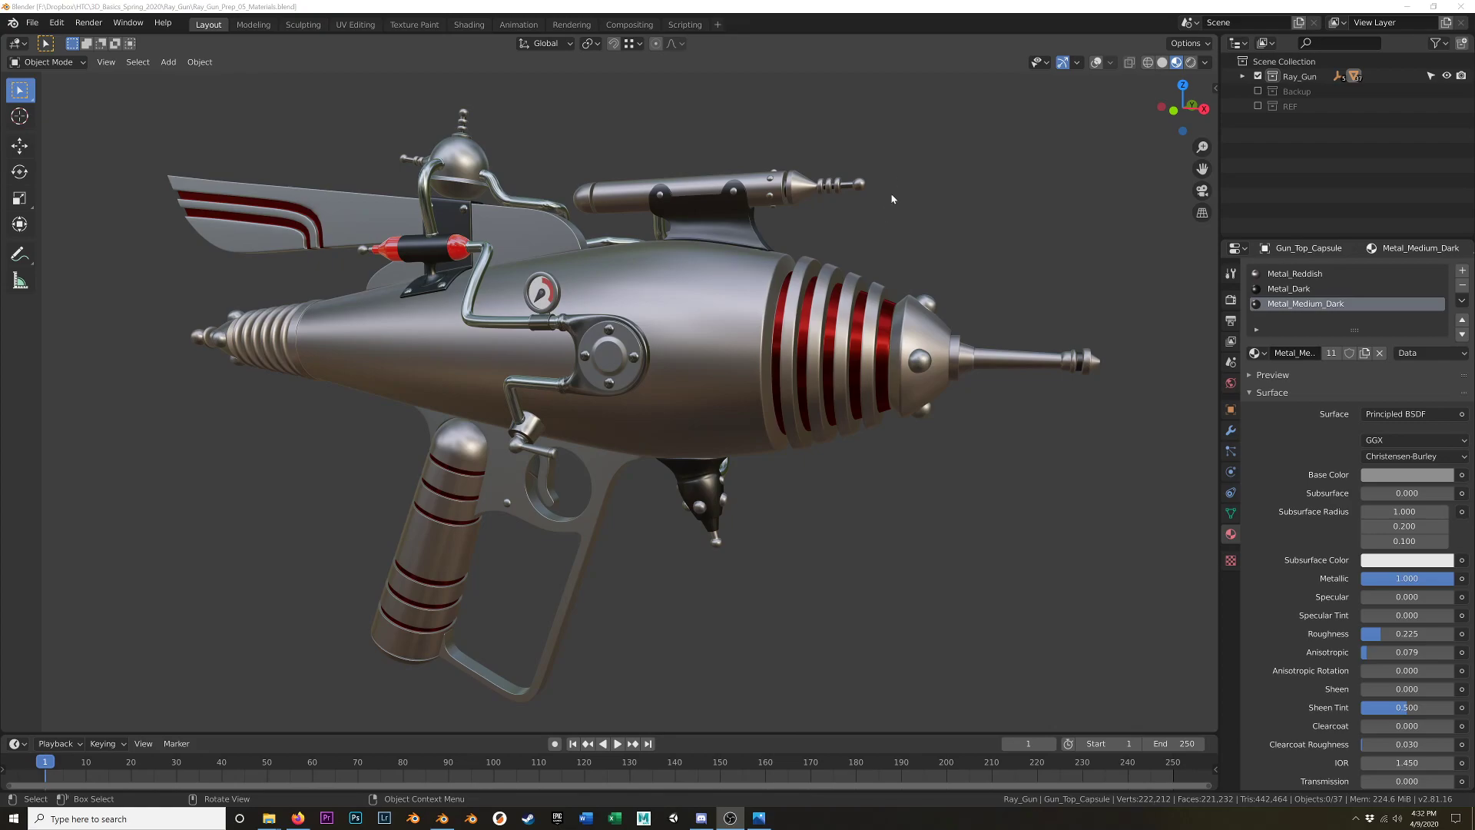
Select the ray gun's main body and turn on the viewport overlays.
{"action": "left_click", "coordinate": [825, 5]}
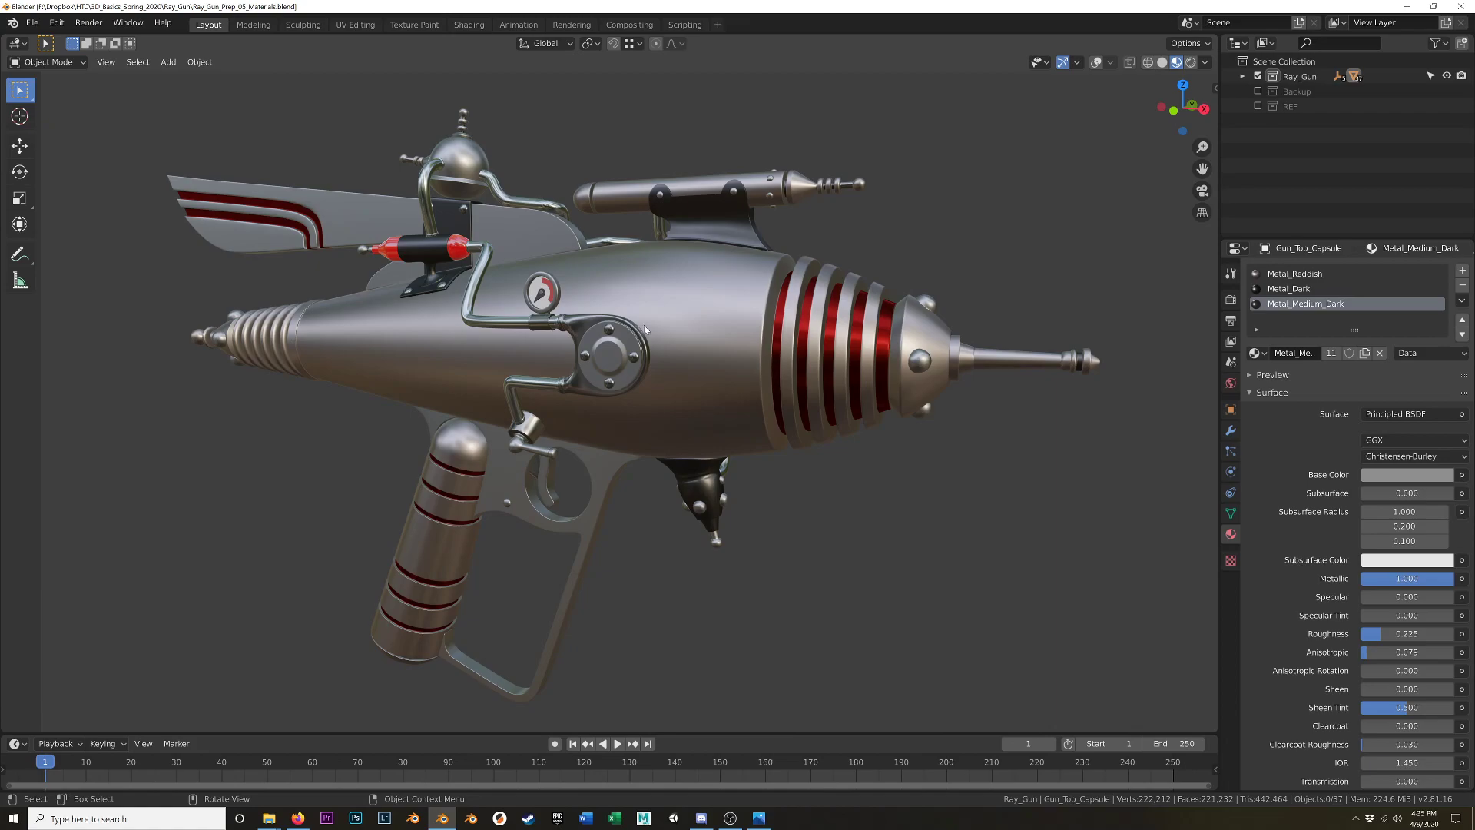
{"action": "left_click", "coordinate": [695, 336]}
{"action": "scroll", "coordinate": [674, 338], "scroll_direction": "up", "scroll_amount": 1}
{"action": "scroll", "coordinate": [675, 338], "scroll_direction": "down", "scroll_amount": 1}
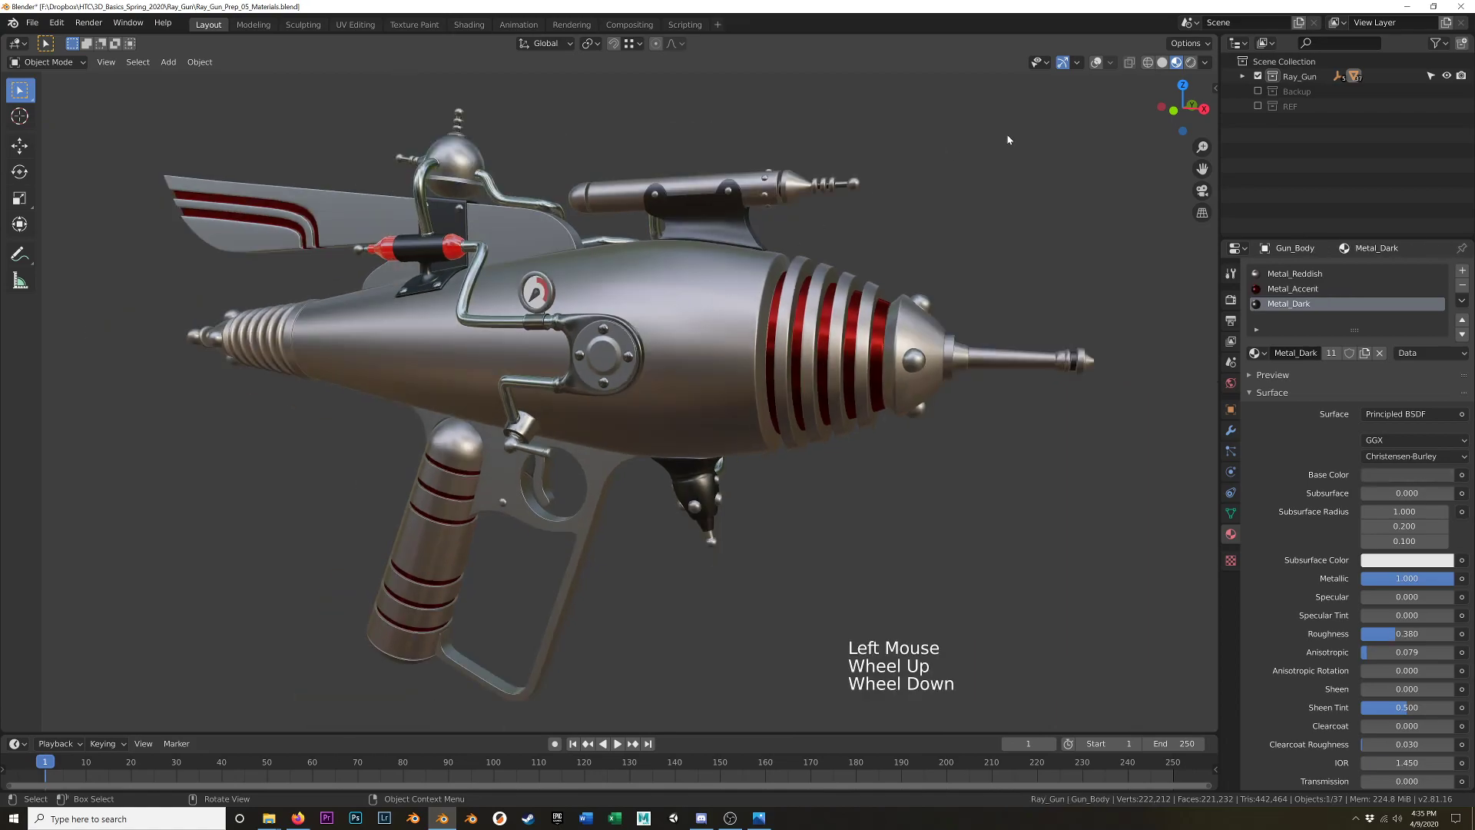
{"action": "left_click", "coordinate": [1096, 63]}
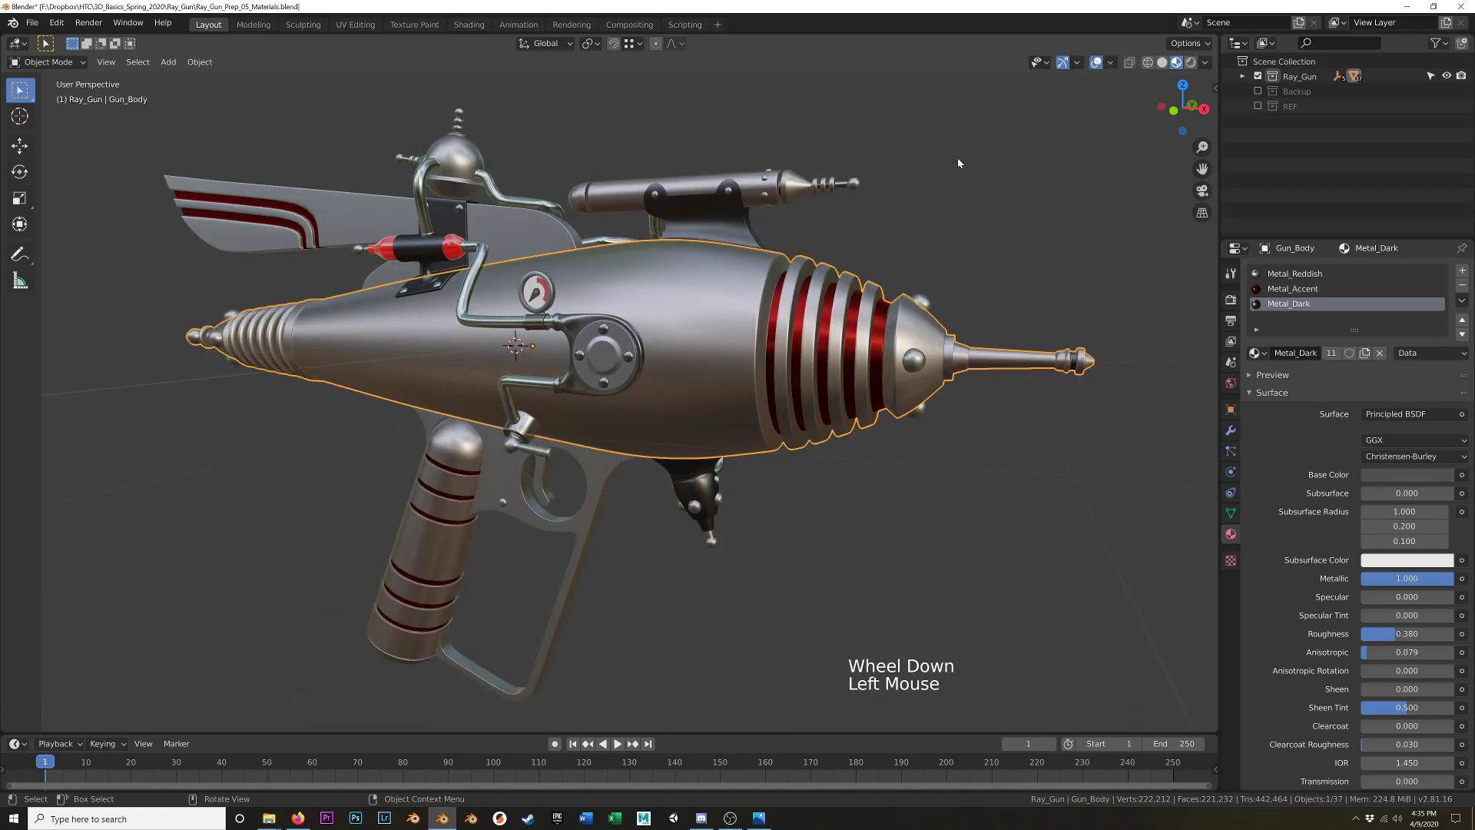
{"action": "scroll", "coordinate": [845, 204], "scroll_direction": "down", "scroll_amount": 1}
{"action": "scroll", "coordinate": [846, 204], "scroll_direction": "up", "scroll_amount": 1}
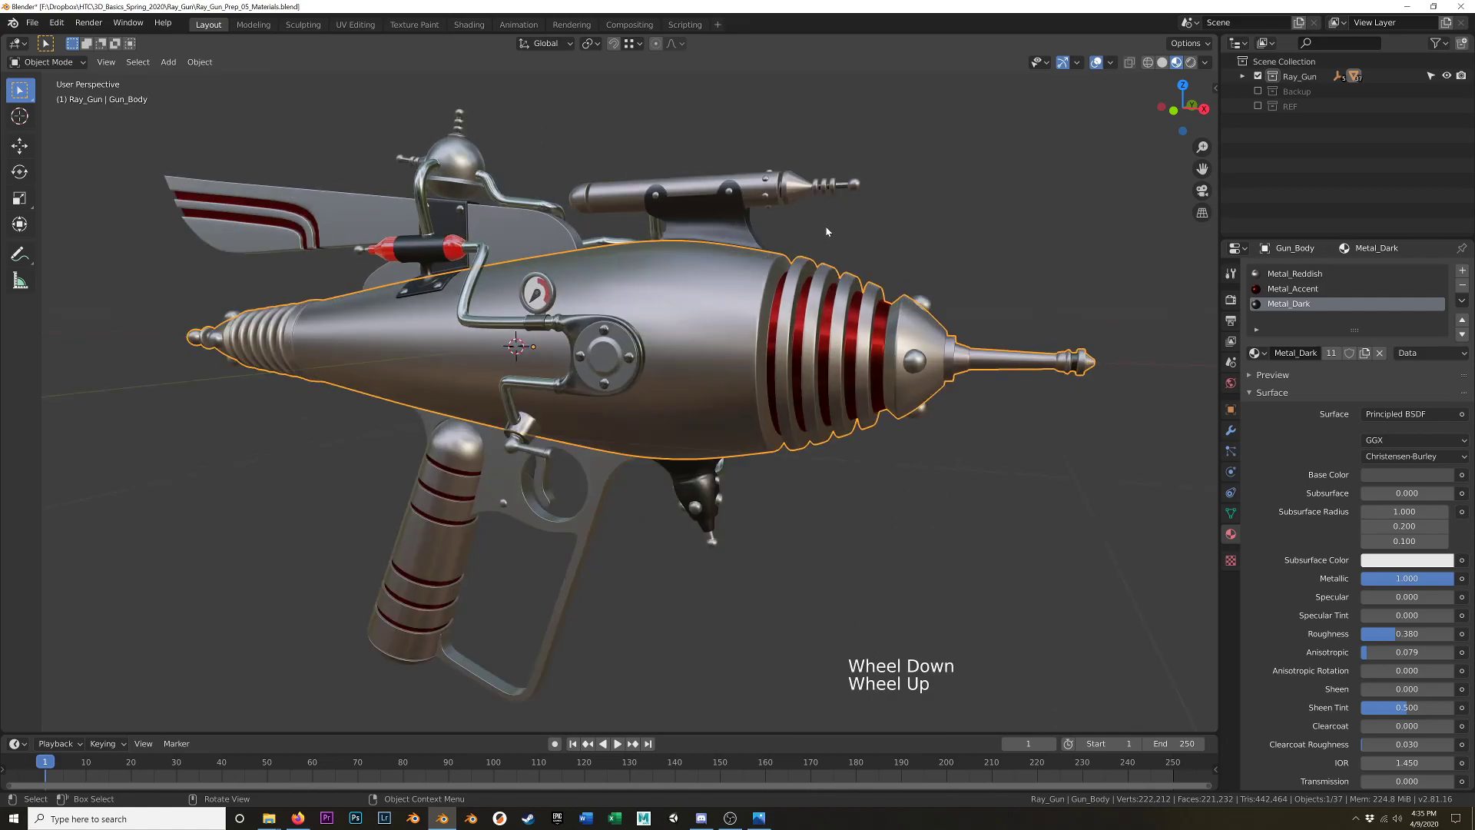
Inspect the gun's bare geometry in Solid shading from several angles, and return to Material Preview shading.
{"action": "key", "text": "z"}
{"action": "mouse_move", "coordinate": [823, 245]}
{"action": "middle_mouse_down"}
{"action": "mouse_move", "coordinate": [1009, 254]}
{"action": "mouse_move", "coordinate": [1060, 274]}
{"action": "mouse_move", "coordinate": [1050, 299]}
{"action": "mouse_move", "coordinate": [778, 259]}
{"action": "middle_mouse_up"}
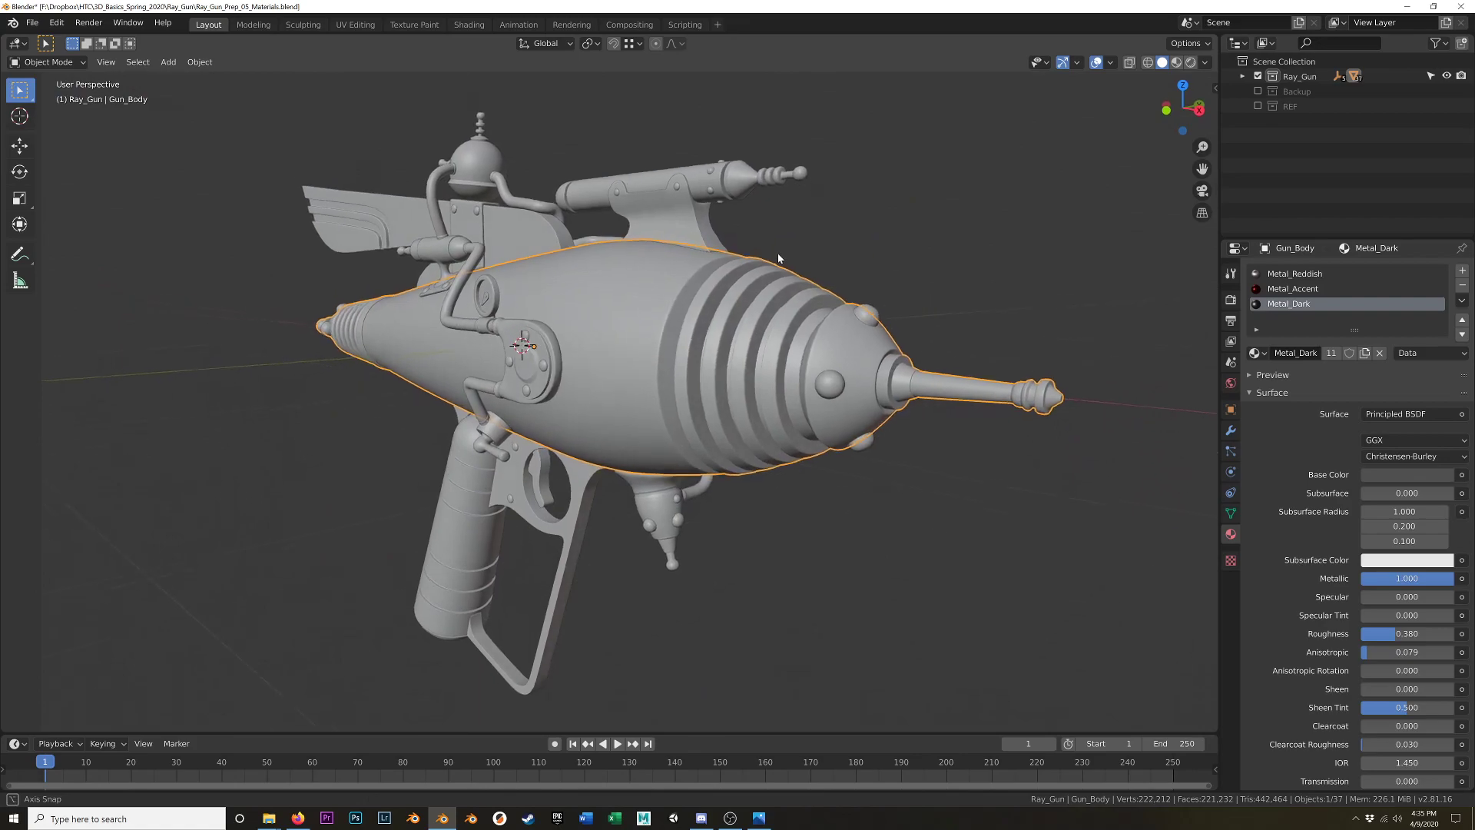
{"action": "scroll", "coordinate": [778, 259], "scroll_direction": "up", "scroll_amount": 1}
{"action": "middle_click_drag", "start_coordinate": [675, 232], "coordinate": [661, 223], "text": "shift"}
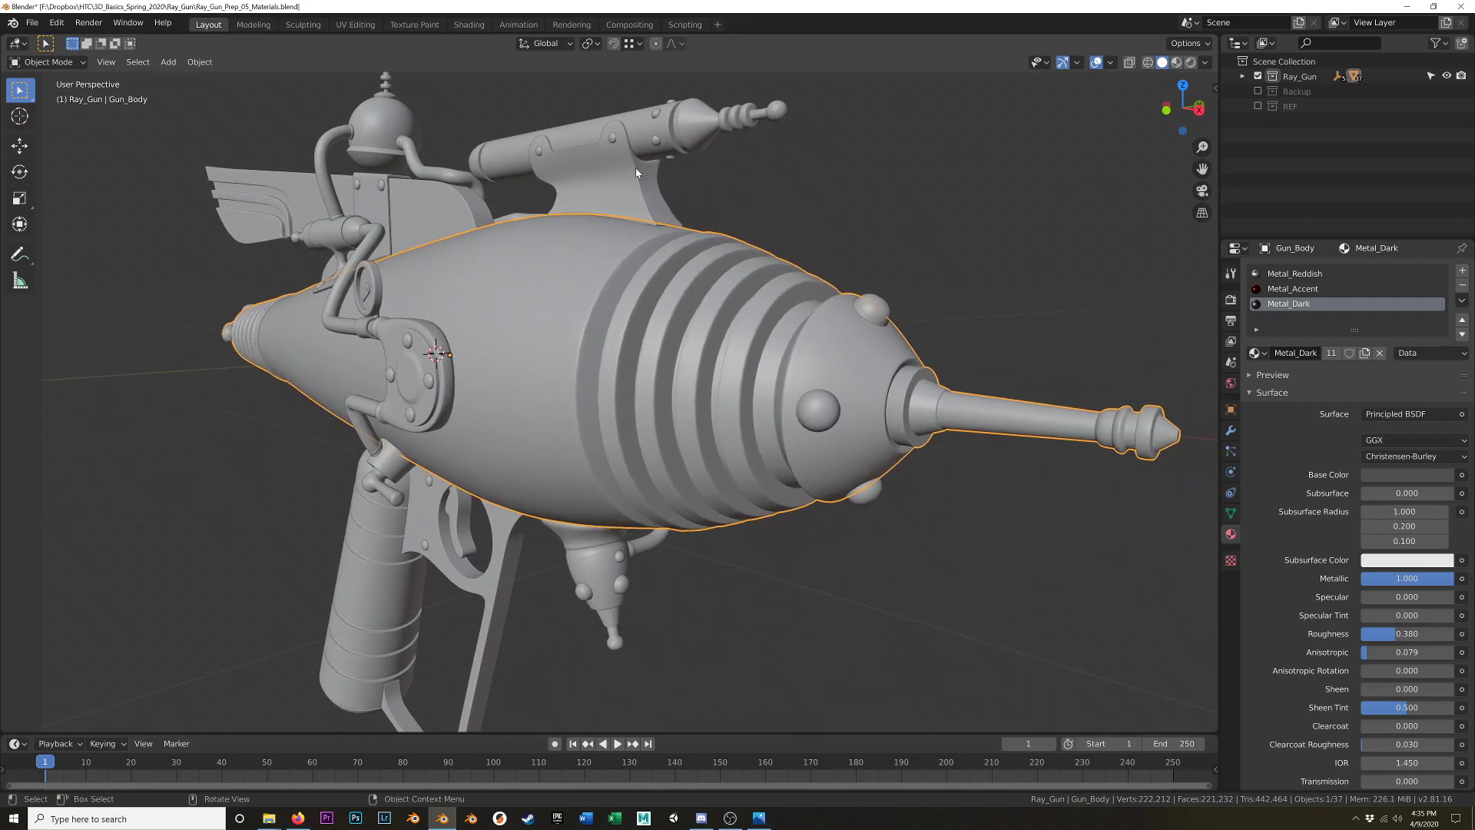
{"action": "middle_click_drag", "start_coordinate": [561, 240], "coordinate": [609, 316]}
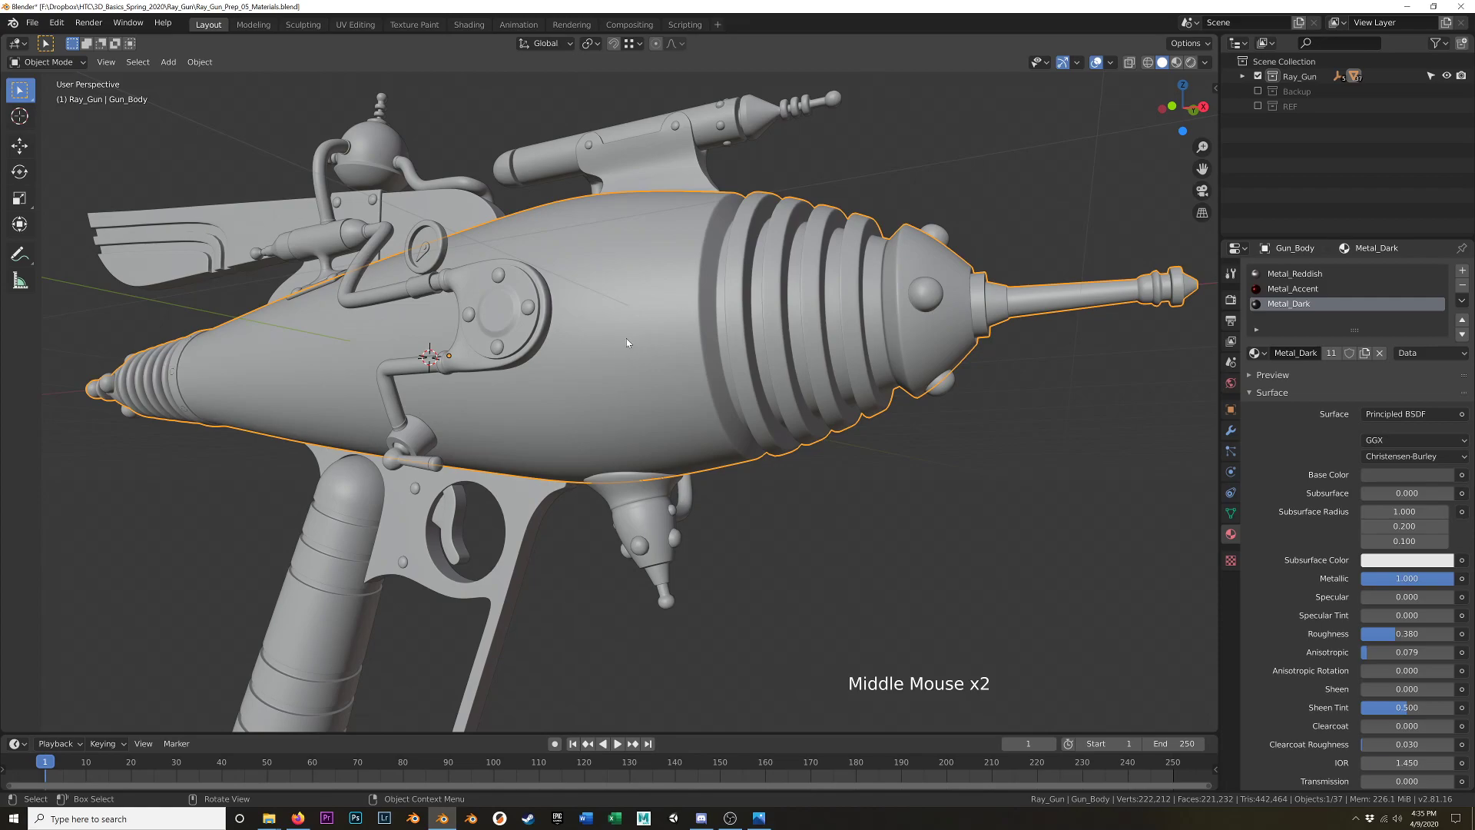
{"action": "mouse_move", "coordinate": [680, 323]}
{"action": "middle_mouse_down"}
{"action": "mouse_move", "coordinate": [699, 320]}
{"action": "mouse_move", "coordinate": [641, 335]}
{"action": "mouse_move", "coordinate": [725, 343]}
{"action": "middle_mouse_up"}
{"action": "key", "text": "z"}
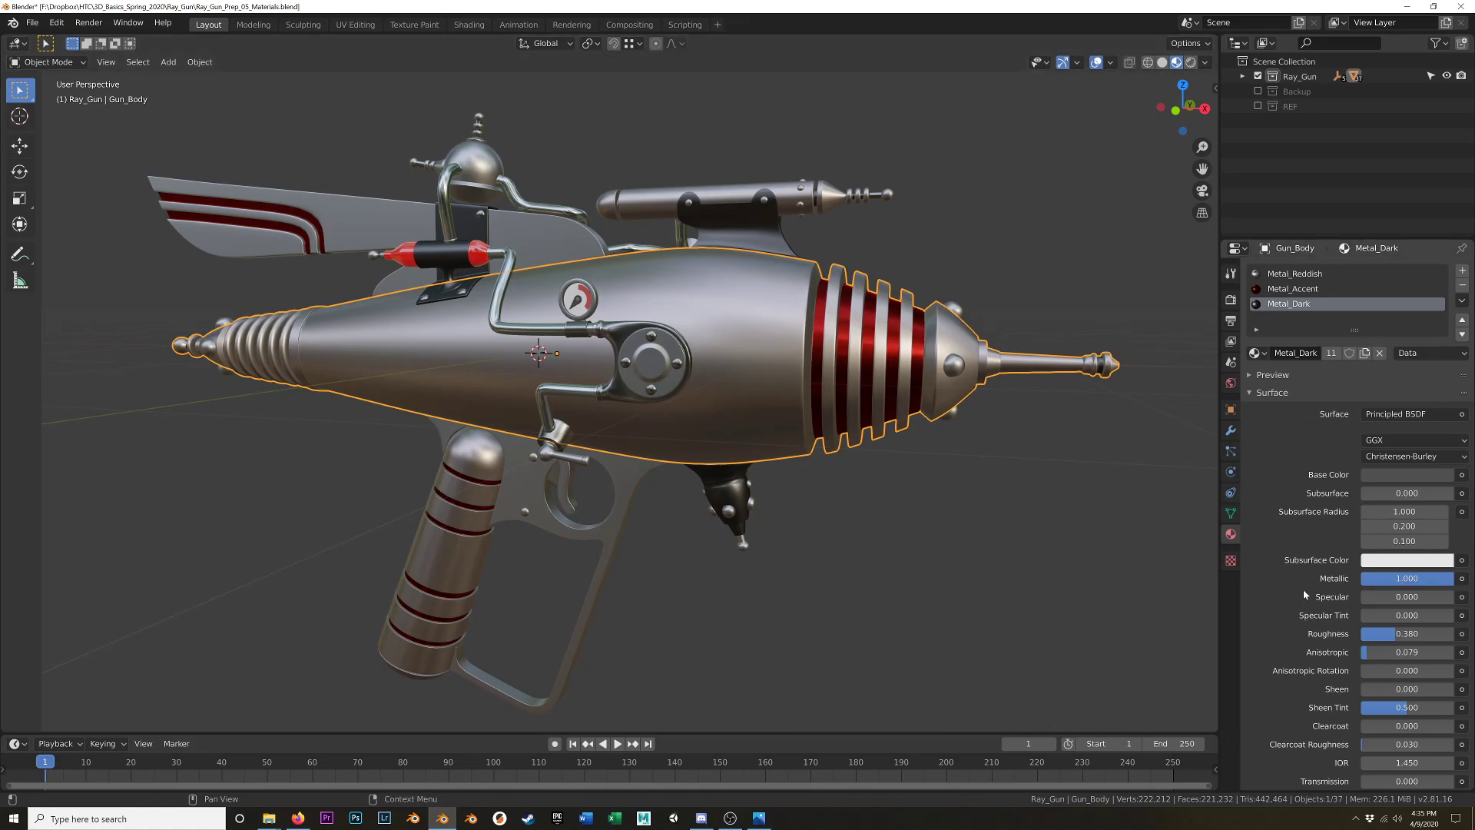
Look through the Principled BSDF surface settings of the body's Metal_Dark material.
{"action": "scroll", "coordinate": [1304, 606], "scroll_direction": "down", "scroll_amount": 7}
{"action": "scroll", "coordinate": [1318, 477], "scroll_direction": "up", "scroll_amount": 3}
{"action": "scroll", "coordinate": [1319, 477], "scroll_direction": "down", "scroll_amount": 4}
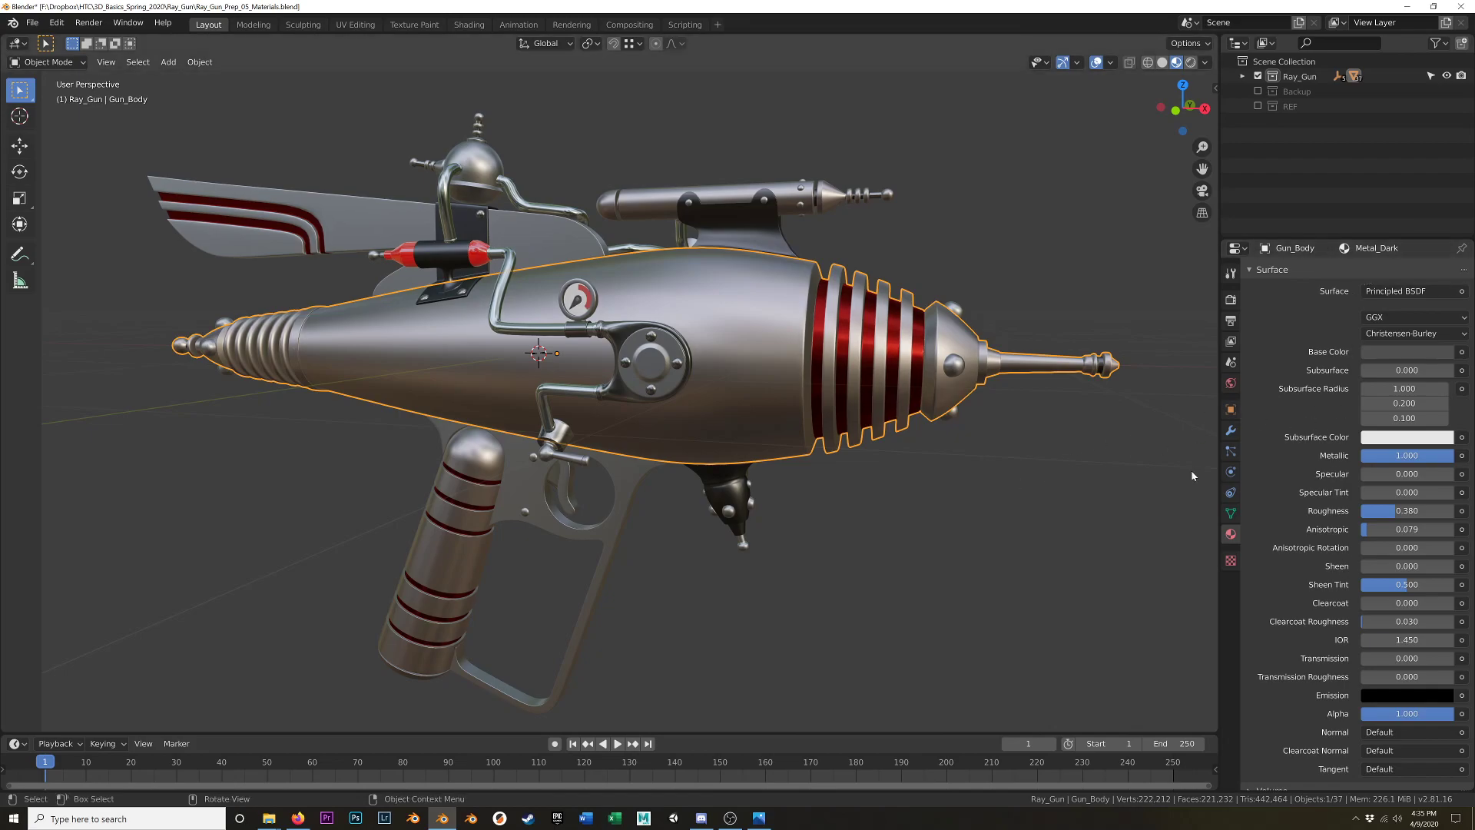
{"action": "scroll", "coordinate": [1315, 441], "scroll_direction": "up", "scroll_amount": 1}
{"action": "scroll", "coordinate": [1315, 441], "scroll_direction": "down", "scroll_amount": 9}
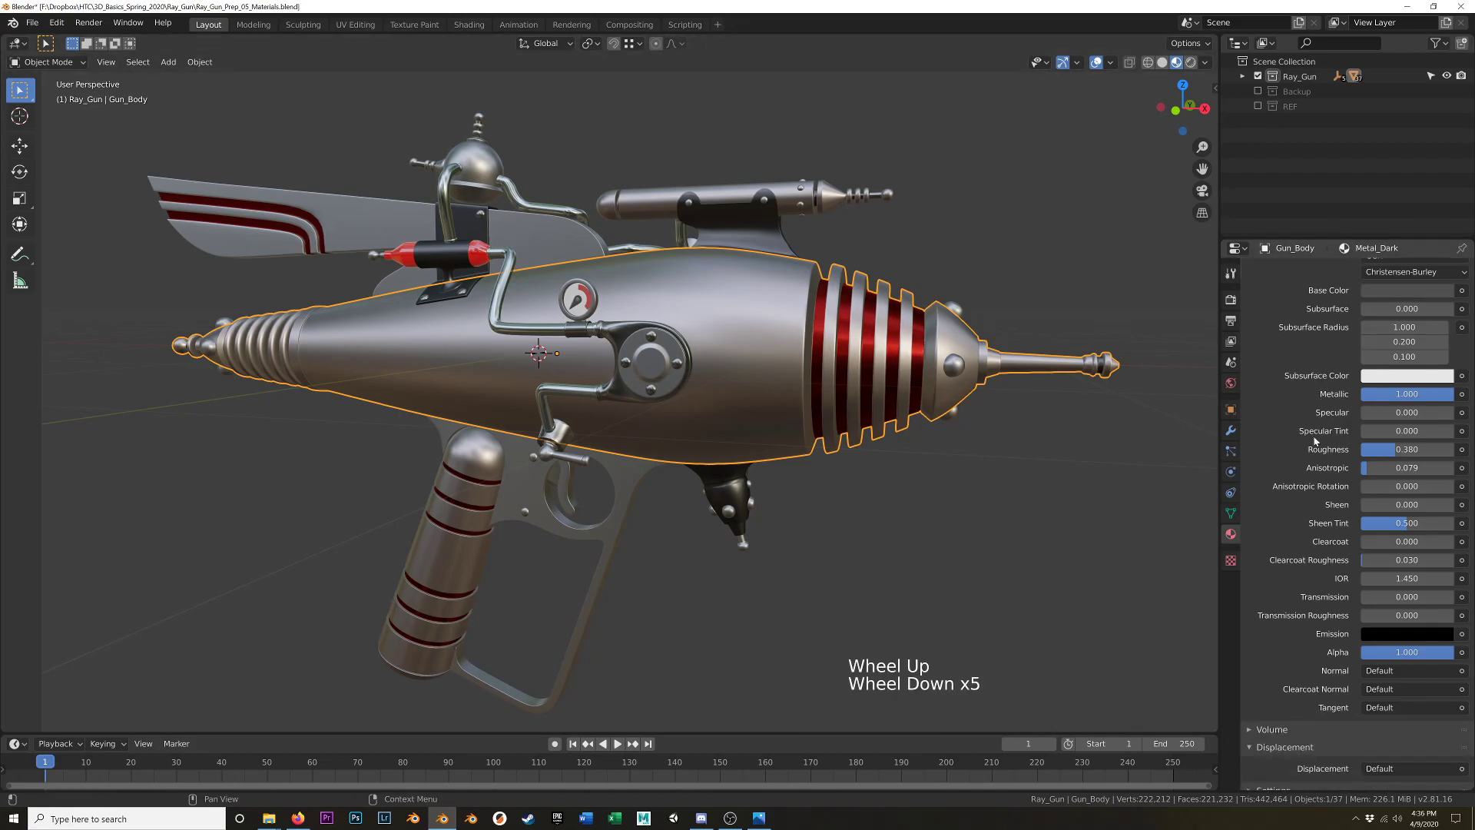
{"action": "scroll", "coordinate": [1315, 441], "scroll_direction": "up", "scroll_amount": 7}
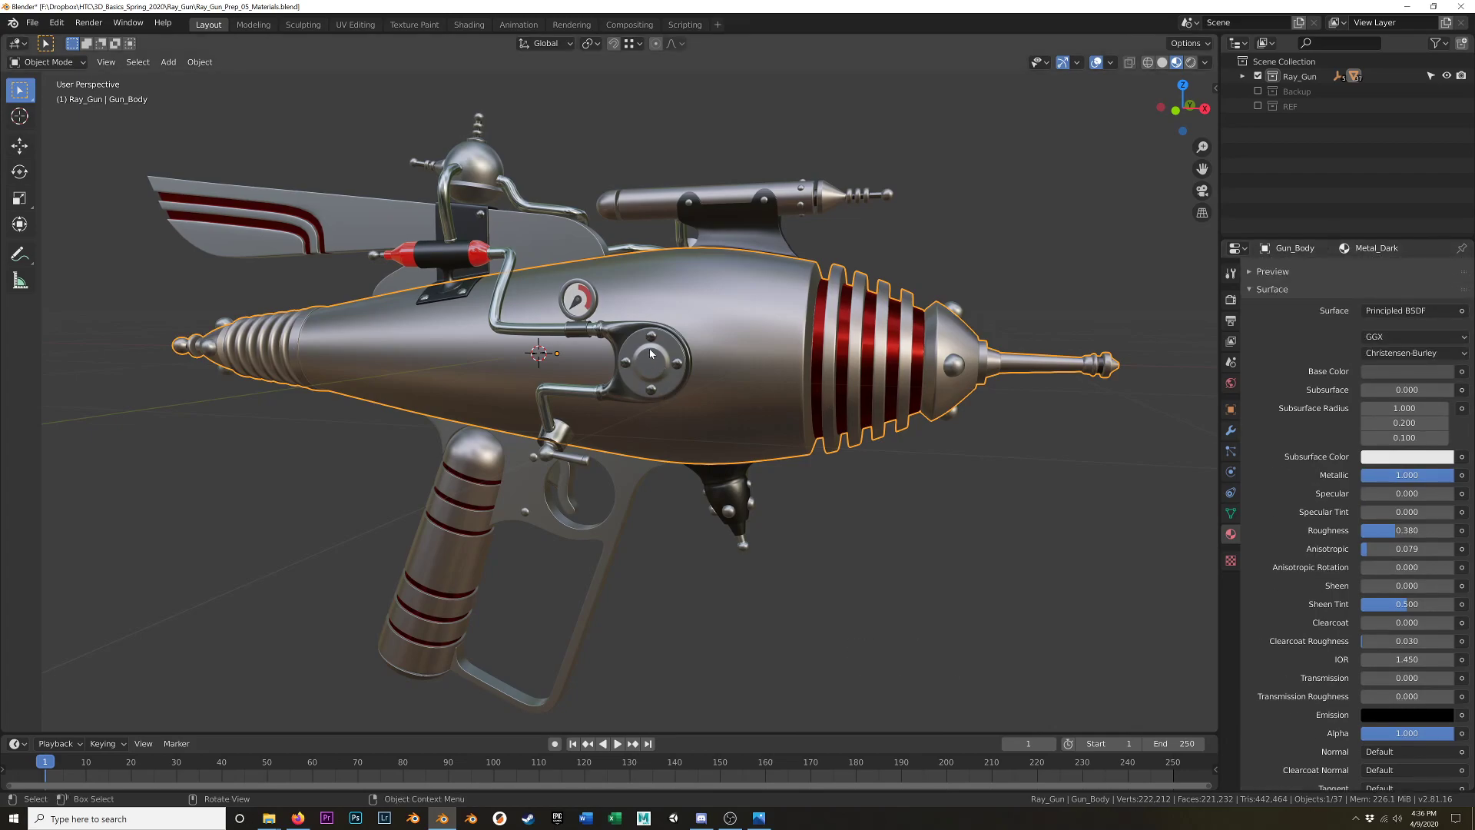
Deselect the gun body and examine the finished metal materials up close around the body and grip.
{"action": "middle_click_drag", "start_coordinate": [678, 346], "coordinate": [799, 430]}
{"action": "scroll", "coordinate": [756, 374], "scroll_direction": "up", "scroll_amount": 1}
{"action": "left_click", "coordinate": [828, 497]}
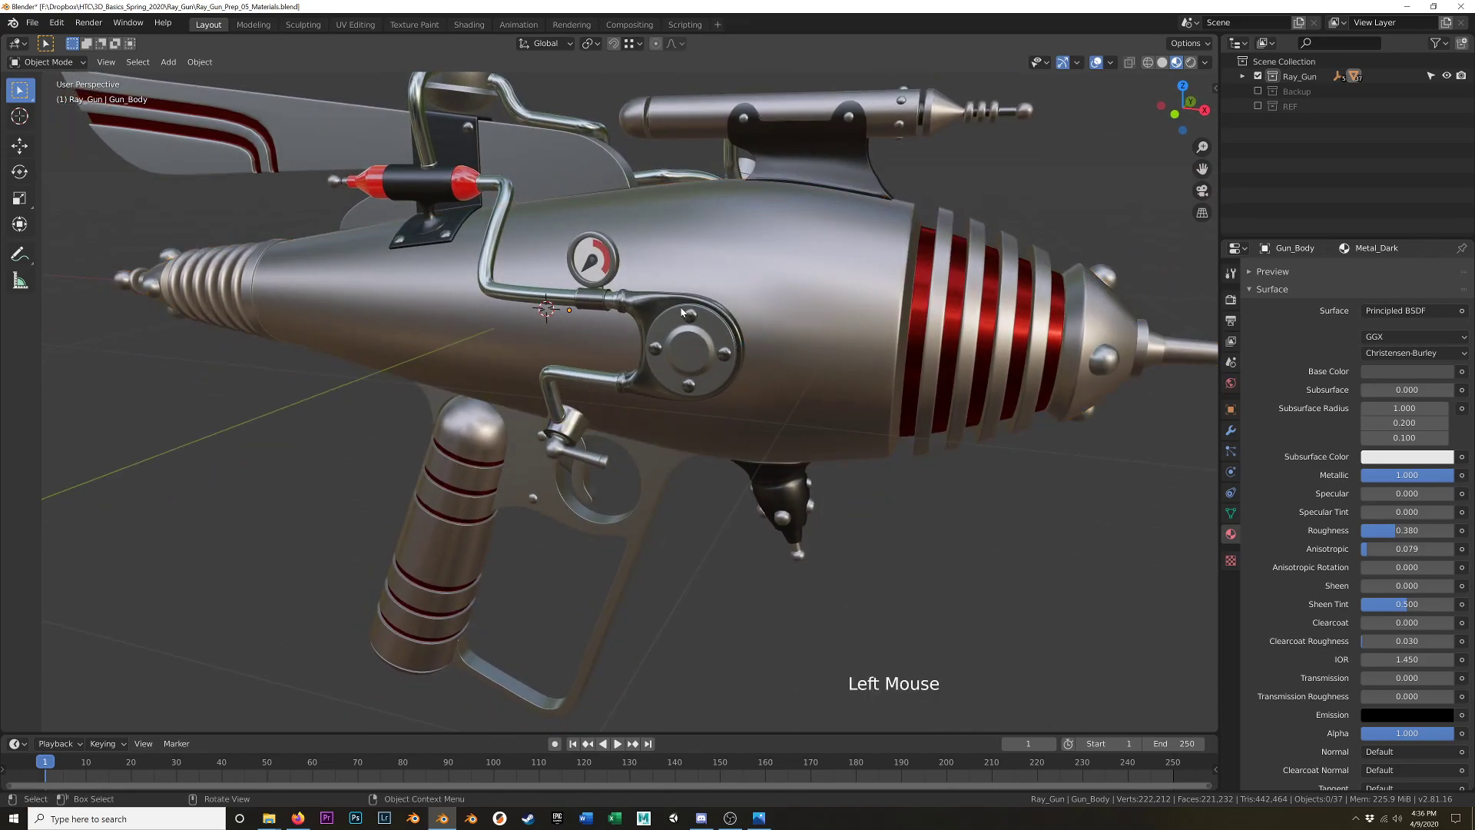
{"action": "middle_click_drag", "start_coordinate": [670, 310], "coordinate": [735, 315]}
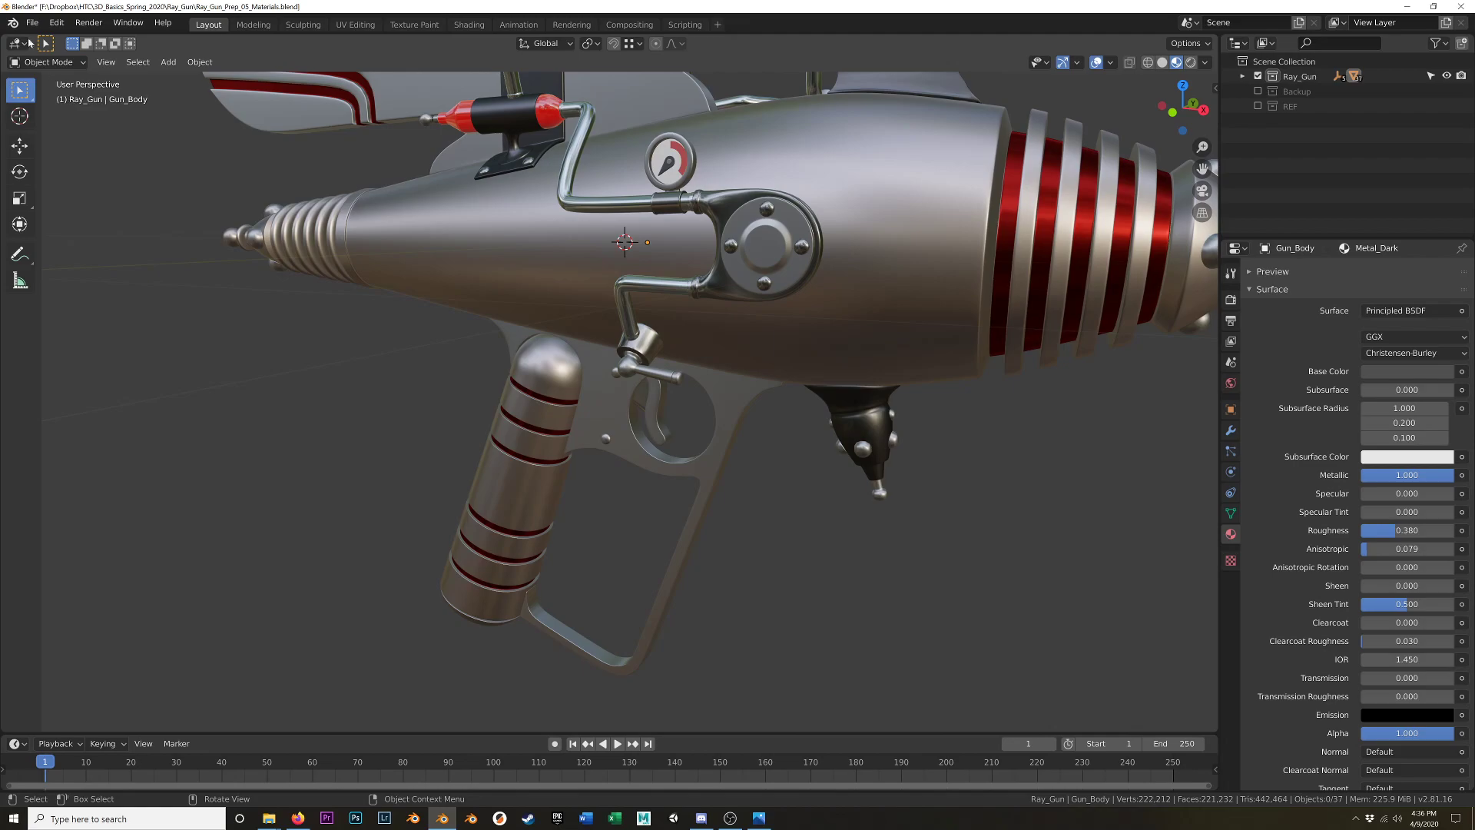
Open the recent file Ray_Gun_Prep_04_Final_Details.blend, saving the changes to the current file first.
{"action": "left_click", "coordinate": [32, 22]}
{"action": "mouse_move", "coordinate": [93, 69]}
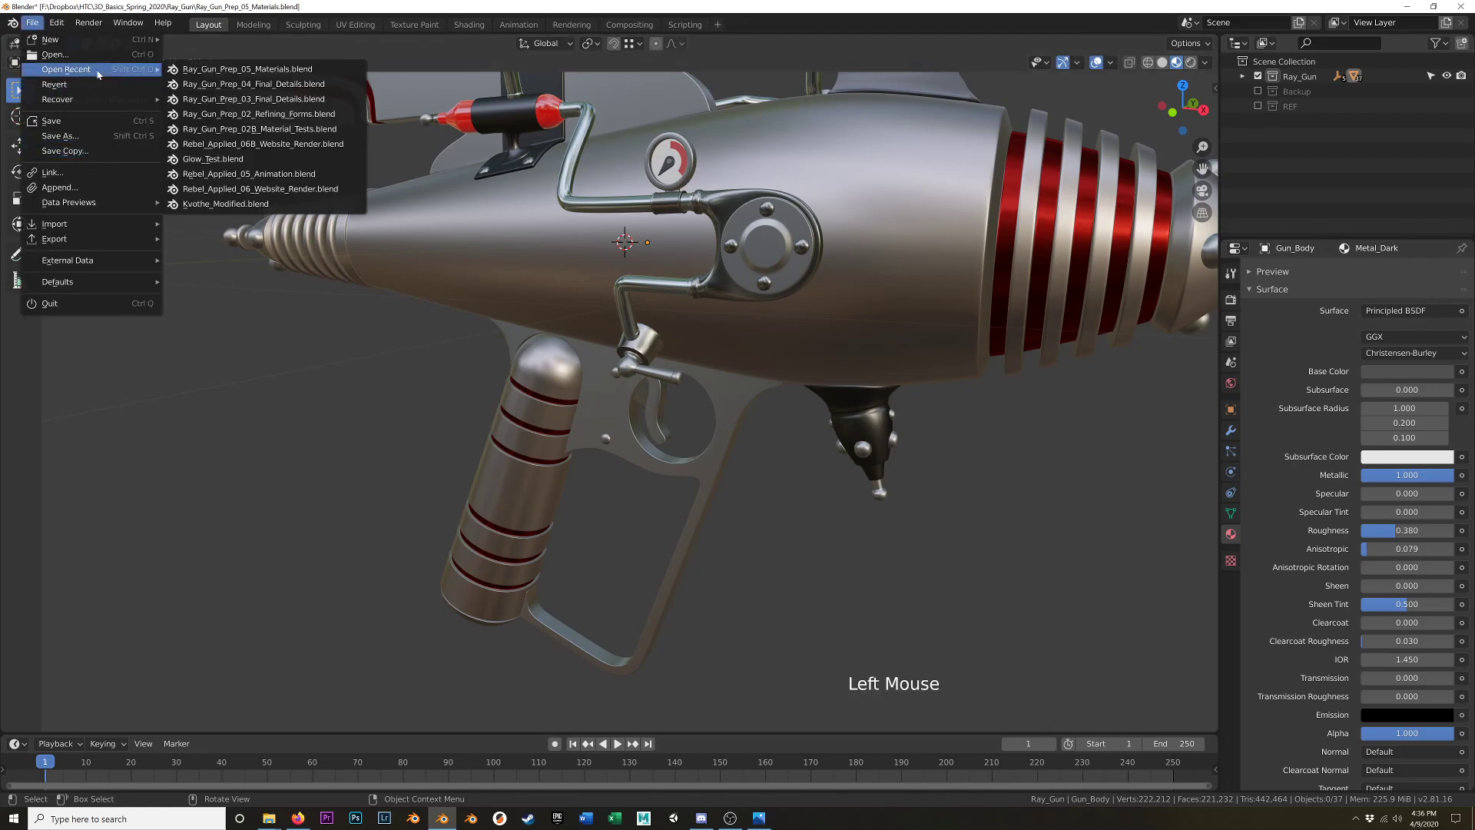
{"action": "left_click", "coordinate": [293, 97]}
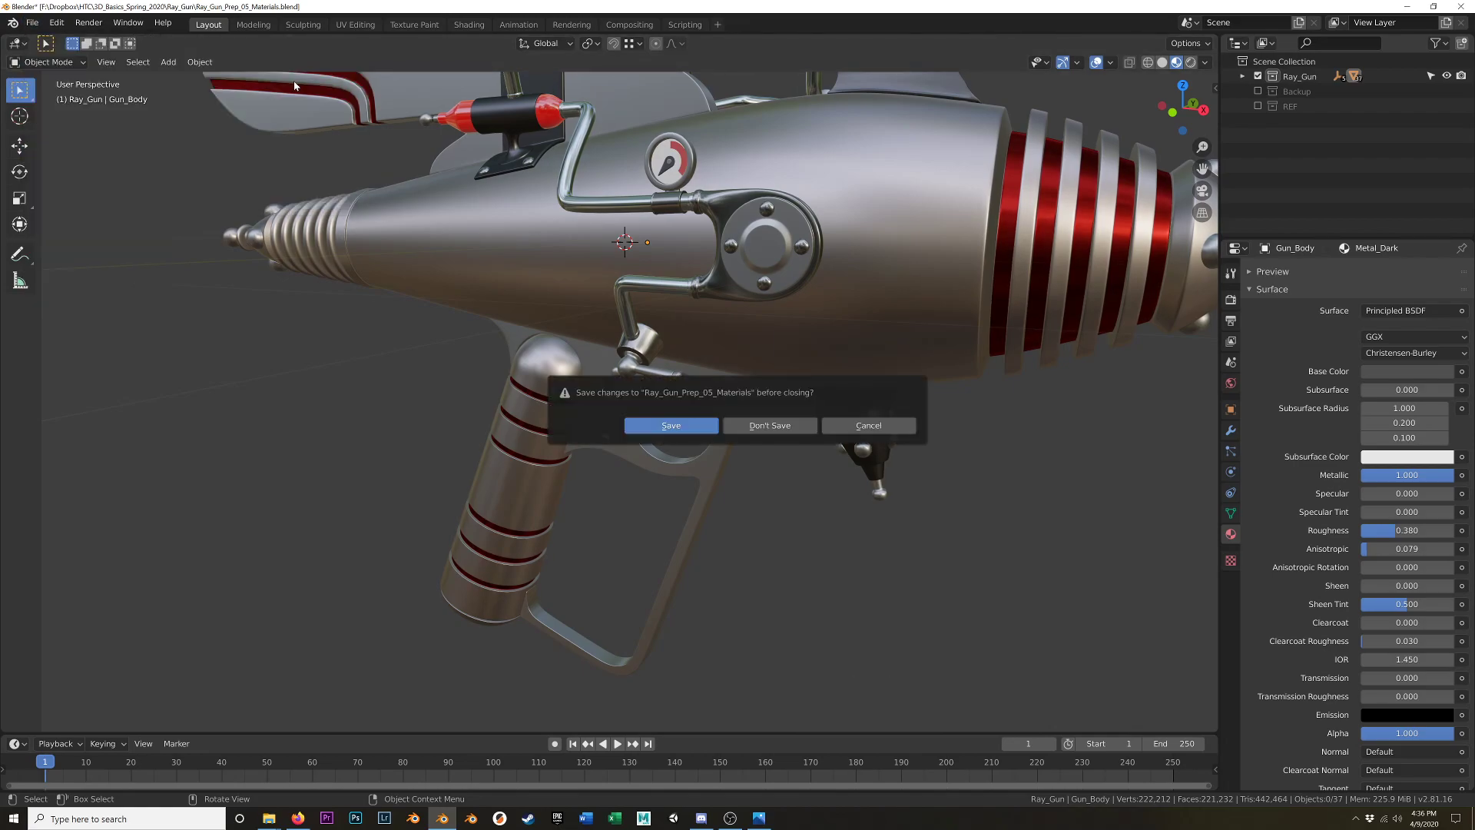
{"action": "left_click", "coordinate": [693, 424]}
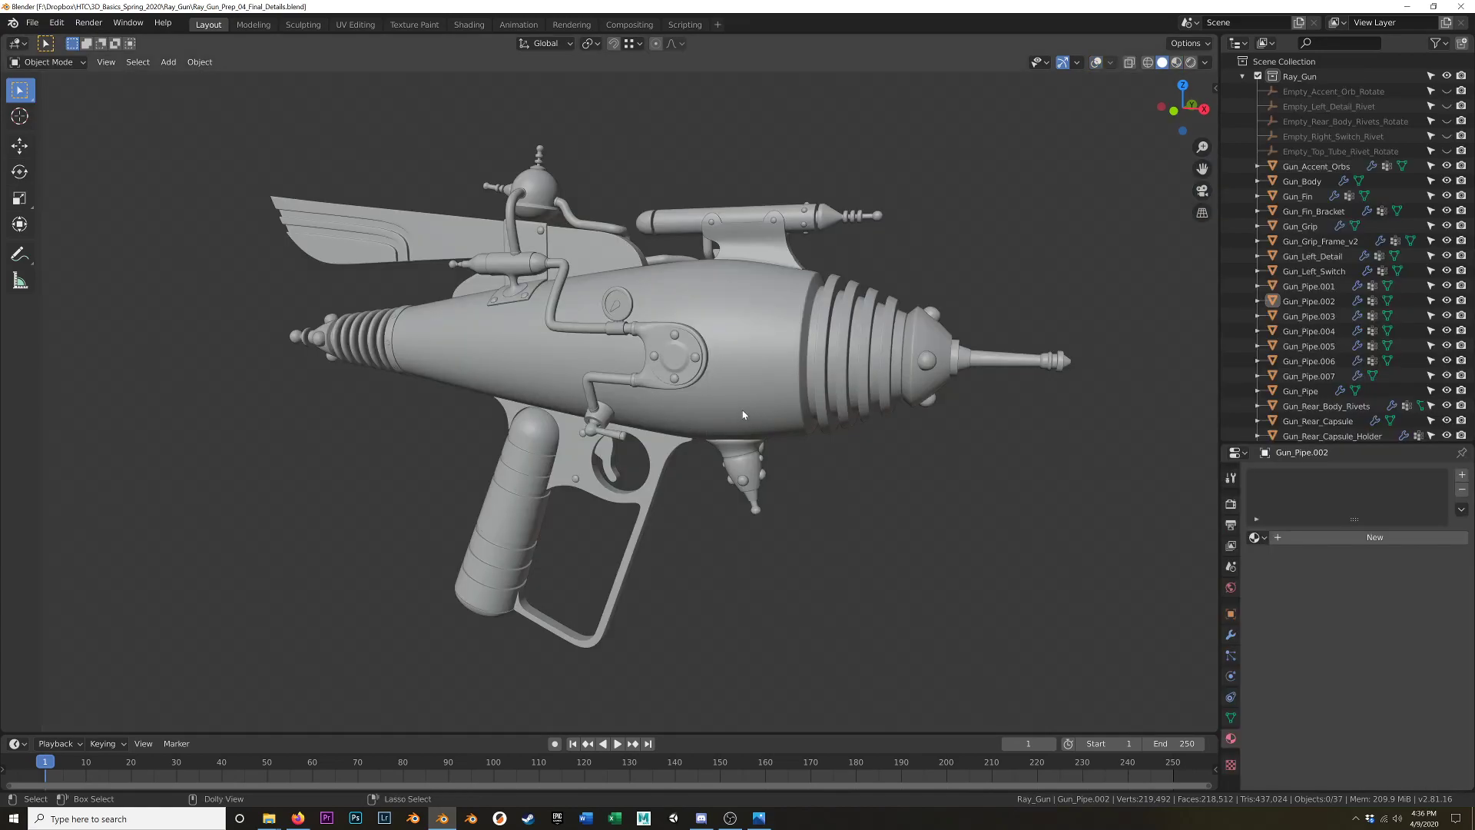
Save the file under the new name Ray_Gun_Prep_05B_Materials_Demo.blend in the Ray_Gun folder.
{"action": "key", "text": "ctrl+shift+s"}
{"action": "left_click", "coordinate": [638, 388]}
{"action": "left_click", "coordinate": [626, 615]}
{"action": "left_click", "coordinate": [623, 615]}
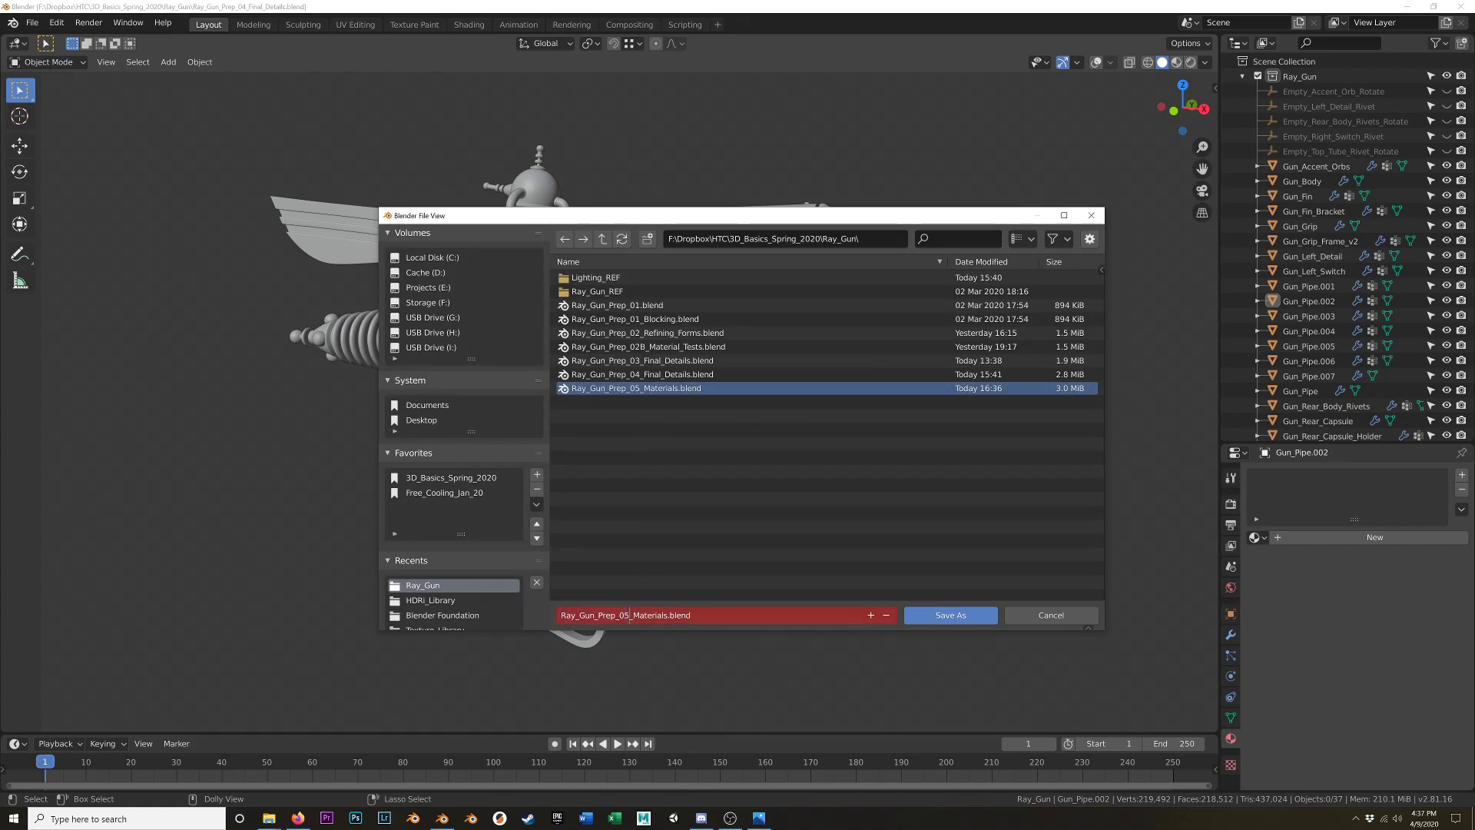
{"action": "type", "text": "B"}
{"action": "type", "text": "_Demo"}
{"action": "key", "text": "Return"}
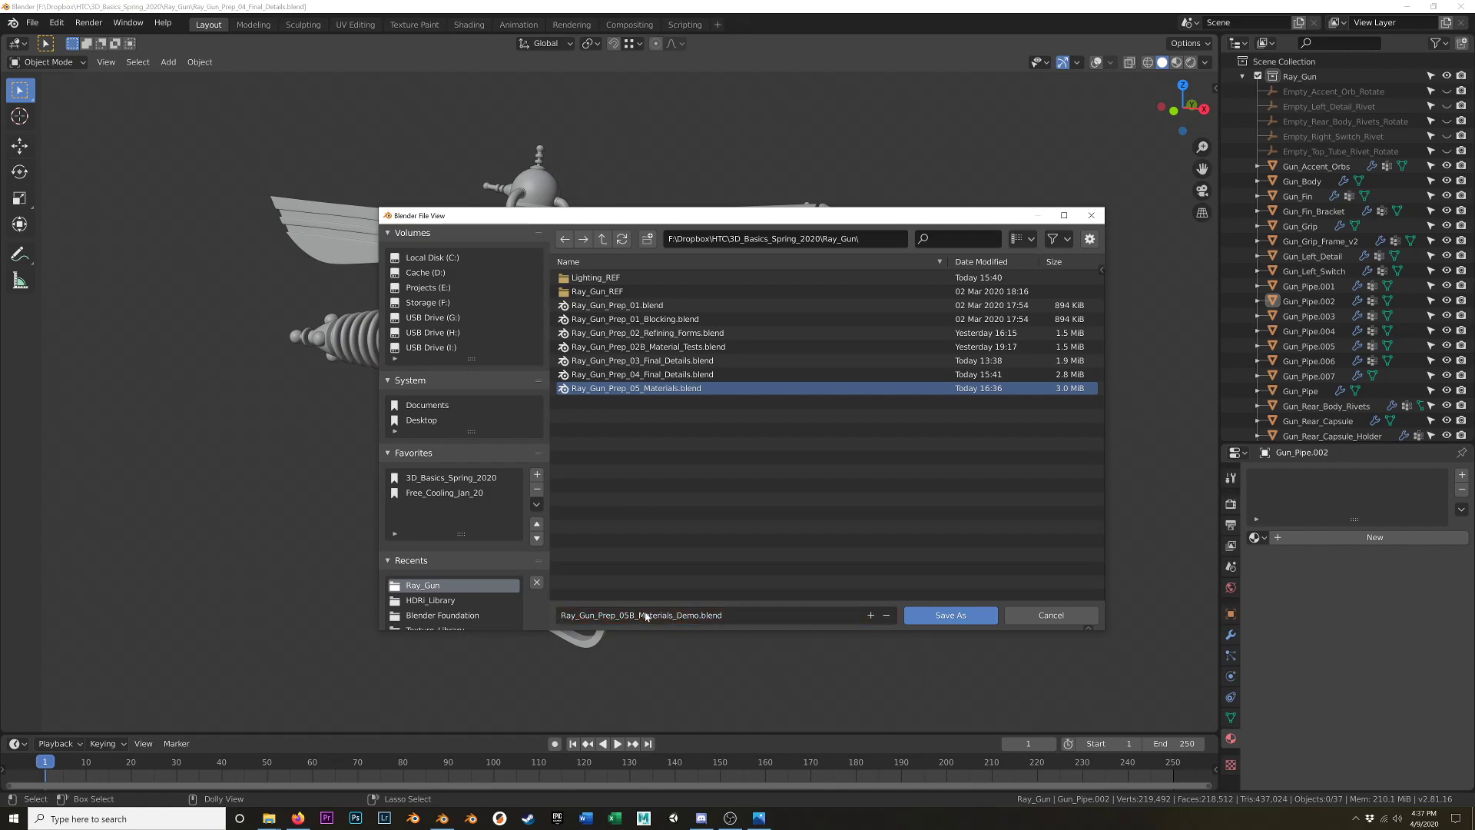
{"action": "left_click", "coordinate": [937, 615]}
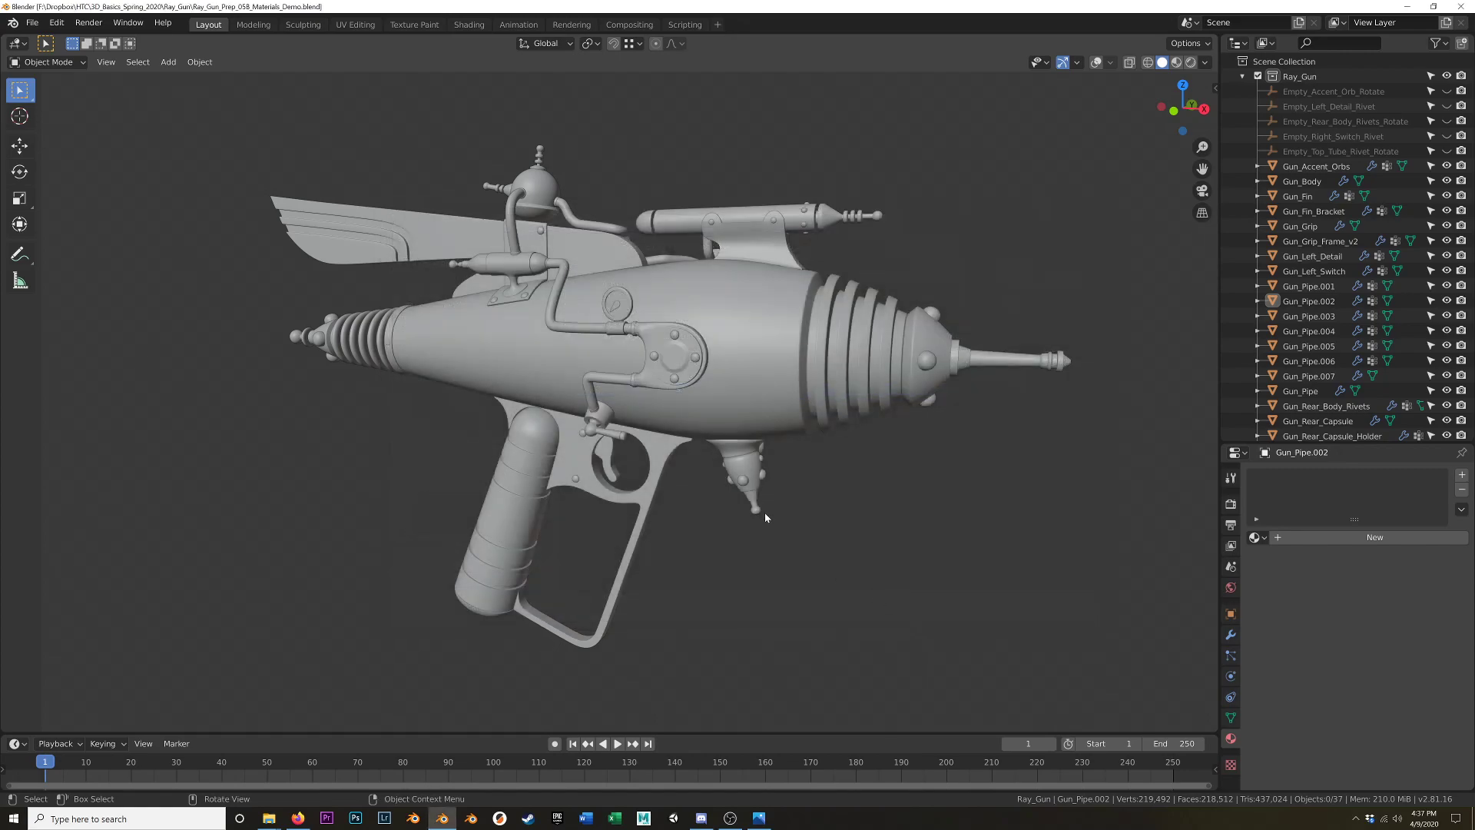
Select the main gun body and set the scene's render engine to Cycles.
{"action": "middle_click_drag", "start_coordinate": [719, 382], "coordinate": [691, 427]}
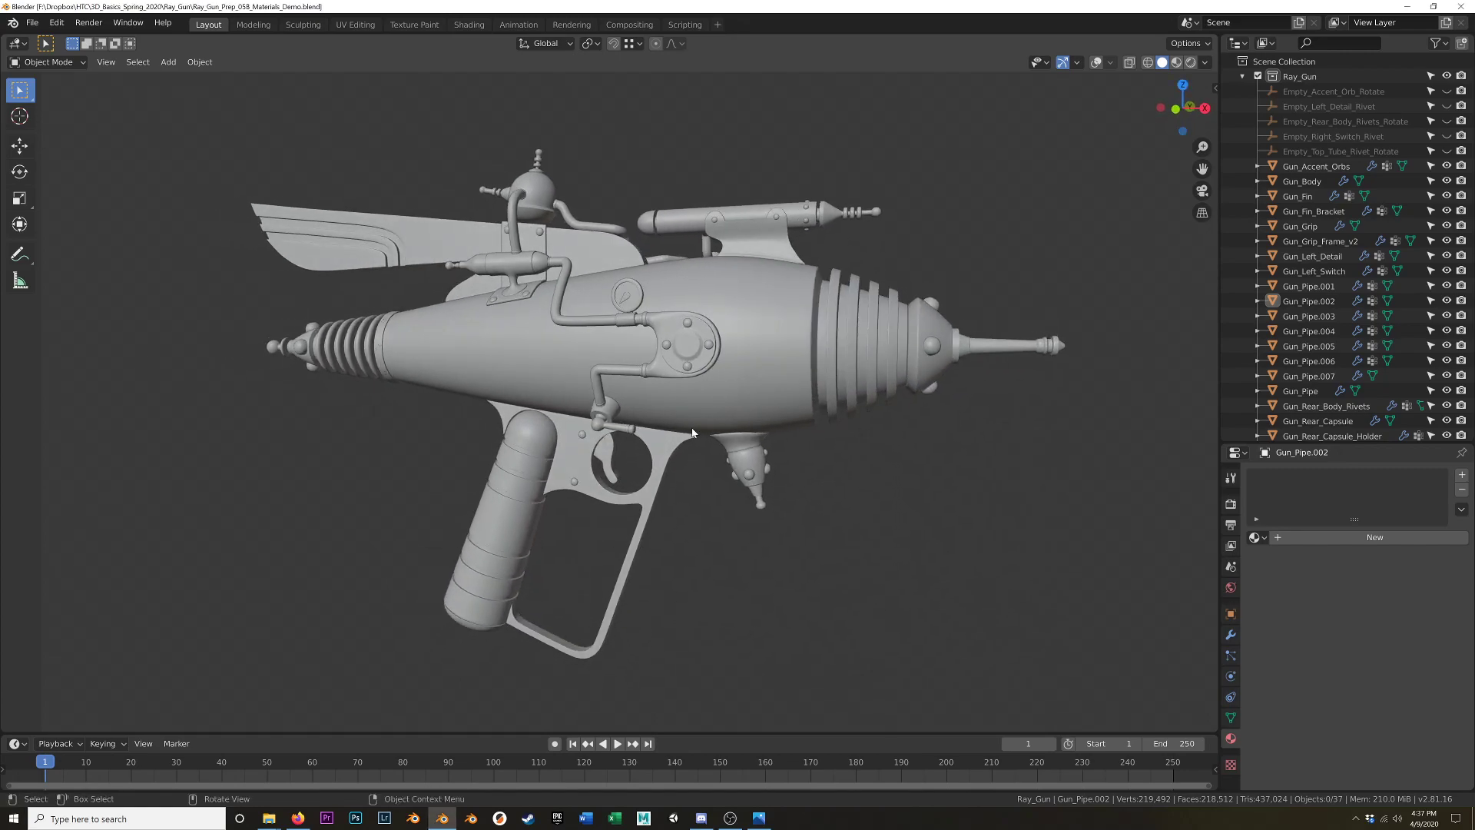
{"action": "middle_click_drag", "start_coordinate": [874, 458], "coordinate": [881, 458]}
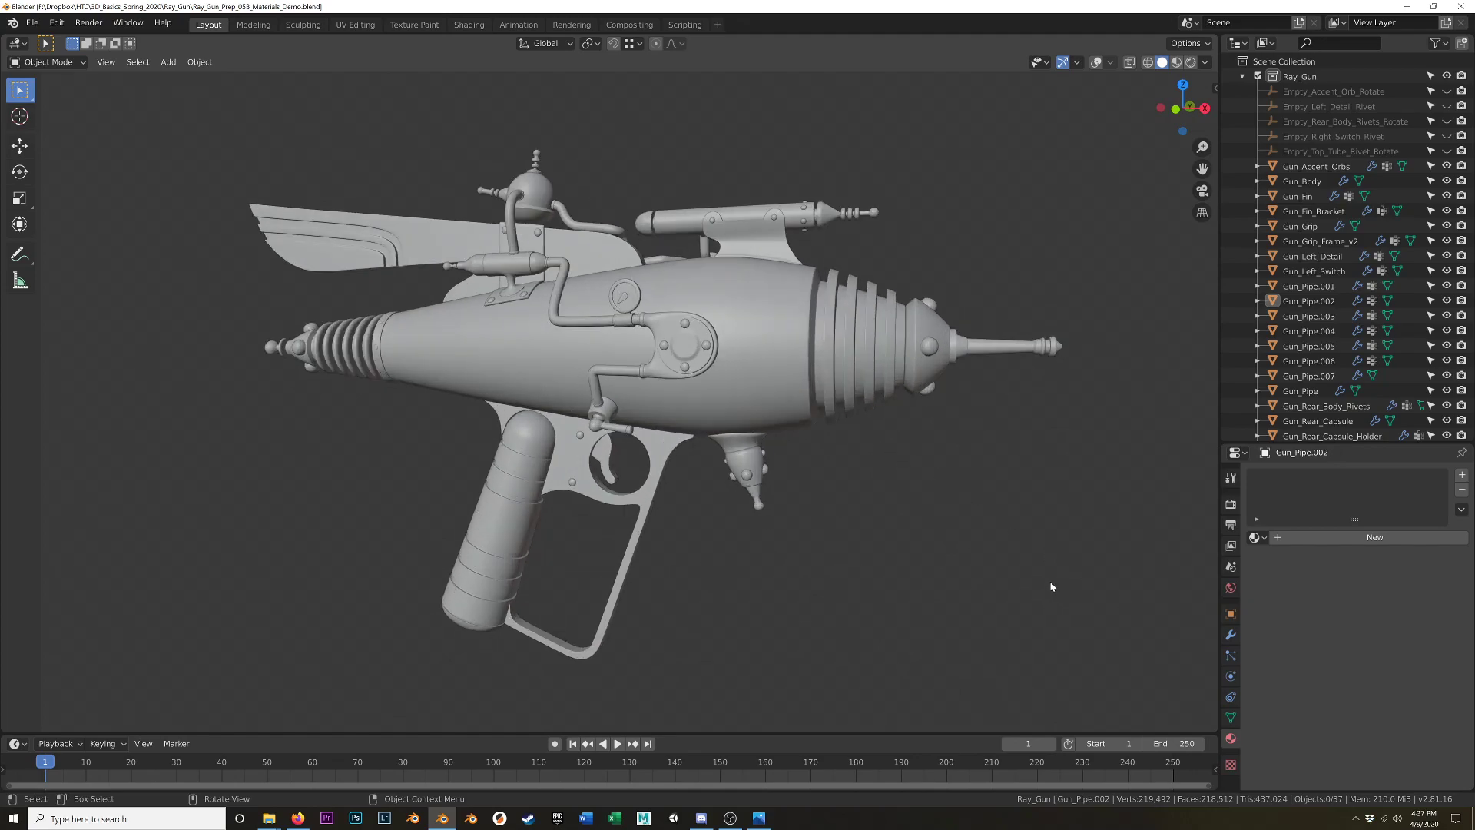
{"action": "left_click", "coordinate": [795, 421]}
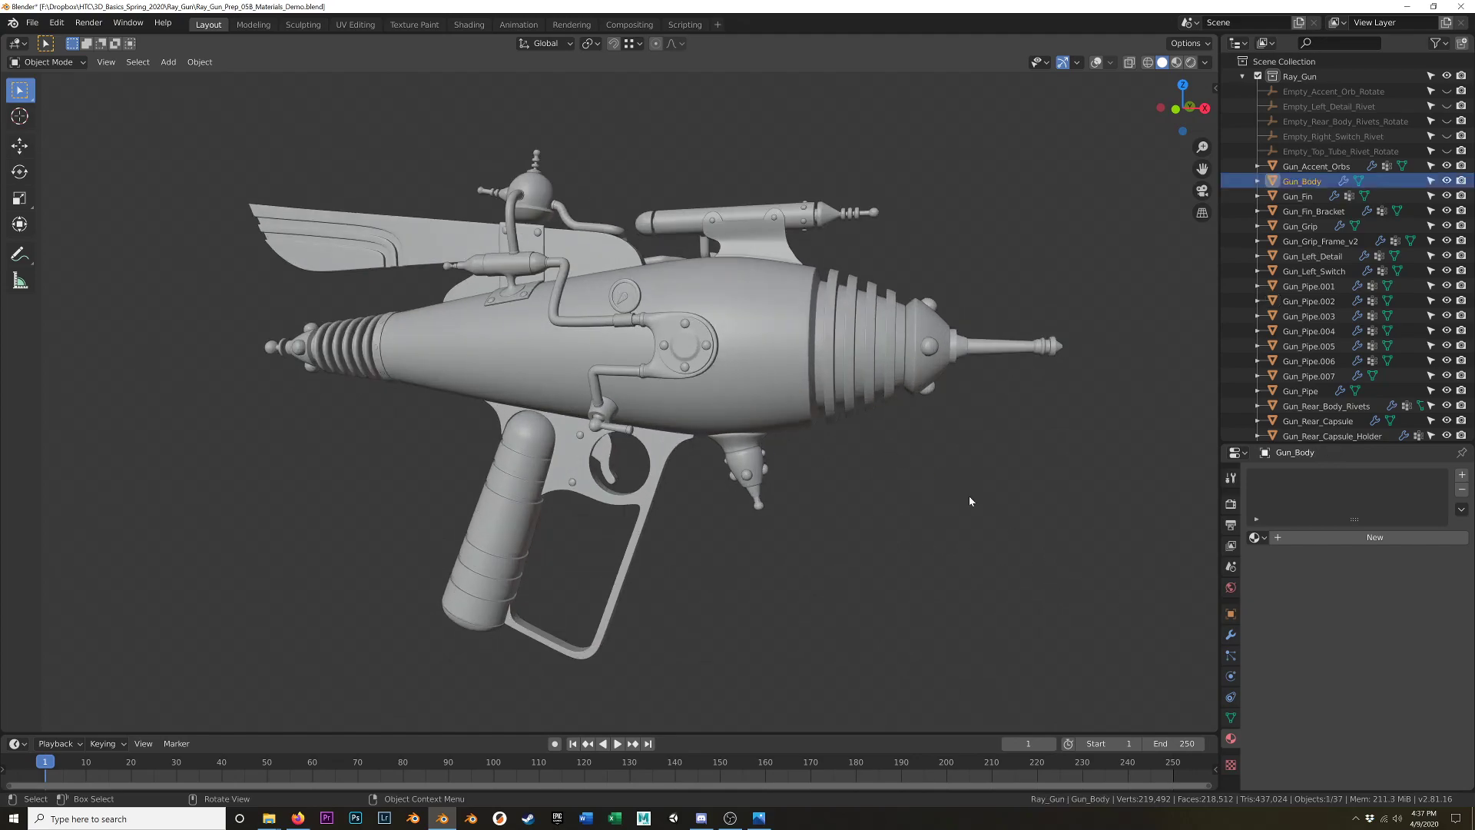
{"action": "left_click", "coordinate": [1231, 503]}
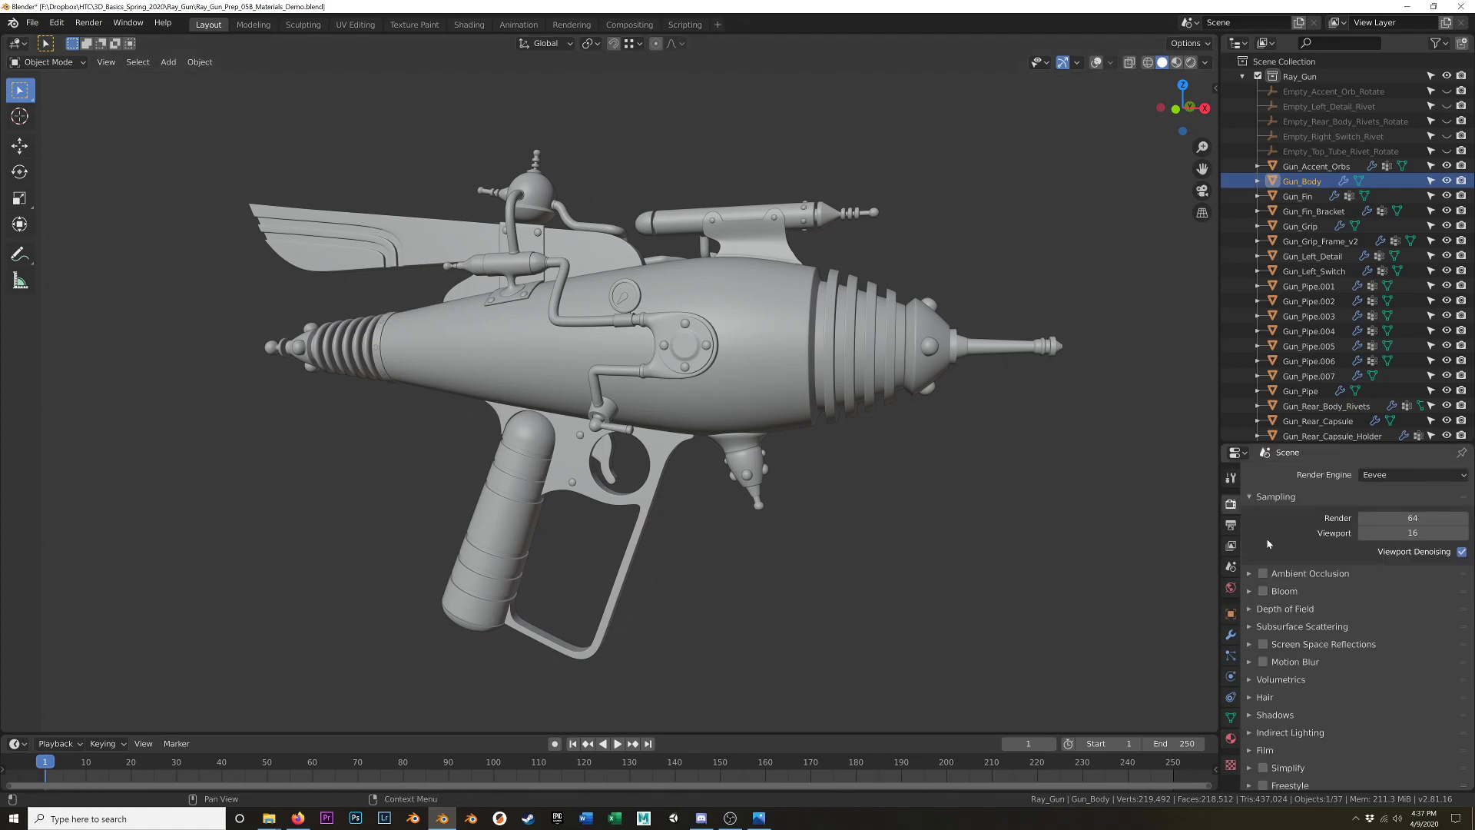
{"action": "left_click", "coordinate": [1379, 475]}
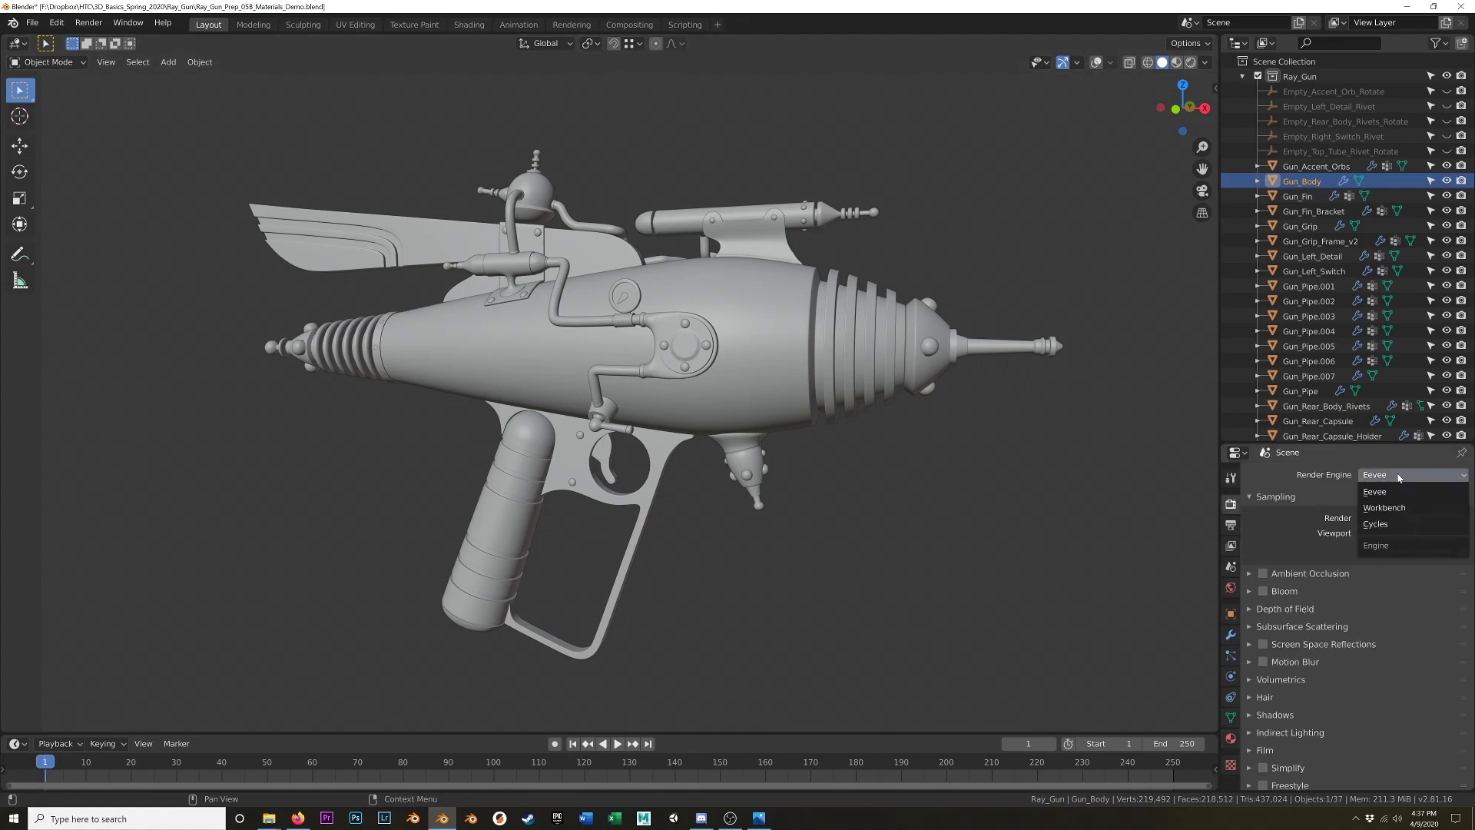
{"action": "left_click", "coordinate": [1383, 523]}
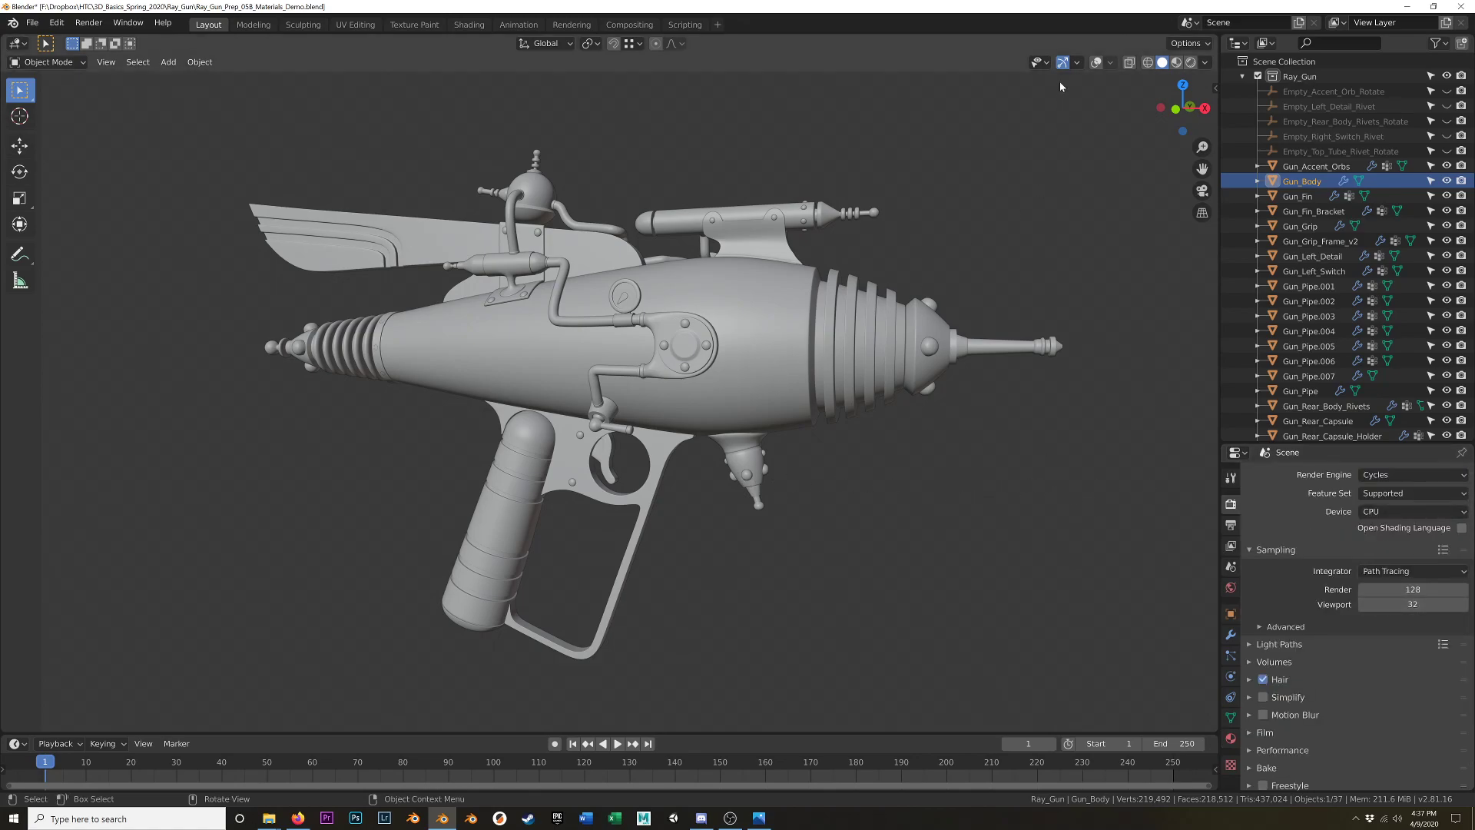
Turn on the viewport overlays and show the ray gun in Material Preview shading.
{"action": "left_click", "coordinate": [891, 334]}
{"action": "mouse_move", "coordinate": [892, 334]}
{"action": "middle_mouse_down"}
{"action": "mouse_move", "coordinate": [845, 288]}
{"action": "mouse_move", "coordinate": [803, 317]}
{"action": "middle_mouse_up"}
{"action": "key", "text": "z"}
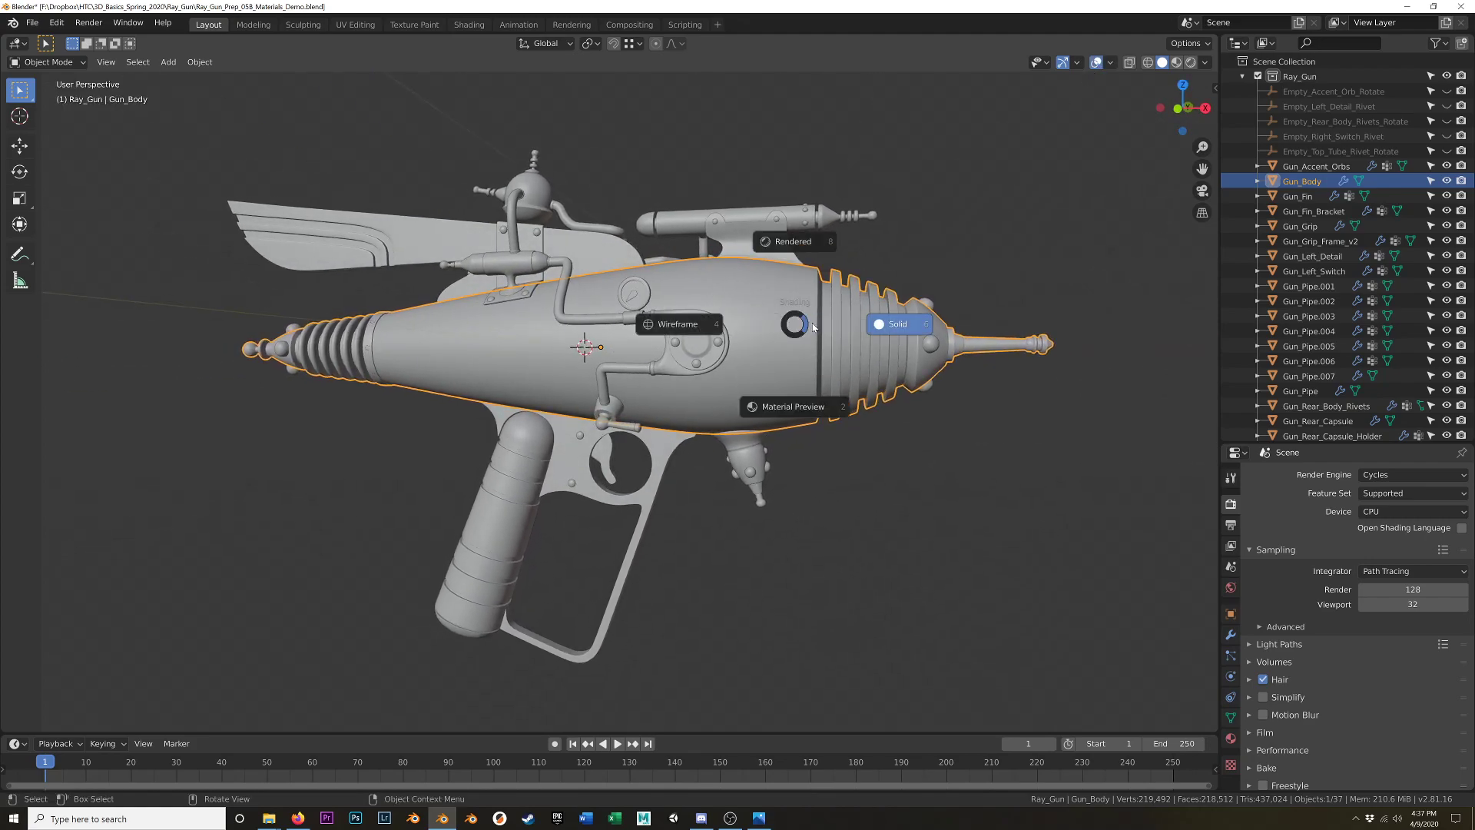
{"action": "left_click", "coordinate": [782, 402]}
{"action": "mouse_move", "coordinate": [806, 405]}
{"action": "middle_mouse_down"}
{"action": "mouse_move", "coordinate": [828, 344]}
{"action": "mouse_move", "coordinate": [771, 382]}
{"action": "mouse_move", "coordinate": [791, 412]}
{"action": "mouse_move", "coordinate": [795, 395]}
{"action": "middle_mouse_up"}
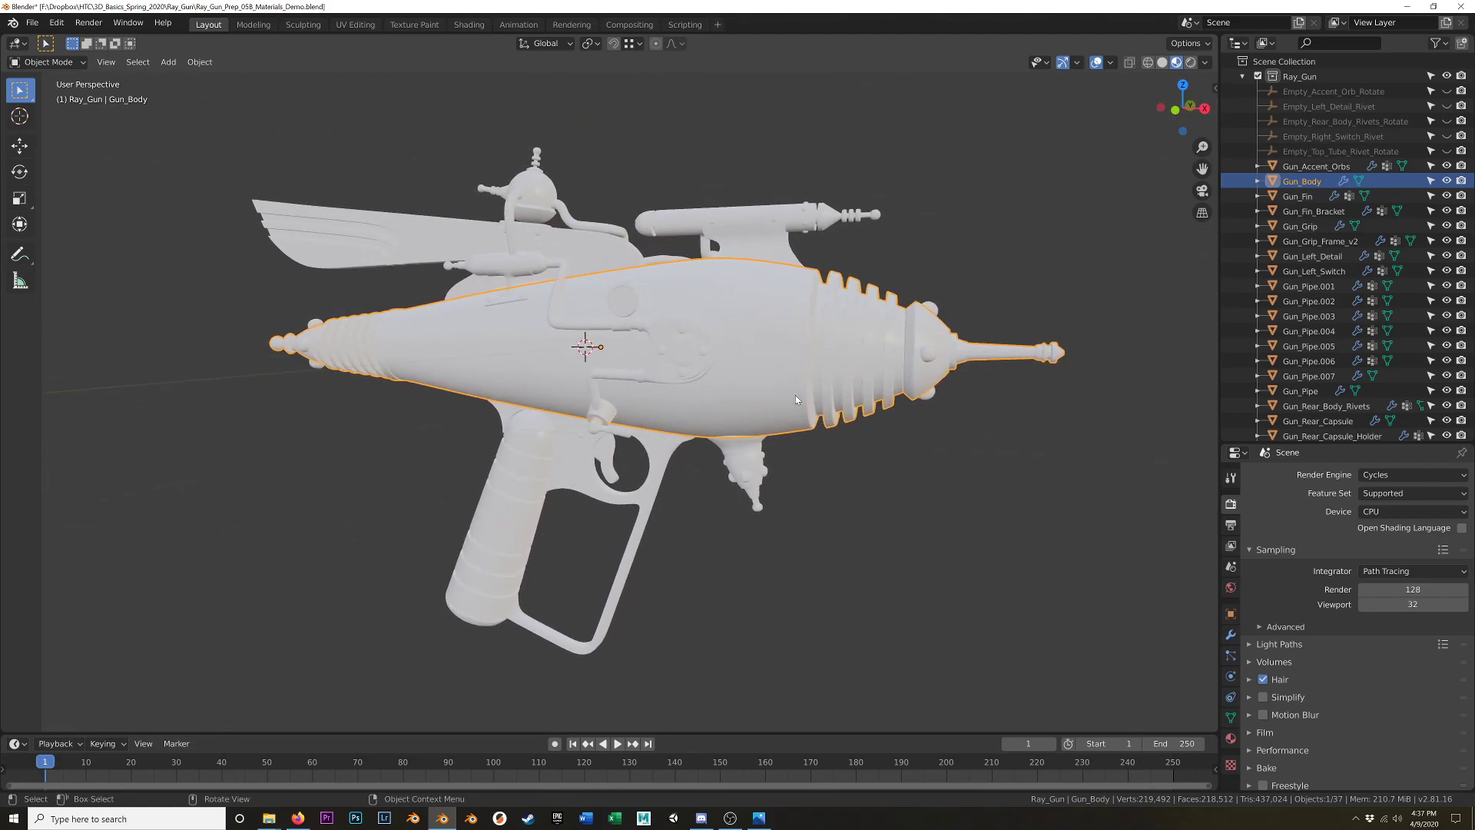
Switch the viewport to Rendered shading and view the gun from a slightly different angle.
{"action": "key", "text": "z"}
{"action": "left_click", "coordinate": [782, 310]}
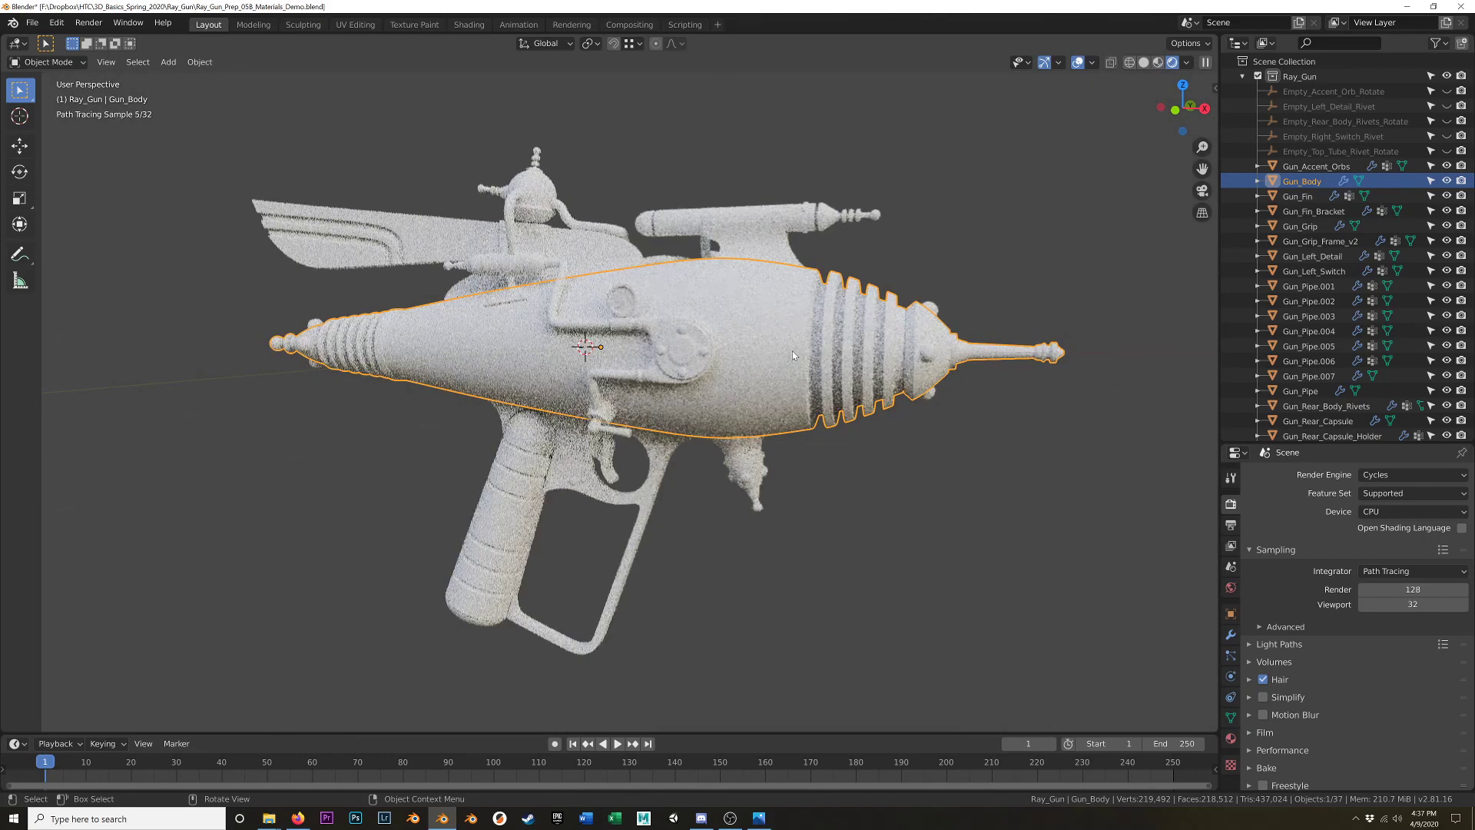
{"action": "mouse_move", "coordinate": [781, 361]}
{"action": "middle_mouse_down"}
{"action": "mouse_move", "coordinate": [795, 351]}
{"action": "mouse_move", "coordinate": [772, 364]}
{"action": "middle_mouse_up"}
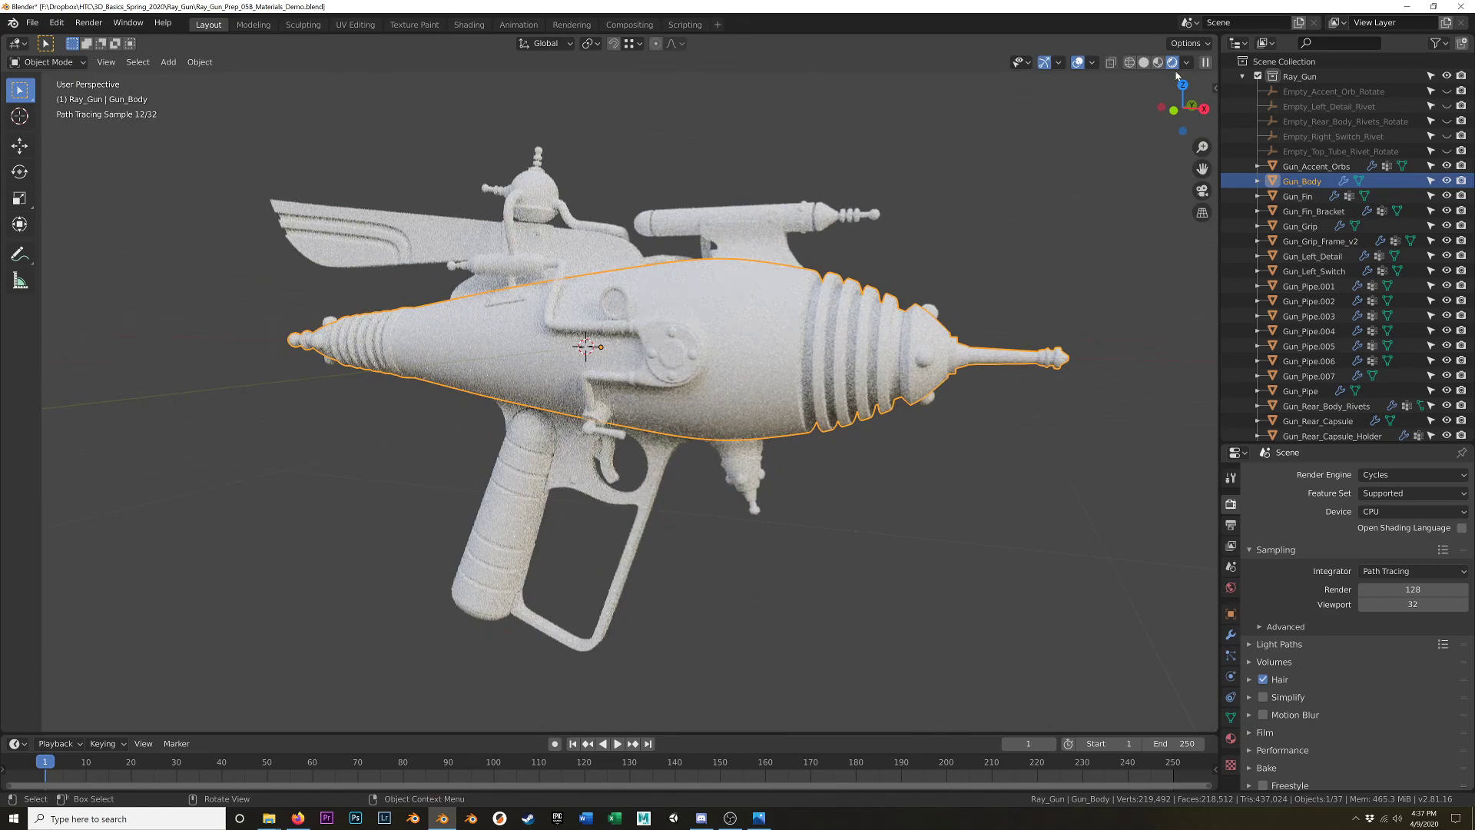
Compare the rendered viewport with Scene World lighting switched on and off again.
{"action": "left_click", "coordinate": [1187, 62]}
{"action": "left_click", "coordinate": [1105, 151]}
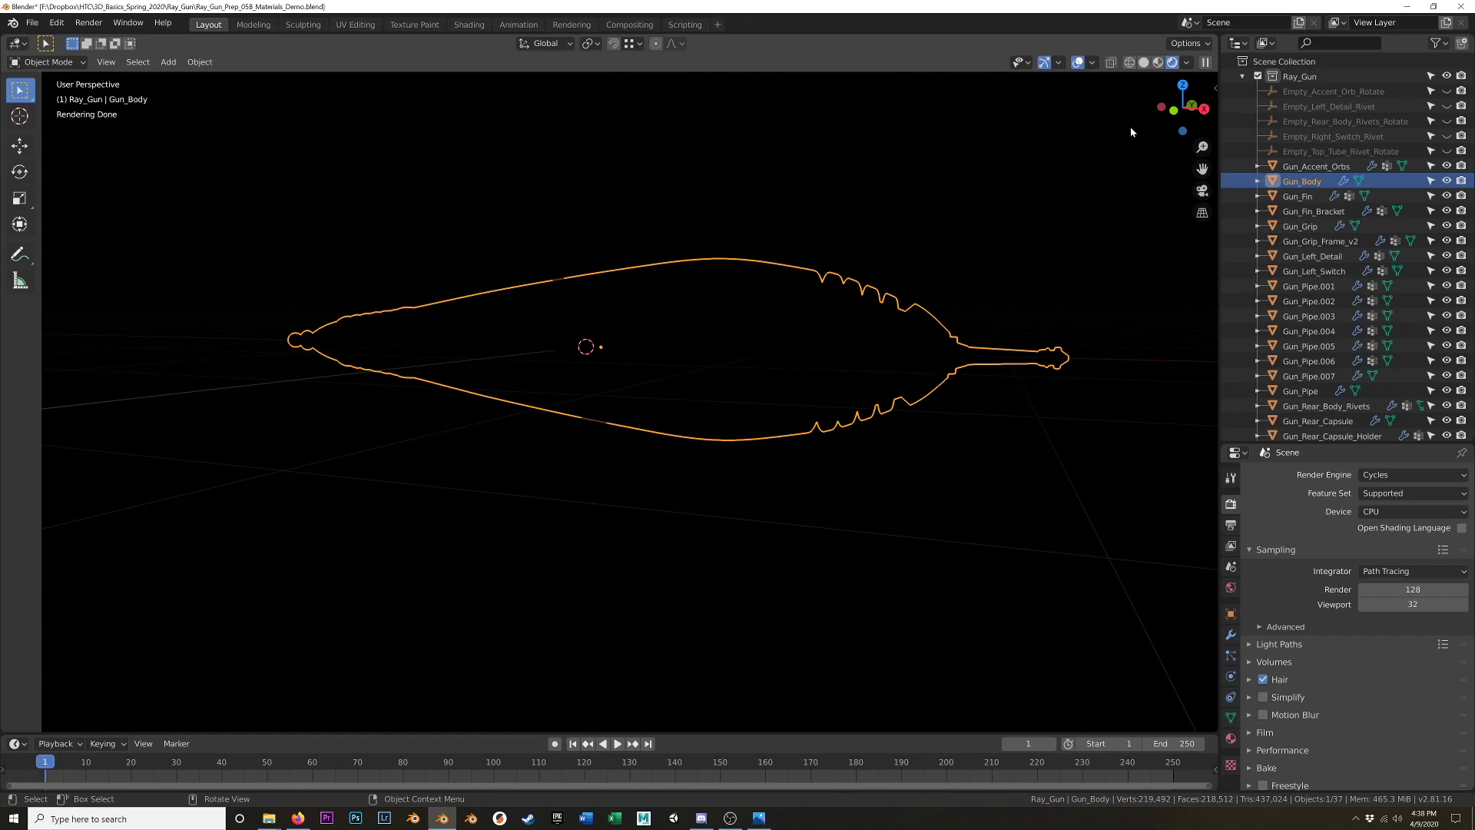
{"action": "left_click", "coordinate": [1187, 65]}
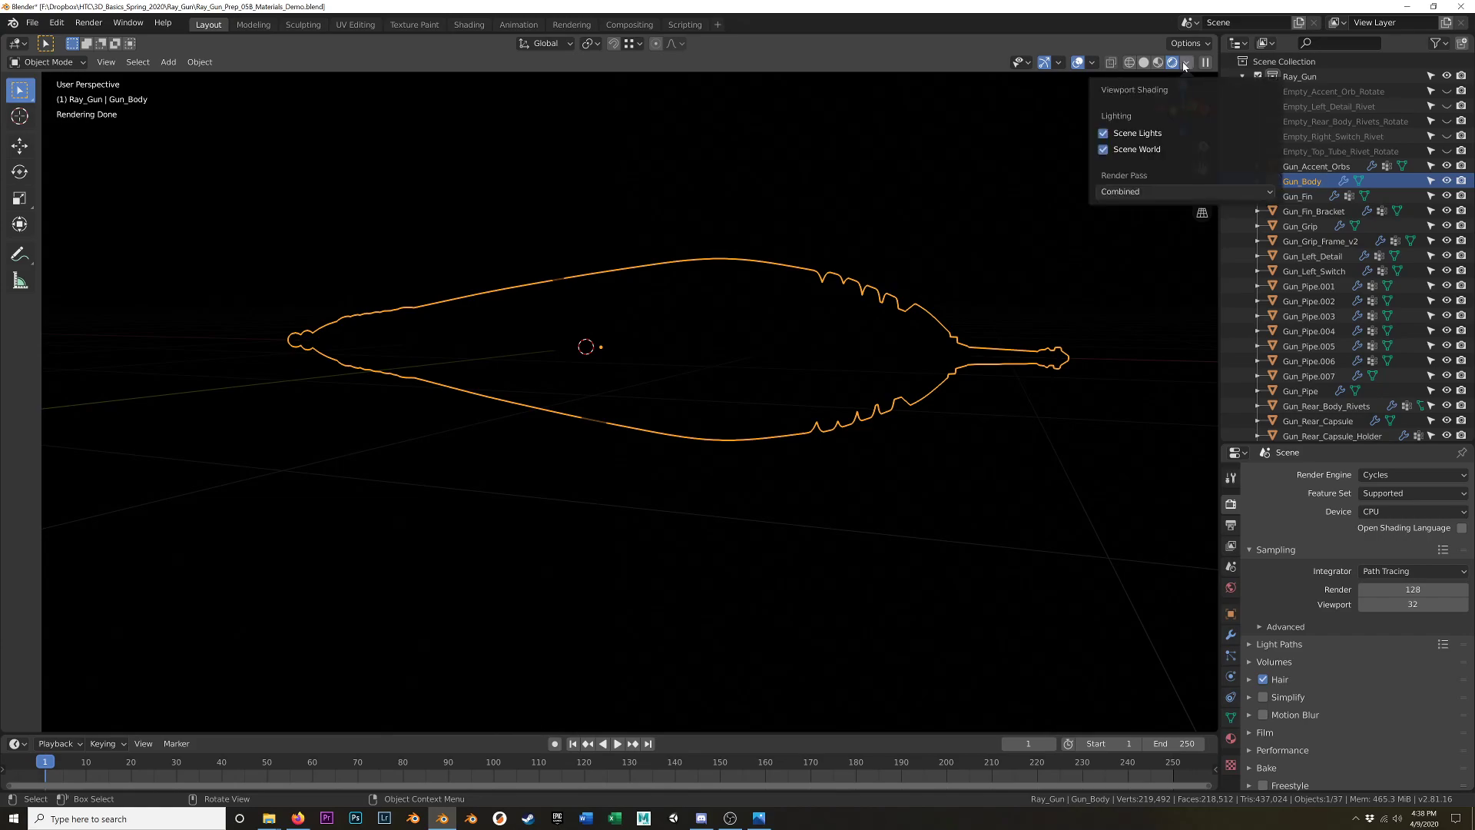
{"action": "left_click", "coordinate": [1103, 152]}
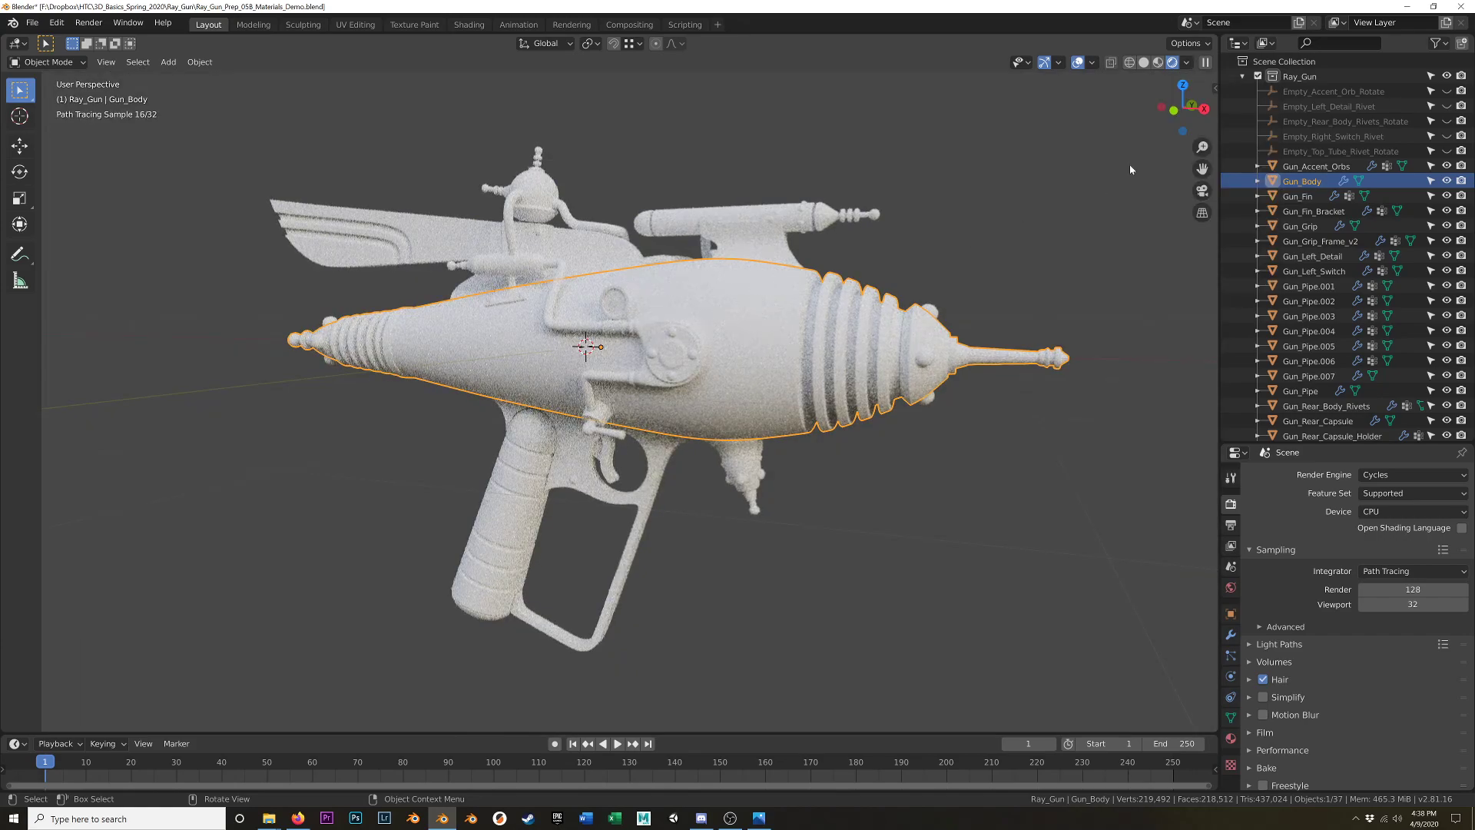
Try the dim HDRI with a dark lower half as the lighting for the rendered viewport.
{"action": "left_click", "coordinate": [1187, 64]}
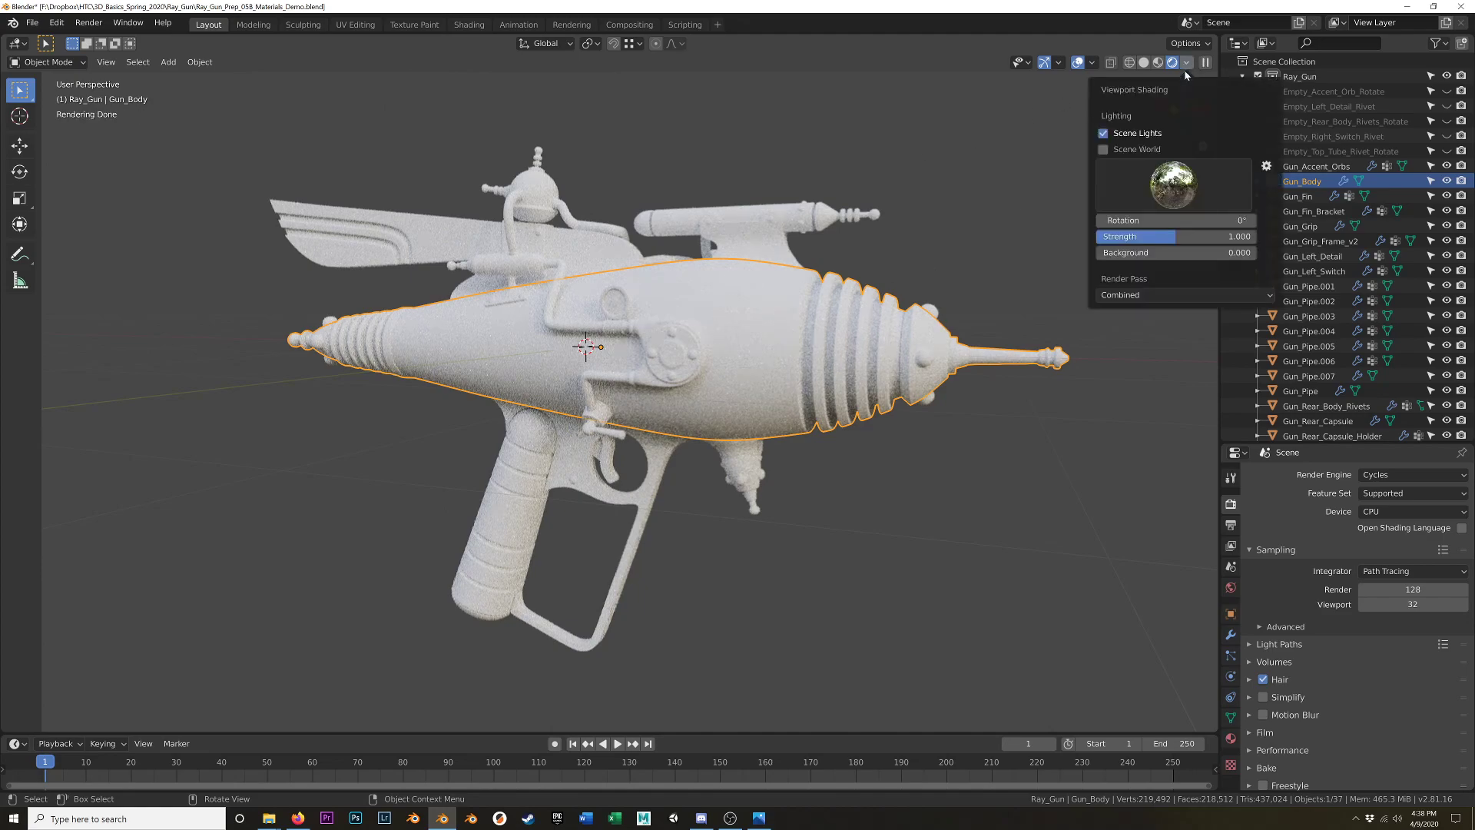
{"action": "left_click", "coordinate": [1170, 188]}
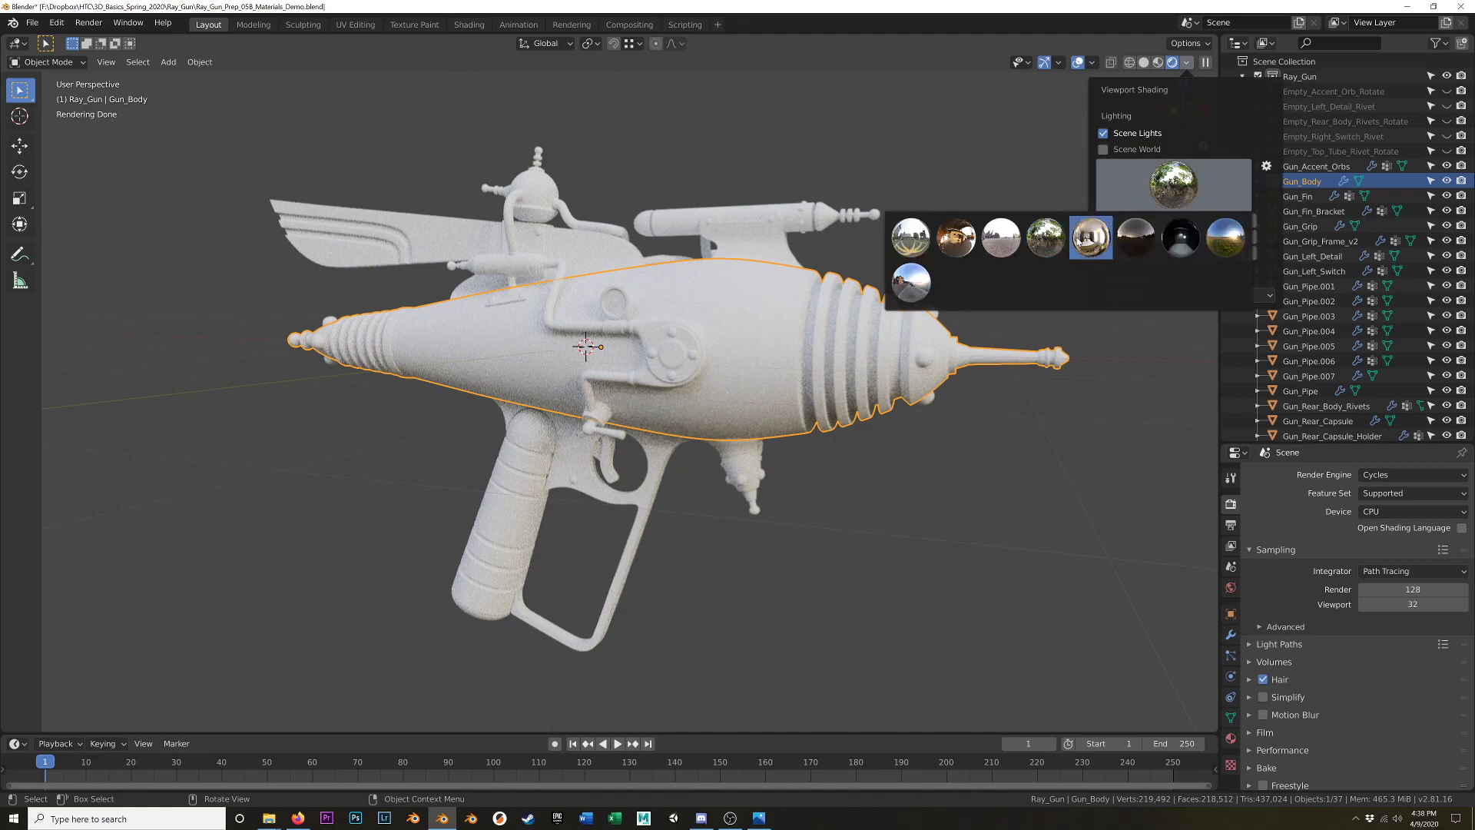
{"action": "left_click", "coordinate": [1043, 246]}
{"action": "left_click", "coordinate": [1133, 195]}
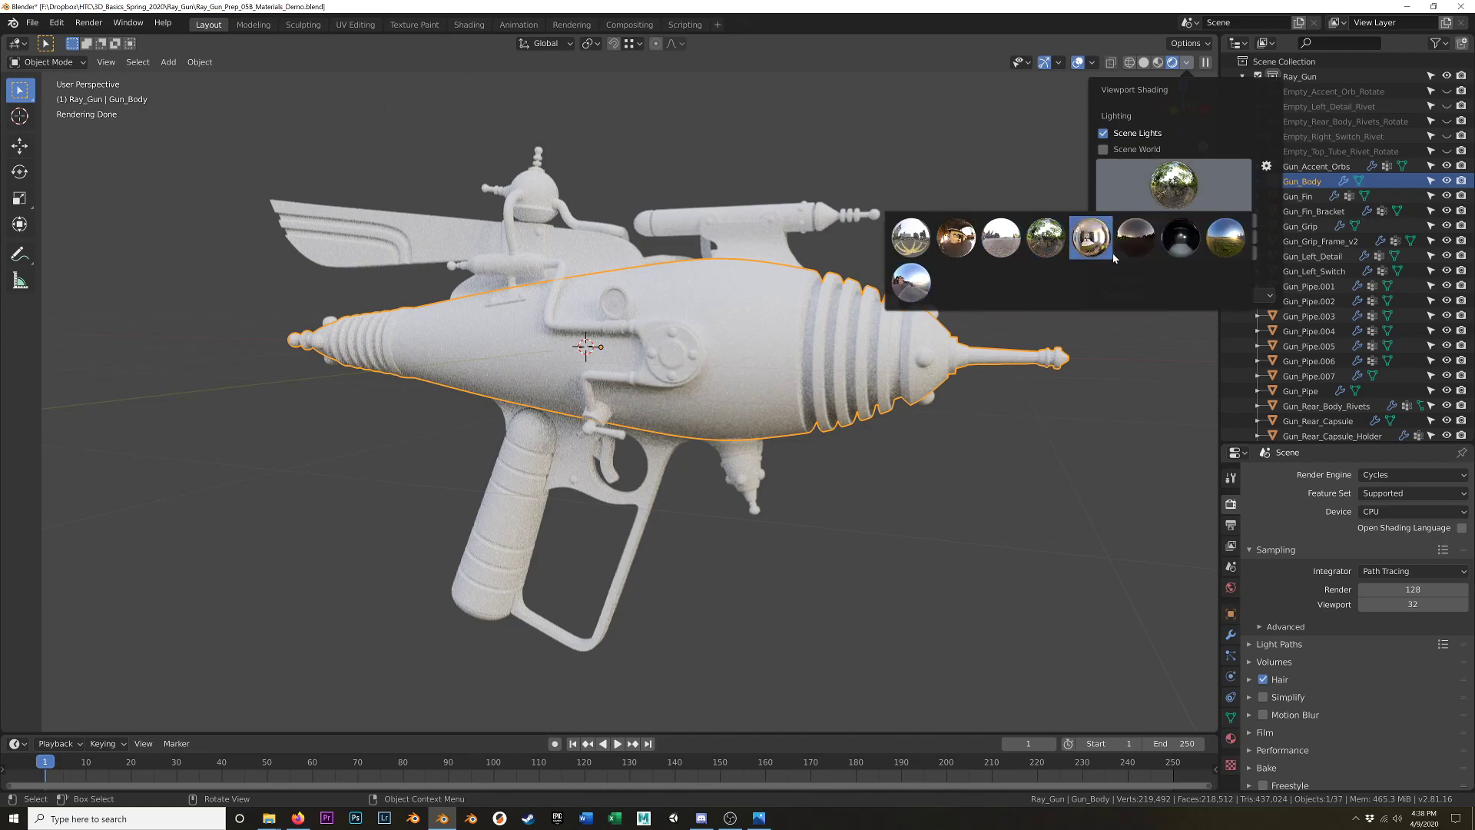
{"action": "left_click", "coordinate": [1130, 243]}
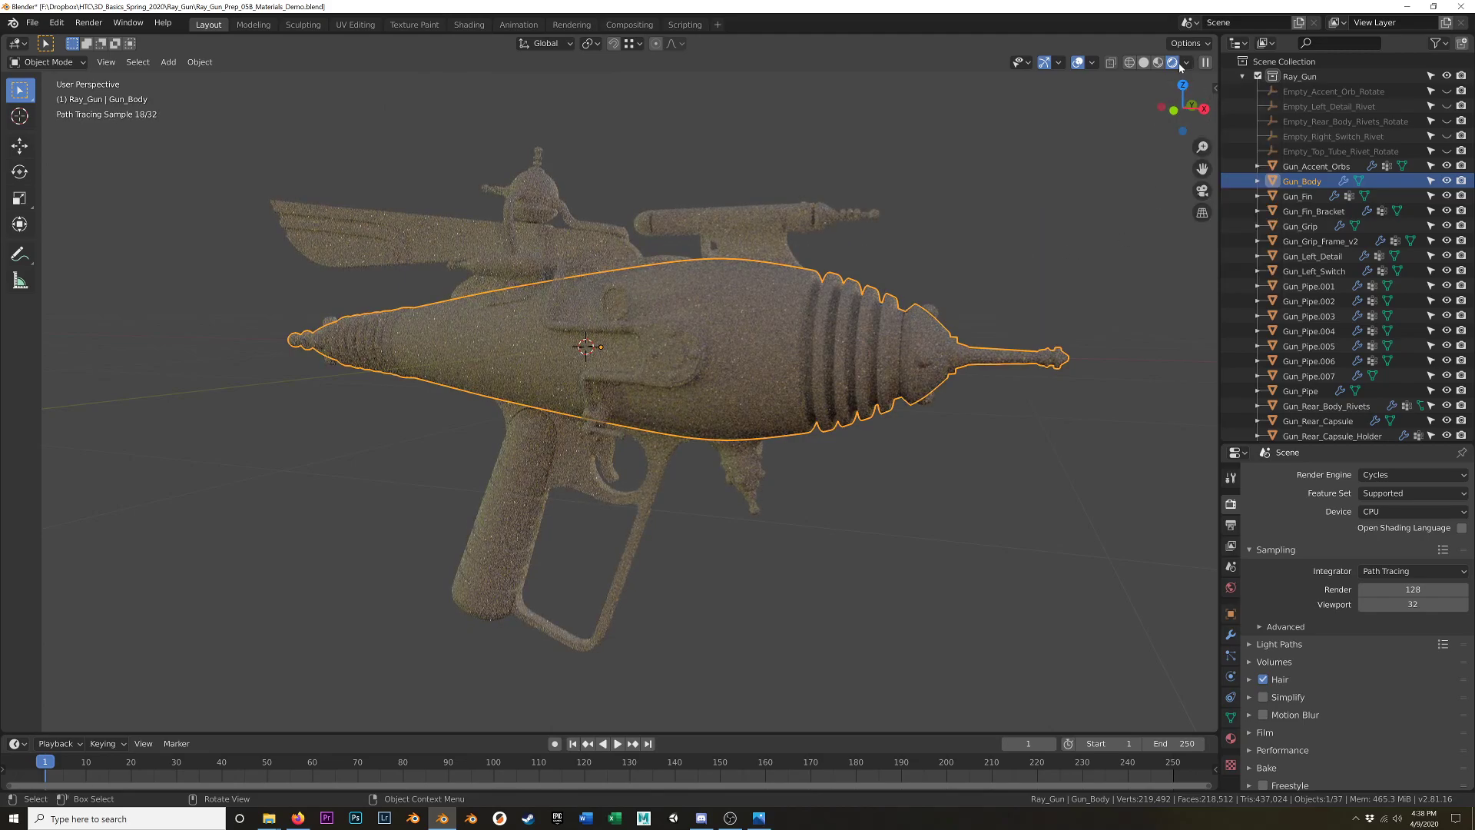
Try the mostly black studio HDRI as the viewport lighting and return to the dim dark one.
{"action": "left_click", "coordinate": [1187, 63]}
{"action": "left_click", "coordinate": [1173, 185]}
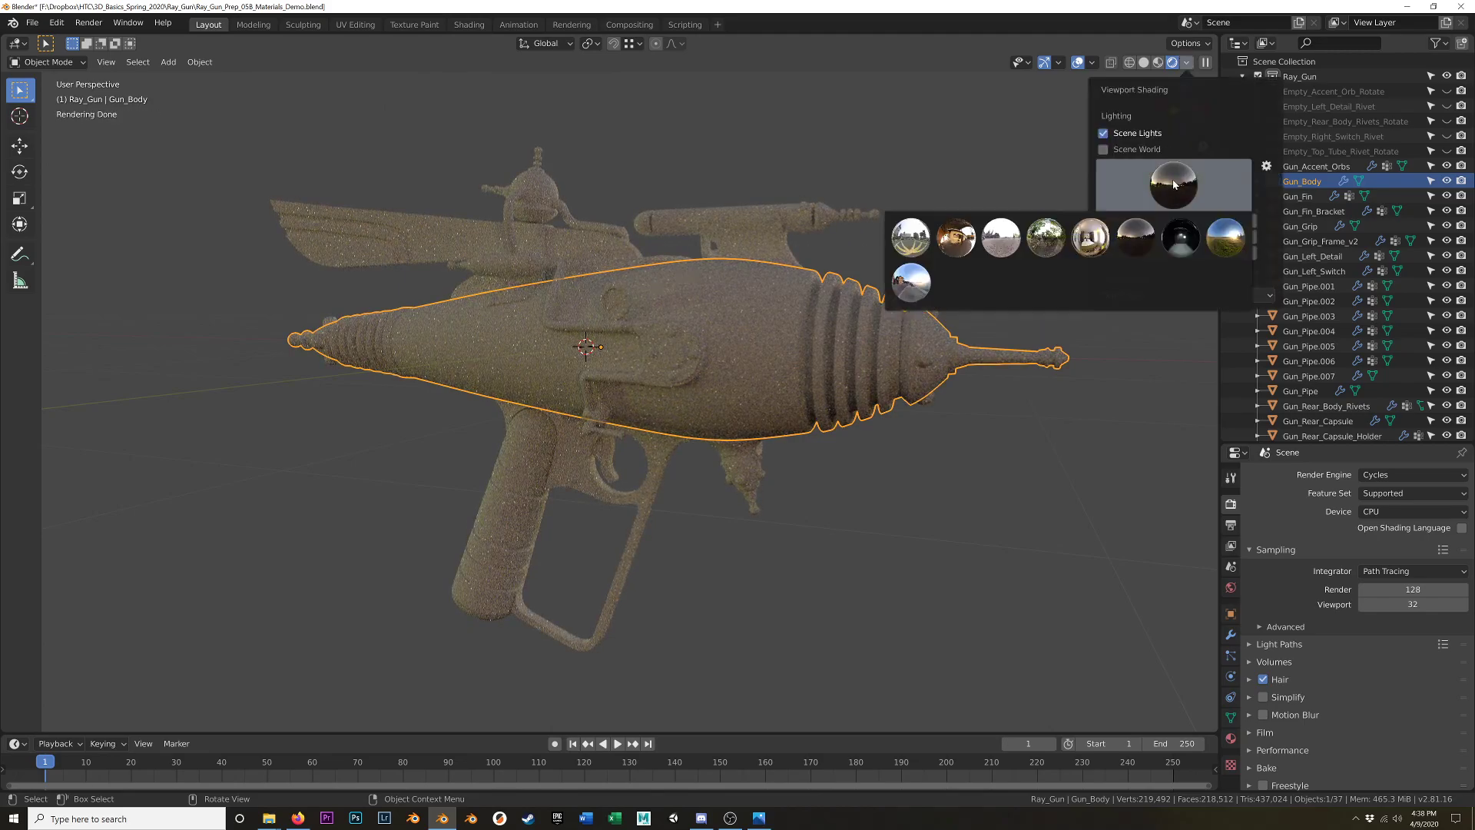
{"action": "left_click", "coordinate": [1180, 241]}
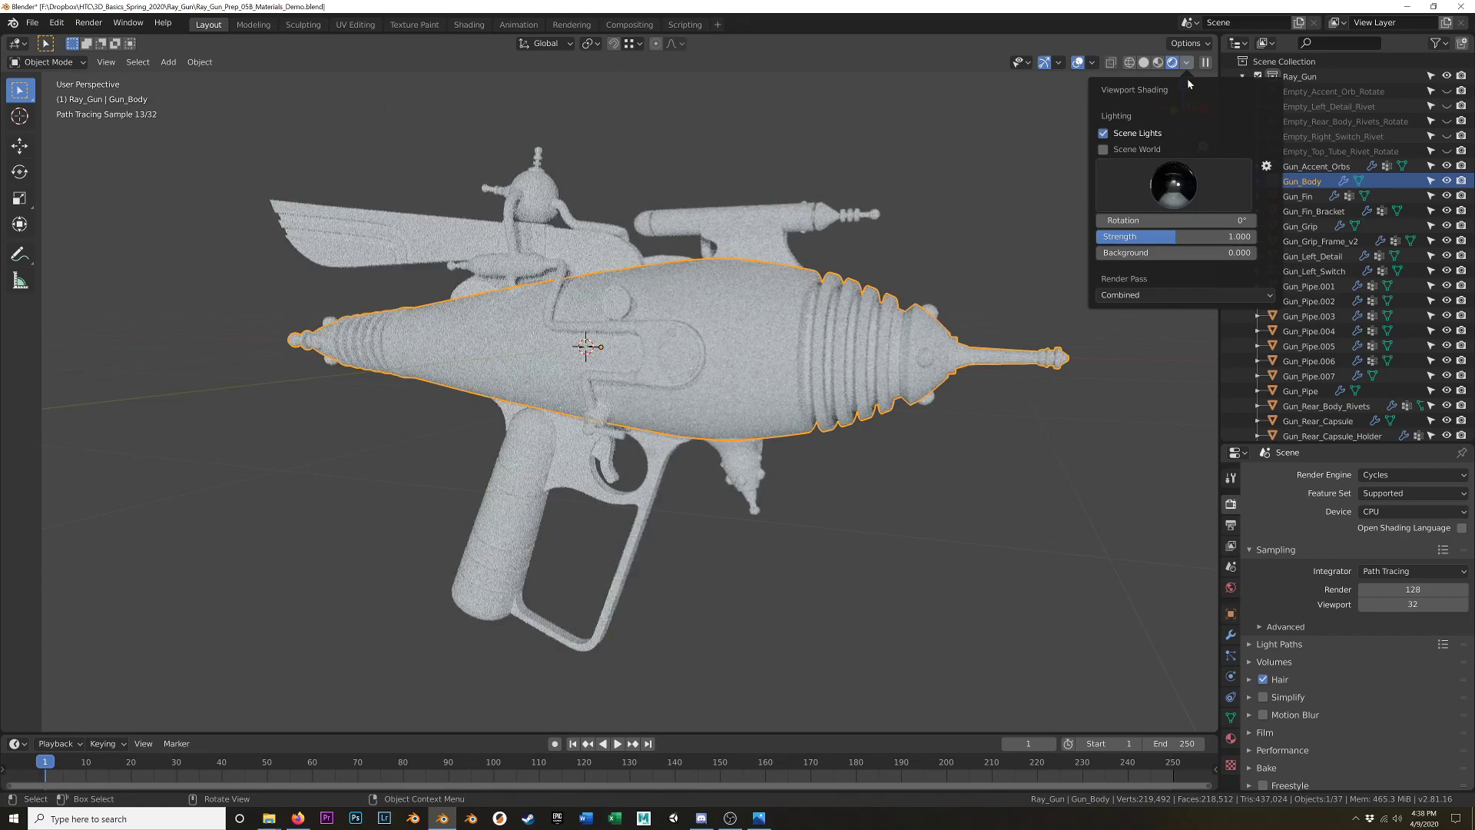
{"action": "left_click", "coordinate": [1186, 62]}
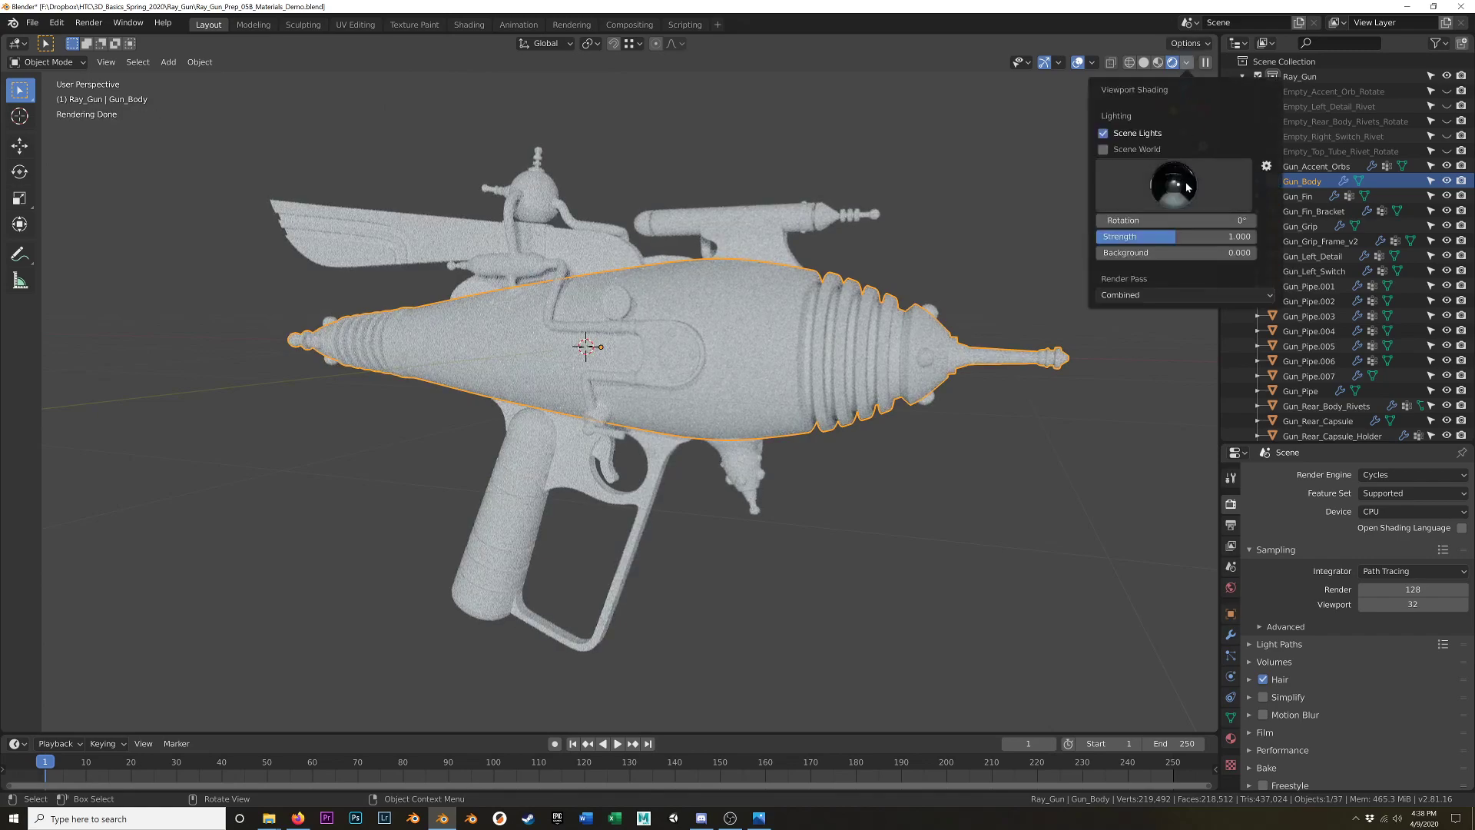
{"action": "left_click", "coordinate": [1173, 185]}
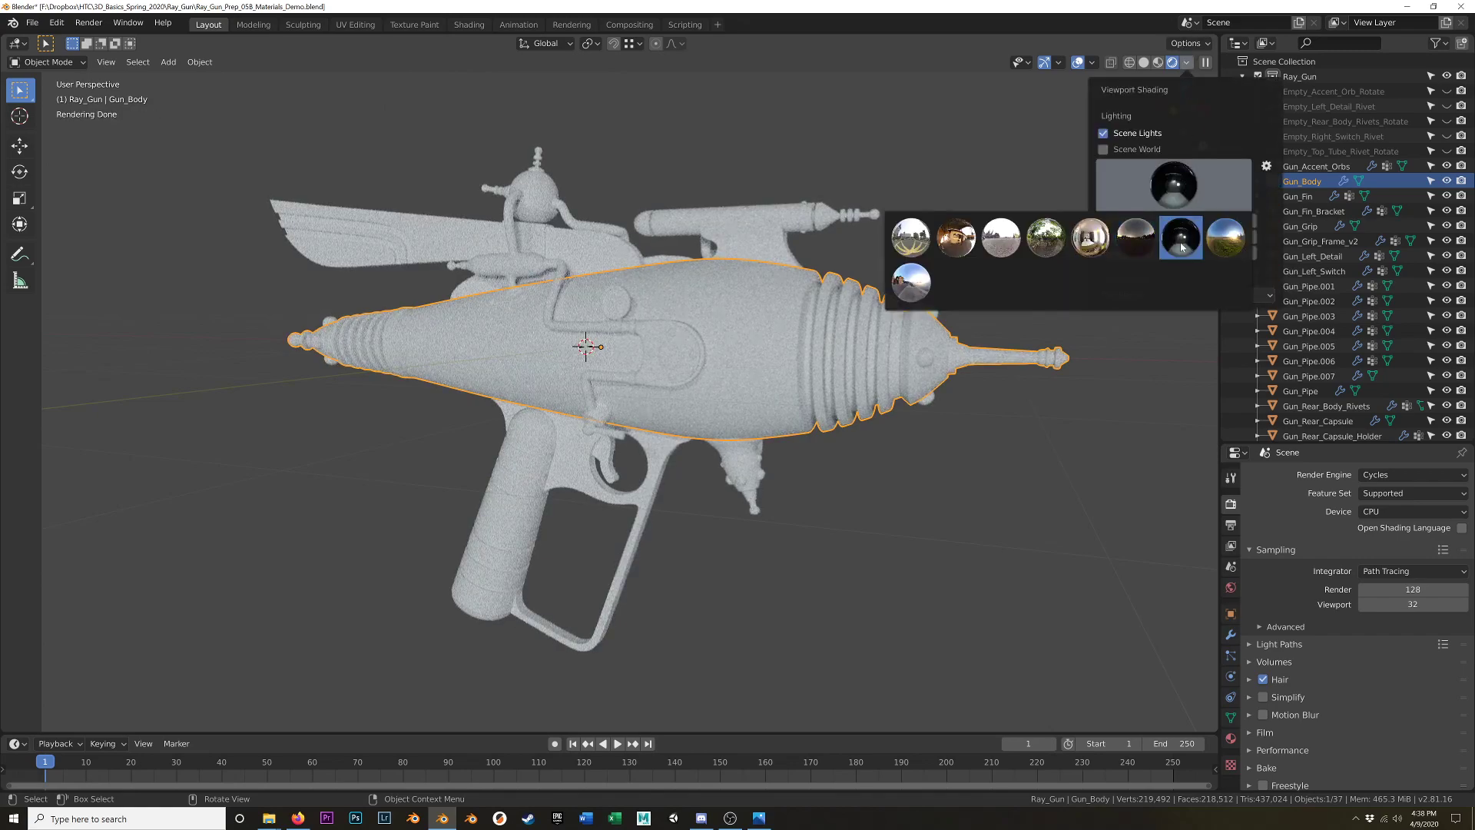
{"action": "left_click", "coordinate": [1138, 246]}
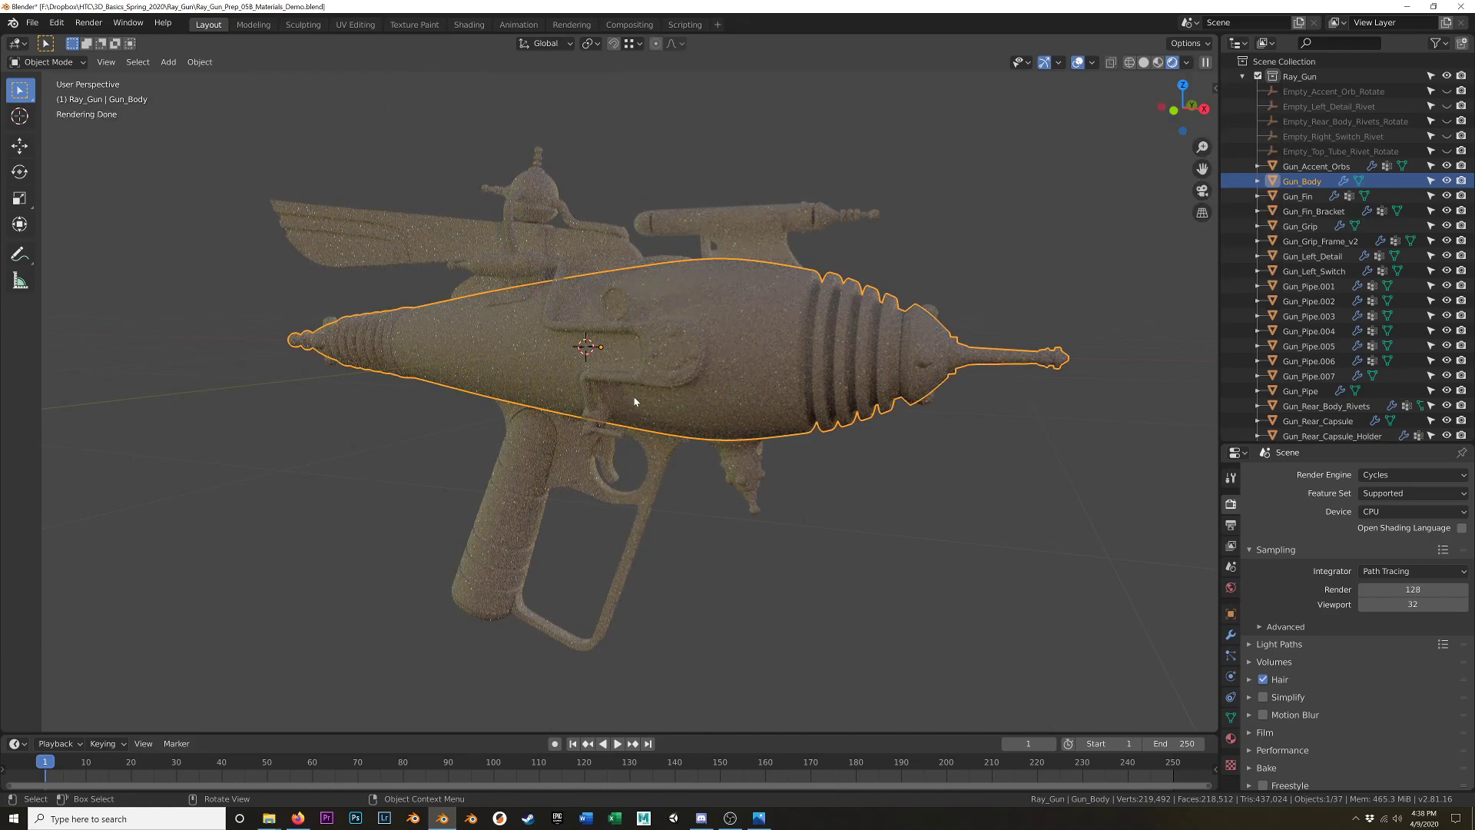
Restore the bright green outdoor HDRI as the lighting for the rendered viewport.
{"action": "left_click", "coordinate": [1187, 63]}
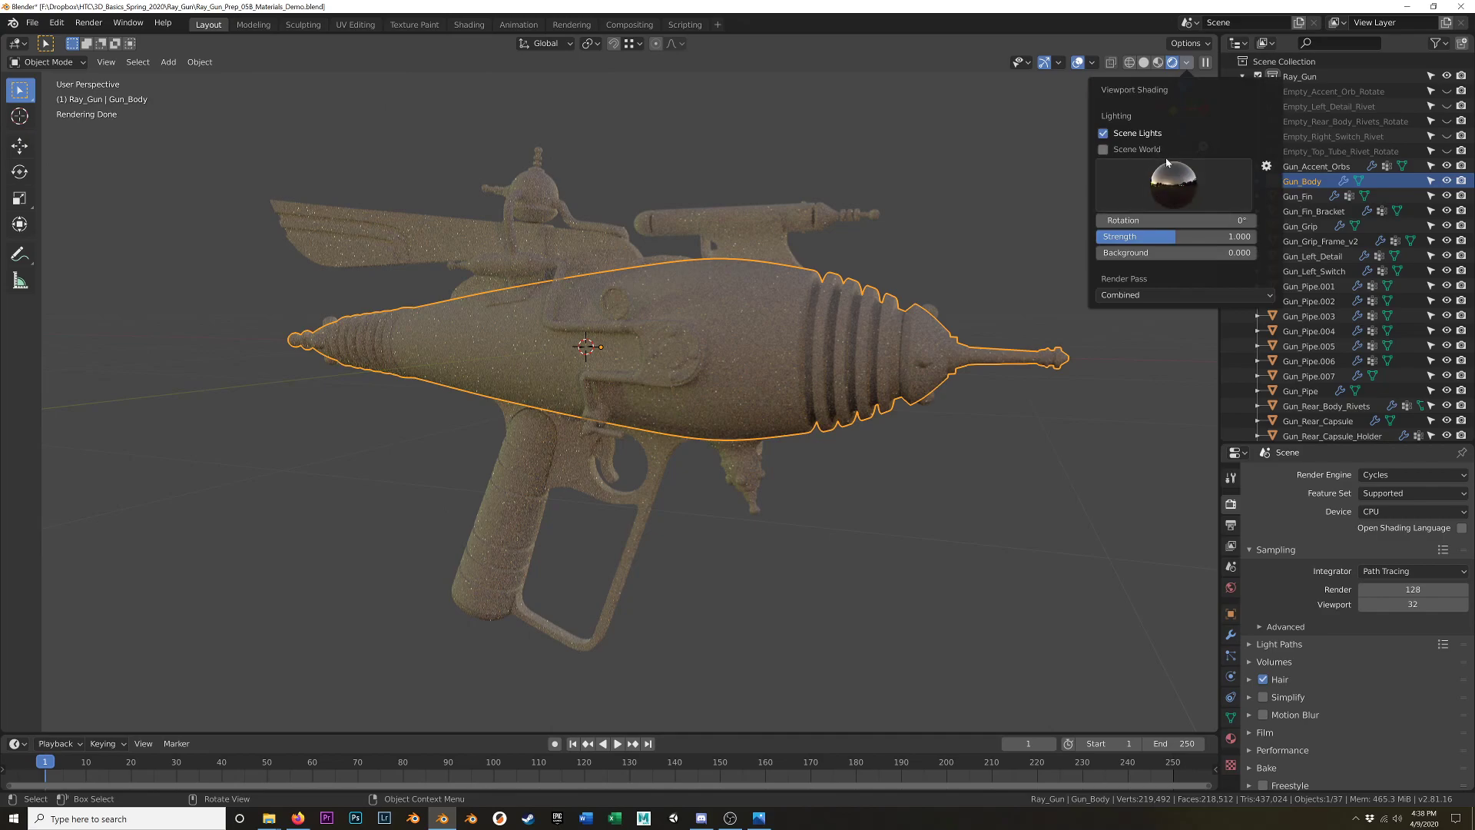
{"action": "left_click", "coordinate": [1108, 184]}
{"action": "left_click", "coordinate": [1046, 238]}
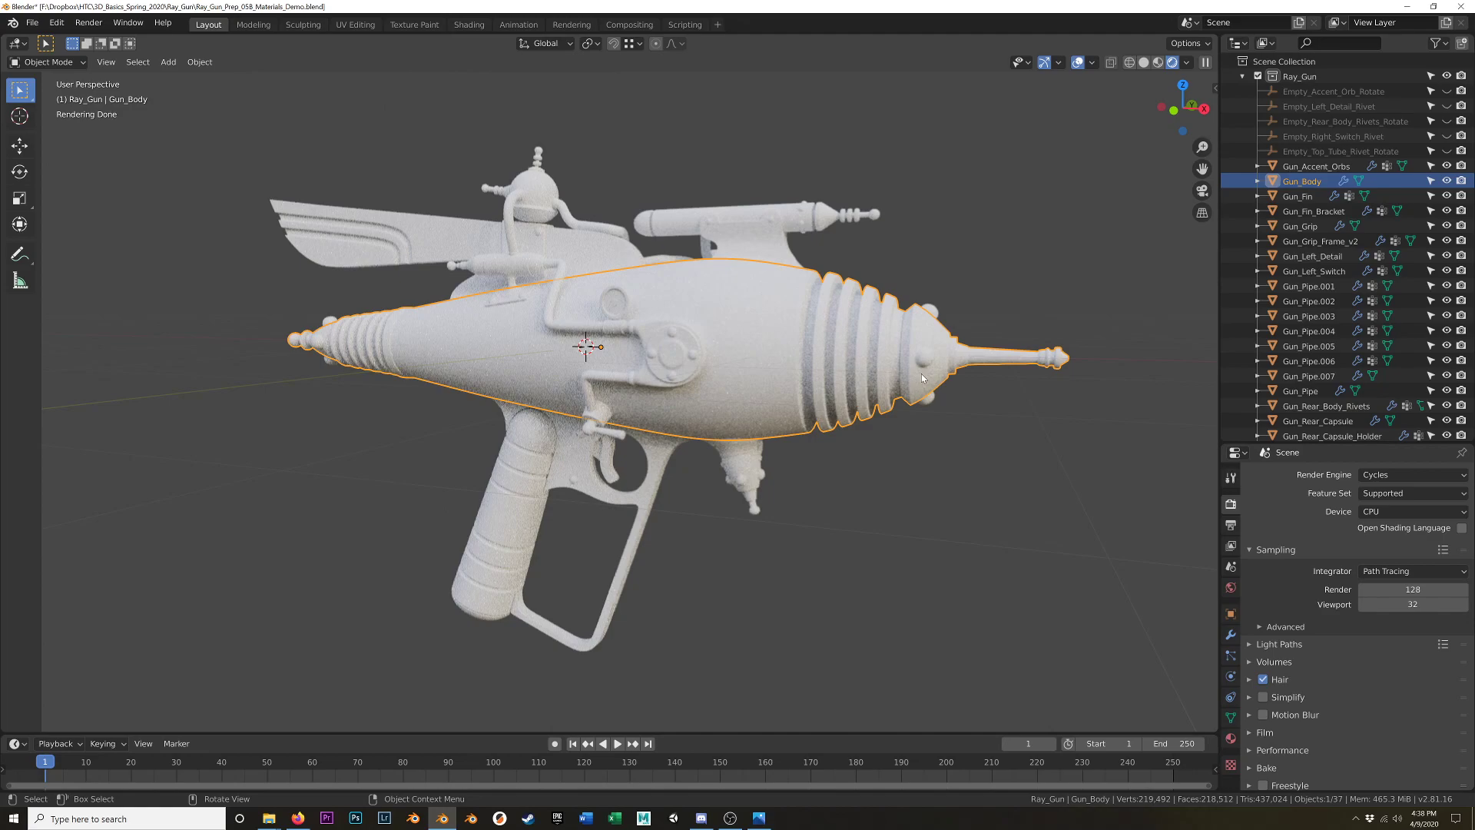
Switch the viewport to Material Preview shading and view the gun more from the side.
{"action": "key", "text": "z"}
{"action": "left_click", "coordinate": [809, 374]}
{"action": "mouse_move", "coordinate": [809, 375]}
{"action": "middle_mouse_down"}
{"action": "mouse_move", "coordinate": [889, 330]}
{"action": "mouse_move", "coordinate": [819, 395]}
{"action": "mouse_move", "coordinate": [740, 366]}
{"action": "mouse_move", "coordinate": [830, 366]}
{"action": "middle_mouse_up"}
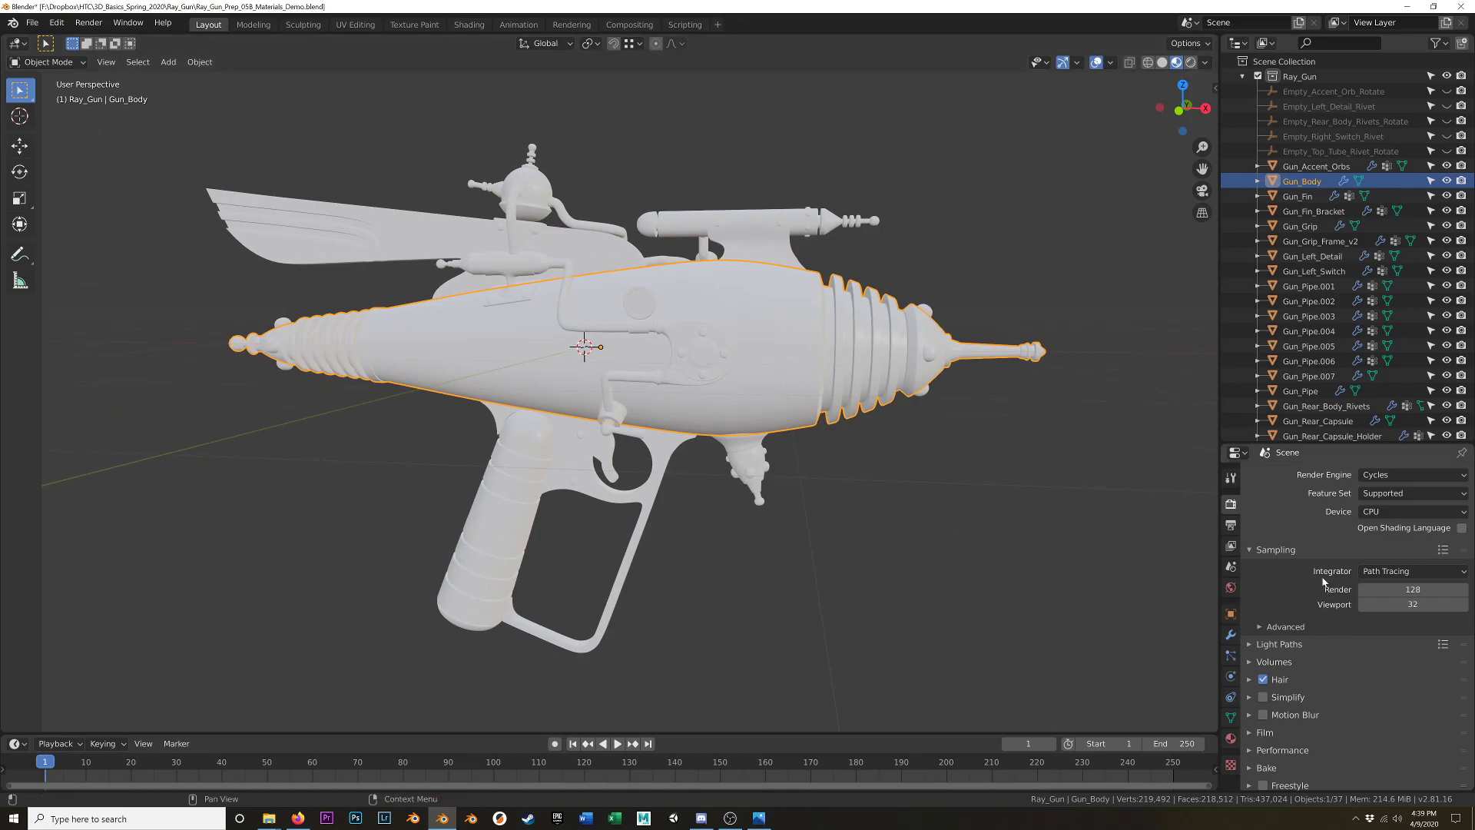
Enlarge the properties area and add a new material named Metal_Base to the gun body.
{"action": "left_click_drag", "start_coordinate": [1315, 308], "coordinate": [1315, 302]}
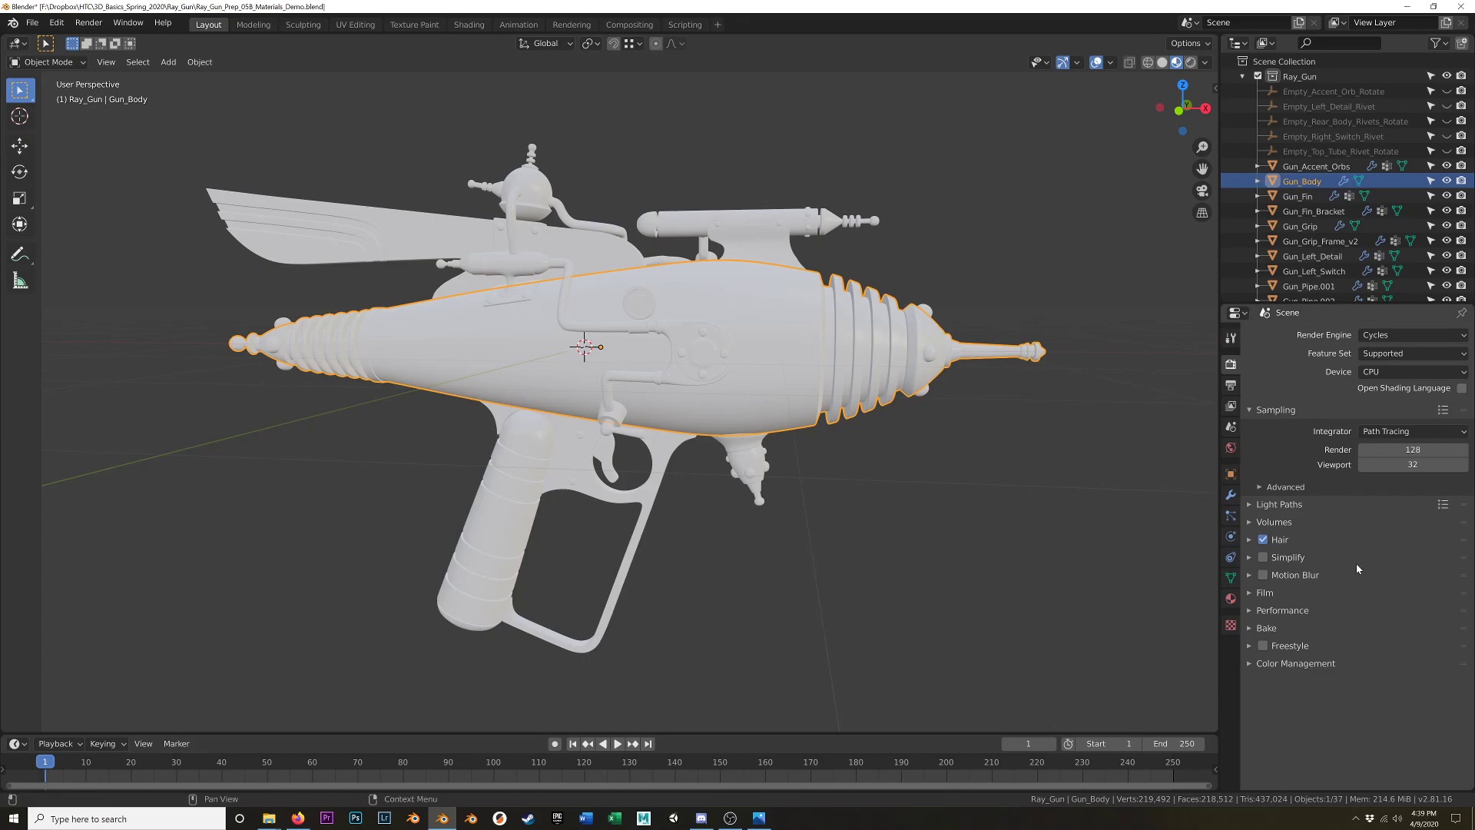
{"action": "left_click", "coordinate": [1231, 599]}
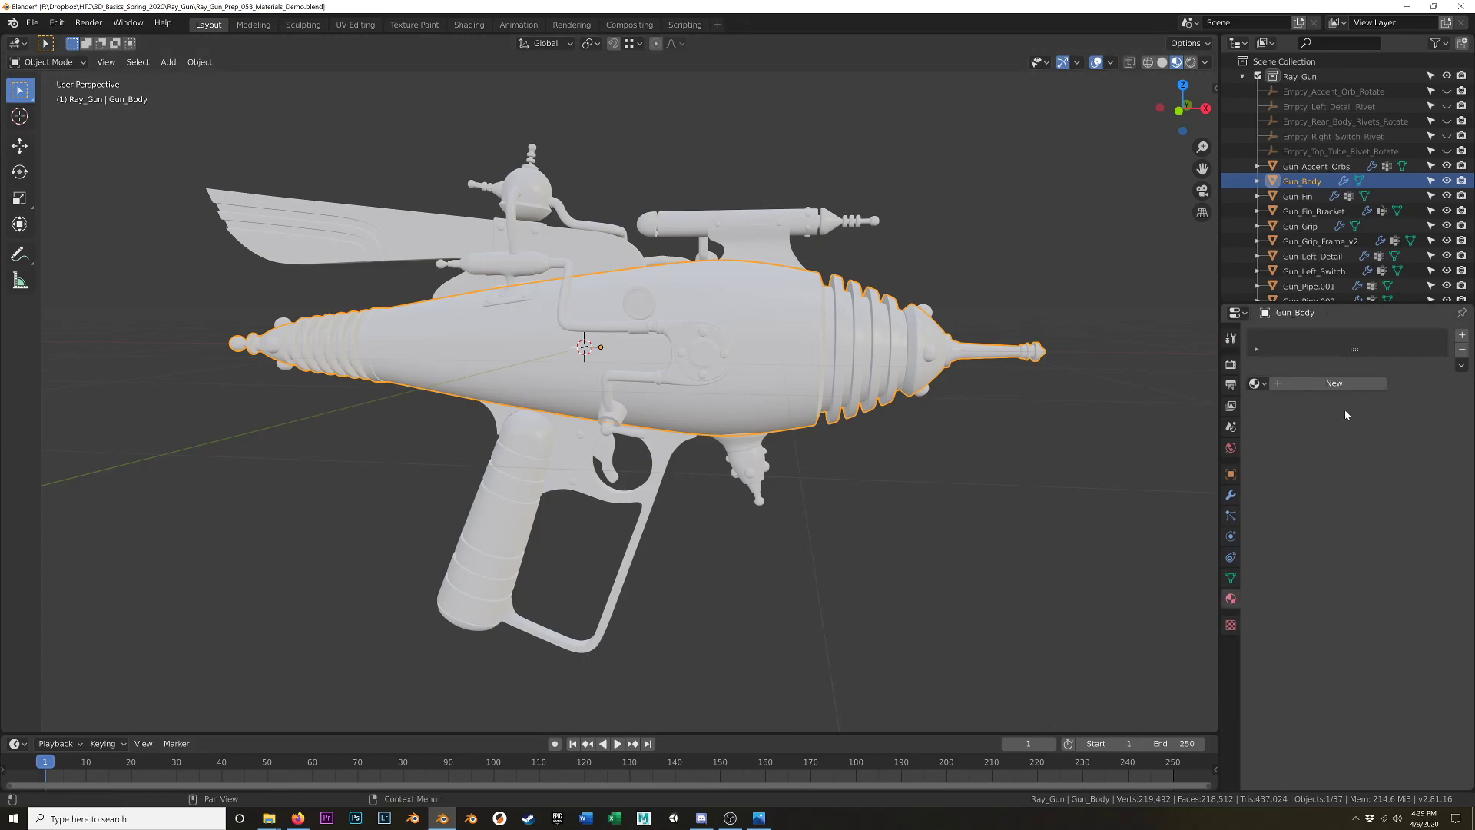
{"action": "left_click", "coordinate": [1331, 382]}
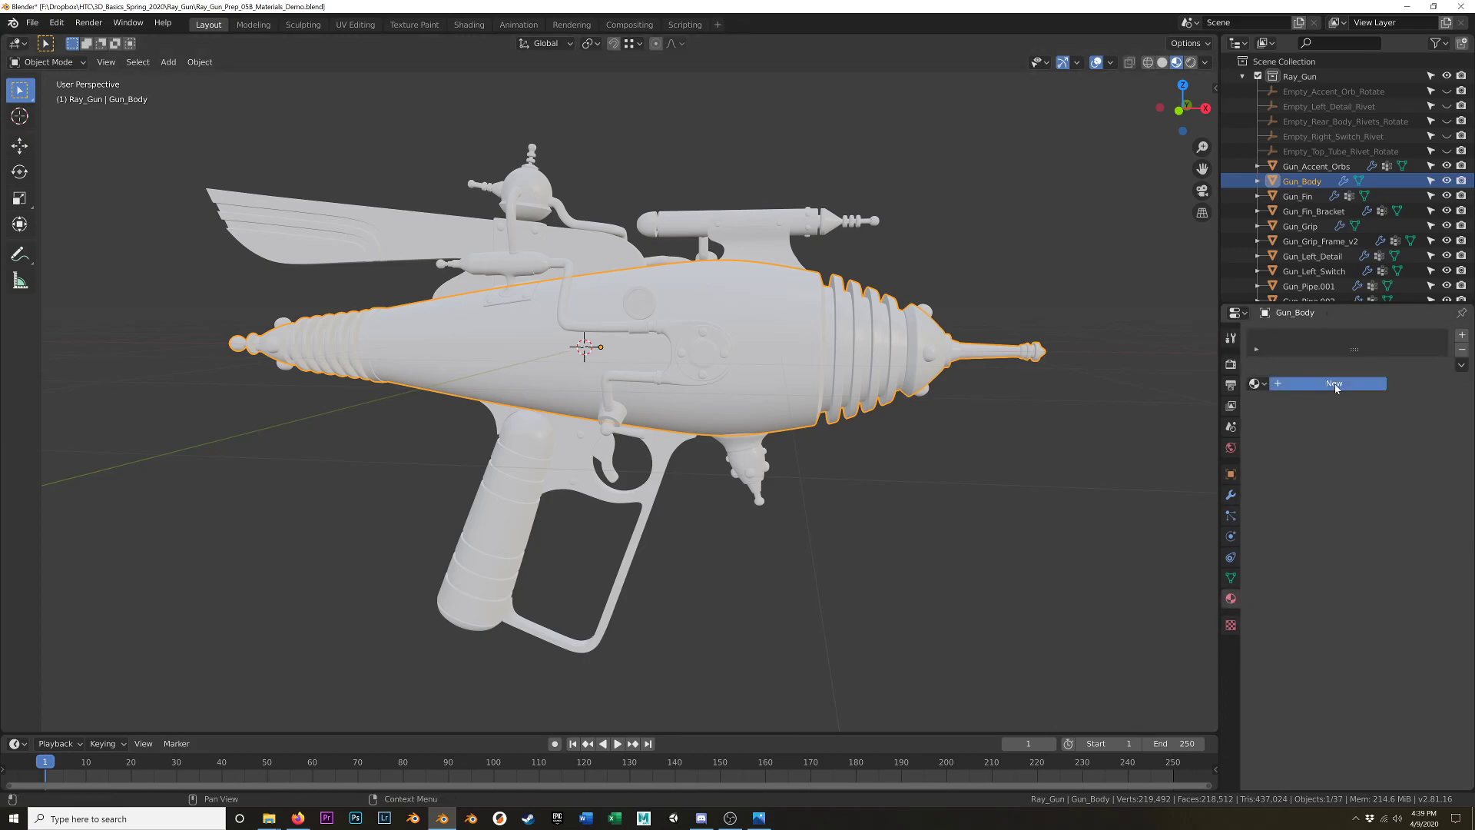
{"action": "double_click", "coordinate": [1306, 382]}
{"action": "type", "text": "M"}
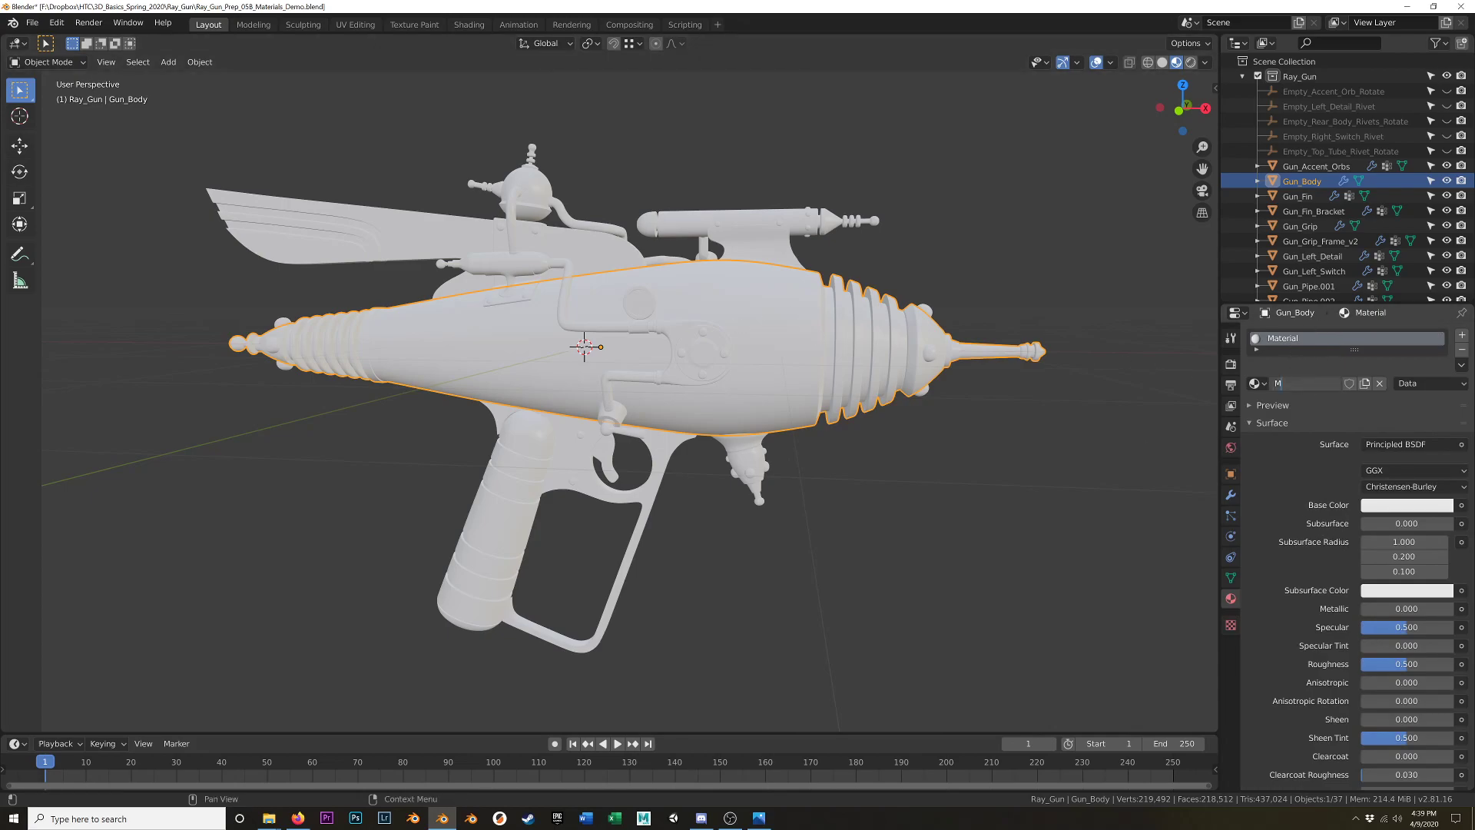
{"action": "type", "text": "etal_Base"}
{"action": "key", "text": "Return"}
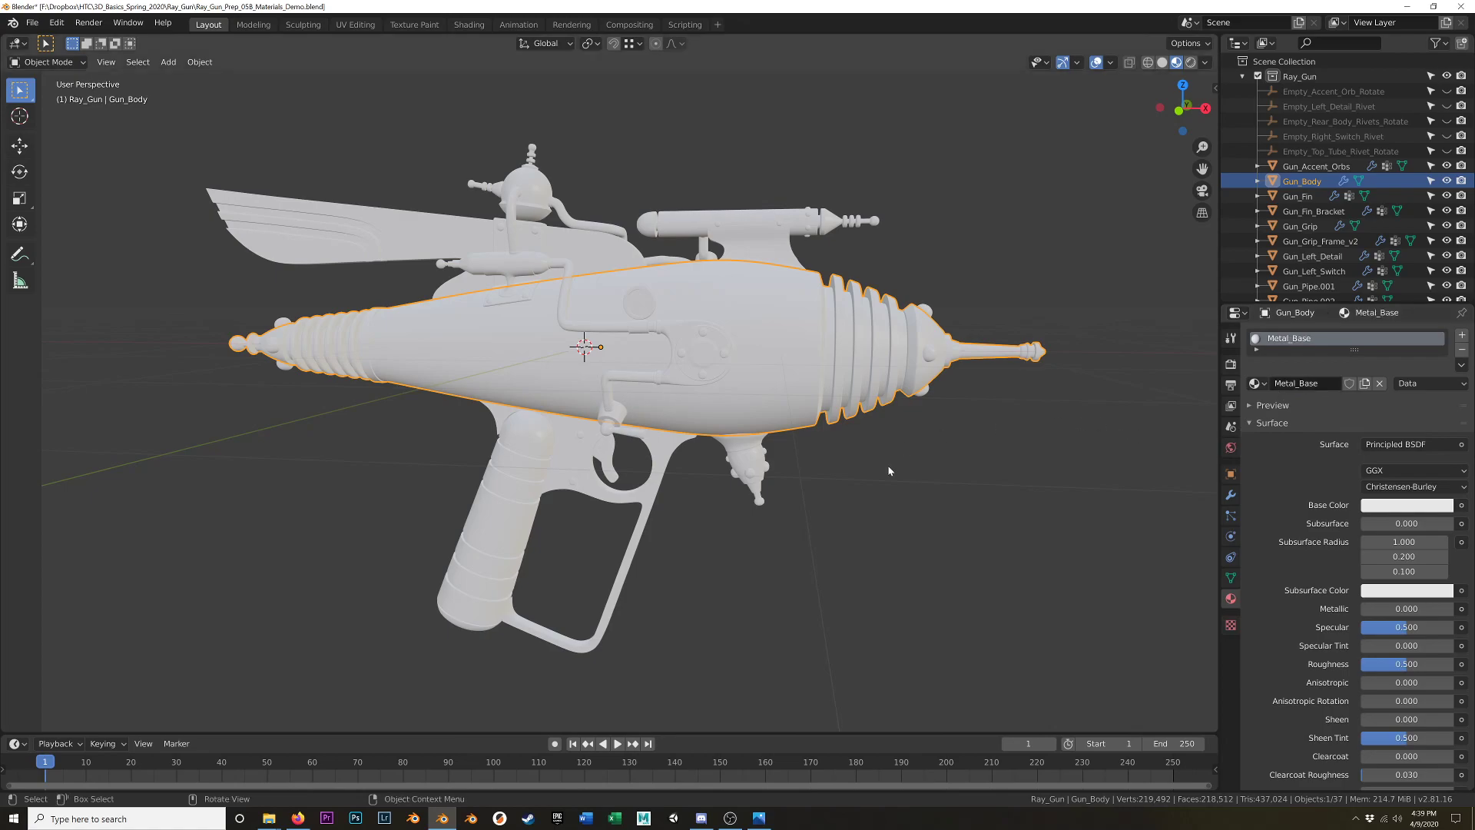
Set the Metal_Base material's Metallic value to 1.000 and its Specular value to 0.000.
{"action": "middle_click_drag", "start_coordinate": [730, 379], "coordinate": [789, 371]}
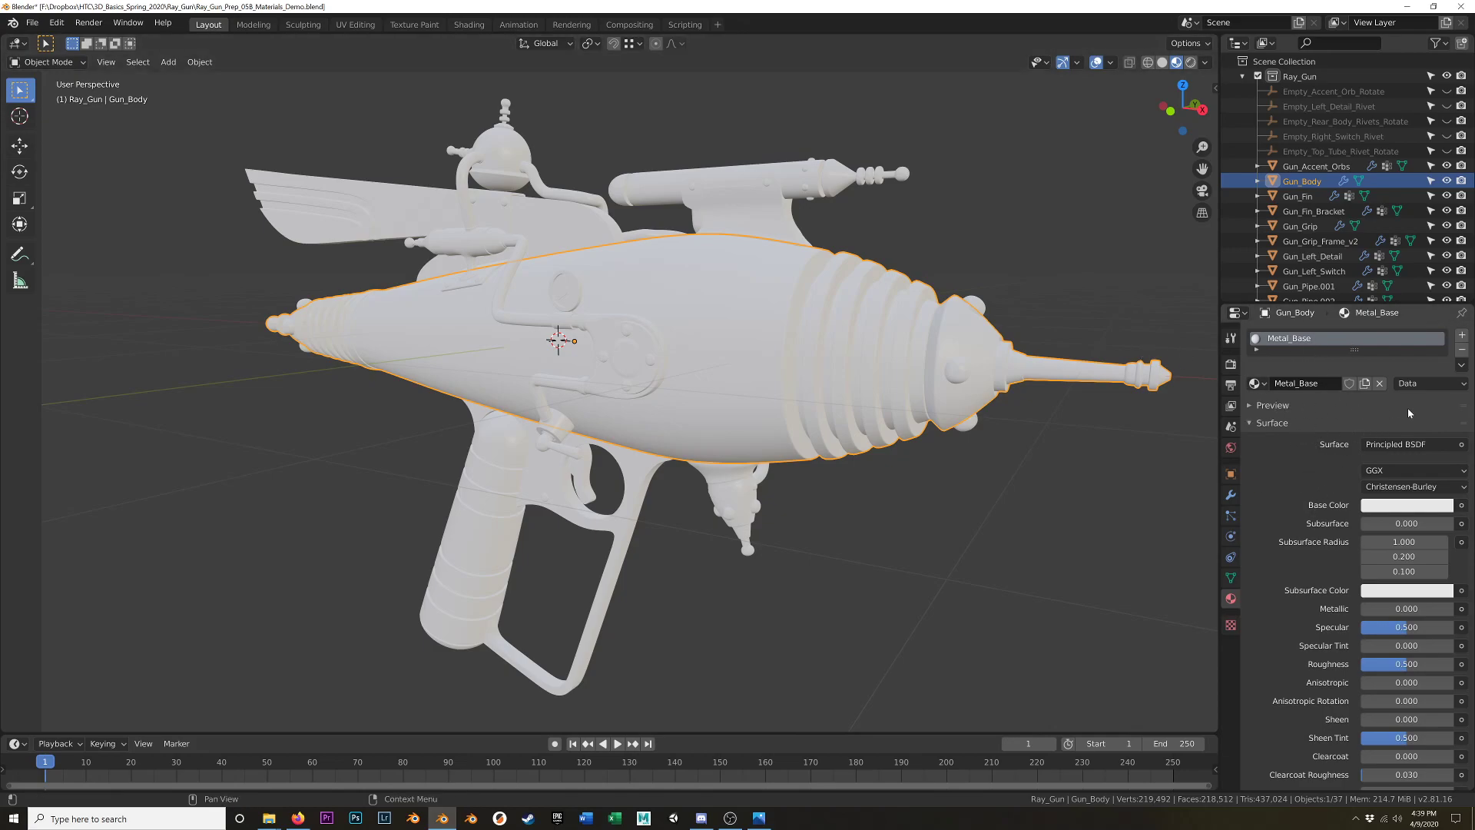
{"action": "left_click", "coordinate": [1230, 363]}
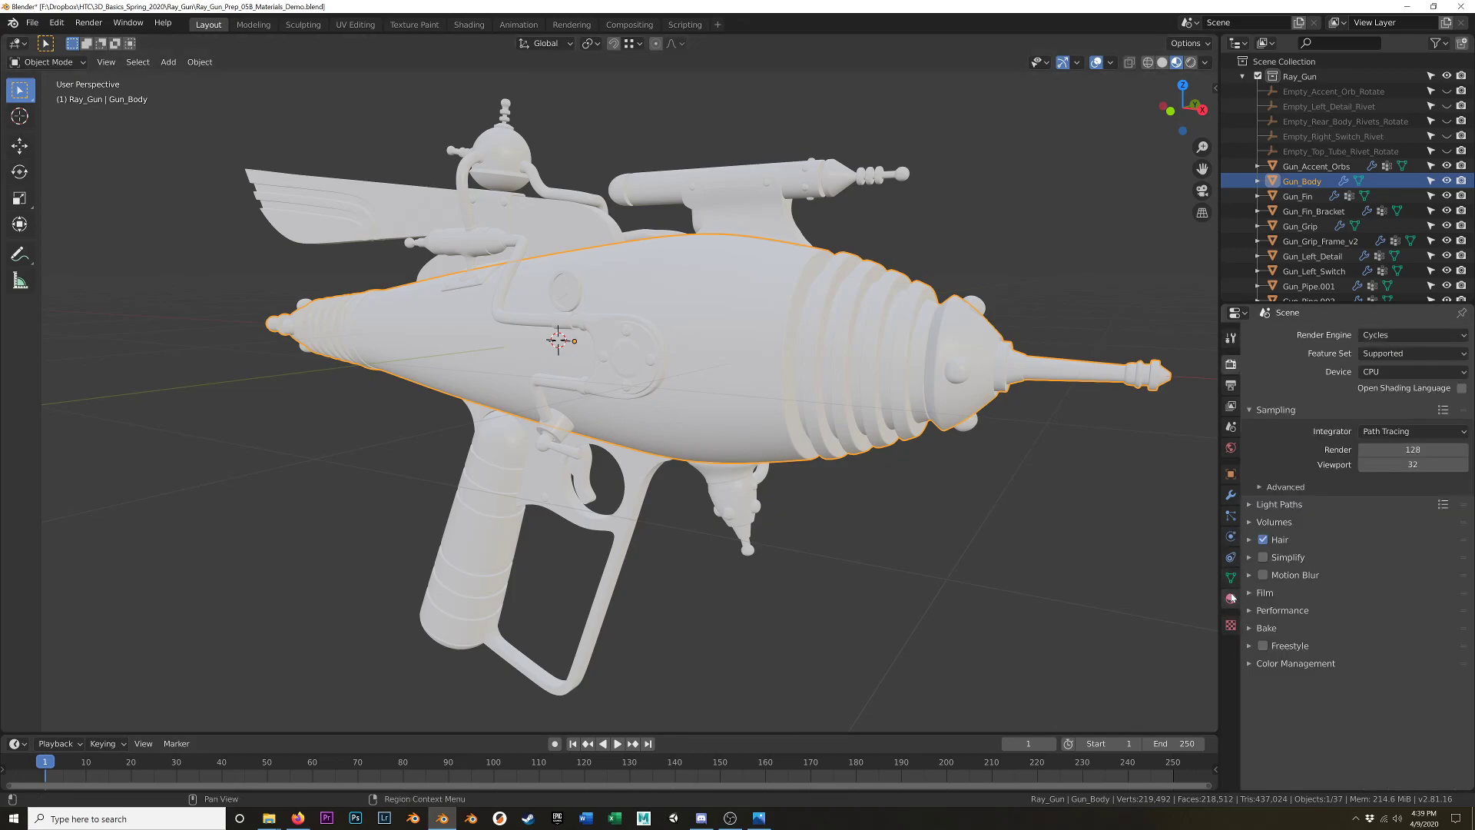
{"action": "left_click", "coordinate": [1231, 598]}
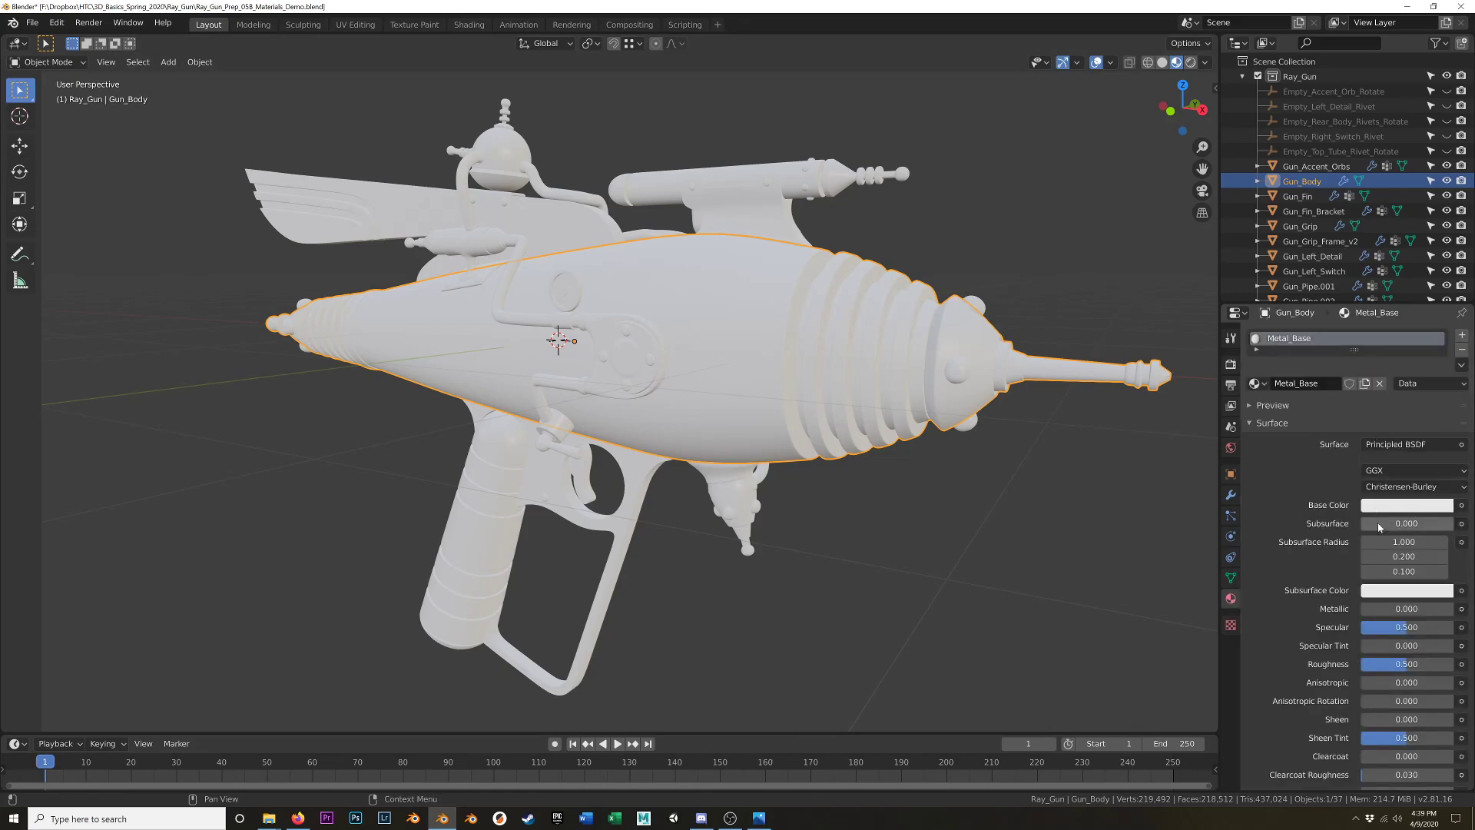
{"action": "left_click_drag", "start_coordinate": [1398, 627], "coordinate": [1454, 609]}
{"action": "middle_click_drag", "start_coordinate": [1034, 516], "coordinate": [814, 415]}
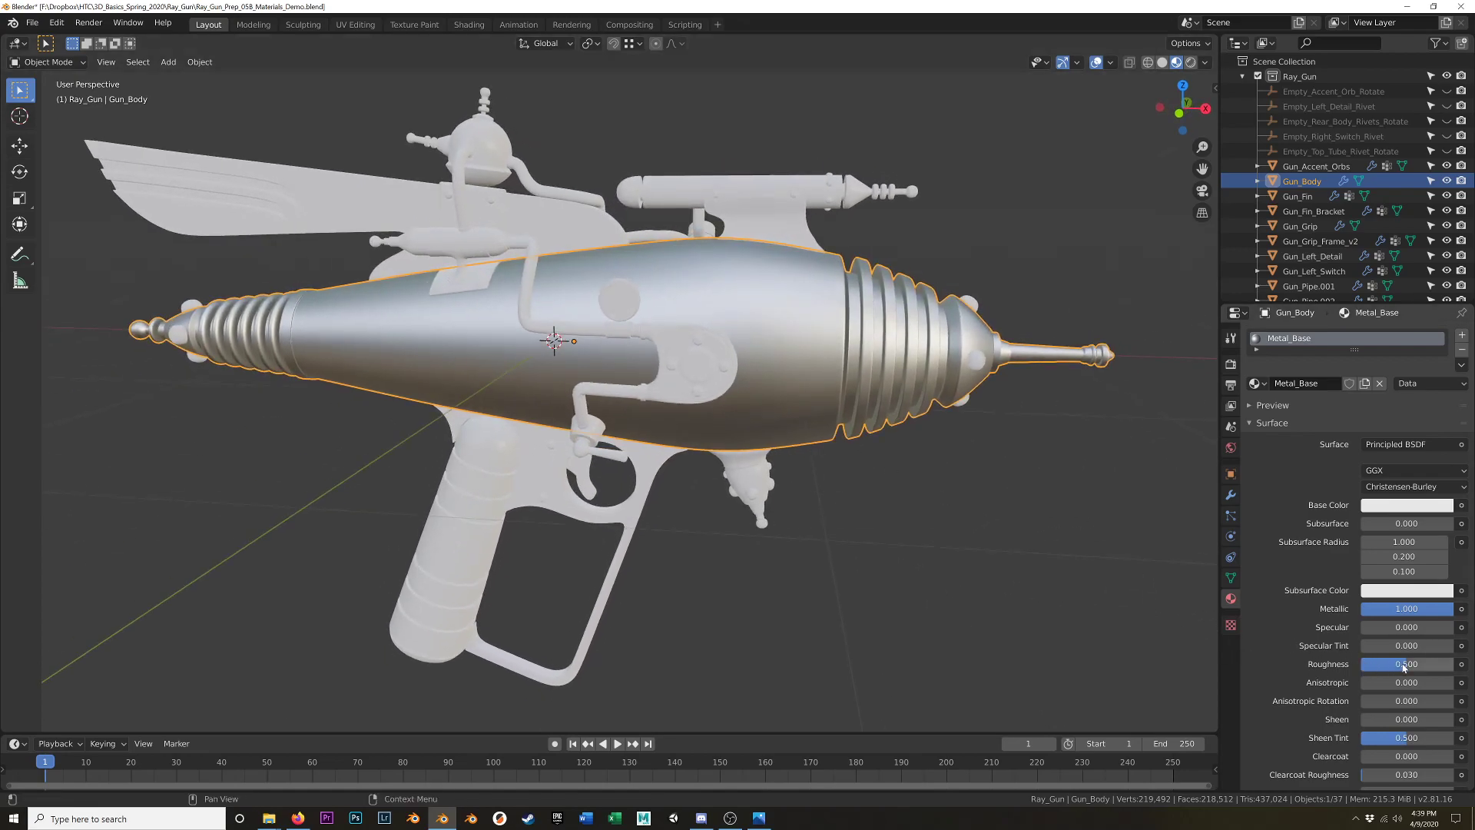
Set the Metal_Base material's Roughness to 0.308 and Anisotropic to 0.510, keeping Material Preview shading.
{"action": "left_click_drag", "start_coordinate": [1397, 666], "coordinate": [1378, 666]}
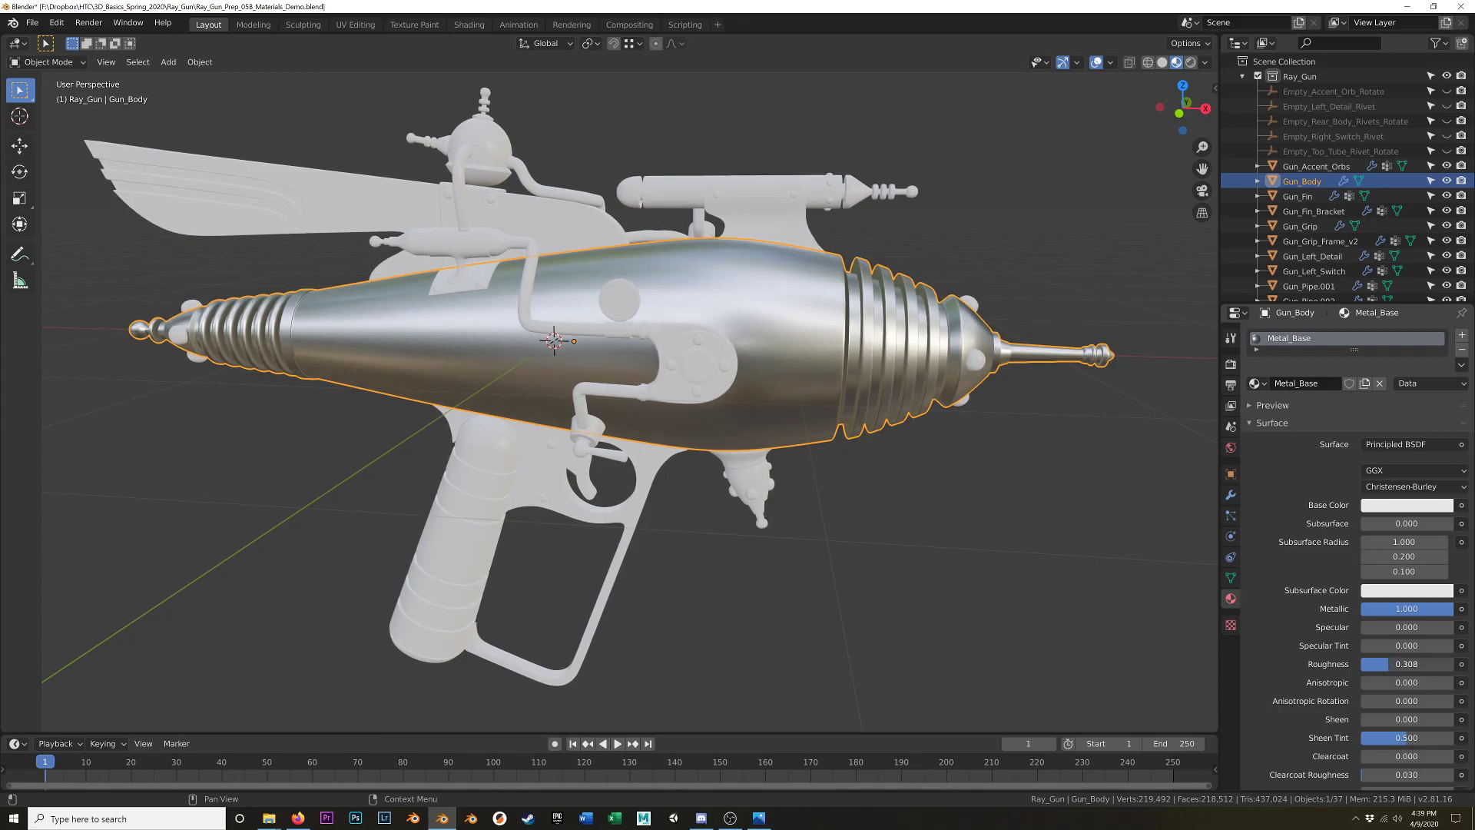
{"action": "key", "text": "z"}
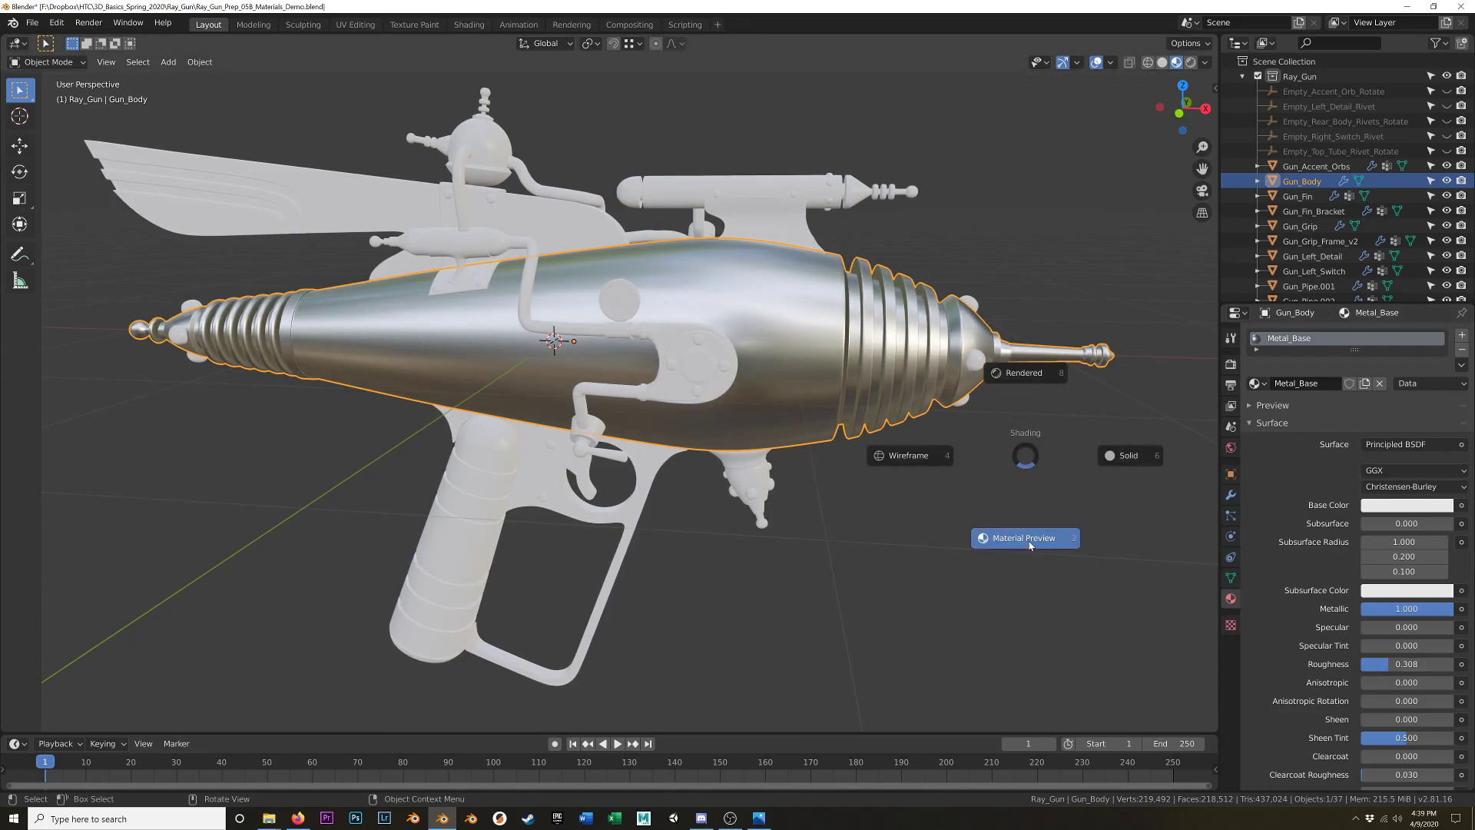
{"action": "left_click", "coordinate": [1030, 541]}
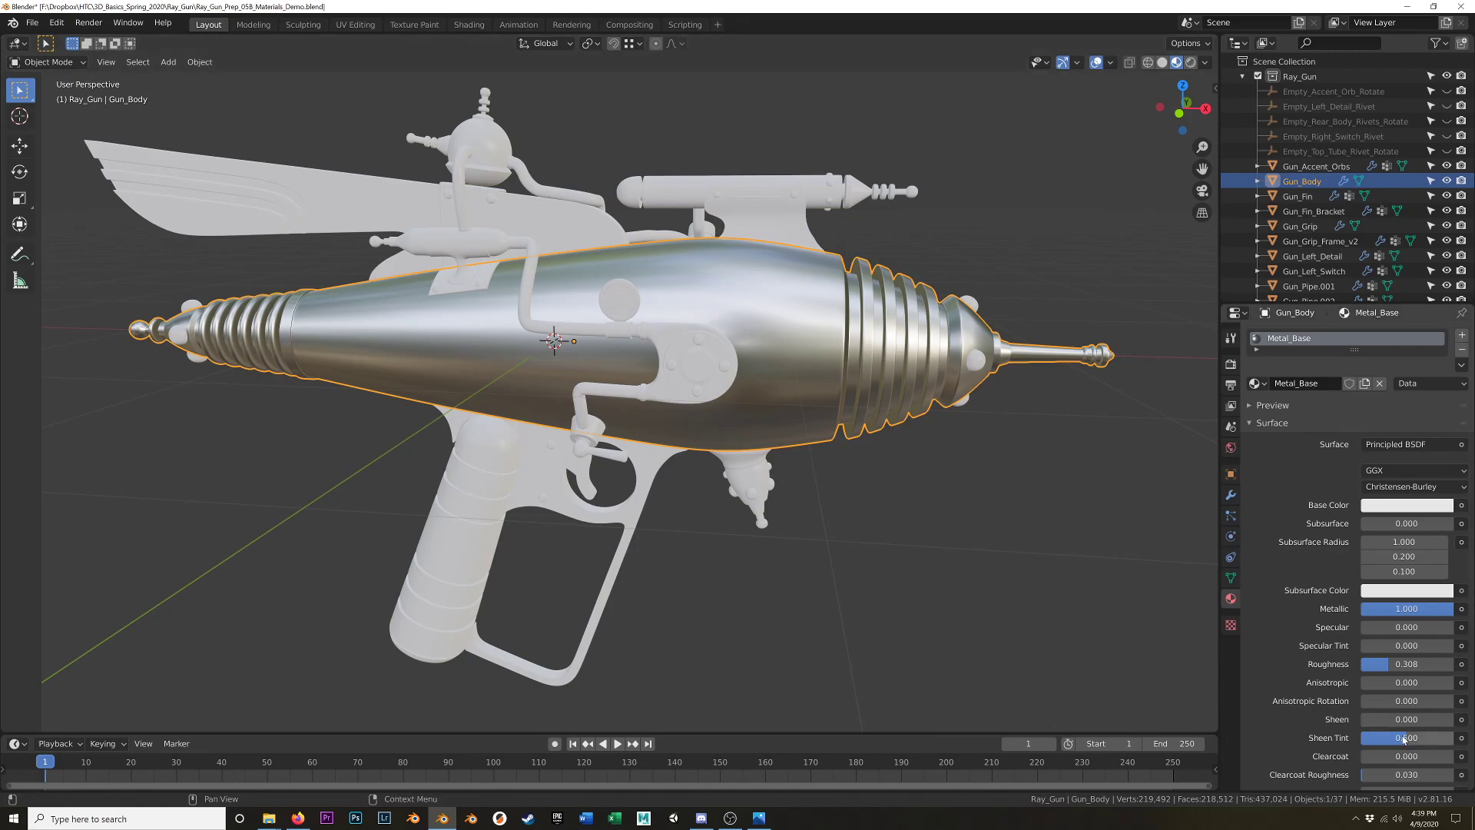
{"action": "left_click_drag", "start_coordinate": [1384, 680], "coordinate": [1432, 681]}
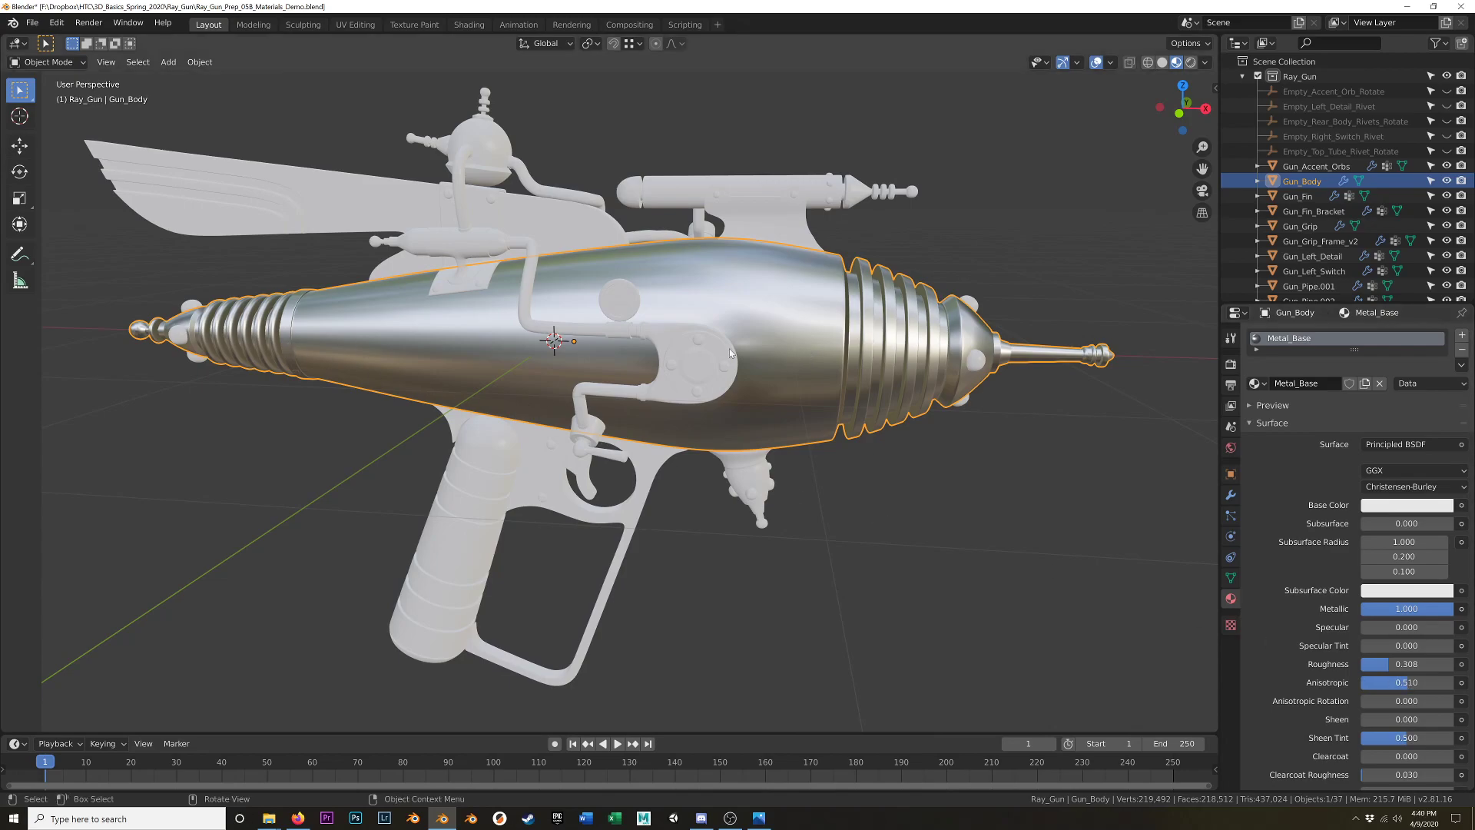
{"action": "scroll", "coordinate": [1265, 647], "scroll_direction": "down", "scroll_amount": 3}
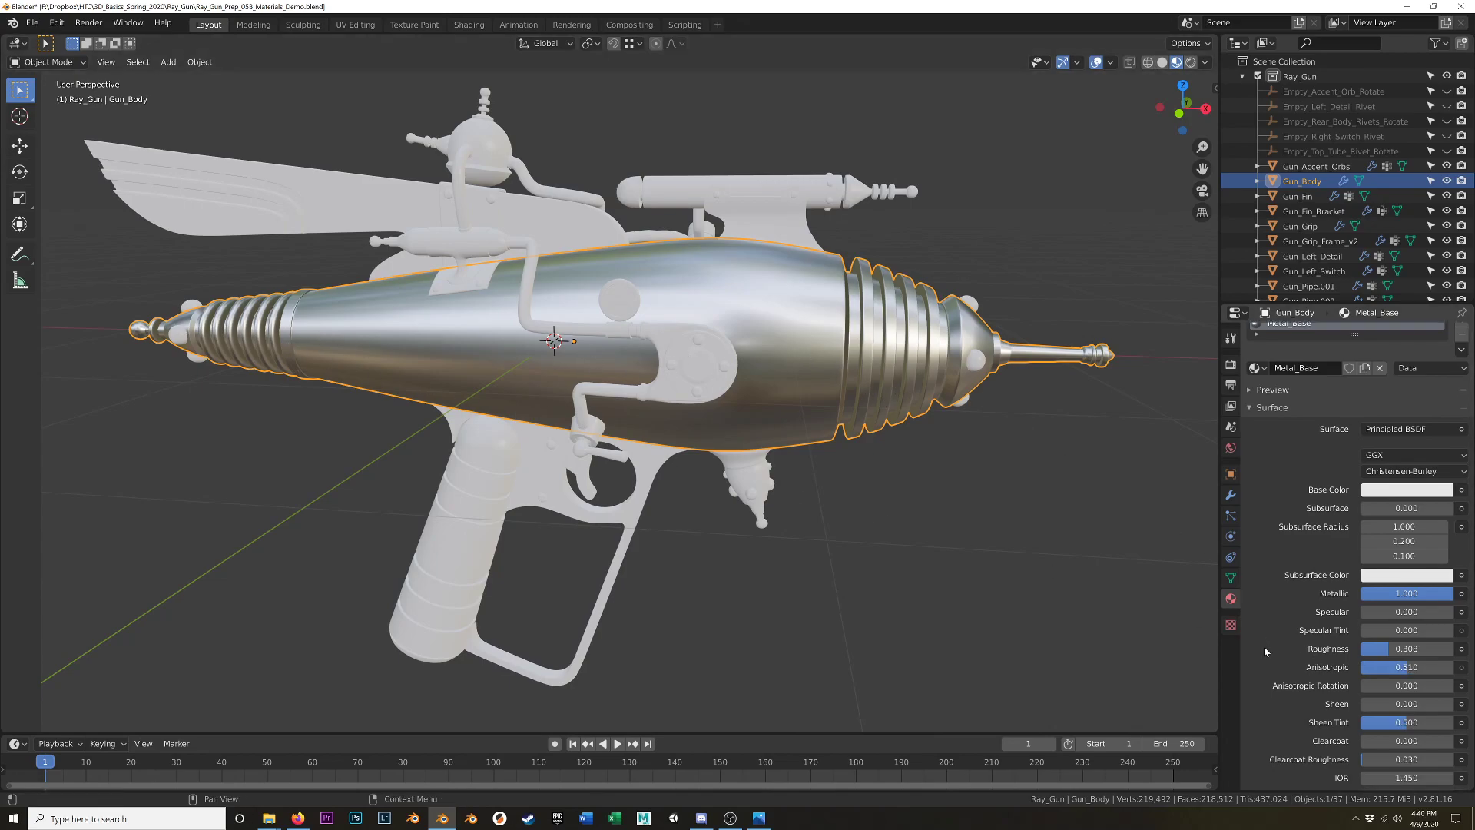
{"action": "scroll", "coordinate": [1313, 647], "scroll_direction": "up", "scroll_amount": 4}
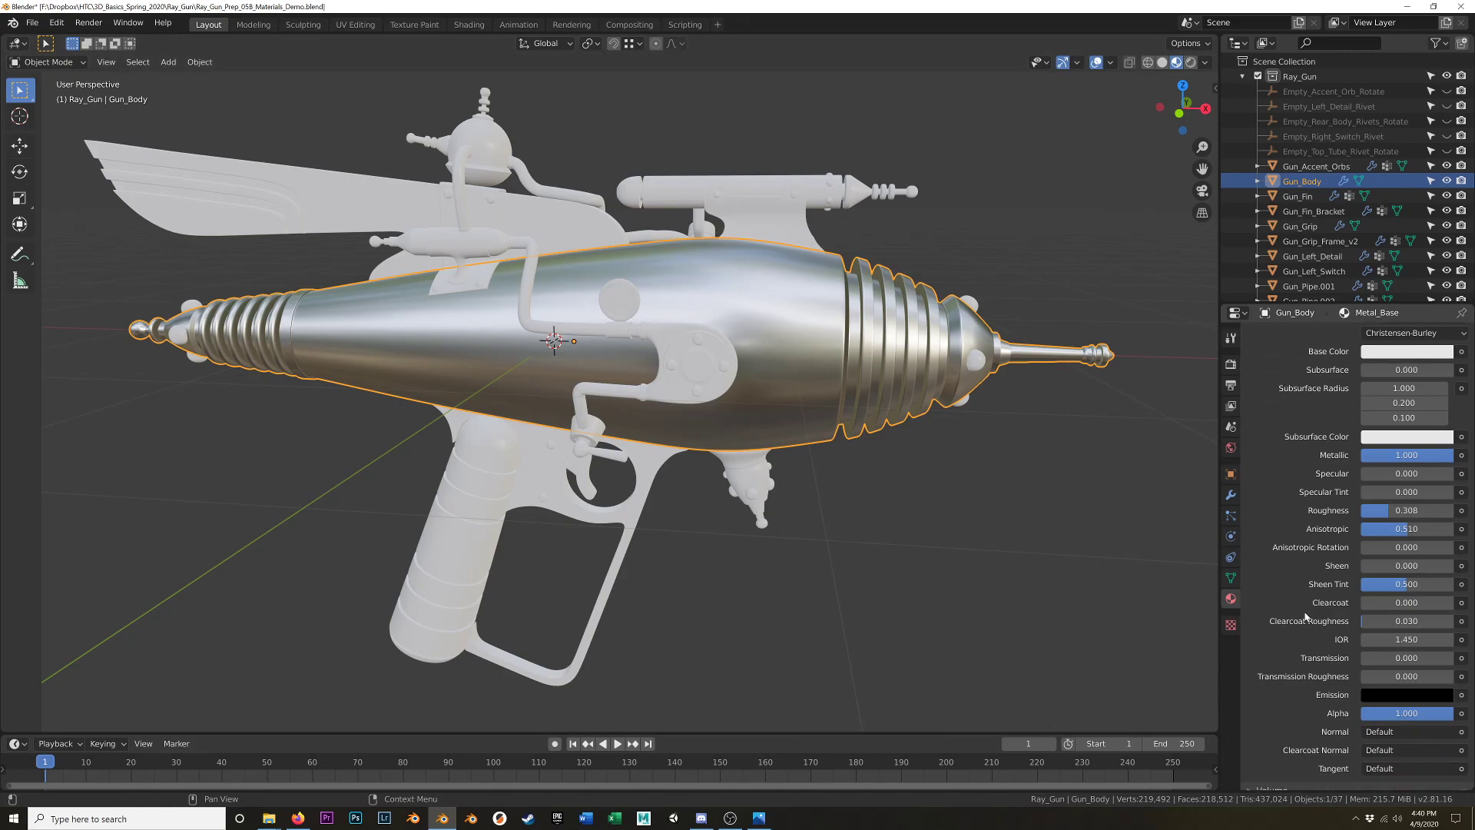
{"action": "left_click", "coordinate": [1412, 505]}
{"action": "scroll", "coordinate": [1294, 626], "scroll_direction": "down", "scroll_amount": 8}
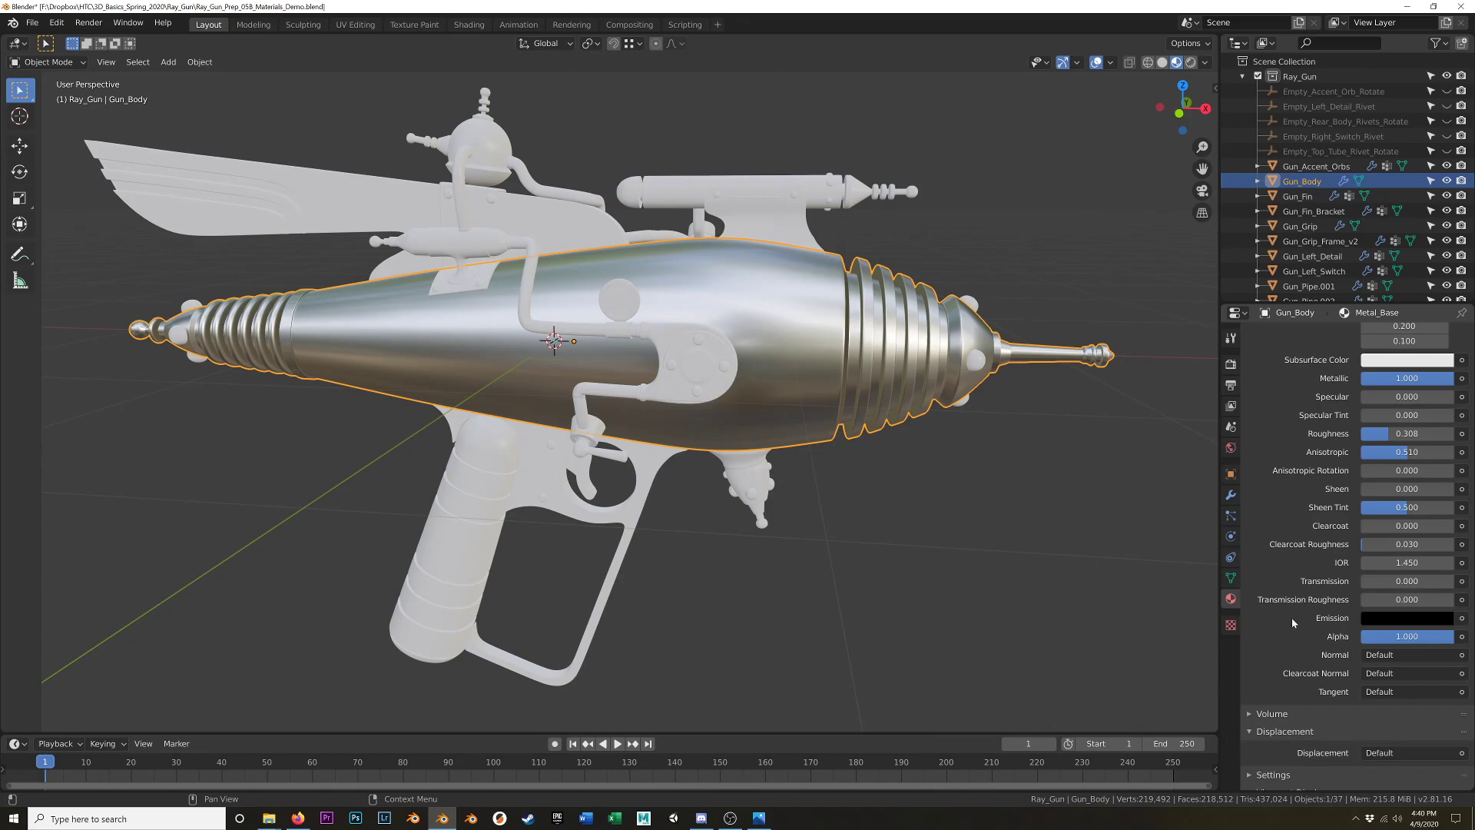
{"action": "scroll", "coordinate": [1294, 622], "scroll_direction": "up", "scroll_amount": 8}
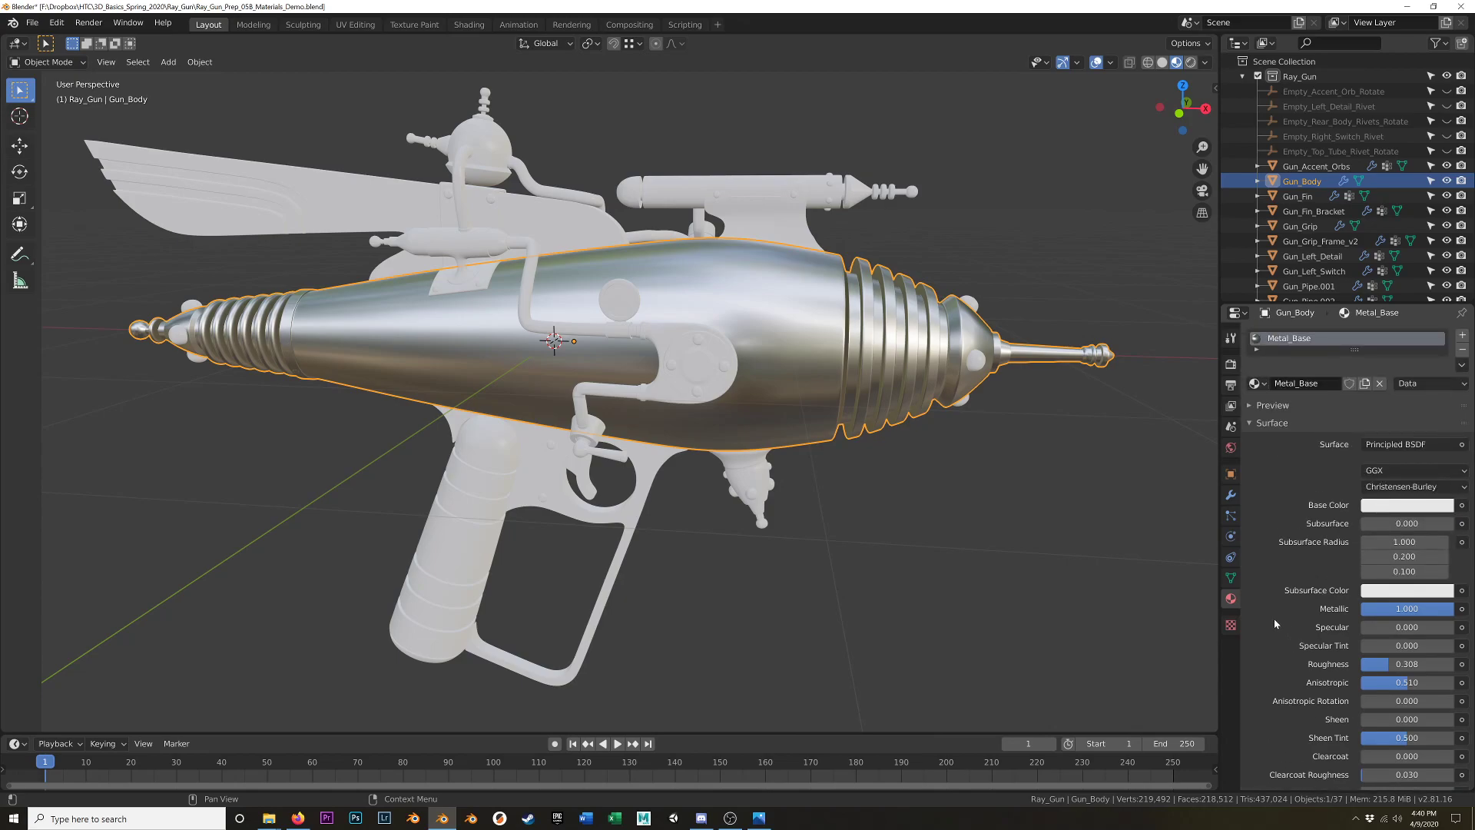
View the metallic gun body from a front three-quarter angle in Rendered shading.
{"action": "middle_click_drag", "start_coordinate": [999, 460], "coordinate": [890, 437]}
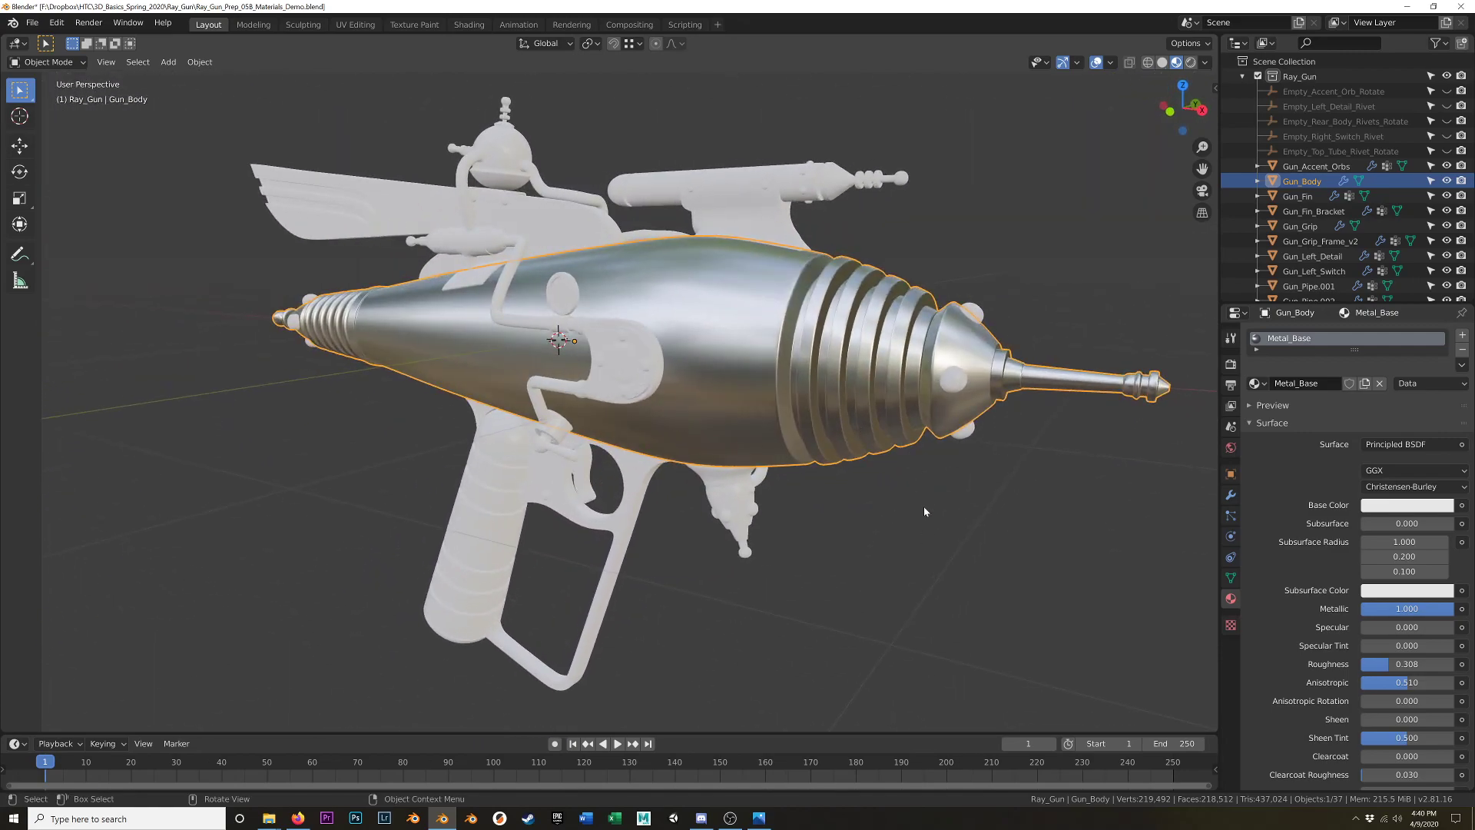
{"action": "key", "text": "z"}
{"action": "left_click", "coordinate": [925, 399]}
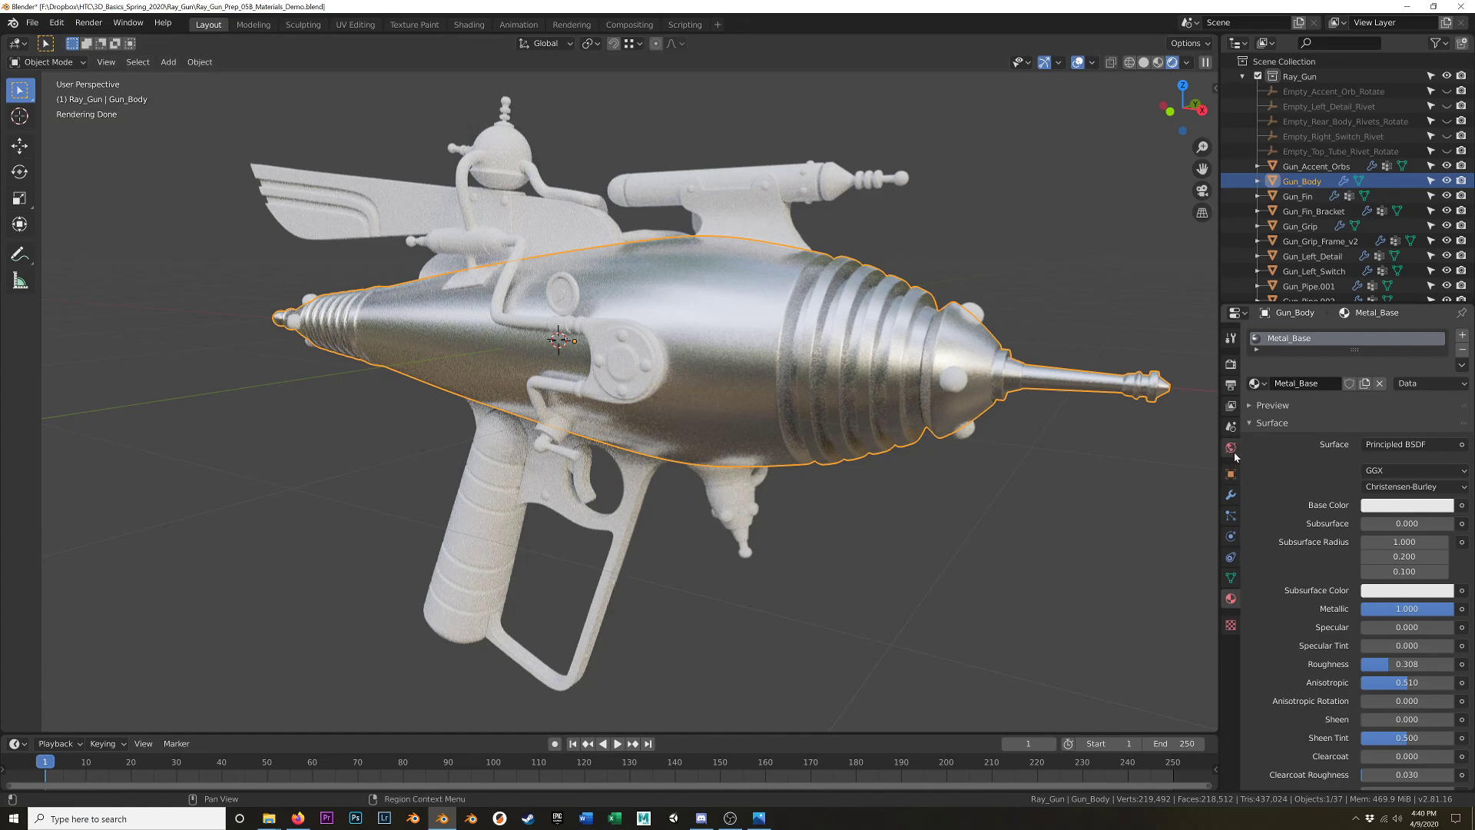
Set the Cycles viewport sample count to 128 in the scene's sampling settings.
{"action": "left_click", "coordinate": [1230, 366]}
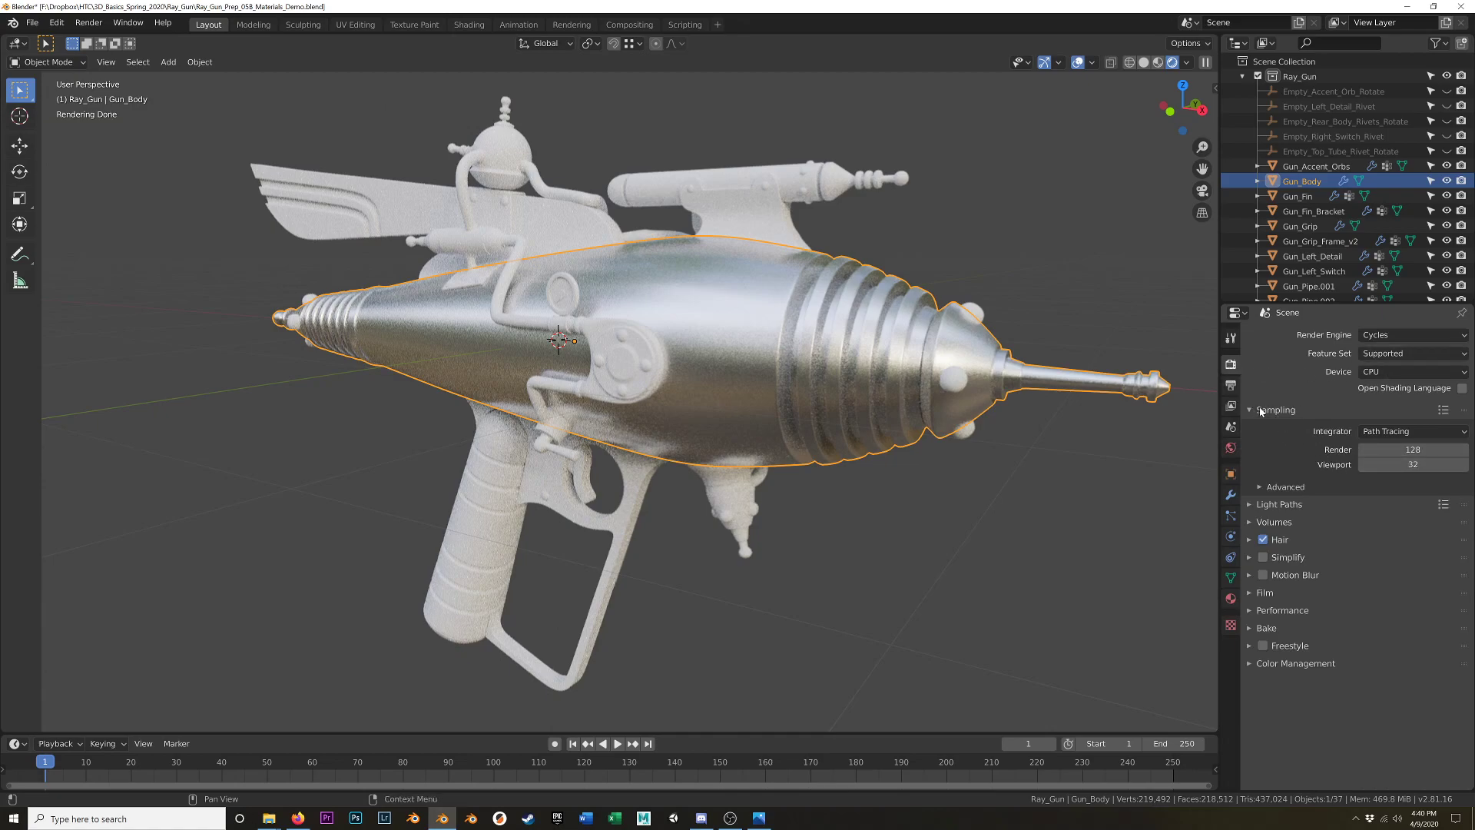
{"action": "left_click", "coordinate": [1414, 465]}
{"action": "type", "text": "128"}
{"action": "key", "text": "Return"}
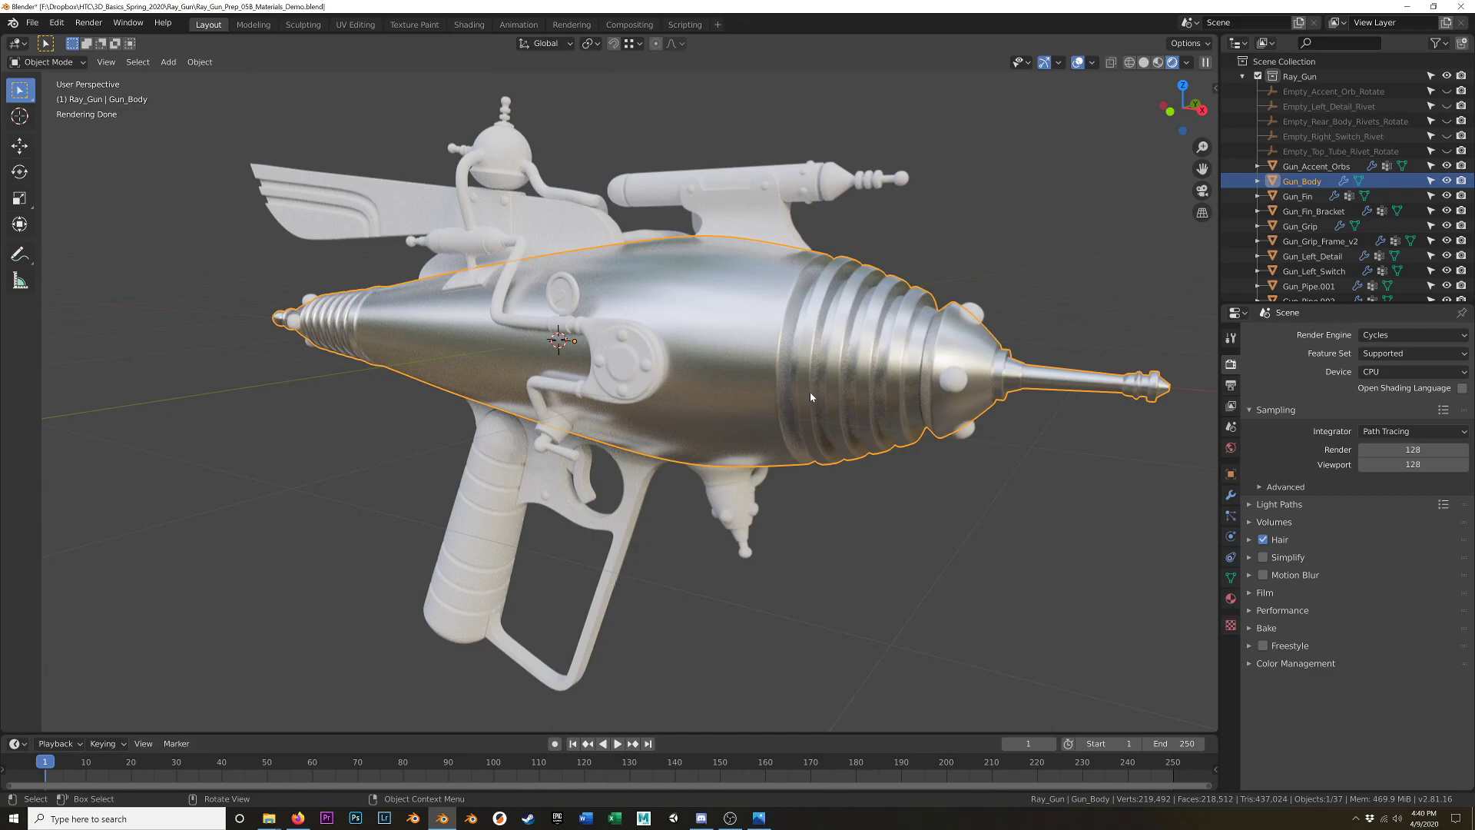
Reopen the Metal_Base material settings and inspect the whole rendered gun from farther away.
{"action": "left_click", "coordinate": [1230, 598]}
{"action": "scroll", "coordinate": [1285, 485], "scroll_direction": "down", "scroll_amount": 2}
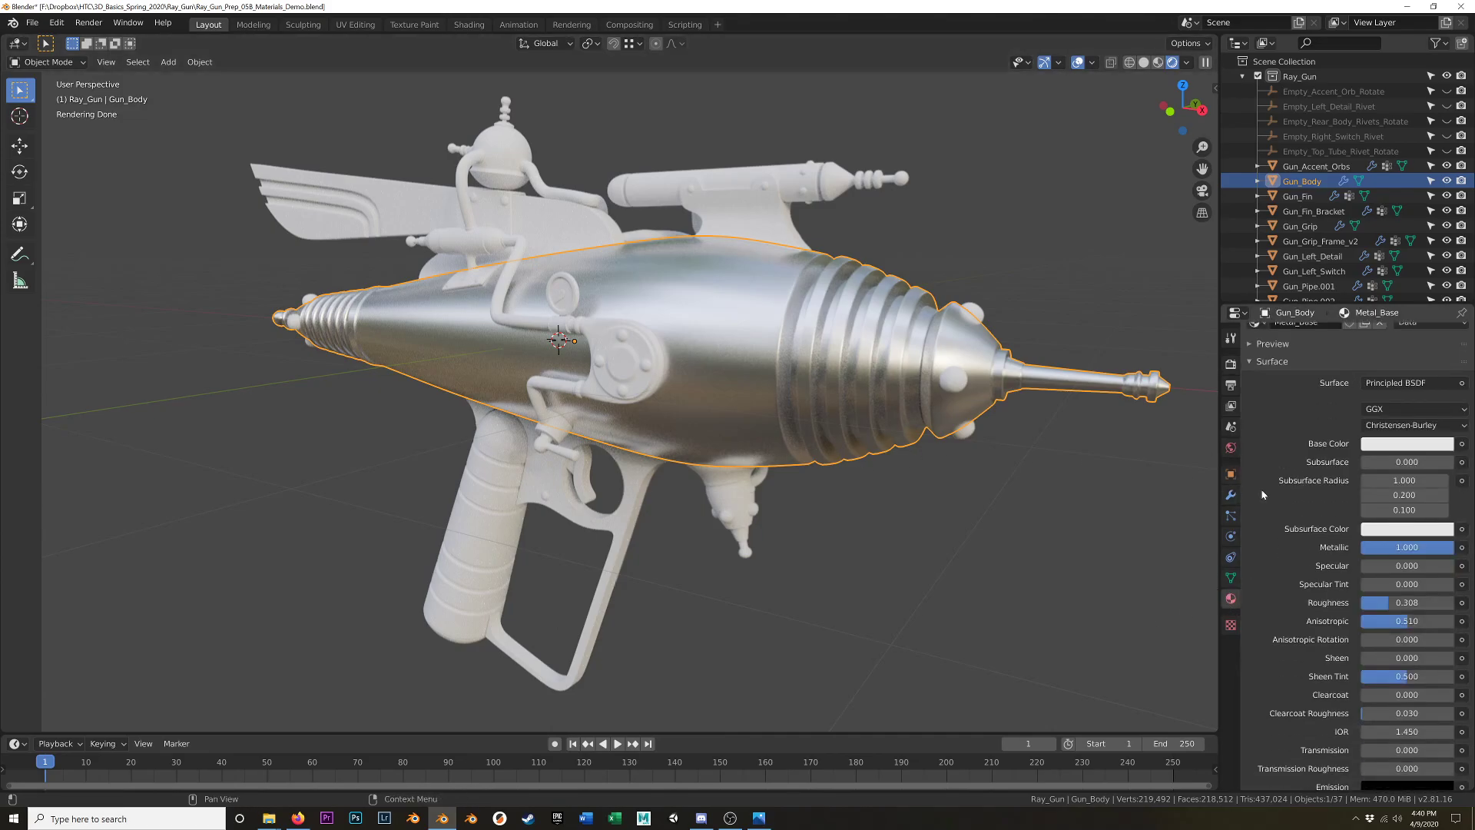
{"action": "scroll", "coordinate": [869, 511], "scroll_direction": "up", "scroll_amount": 2}
{"action": "scroll", "coordinate": [870, 510], "scroll_direction": "down", "scroll_amount": 4}
{"action": "middle_click_drag", "start_coordinate": [867, 521], "coordinate": [888, 516]}
{"action": "scroll", "coordinate": [1293, 415], "scroll_direction": "up", "scroll_amount": 2}
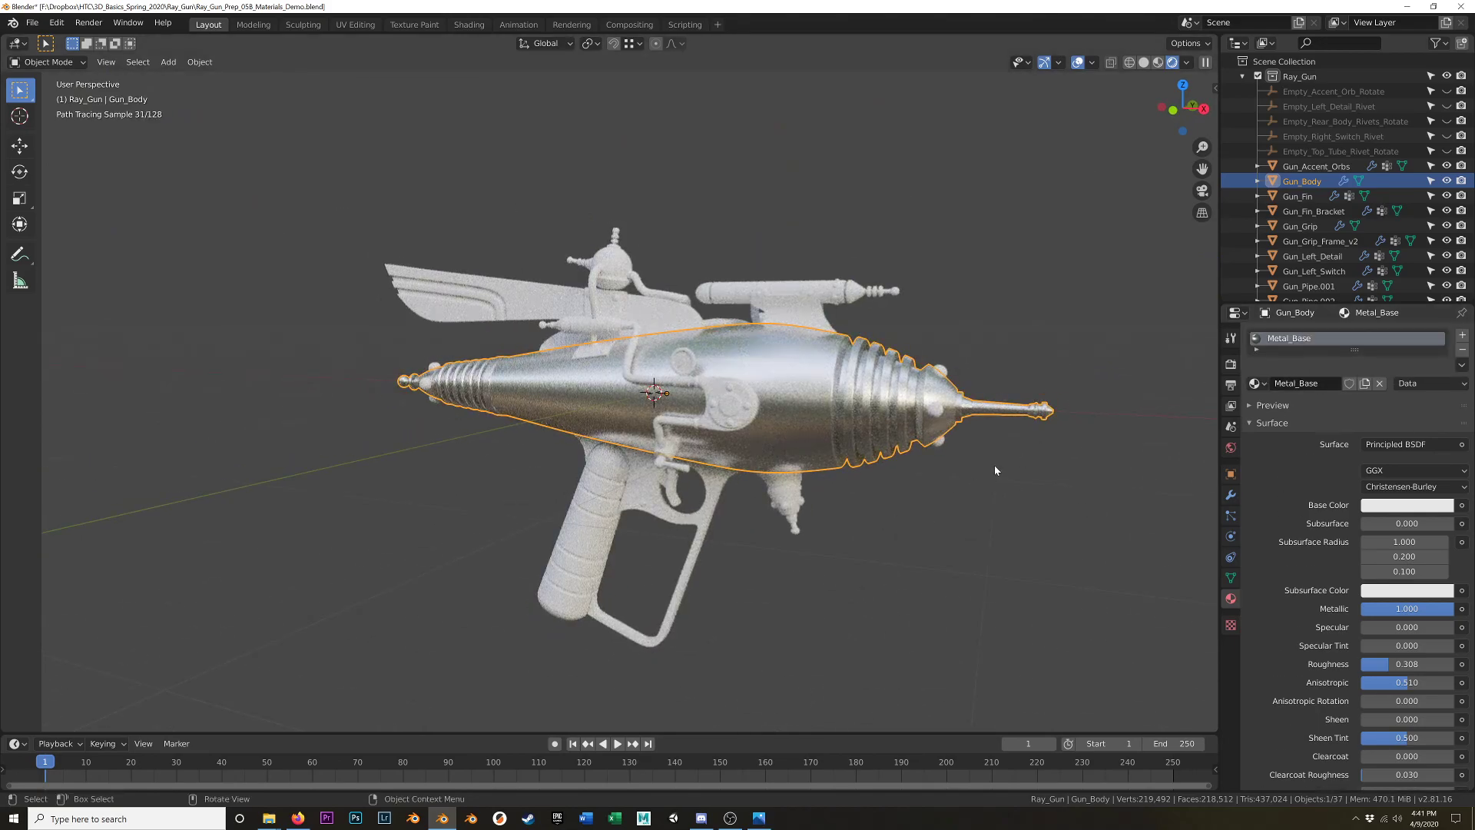
Select all the gun parts with the gun body as the active object and link its Metal_Base material to them.
{"action": "left_click_drag", "start_coordinate": [313, 122], "coordinate": [1116, 688]}
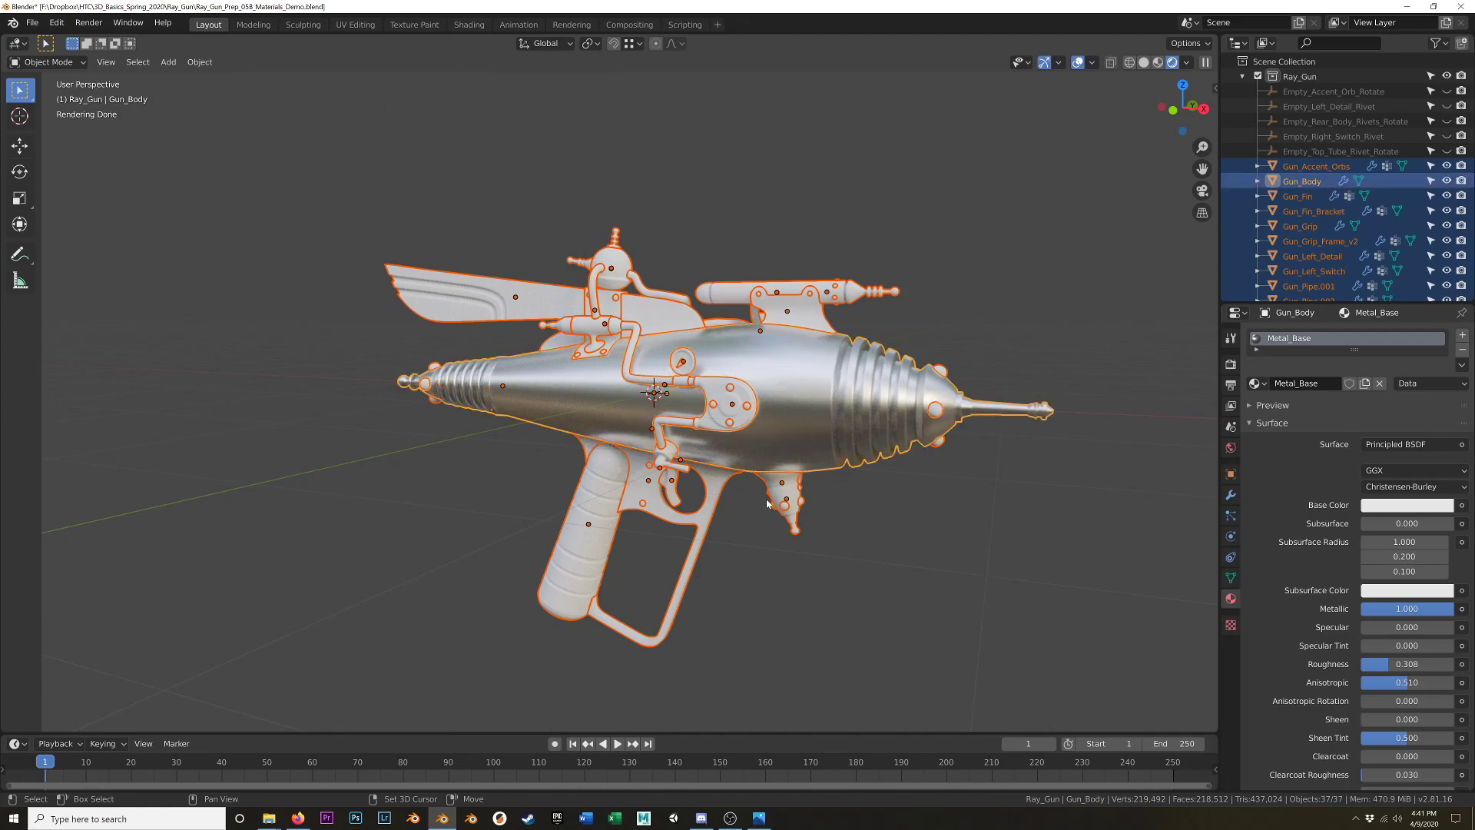
{"action": "left_click", "coordinate": [601, 489], "text": "shift"}
{"action": "left_click", "coordinate": [712, 503], "text": "shift"}
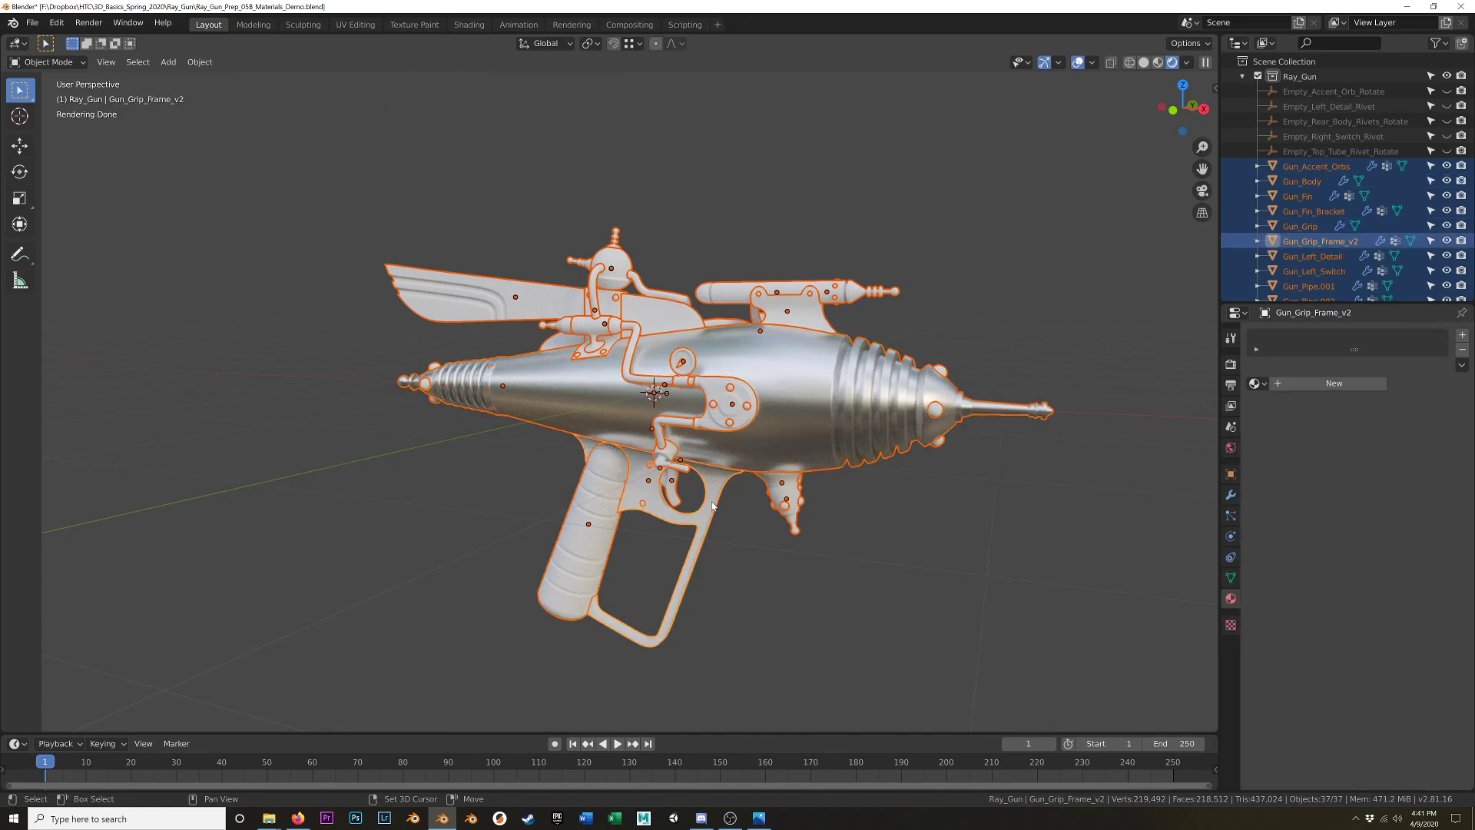
{"action": "left_click", "coordinate": [775, 440], "text": "shift"}
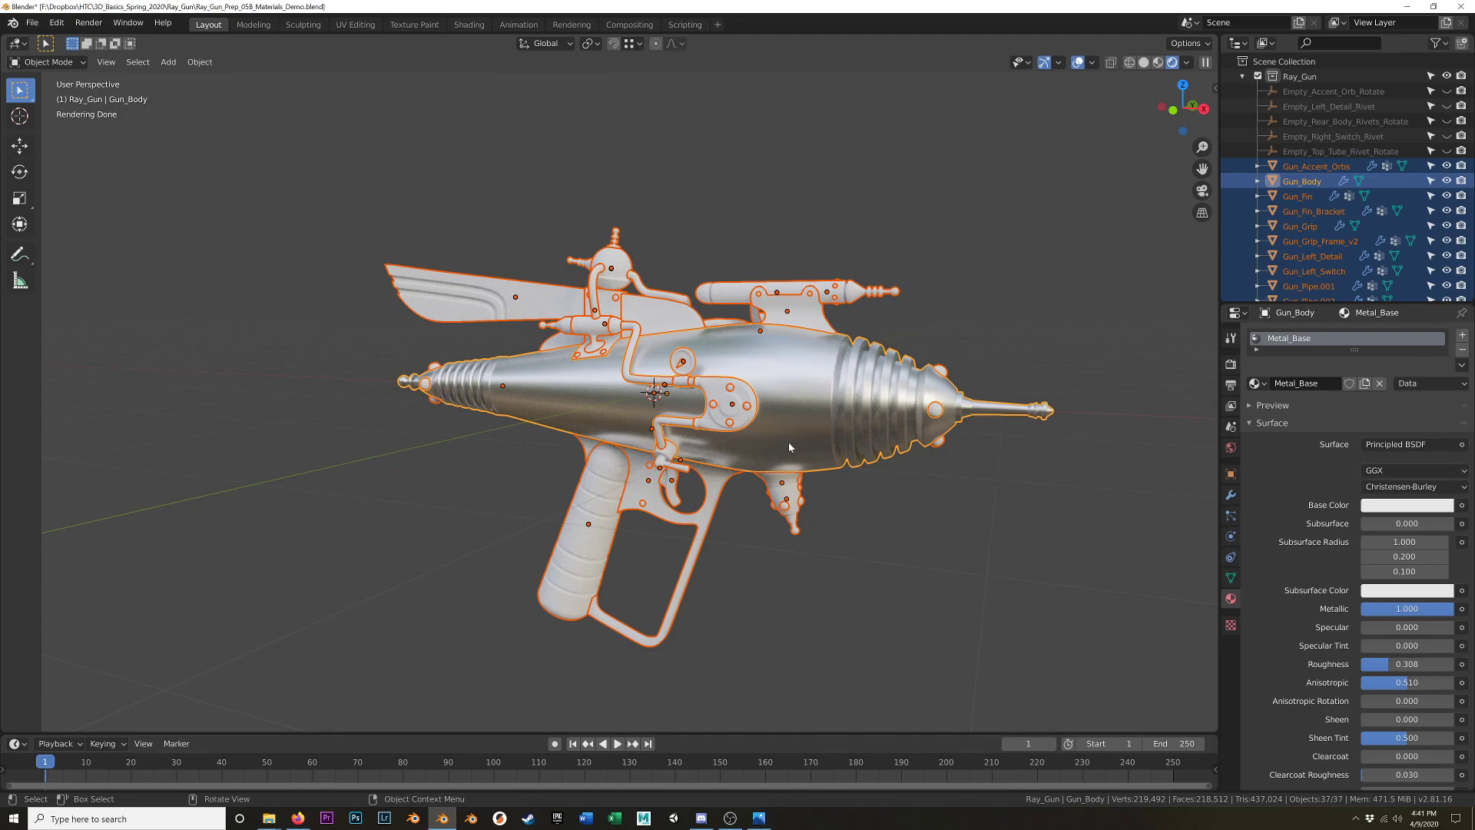
{"action": "key", "text": "ctrl+l"}
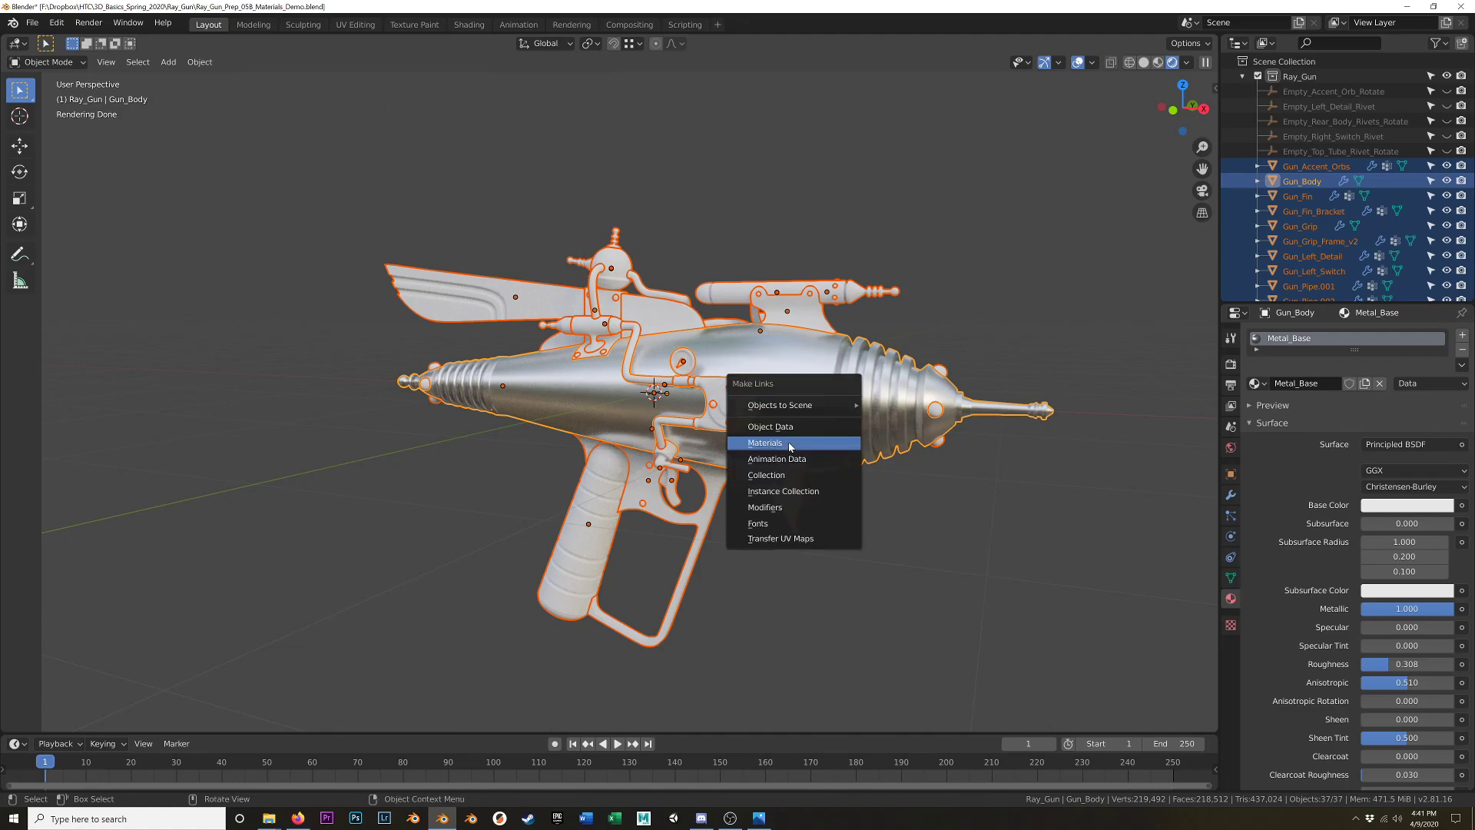
{"action": "left_click", "coordinate": [789, 444]}
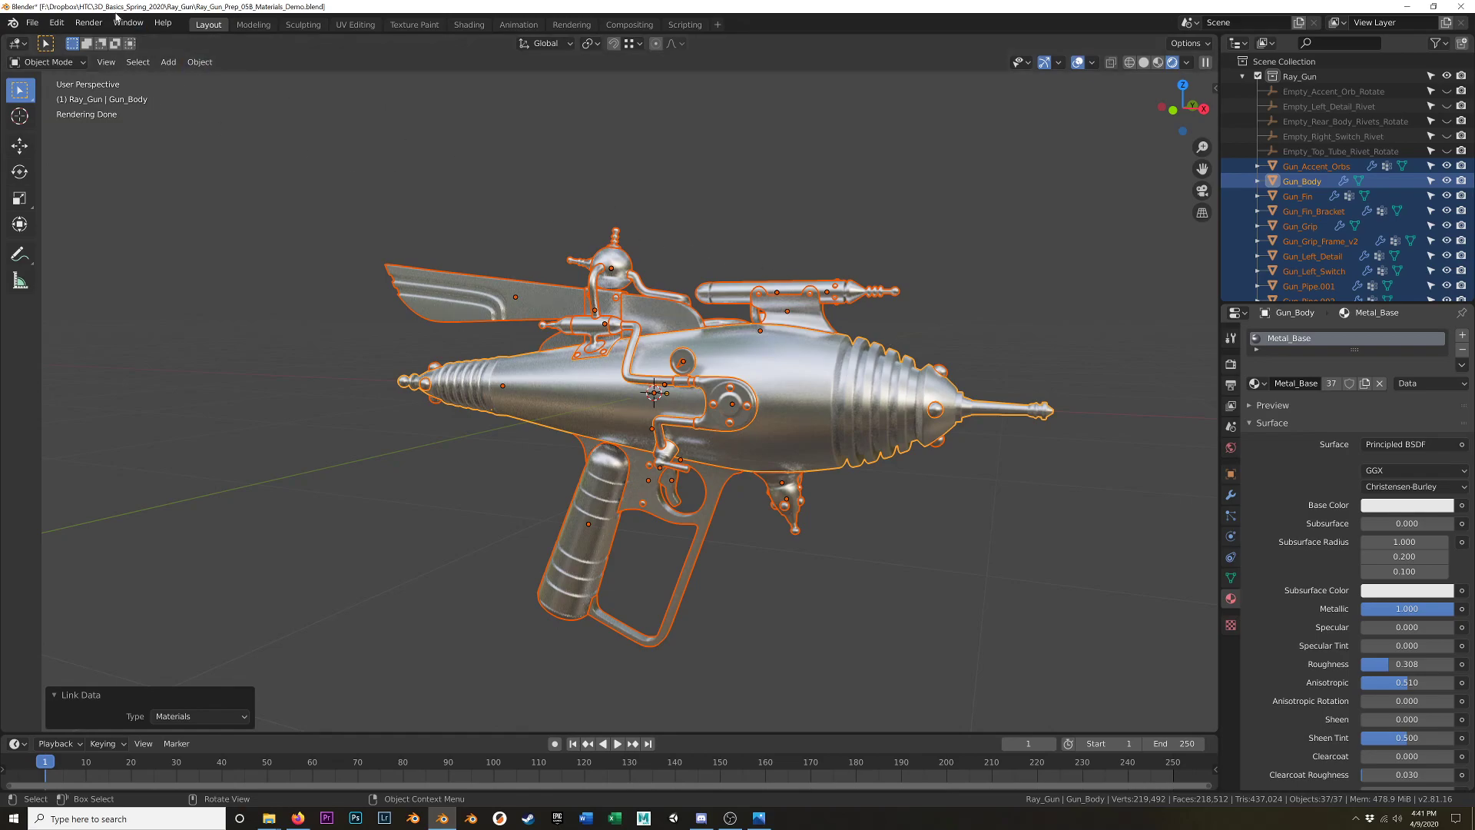
{"action": "left_click", "coordinate": [197, 63]}
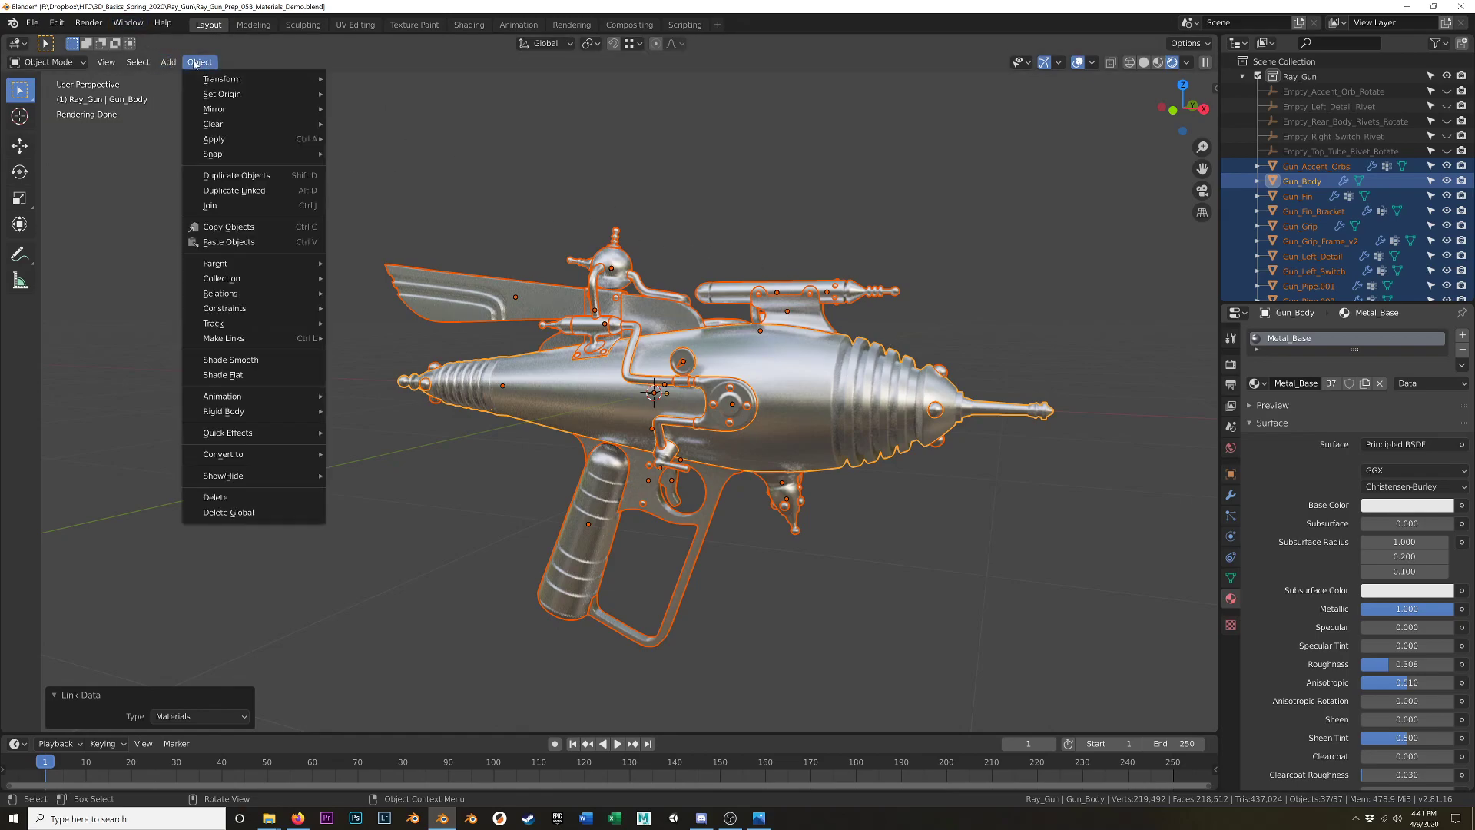
{"action": "mouse_move", "coordinate": [118, 64]}
{"action": "mouse_move", "coordinate": [201, 63]}
{"action": "mouse_move", "coordinate": [272, 329]}
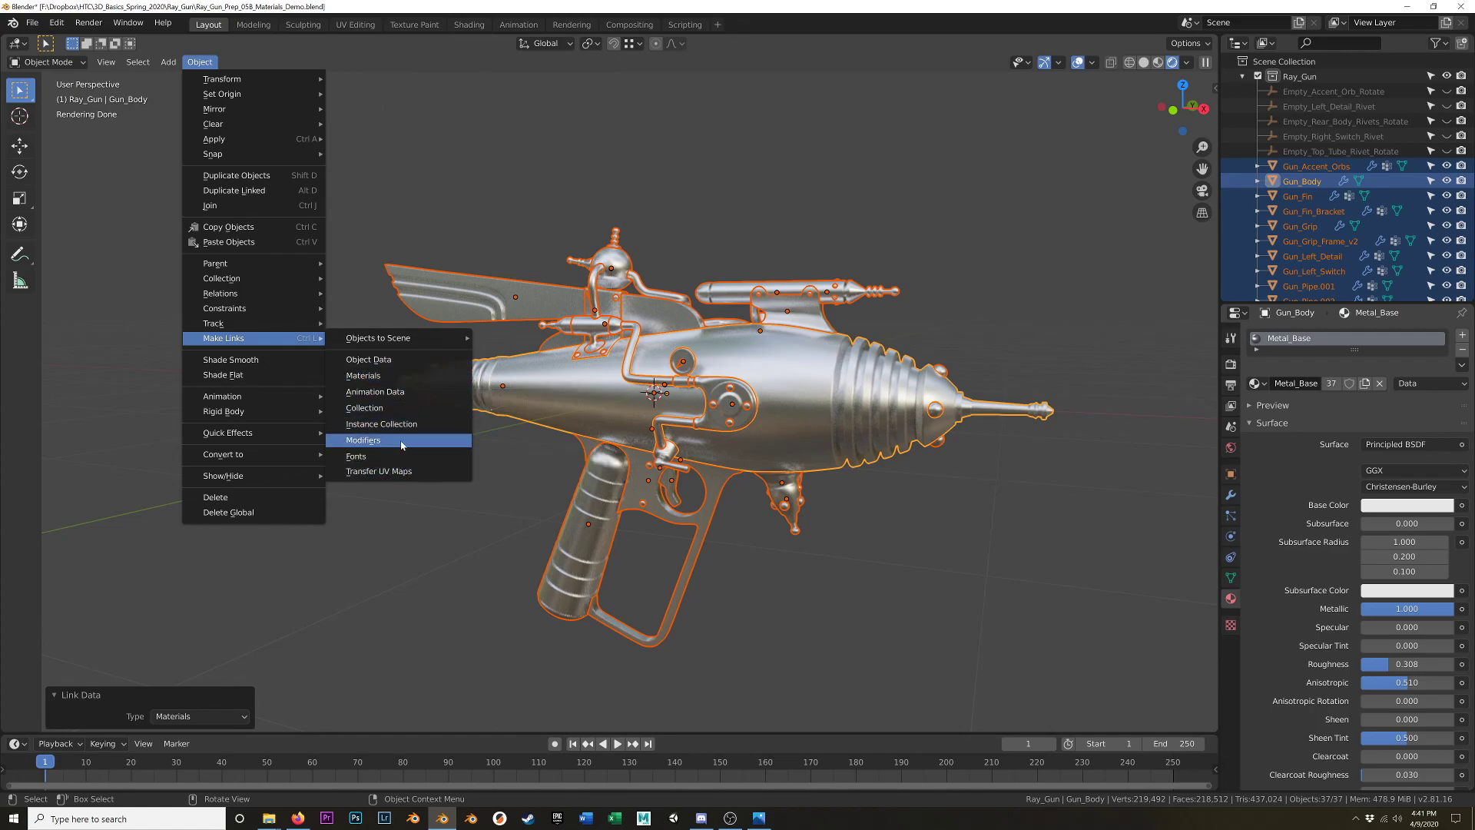
{"action": "left_click", "coordinate": [862, 518]}
Select only the gun body and frame it closer in the rendered viewport.
{"action": "left_click", "coordinate": [851, 464]}
{"action": "key", "text": "KP_Decimal"}
{"action": "mouse_move", "coordinate": [812, 441]}
{"action": "middle_mouse_down"}
{"action": "mouse_move", "coordinate": [851, 470]}
{"action": "mouse_move", "coordinate": [818, 451]}
{"action": "mouse_move", "coordinate": [857, 410]}
{"action": "mouse_move", "coordinate": [831, 411]}
{"action": "middle_mouse_up"}
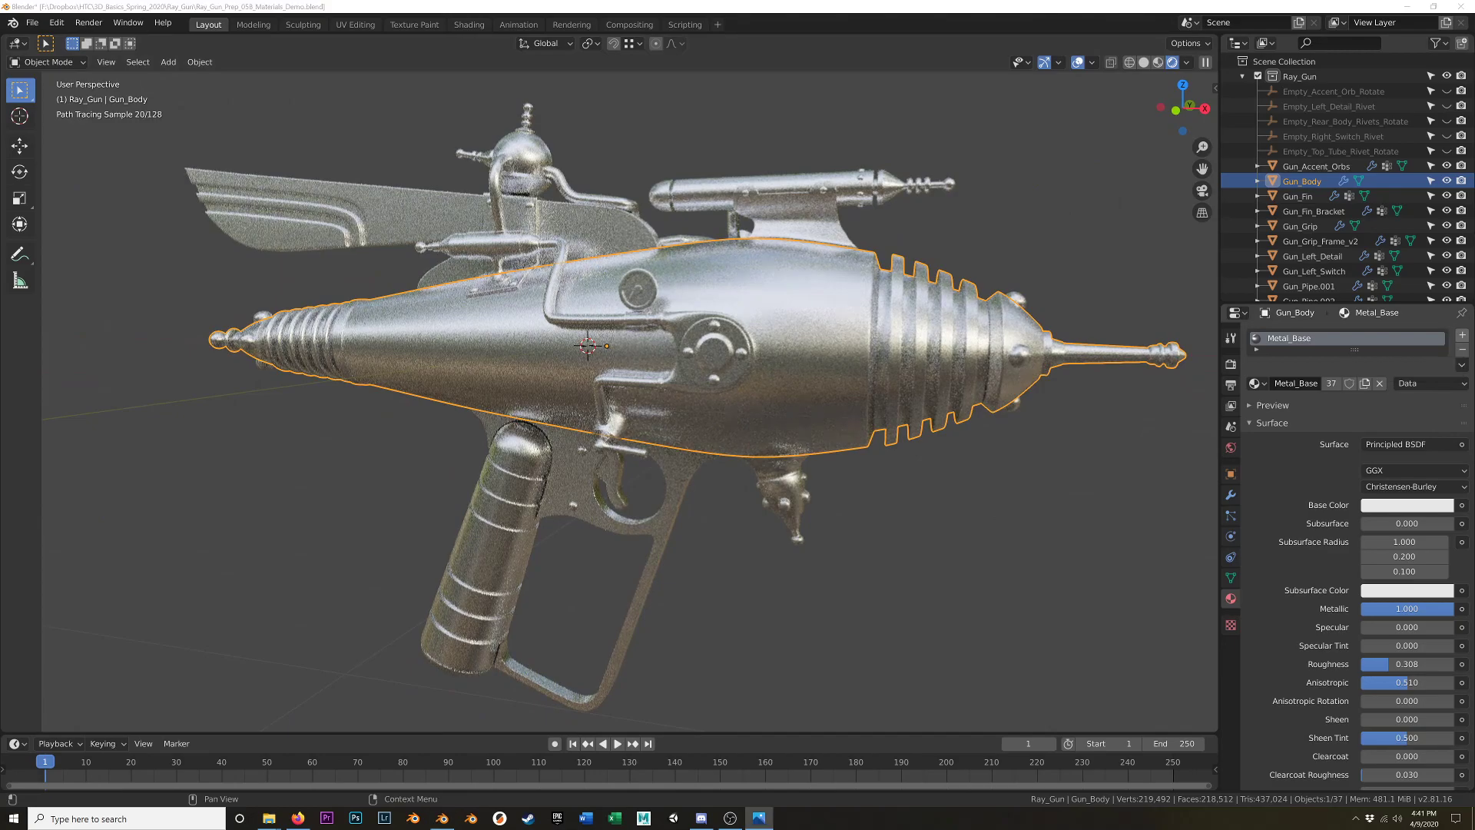
Switch to the ray gun reference photos in Photos and go back to the full side view ending in 004.jpg.
{"action": "left_click", "coordinate": [758, 817]}
{"action": "left_click", "coordinate": [830, 80]}
{"action": "left_click_drag", "start_coordinate": [851, 109], "coordinate": [774, 109]}
{"action": "left_click", "coordinate": [1194, 388]}
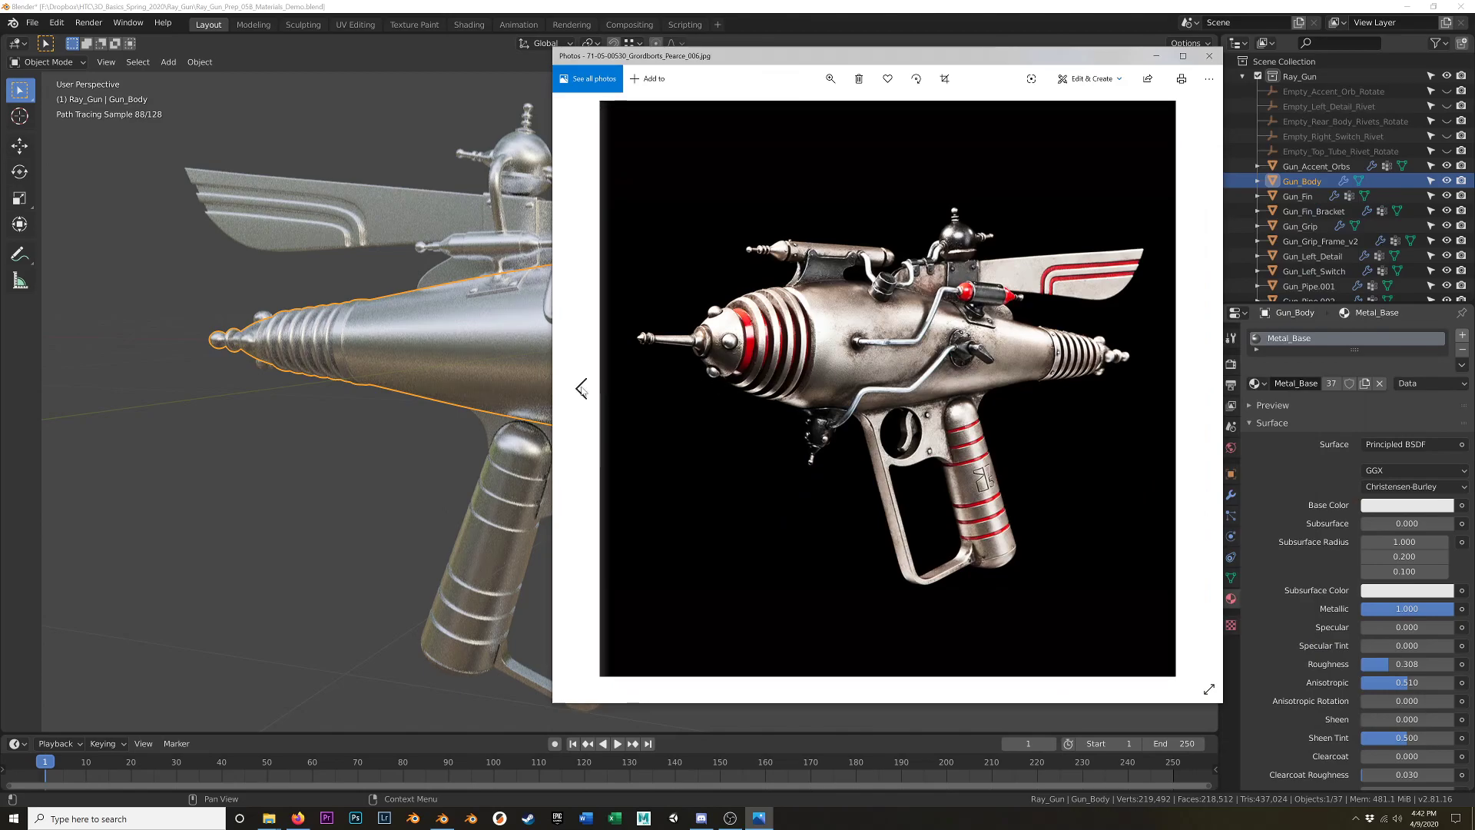
{"action": "left_click", "coordinate": [582, 390]}
{"action": "left_click", "coordinate": [582, 390]}
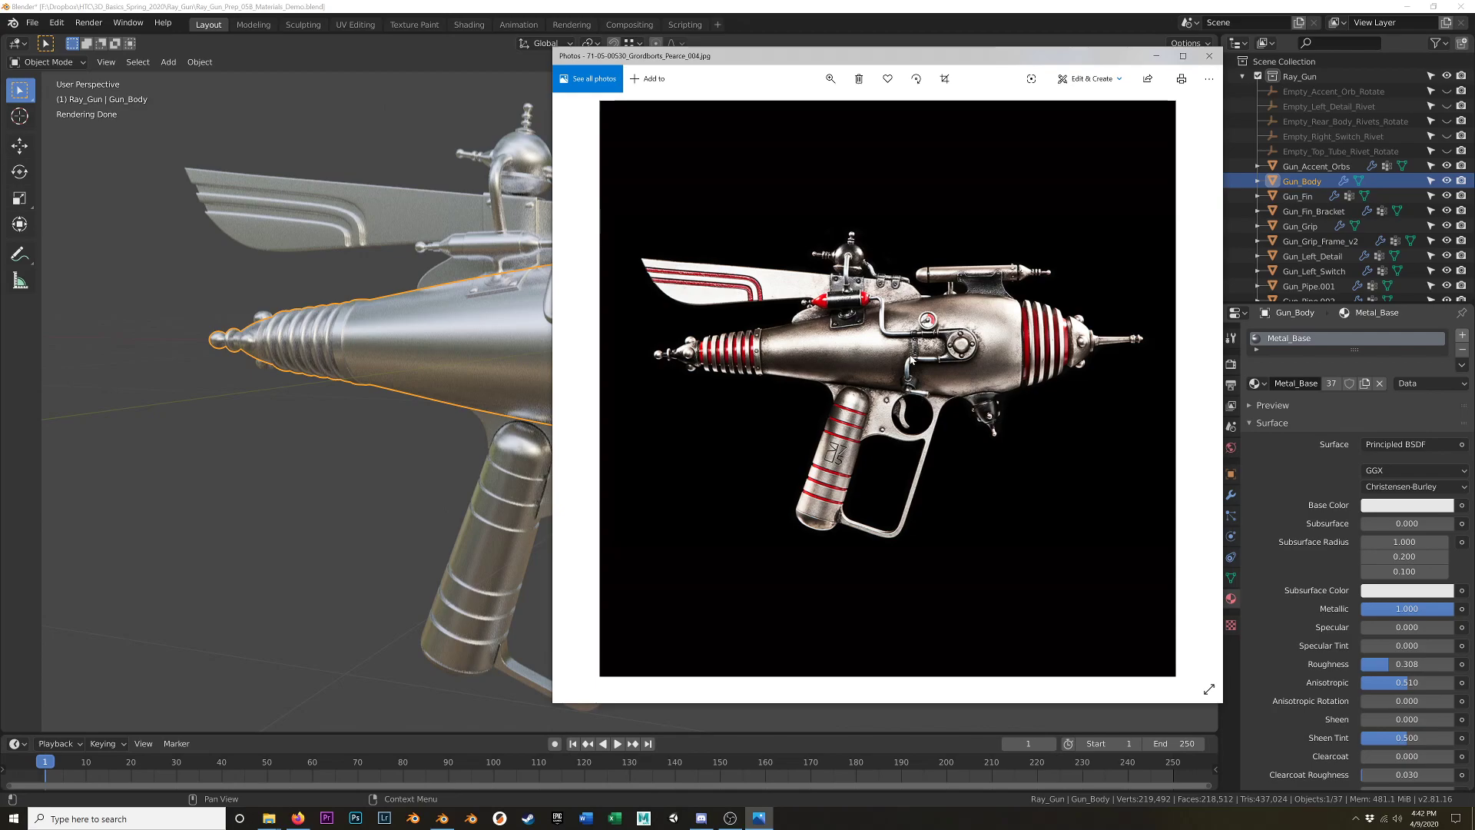
Enlarge the side-view photo to examine the metal and accent colours along the body and front rings, clearing the photo away when finished.
{"action": "left_click", "coordinate": [830, 78]}
{"action": "left_click_drag", "start_coordinate": [784, 108], "coordinate": [857, 109]}
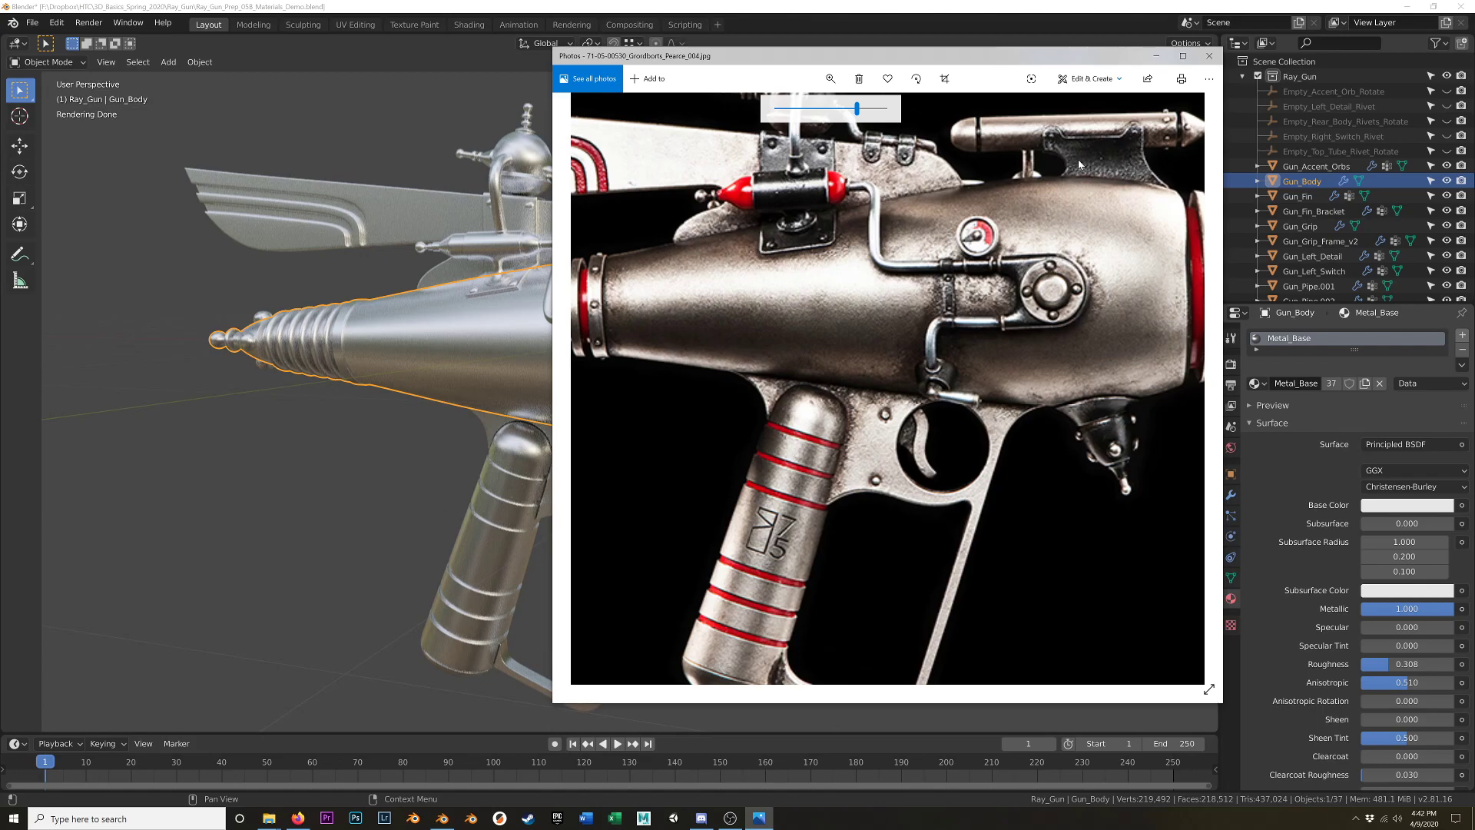
{"action": "left_click_drag", "start_coordinate": [1076, 227], "coordinate": [752, 279]}
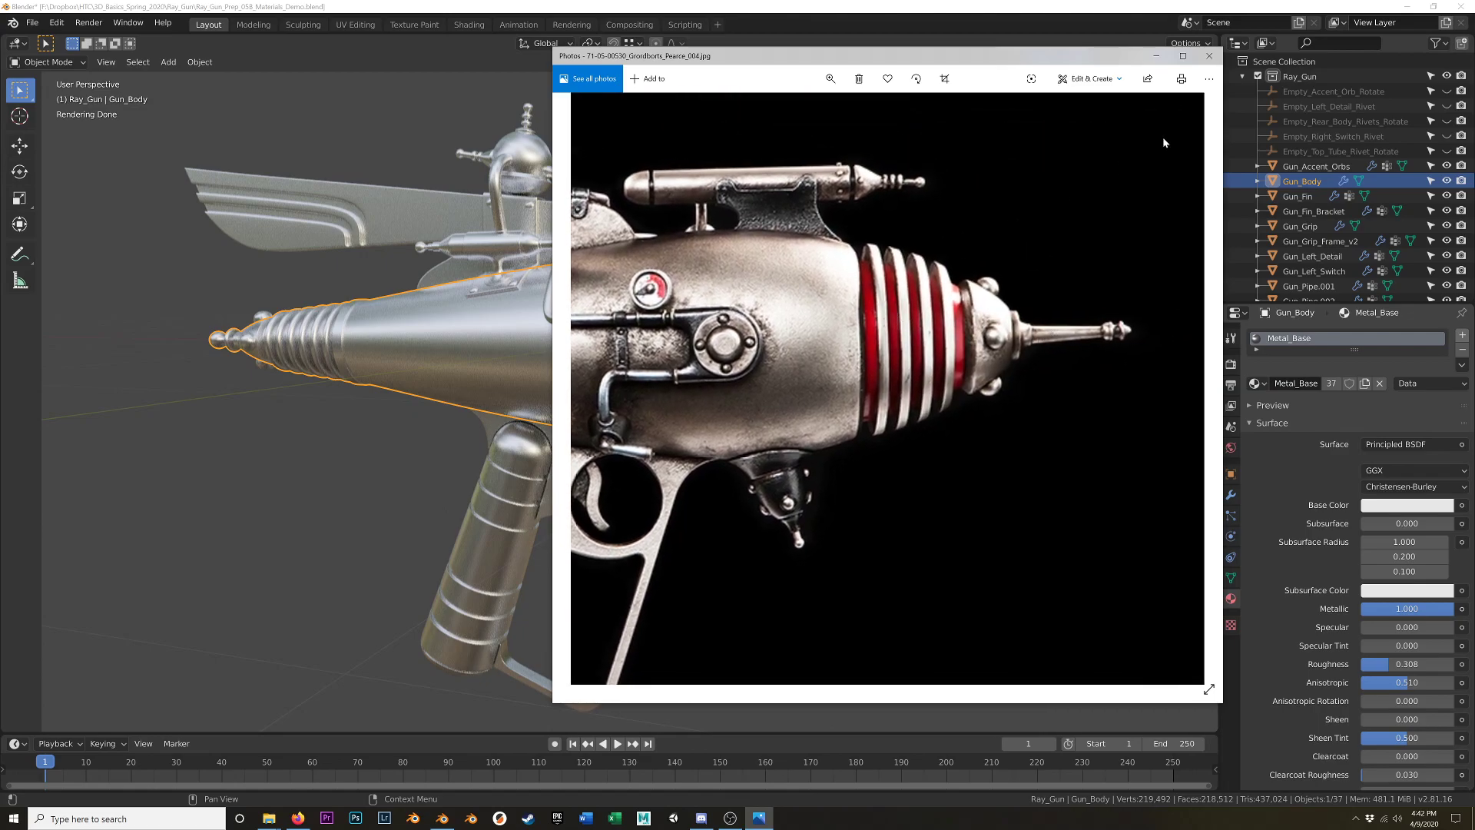
{"action": "left_click_drag", "start_coordinate": [1018, 61], "coordinate": [1474, 161]}
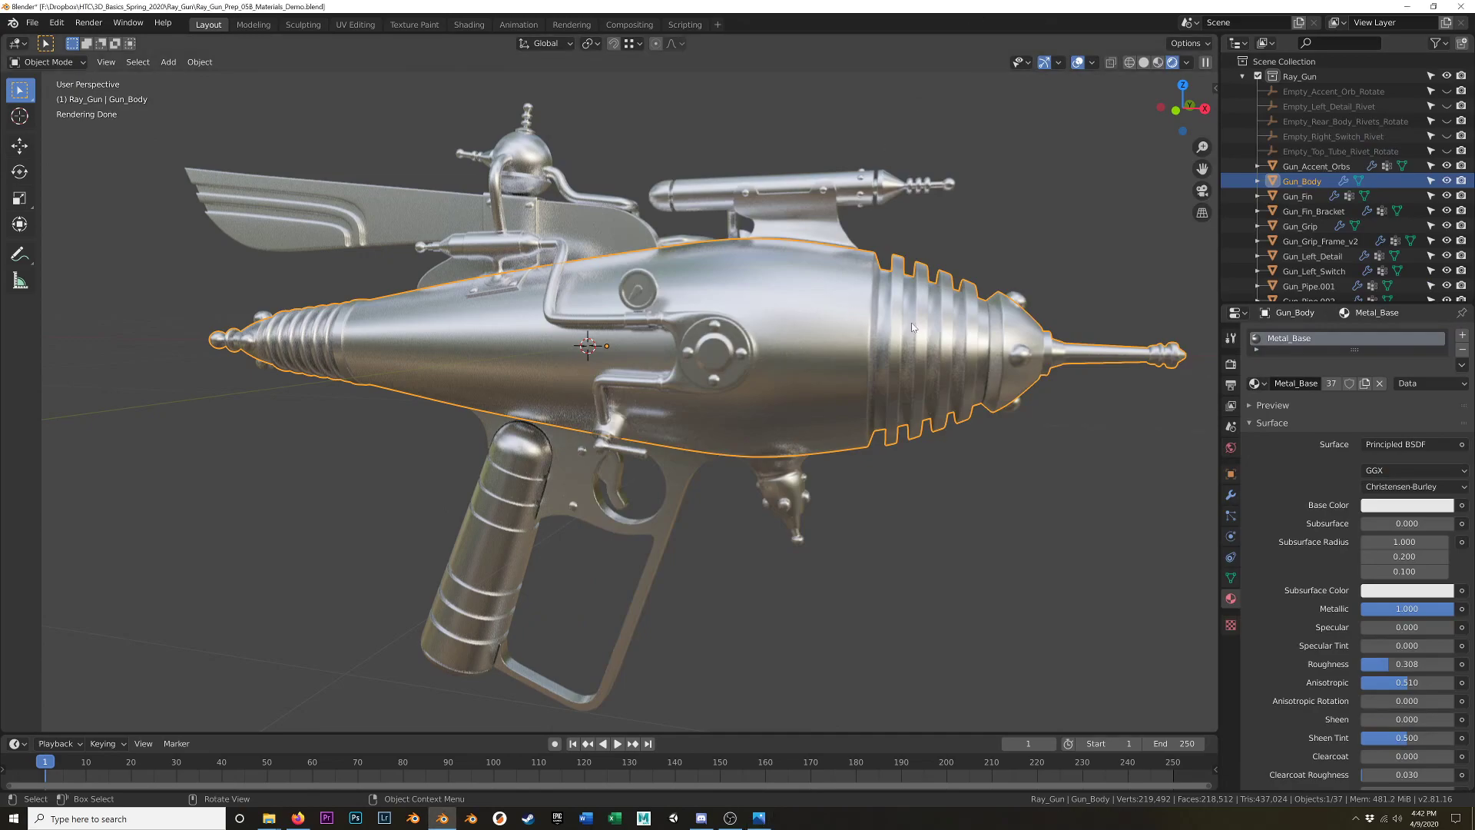
Add a second material slot to the gun body and put the existing Metal_Base material in it.
{"action": "key", "text": "Tab"}
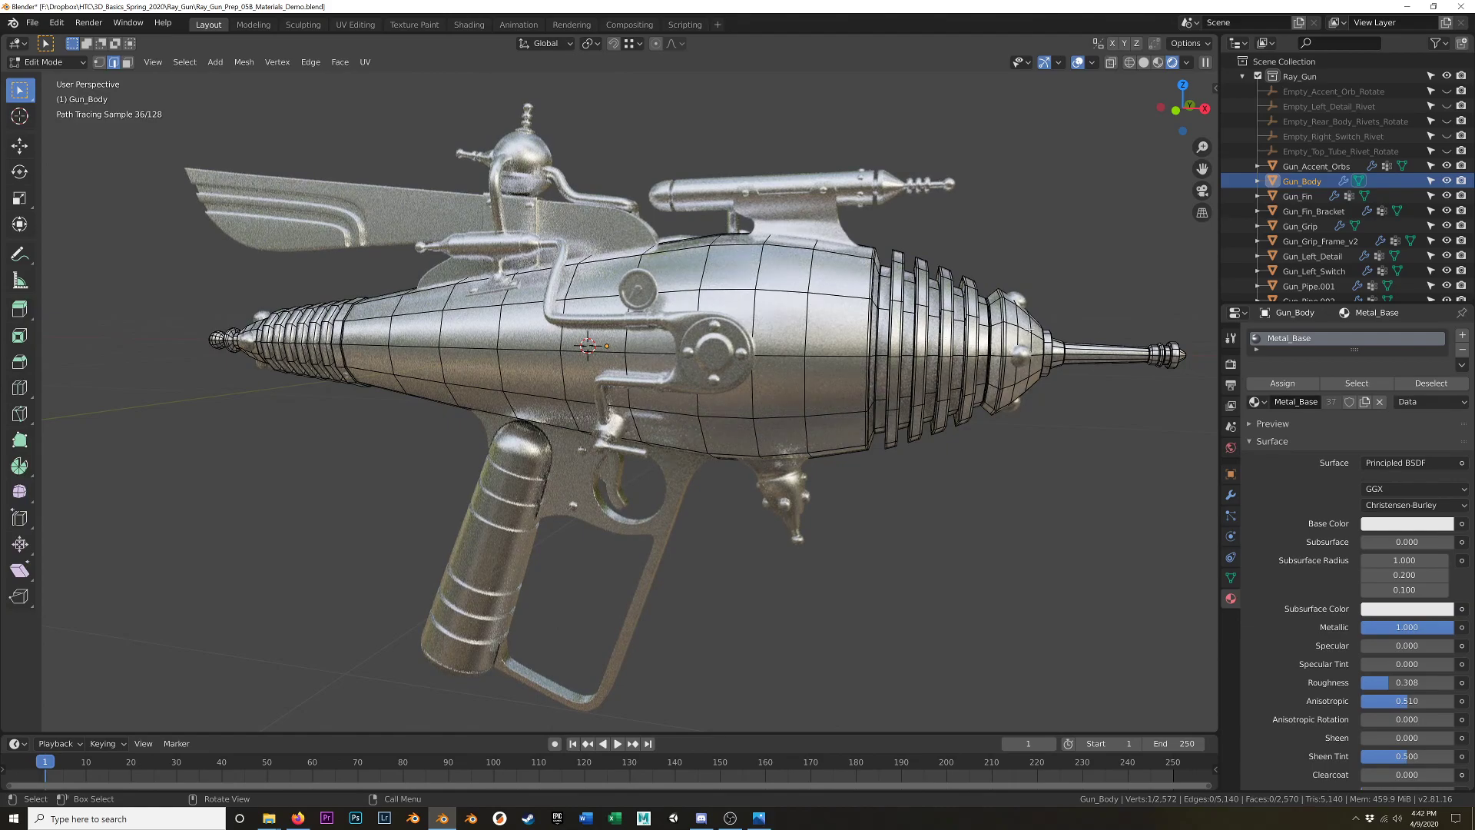
{"action": "scroll", "coordinate": [1099, 325], "scroll_direction": "up", "scroll_amount": 4}
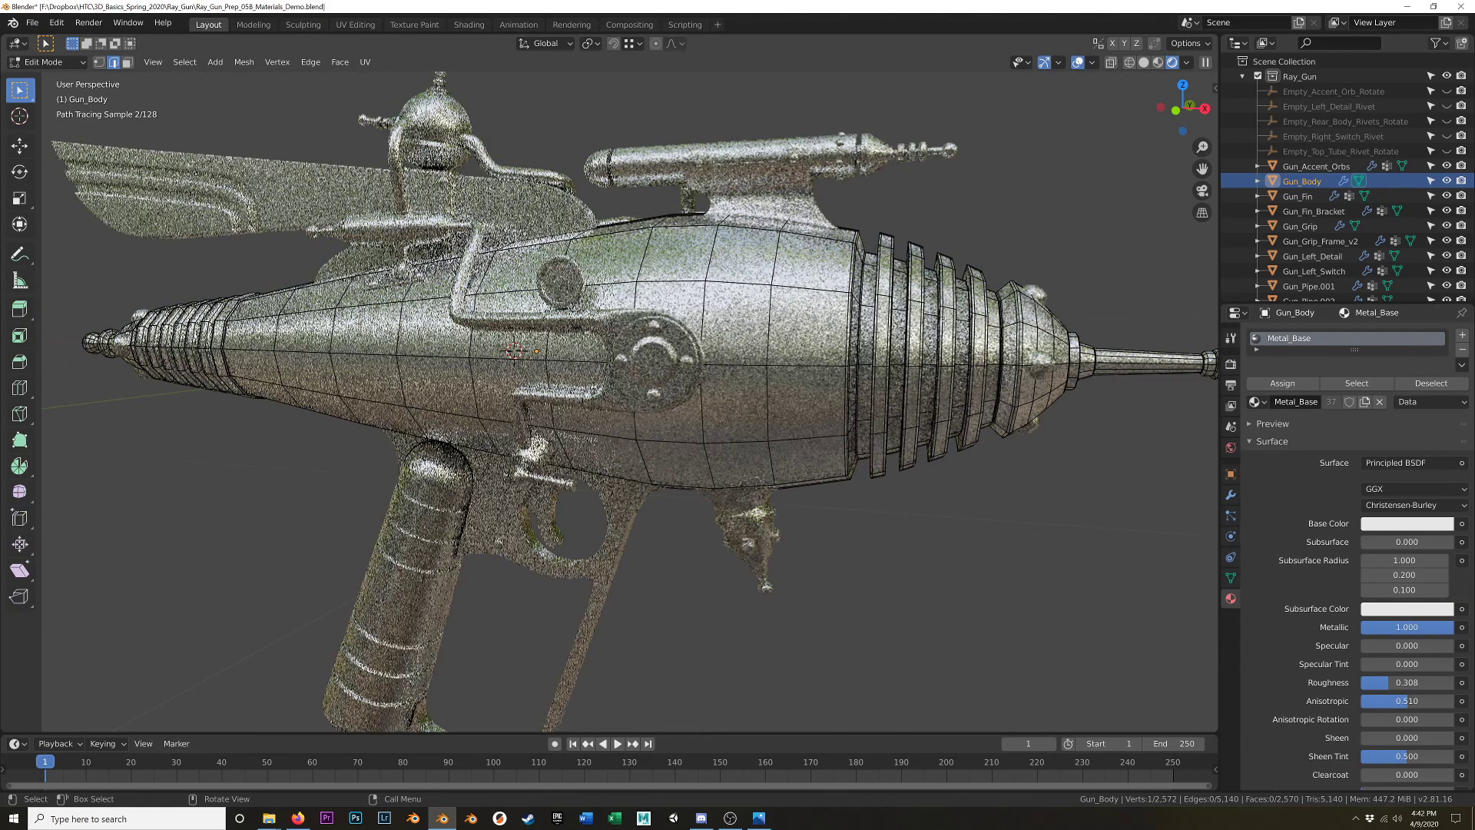
{"action": "left_click", "coordinate": [1461, 334]}
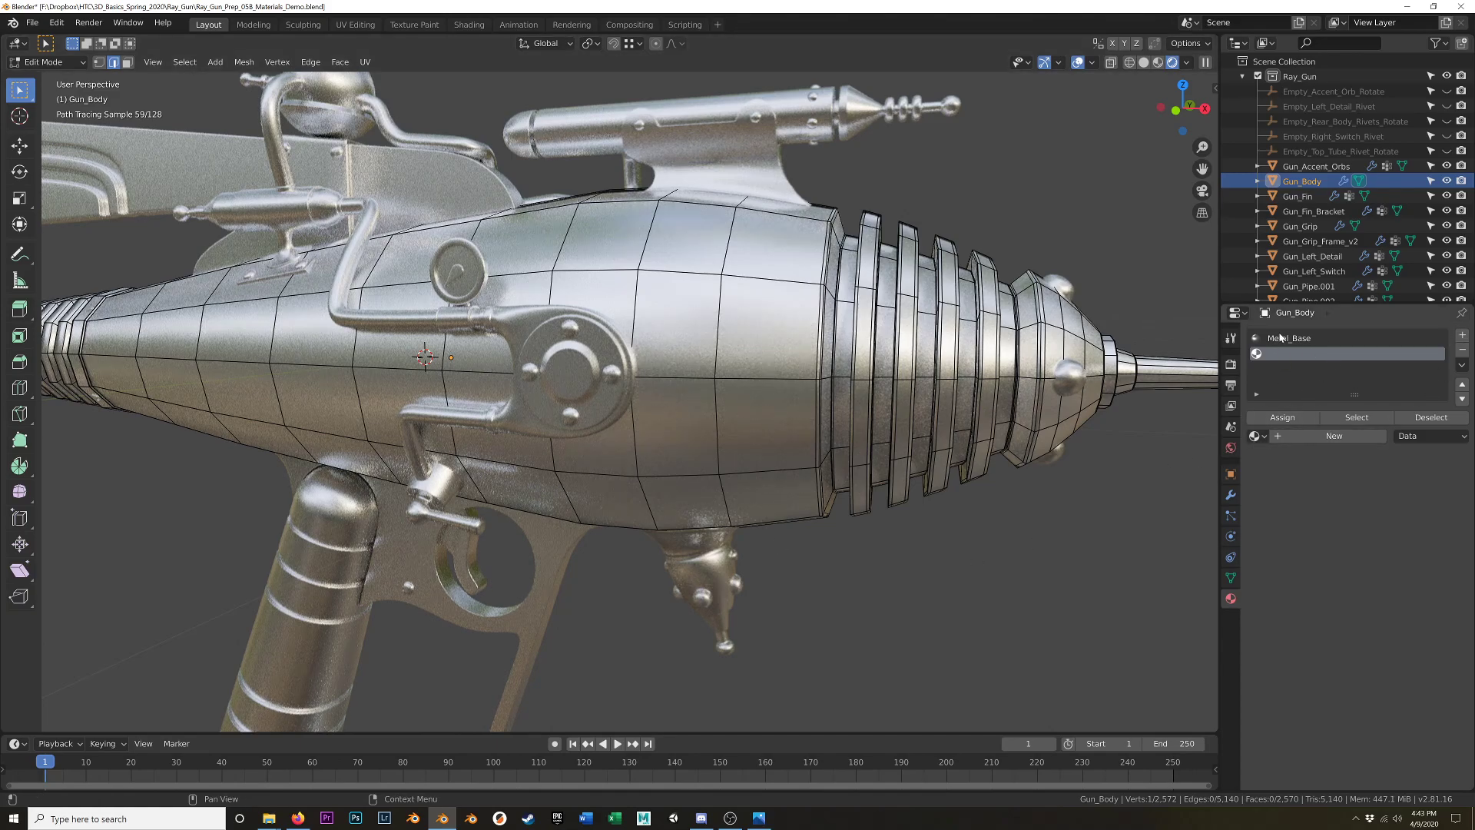
{"action": "left_click", "coordinate": [1254, 435]}
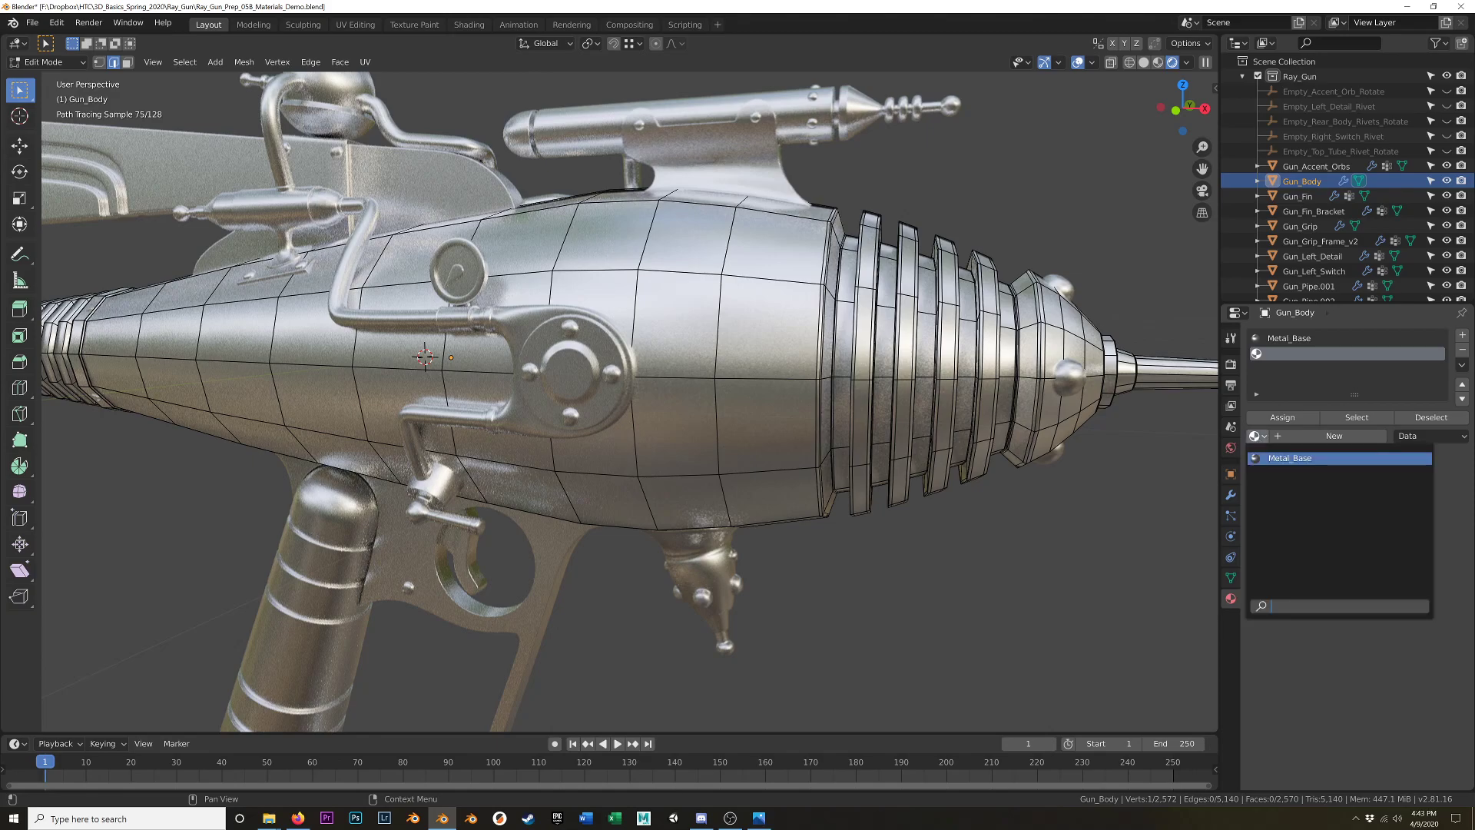
{"action": "left_click", "coordinate": [1289, 458]}
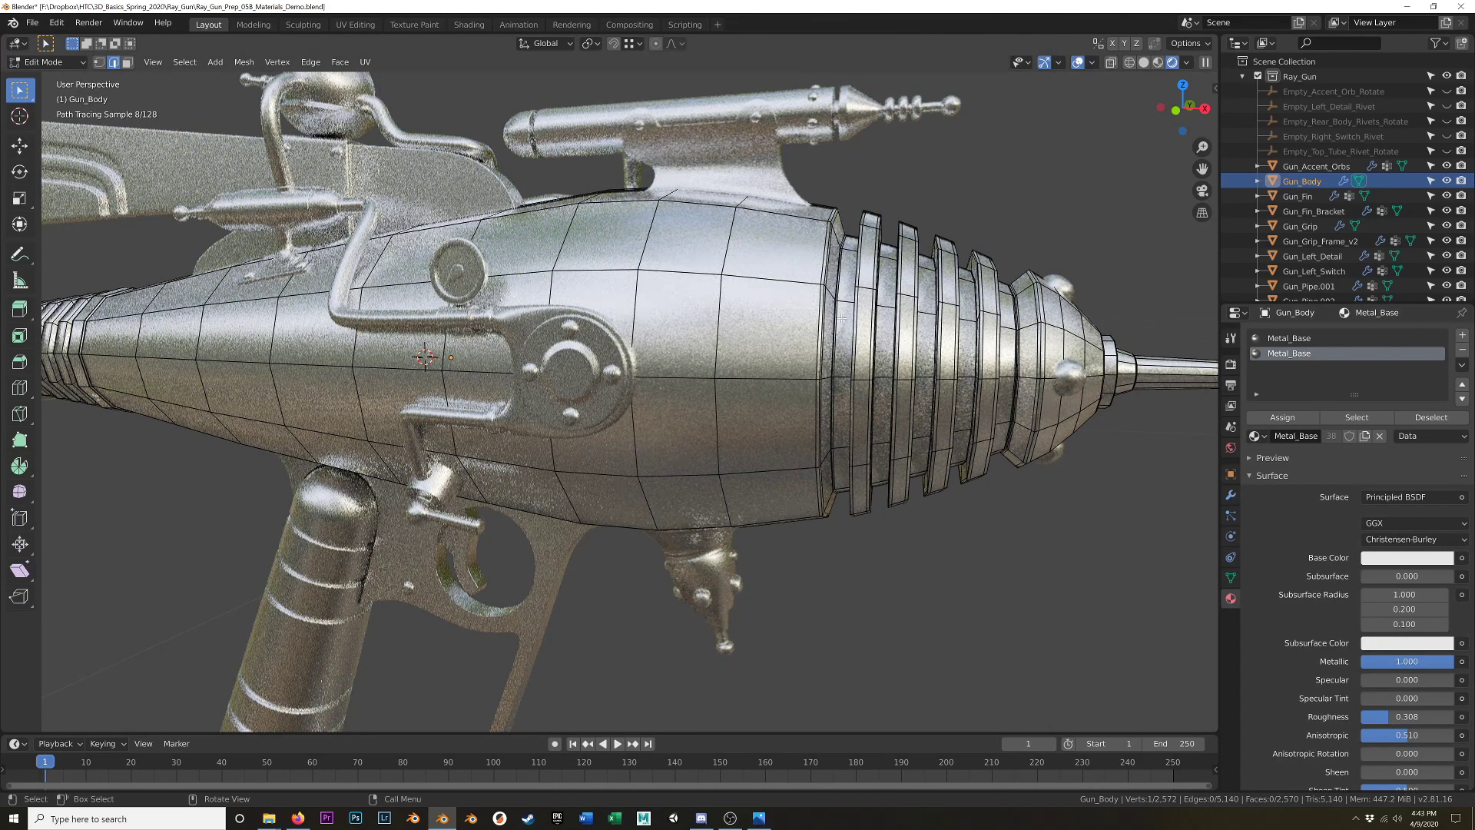
{"action": "key", "text": "Tab"}
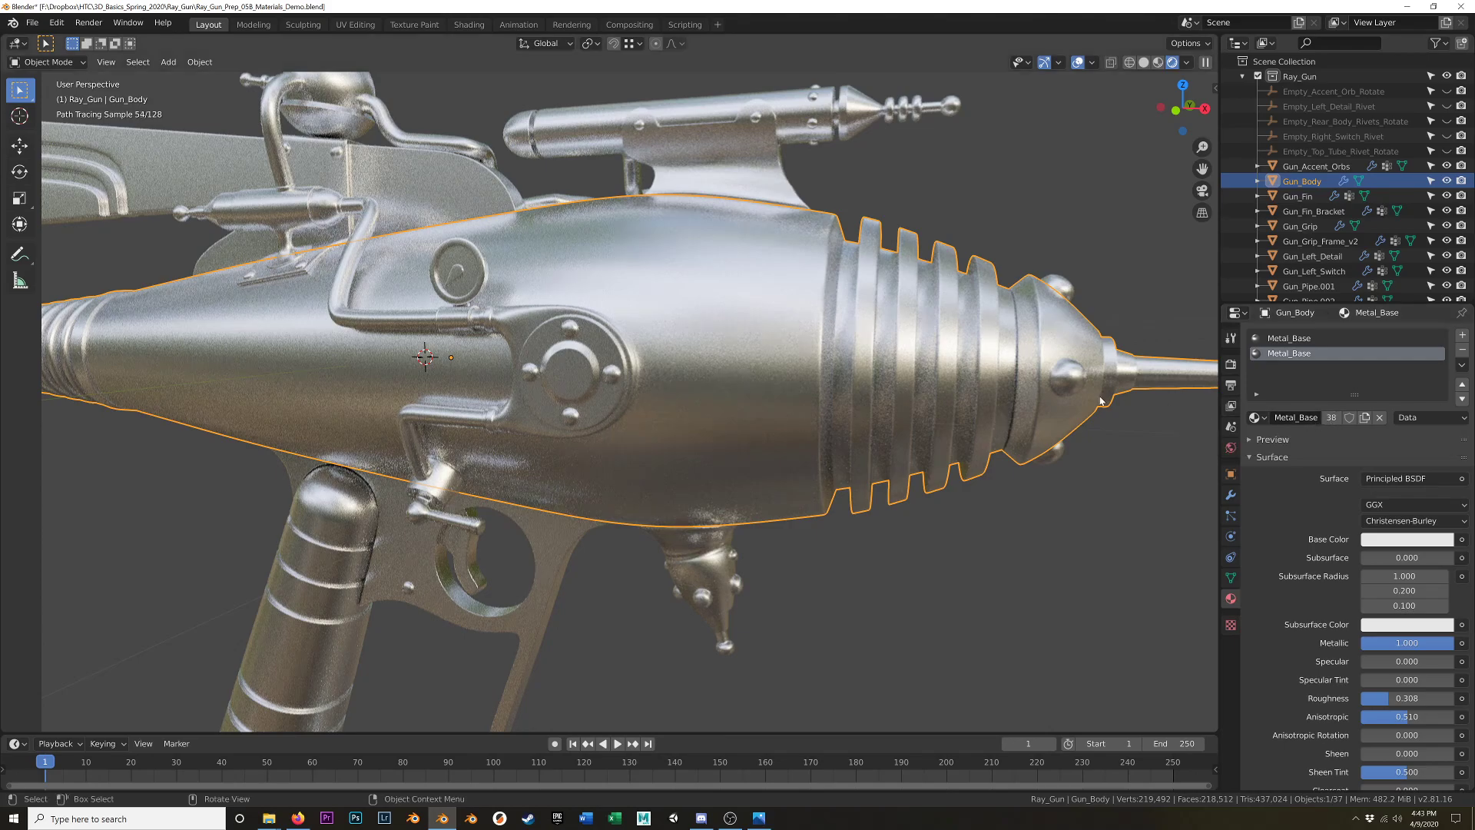
Make the second slot's material an independent copy and rename it Metal_Accent.
{"action": "left_click", "coordinate": [1330, 418]}
{"action": "left_click", "coordinate": [1334, 415]}
{"action": "left_click", "coordinate": [1319, 417]}
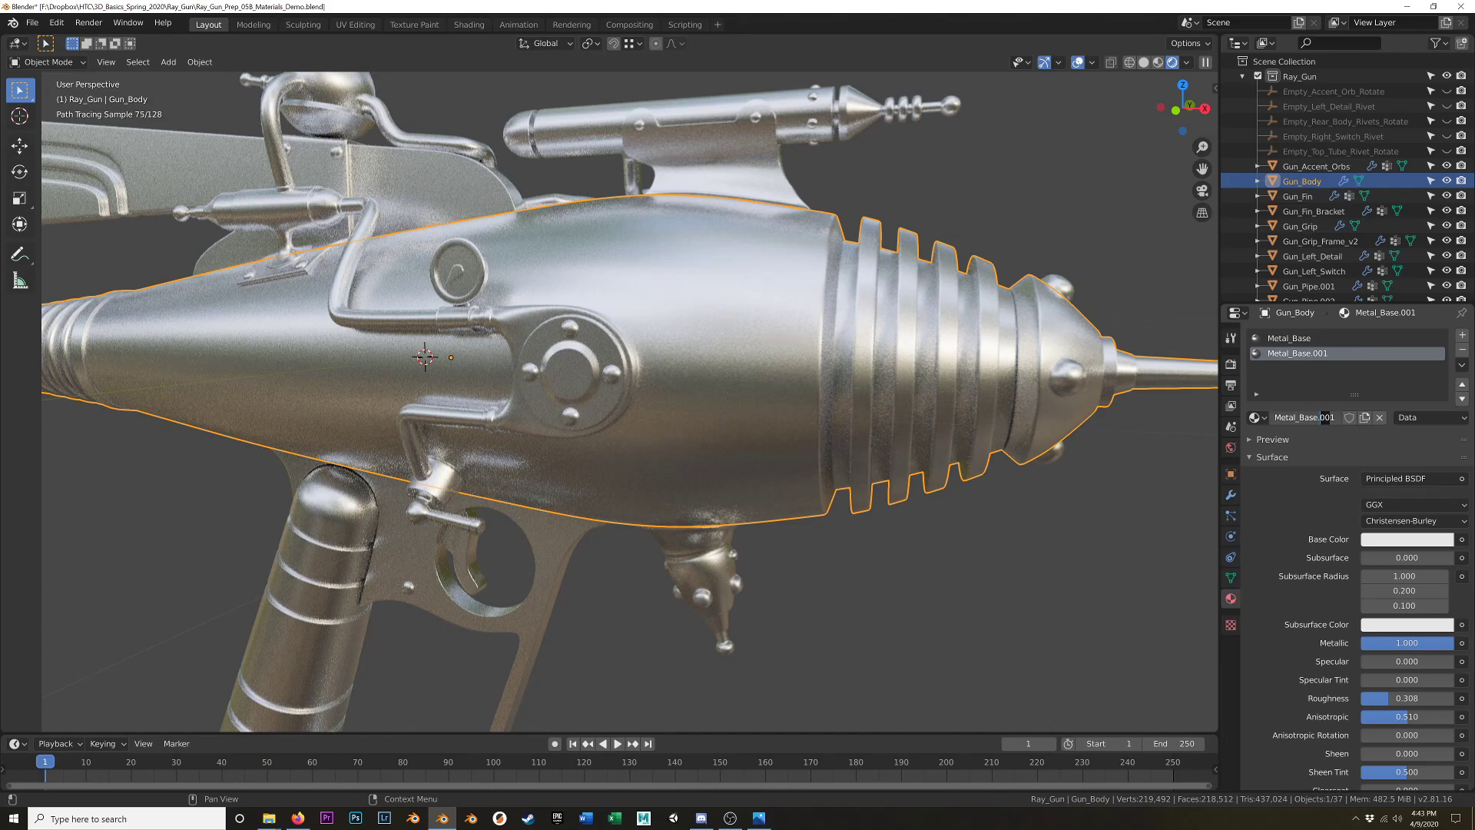
{"action": "key", "text": "BackSpace"}
{"action": "key", "text": "BackSpace"}
{"action": "key", "text": "BackSpace"}
{"action": "key", "text": "BackSpace"}
{"action": "key", "text": "BackSpace"}
{"action": "key", "text": "BackSpace"}
{"action": "key", "text": "BackSpace"}
{"action": "type", "text": "Accent"}
{"action": "key", "text": "Return"}
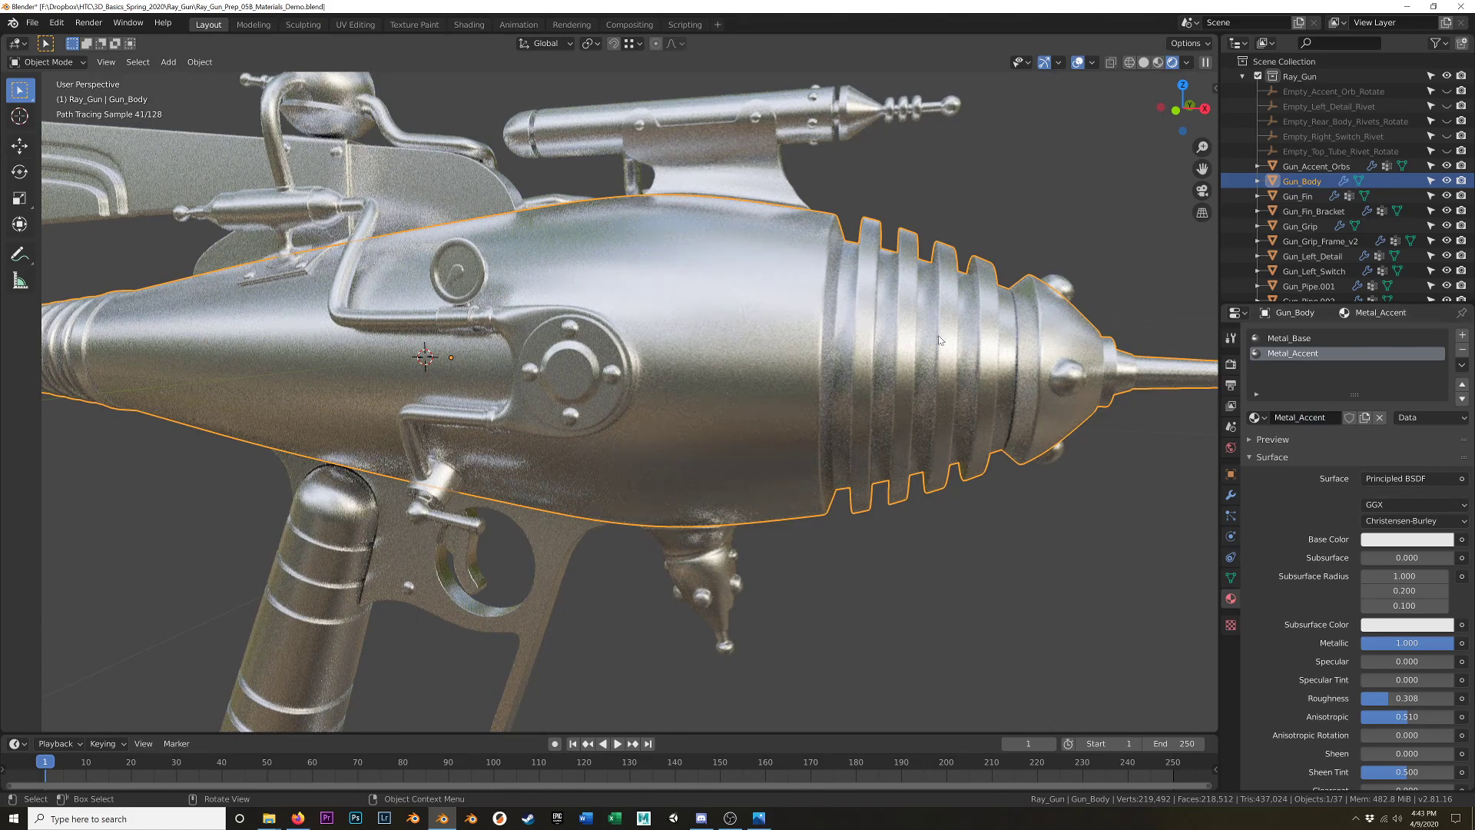
Set the Base Color of Metal_Accent to a dark red.
{"action": "left_click", "coordinate": [1382, 541]}
{"action": "left_click", "coordinate": [1375, 420]}
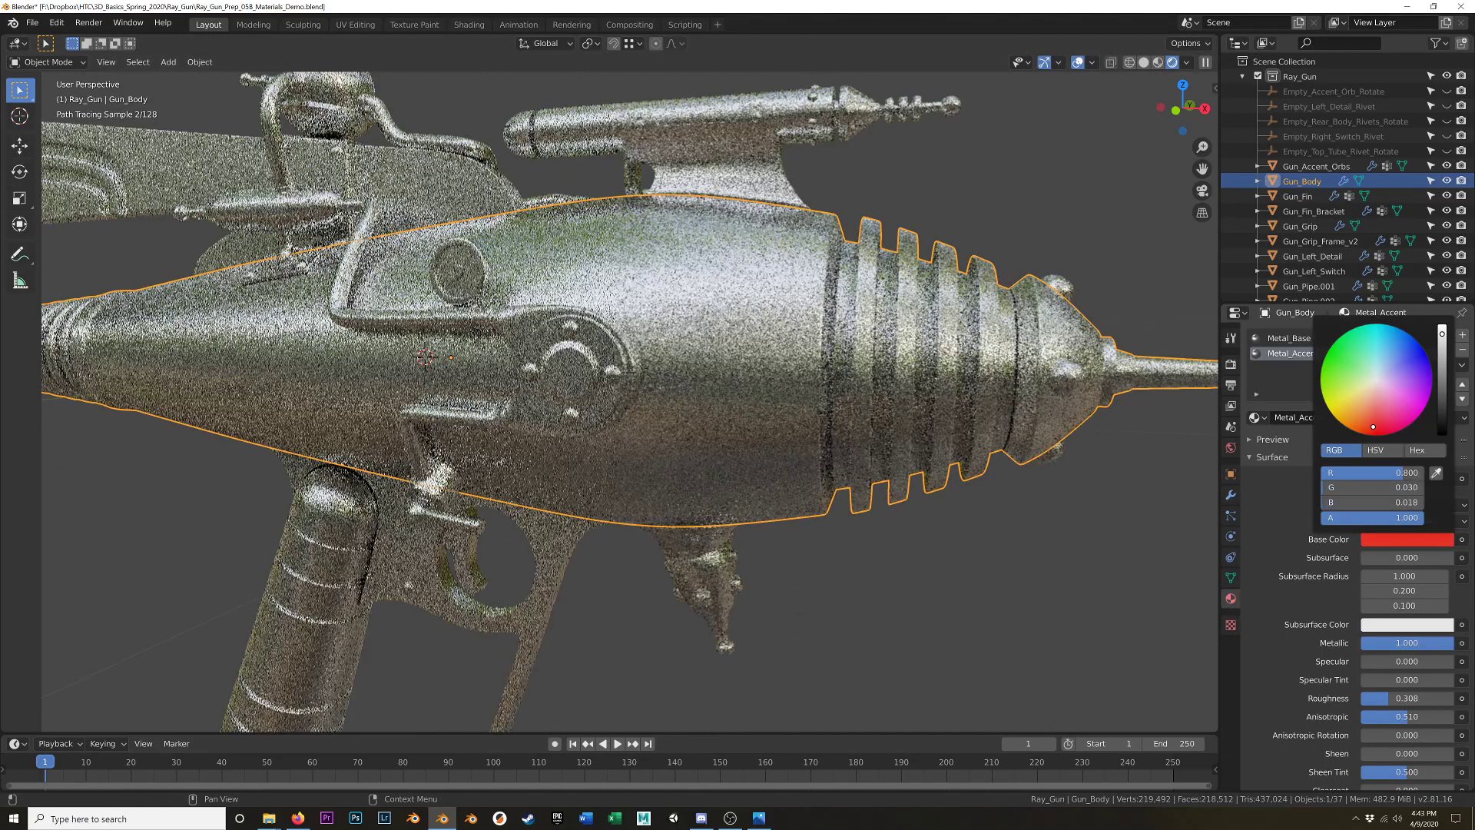
{"action": "scroll", "coordinate": [1376, 425], "scroll_direction": "down", "scroll_amount": 10}
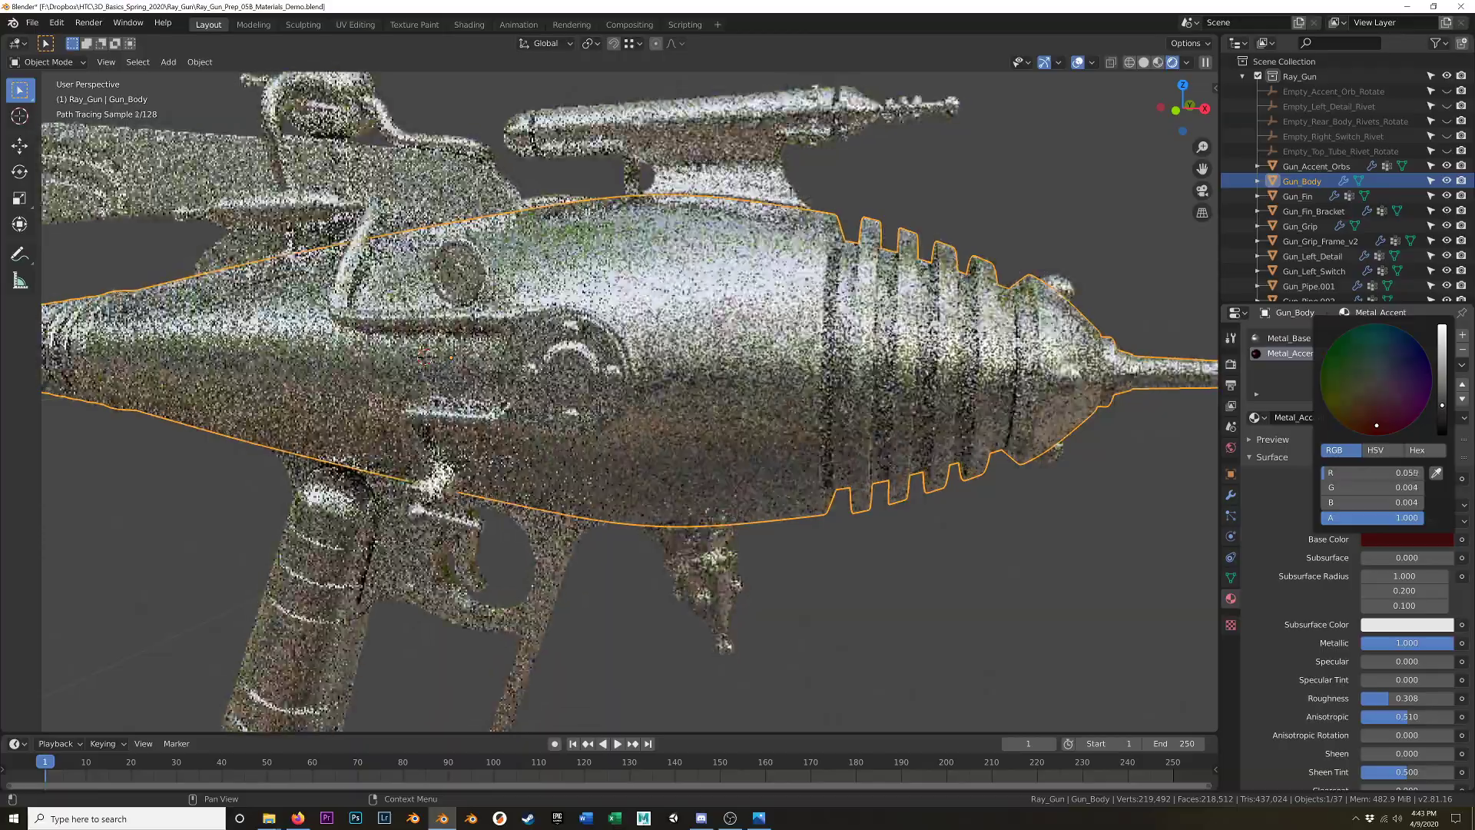
{"action": "scroll", "coordinate": [1376, 425], "scroll_direction": "up", "scroll_amount": 2}
{"action": "scroll", "coordinate": [1377, 425], "scroll_direction": "up", "scroll_amount": 1}
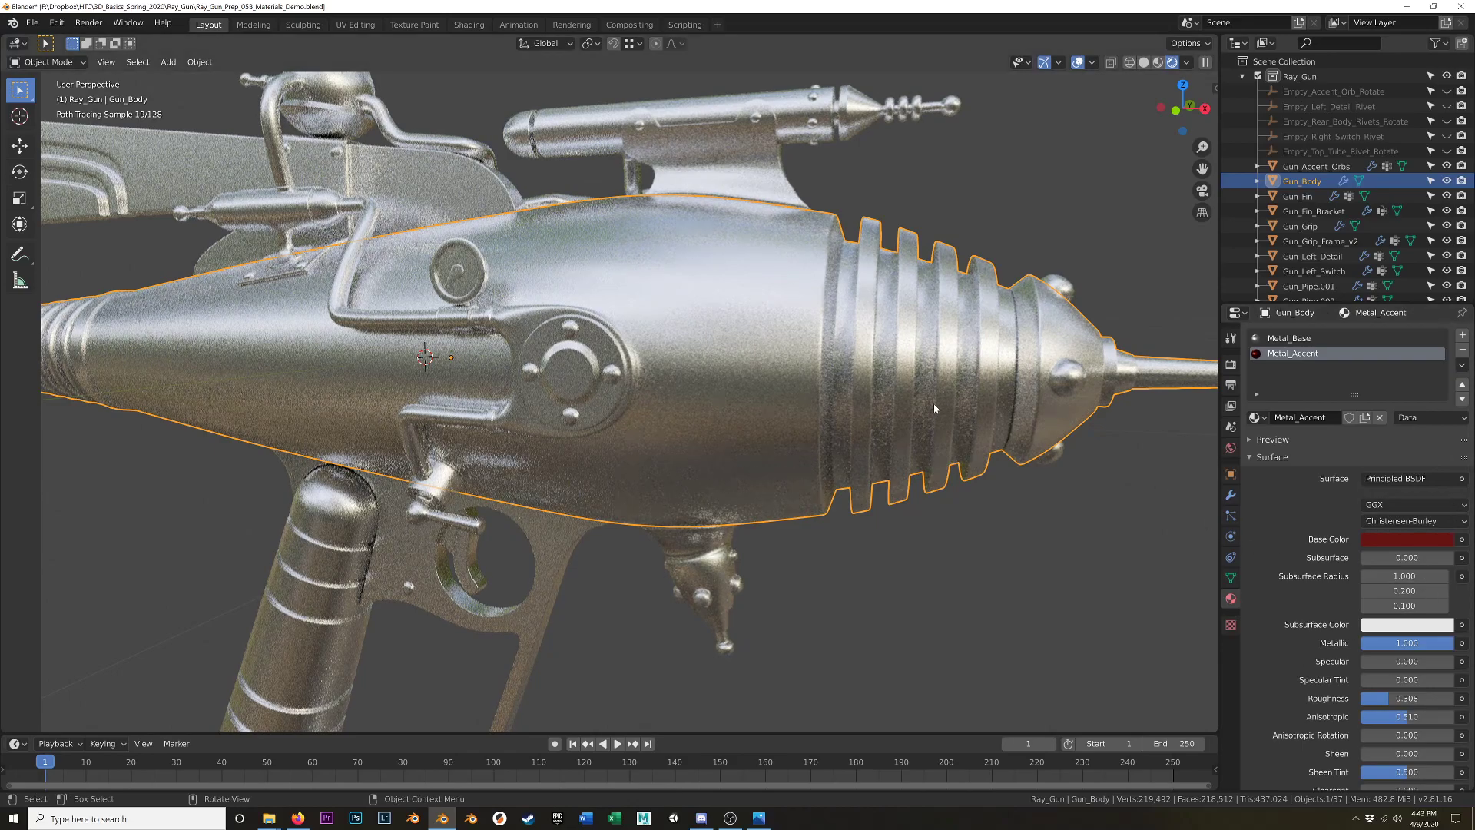
Edit the gun body in Material Preview shading and select the recessed face loop just behind the nose cone.
{"action": "key", "text": "Tab"}
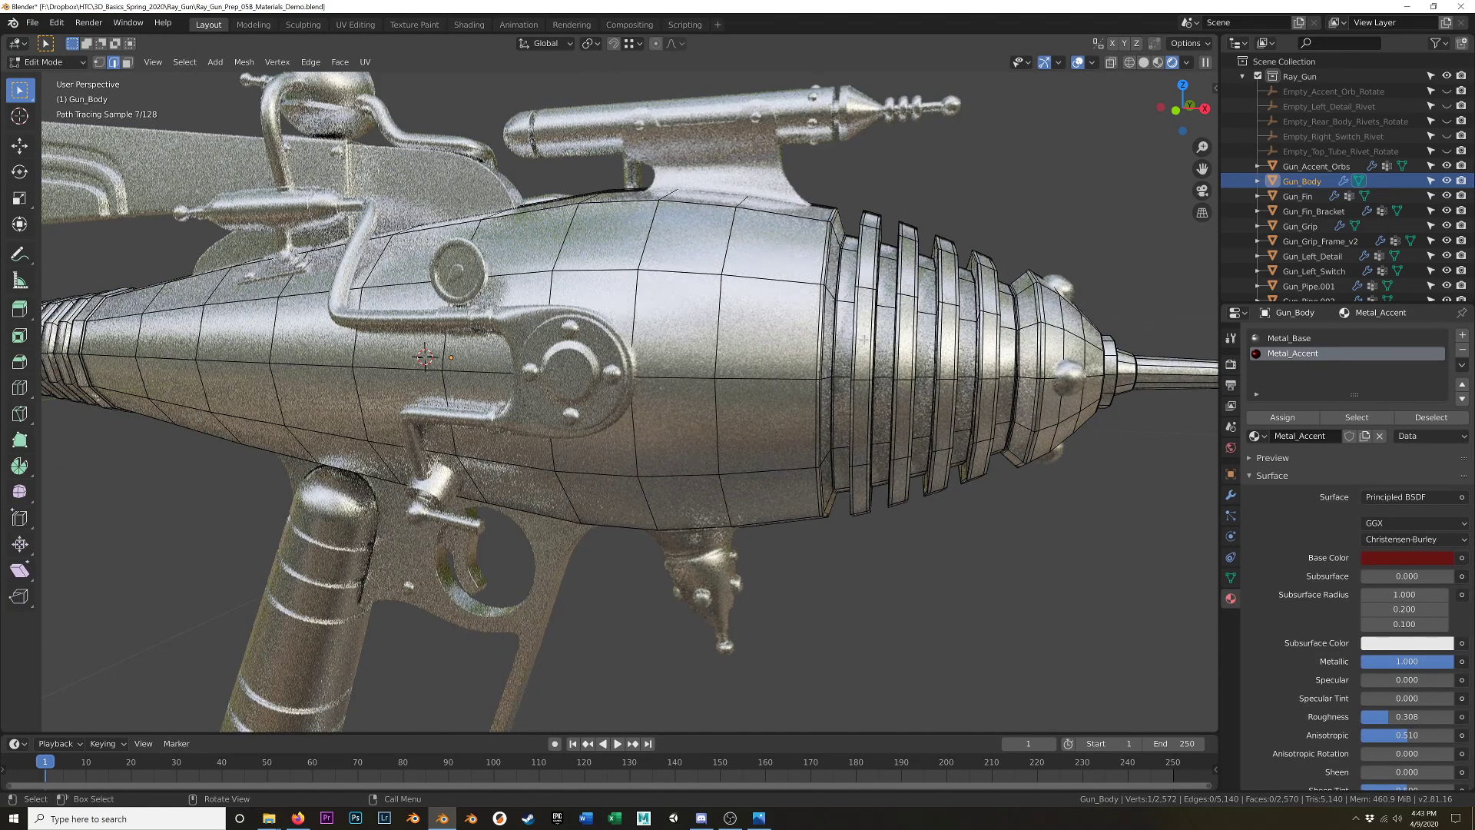
{"action": "key", "text": "z"}
{"action": "middle_click_drag", "start_coordinate": [873, 405], "coordinate": [1014, 381]}
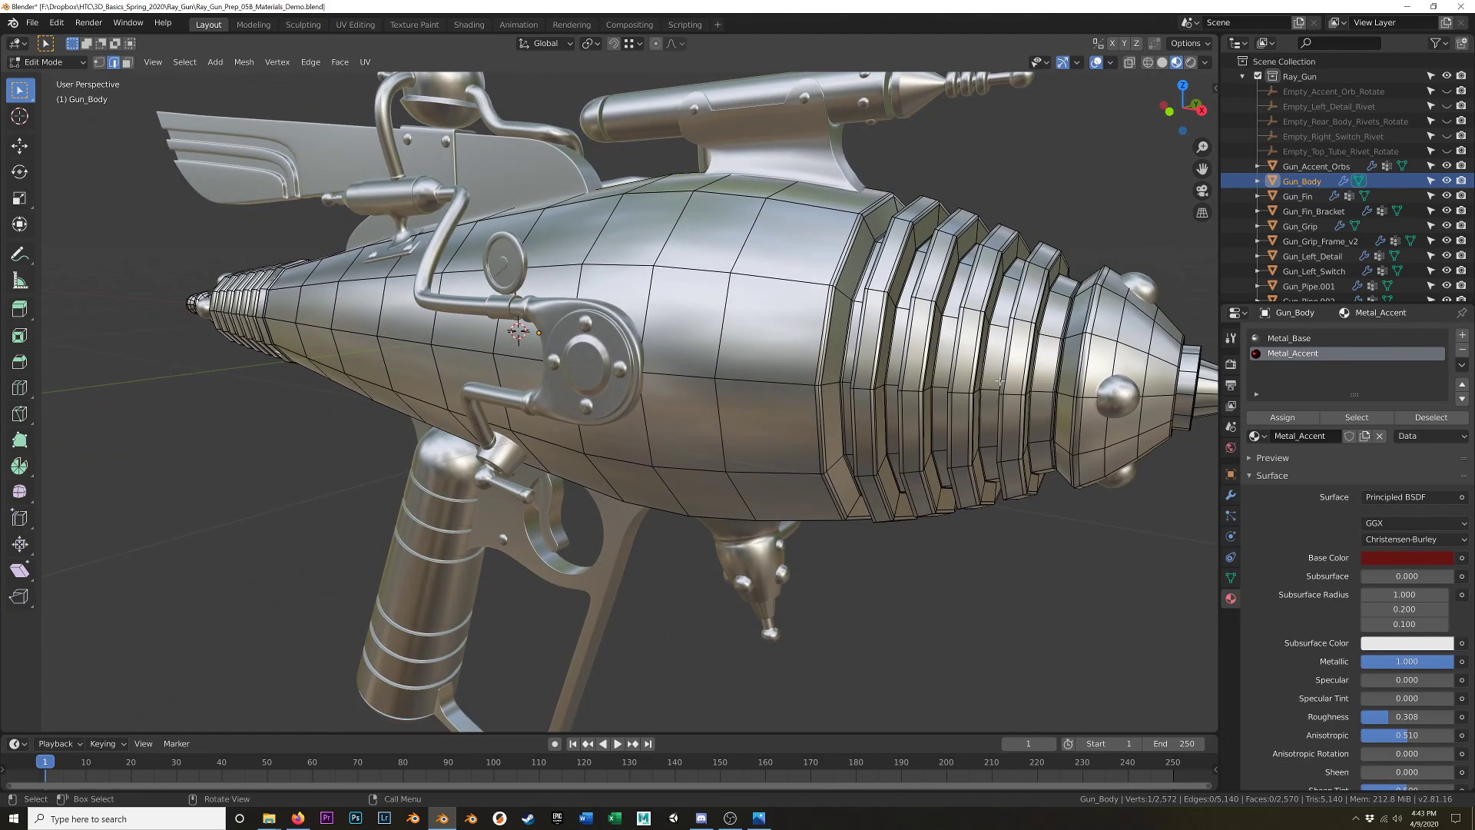
{"action": "scroll", "coordinate": [1014, 388], "scroll_direction": "up", "scroll_amount": 3}
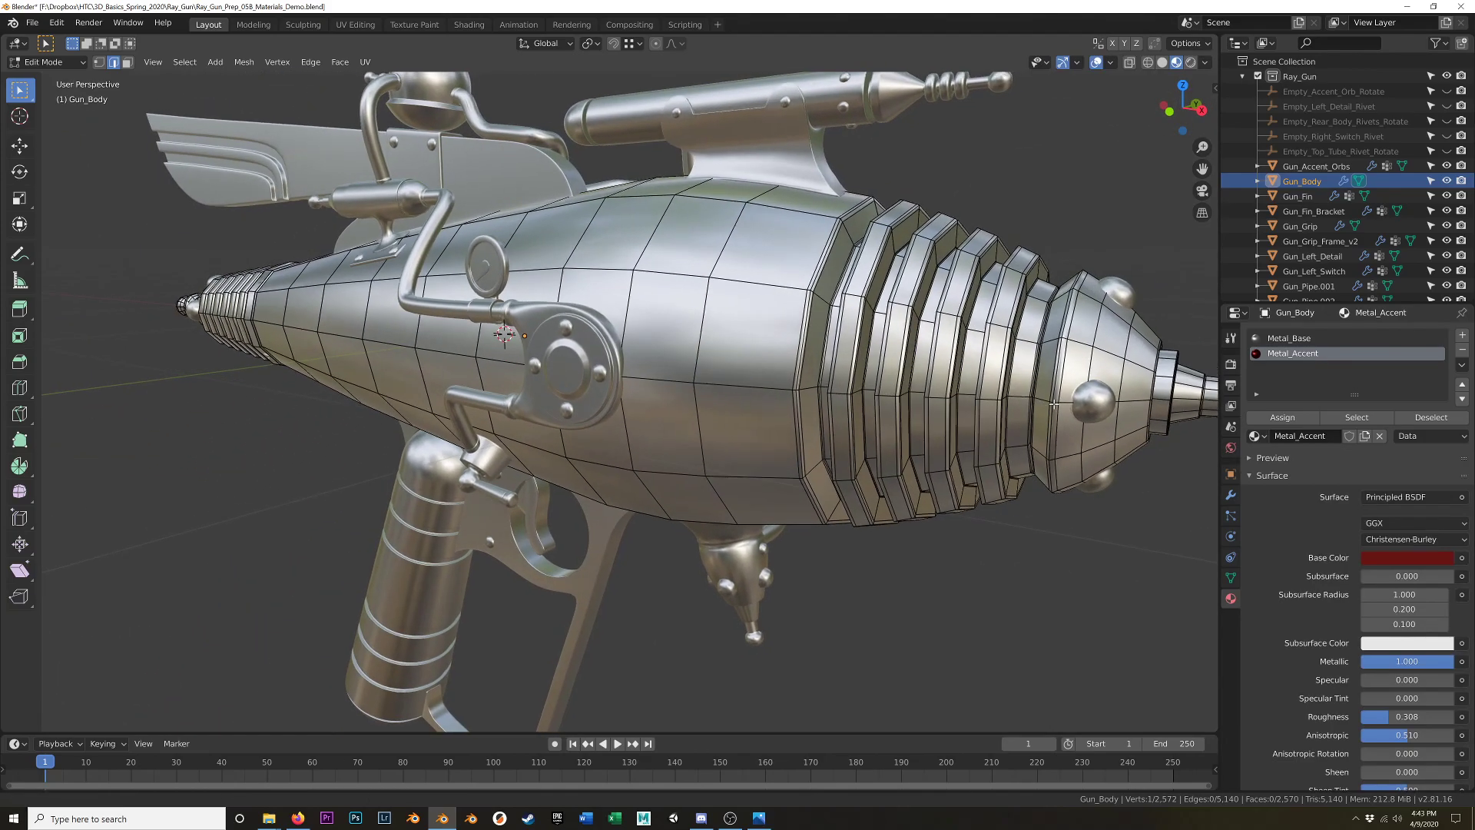
{"action": "left_click", "coordinate": [1014, 389], "text": "alt"}
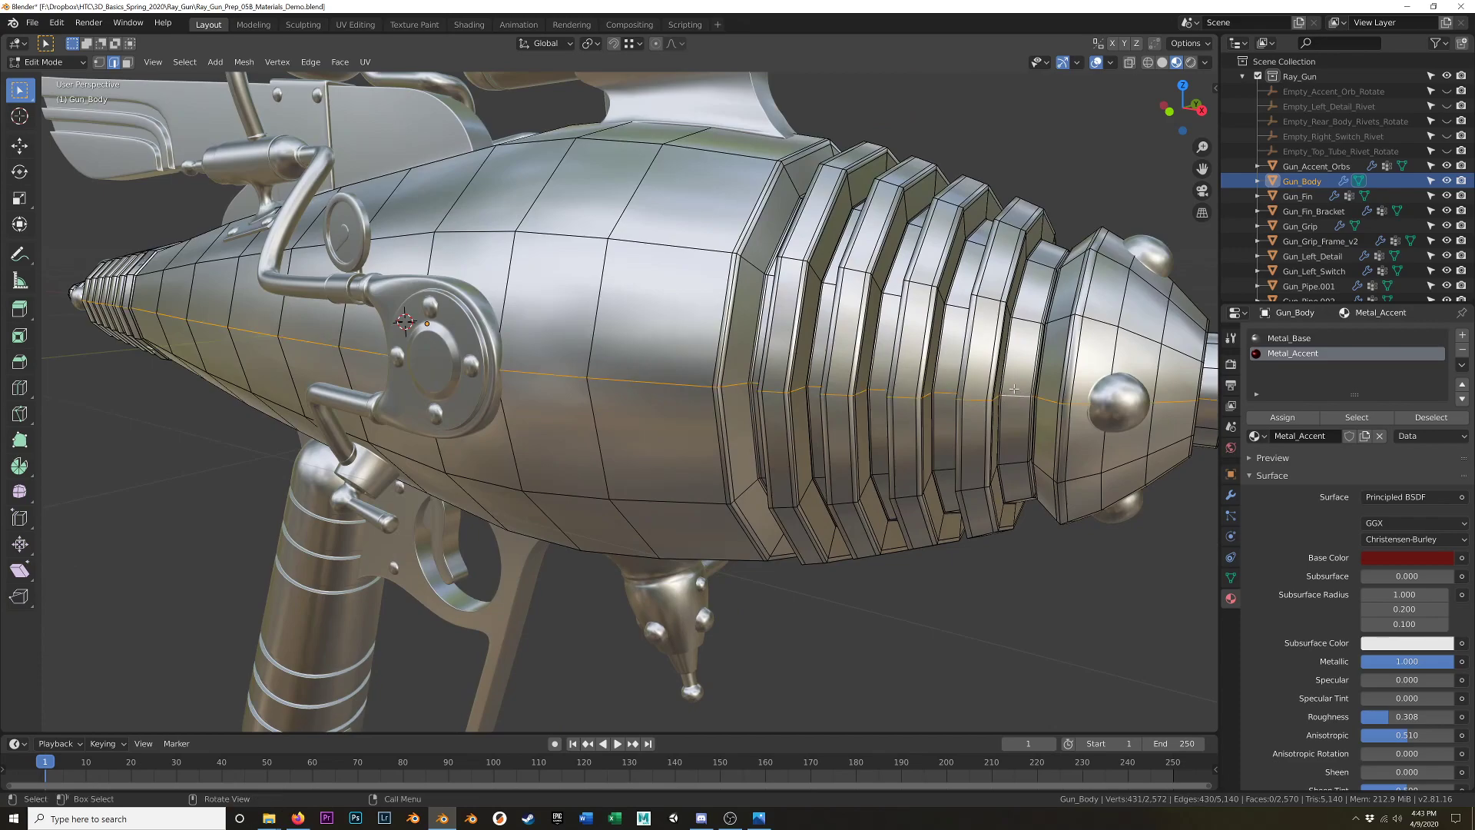
{"action": "key", "text": "3"}
{"action": "left_click", "coordinate": [1015, 395], "text": "alt"}
{"action": "mouse_move", "coordinate": [1015, 395]}
{"action": "middle_mouse_down"}
{"action": "mouse_move", "coordinate": [1015, 409]}
{"action": "mouse_move", "coordinate": [1003, 377]}
{"action": "middle_mouse_up"}
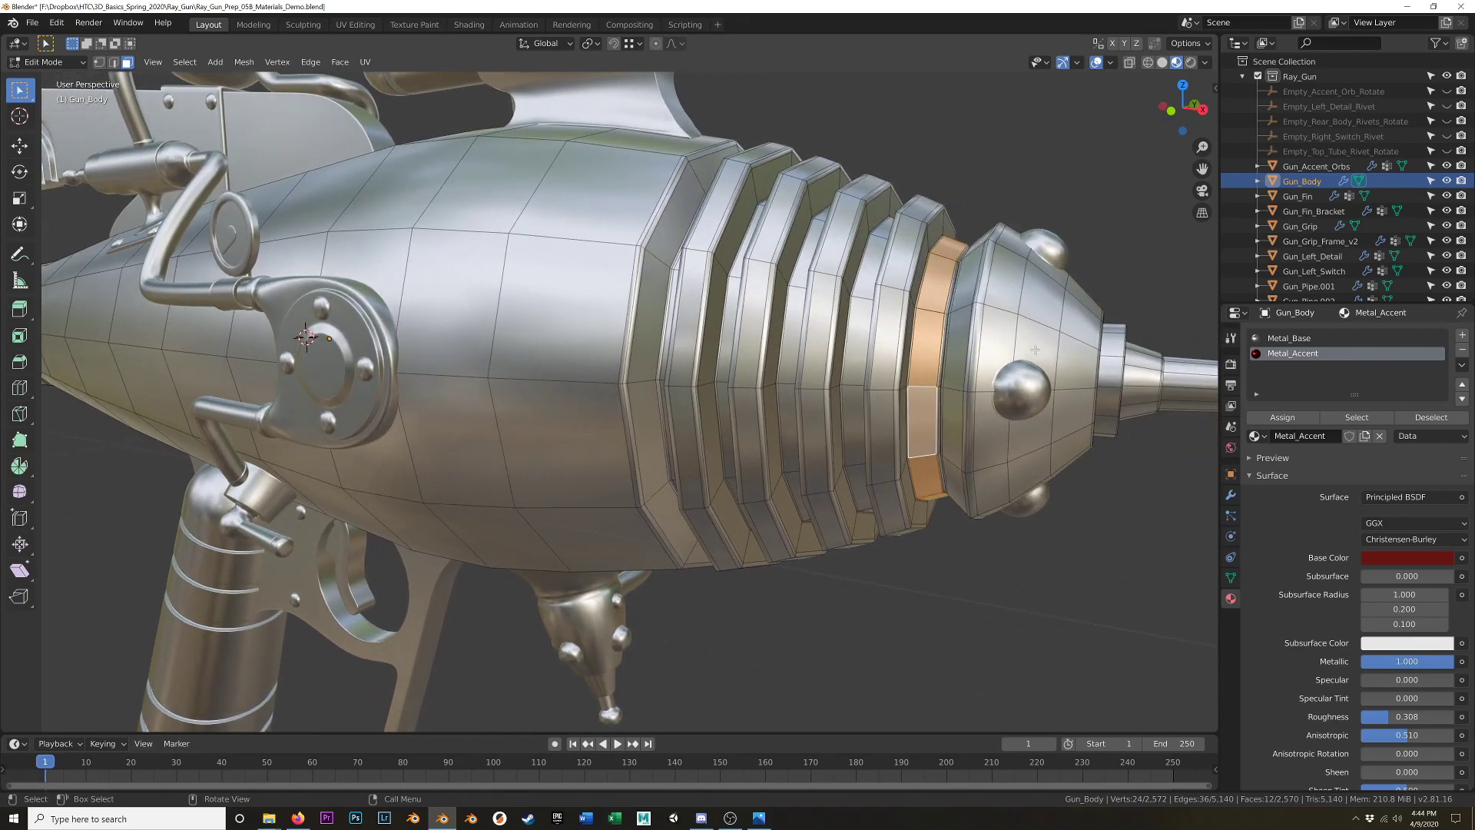
{"action": "key", "text": "n"}
{"action": "left_click", "coordinate": [1211, 239]}
{"action": "left_click", "coordinate": [1083, 80]}
{"action": "key", "text": "n"}
{"action": "key", "text": "shift"}
{"action": "key", "text": "shift"}
Grow the face loop selection behind the nose cone by one step to include its narrow bordering faces.
{"action": "scroll", "coordinate": [926, 386], "scroll_direction": "up", "scroll_amount": 1}
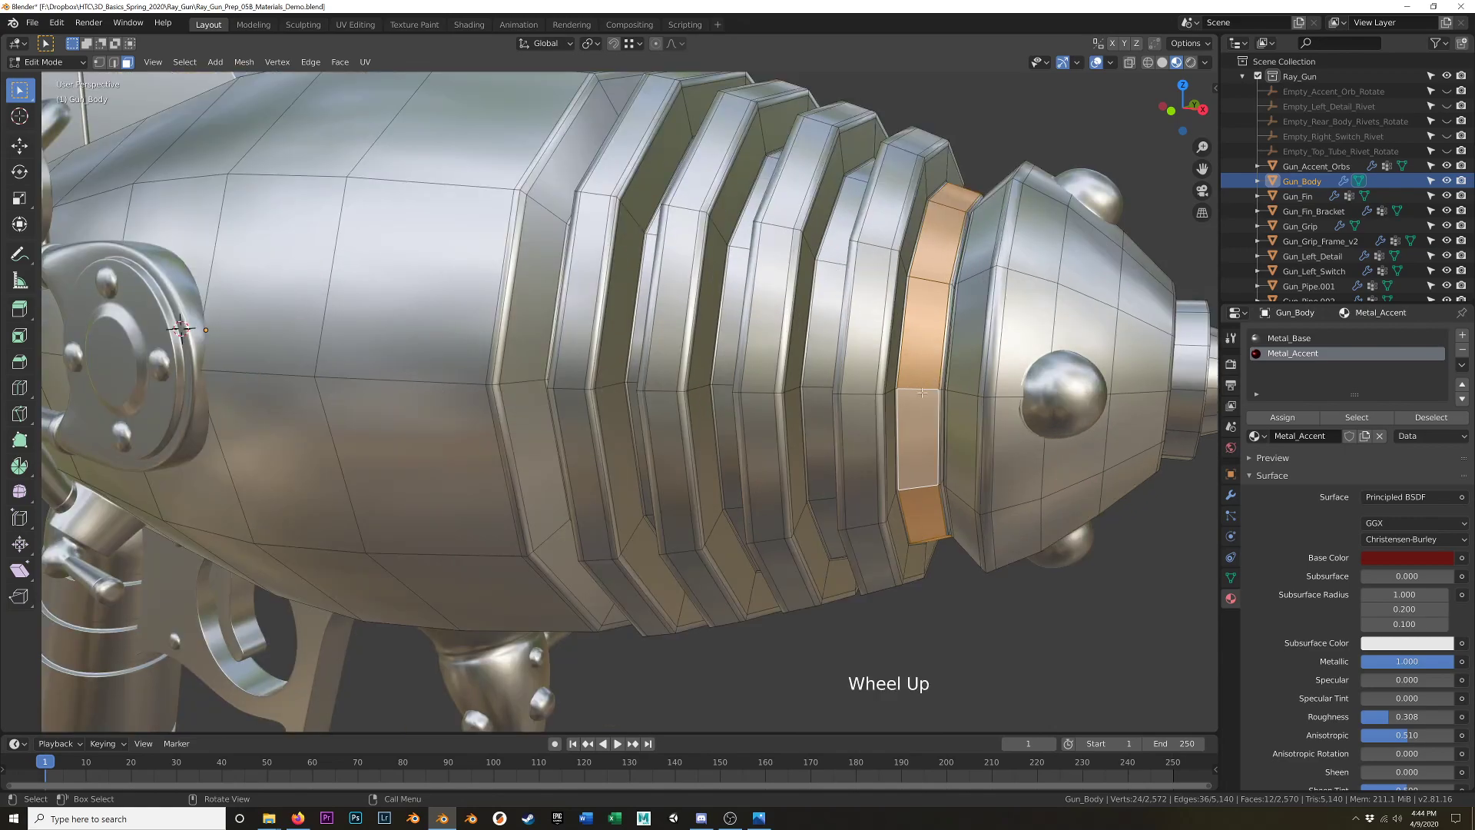
{"action": "middle_click", "coordinate": [926, 392], "text": "alt"}
{"action": "middle_click_drag", "start_coordinate": [916, 418], "coordinate": [883, 353], "text": "ctrl"}
{"action": "key", "text": "shift"}
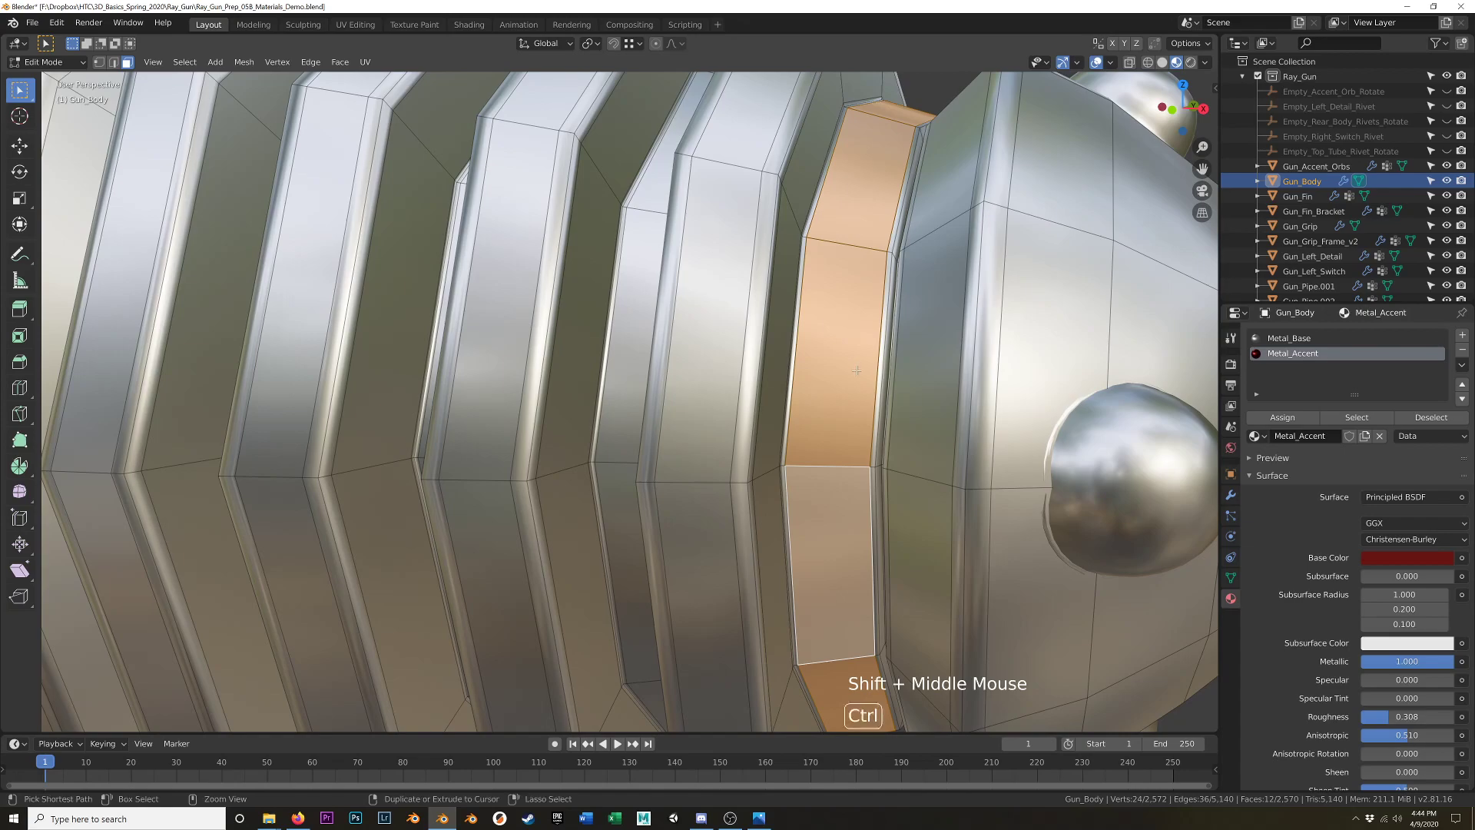
{"action": "key", "text": "ctrl+KP_Add"}
{"action": "middle_click_drag", "start_coordinate": [959, 346], "coordinate": [899, 323]}
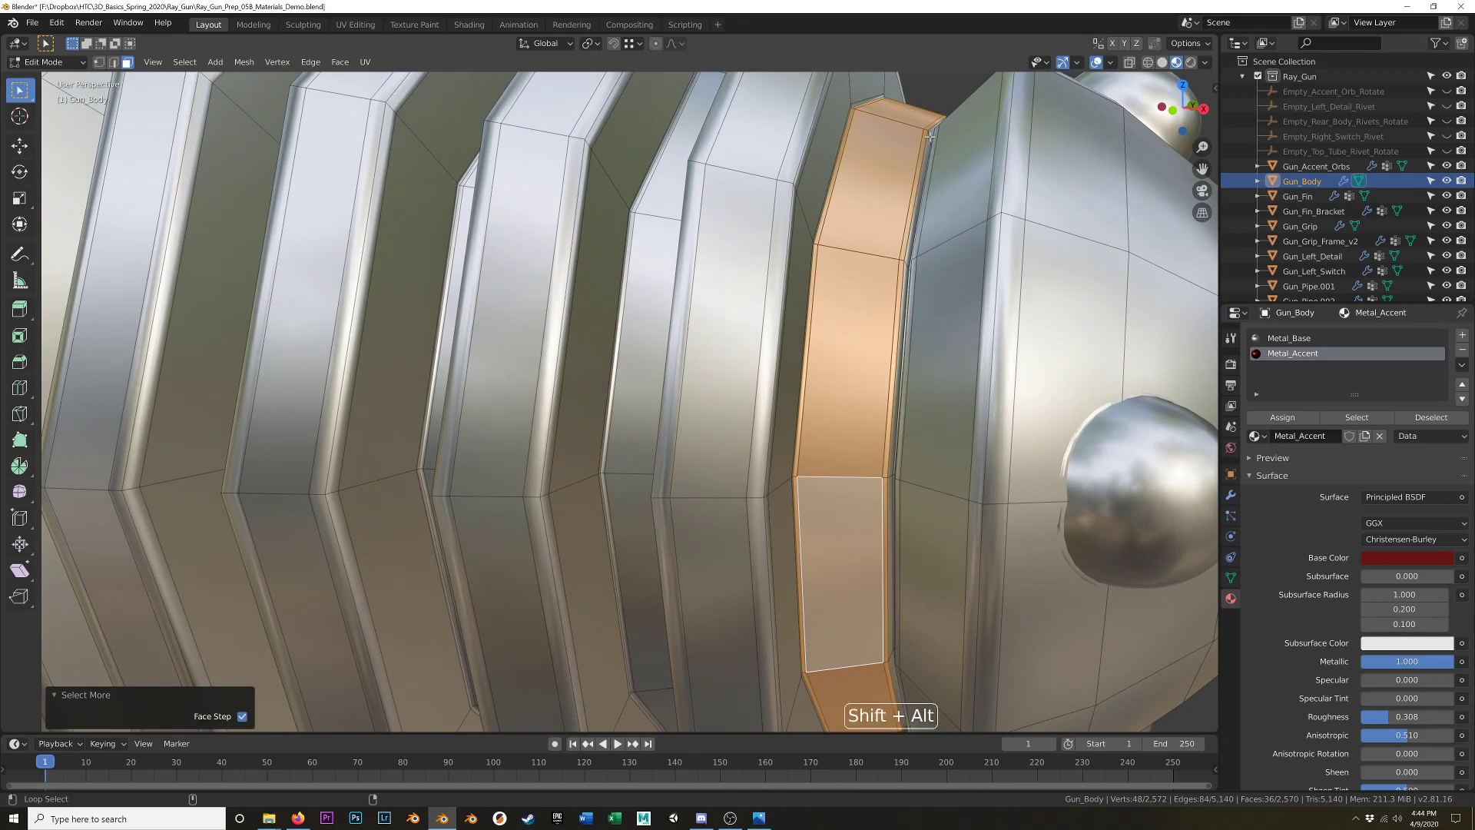
Assign the Metal_Accent material to the selected band of faces behind the nose cone.
{"action": "scroll", "coordinate": [828, 341], "scroll_direction": "down", "scroll_amount": 3}
{"action": "middle_click_drag", "start_coordinate": [827, 341], "coordinate": [860, 346]}
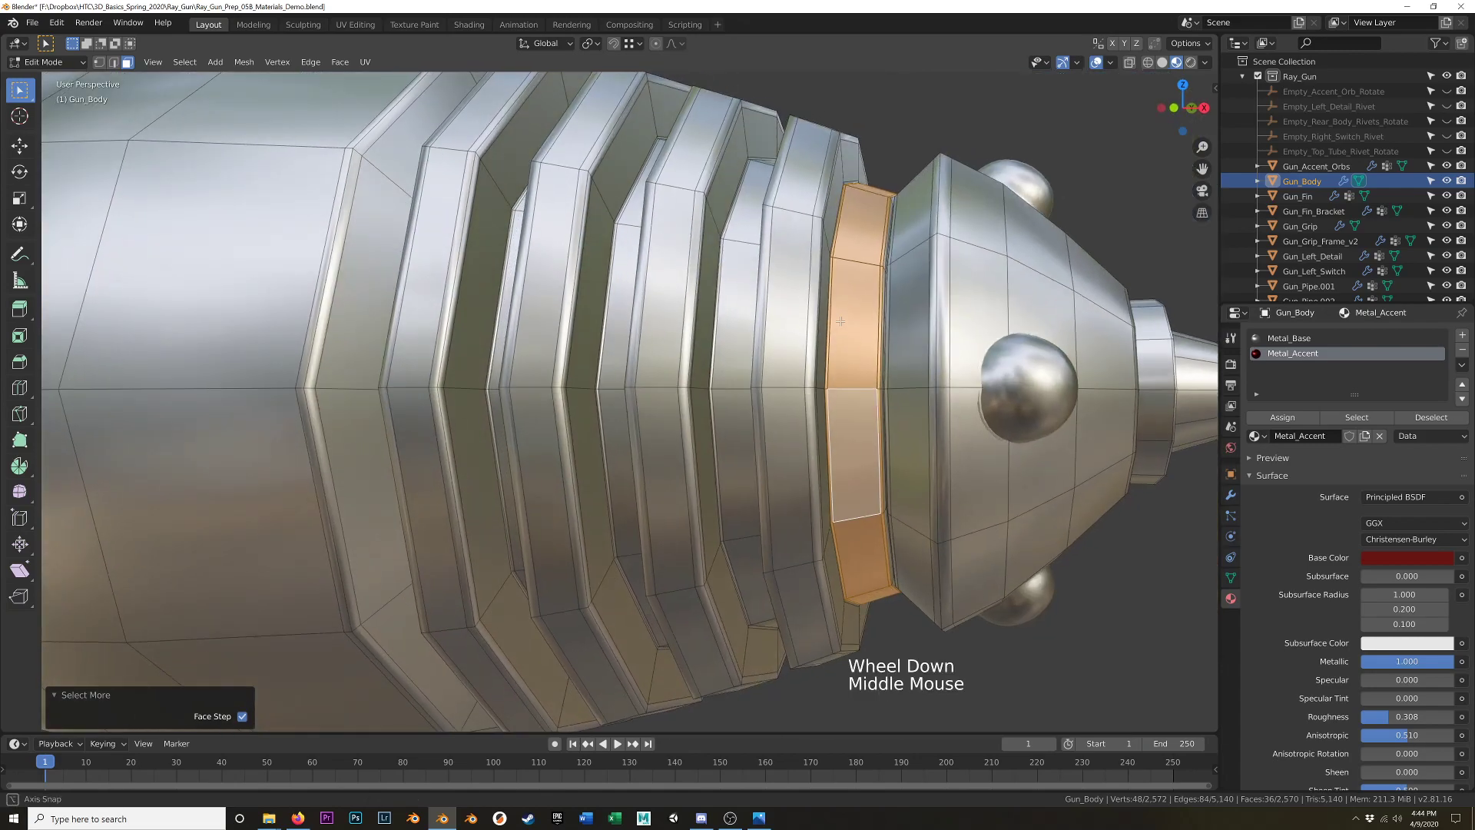
{"action": "left_click", "coordinate": [1293, 358]}
{"action": "left_click", "coordinate": [1292, 359]}
{"action": "left_click", "coordinate": [1290, 359]}
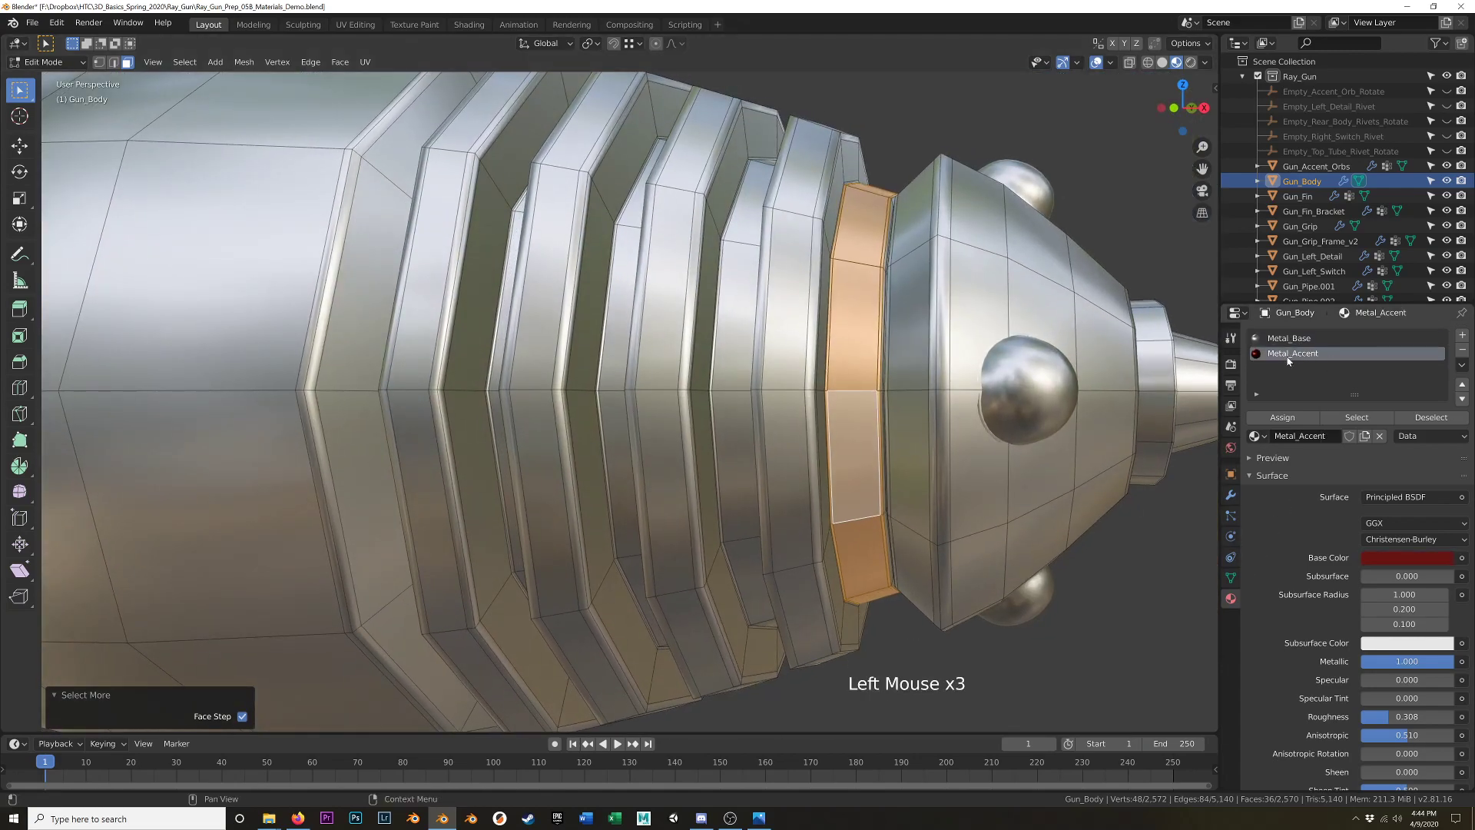
{"action": "left_click", "coordinate": [1284, 419]}
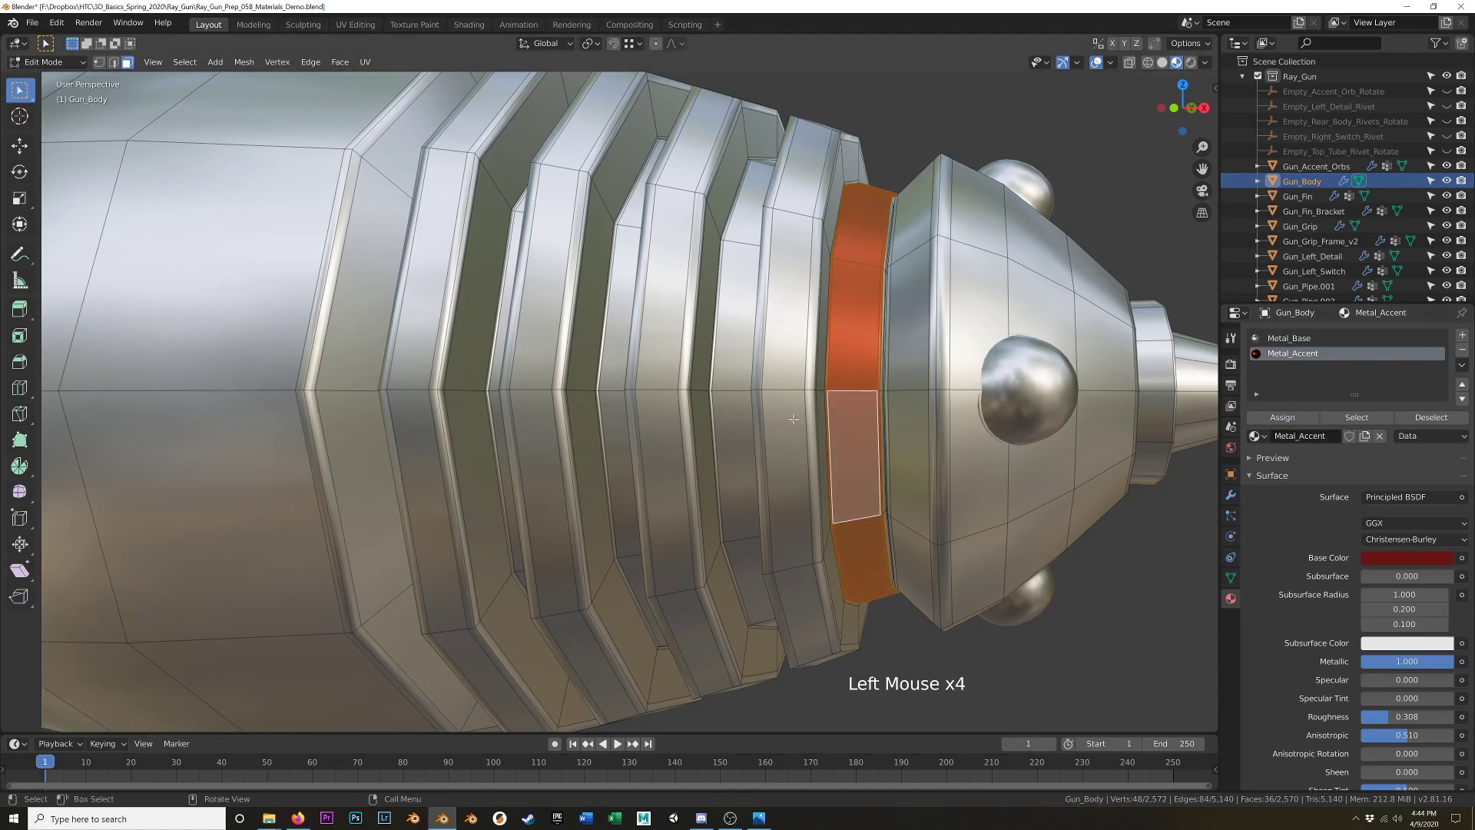
Select the four recessed face loops between the front ribs of the gun body, behind the red band.
{"action": "middle_click_drag", "start_coordinate": [852, 367], "coordinate": [803, 363]}
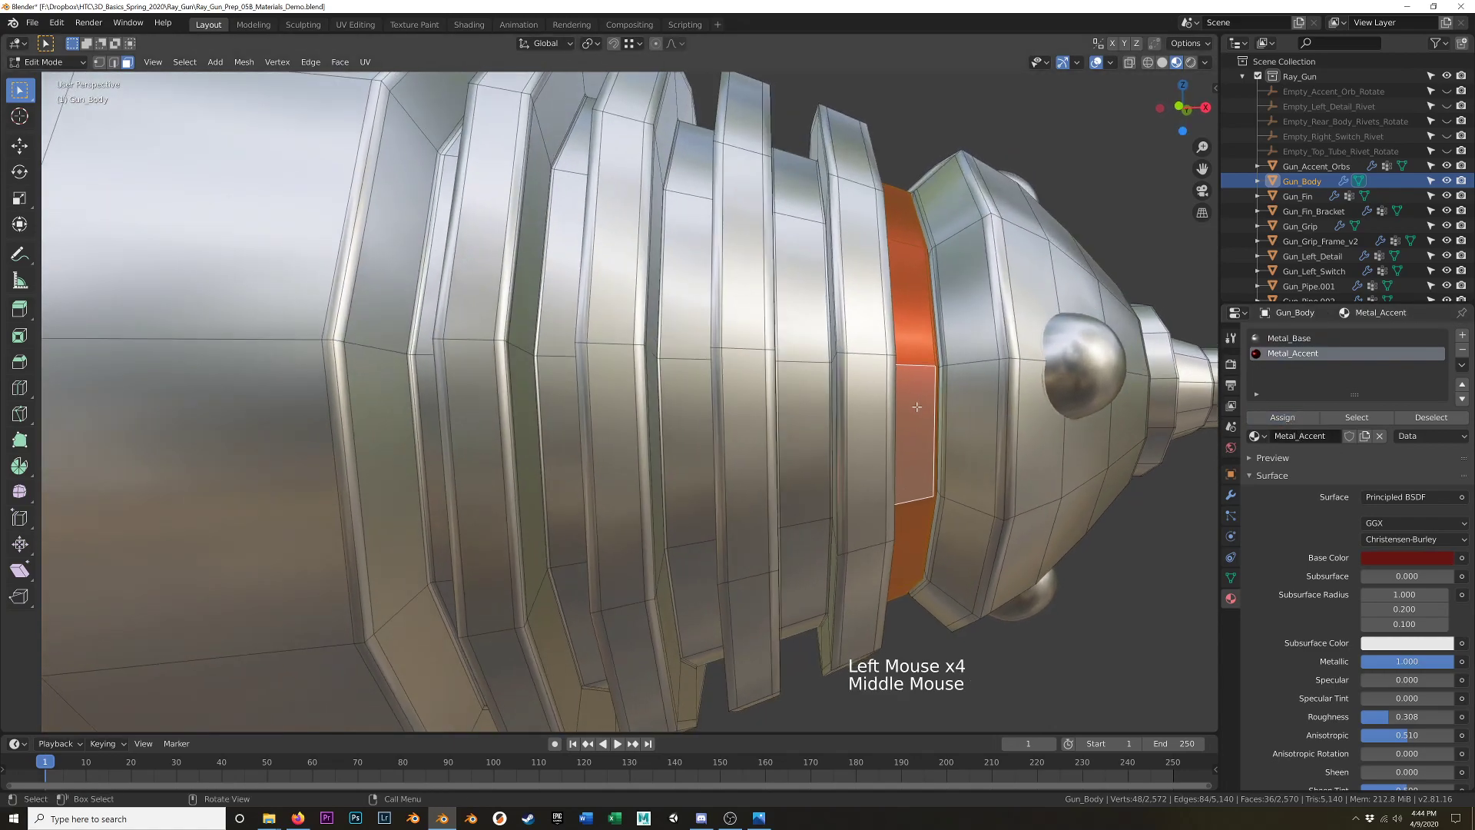
{"action": "left_click", "coordinate": [803, 362], "text": "alt"}
{"action": "left_click", "coordinate": [803, 363], "text": "alt"}
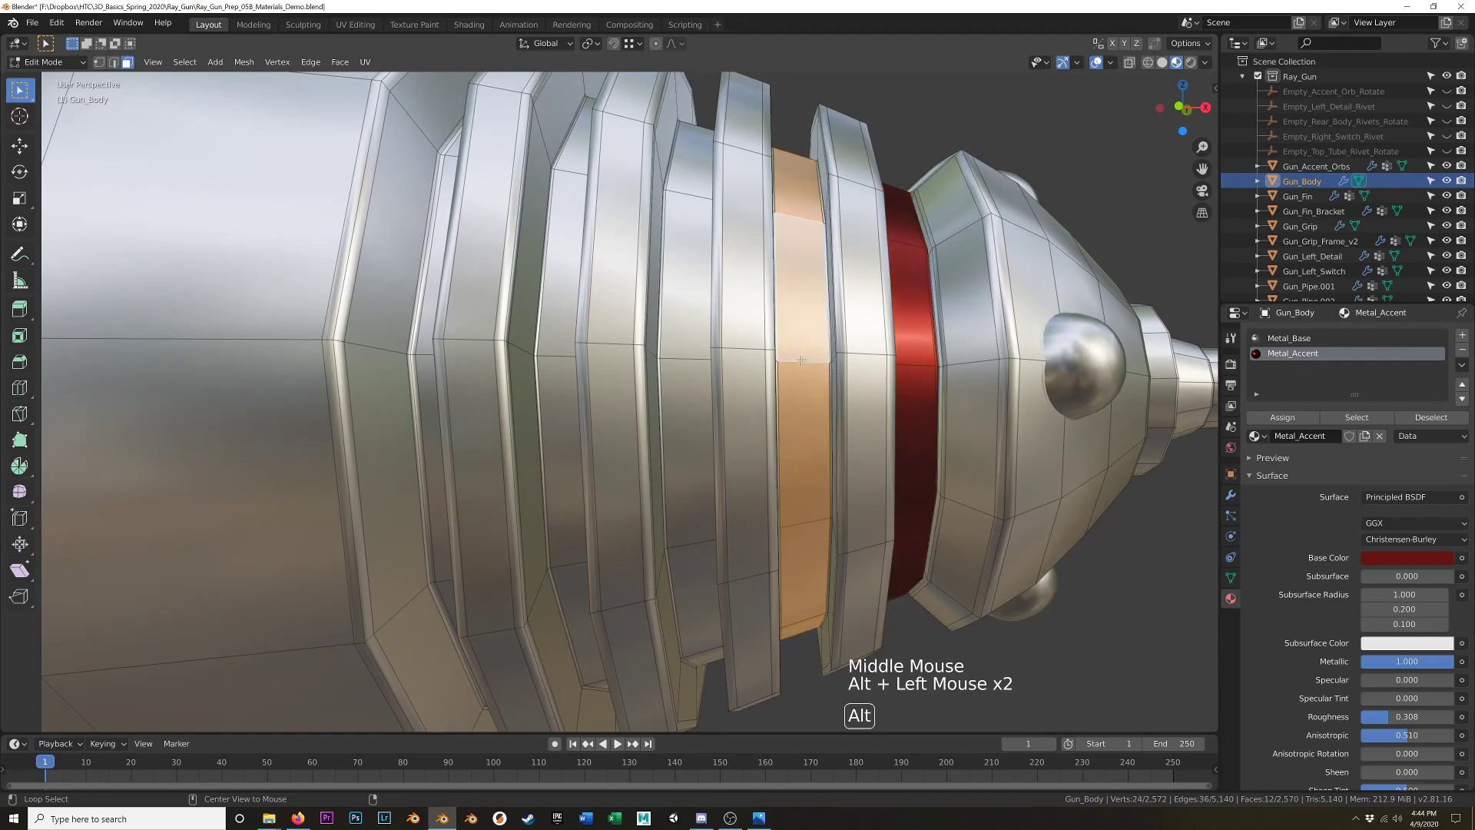
{"action": "left_click", "coordinate": [692, 354], "text": "alt+shift"}
{"action": "left_click", "coordinate": [577, 351], "text": "alt+shift"}
{"action": "left_click", "coordinate": [435, 353], "text": "alt+shift"}
Add the seven recessed face loops between the ribs at the tail of the gun body to the selection.
{"action": "scroll", "coordinate": [424, 355], "scroll_direction": "down", "scroll_amount": 3}
{"action": "scroll", "coordinate": [424, 355], "scroll_direction": "down", "scroll_amount": 1}
{"action": "middle_click_drag", "start_coordinate": [424, 355], "coordinate": [561, 411], "text": "shift"}
{"action": "scroll", "coordinate": [550, 401], "scroll_direction": "up", "scroll_amount": 1}
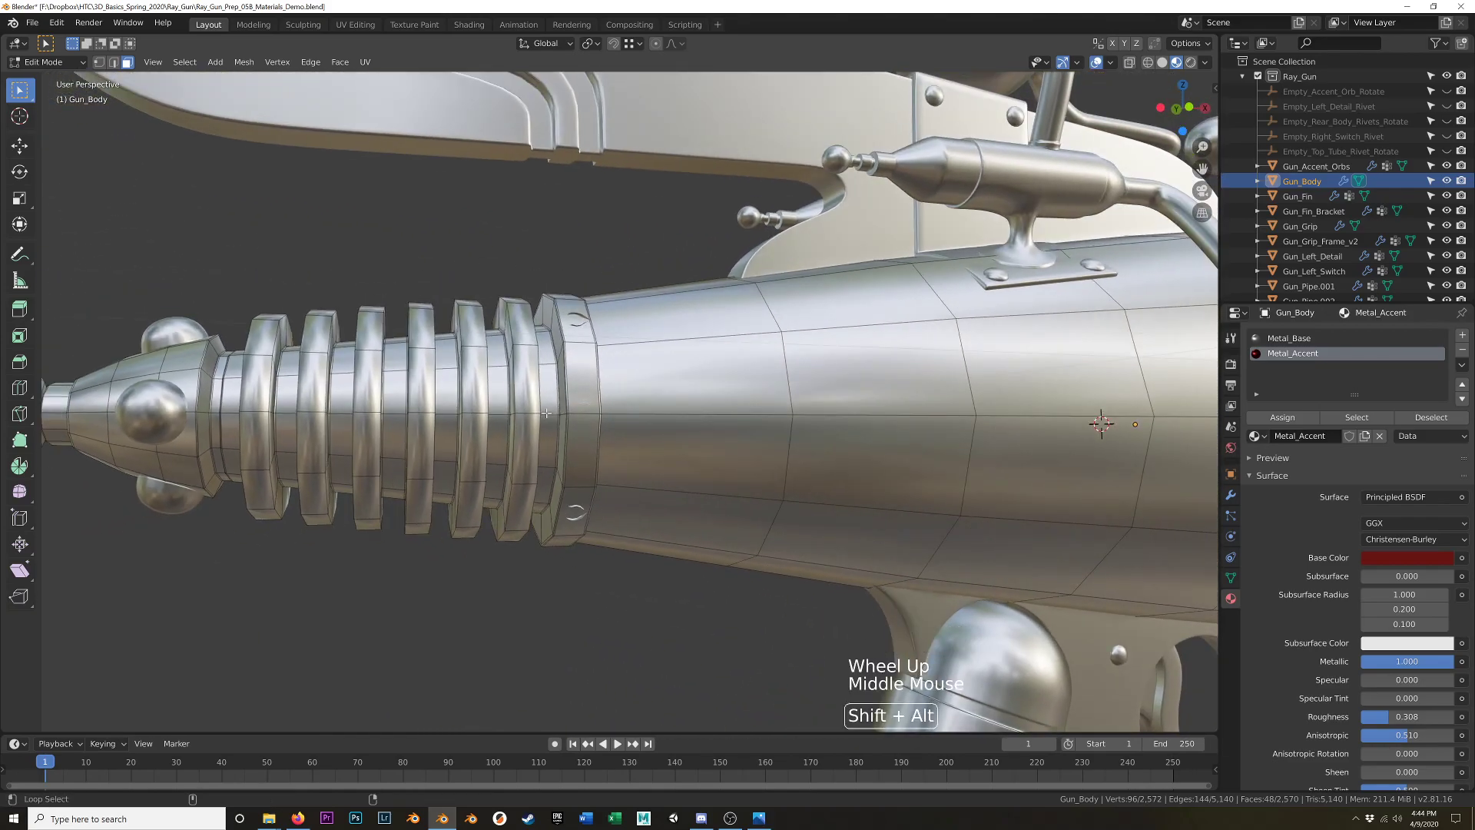
{"action": "left_click", "coordinate": [546, 413], "text": "alt+shift"}
{"action": "left_click", "coordinate": [500, 414], "text": "alt+shift"}
{"action": "left_click", "coordinate": [441, 422], "text": "alt+shift"}
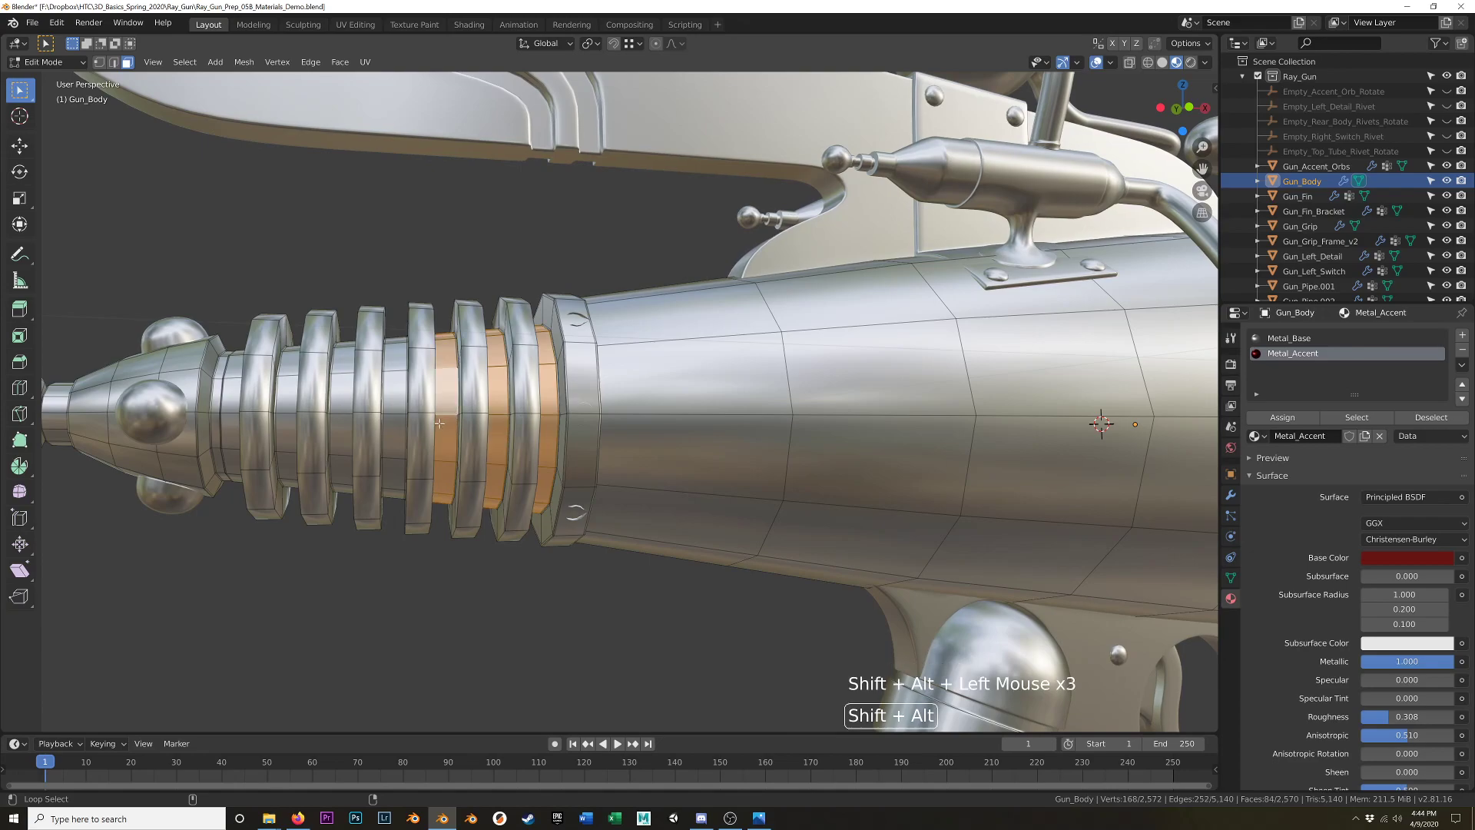
{"action": "left_click", "coordinate": [392, 414], "text": "alt+shift"}
{"action": "left_click", "coordinate": [340, 412], "text": "alt+shift"}
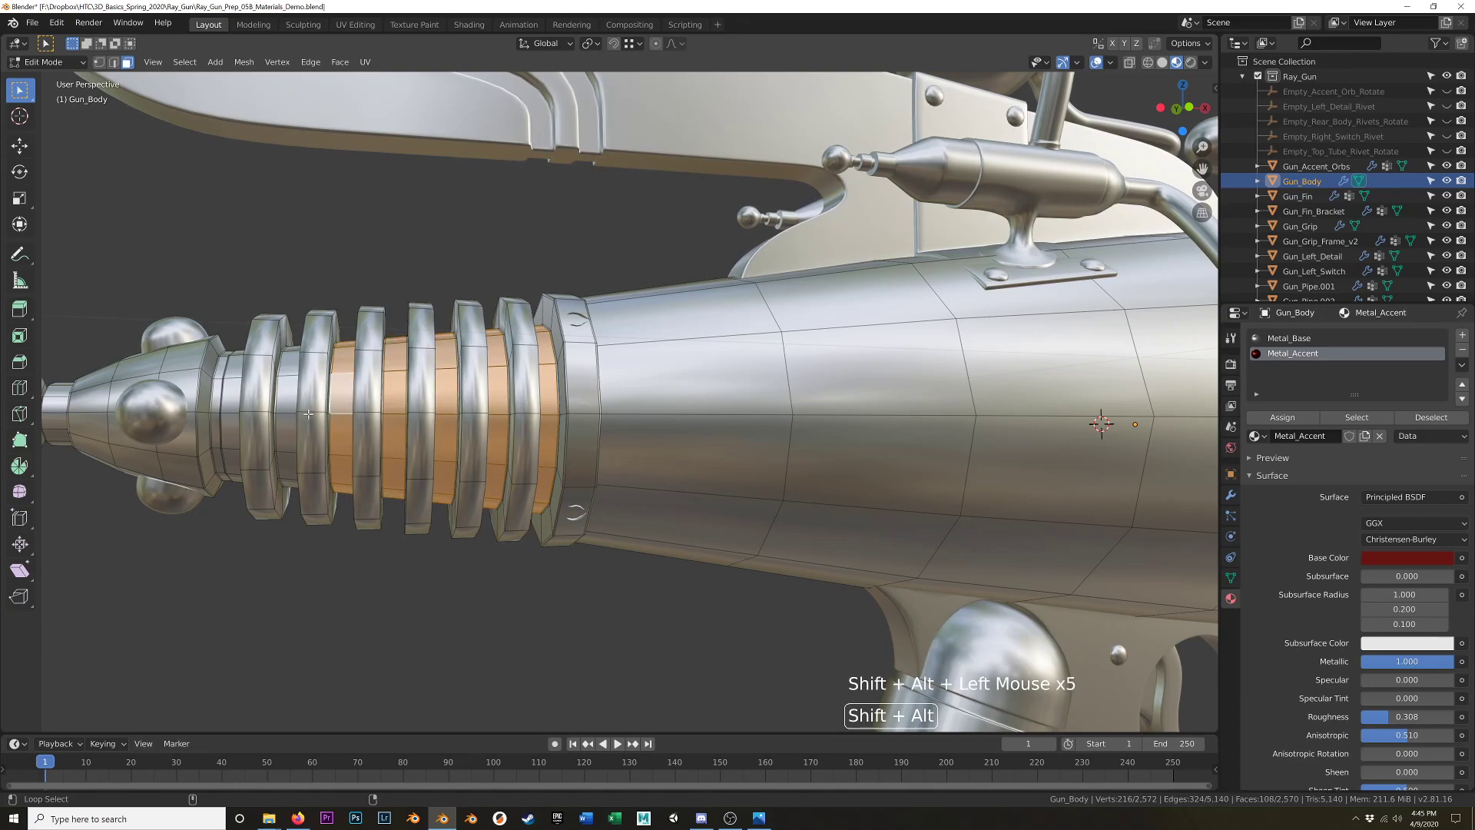
{"action": "left_click", "coordinate": [288, 414], "text": "alt+shift"}
{"action": "left_click", "coordinate": [230, 411], "text": "alt+shift"}
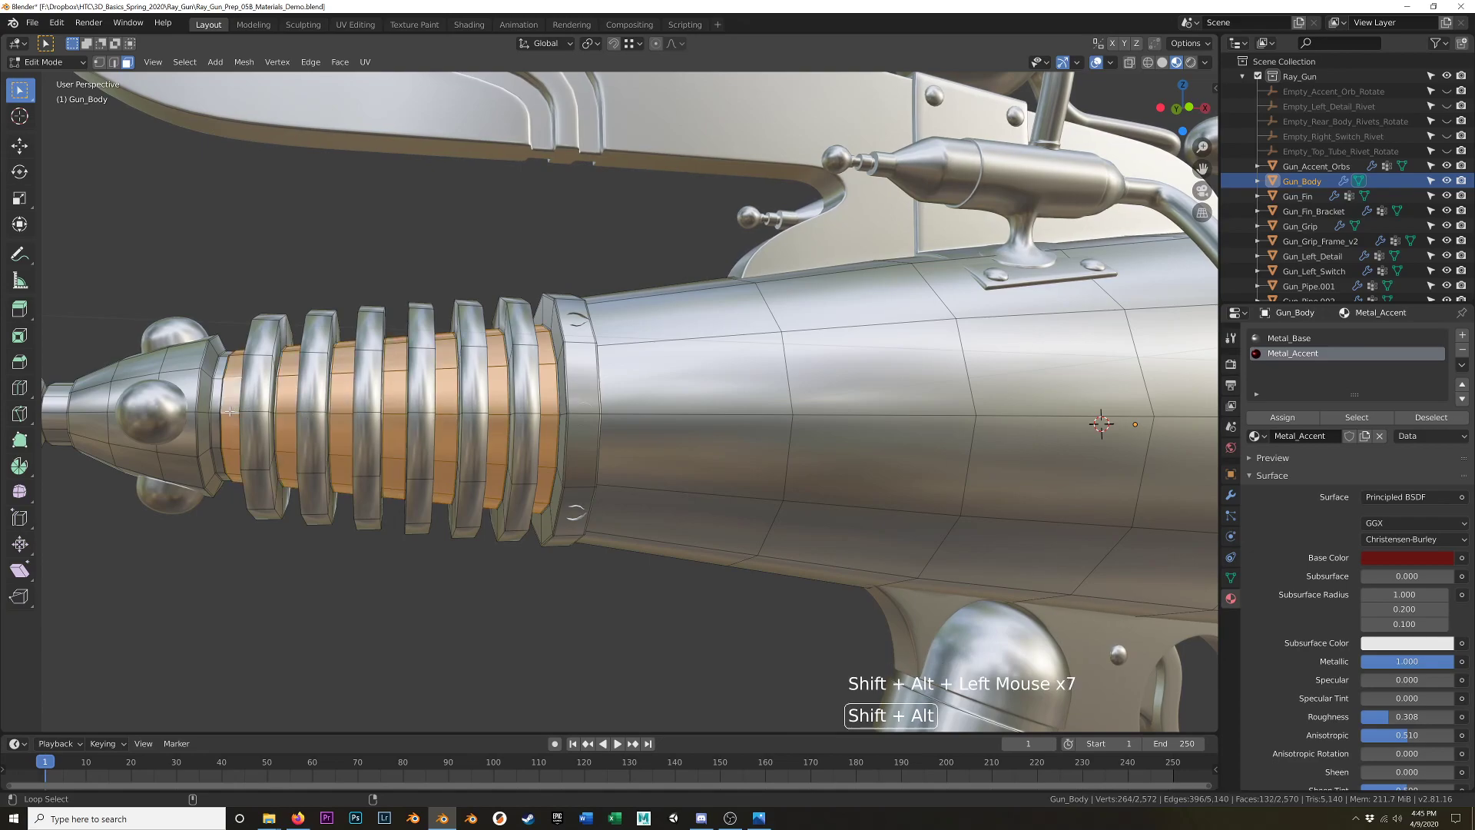
Grow the rib gap selection by one step, assign Metal_Accent to it and return to Object Mode.
{"action": "key", "text": "ctrl+KP_Add"}
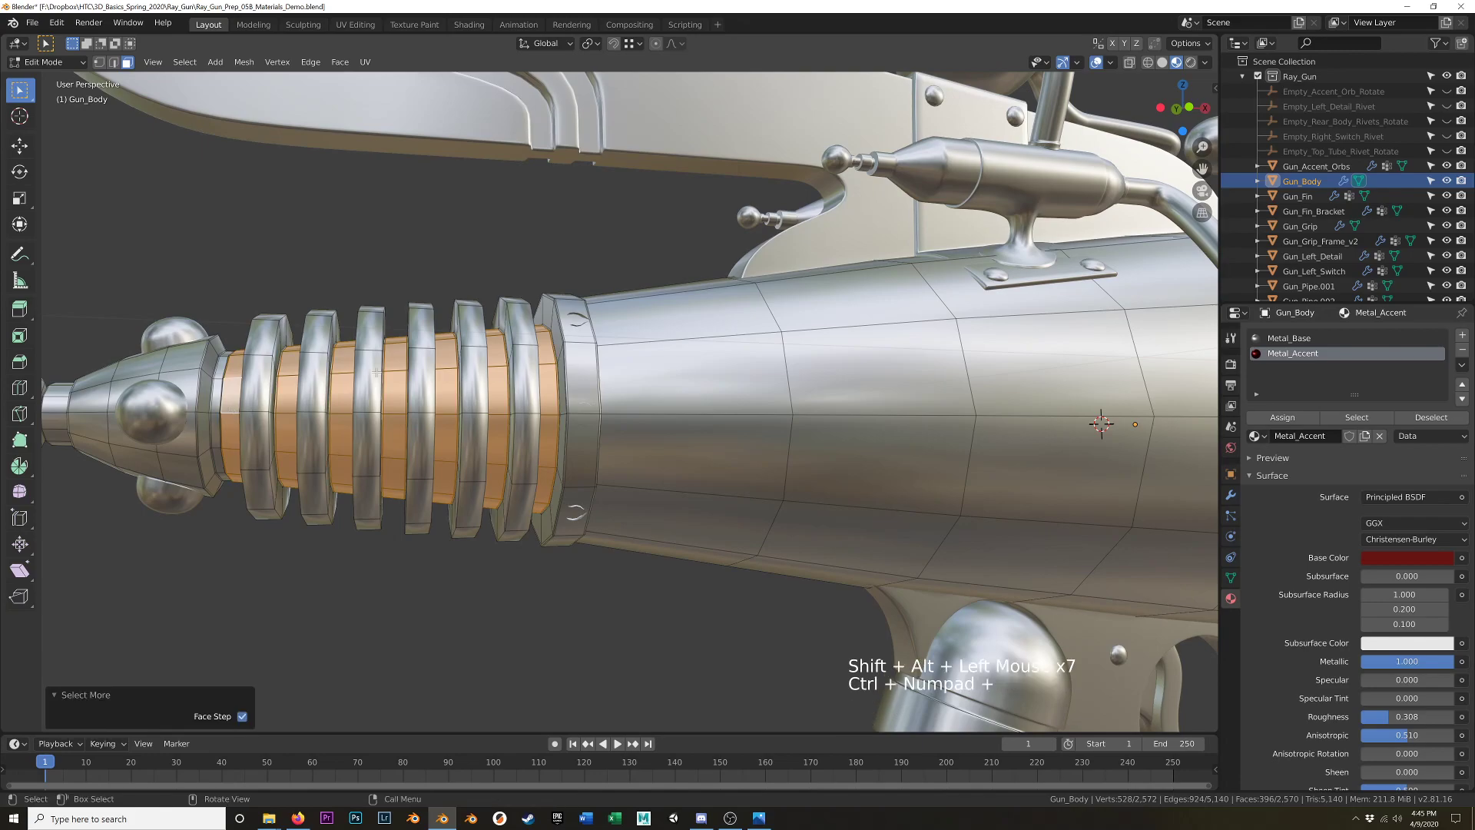
{"action": "left_click", "coordinate": [1282, 417]}
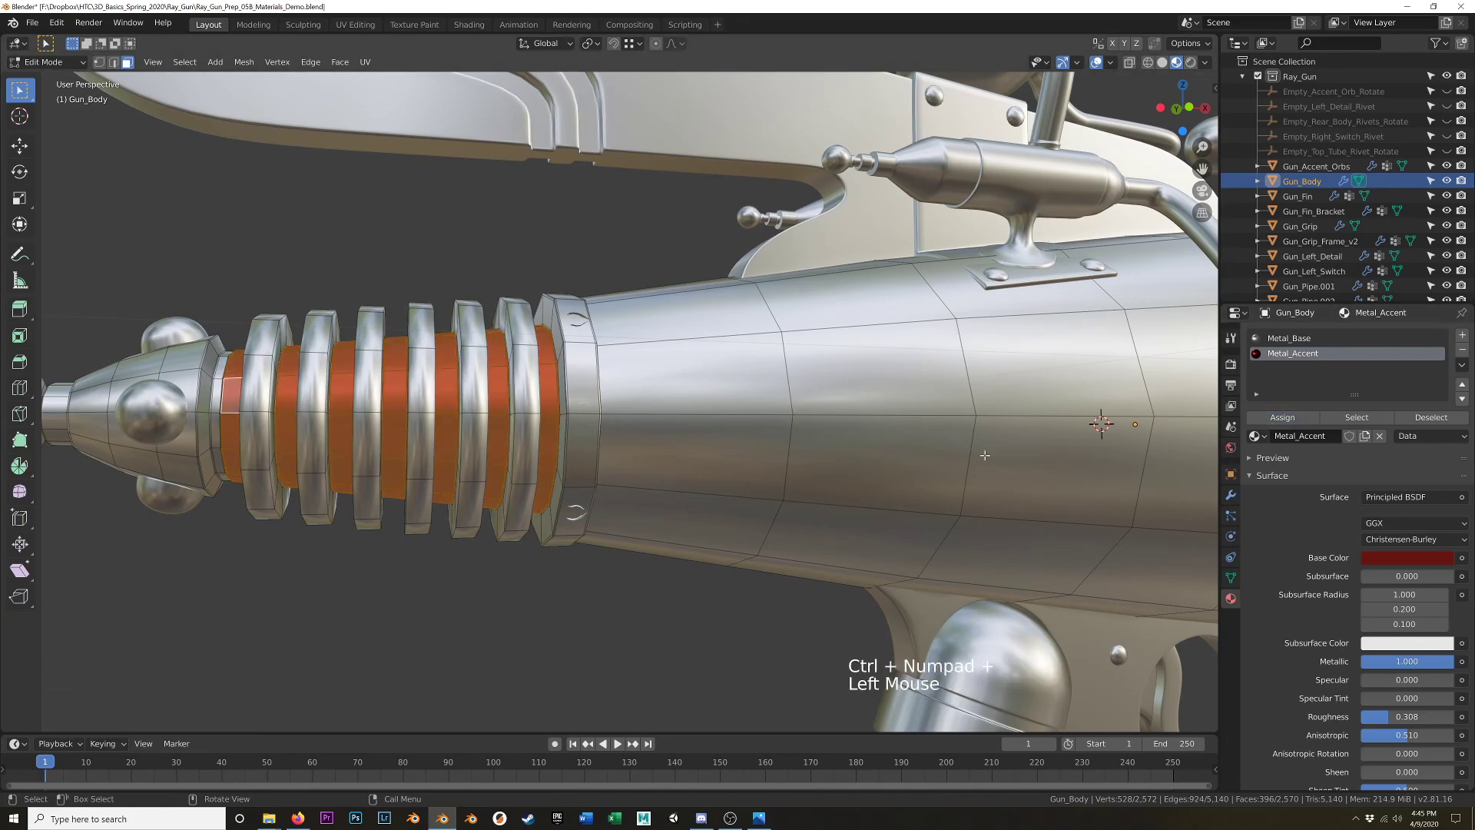
{"action": "left_click", "coordinate": [644, 548]}
{"action": "scroll", "coordinate": [735, 543], "scroll_direction": "down", "scroll_amount": 4}
{"action": "middle_click_drag", "start_coordinate": [736, 543], "coordinate": [933, 492]}
{"action": "left_click", "coordinate": [842, 487]}
{"action": "key", "text": "Tab"}
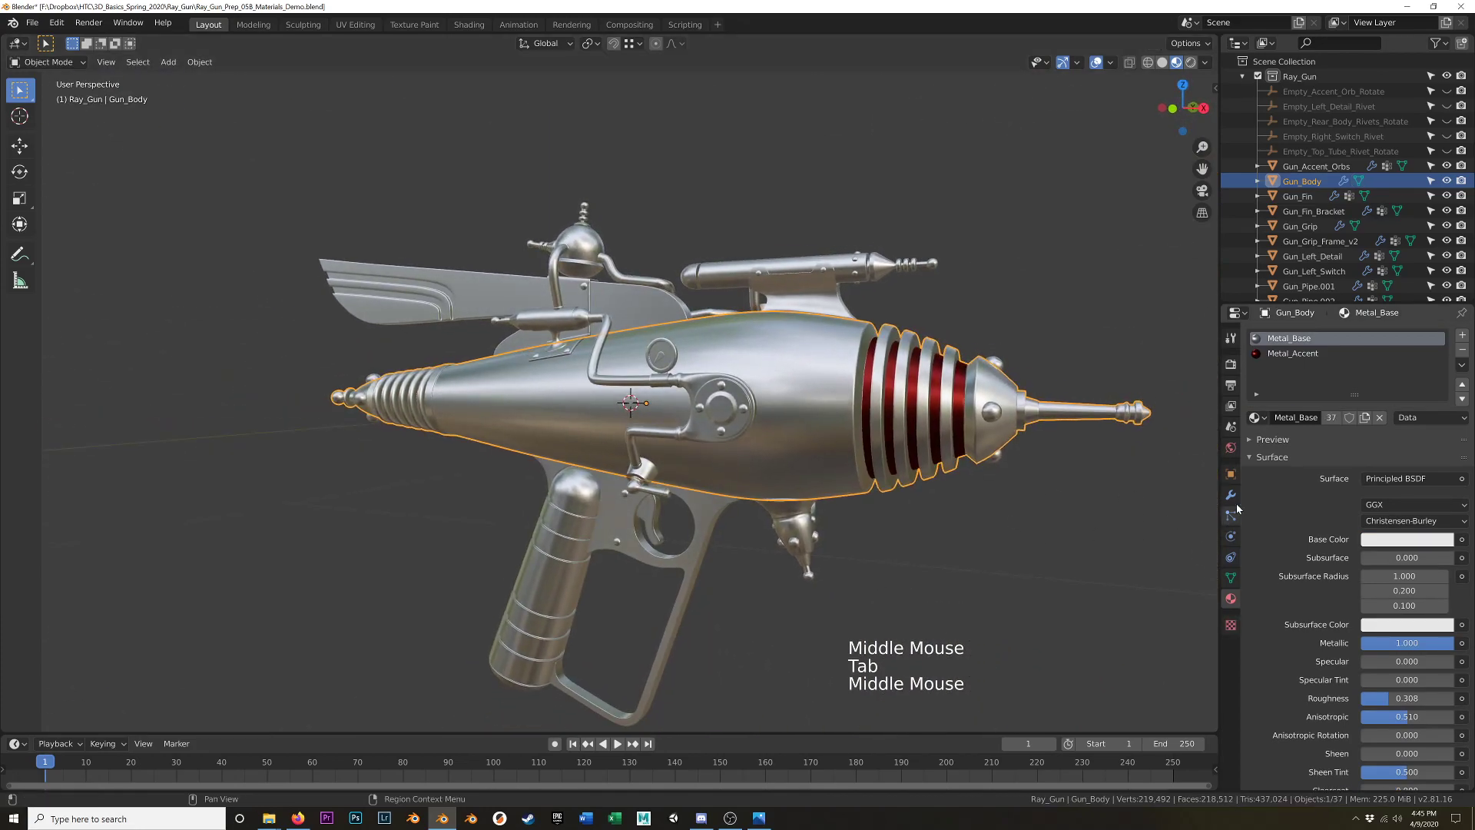
Make Metal_Accent the active material slot of the gun body and bring its surface settings into view.
{"action": "left_click", "coordinate": [1300, 358]}
{"action": "scroll", "coordinate": [1291, 517], "scroll_direction": "down", "scroll_amount": 1}
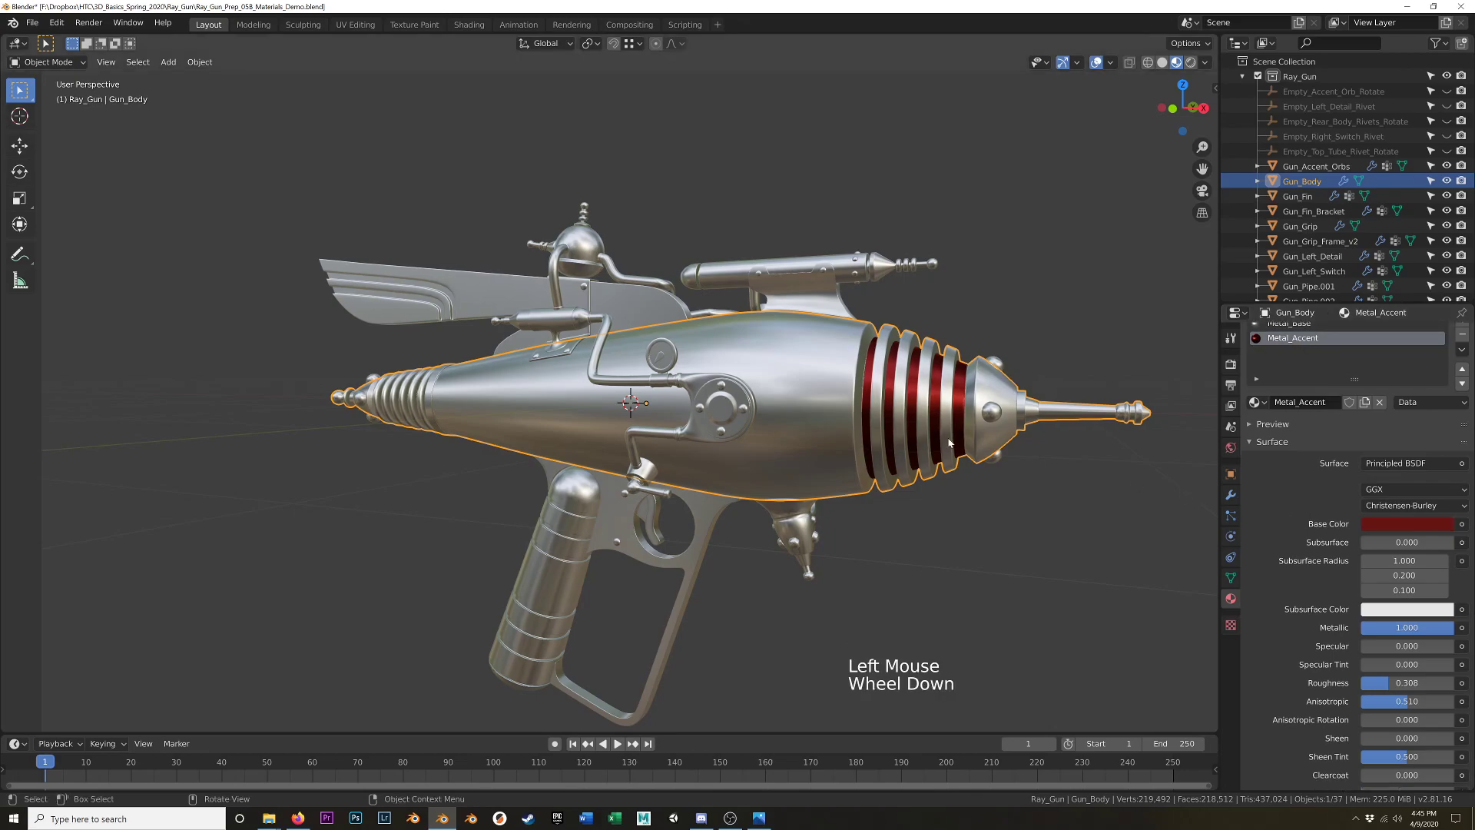
{"action": "scroll", "coordinate": [979, 460], "scroll_direction": "up", "scroll_amount": 1}
{"action": "middle_click_drag", "start_coordinate": [979, 460], "coordinate": [1022, 472]}
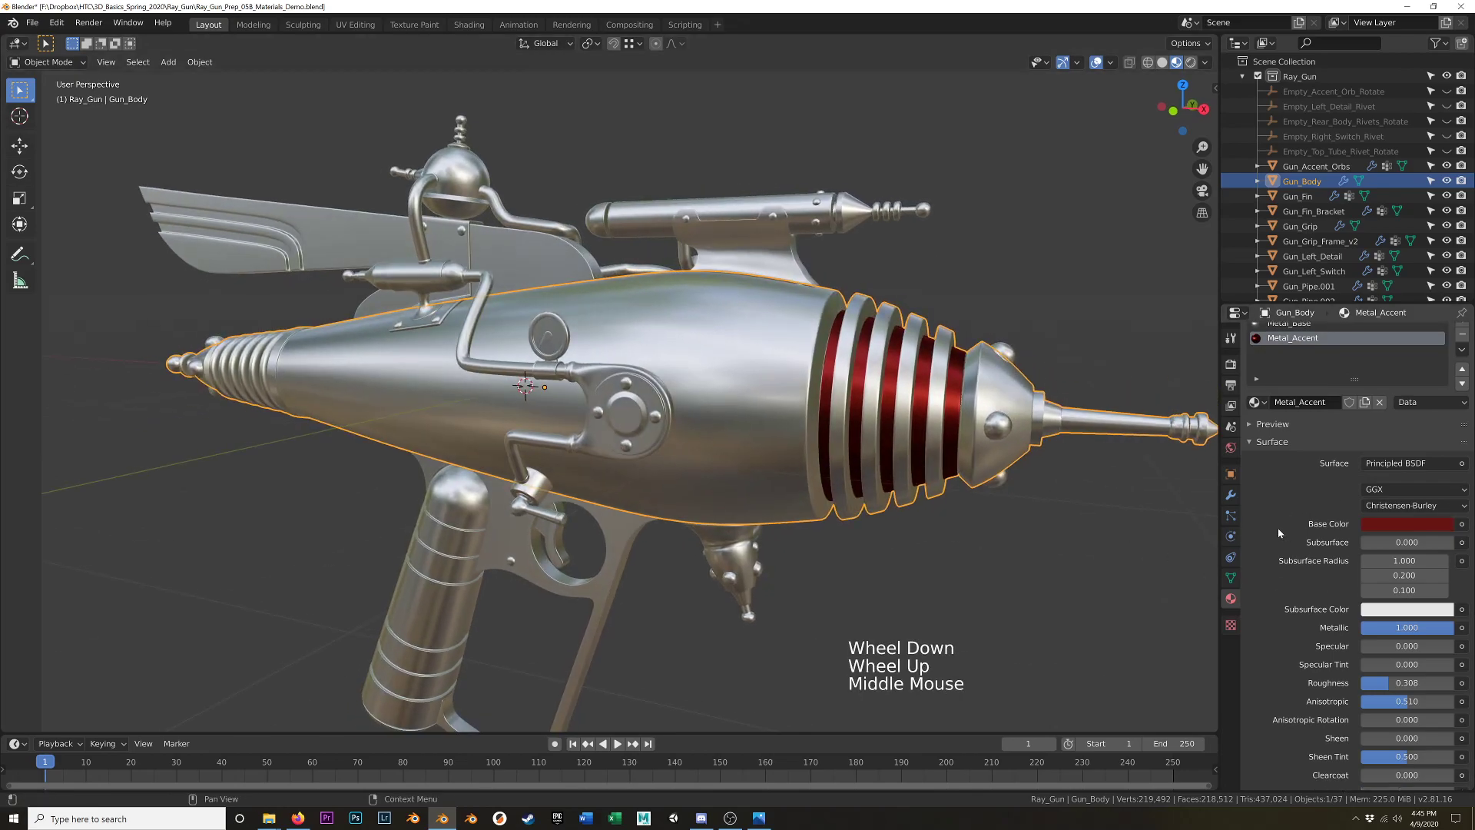
{"action": "scroll", "coordinate": [1277, 527], "scroll_direction": "up", "scroll_amount": 1}
{"action": "scroll", "coordinate": [1279, 528], "scroll_direction": "down", "scroll_amount": 4}
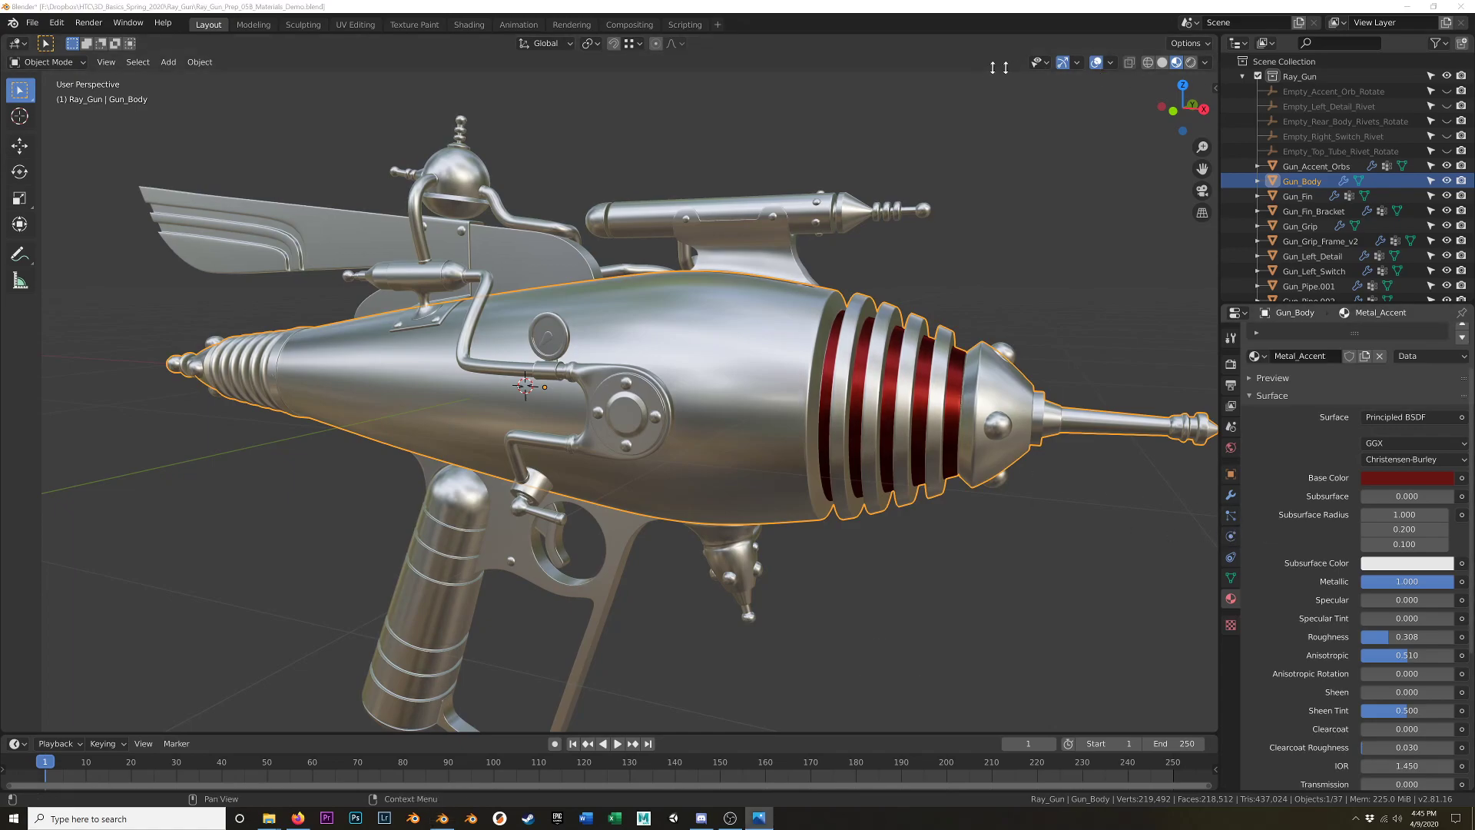
Bring up the reference photo and examine the red bands behind the nose cone up close.
{"action": "left_click_drag", "start_coordinate": [1474, 95], "coordinate": [757, 76]}
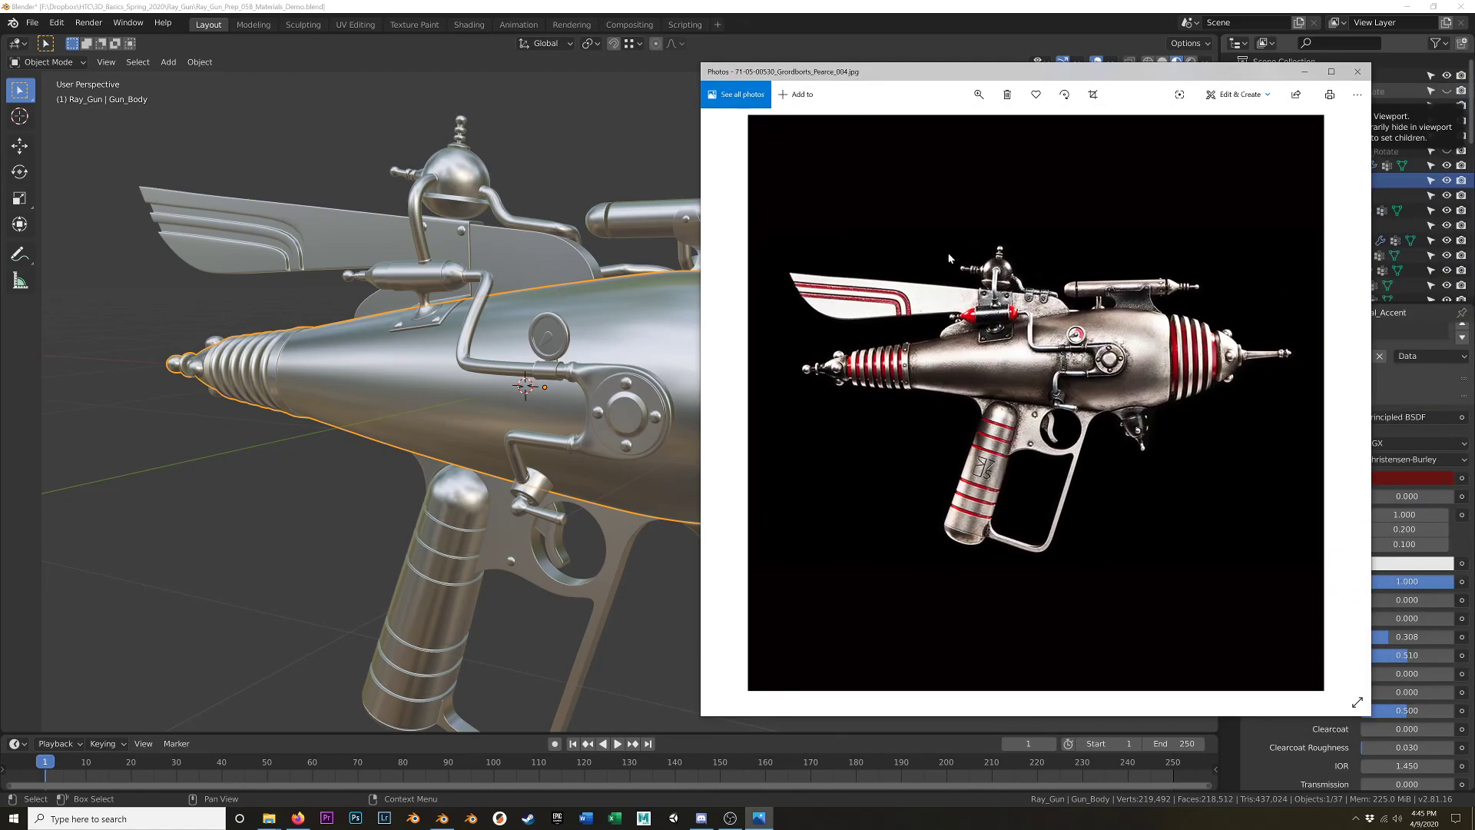
{"action": "left_click", "coordinate": [978, 94]}
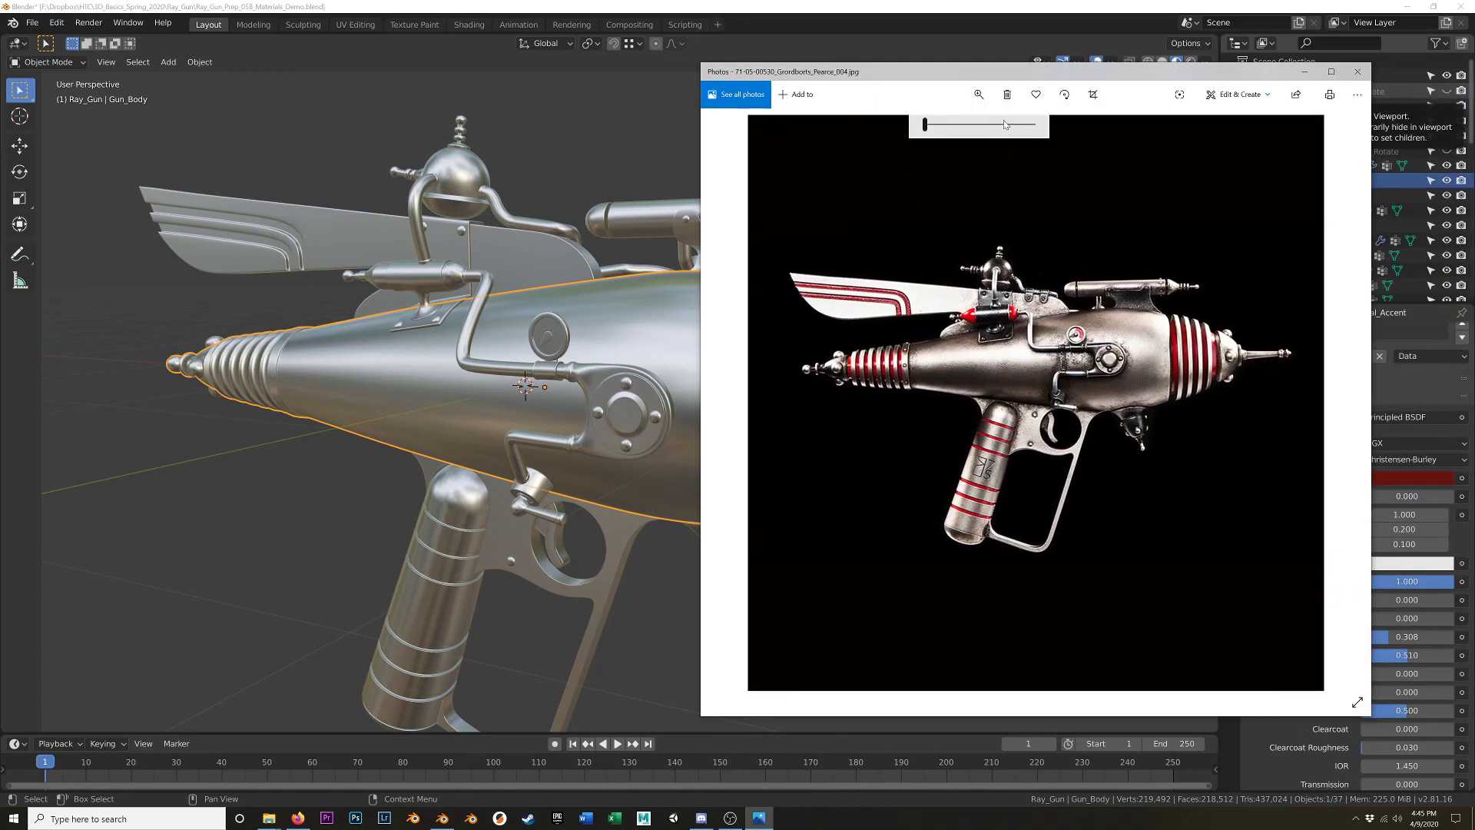
{"action": "left_click_drag", "start_coordinate": [925, 124], "coordinate": [1148, 135]}
{"action": "left_click_drag", "start_coordinate": [1267, 272], "coordinate": [879, 285]}
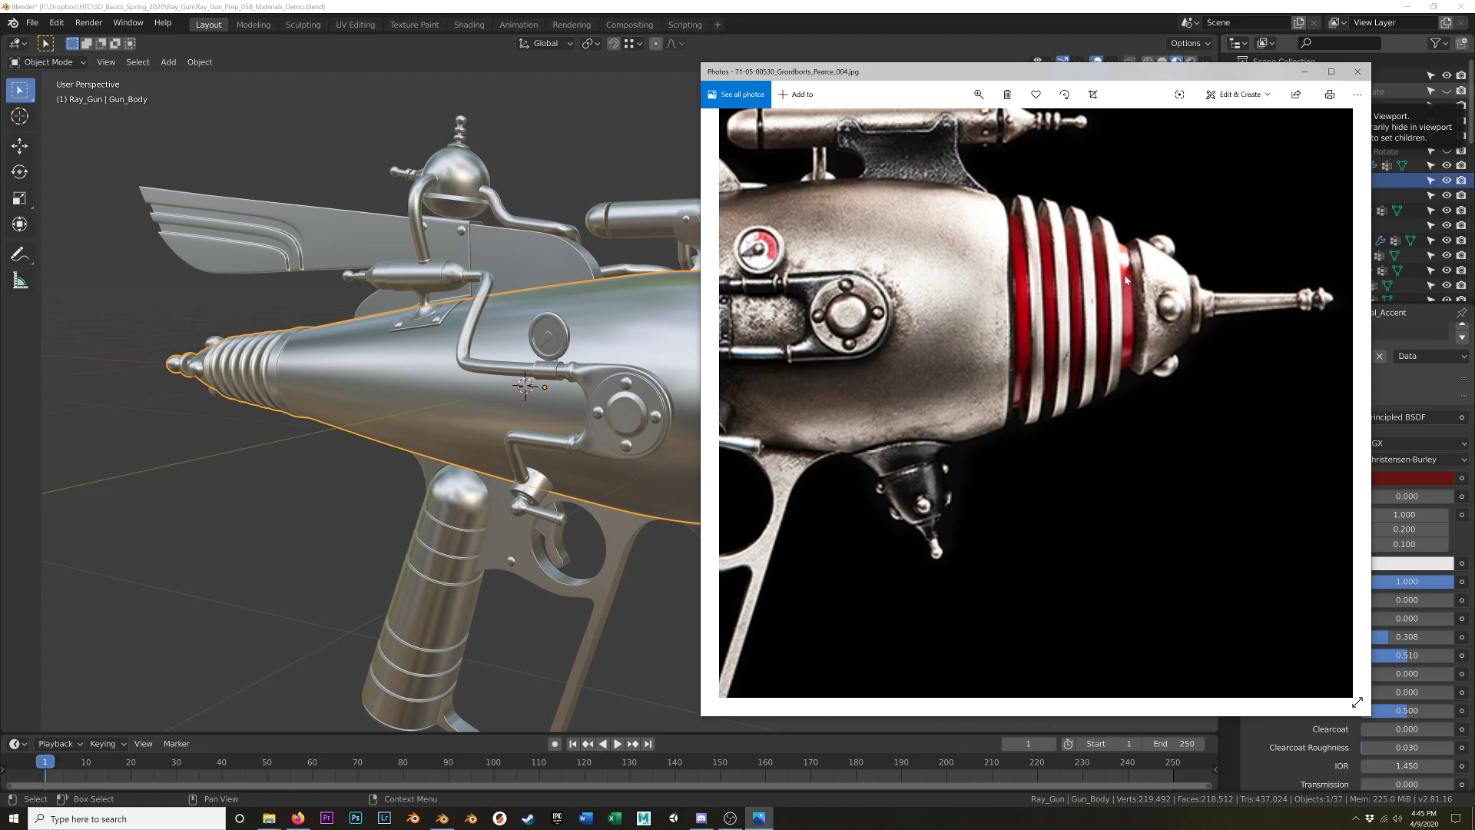
{"action": "left_click_drag", "start_coordinate": [875, 75], "coordinate": [1474, 261]}
Set Metal_Accent's Metallic to 0.671, Roughness to 0.158 and Anisotropic to 0.
{"action": "left_click_drag", "start_coordinate": [1408, 586], "coordinate": [1379, 586]}
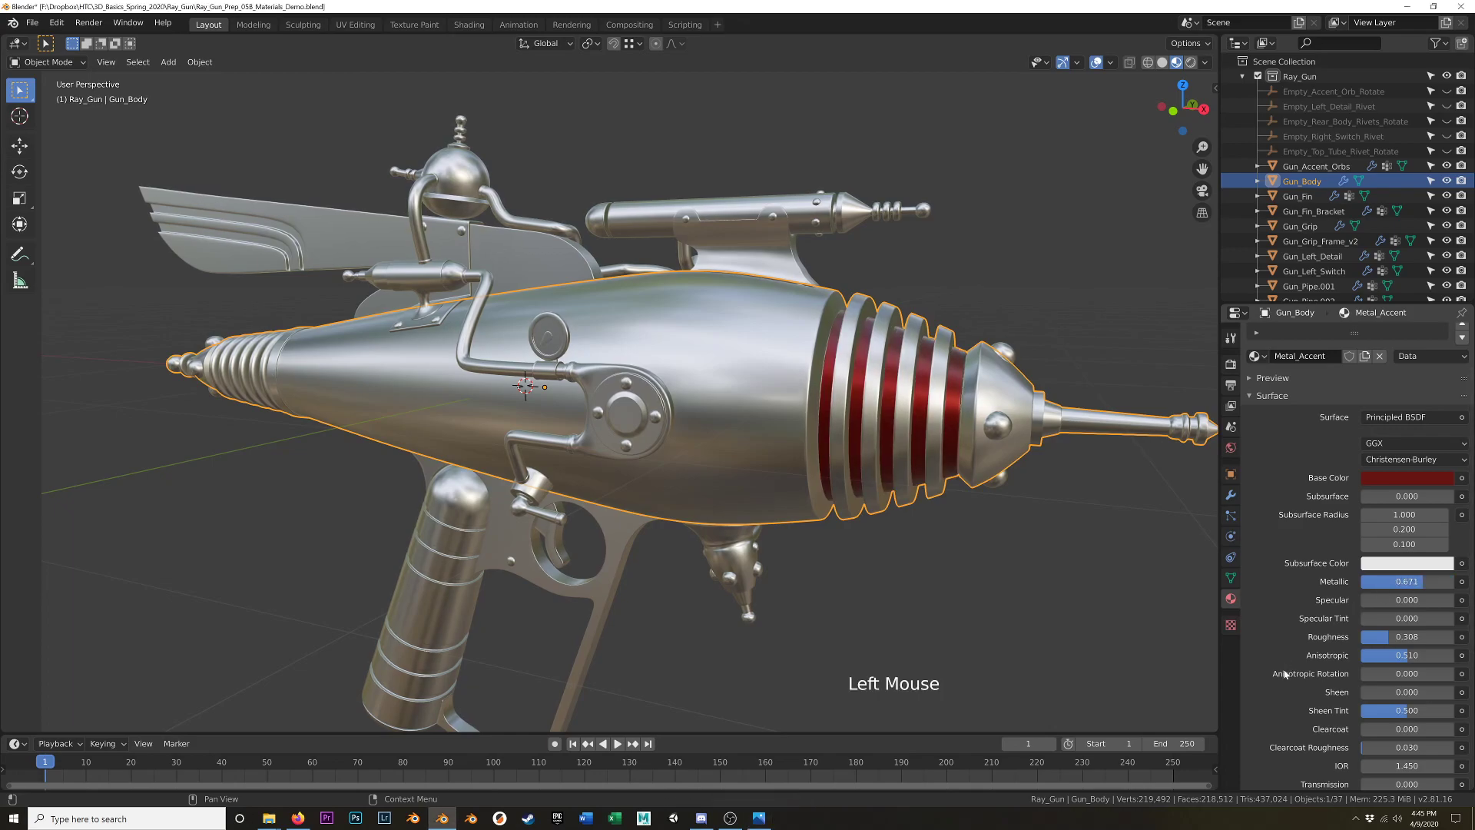
{"action": "scroll", "coordinate": [1379, 586], "scroll_direction": "down", "scroll_amount": 1}
{"action": "left_click_drag", "start_coordinate": [1380, 625], "coordinate": [1306, 624]}
{"action": "scroll", "coordinate": [1302, 624], "scroll_direction": "down", "scroll_amount": 1}
{"action": "scroll", "coordinate": [1306, 624], "scroll_direction": "down", "scroll_amount": 2}
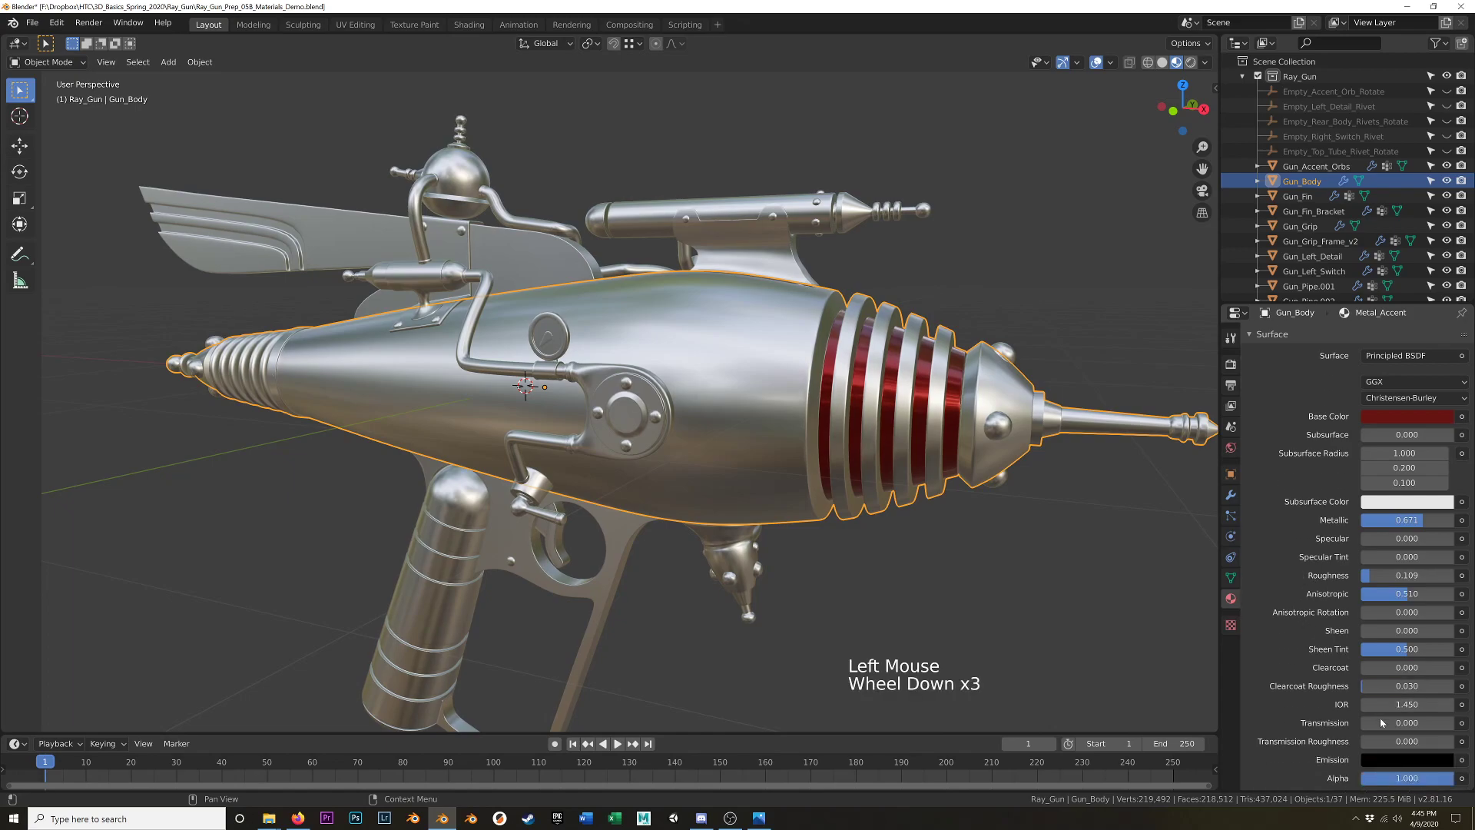
{"action": "left_click_drag", "start_coordinate": [1398, 599], "coordinate": [1352, 598]}
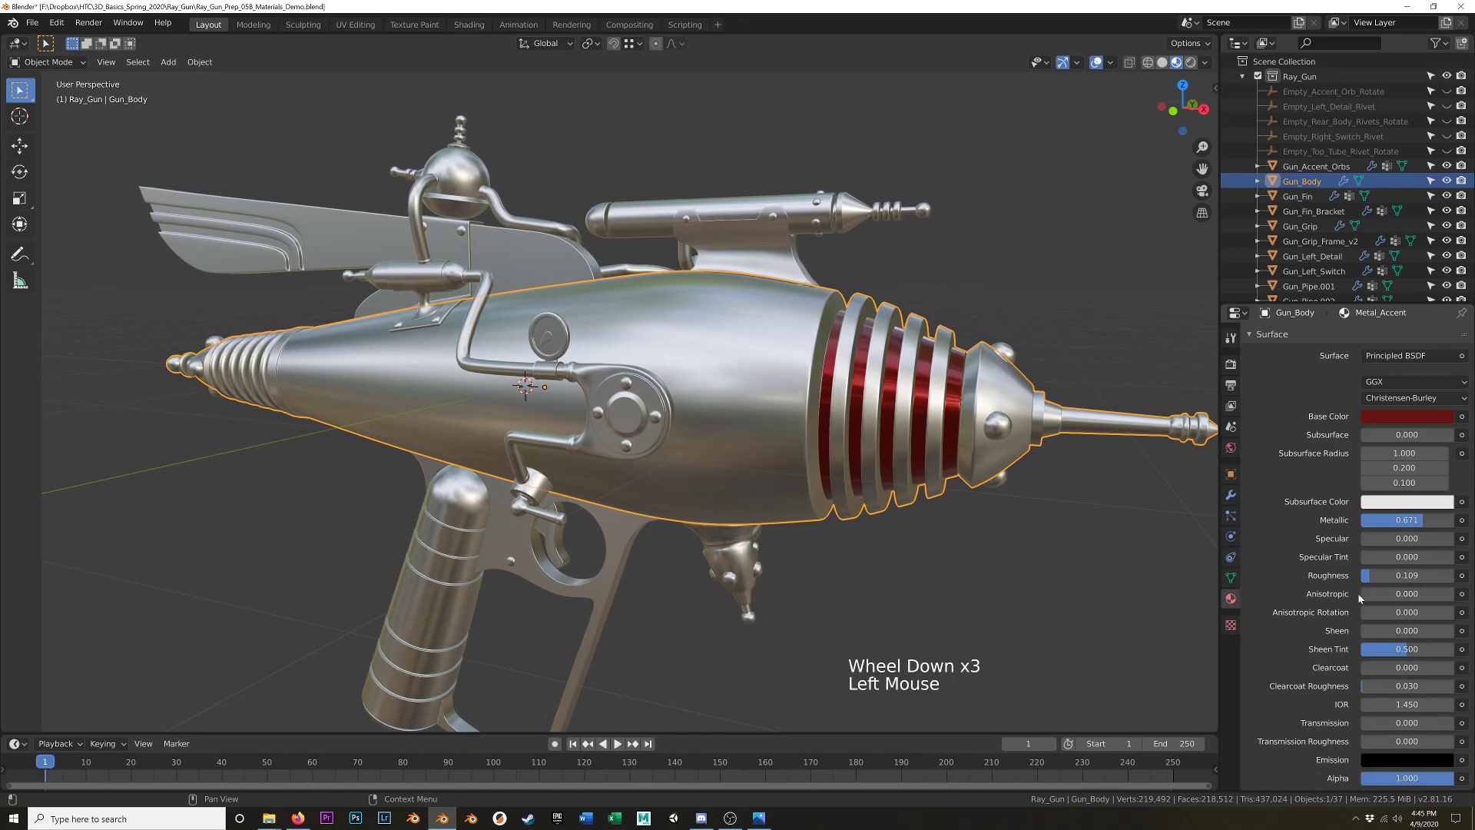
{"action": "double_click", "coordinate": [1365, 575]}
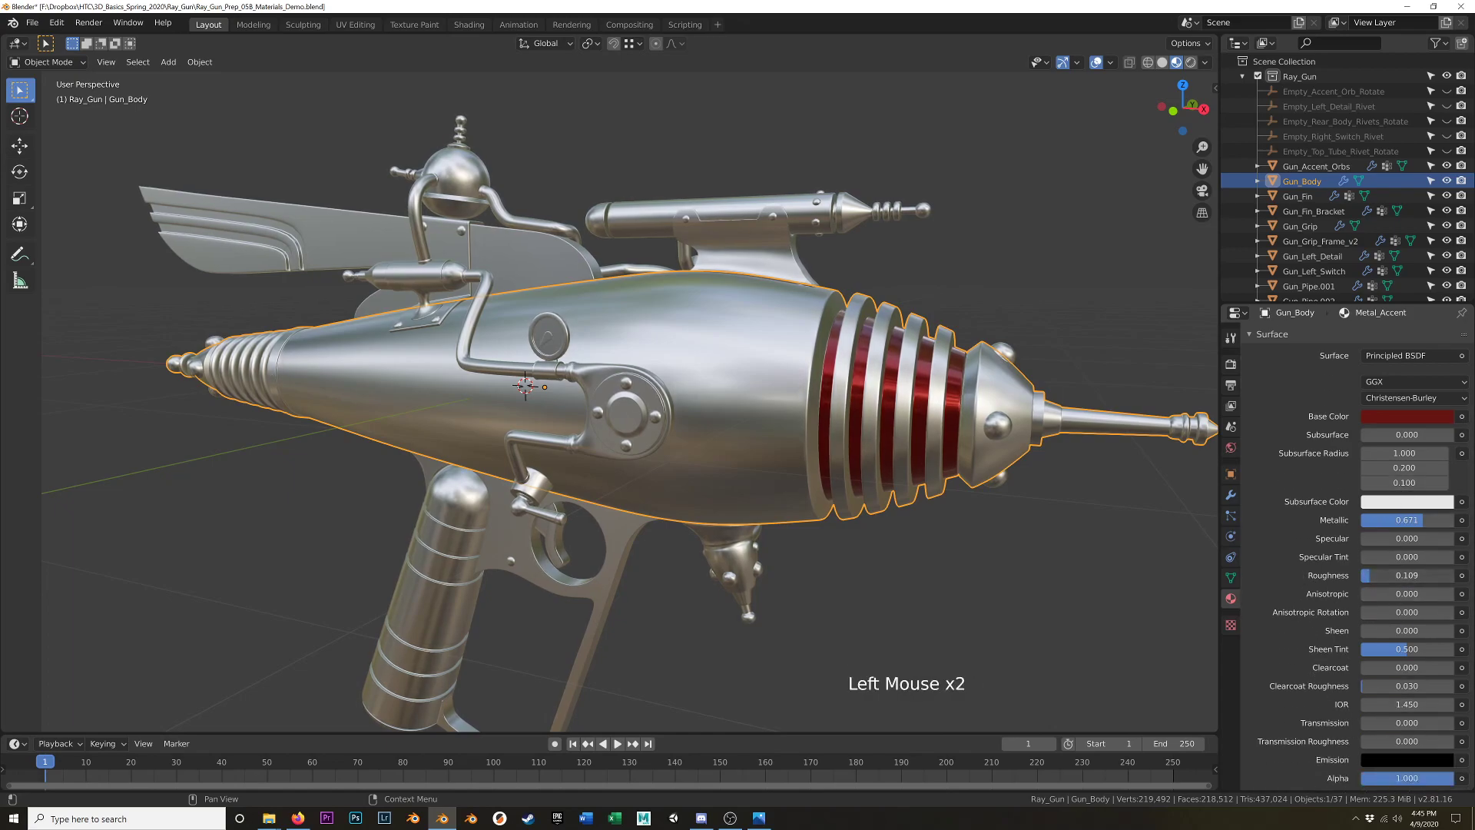
{"action": "left_click_drag", "start_coordinate": [1365, 576], "coordinate": [1366, 575]}
Examine the red bands on the gun body in Rendered shading and return to Material Preview.
{"action": "mouse_move", "coordinate": [1047, 517]}
{"action": "middle_mouse_down"}
{"action": "mouse_move", "coordinate": [1099, 448]}
{"action": "mouse_move", "coordinate": [1027, 487]}
{"action": "mouse_move", "coordinate": [1037, 553]}
{"action": "middle_mouse_up"}
{"action": "key", "text": "z"}
{"action": "middle_click_drag", "start_coordinate": [1033, 493], "coordinate": [1039, 504]}
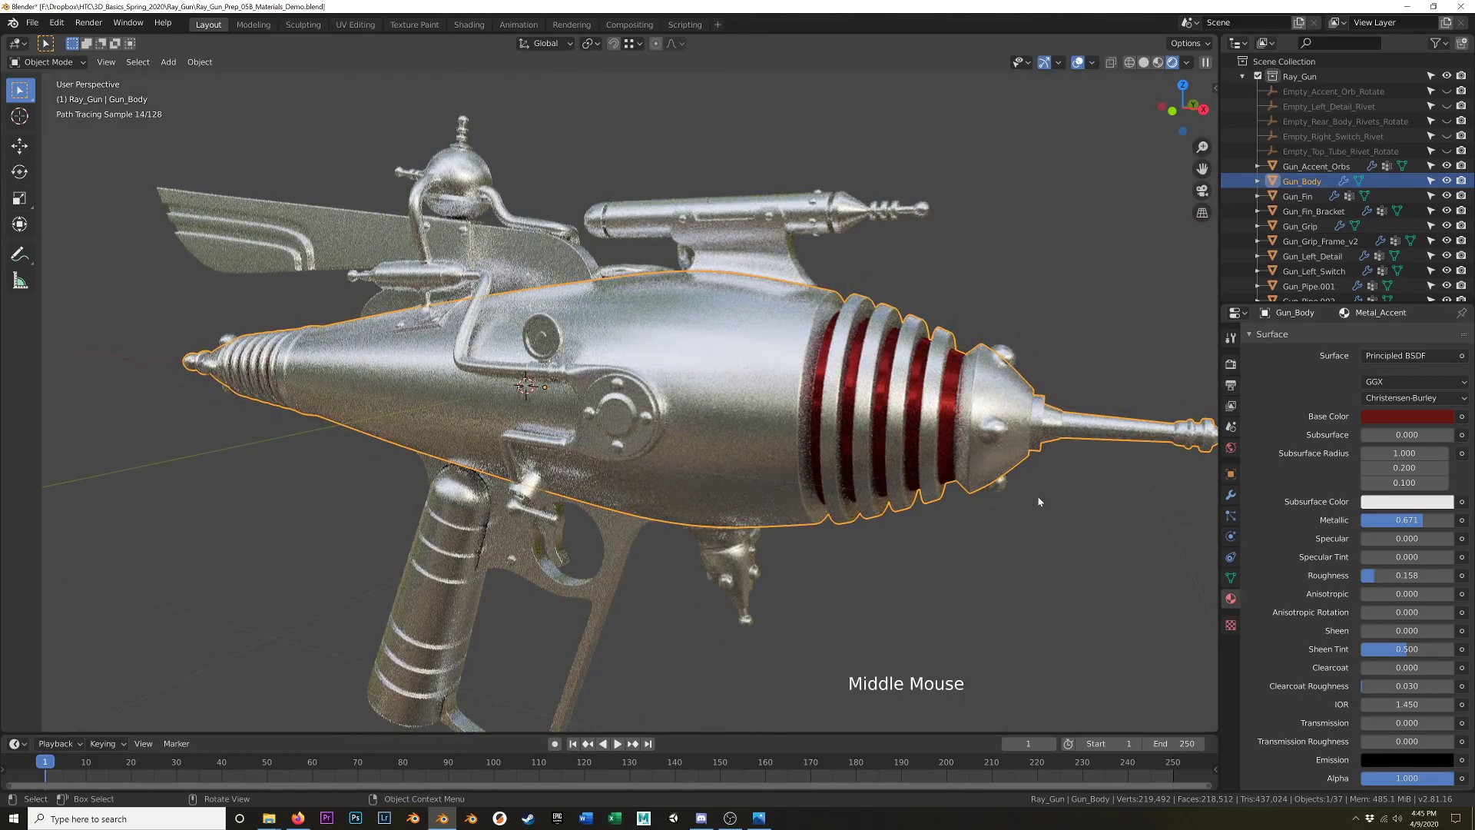
{"action": "middle_click_drag", "start_coordinate": [1014, 490], "coordinate": [1010, 471]}
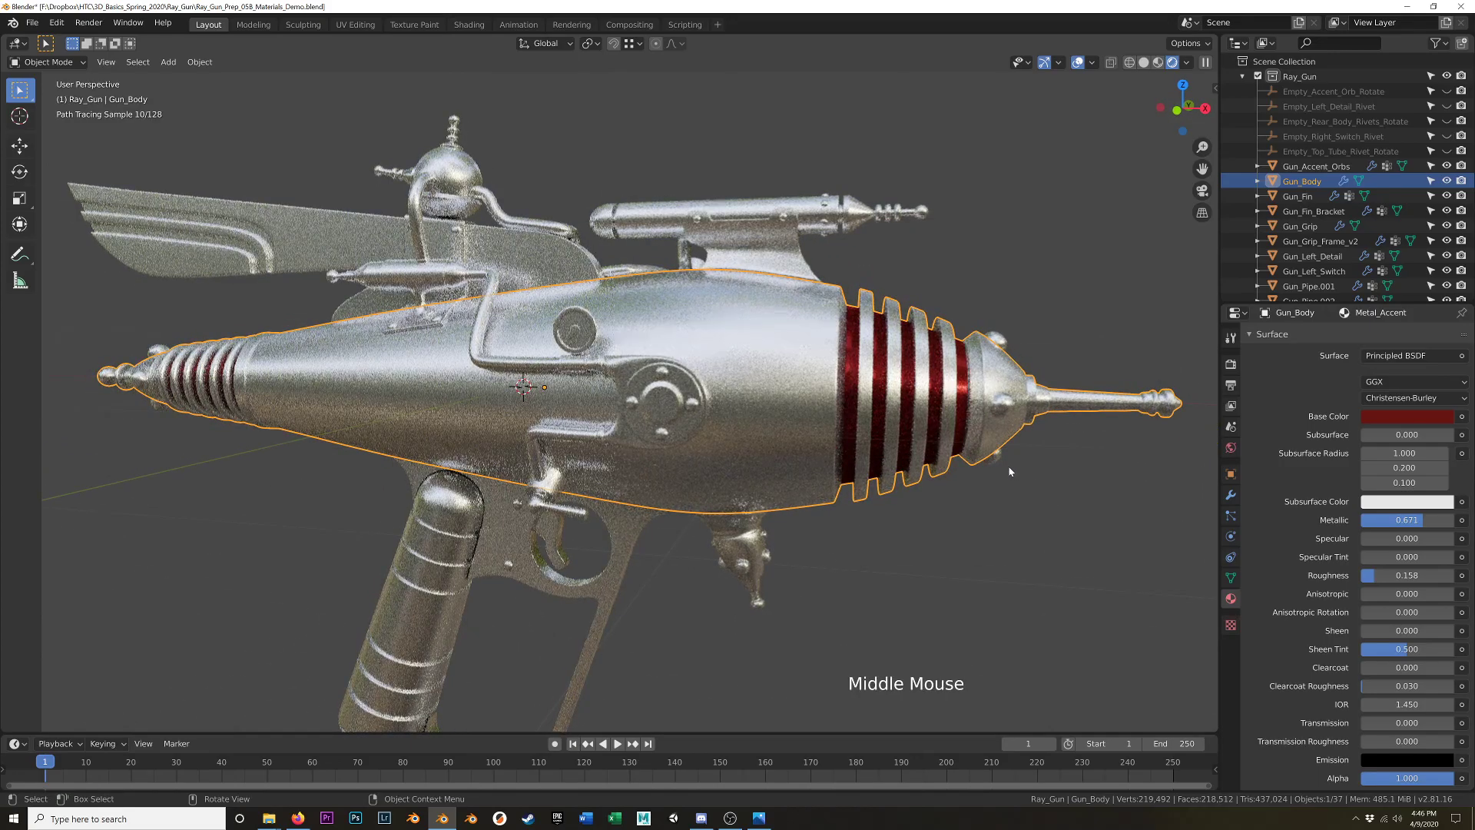
{"action": "key", "text": "Tab"}
{"action": "key", "text": "Tab"}
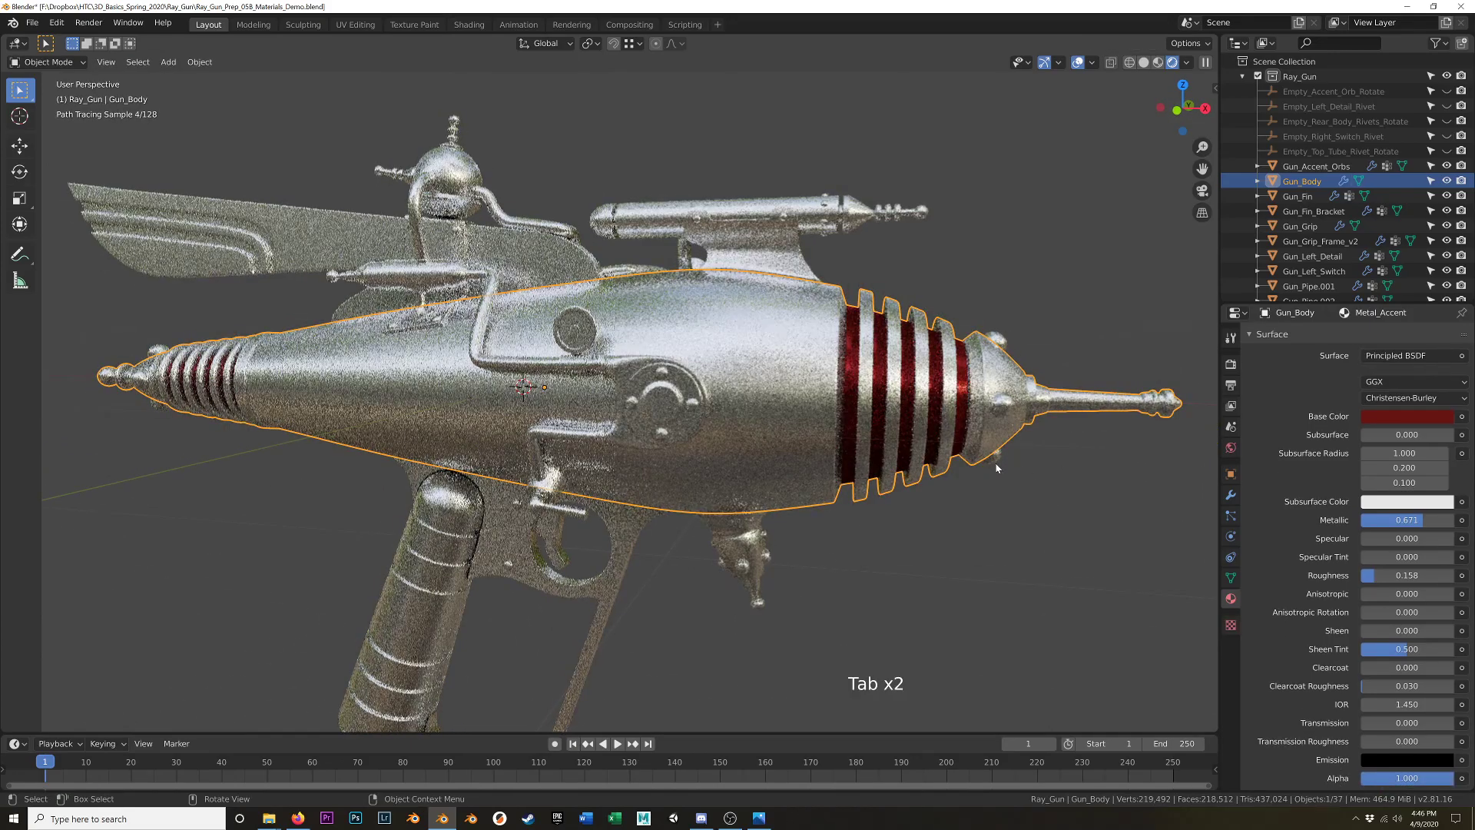
{"action": "key", "text": "z"}
{"action": "middle_click_drag", "start_coordinate": [894, 533], "coordinate": [1033, 485]}
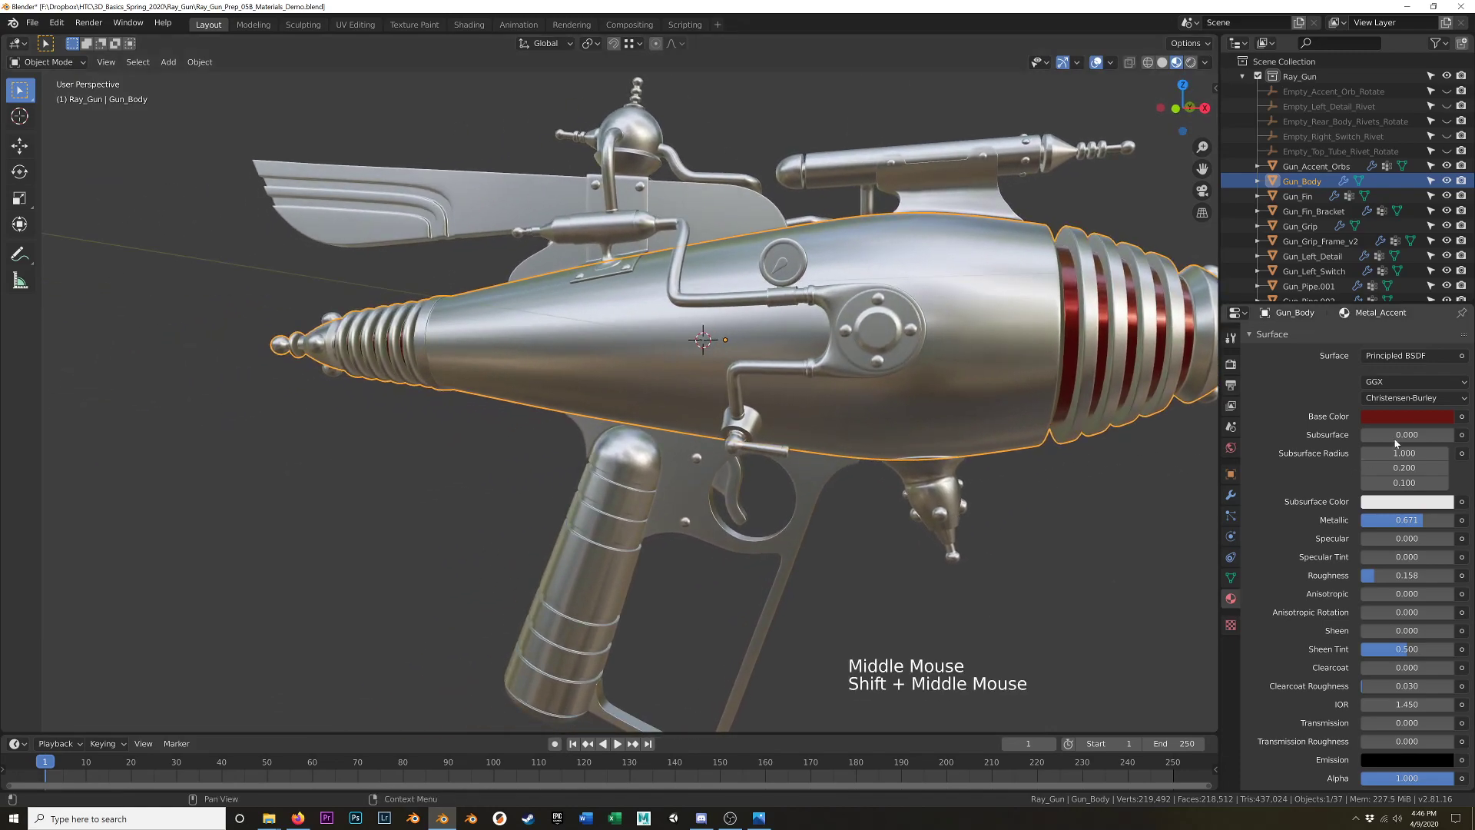
Bring up the reference photo again and examine the red accents on the tail and grip.
{"action": "key", "text": "alt+Tab"}
{"action": "left_click_drag", "start_coordinate": [1180, 102], "coordinate": [869, 49]}
{"action": "left_click_drag", "start_coordinate": [744, 206], "coordinate": [960, 108]}
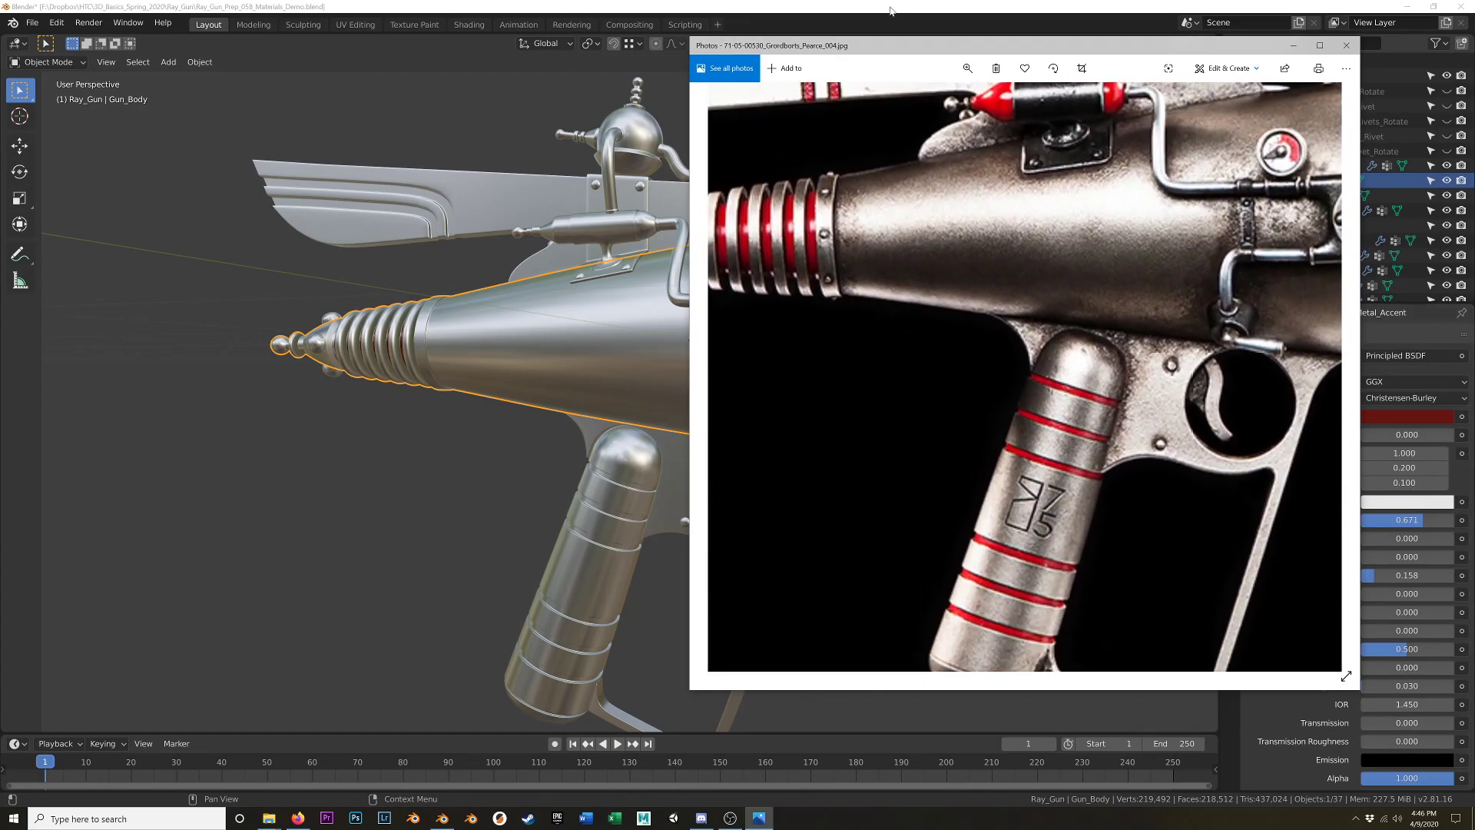
{"action": "left_click", "coordinate": [890, 10]}
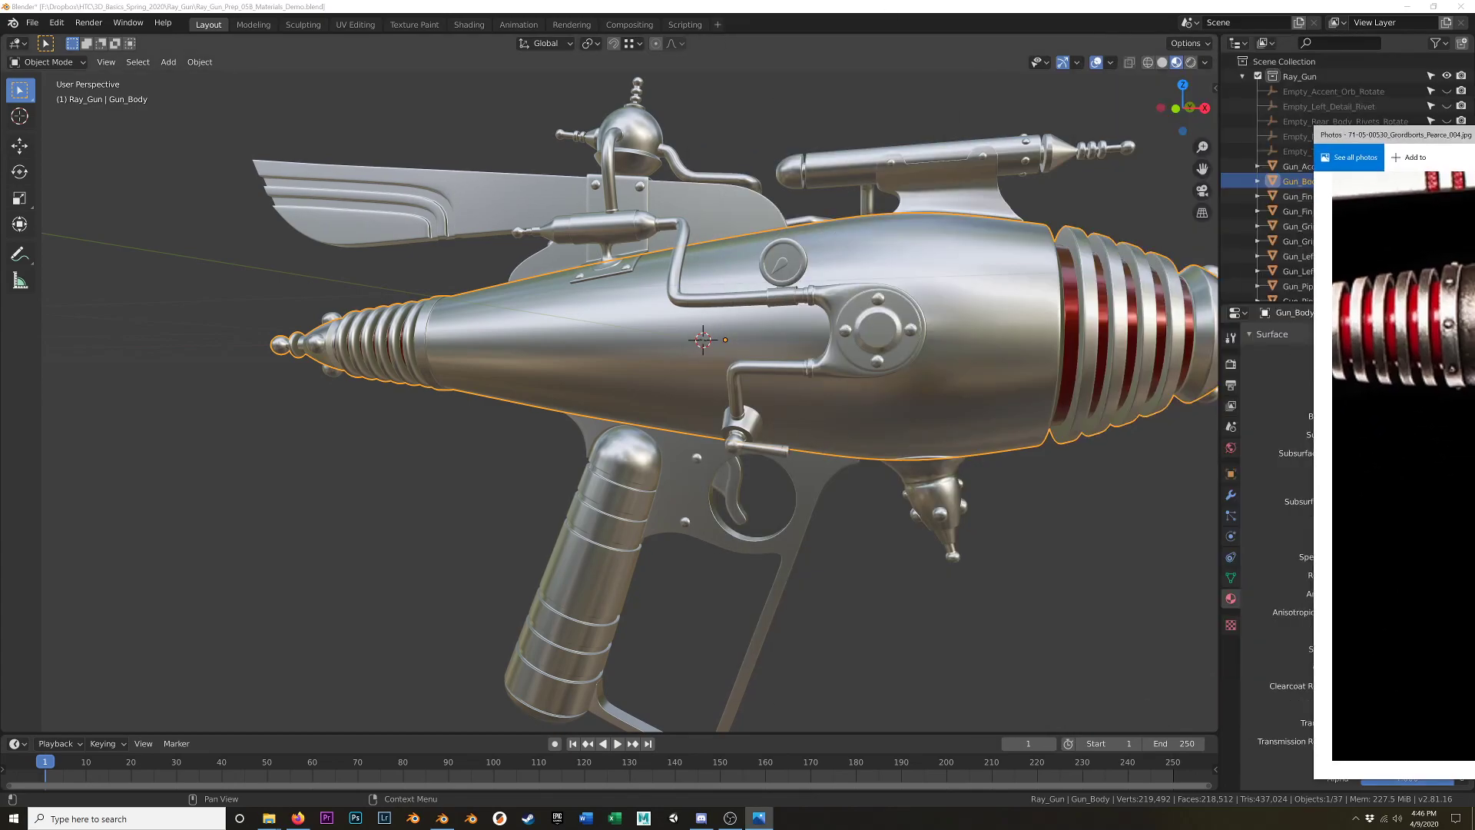
Edit the gun fin, select its two recessed stripe face loops and grow the selection by one step.
{"action": "left_click", "coordinate": [425, 205]}
{"action": "key", "text": "Tab"}
{"action": "scroll", "coordinate": [379, 208], "scroll_direction": "up", "scroll_amount": 4}
{"action": "middle_click_drag", "start_coordinate": [379, 208], "coordinate": [550, 255], "text": "shift"}
{"action": "left_click", "coordinate": [550, 256], "text": "alt"}
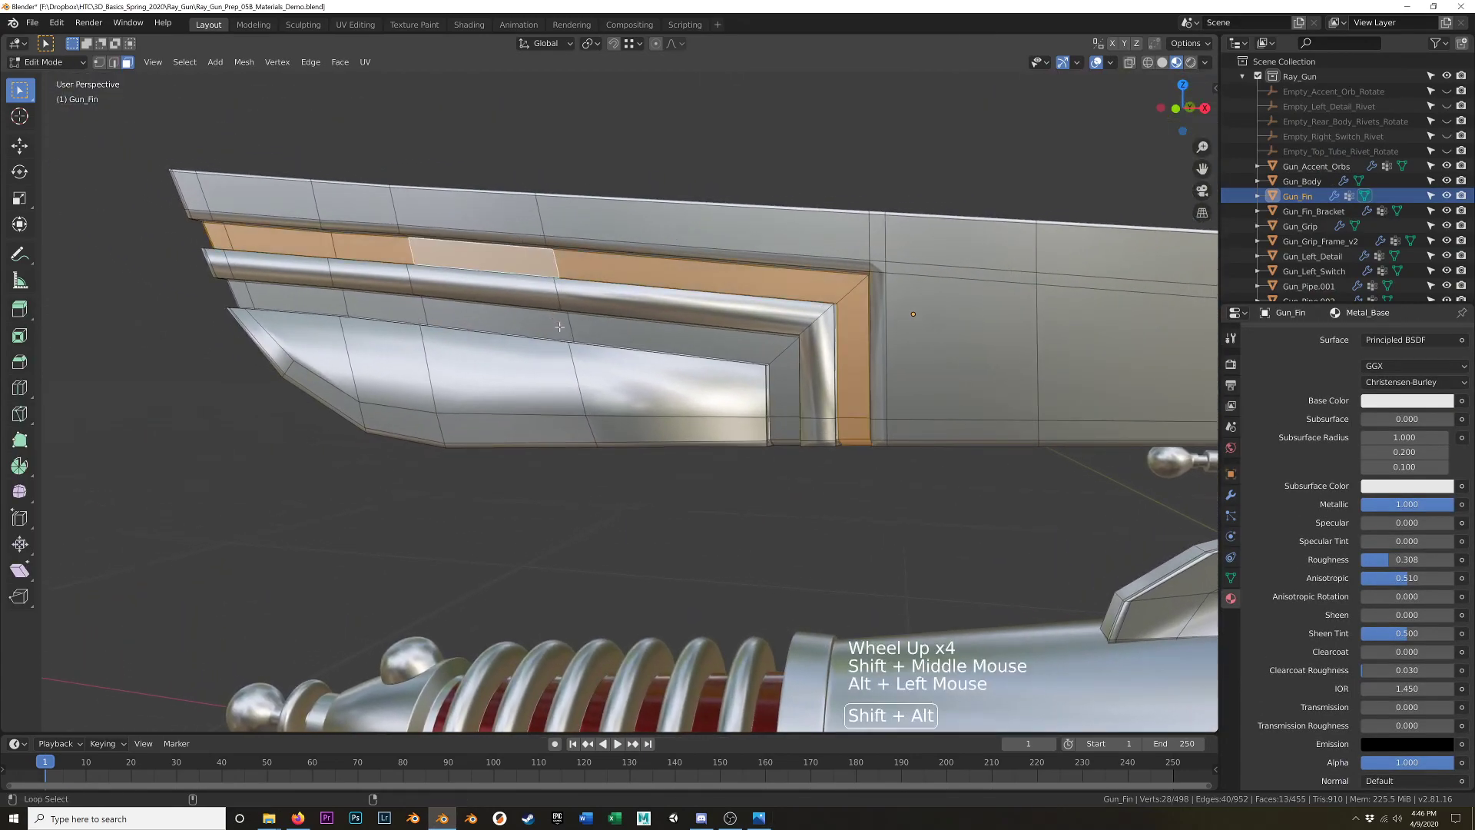
{"action": "left_click", "coordinate": [569, 323], "text": "alt+shift"}
{"action": "key", "text": "ctrl+KP_Add"}
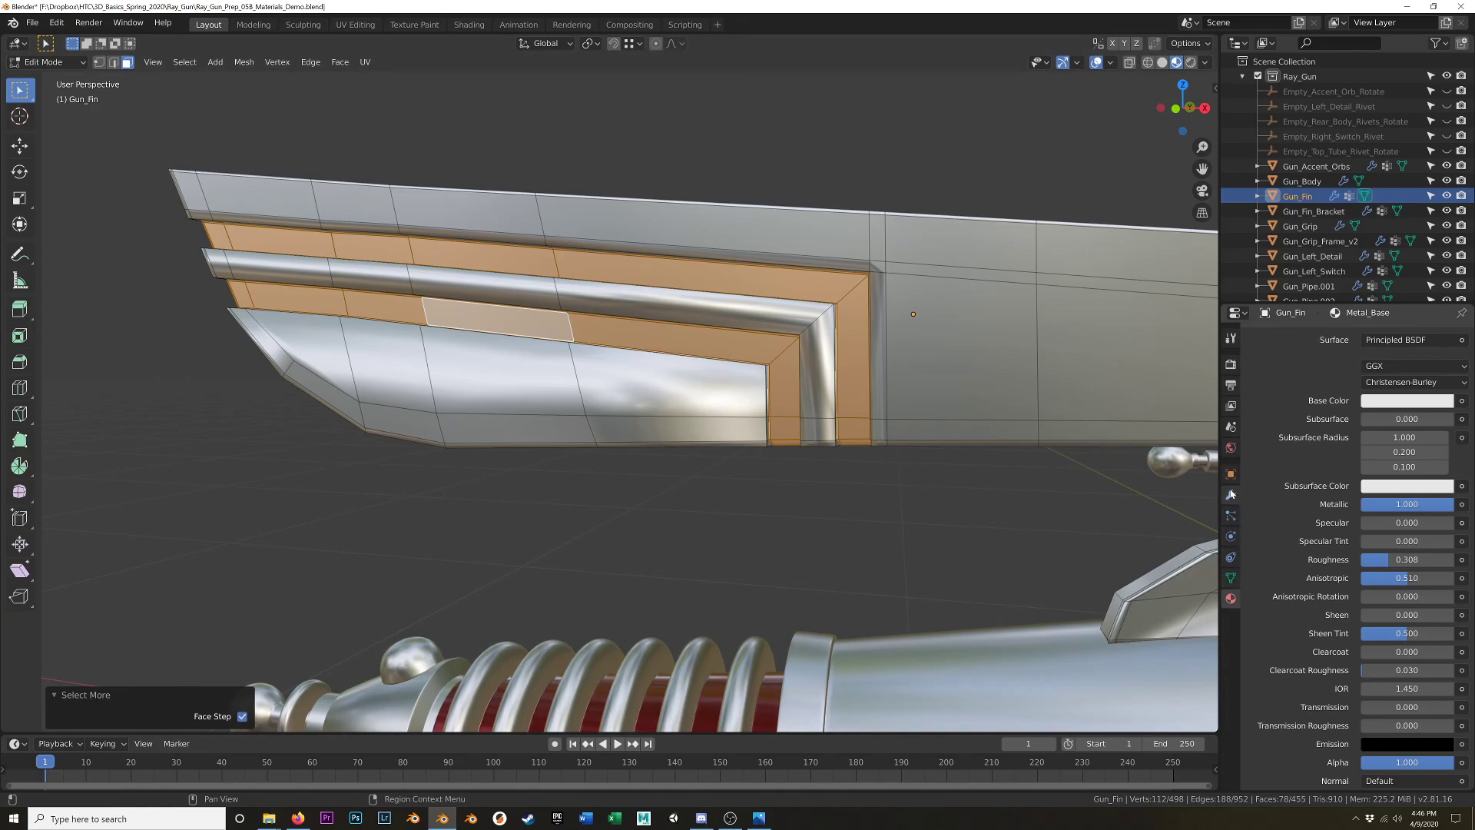
Add a second material slot to the fin, choose Metal_Accent for it and assign it to the selected stripes.
{"action": "scroll", "coordinate": [1288, 441], "scroll_direction": "up", "scroll_amount": 10}
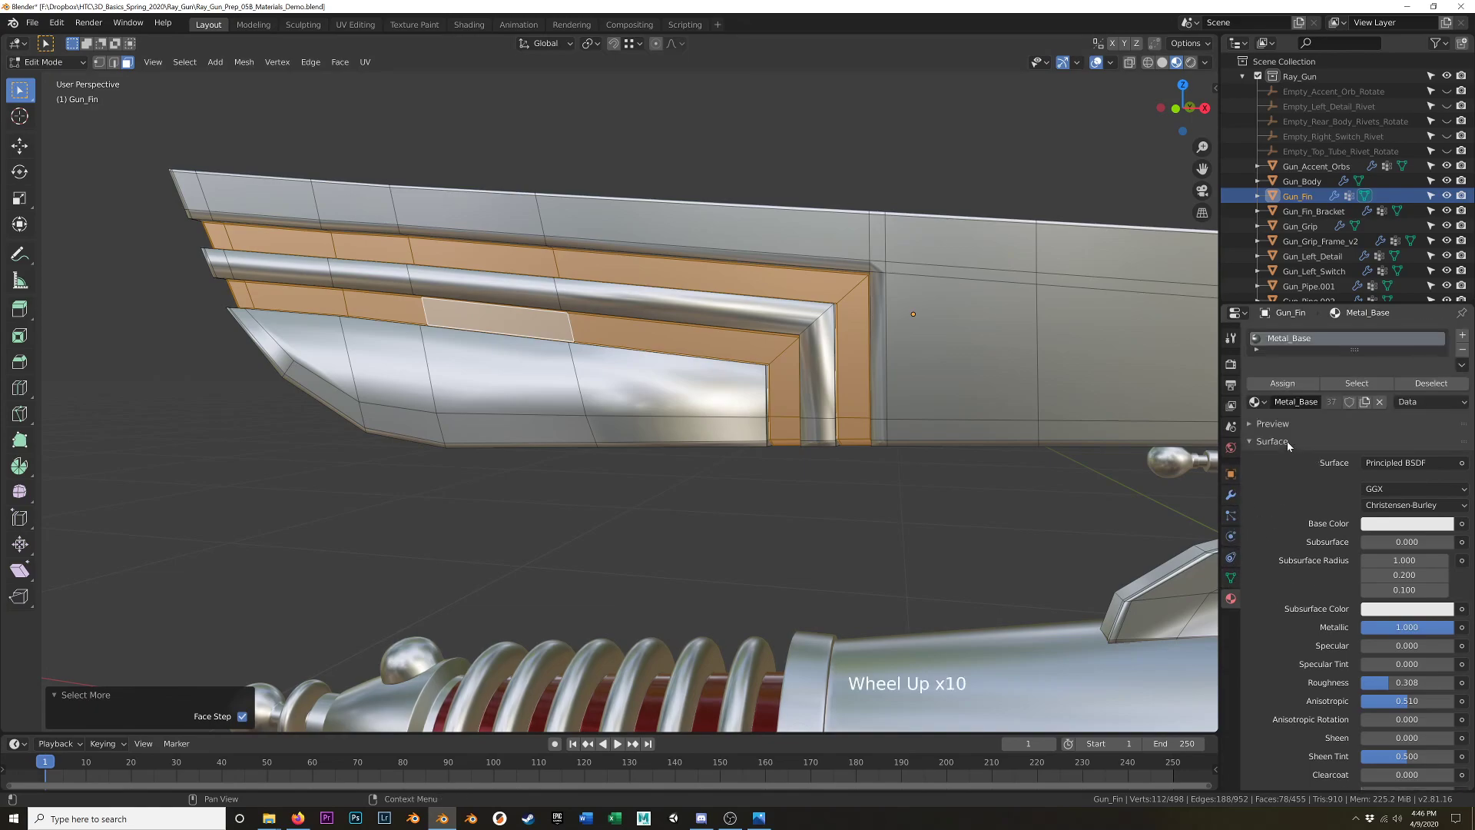
{"action": "left_click", "coordinate": [1463, 337]}
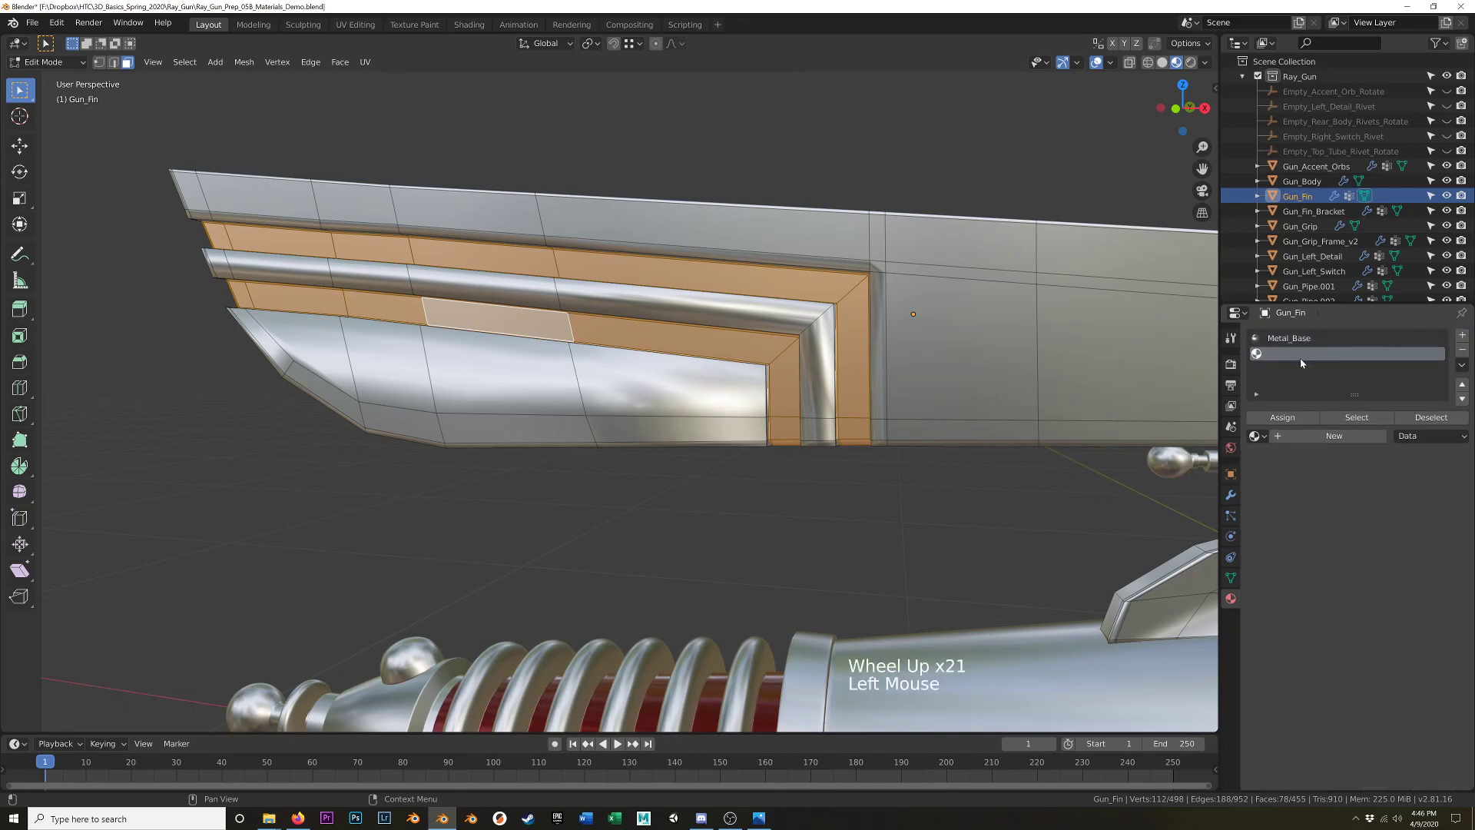
{"action": "left_click", "coordinate": [1254, 435]}
{"action": "left_click", "coordinate": [1290, 459]}
{"action": "left_click", "coordinate": [1295, 419]}
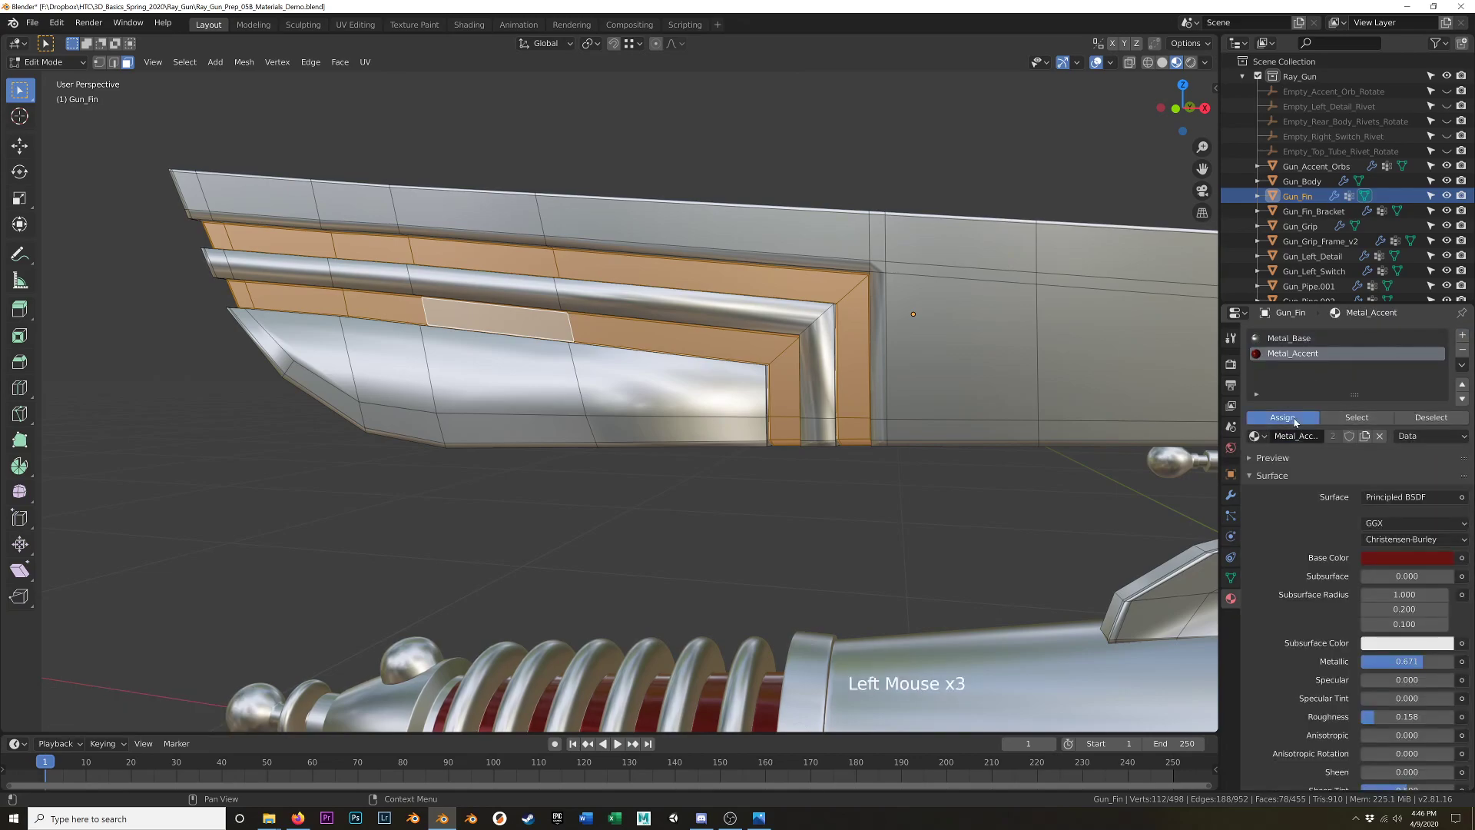
Edit the gun grip and select the face loops of its three upper grooves.
{"action": "middle_click_drag", "start_coordinate": [1114, 692], "coordinate": [918, 410], "text": "shift"}
{"action": "scroll", "coordinate": [953, 646], "scroll_direction": "down", "scroll_amount": 3}
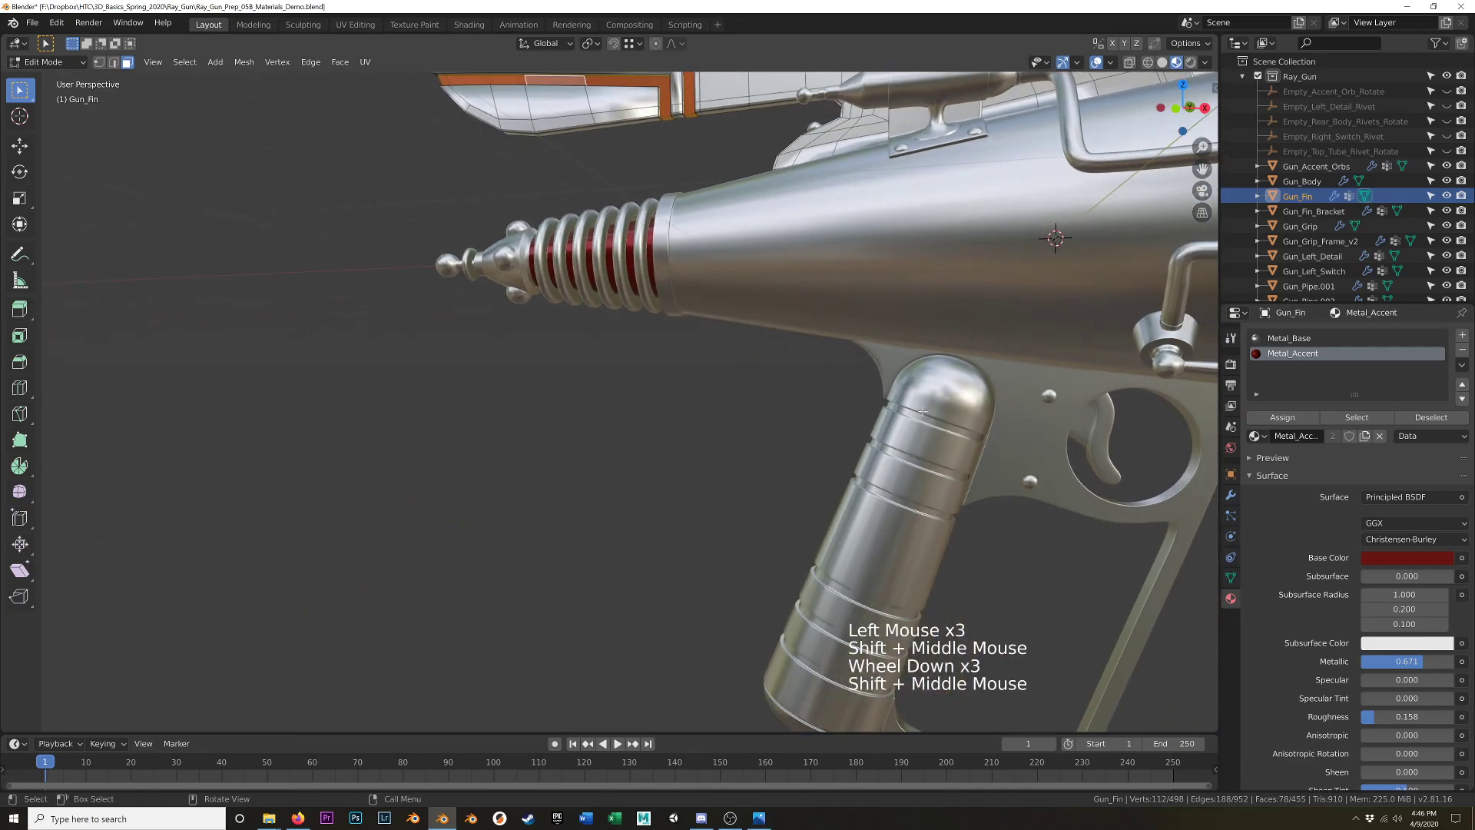
{"action": "key", "text": "Tab"}
{"action": "left_click", "coordinate": [930, 417]}
{"action": "key", "text": "Tab"}
{"action": "scroll", "coordinate": [948, 436], "scroll_direction": "up", "scroll_amount": 2}
{"action": "left_click", "coordinate": [948, 474], "text": "alt"}
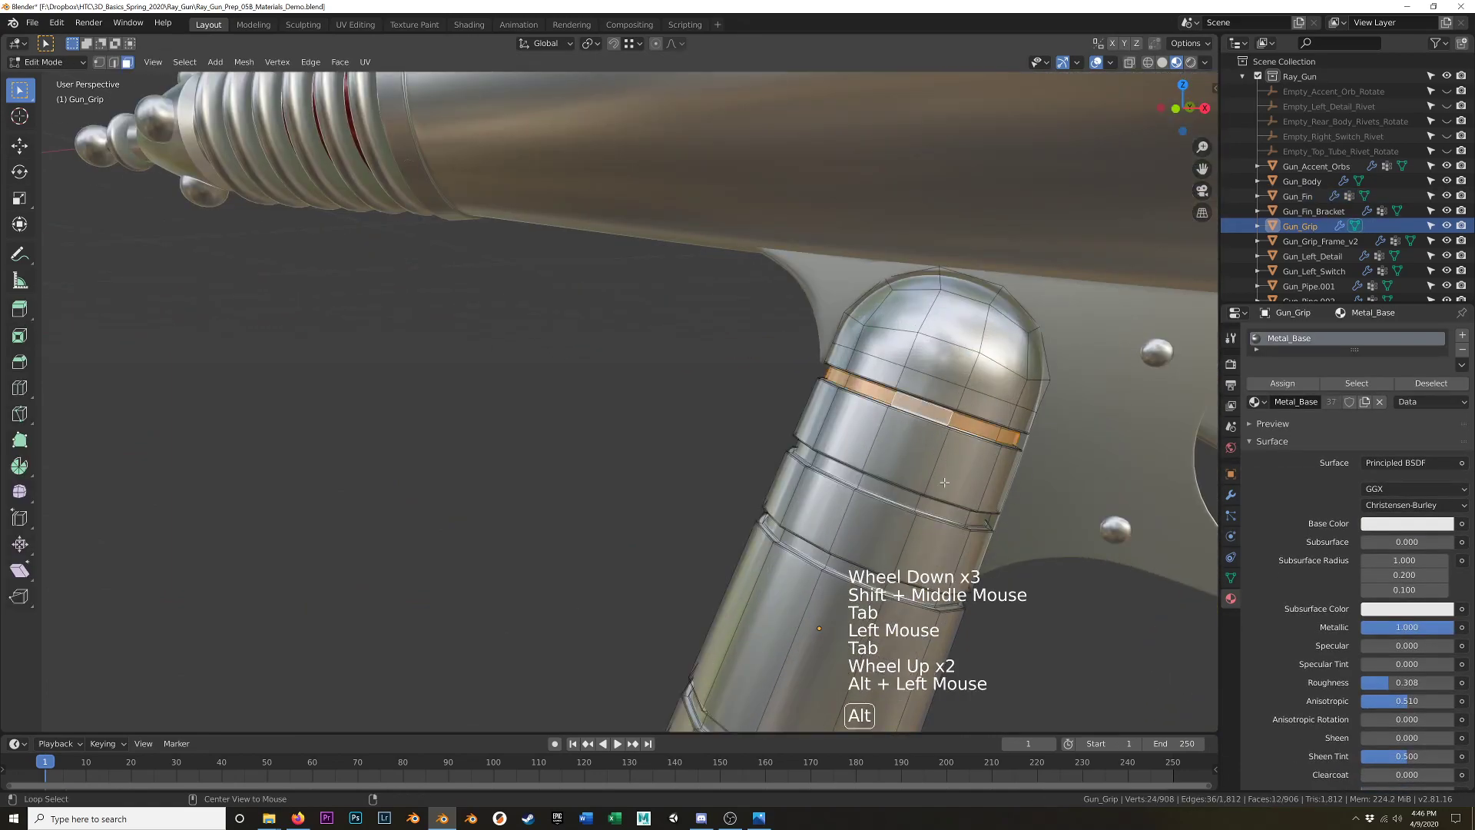
{"action": "left_click", "coordinate": [948, 498], "text": "alt+shift"}
{"action": "left_click", "coordinate": [898, 579], "text": "alt+shift"}
Add the face loops of the grip's three lower grooves to the selection.
{"action": "middle_click_drag", "start_coordinate": [898, 579], "coordinate": [937, 380], "text": "shift"}
{"action": "left_click", "coordinate": [932, 368], "text": "alt+shift"}
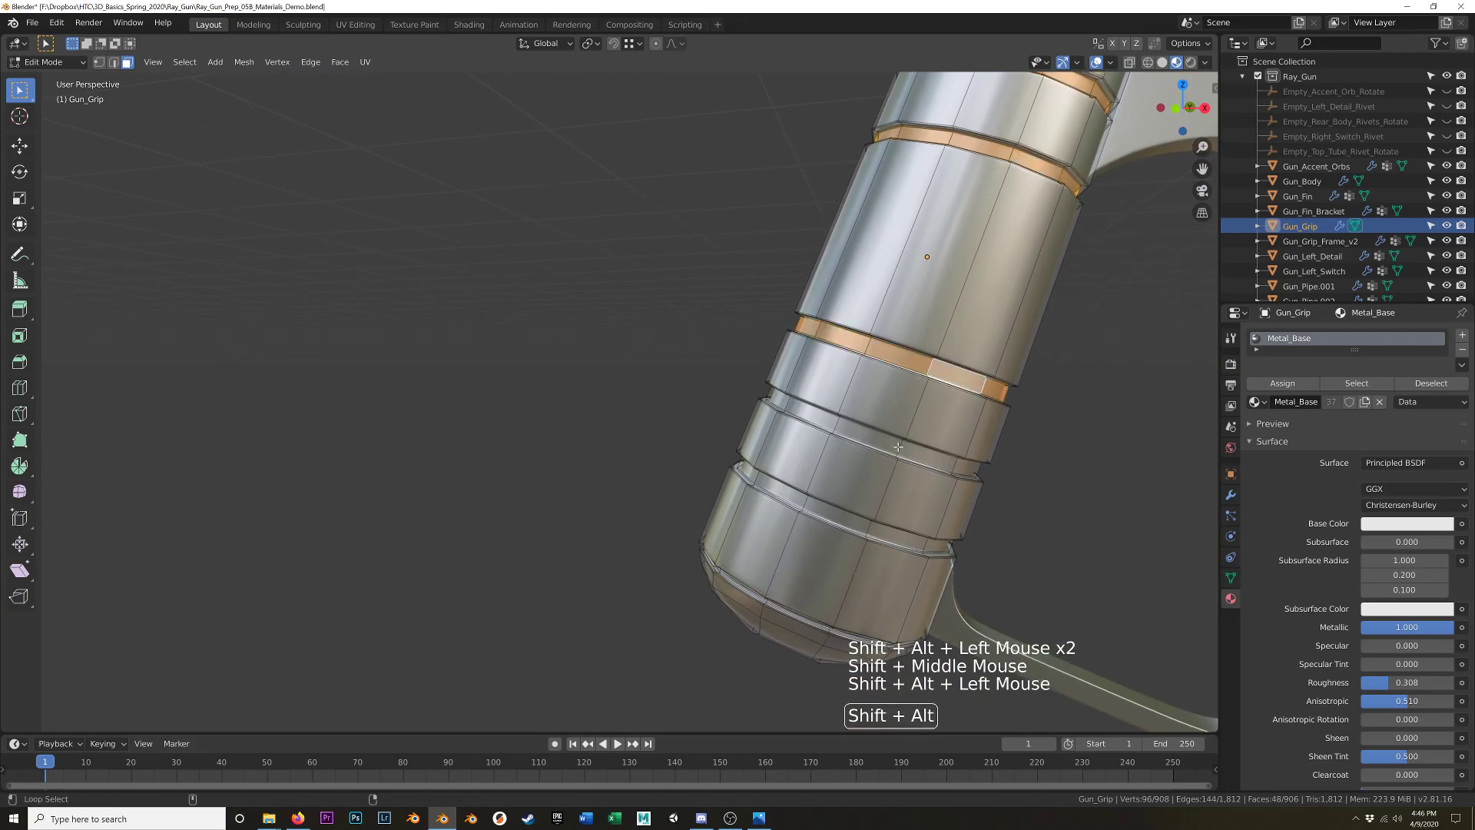
{"action": "left_click", "coordinate": [899, 445], "text": "alt+shift"}
{"action": "left_click", "coordinate": [874, 530], "text": "alt+shift"}
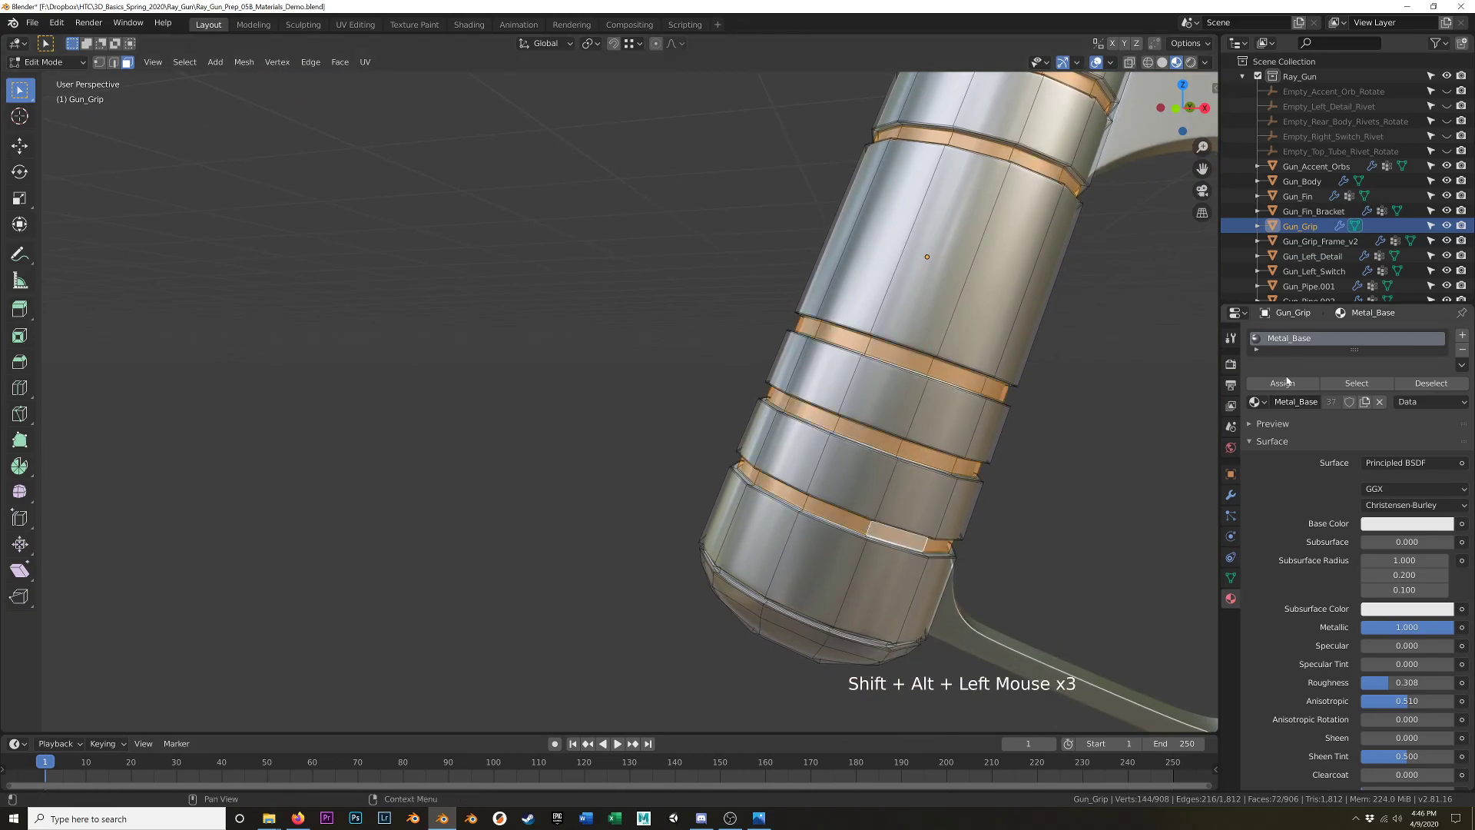
Add a second material slot to the grip, choose Metal_Accent for it, assign it to the selected grooves and finish editing.
{"action": "left_click", "coordinate": [1459, 336]}
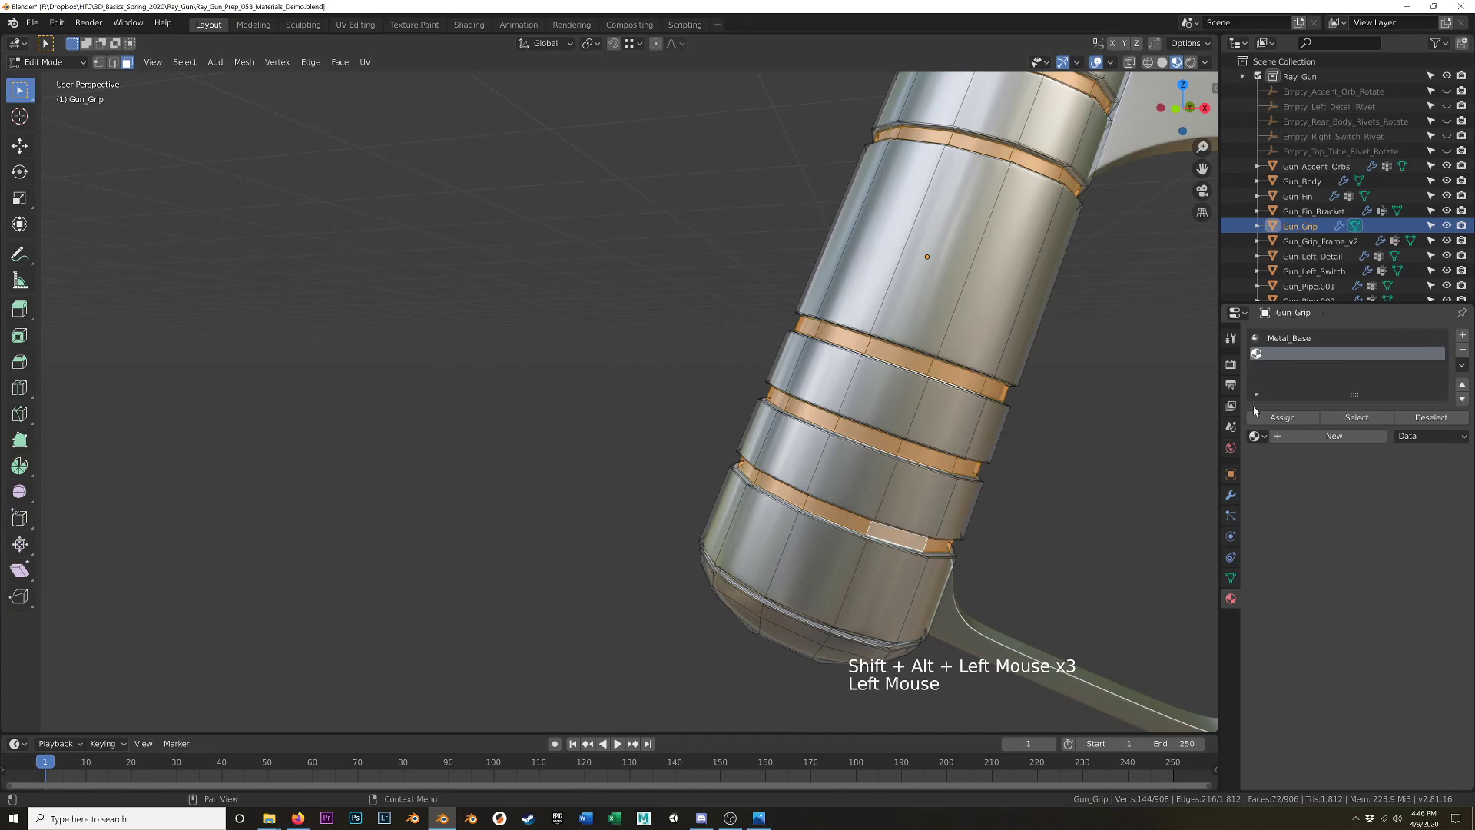
{"action": "left_click", "coordinate": [1254, 435]}
{"action": "left_click", "coordinate": [1290, 461]}
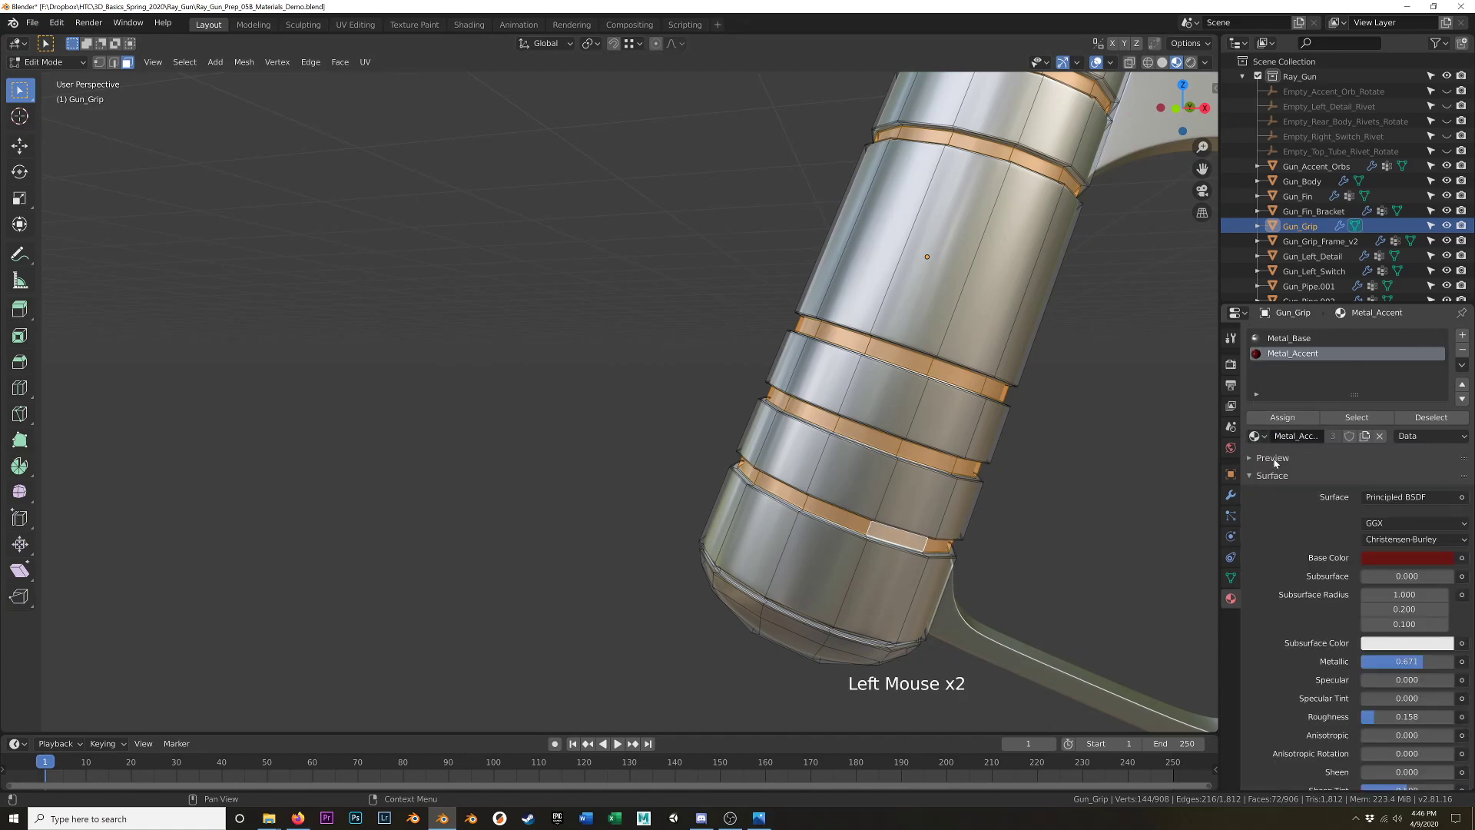
{"action": "left_click", "coordinate": [1282, 417]}
{"action": "key", "text": "Tab"}
{"action": "scroll", "coordinate": [1037, 417], "scroll_direction": "down", "scroll_amount": 5}
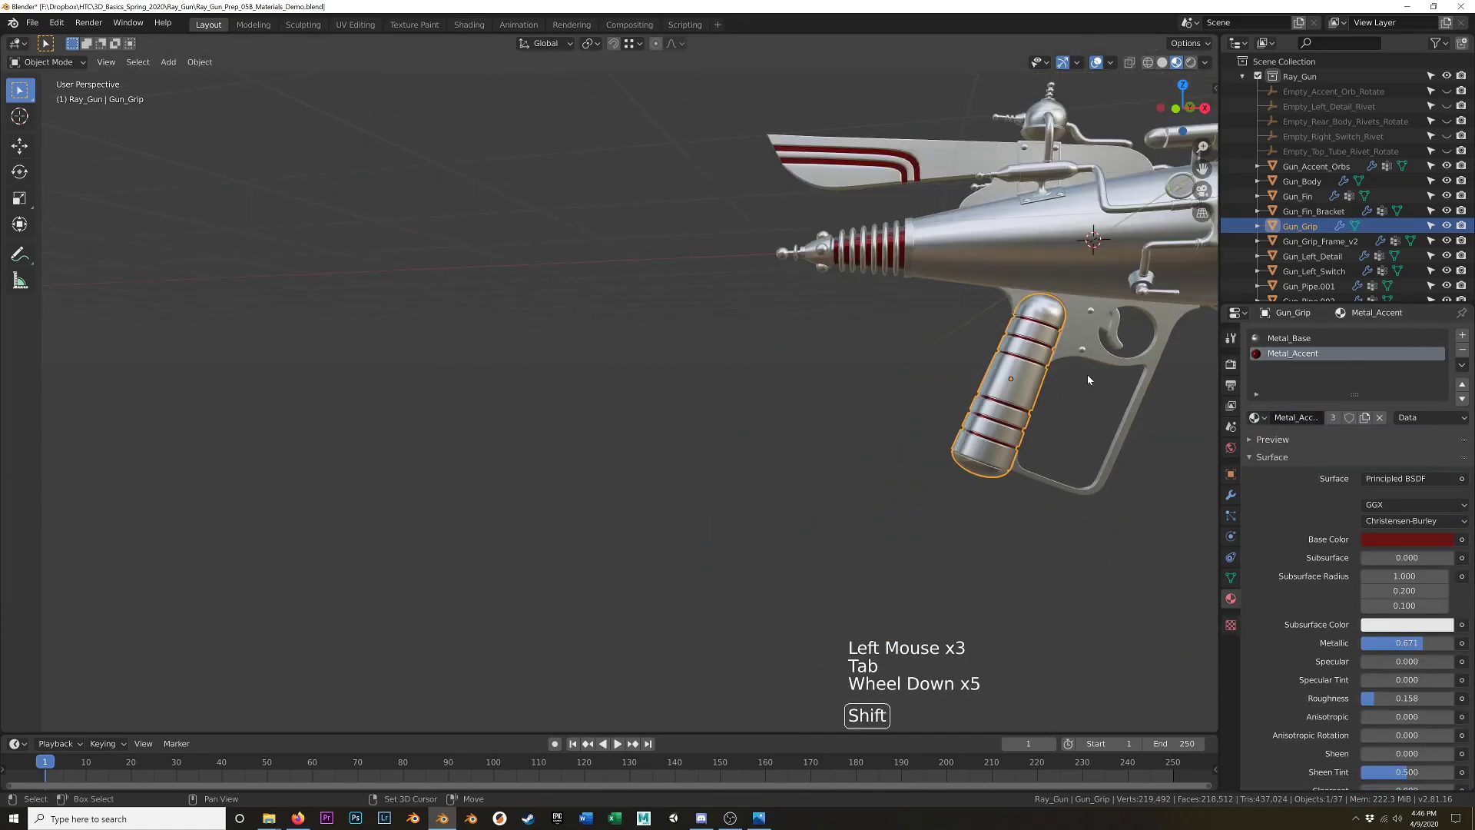
Inspect the grip grooves and the whole gun, and bring up the reference photo for comparison.
{"action": "middle_click_drag", "start_coordinate": [1037, 416], "coordinate": [891, 392], "text": "shift"}
{"action": "left_click", "coordinate": [1037, 376]}
{"action": "middle_click", "coordinate": [1037, 377]}
{"action": "middle_click_drag", "start_coordinate": [1037, 376], "coordinate": [849, 347]}
{"action": "scroll", "coordinate": [849, 347], "scroll_direction": "up", "scroll_amount": 4}
{"action": "scroll", "coordinate": [849, 347], "scroll_direction": "down", "scroll_amount": 4}
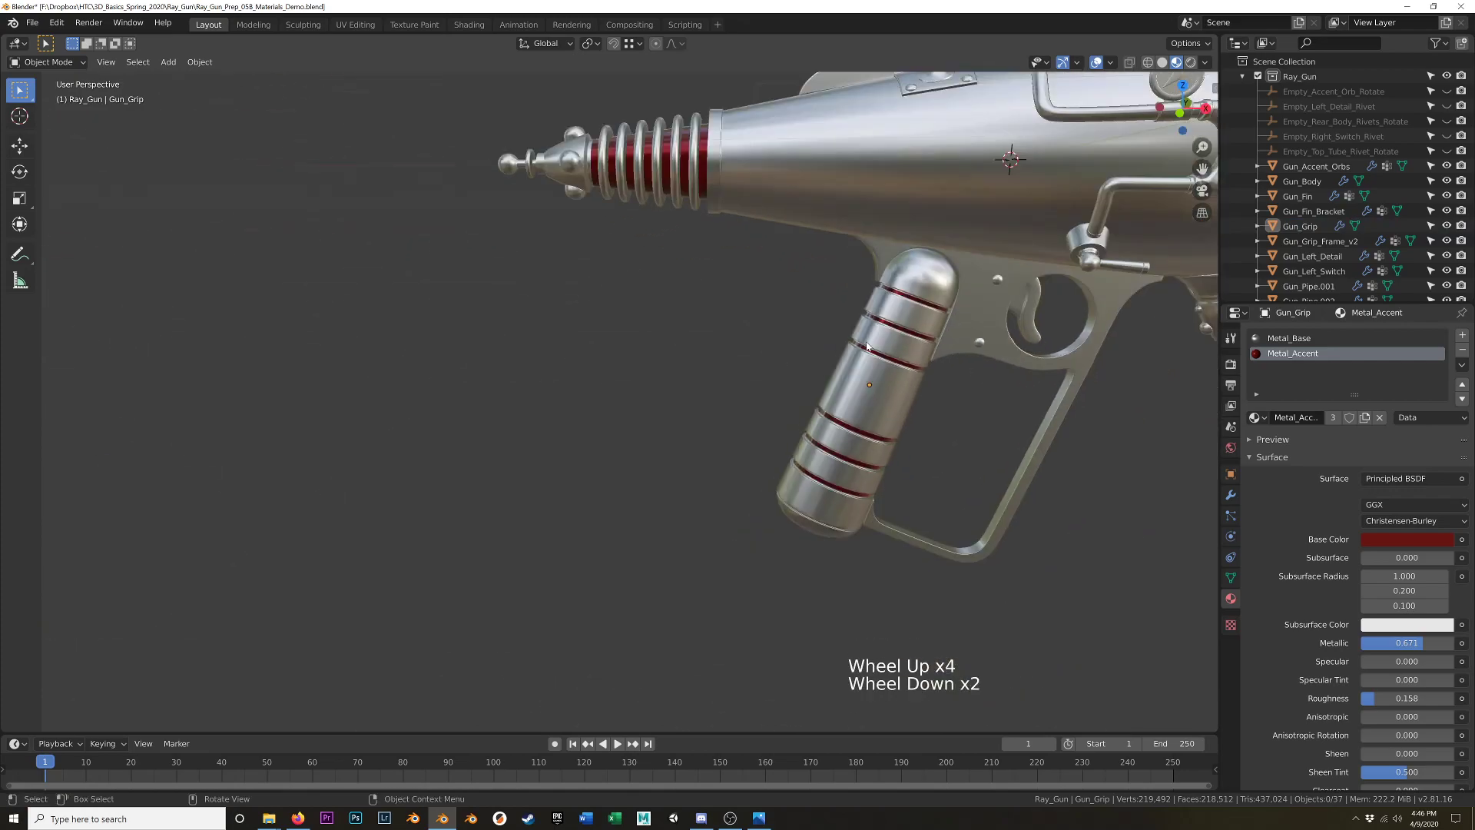
{"action": "middle_click_drag", "start_coordinate": [1167, 350], "coordinate": [875, 384], "text": "shift"}
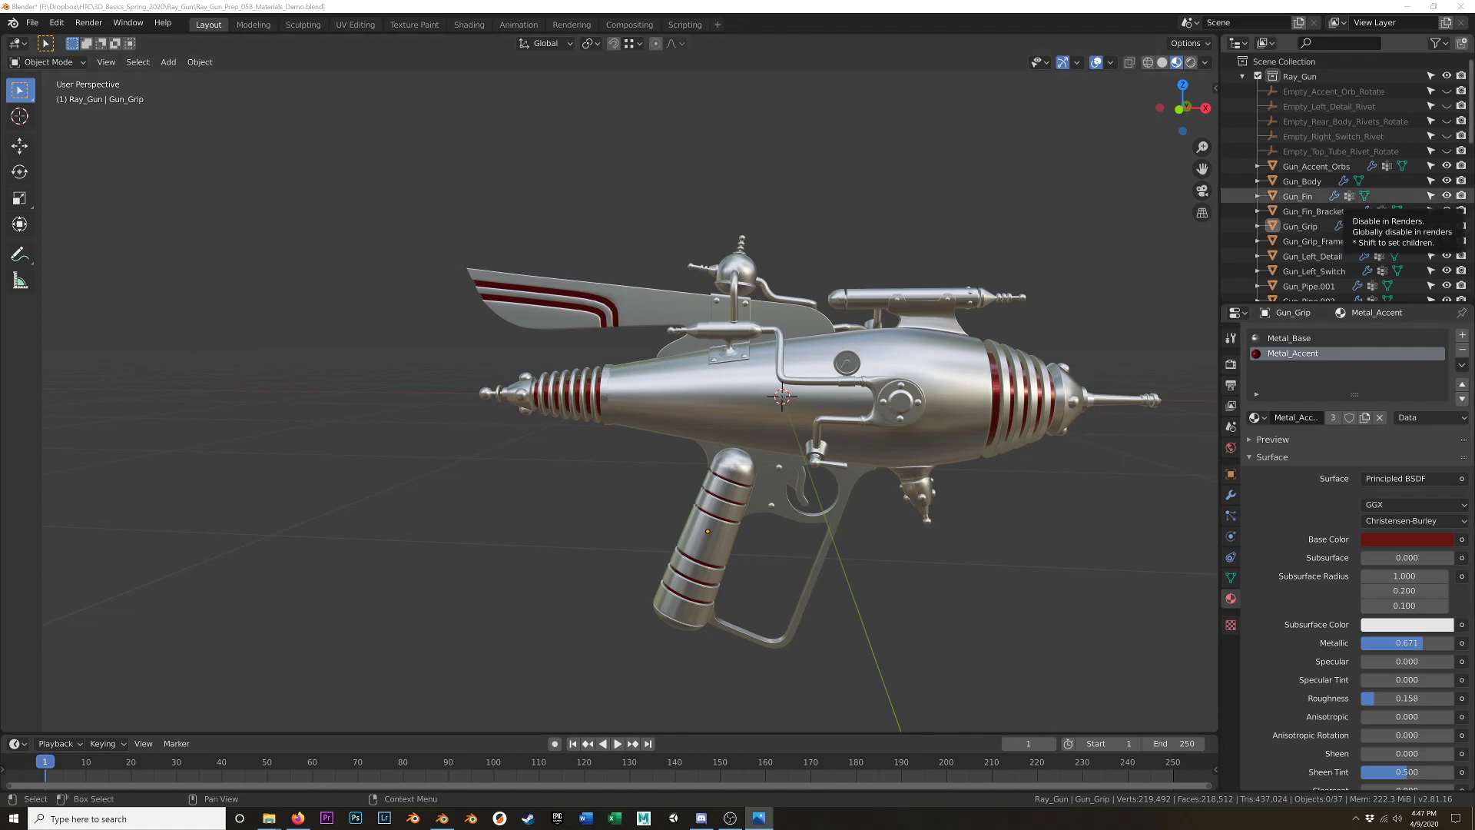
{"action": "key", "text": "alt+Tab"}
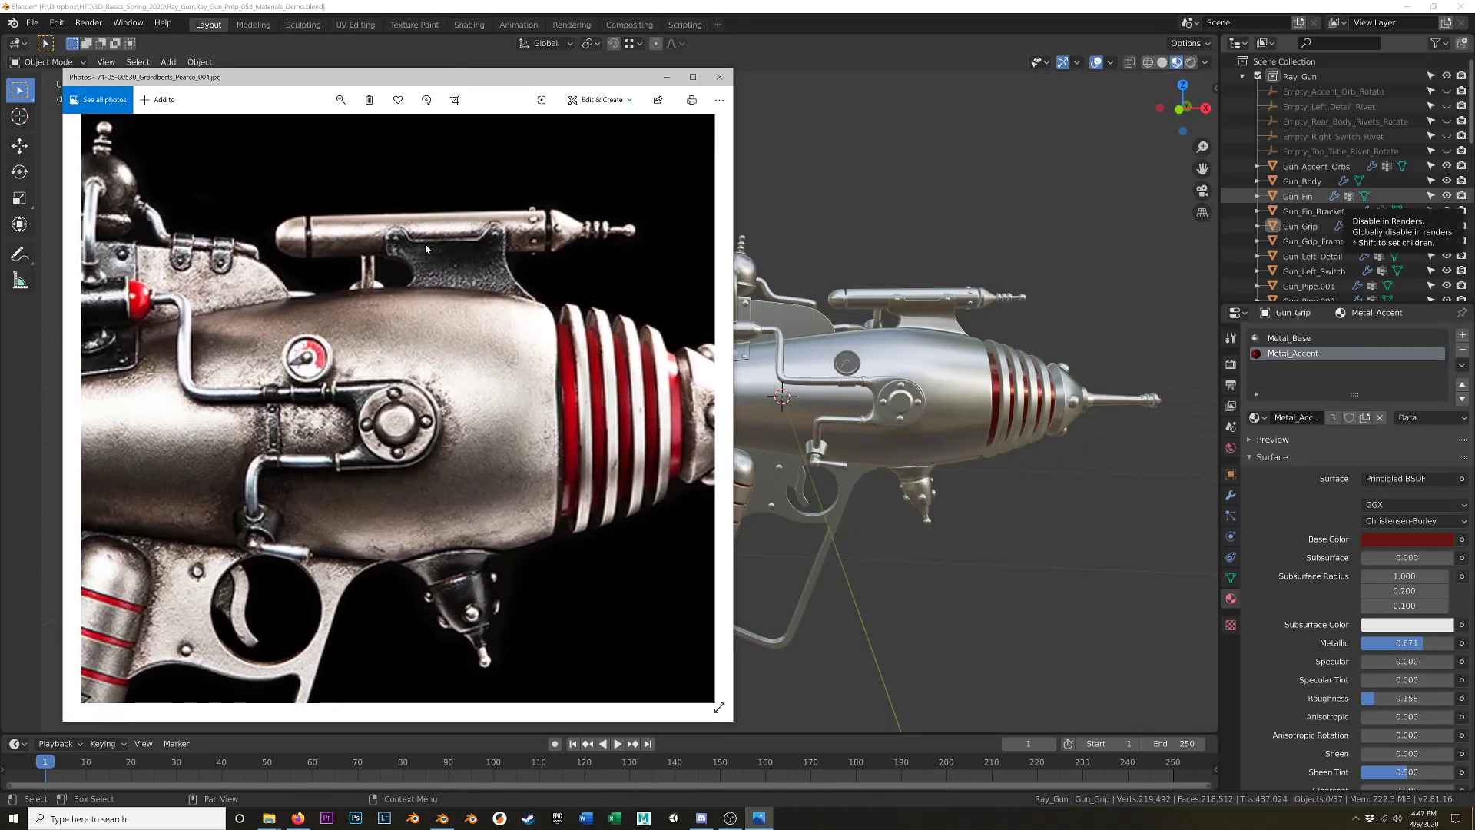
{"action": "left_click_drag", "start_coordinate": [207, 77], "coordinate": [1474, 79]}
Split the 3D viewport, turn the new area into an Image Editor and show the ray gun reference photo enlarged in it.
{"action": "left_click_drag", "start_coordinate": [4, 38], "coordinate": [415, 58]}
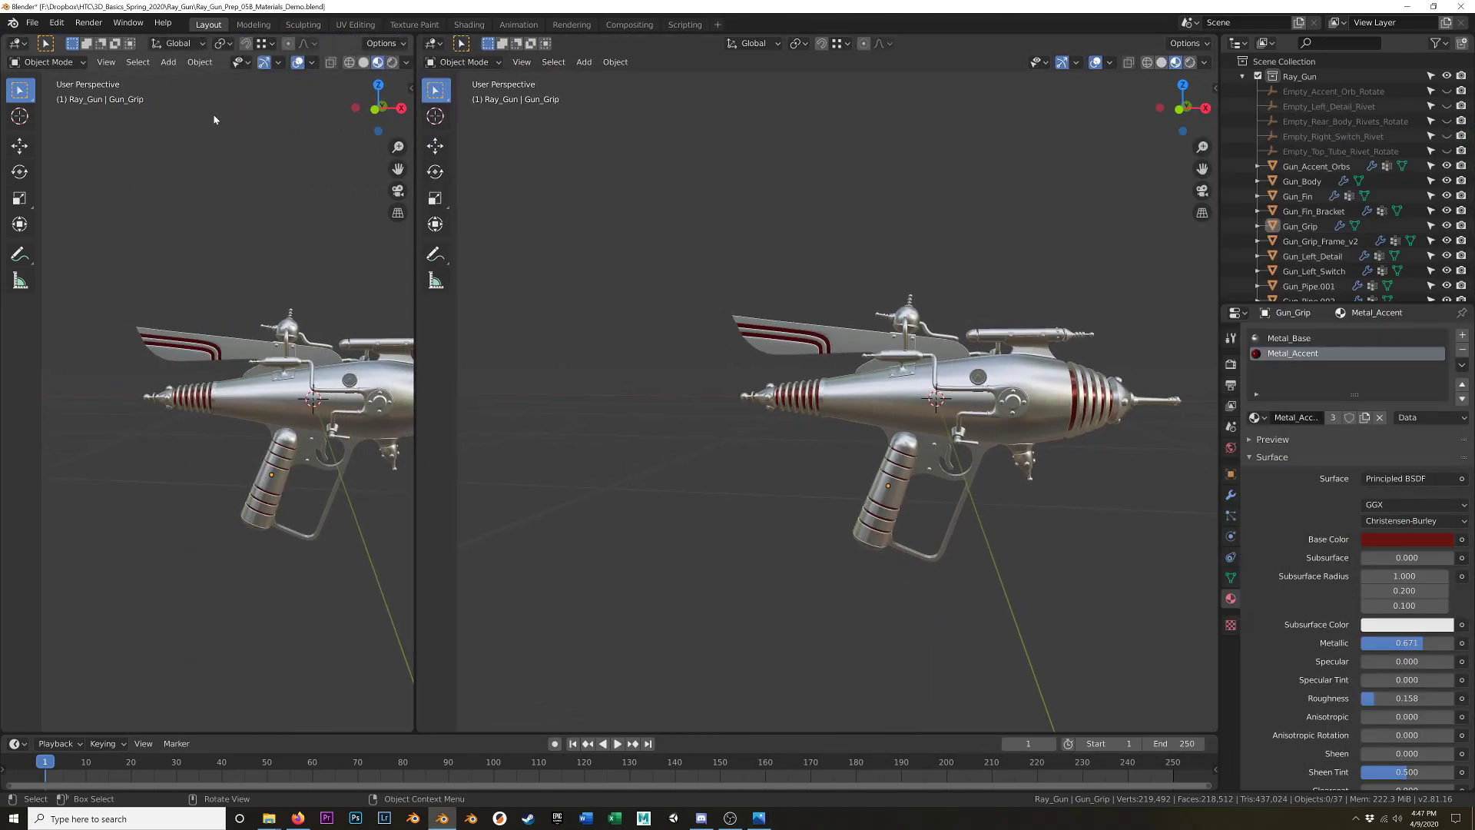
{"action": "left_click", "coordinate": [16, 43]}
{"action": "left_click", "coordinate": [54, 114]}
{"action": "left_click", "coordinate": [170, 43]}
{"action": "left_click", "coordinate": [186, 66]}
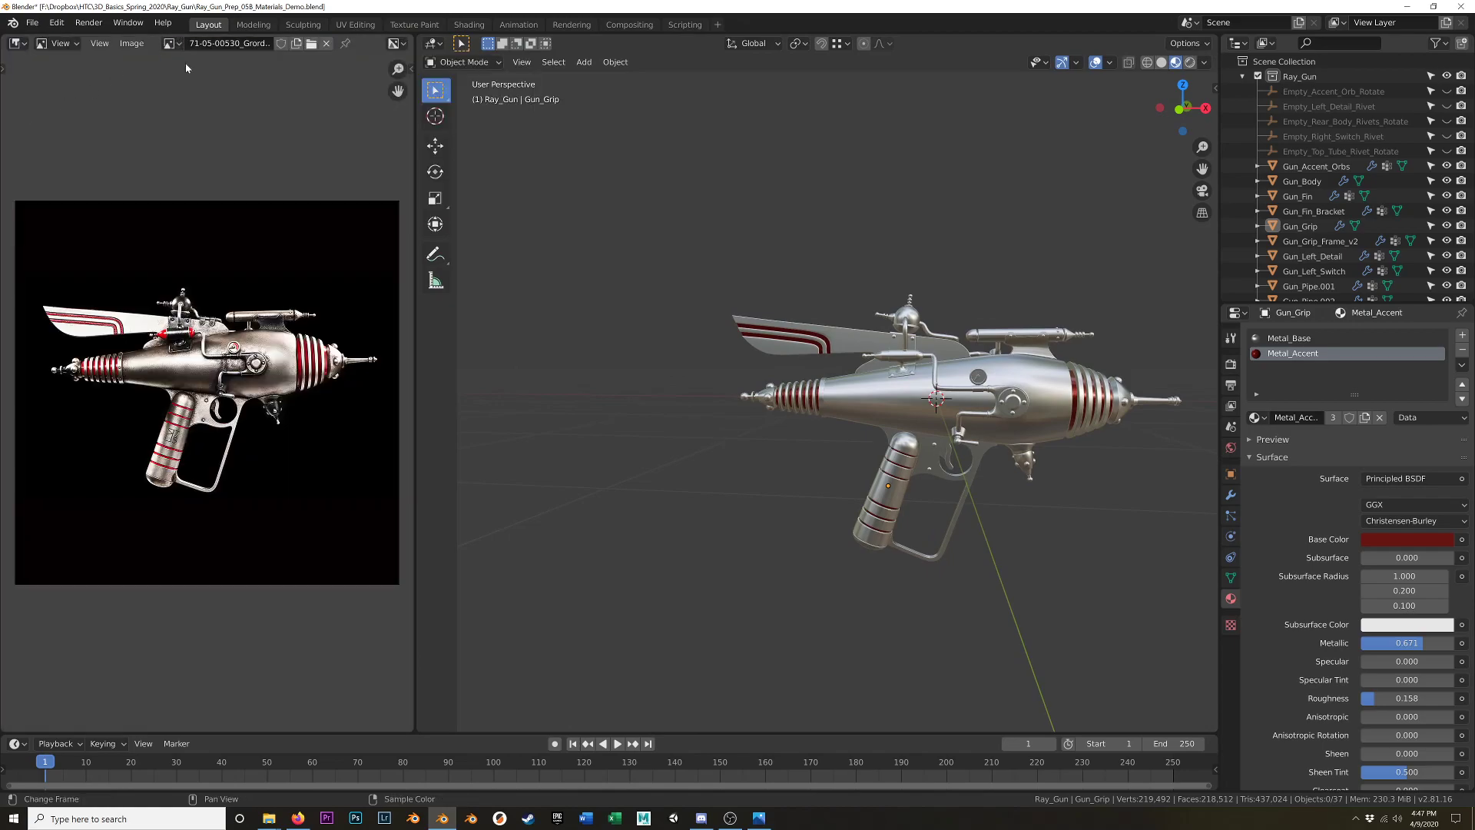
{"action": "scroll", "coordinate": [169, 312], "scroll_direction": "up", "scroll_amount": 4}
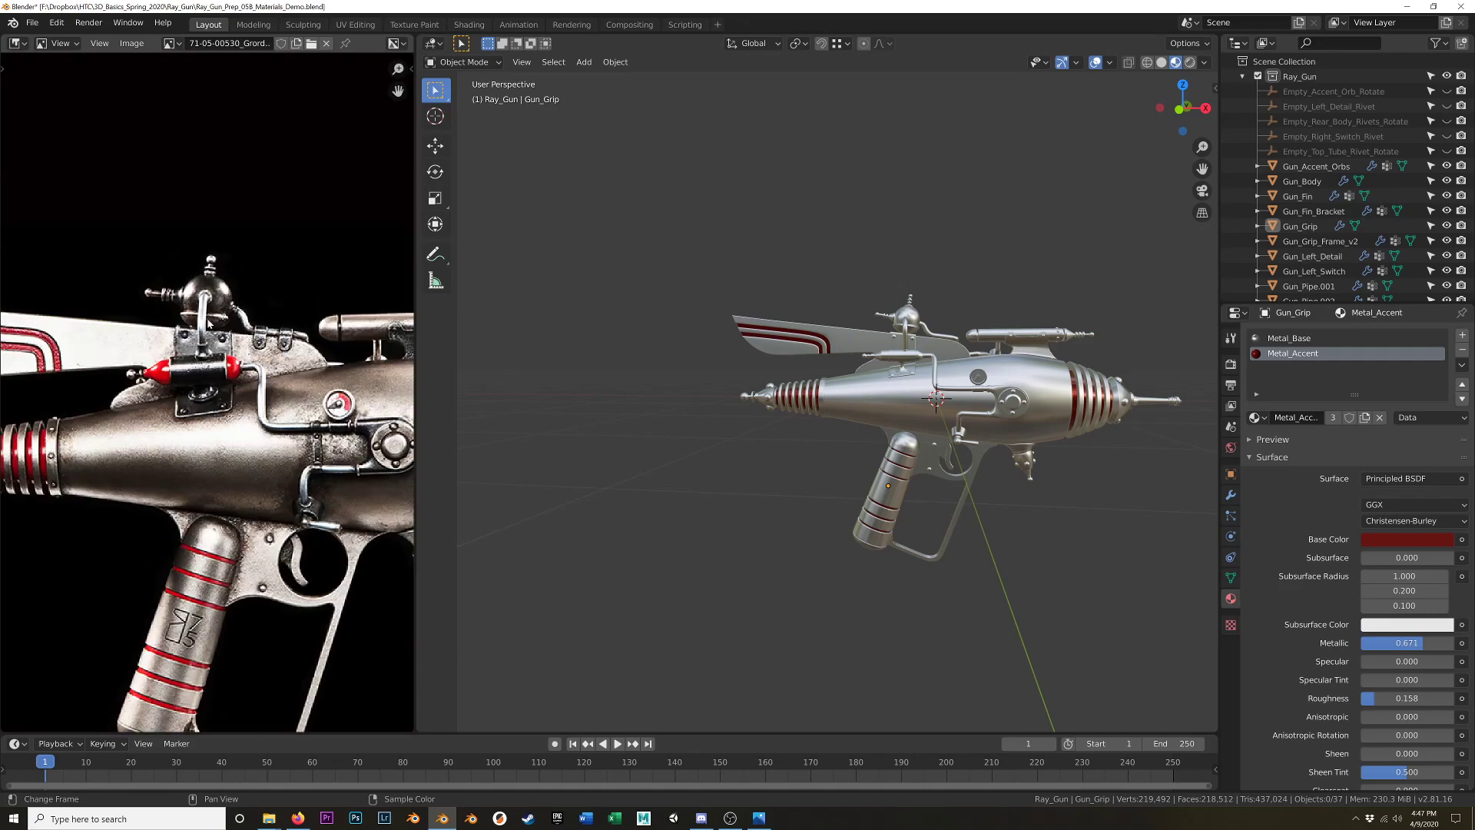
{"action": "middle_click_drag", "start_coordinate": [179, 307], "coordinate": [162, 319]}
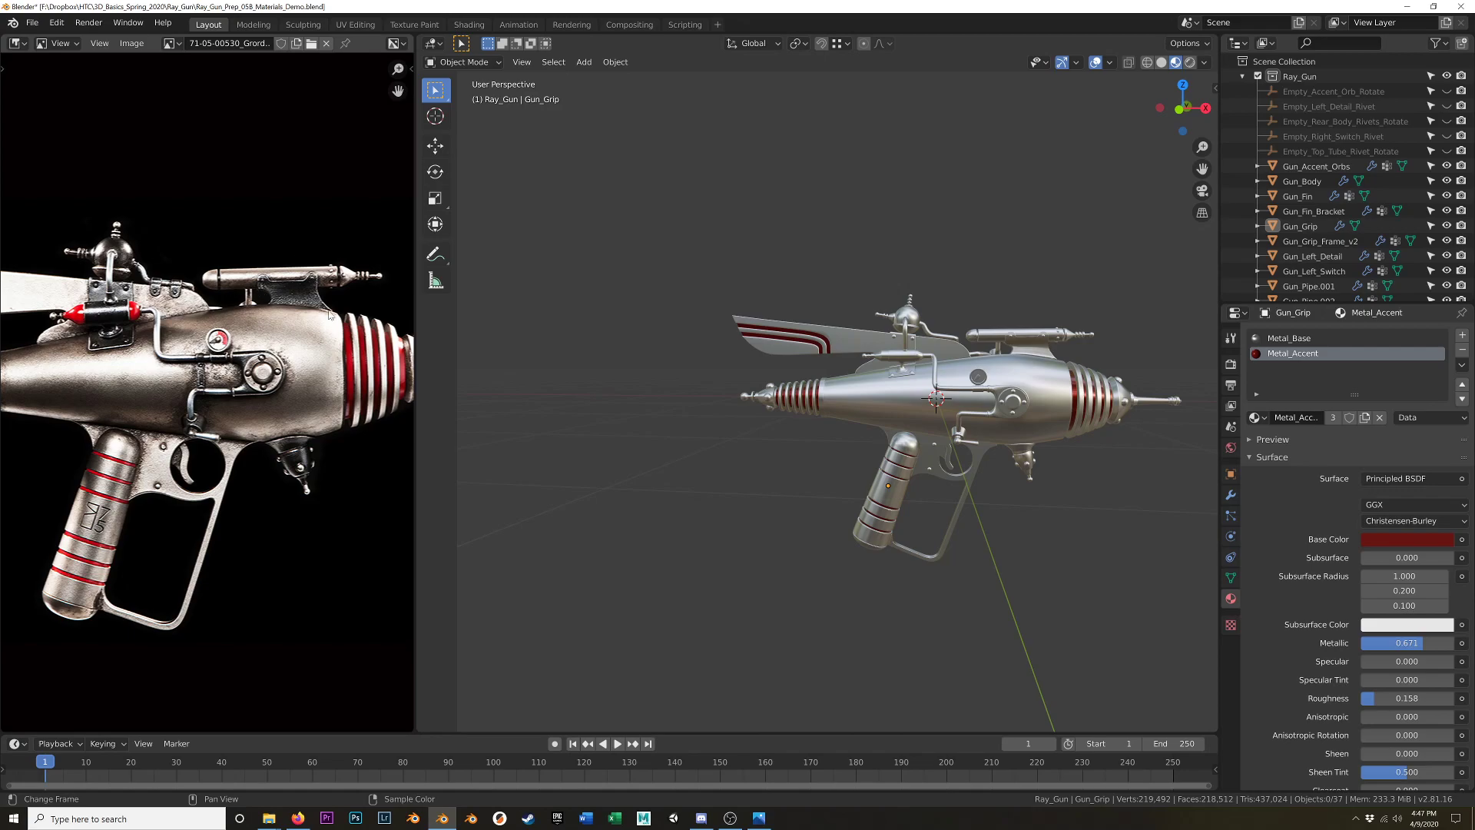
Select the top tube holder, make a single-user copy of its Metal_Base material and name it Metal_Dark.
{"action": "left_click", "coordinate": [992, 346]}
{"action": "scroll", "coordinate": [925, 359], "scroll_direction": "up", "scroll_amount": 5}
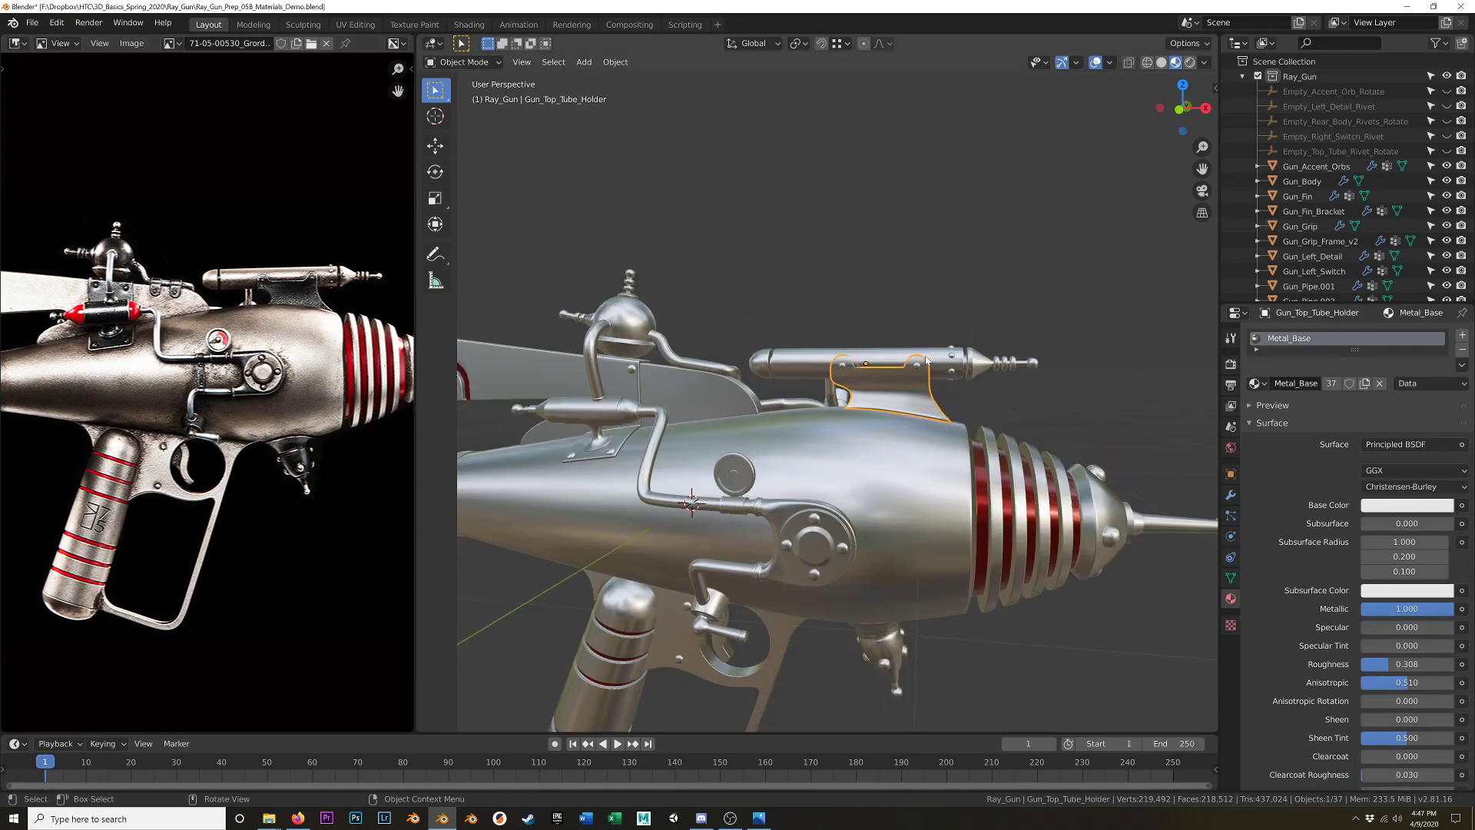
{"action": "scroll", "coordinate": [926, 360], "scroll_direction": "up", "scroll_amount": 2}
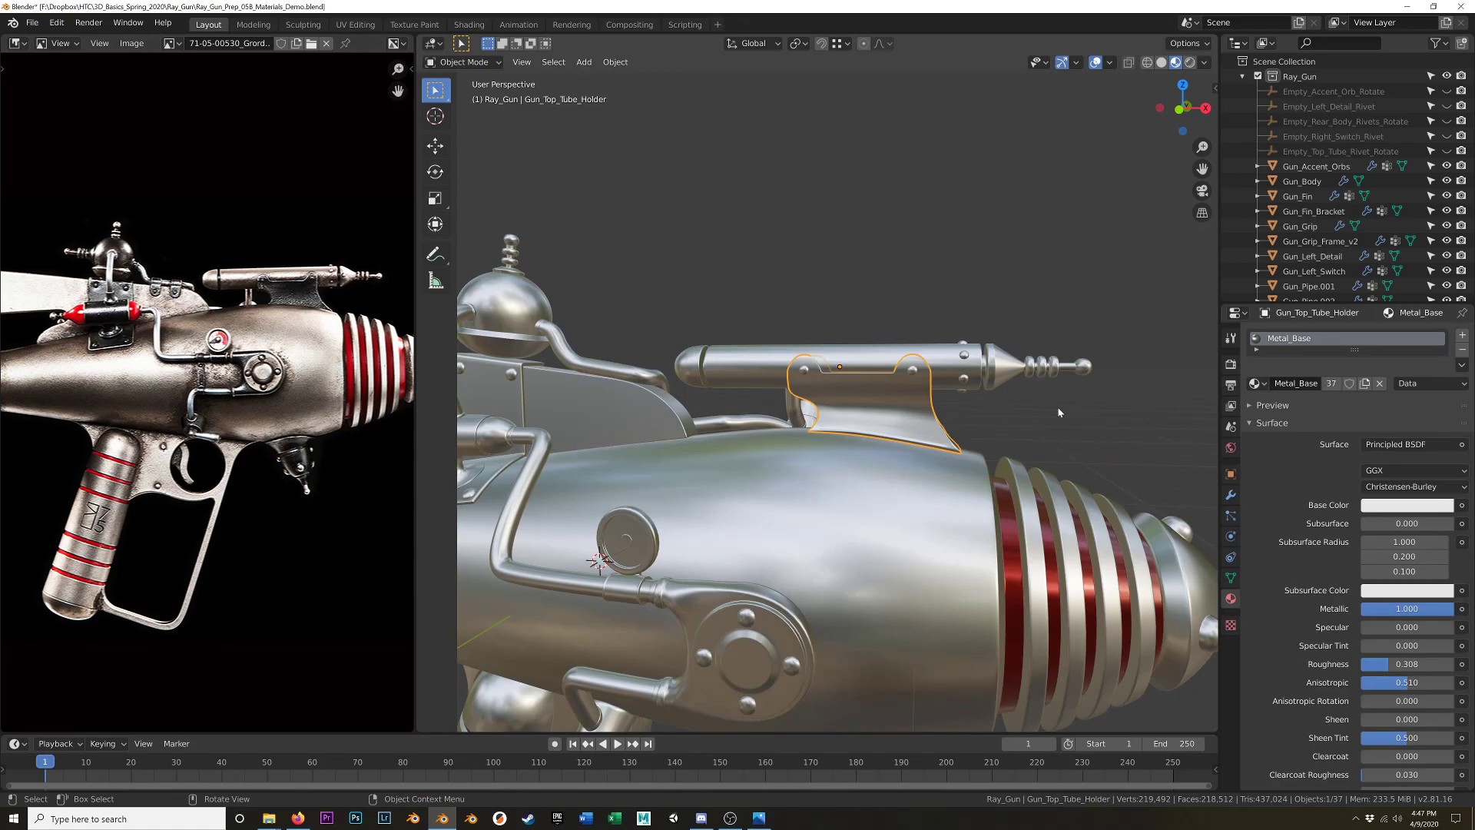
{"action": "left_click", "coordinate": [1331, 387]}
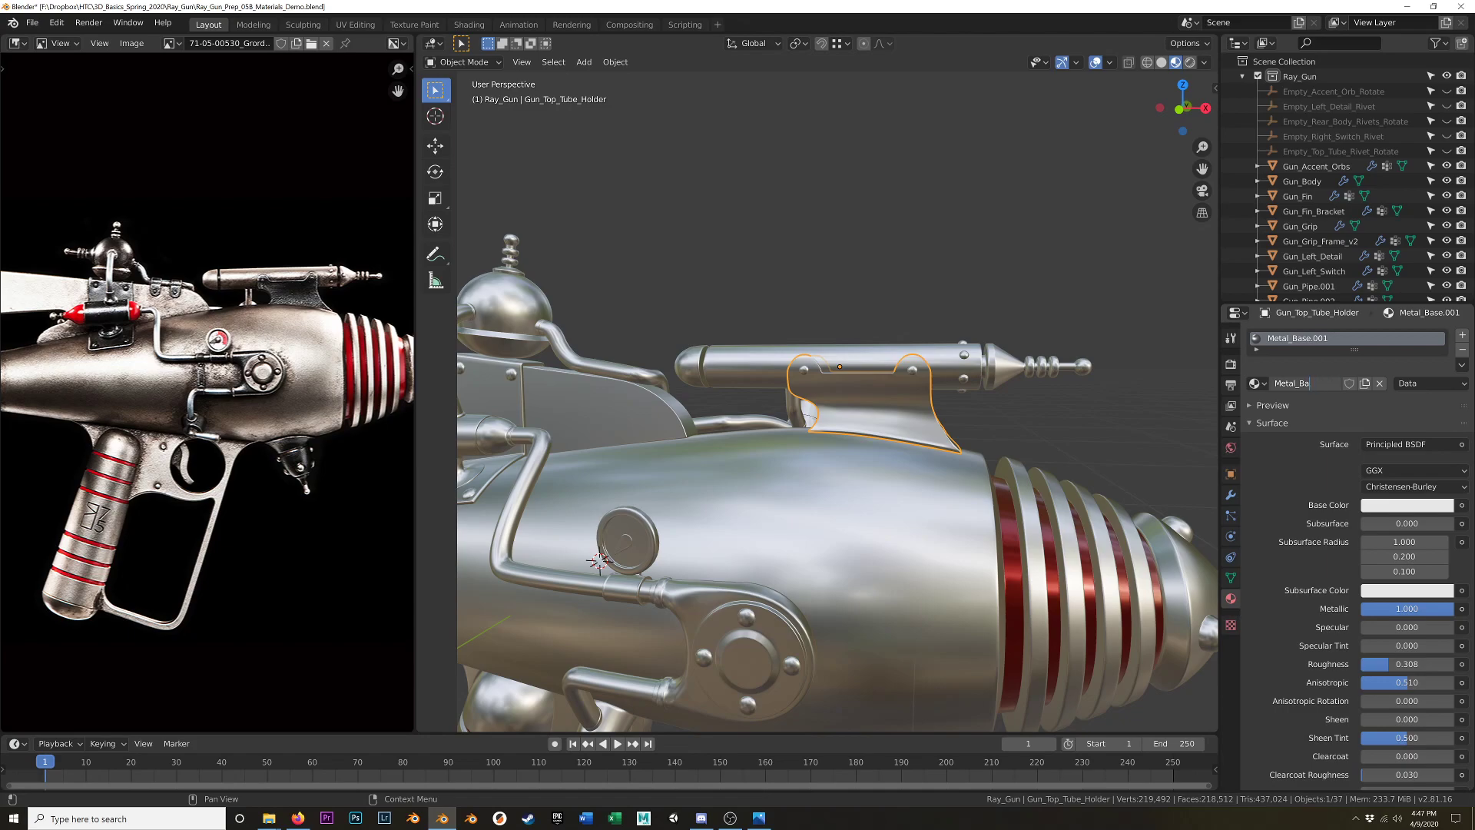
{"action": "type", "text": "Dark"}
{"action": "key", "text": "Return"}
Darken Metal_Dark's base color to a near-black grey with RGB values of about 0.041.
{"action": "left_click", "coordinate": [1381, 506]}
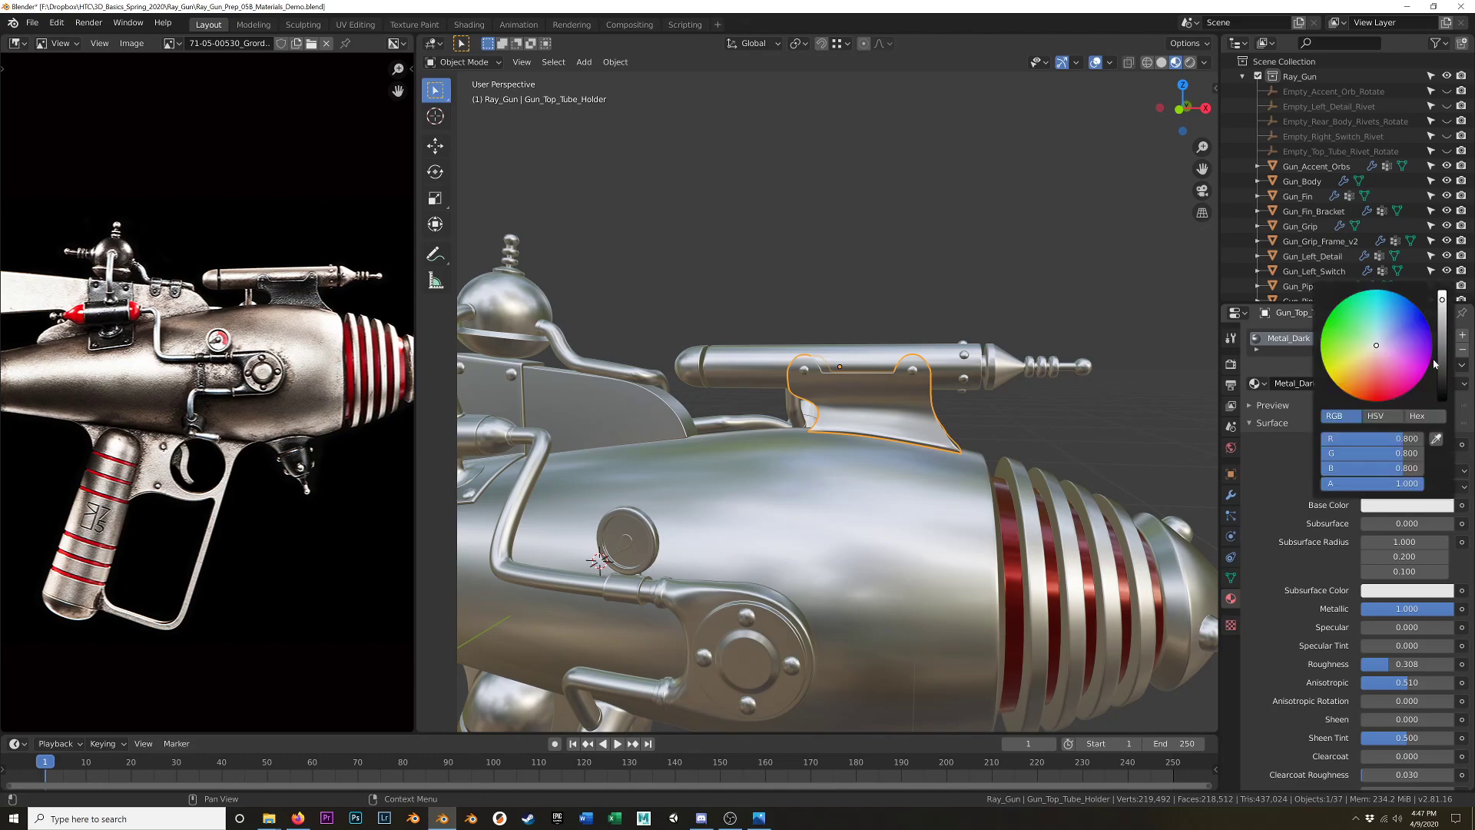
{"action": "mouse_move", "coordinate": [1444, 371]}
{"action": "left_mouse_down"}
{"action": "mouse_move", "coordinate": [1443, 400]}
{"action": "mouse_move", "coordinate": [1441, 292]}
{"action": "mouse_move", "coordinate": [1441, 386]}
{"action": "left_mouse_up"}
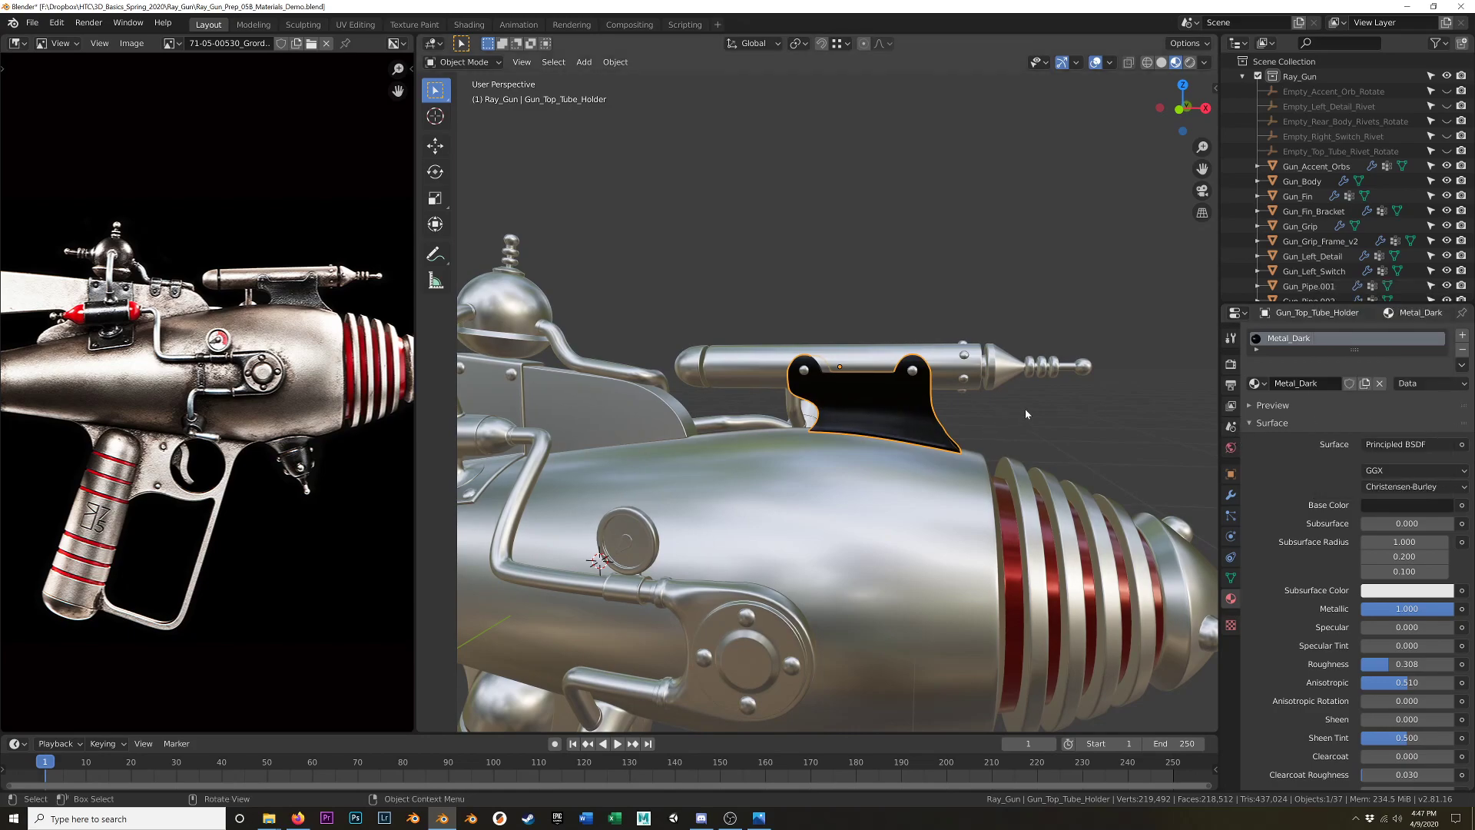
{"action": "left_click", "coordinate": [1406, 505]}
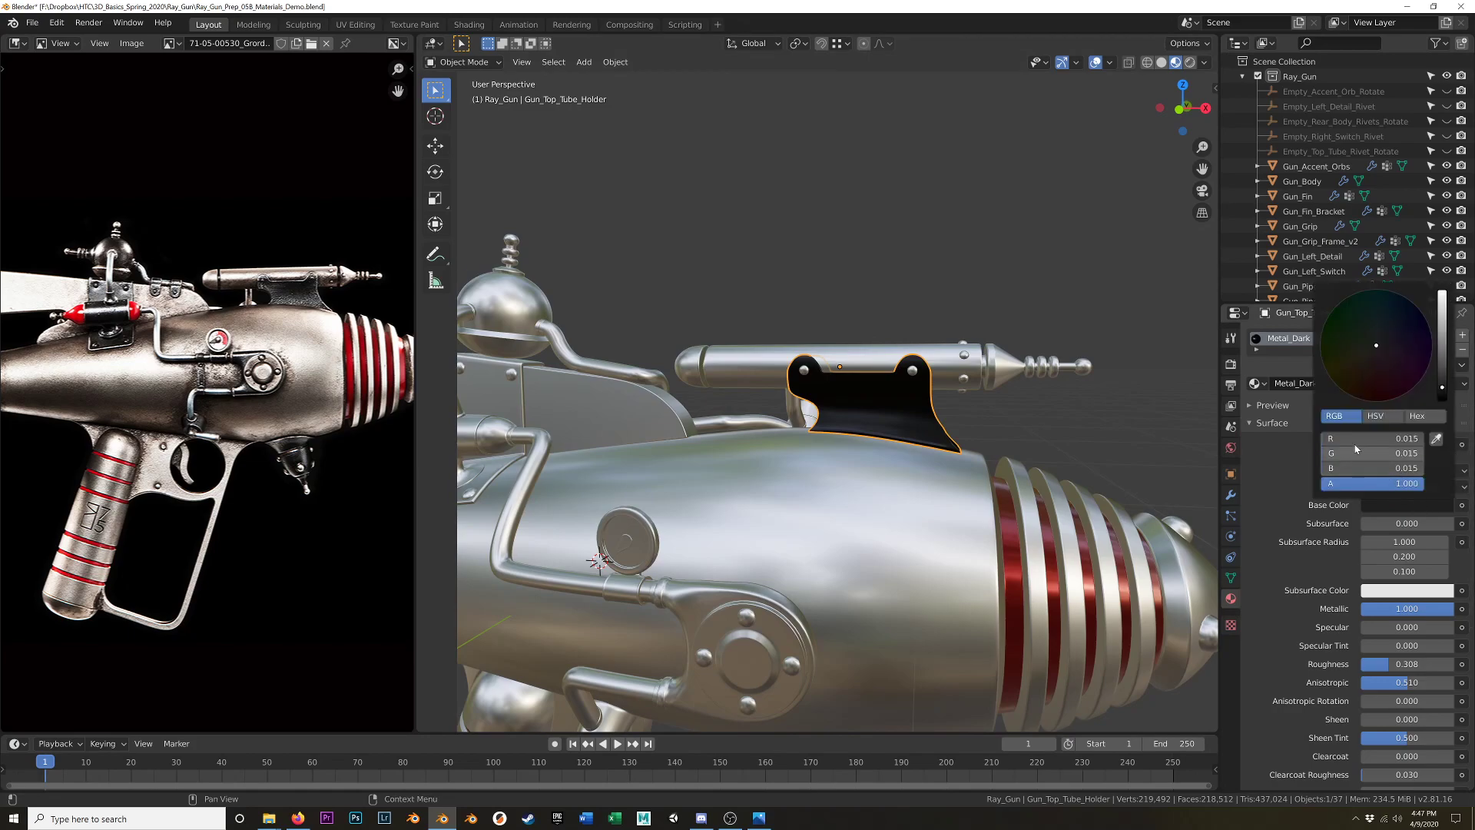
{"action": "left_click_drag", "start_coordinate": [1444, 386], "coordinate": [1442, 377]}
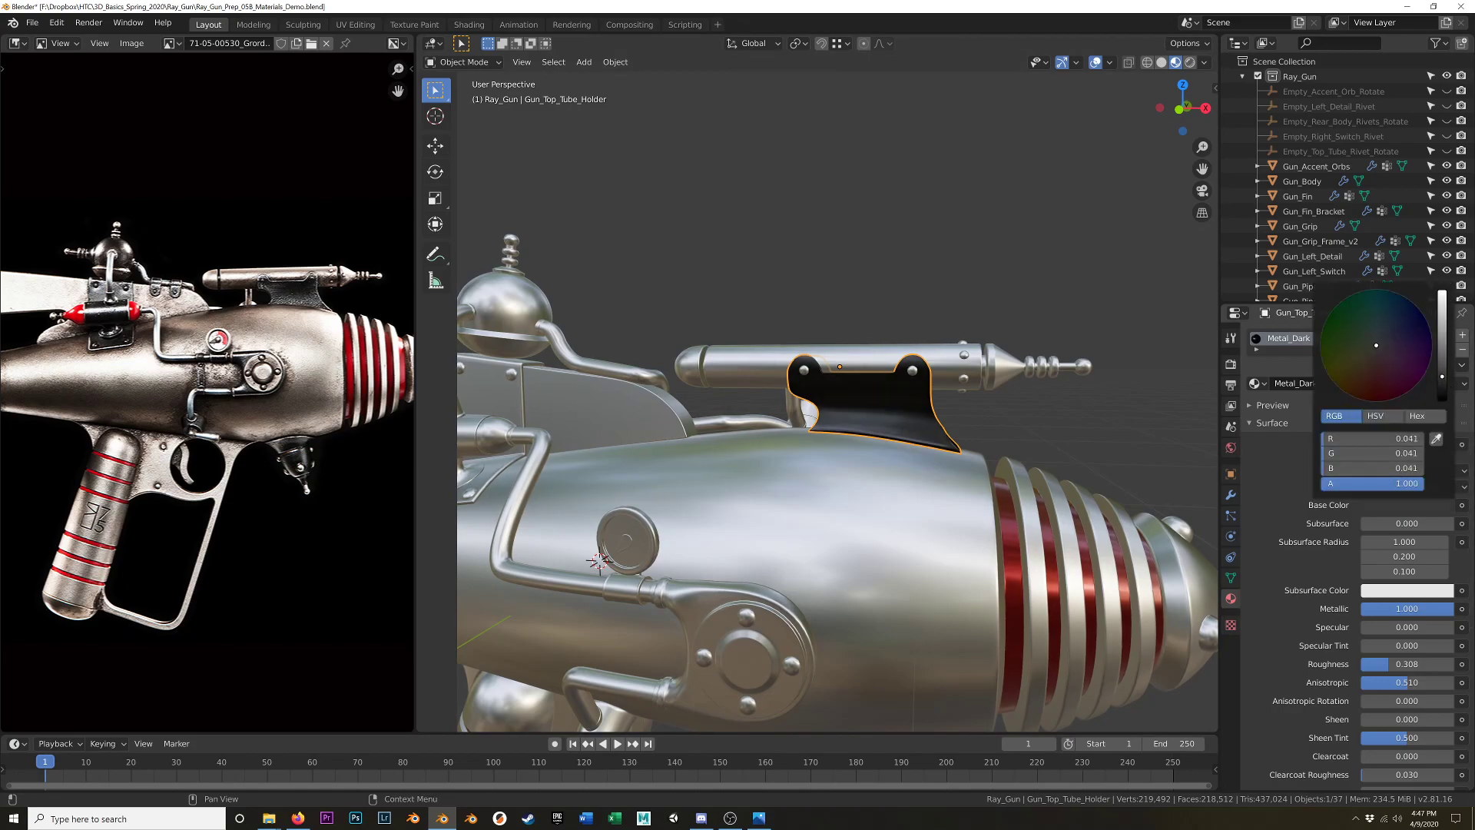
Try several roughness values on Metal_Dark, ending at 0.650, and set its anisotropic value to 0.
{"action": "scroll", "coordinate": [1274, 585], "scroll_direction": "down", "scroll_amount": 1}
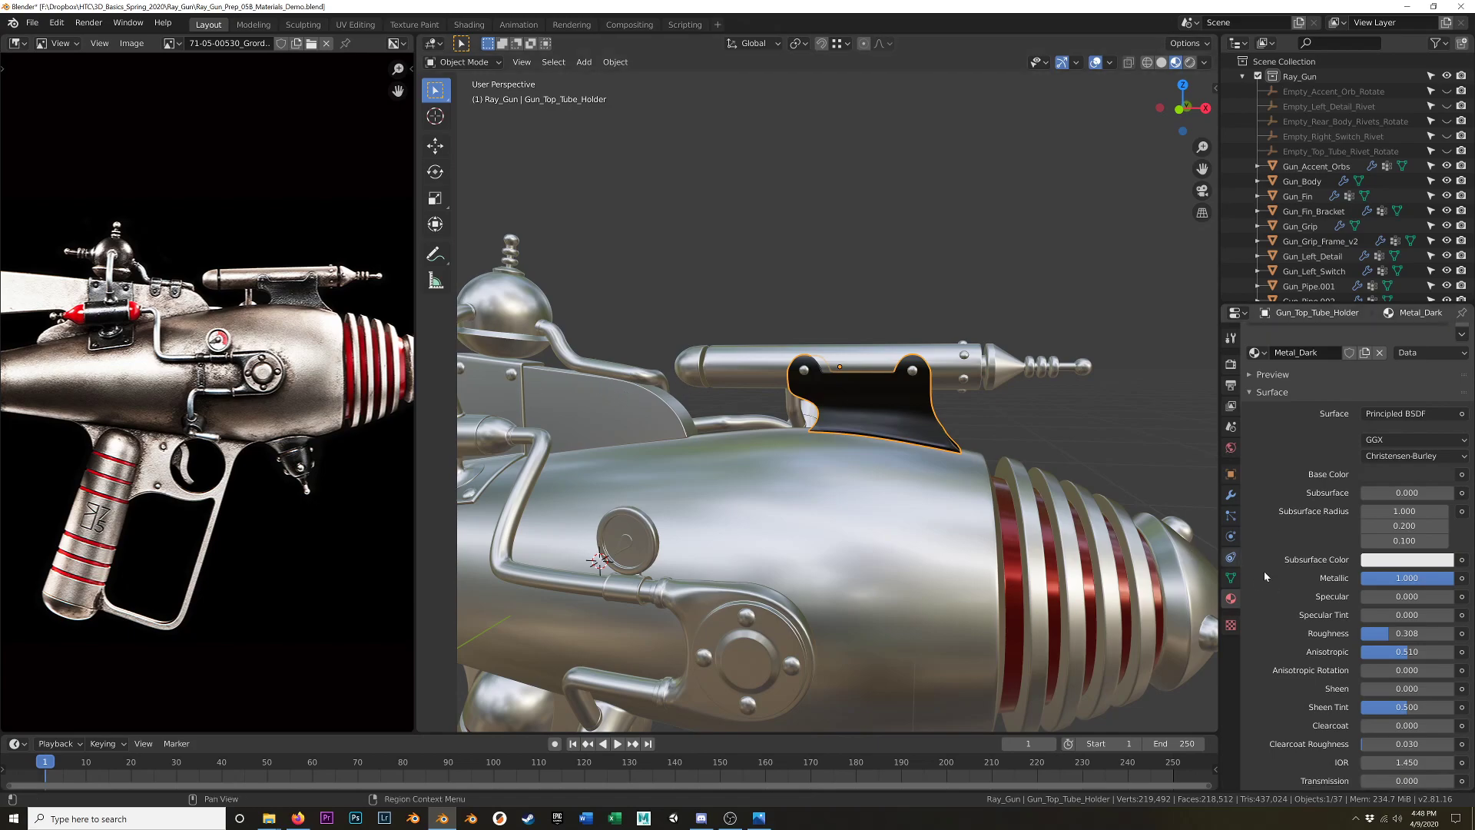
{"action": "left_click_drag", "start_coordinate": [1392, 633], "coordinate": [1423, 633]}
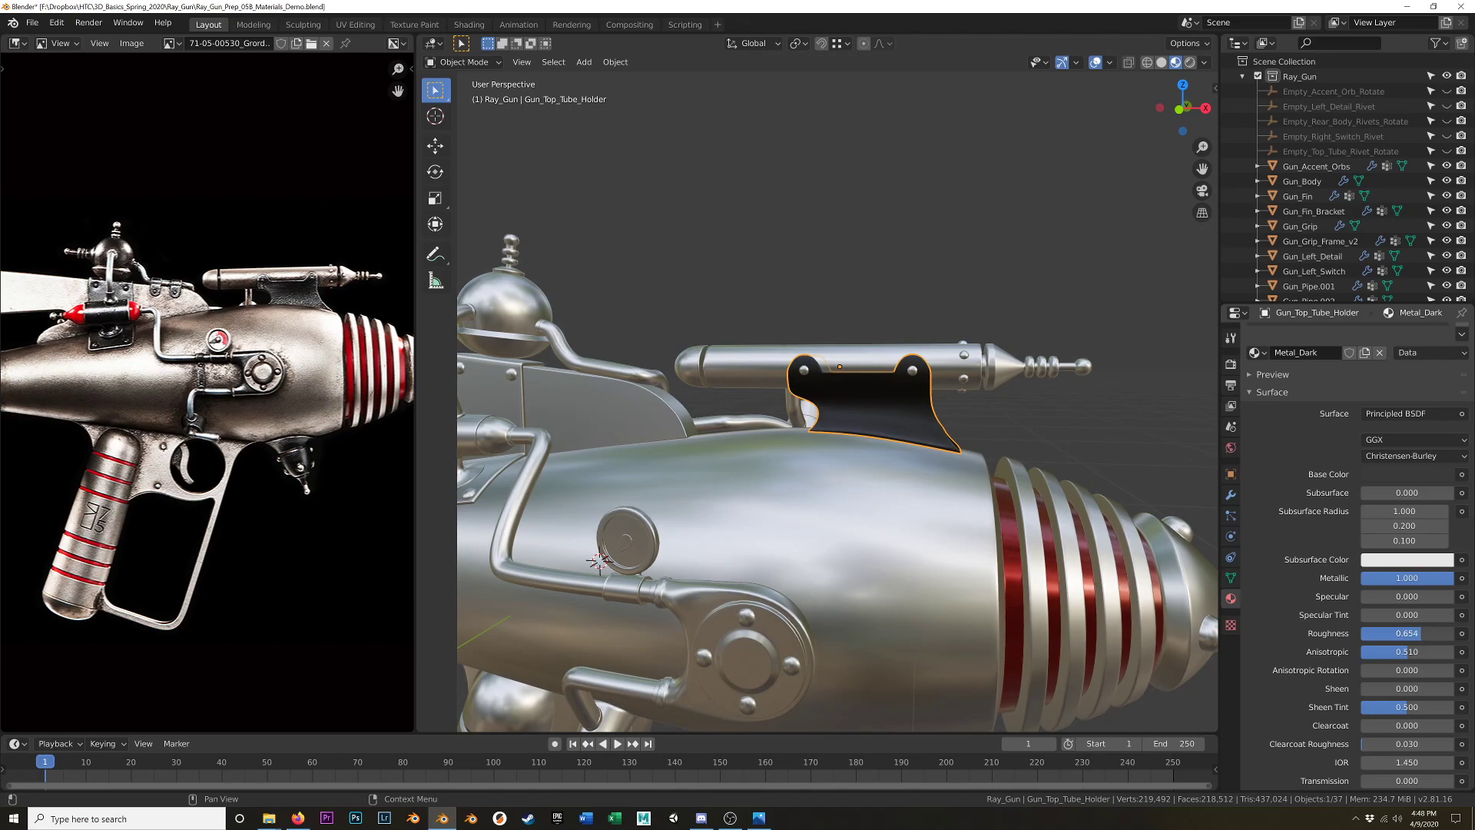
{"action": "left_click_drag", "start_coordinate": [1406, 633], "coordinate": [1377, 633]}
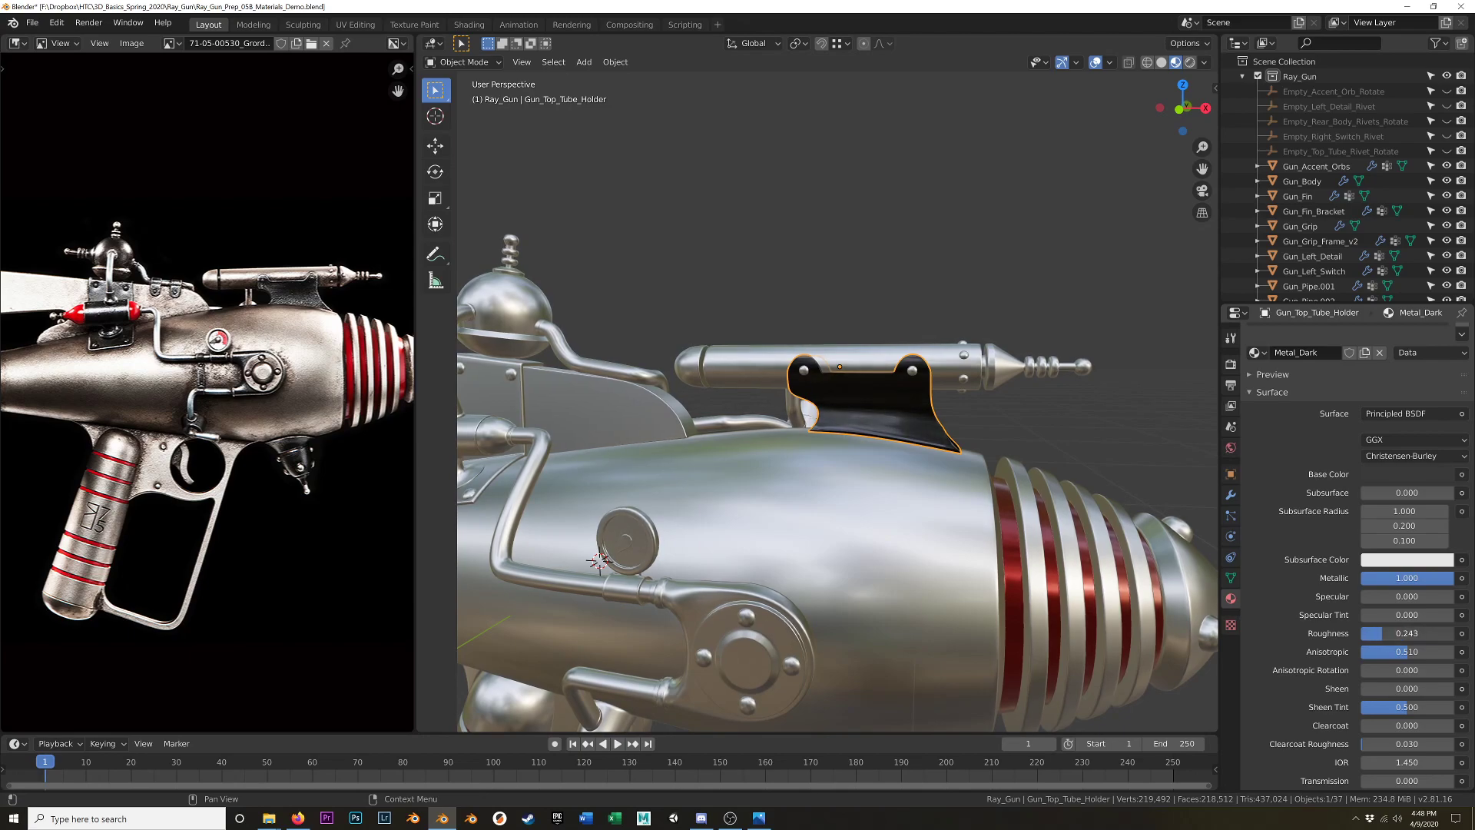
{"action": "left_click_drag", "start_coordinate": [1386, 633], "coordinate": [1384, 633]}
{"action": "mouse_move", "coordinate": [1407, 652]}
{"action": "left_mouse_down"}
{"action": "mouse_move", "coordinate": [1364, 652]}
{"action": "mouse_move", "coordinate": [1416, 633]}
{"action": "left_mouse_up"}
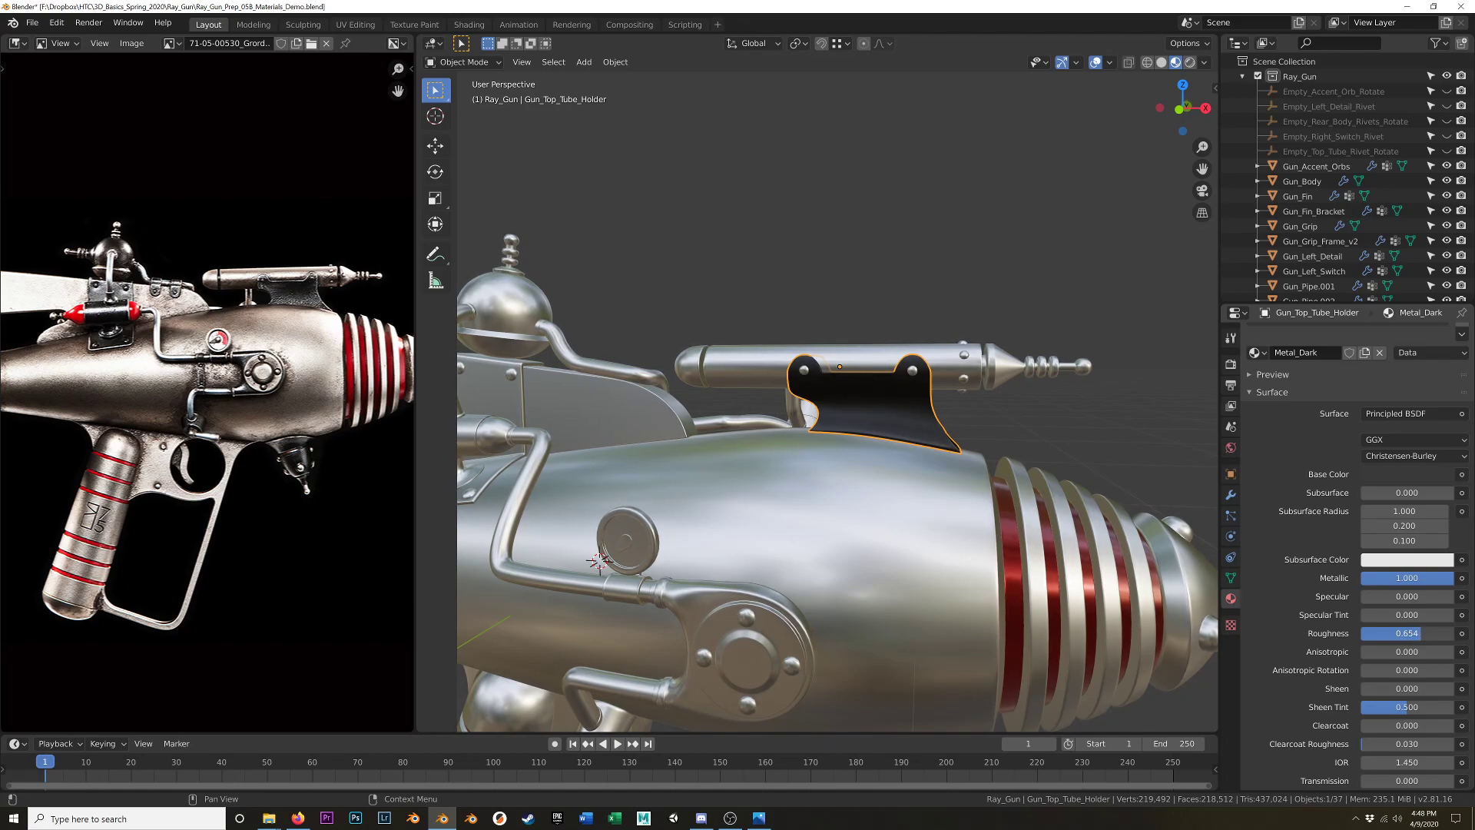
{"action": "left_click_drag", "start_coordinate": [1421, 633], "coordinate": [1420, 633]}
Lighten Metal_Dark's base color slightly to a dark grey.
{"action": "scroll", "coordinate": [970, 572], "scroll_direction": "down", "scroll_amount": 4}
{"action": "scroll", "coordinate": [920, 621], "scroll_direction": "up", "scroll_amount": 2}
{"action": "scroll", "coordinate": [920, 621], "scroll_direction": "up", "scroll_amount": 2}
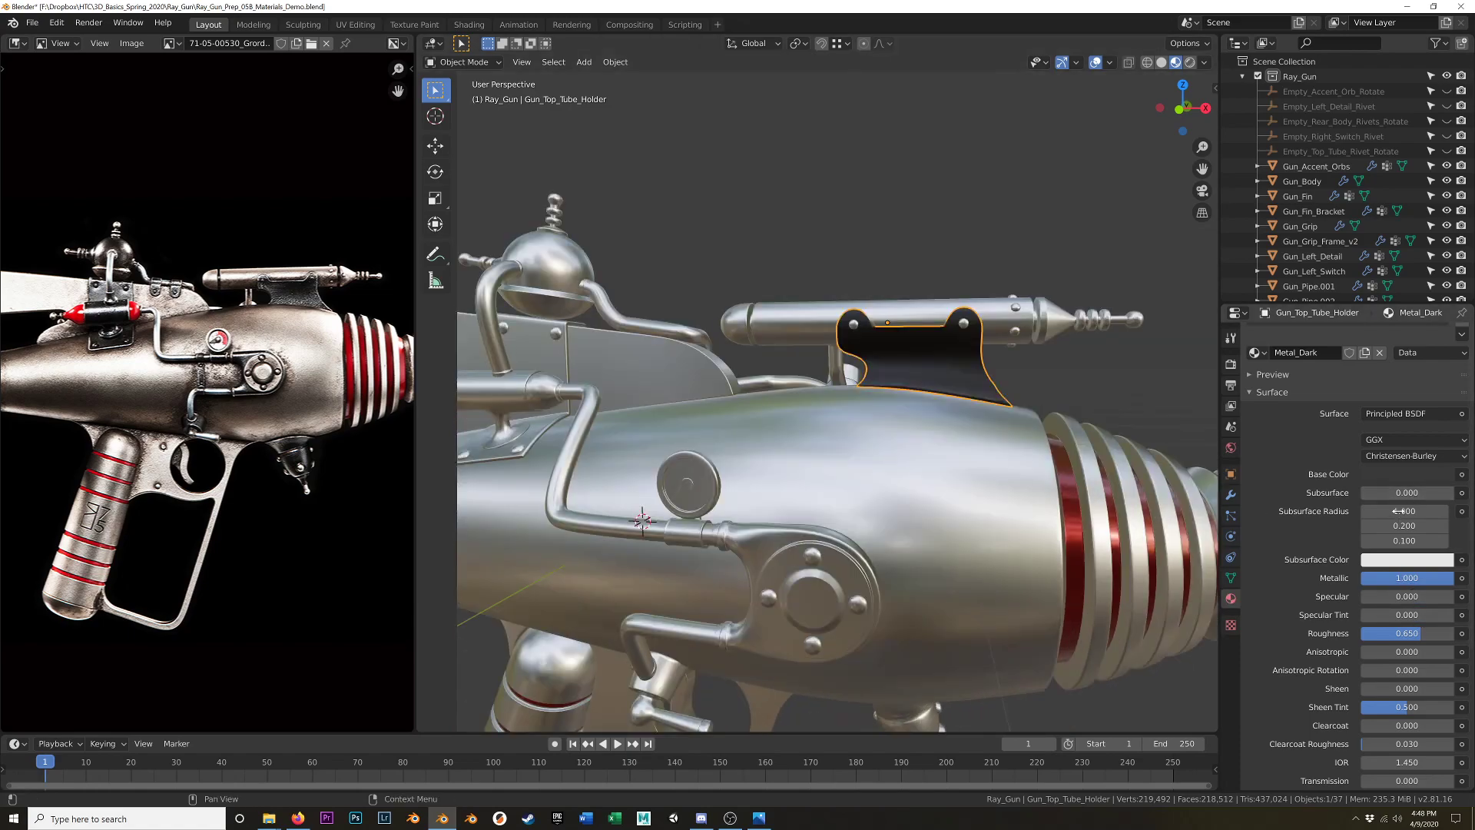
{"action": "left_click", "coordinate": [1412, 474]}
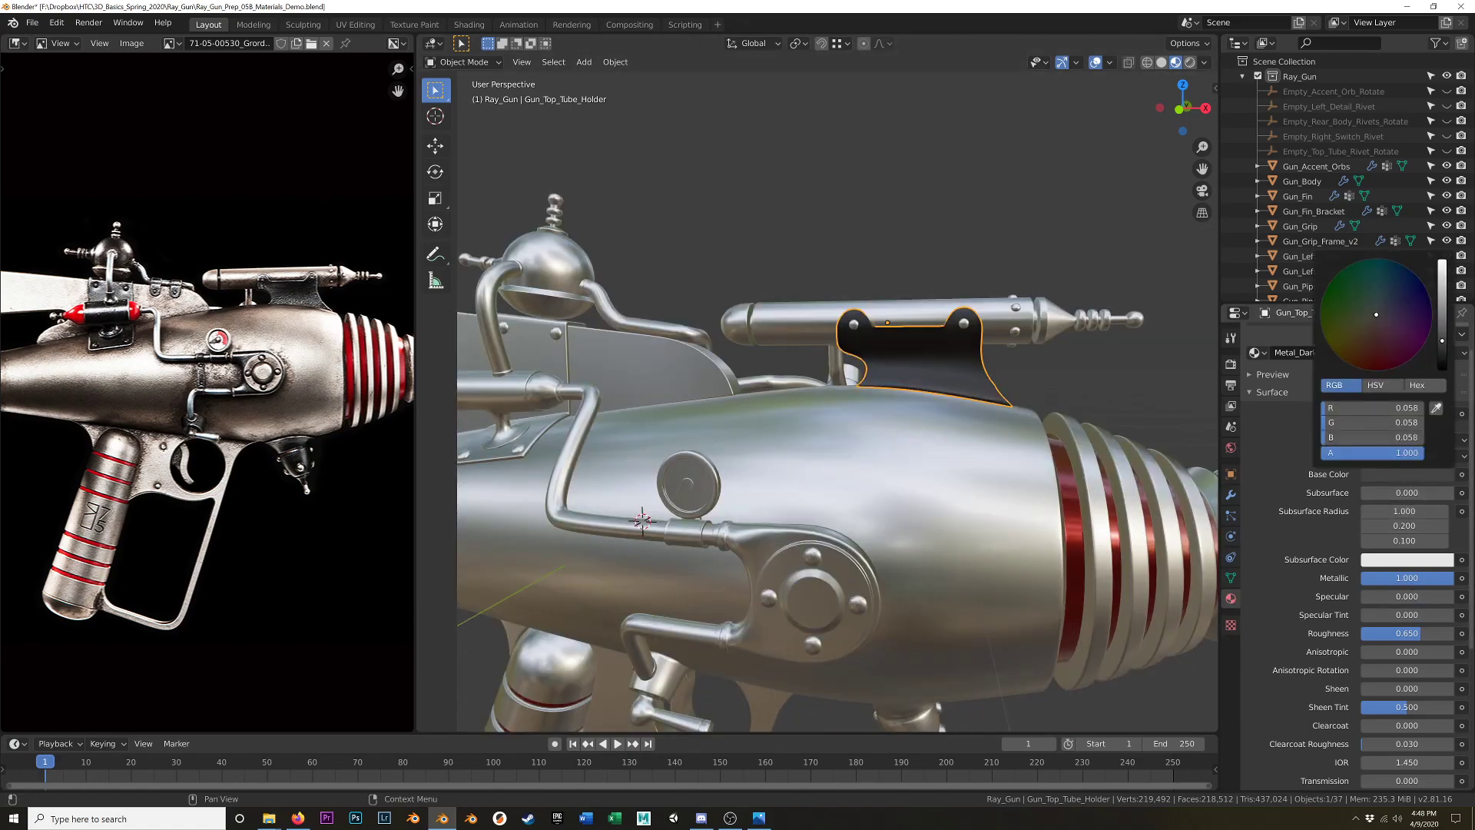
{"action": "scroll", "coordinate": [975, 631], "scroll_direction": "down", "scroll_amount": 2}
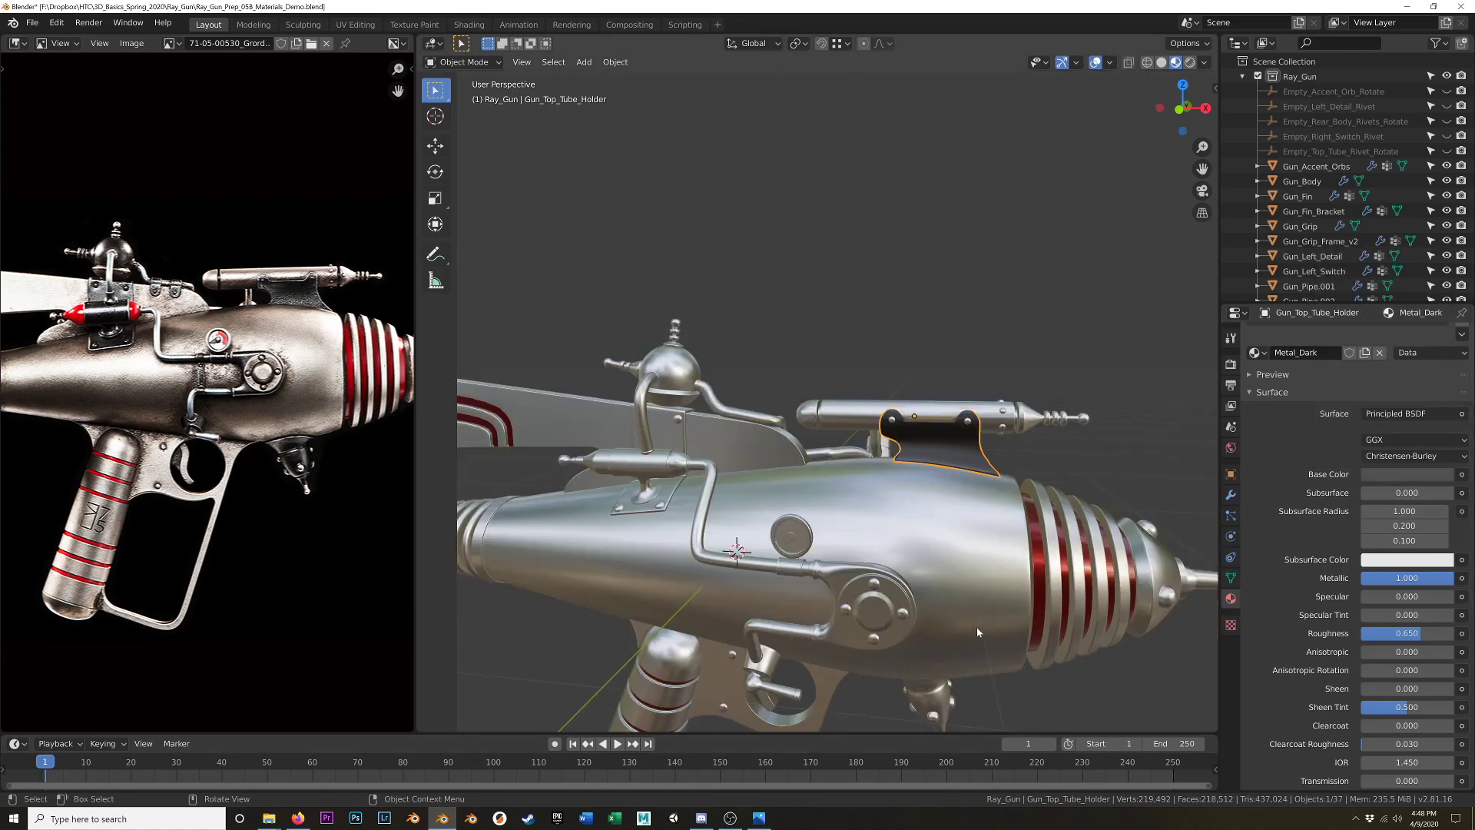
{"action": "middle_click_drag", "start_coordinate": [901, 690], "coordinate": [984, 566], "text": "shift"}
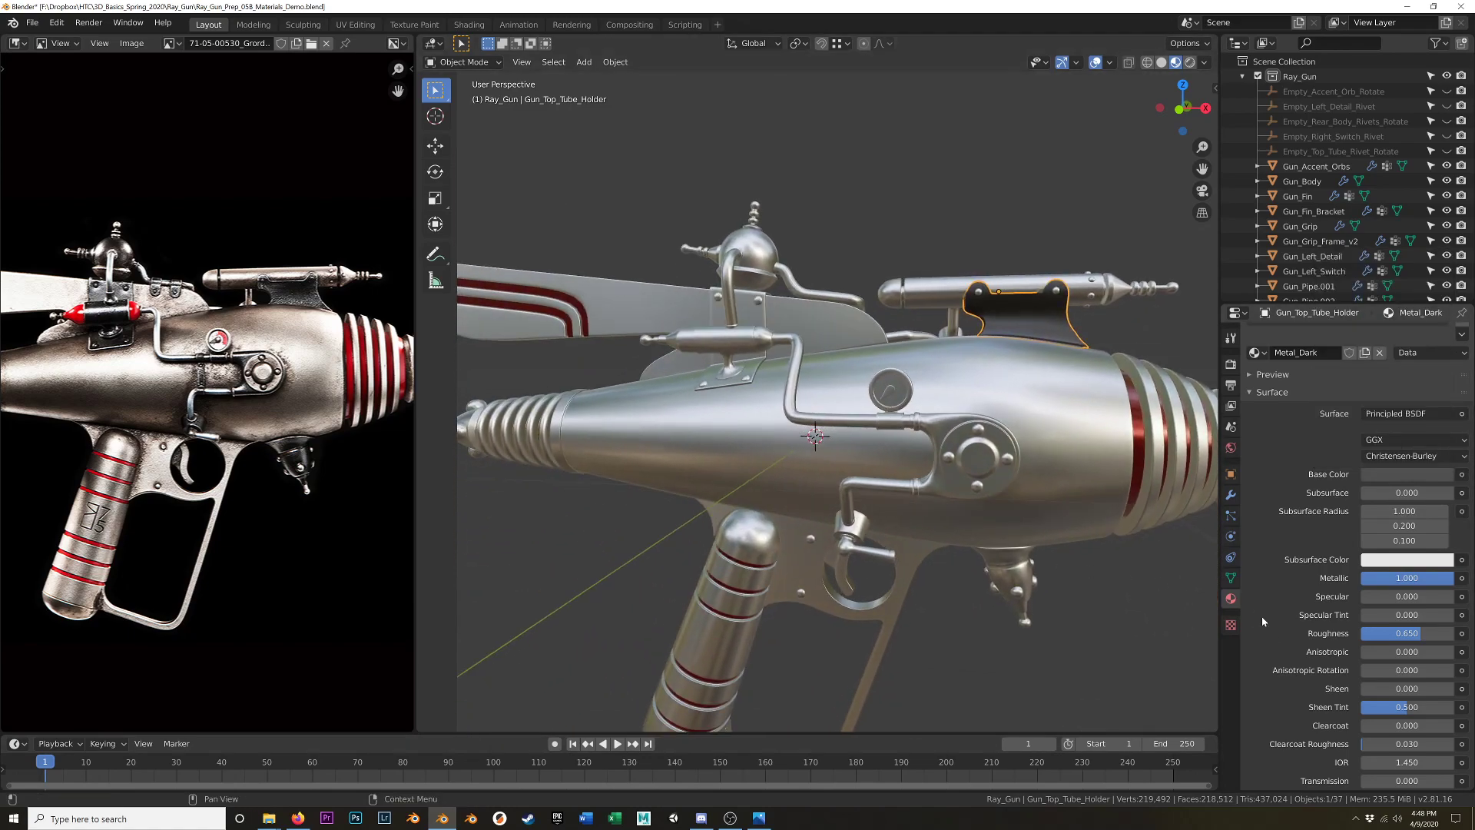
Lower Metal_Dark's roughness to 0.194 for a glossier finish.
{"action": "mouse_move", "coordinate": [1394, 633]}
{"action": "left_mouse_down"}
{"action": "mouse_move", "coordinate": [1321, 633]}
{"action": "mouse_move", "coordinate": [1377, 633]}
{"action": "left_mouse_up"}
{"action": "middle_click_drag", "start_coordinate": [1145, 458], "coordinate": [1083, 472]}
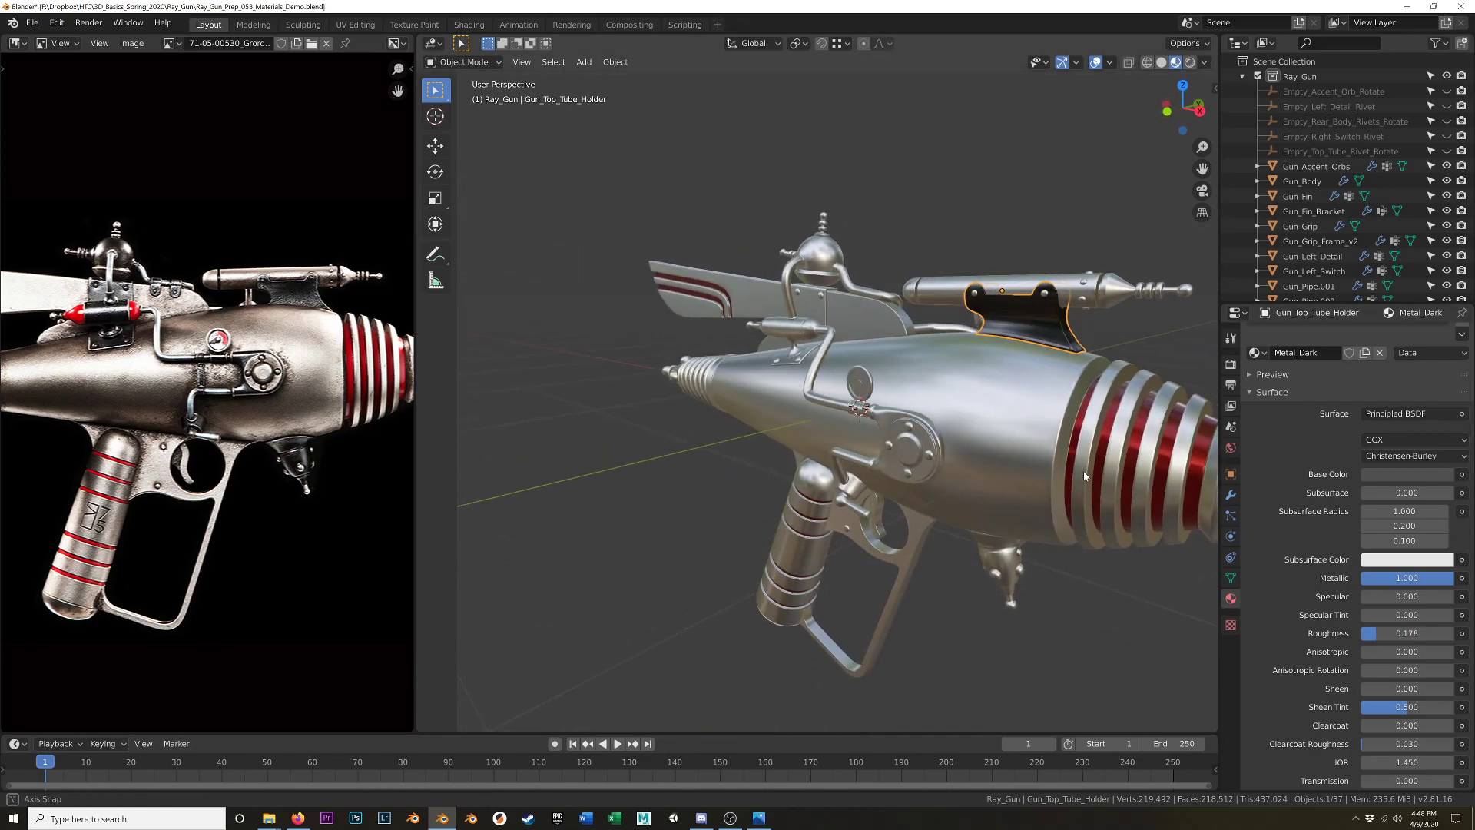
{"action": "left_click_drag", "start_coordinate": [1379, 631], "coordinate": [1379, 630]}
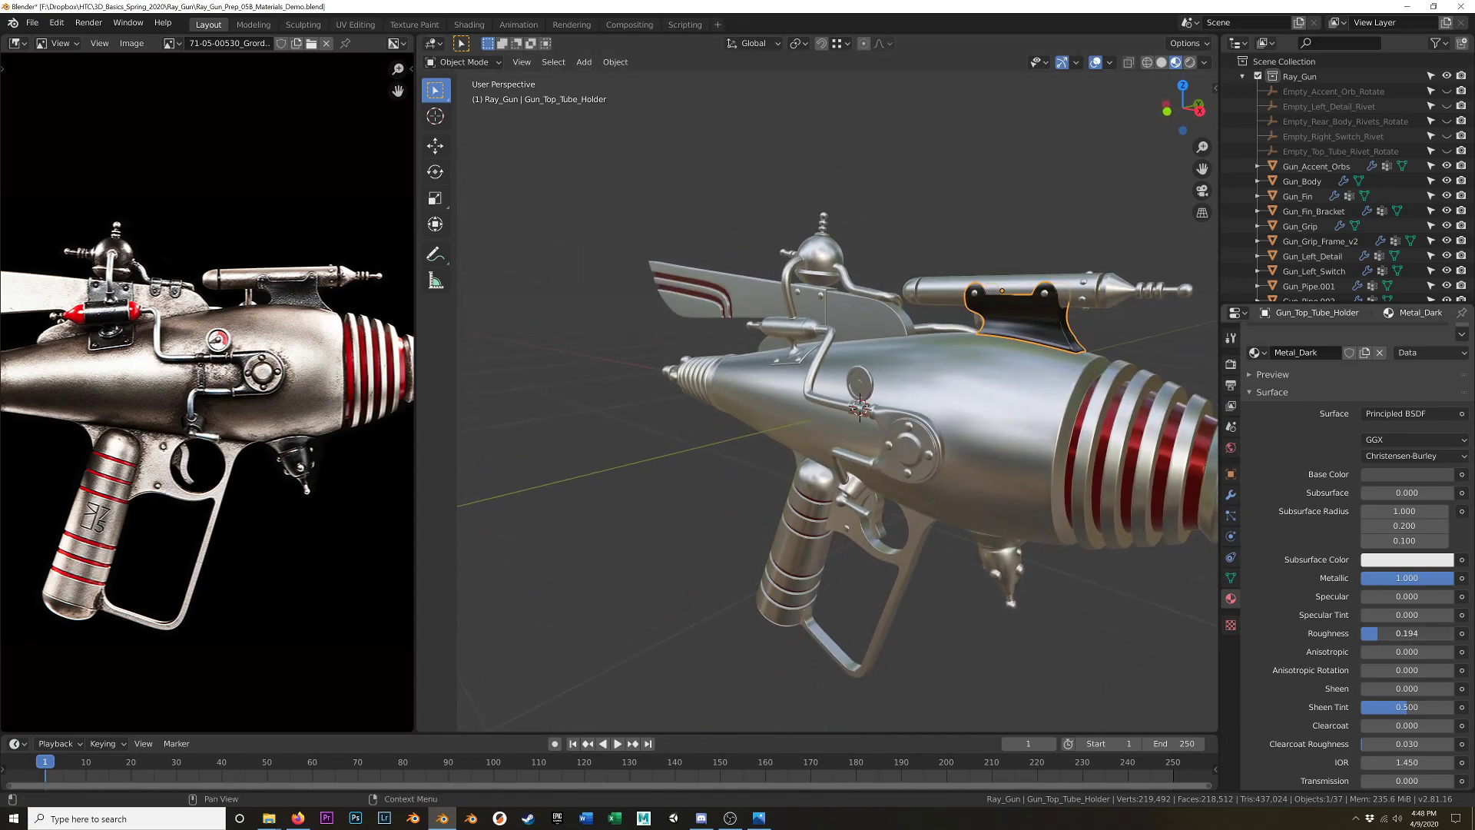
Select the fin bracket and replace its material with Metal_Dark.
{"action": "middle_click_drag", "start_coordinate": [1012, 464], "coordinate": [883, 419]}
{"action": "left_click", "coordinate": [832, 384]}
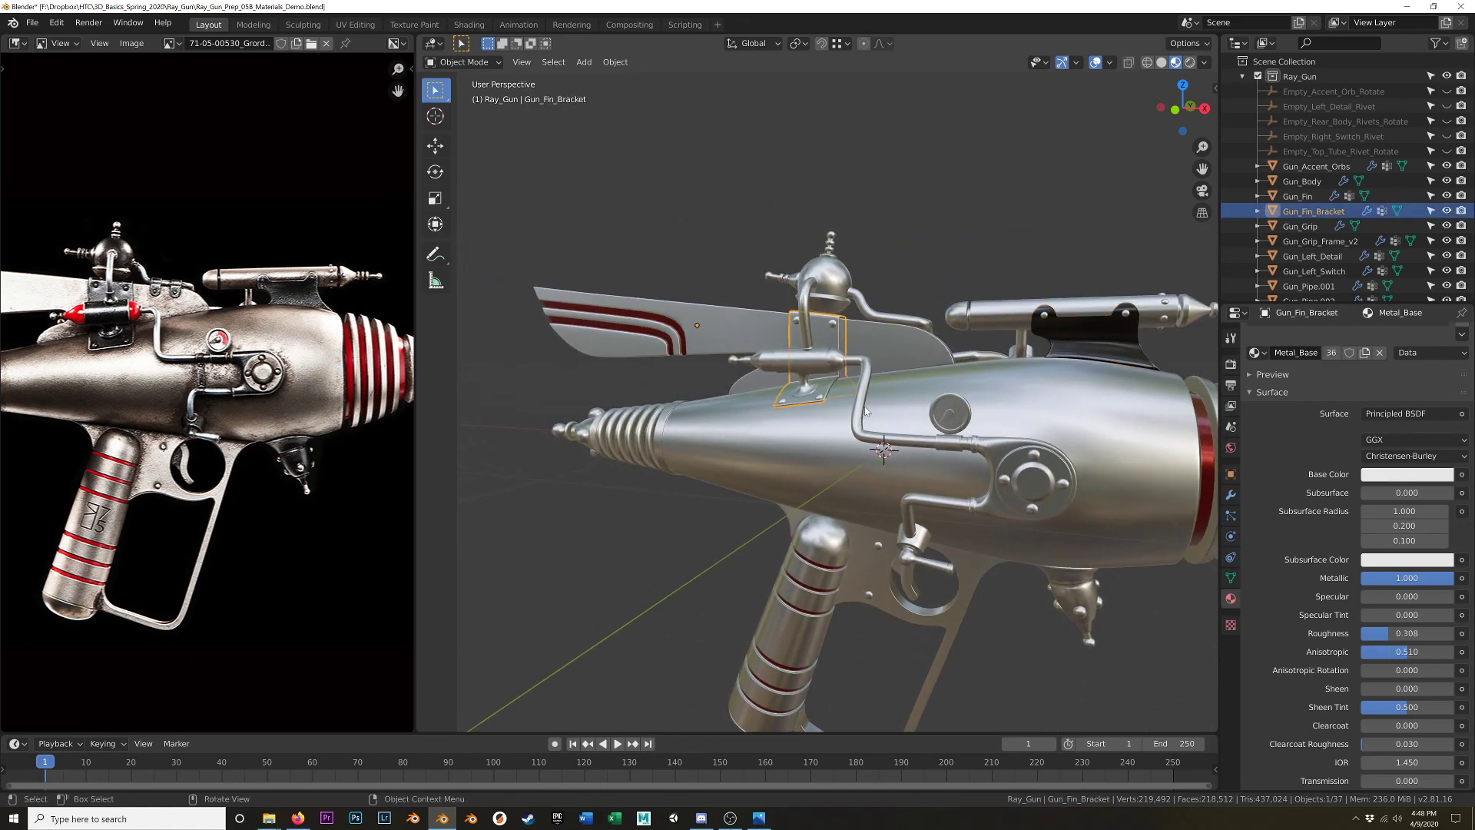
{"action": "scroll", "coordinate": [1300, 420], "scroll_direction": "up", "scroll_amount": 2}
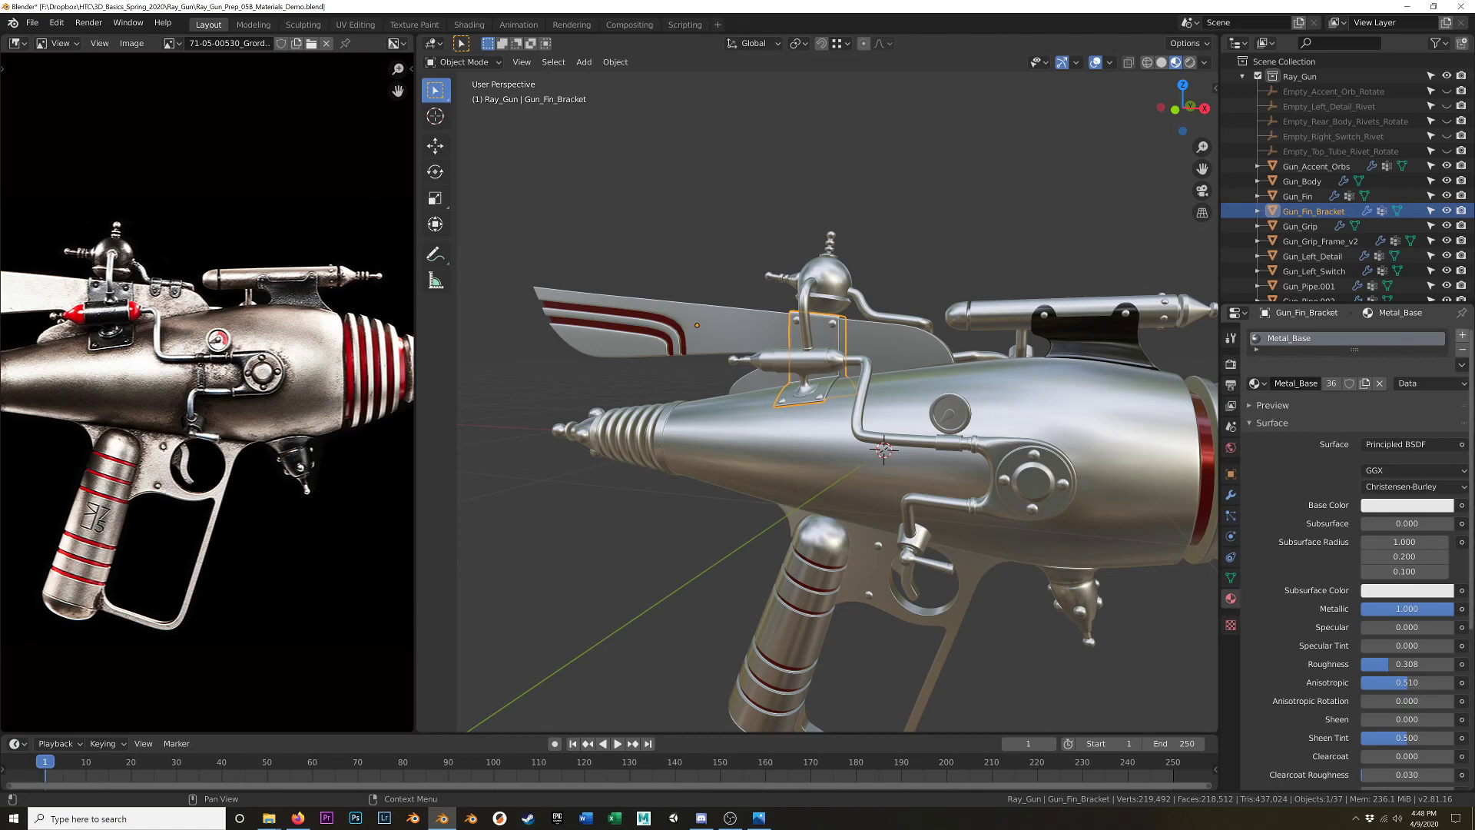
{"action": "left_click_drag", "start_coordinate": [1352, 352], "coordinate": [1353, 372]}
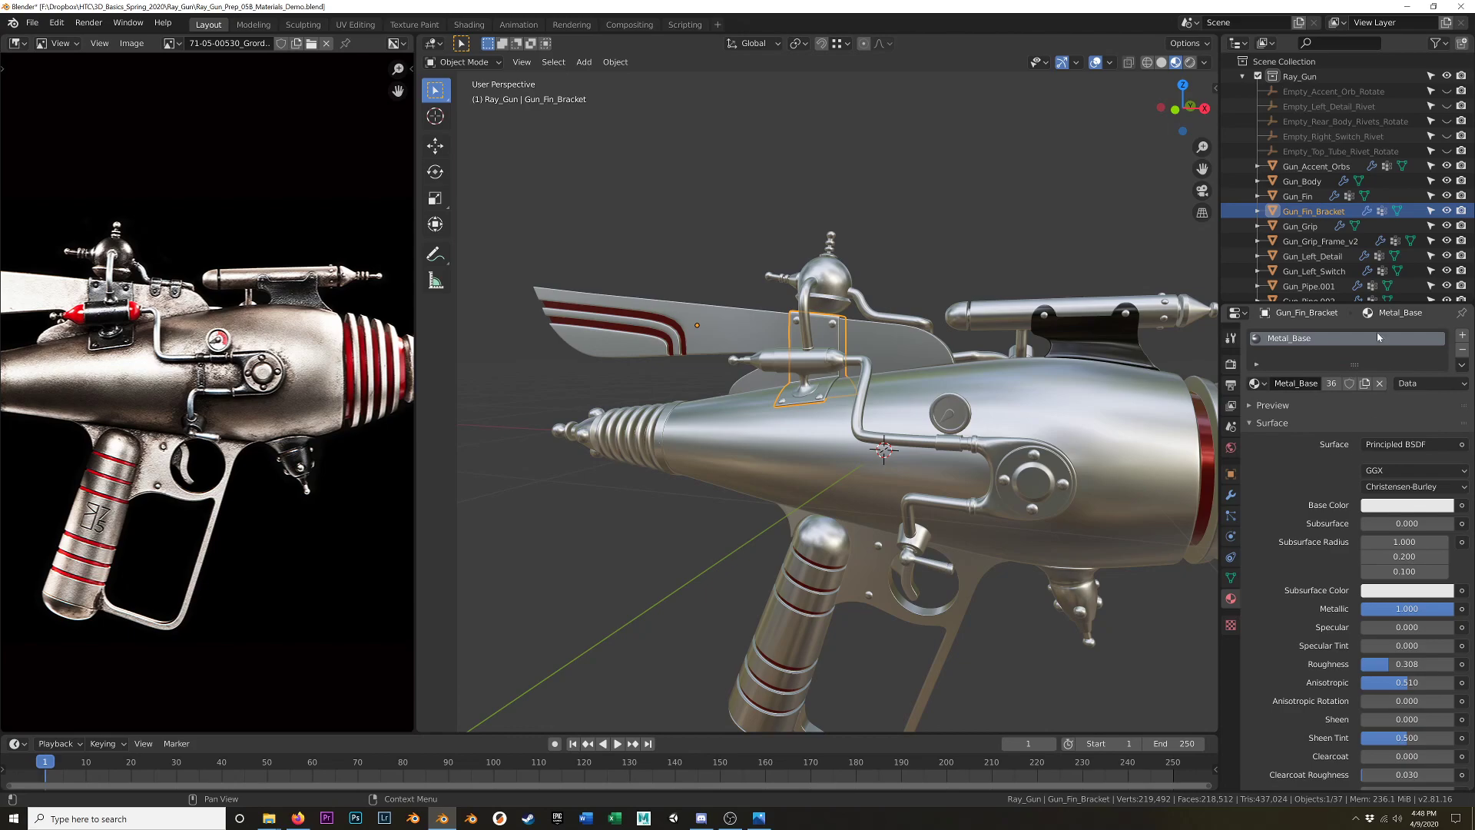
{"action": "left_click", "coordinate": [1256, 383]}
{"action": "left_click", "coordinate": [1305, 434]}
Give the top sphere the Metal_Dark material, make it a single-user copy and name it Metal_Medium_Dark.
{"action": "middle_click_drag", "start_coordinate": [898, 430], "coordinate": [883, 400]}
{"action": "left_click", "coordinate": [820, 353]}
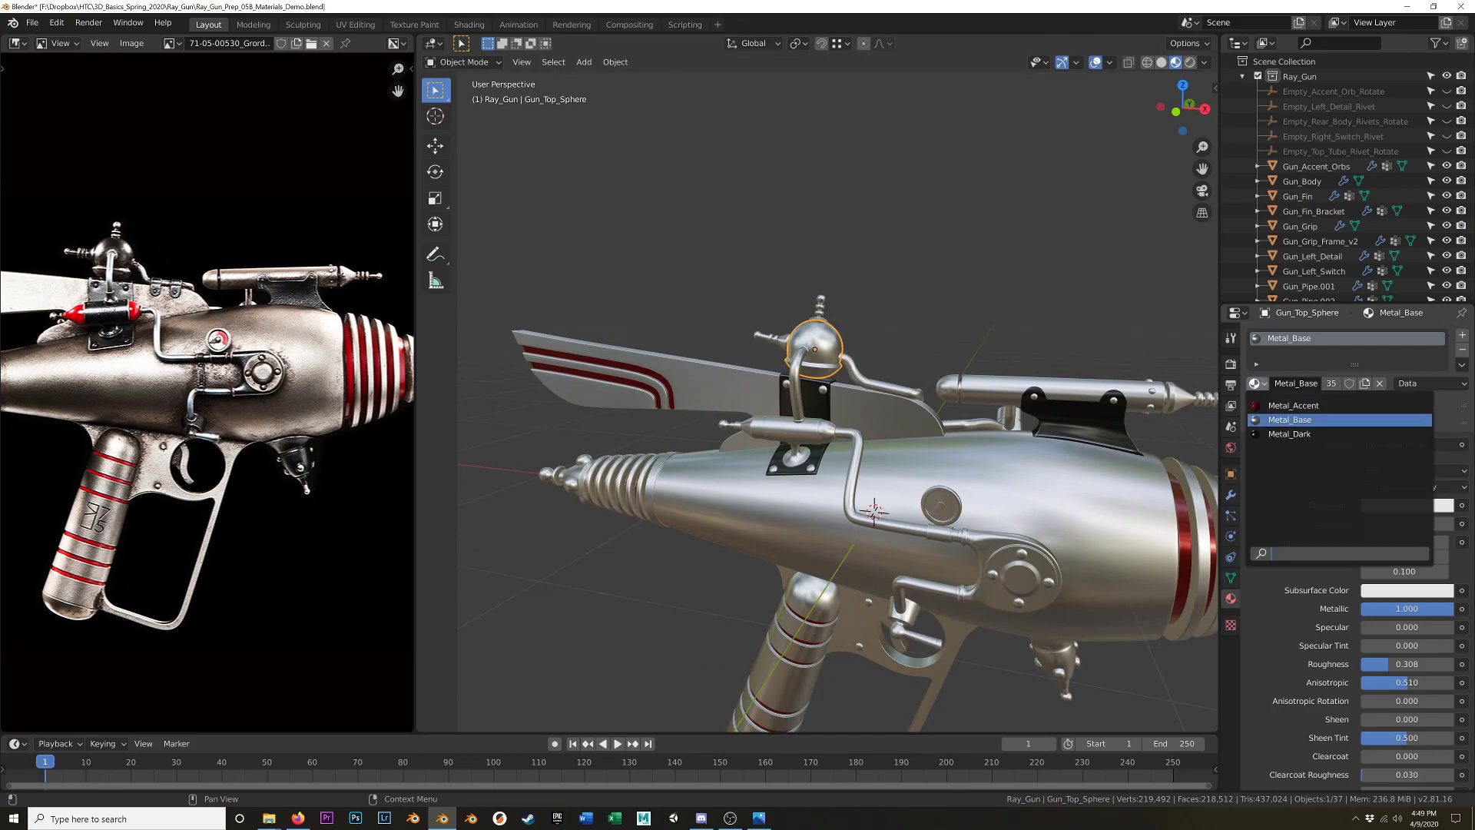
{"action": "left_click", "coordinate": [1291, 434]}
{"action": "left_click", "coordinate": [1333, 383]}
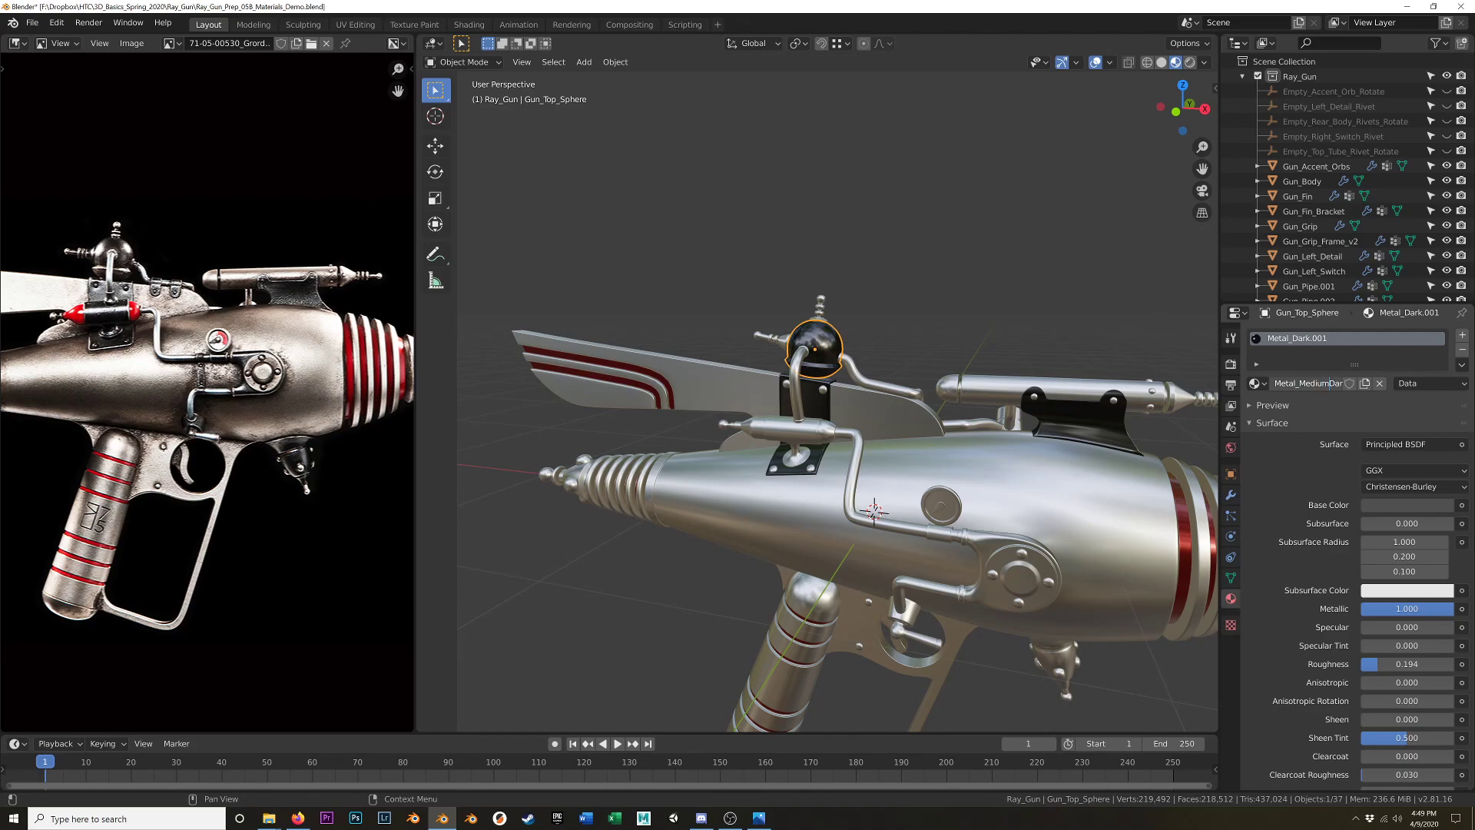
{"action": "type", "text": "k"}
{"action": "key", "text": "Return"}
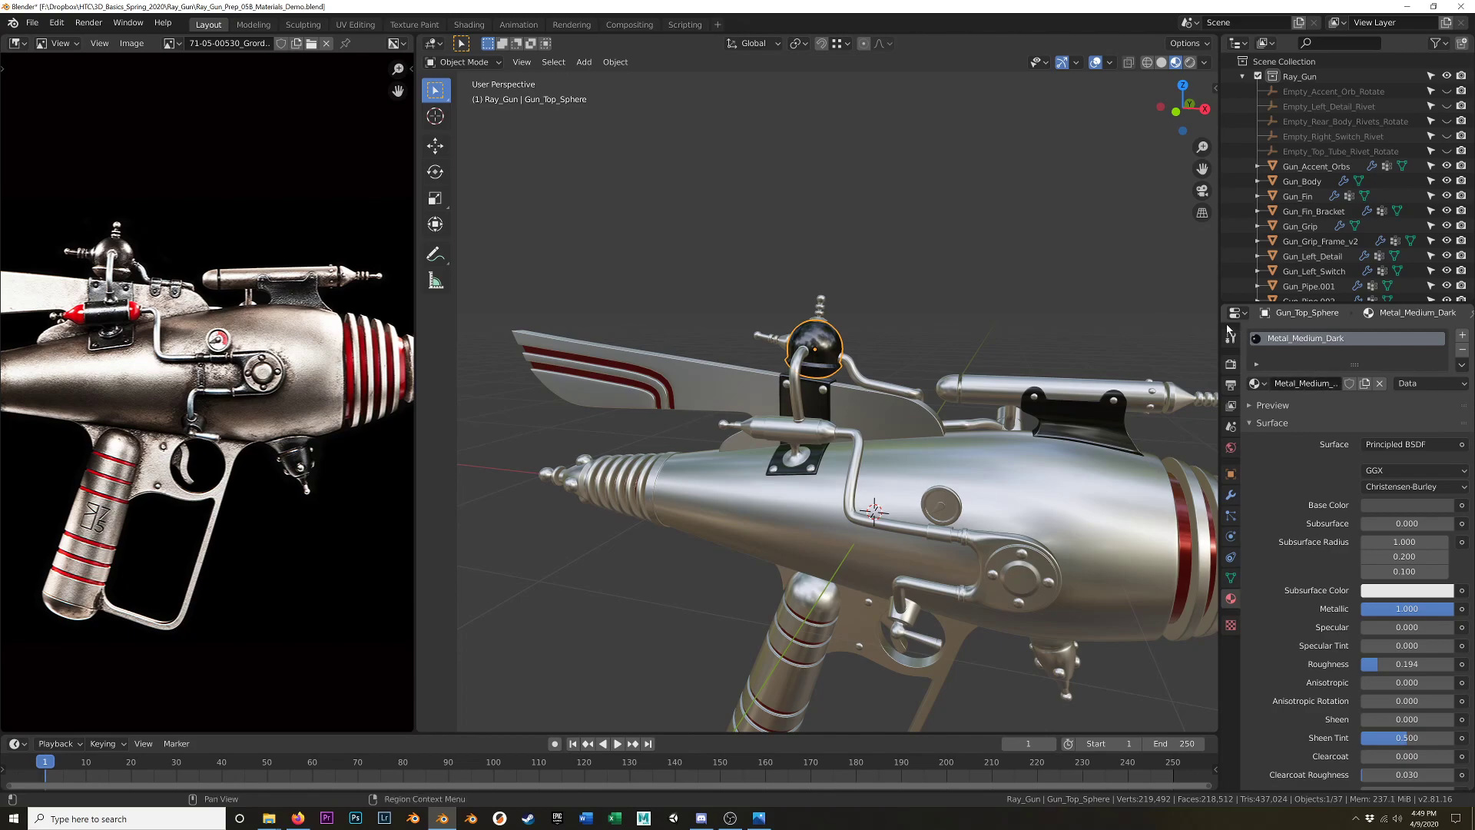
With the properties editor widened, lighten Metal_Medium_Dark's base color to a mid grey and set its roughness to 0.274.
{"action": "left_click_drag", "start_coordinate": [1220, 338], "coordinate": [1178, 337]}
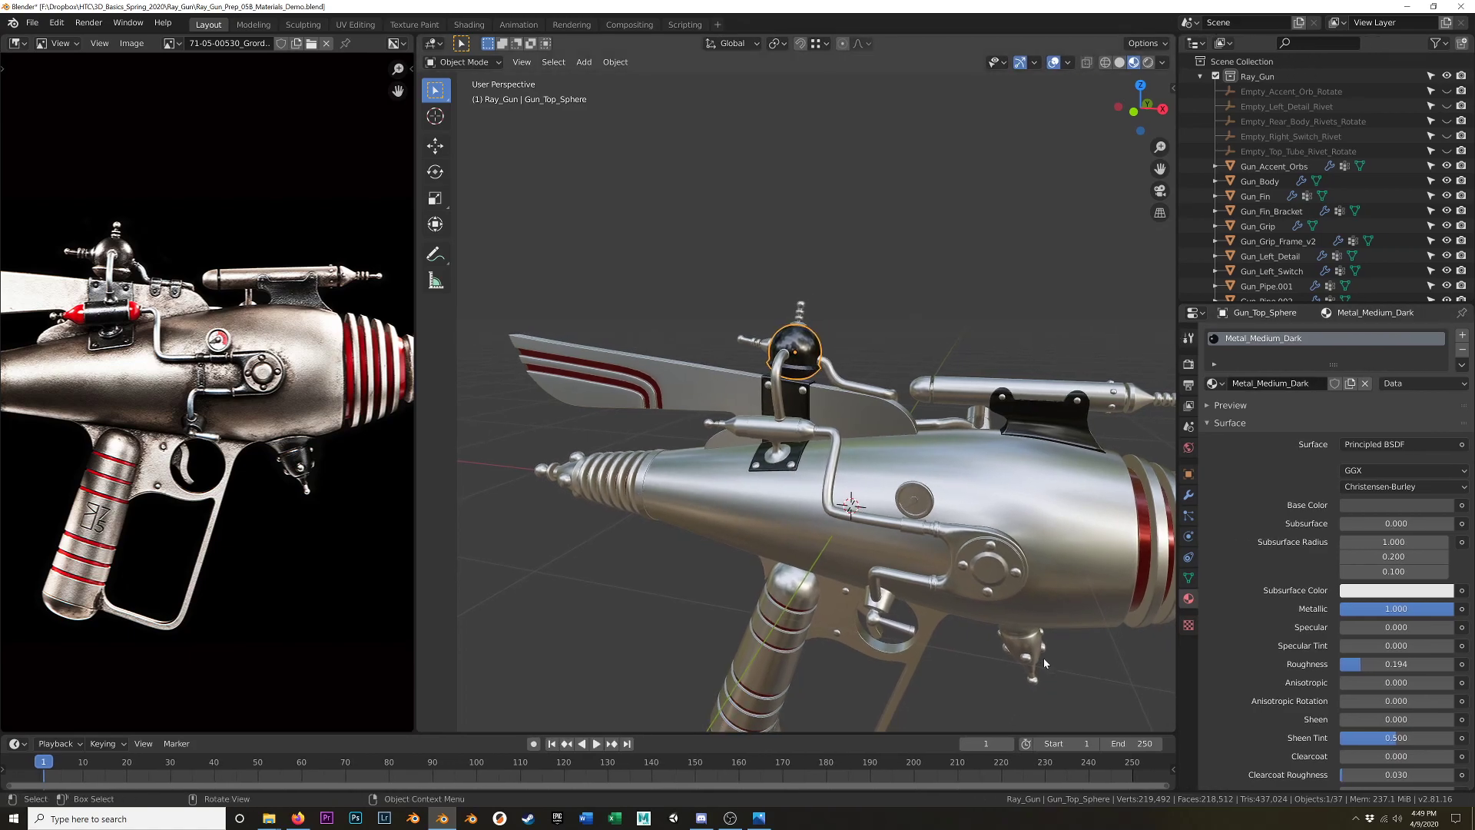
{"action": "left_click", "coordinate": [1391, 507]}
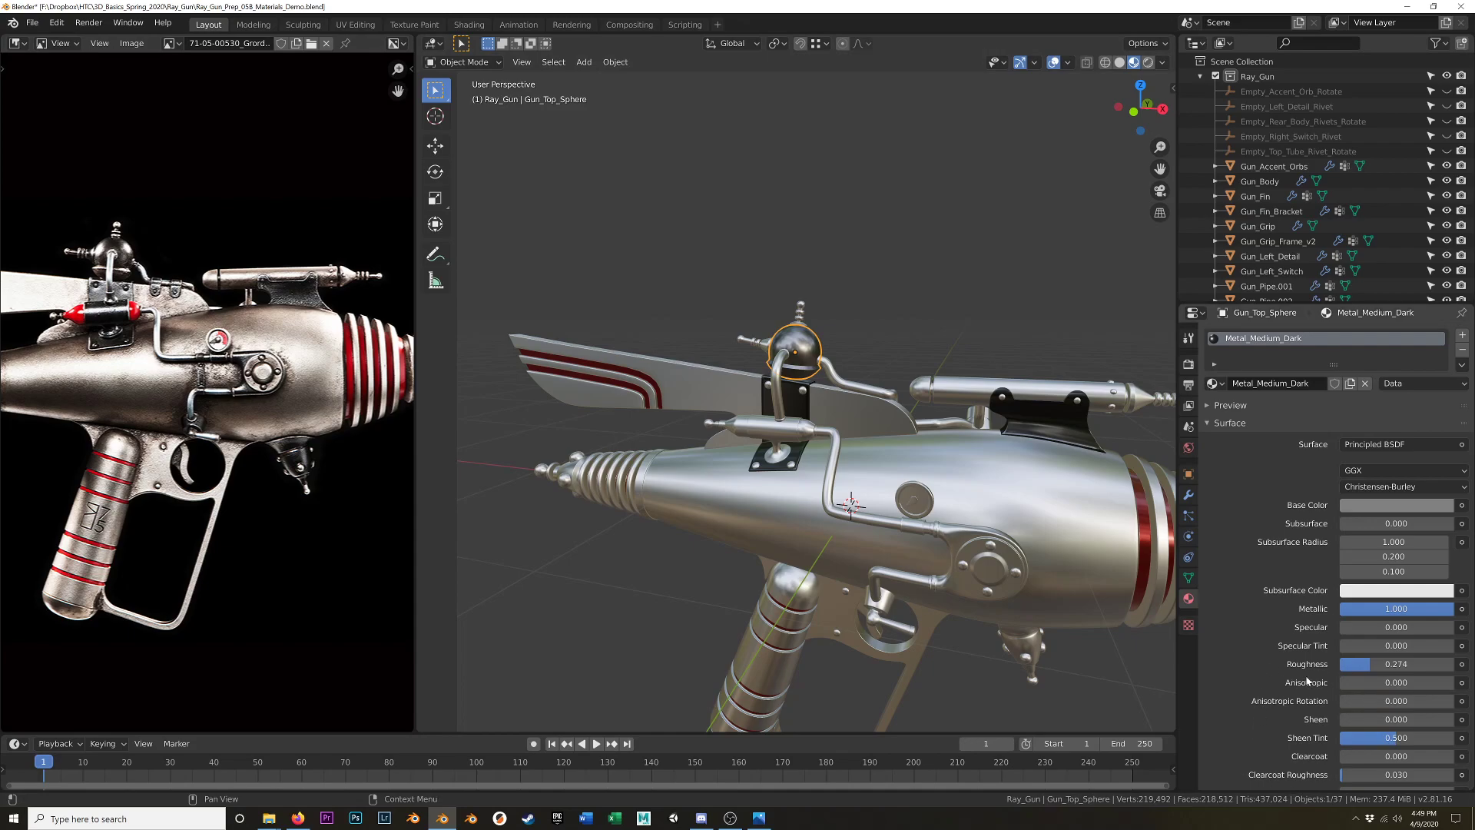
Raise the specular value of Metal_Medium_Dark to 0.492.
{"action": "left_click_drag", "start_coordinate": [1375, 627], "coordinate": [1390, 627]}
{"action": "left_click_drag", "start_coordinate": [1390, 627], "coordinate": [1413, 627]}
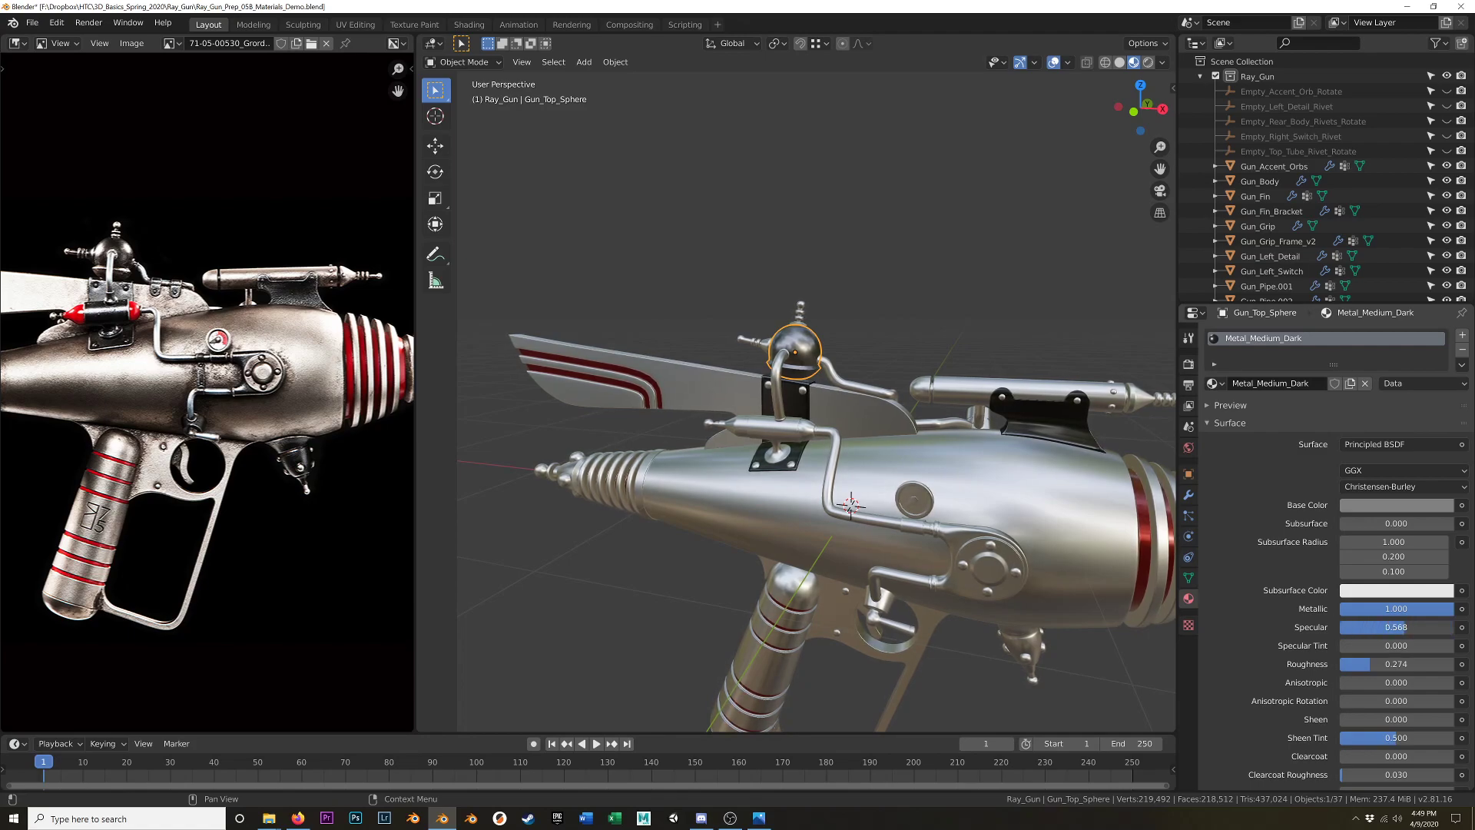
Select the top capsule and compare its pointed tip with the same area in the reference photo.
{"action": "middle_click_drag", "start_coordinate": [958, 550], "coordinate": [891, 467]}
{"action": "middle_click_drag", "start_coordinate": [891, 467], "coordinate": [928, 434], "text": "shift"}
{"action": "left_click", "coordinate": [909, 389]}
{"action": "key", "text": "KP_Decimal"}
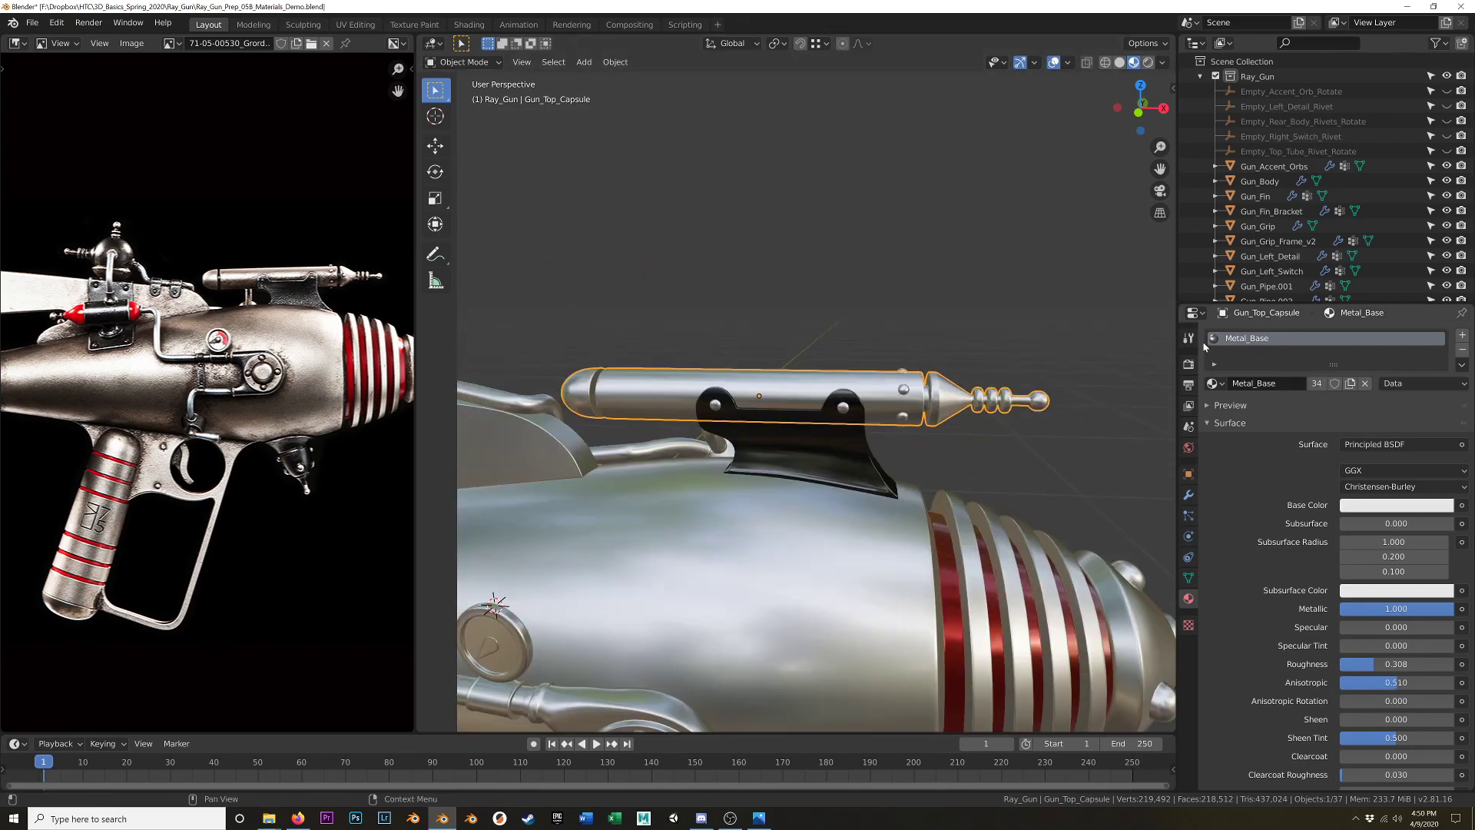
{"action": "middle_click_drag", "start_coordinate": [1033, 402], "coordinate": [977, 443], "text": "shift"}
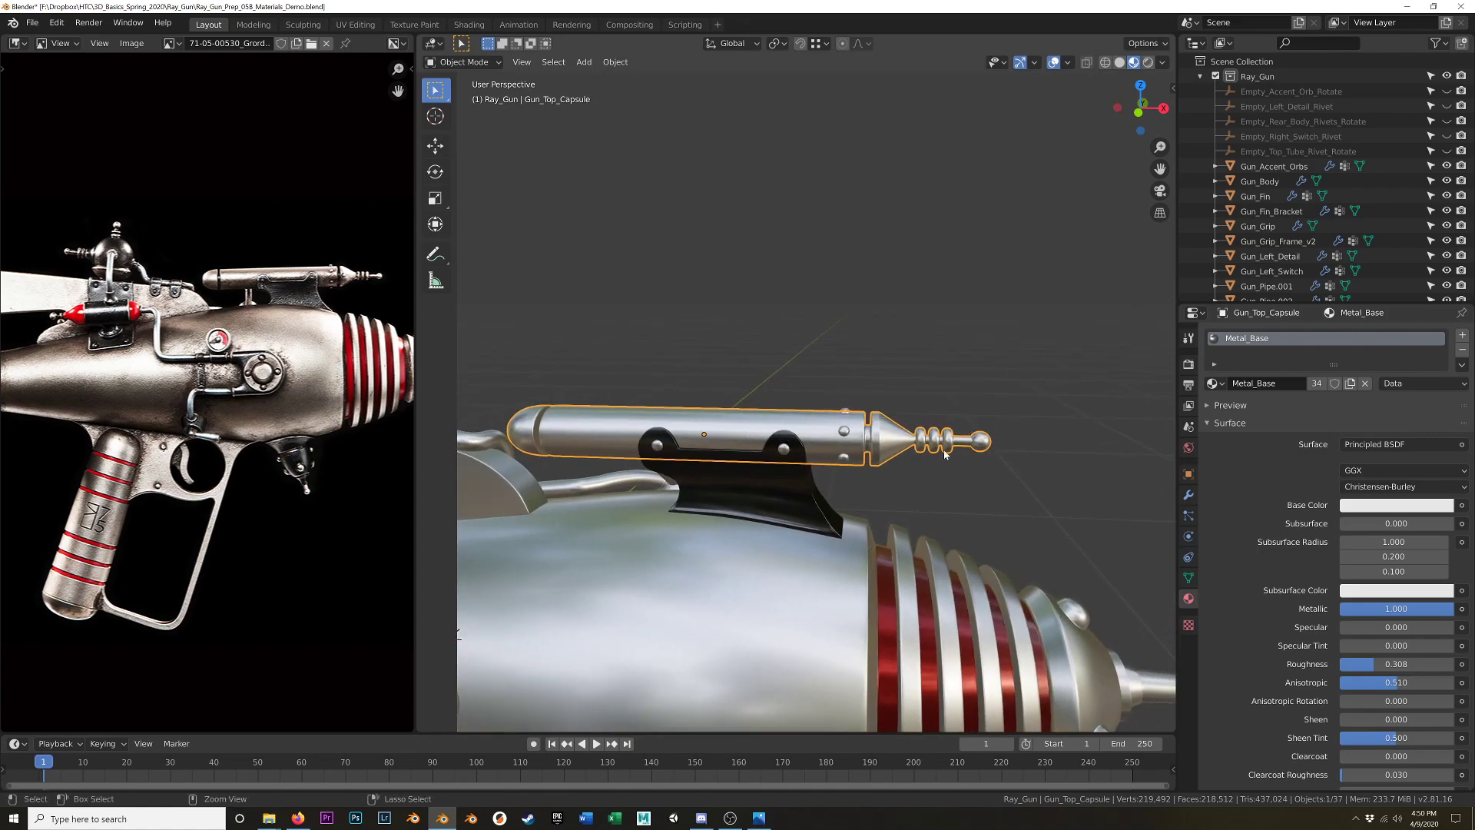
{"action": "scroll", "coordinate": [944, 455], "scroll_direction": "up", "scroll_amount": 5}
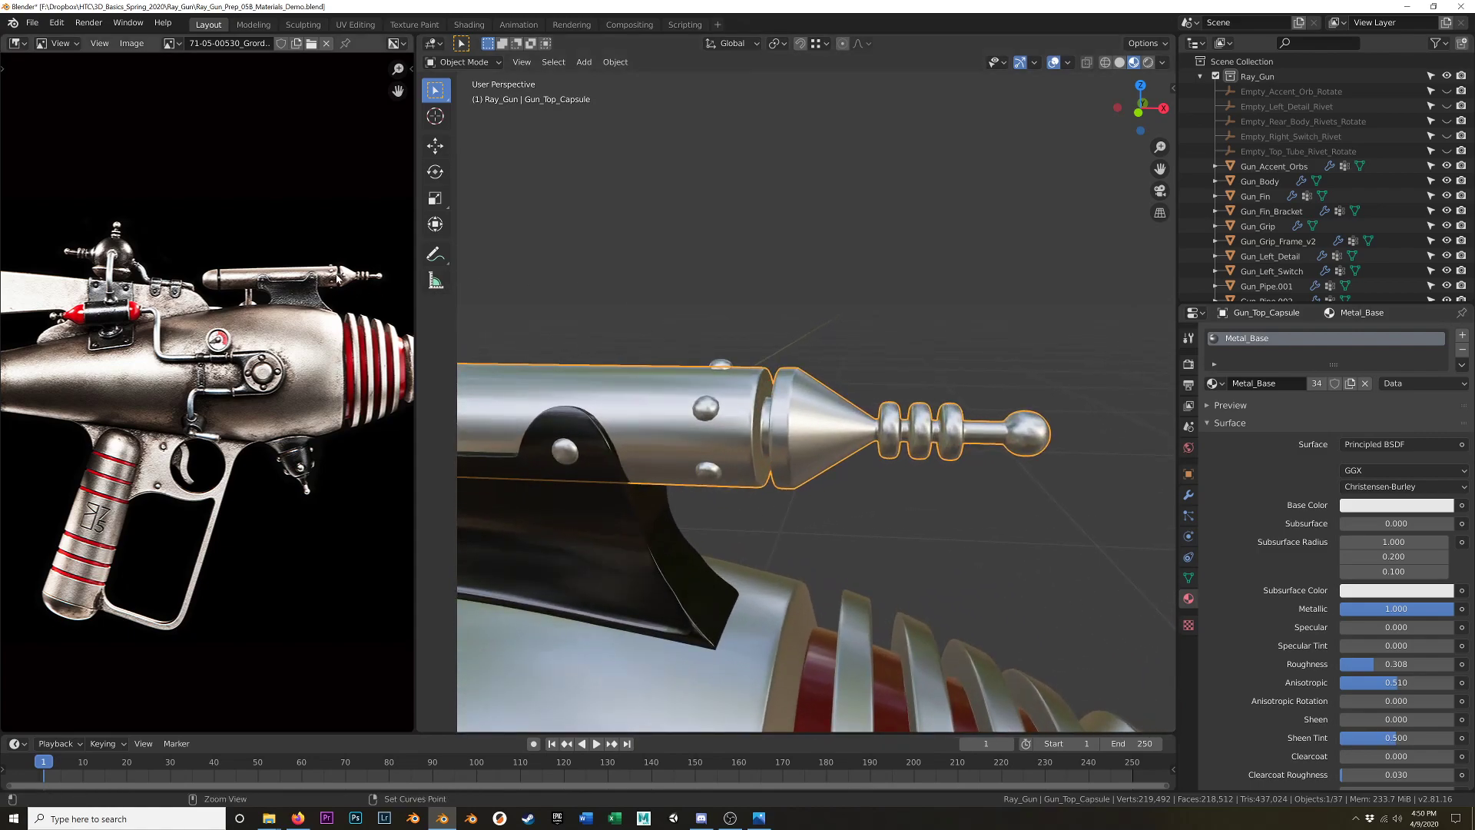
{"action": "scroll", "coordinate": [335, 279], "scroll_direction": "up", "scroll_amount": 5}
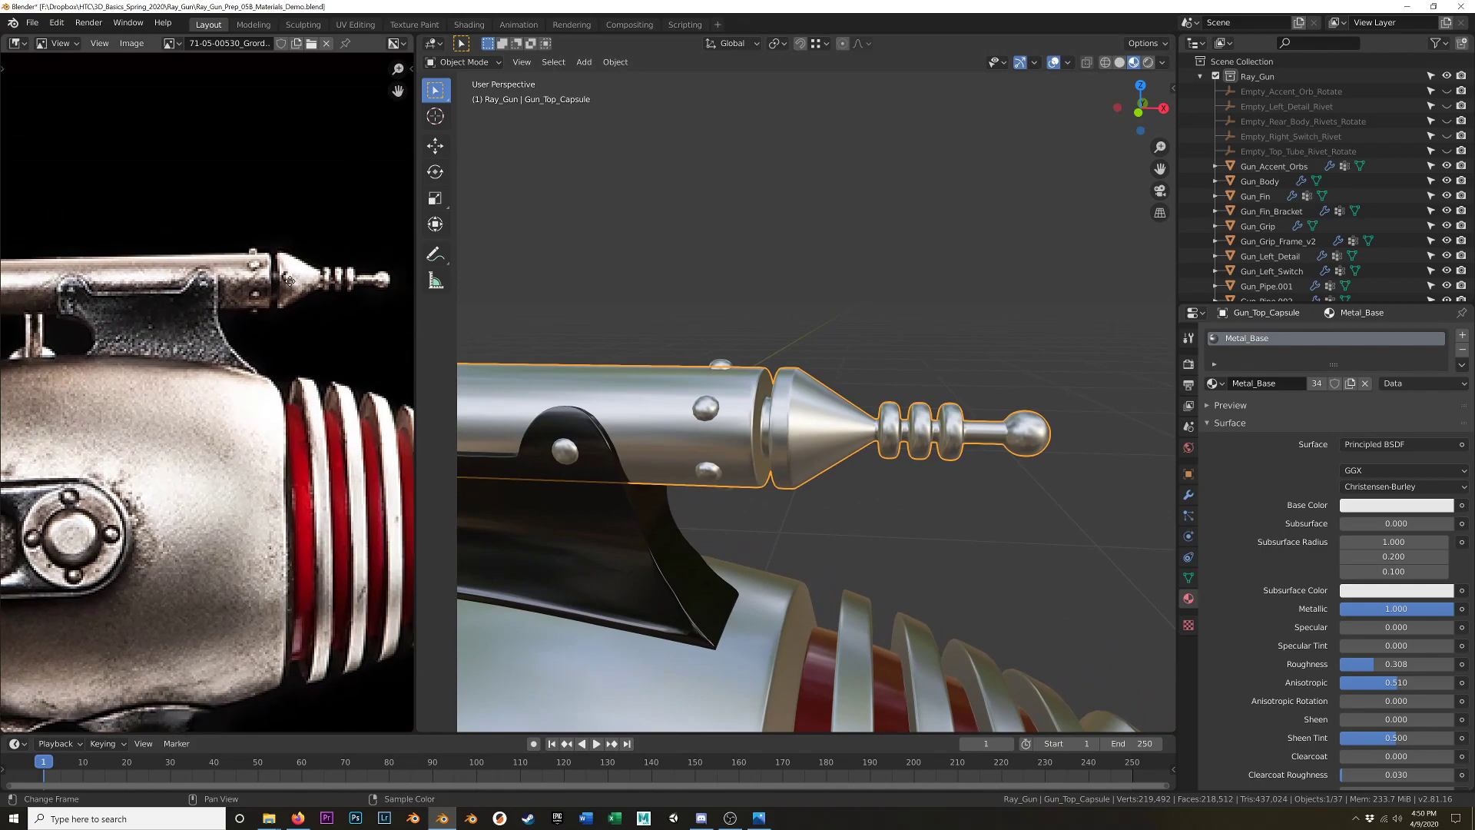
{"action": "middle_click_drag", "start_coordinate": [290, 278], "coordinate": [258, 292]}
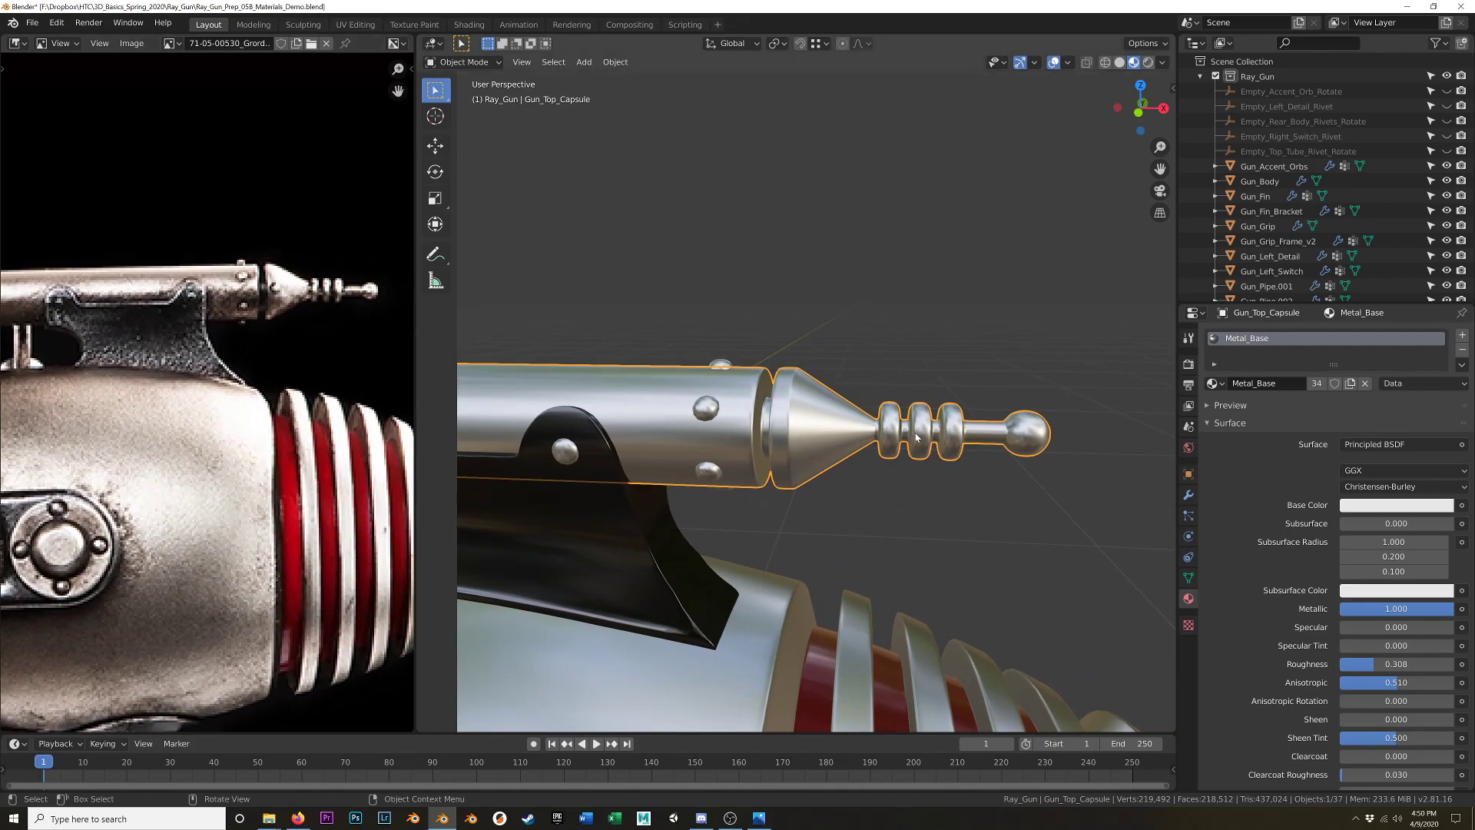
In Edit Mode, select the recessed face loops at both ends of the capsule and grow the selection to fill the grooves.
{"action": "key", "text": "Tab"}
{"action": "scroll", "coordinate": [774, 390], "scroll_direction": "up", "scroll_amount": 5}
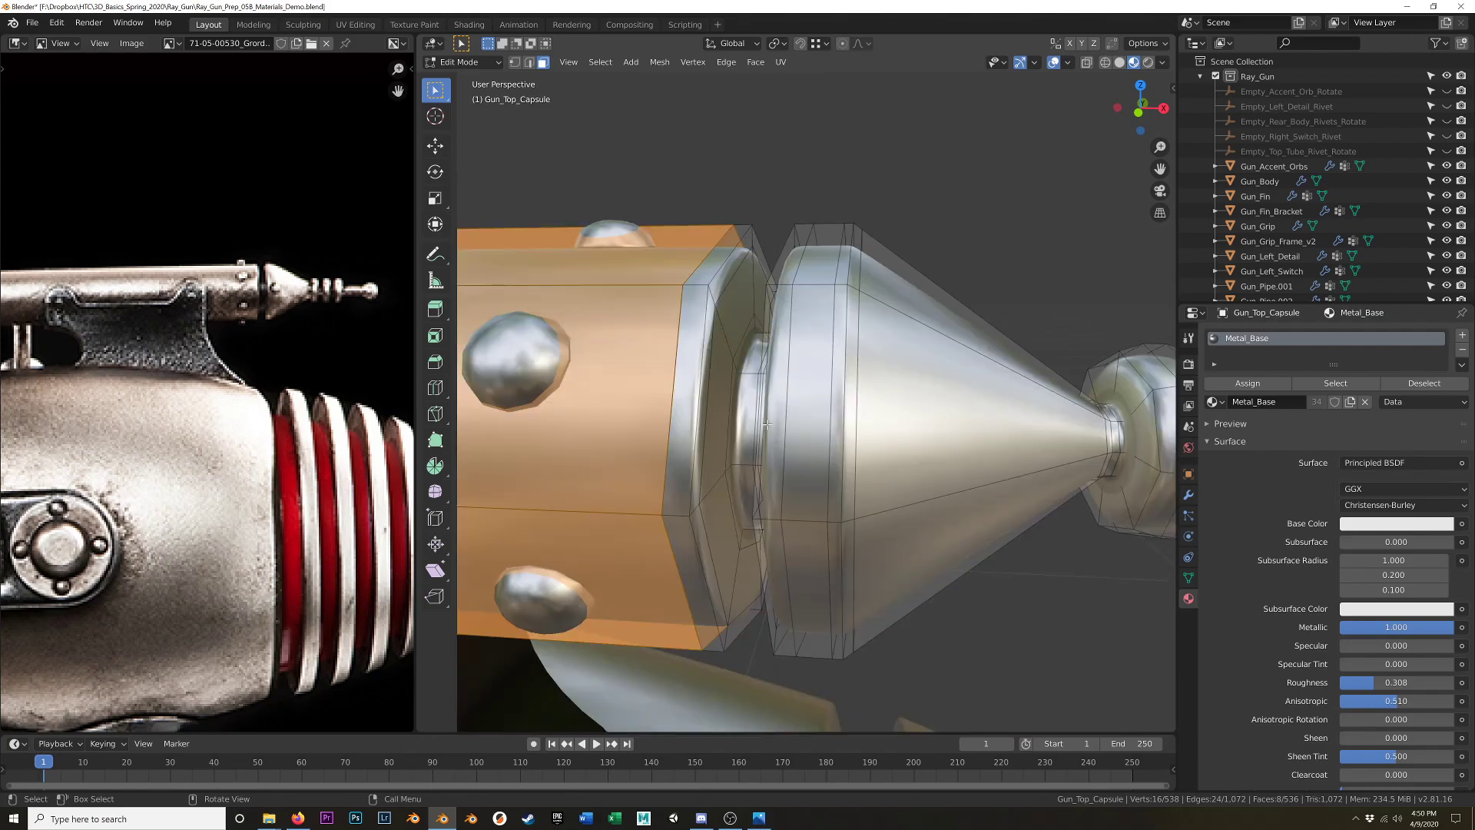
{"action": "left_click", "coordinate": [774, 367], "text": "alt"}
{"action": "scroll", "coordinate": [774, 367], "scroll_direction": "down", "scroll_amount": 5}
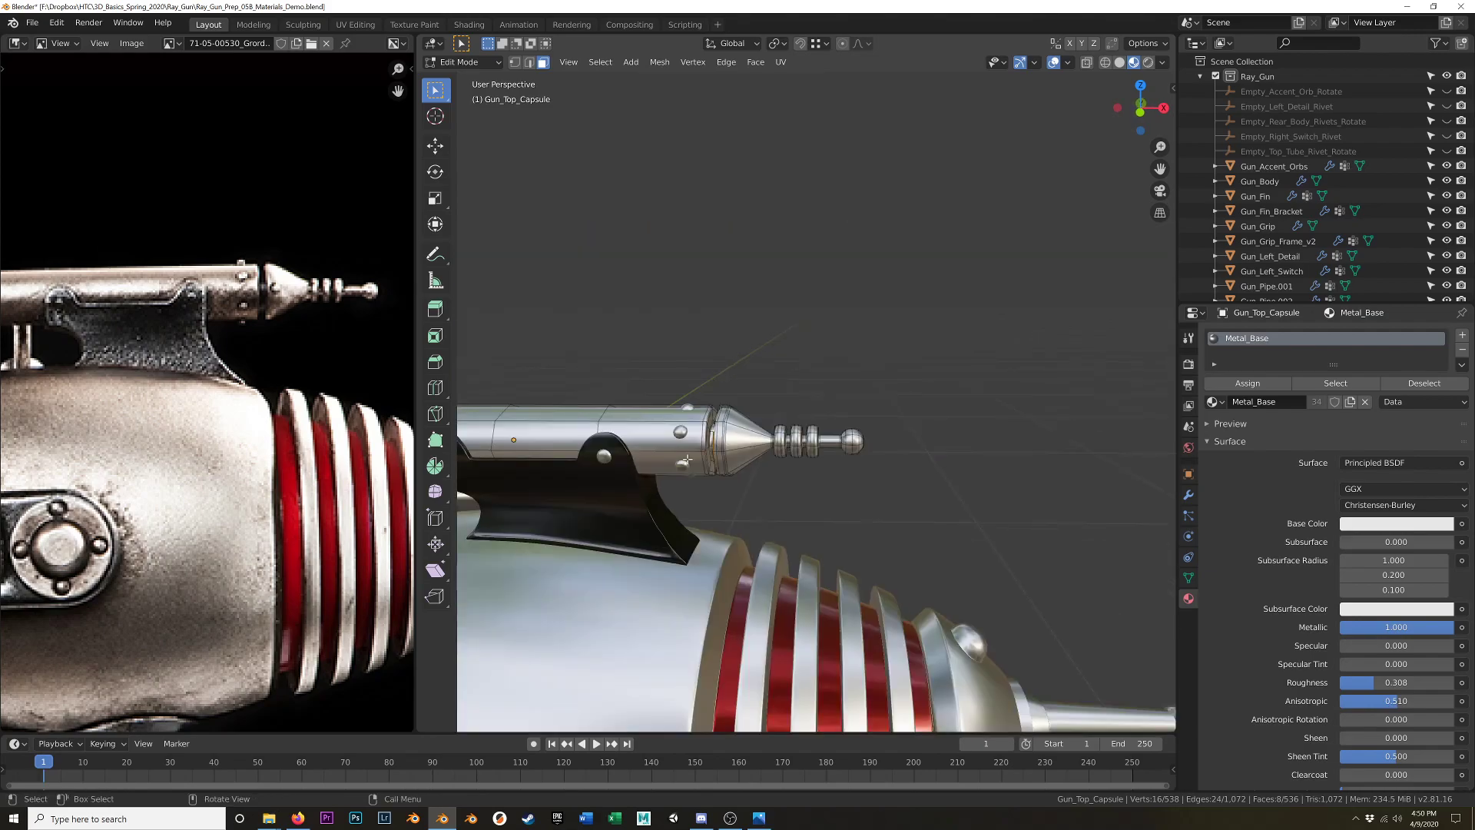
{"action": "scroll", "coordinate": [888, 421], "scroll_direction": "up", "scroll_amount": 5}
{"action": "scroll", "coordinate": [889, 421], "scroll_direction": "up", "scroll_amount": 4}
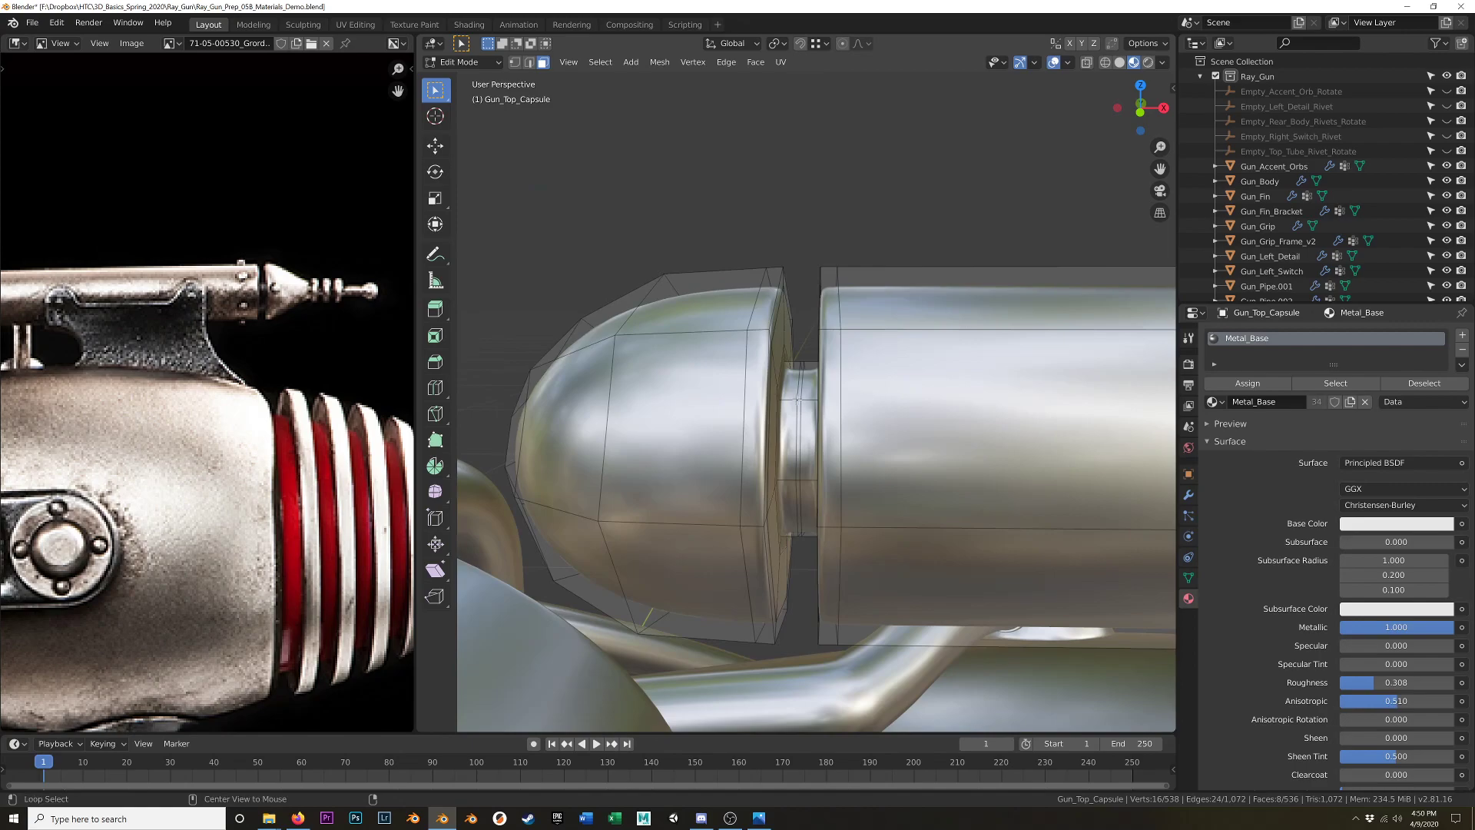
{"action": "left_click", "coordinate": [800, 400], "text": "alt"}
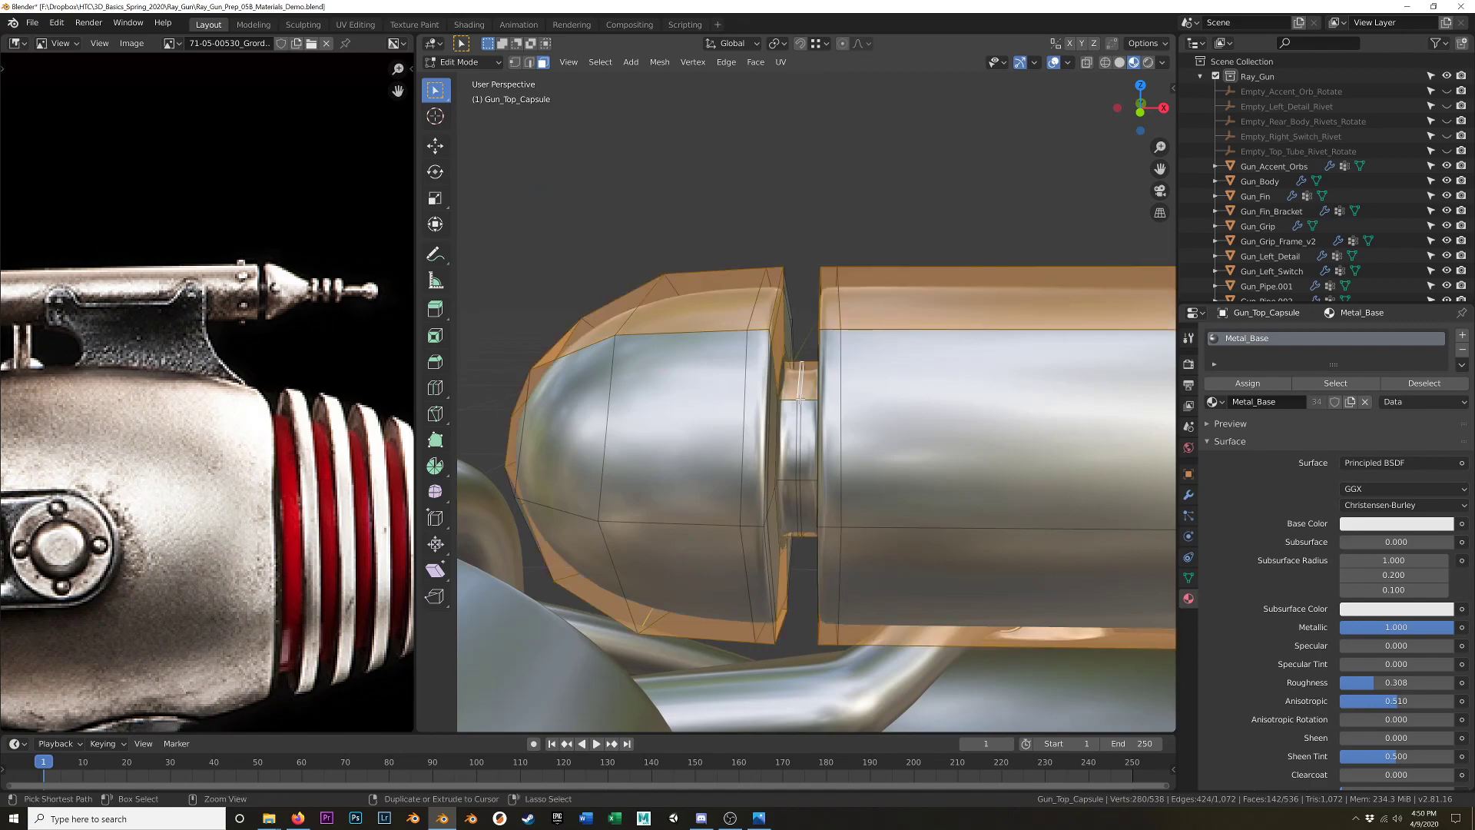
{"action": "left_click", "coordinate": [795, 400], "text": "alt"}
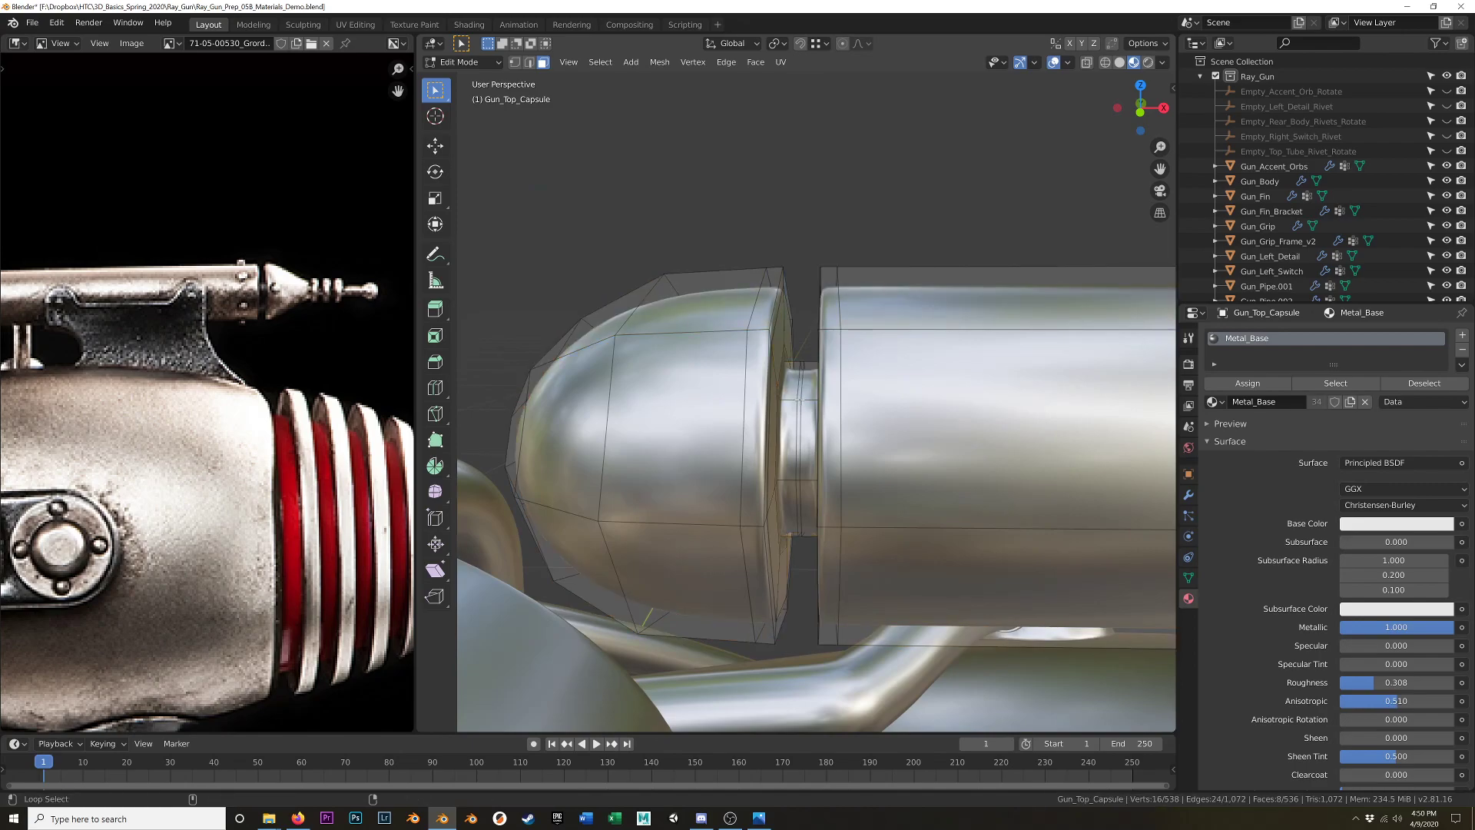
{"action": "key", "text": "ctrl+KP_Add"}
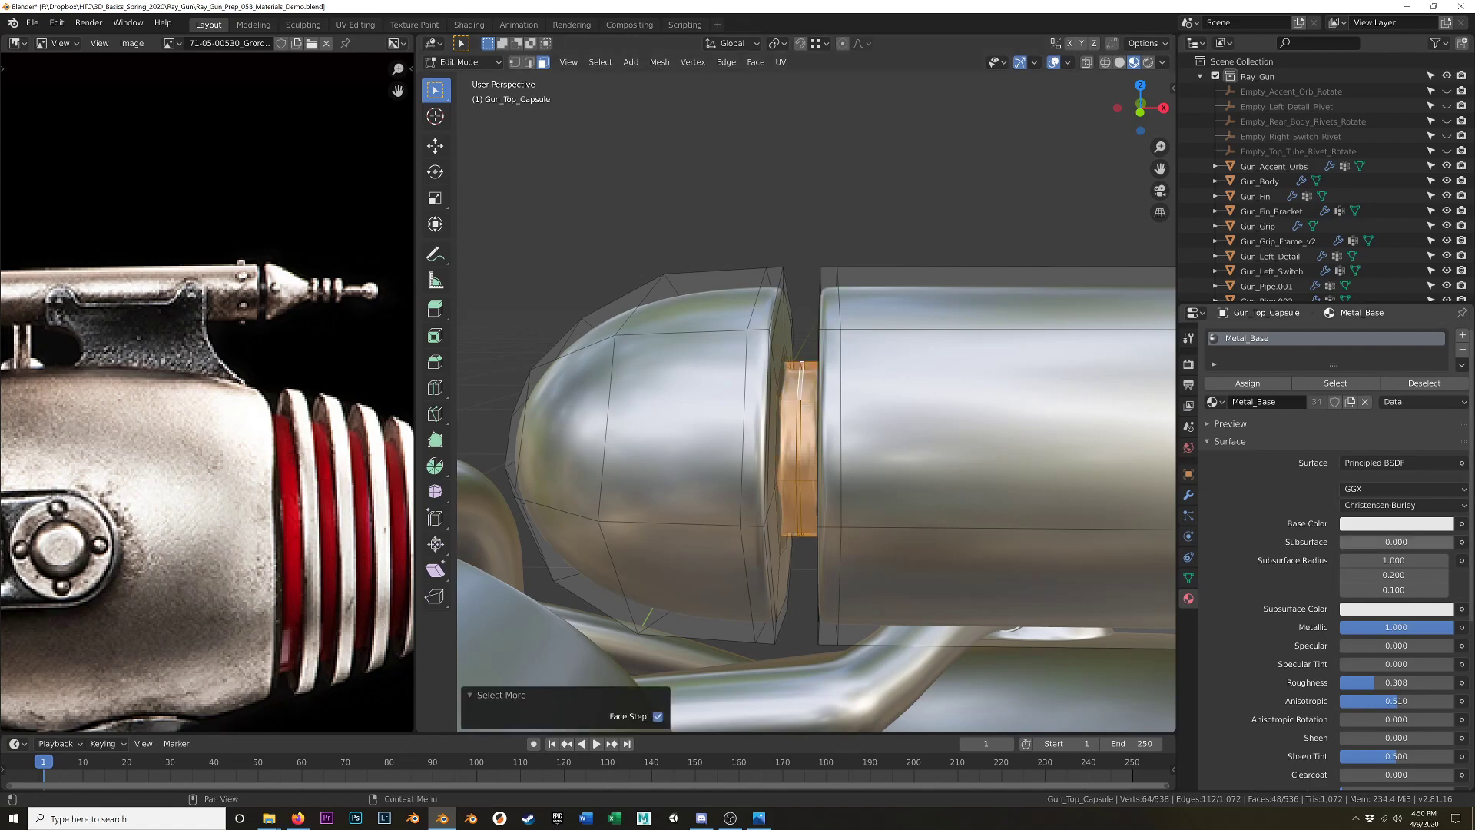
Add a material slot with Metal_Dark to the capsule and assign it to the selected groove faces.
{"action": "left_click", "coordinate": [1462, 334]}
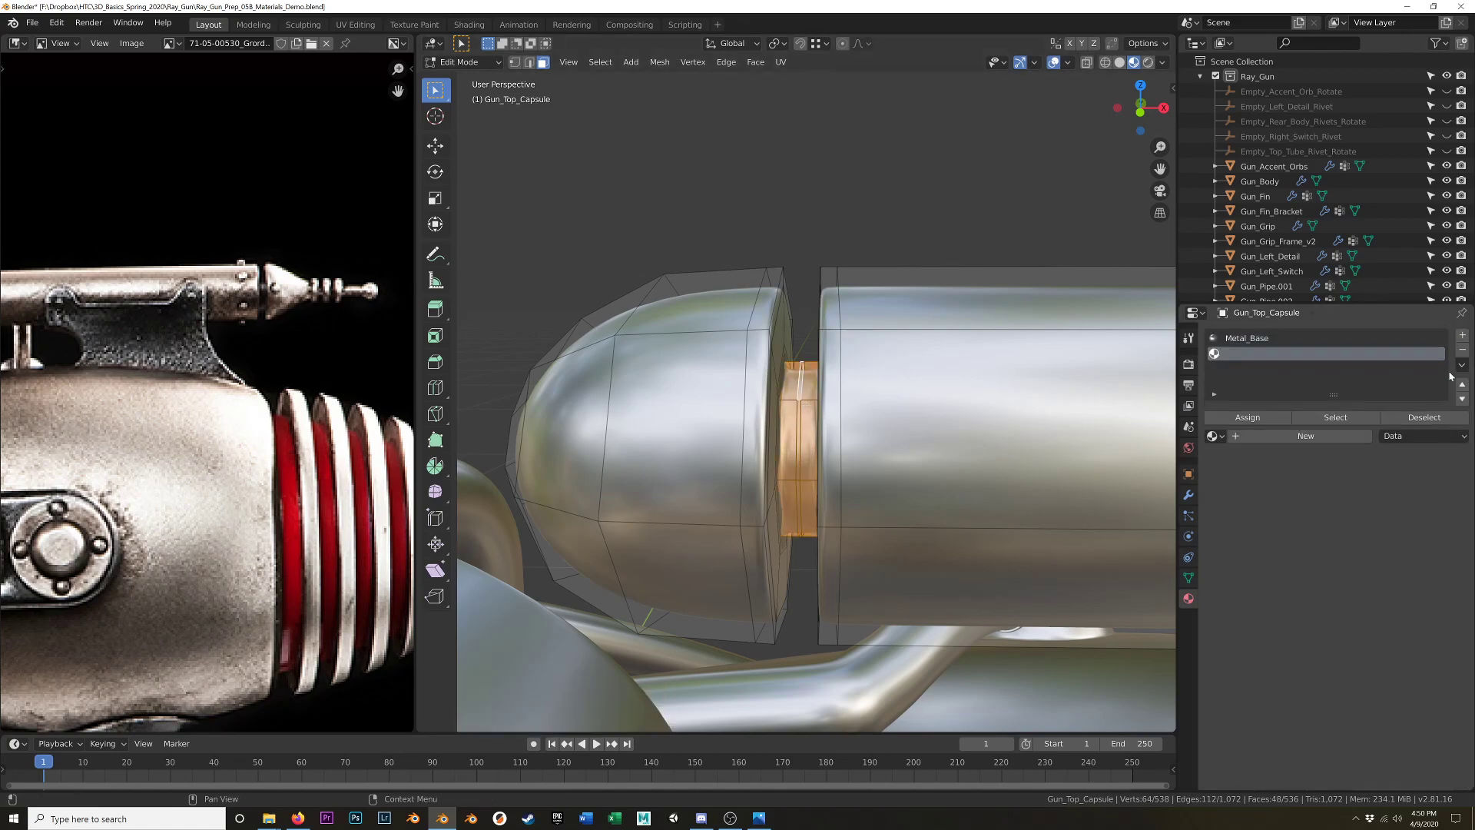
{"action": "left_click", "coordinate": [1223, 437]}
{"action": "left_click", "coordinate": [1260, 479]}
{"action": "left_click", "coordinate": [1254, 419]}
{"action": "scroll", "coordinate": [1067, 437], "scroll_direction": "down", "scroll_amount": 10}
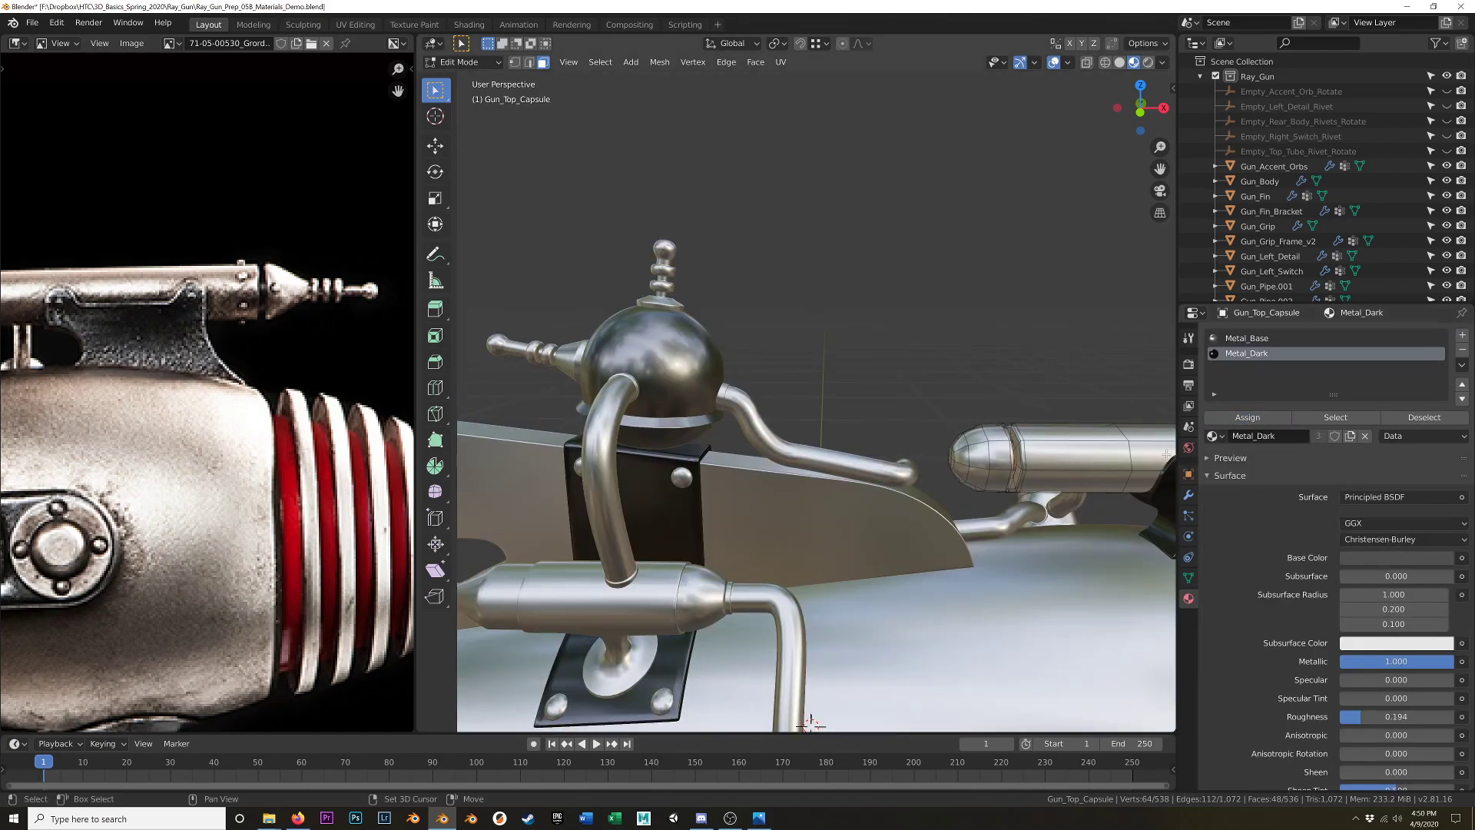
Select the narrow neck faces between the three rings at the capsule's tip and grow the selection.
{"action": "middle_click_drag", "start_coordinate": [1066, 437], "coordinate": [818, 428], "text": "shift"}
{"action": "scroll", "coordinate": [900, 420], "scroll_direction": "up", "scroll_amount": 8}
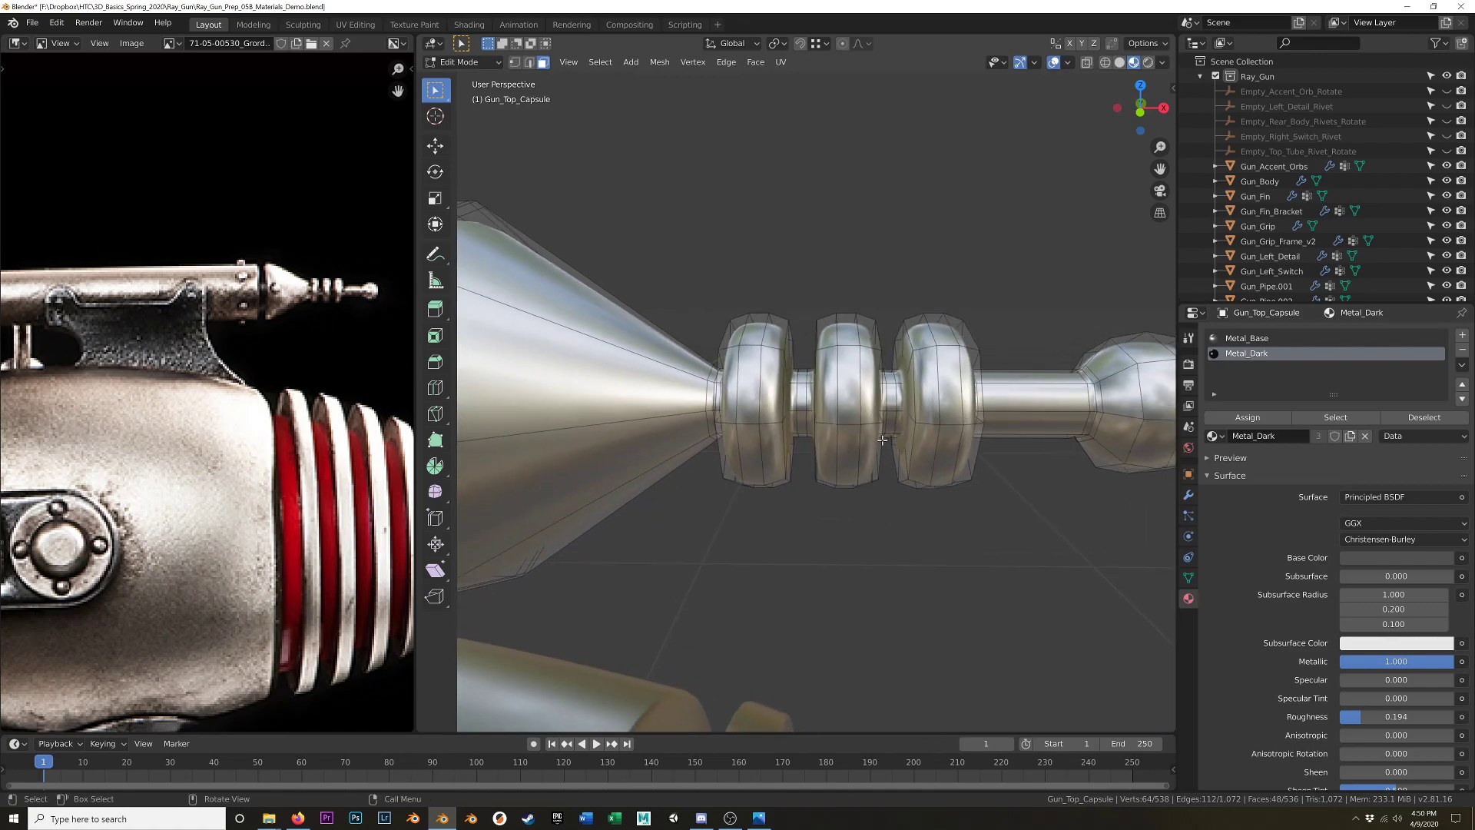
{"action": "scroll", "coordinate": [818, 428], "scroll_direction": "up", "scroll_amount": 4}
{"action": "scroll", "coordinate": [818, 428], "scroll_direction": "down", "scroll_amount": 4}
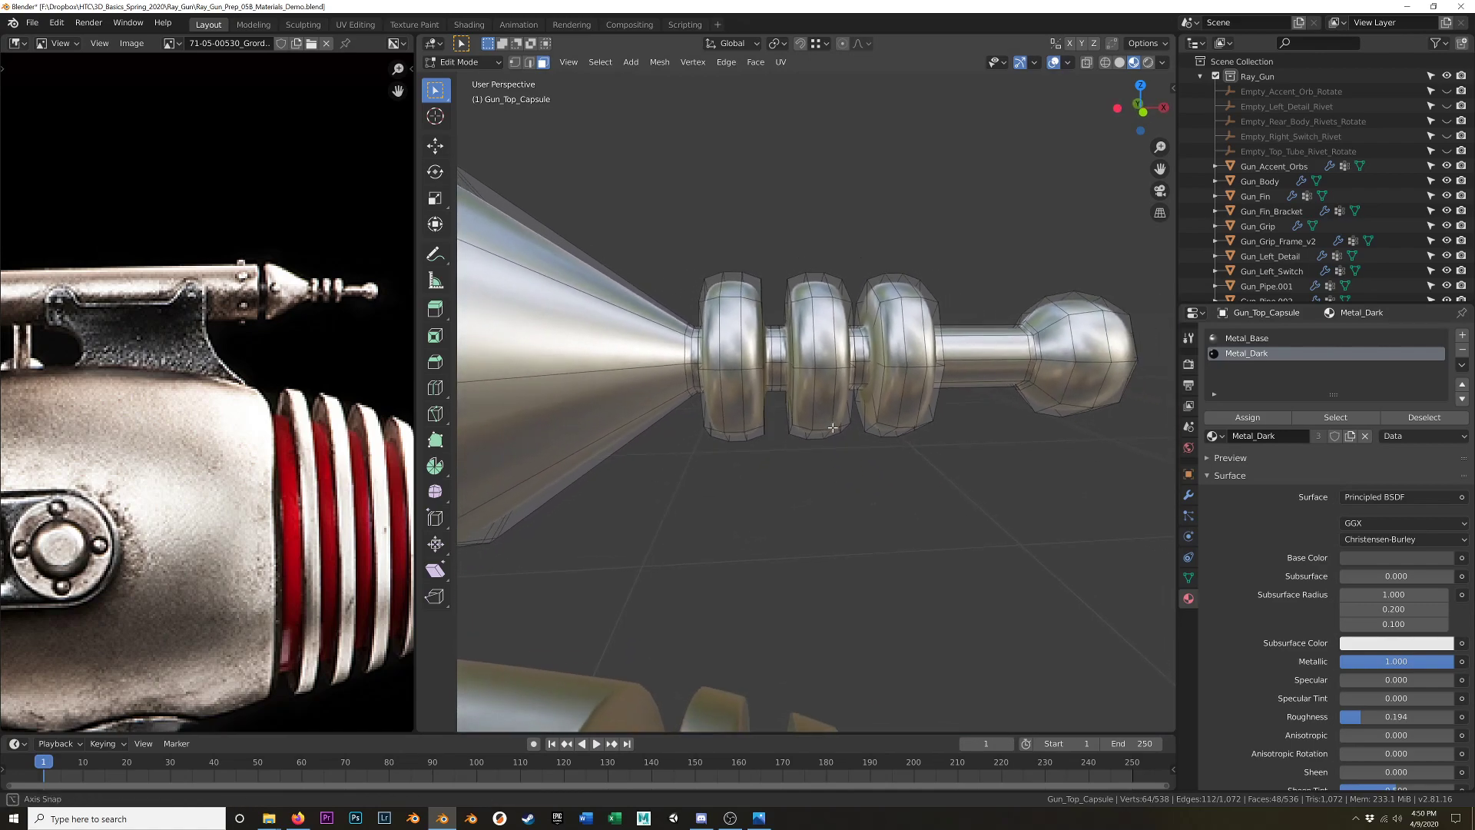
{"action": "left_click", "coordinate": [787, 362], "text": "alt"}
{"action": "left_click", "coordinate": [860, 361], "text": "alt+shift"}
{"action": "middle_click_drag", "start_coordinate": [860, 361], "coordinate": [714, 364]}
{"action": "scroll", "coordinate": [714, 364], "scroll_direction": "up", "scroll_amount": 6}
{"action": "scroll", "coordinate": [713, 365], "scroll_direction": "down", "scroll_amount": 5}
{"action": "key", "text": "ctrl+KP_Add"}
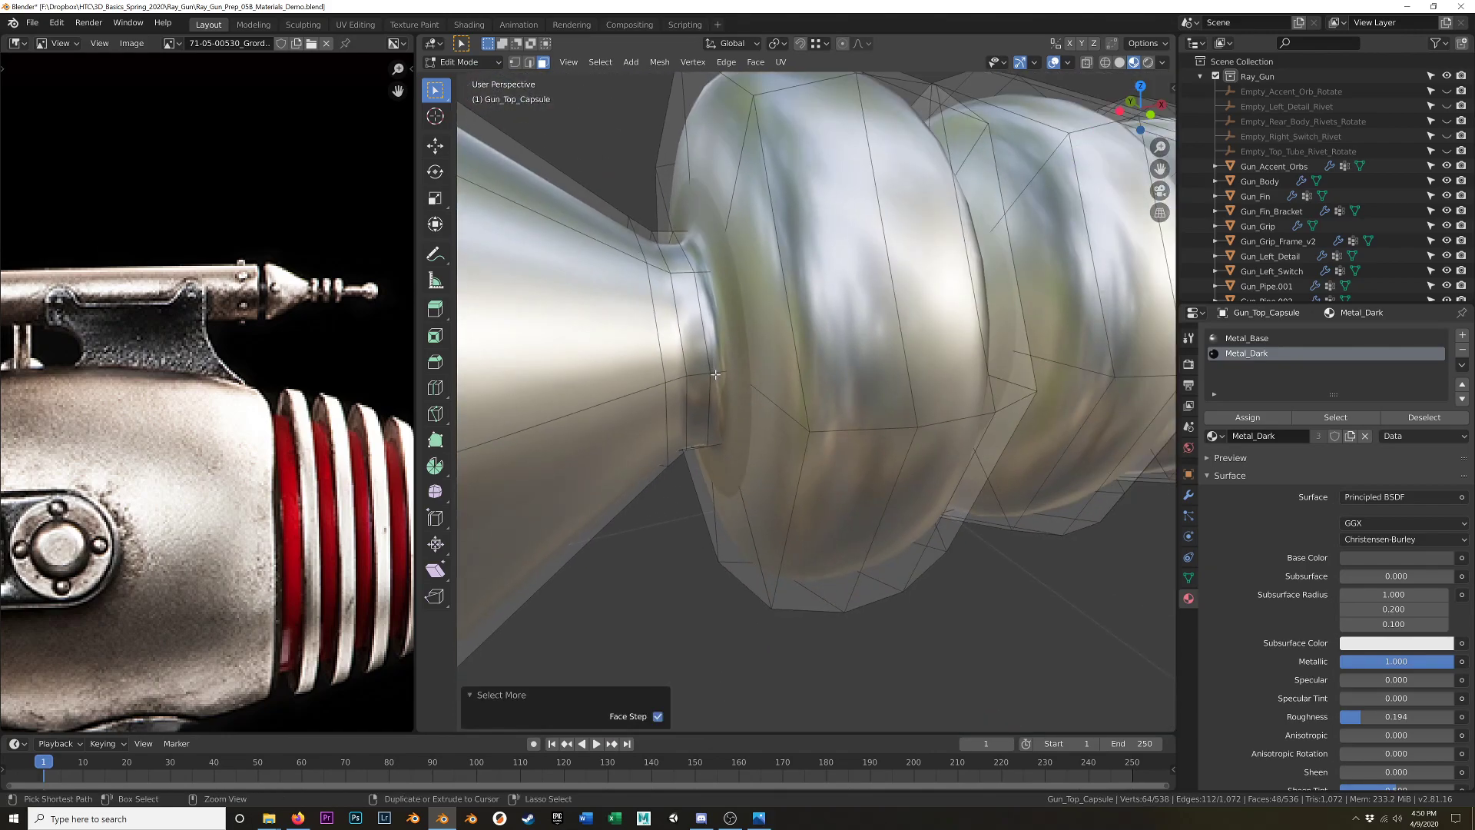
{"action": "middle_click_drag", "start_coordinate": [712, 371], "coordinate": [798, 352]}
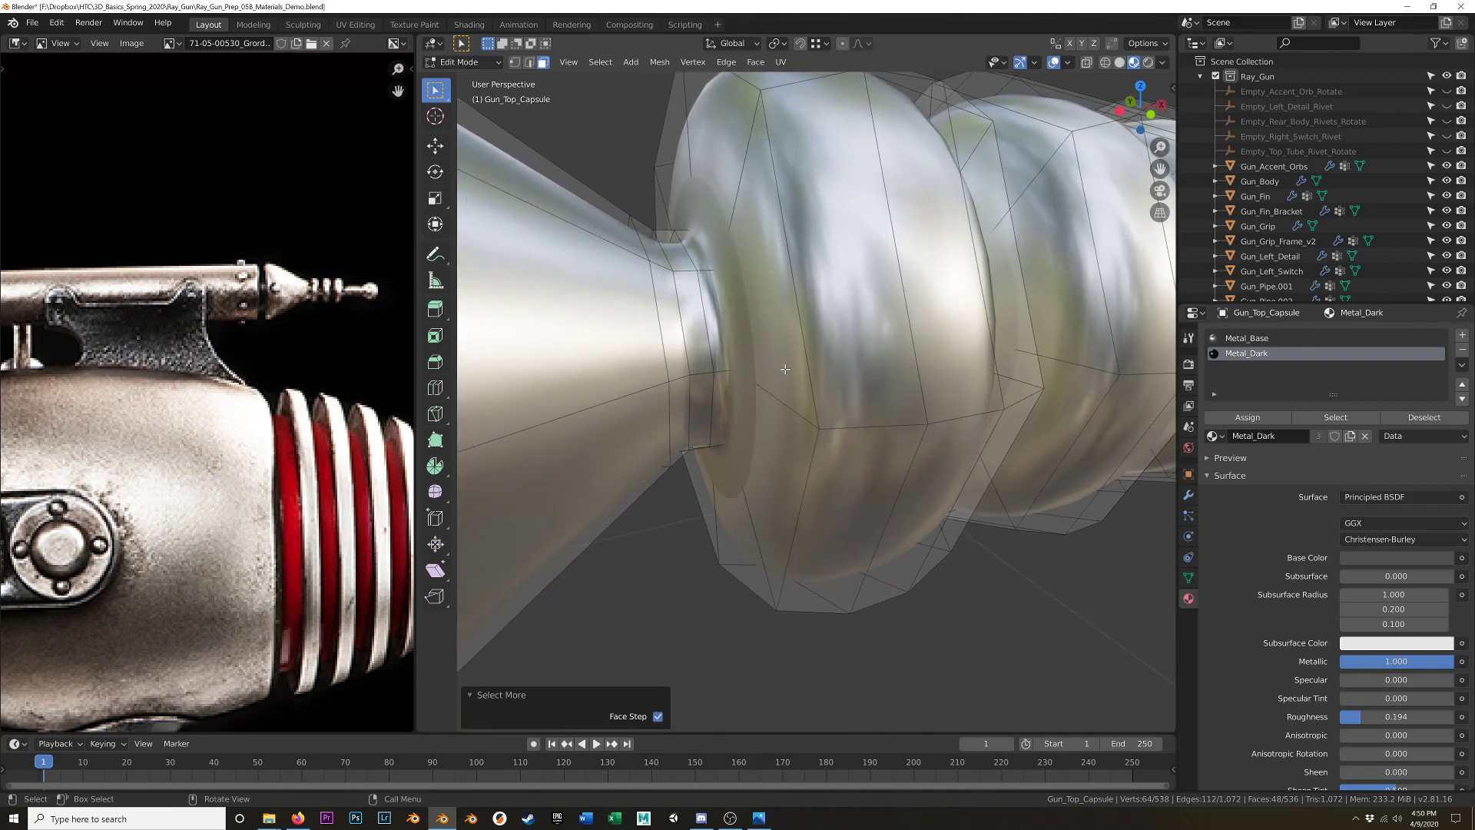
Using wireframe display, add the neck band beside the cone to the selection and assign Metal_Dark to all selected necks.
{"action": "key", "text": "shift+z"}
{"action": "left_click", "coordinate": [721, 367], "text": "alt+shift"}
{"action": "left_click", "coordinate": [699, 371], "text": "alt+shift"}
{"action": "middle_click_drag", "start_coordinate": [737, 365], "coordinate": [776, 351]}
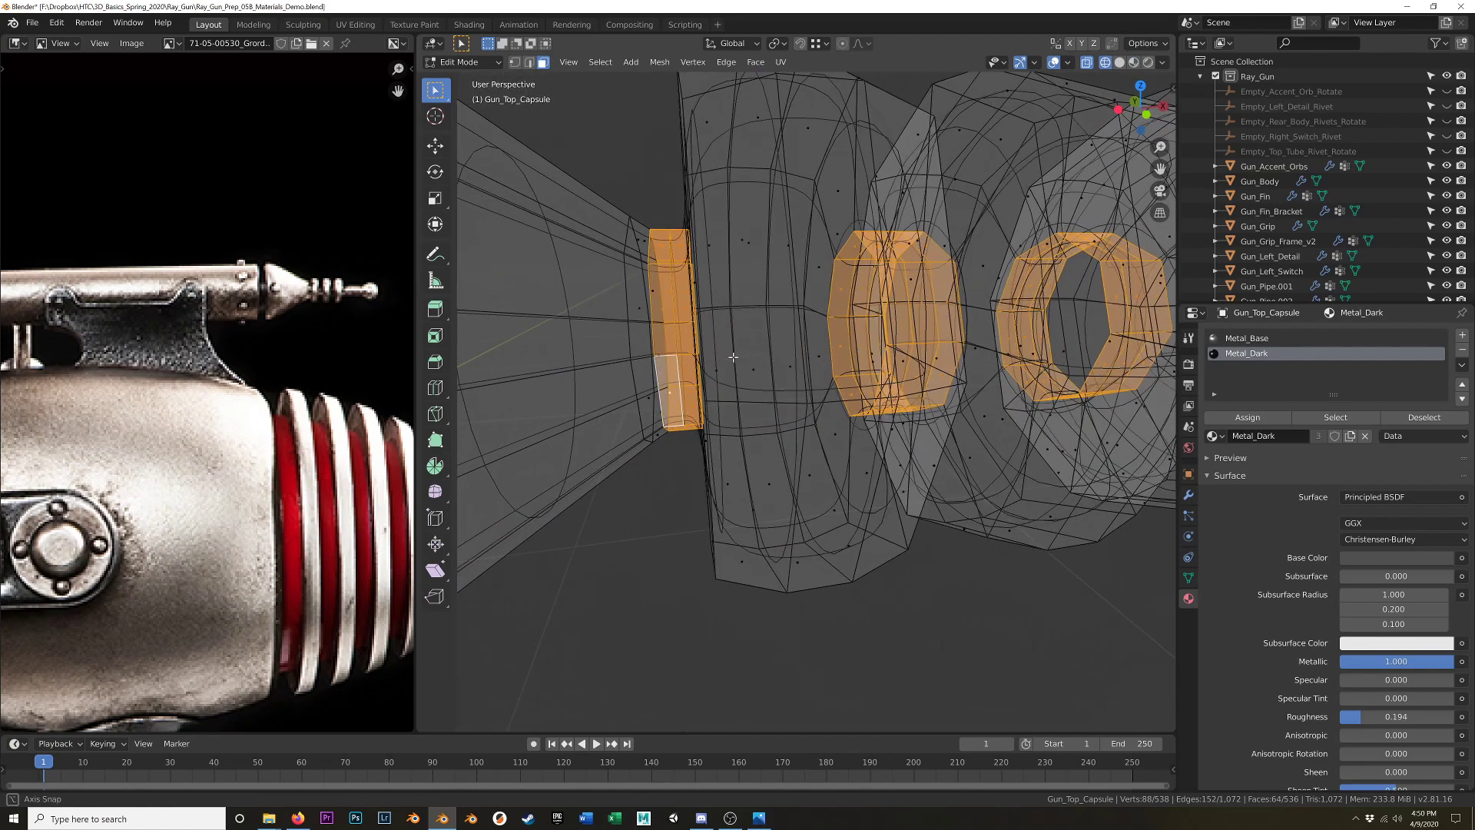
{"action": "key", "text": "shift+z"}
{"action": "left_click", "coordinate": [1240, 417]}
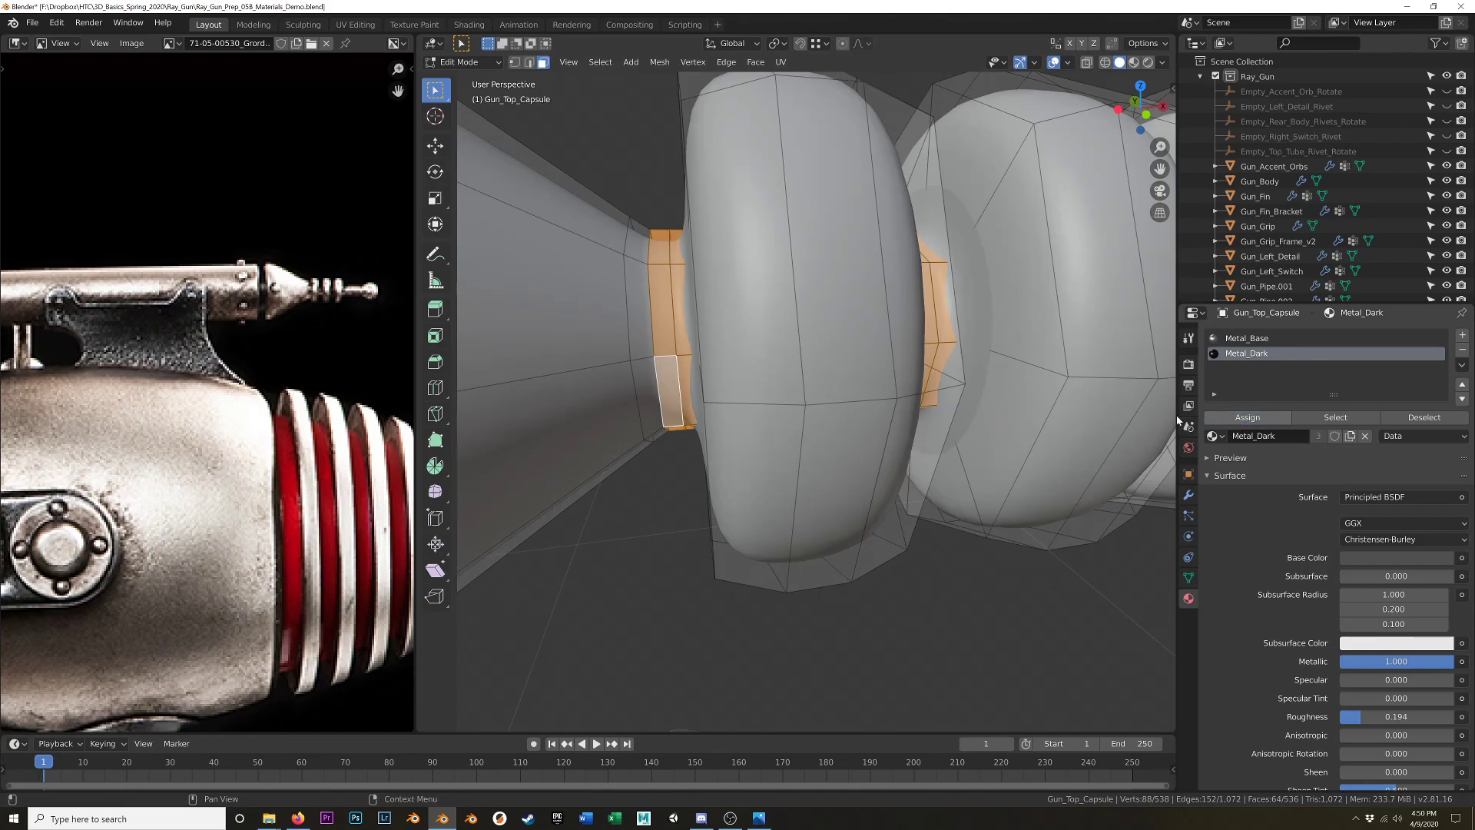
{"action": "key", "text": "z"}
{"action": "left_click", "coordinate": [940, 429]}
{"action": "mouse_move", "coordinate": [941, 428]}
{"action": "middle_mouse_down"}
{"action": "mouse_move", "coordinate": [976, 390]}
{"action": "mouse_move", "coordinate": [869, 257]}
{"action": "middle_mouse_up"}
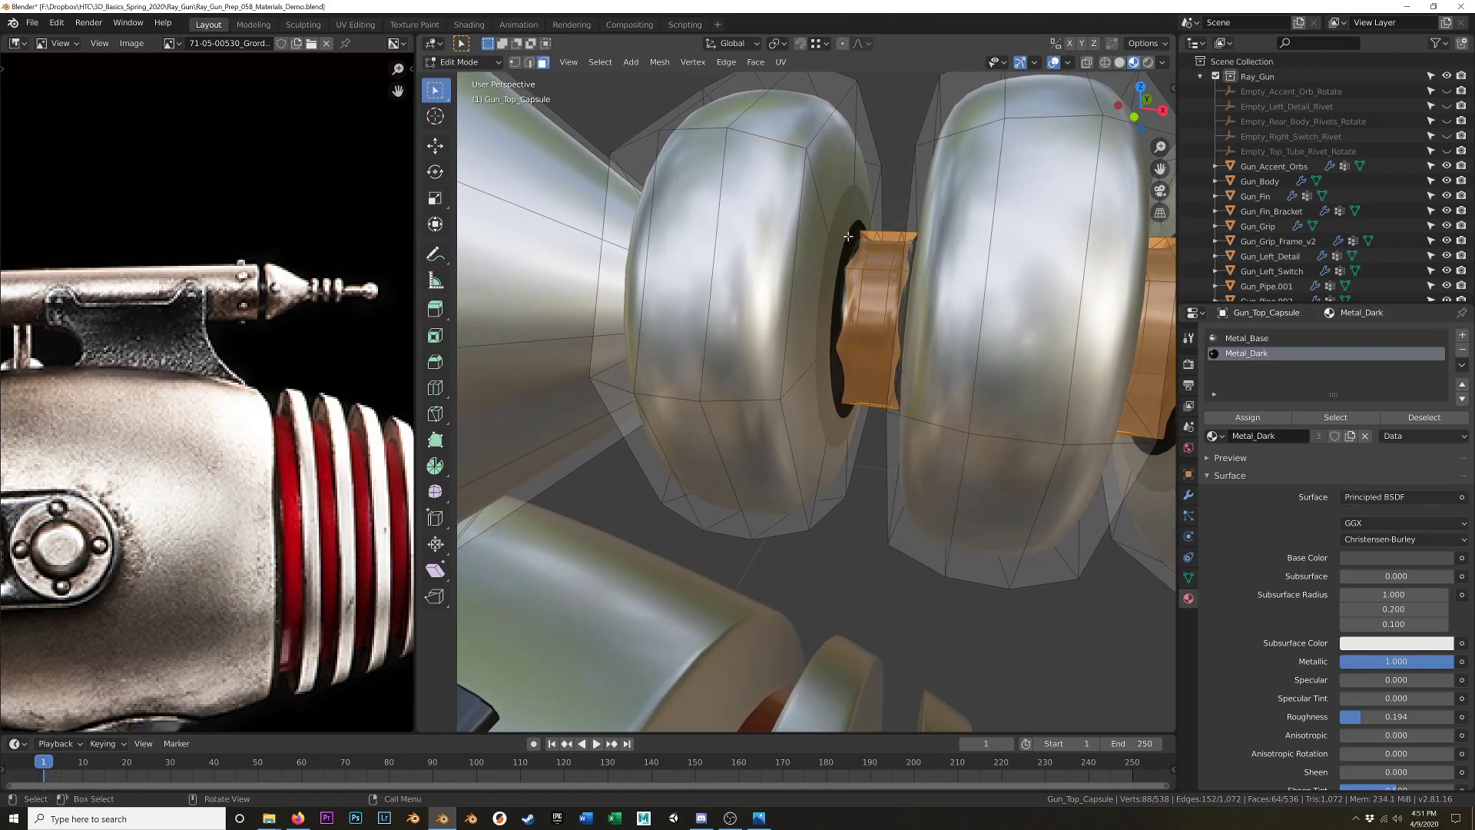
{"action": "mouse_move", "coordinate": [815, 214]}
{"action": "middle_mouse_down"}
{"action": "mouse_move", "coordinate": [762, 250]}
{"action": "mouse_move", "coordinate": [805, 225]}
{"action": "middle_mouse_up"}
{"action": "key", "text": "Tab"}
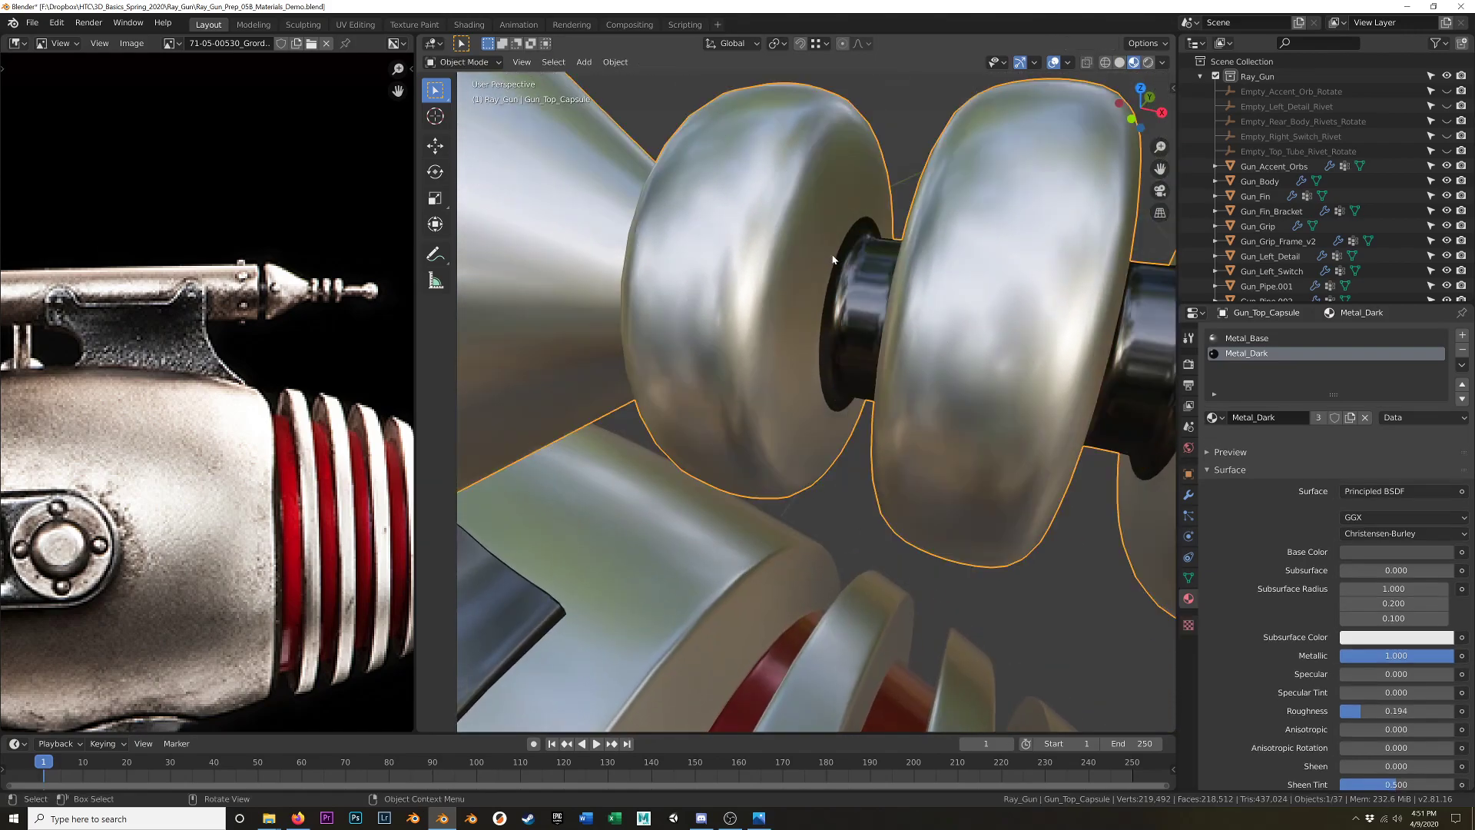
Add three edge loops on the tip rings' side faces, each slid close to a dark neck to sharpen the material border.
{"action": "key", "text": "Tab"}
{"action": "key", "text": "ctrl+r"}
{"action": "left_click", "coordinate": [799, 228]}
{"action": "left_click", "coordinate": [832, 255]}
{"action": "middle_click_drag", "start_coordinate": [833, 255], "coordinate": [919, 311]}
{"action": "key", "text": "ctrl+r"}
{"action": "left_click", "coordinate": [958, 232]}
{"action": "left_click", "coordinate": [931, 258]}
{"action": "key", "text": "ctrl+r"}
{"action": "left_click", "coordinate": [774, 249]}
{"action": "left_click", "coordinate": [748, 282]}
{"action": "scroll", "coordinate": [974, 238], "scroll_direction": "up", "scroll_amount": 3}
{"action": "scroll", "coordinate": [973, 239], "scroll_direction": "down", "scroll_amount": 9}
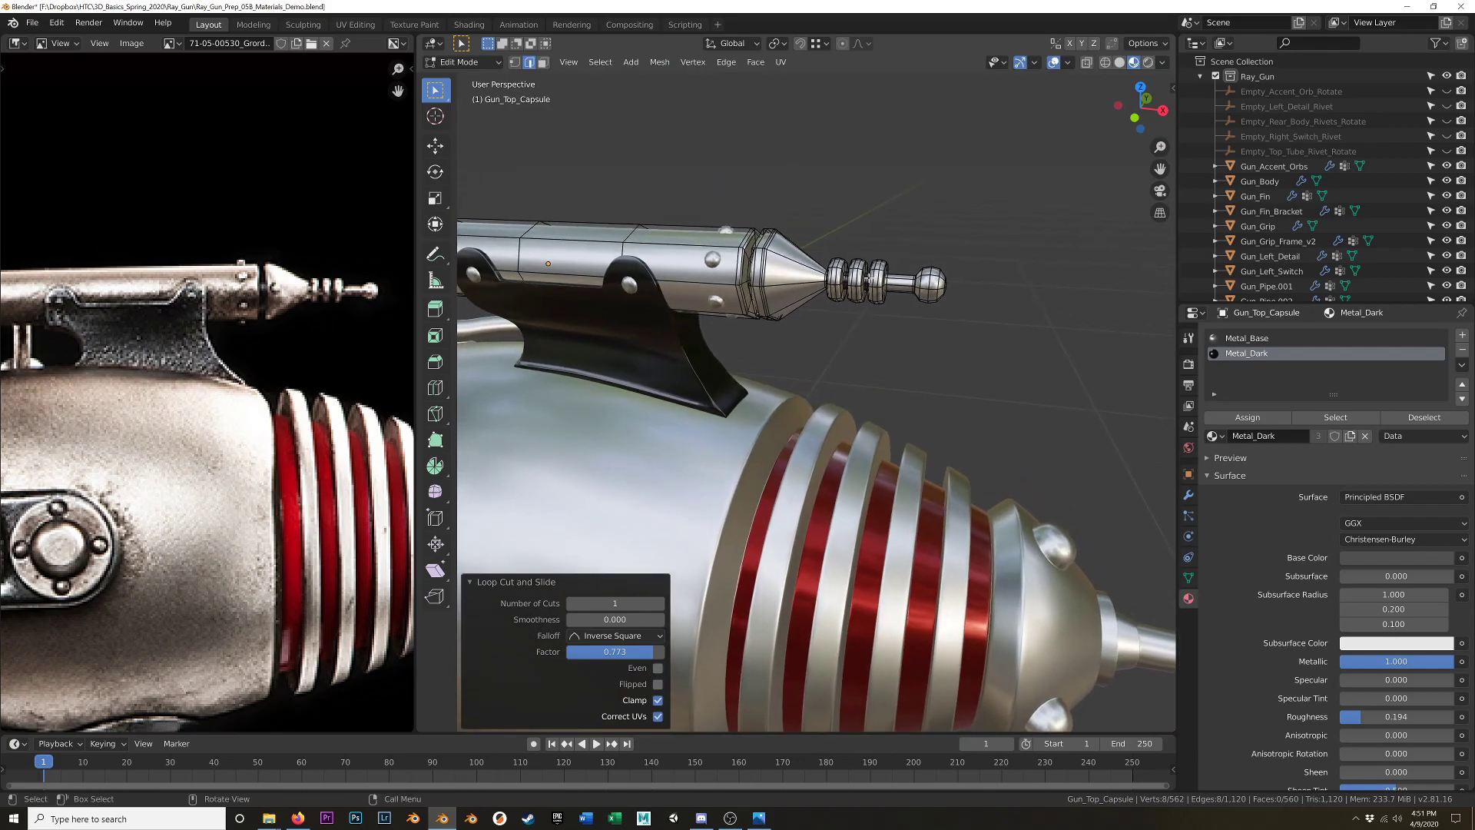
Add two more edge loops beside the dark necks on the remaining ring sides, sliding each toward the neck.
{"action": "scroll", "coordinate": [866, 270], "scroll_direction": "up", "scroll_amount": 12}
{"action": "middle_click_drag", "start_coordinate": [885, 261], "coordinate": [869, 260]}
{"action": "key", "text": "ctrl+r"}
{"action": "left_click", "coordinate": [821, 272]}
{"action": "left_click", "coordinate": [842, 313]}
{"action": "middle_click_drag", "start_coordinate": [914, 305], "coordinate": [983, 306]}
{"action": "key", "text": "ctrl+r"}
{"action": "left_click", "coordinate": [983, 306]}
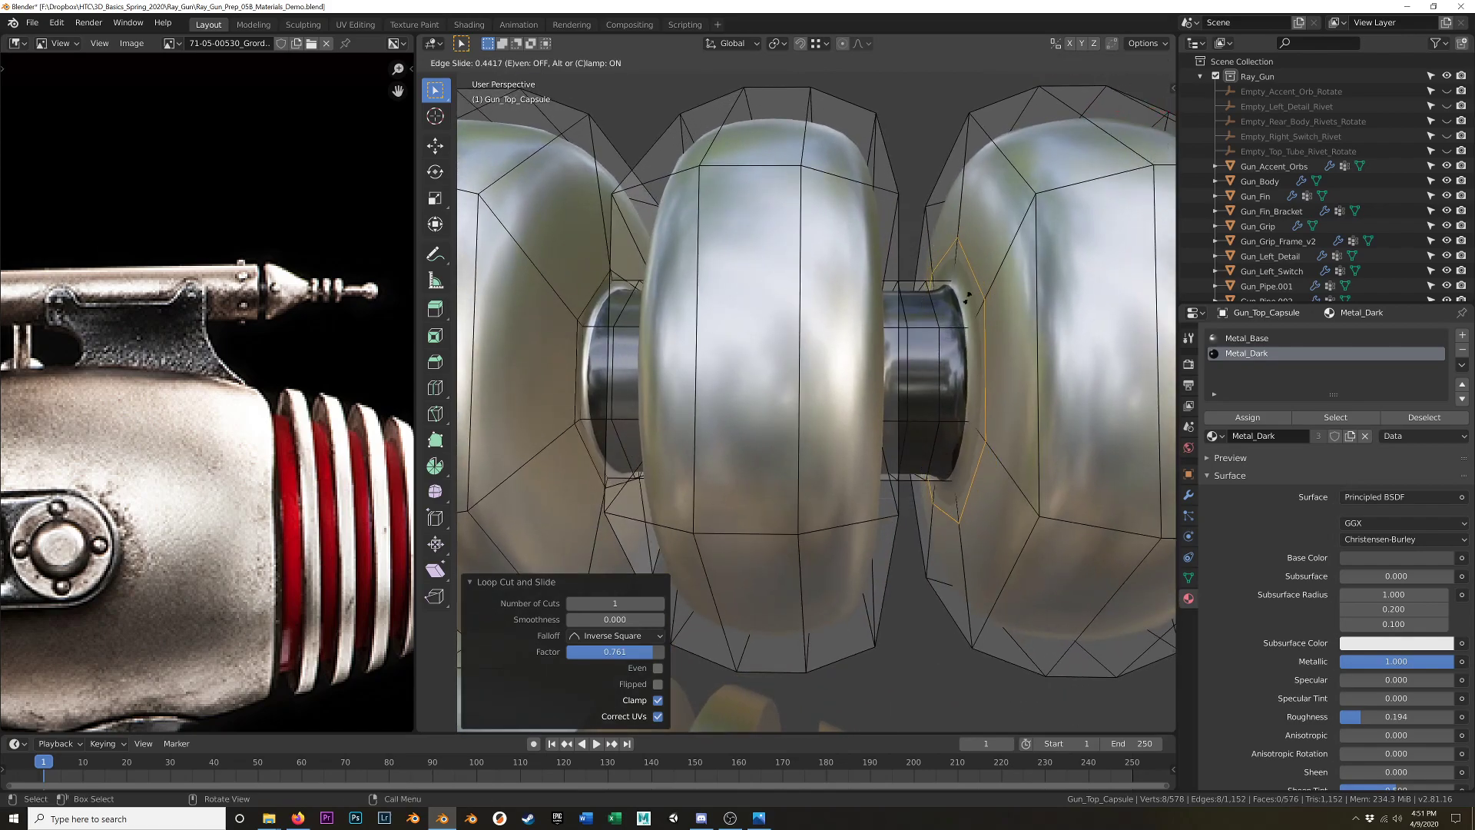
{"action": "left_click", "coordinate": [964, 301]}
{"action": "scroll", "coordinate": [963, 302], "scroll_direction": "down", "scroll_amount": 14}
{"action": "middle_click_drag", "start_coordinate": [818, 446], "coordinate": [960, 283], "text": "shift"}
{"action": "key", "text": "Tab"}
{"action": "scroll", "coordinate": [943, 278], "scroll_direction": "down", "scroll_amount": 4}
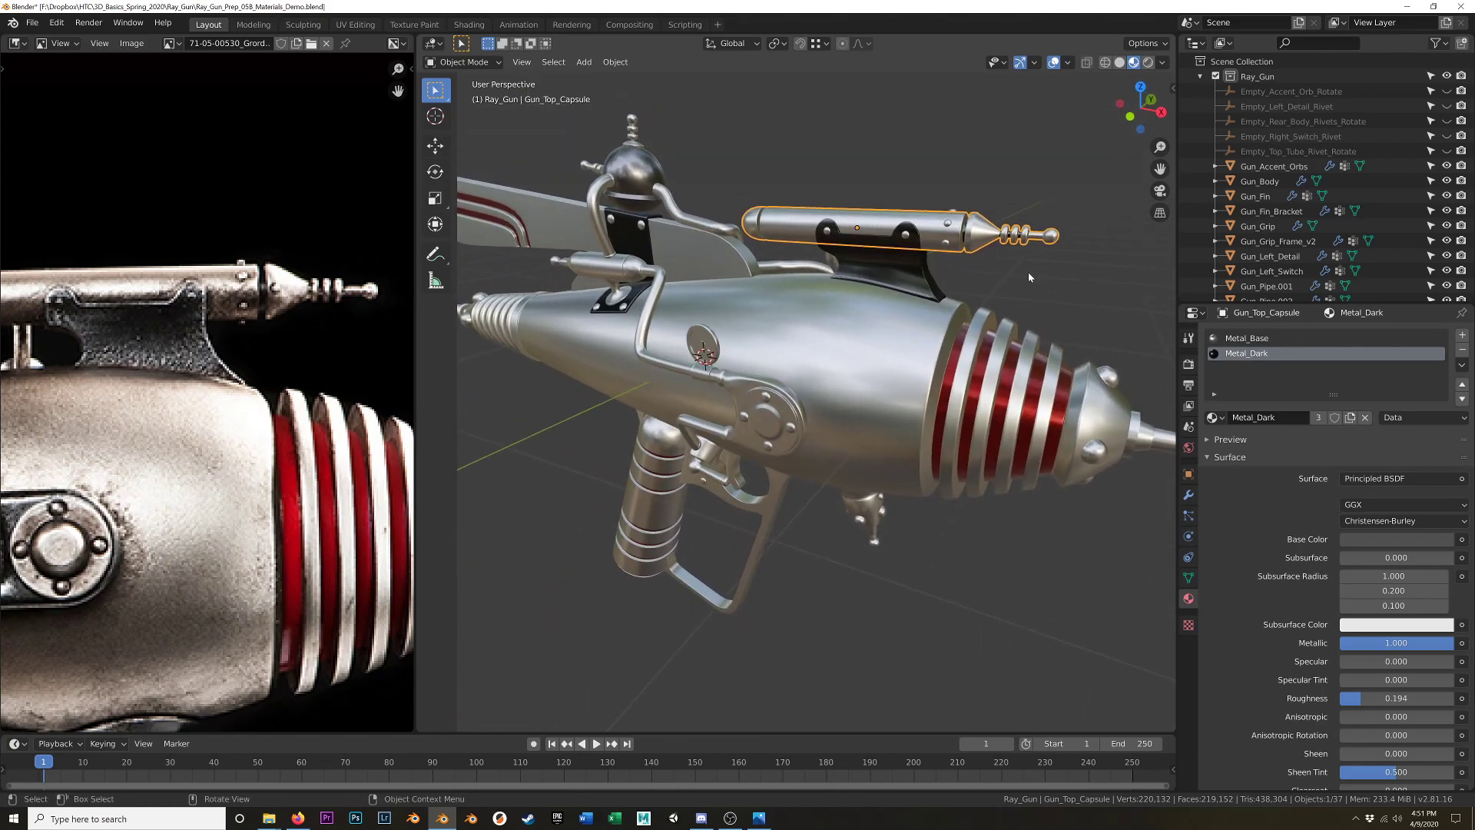
Select the faces around the rod between the last ring and the end ball, growing the selection to both rod ends.
{"action": "scroll", "coordinate": [1012, 280], "scroll_direction": "up", "scroll_amount": 4}
{"action": "key", "text": "Tab"}
{"action": "scroll", "coordinate": [1011, 263], "scroll_direction": "up", "scroll_amount": 2}
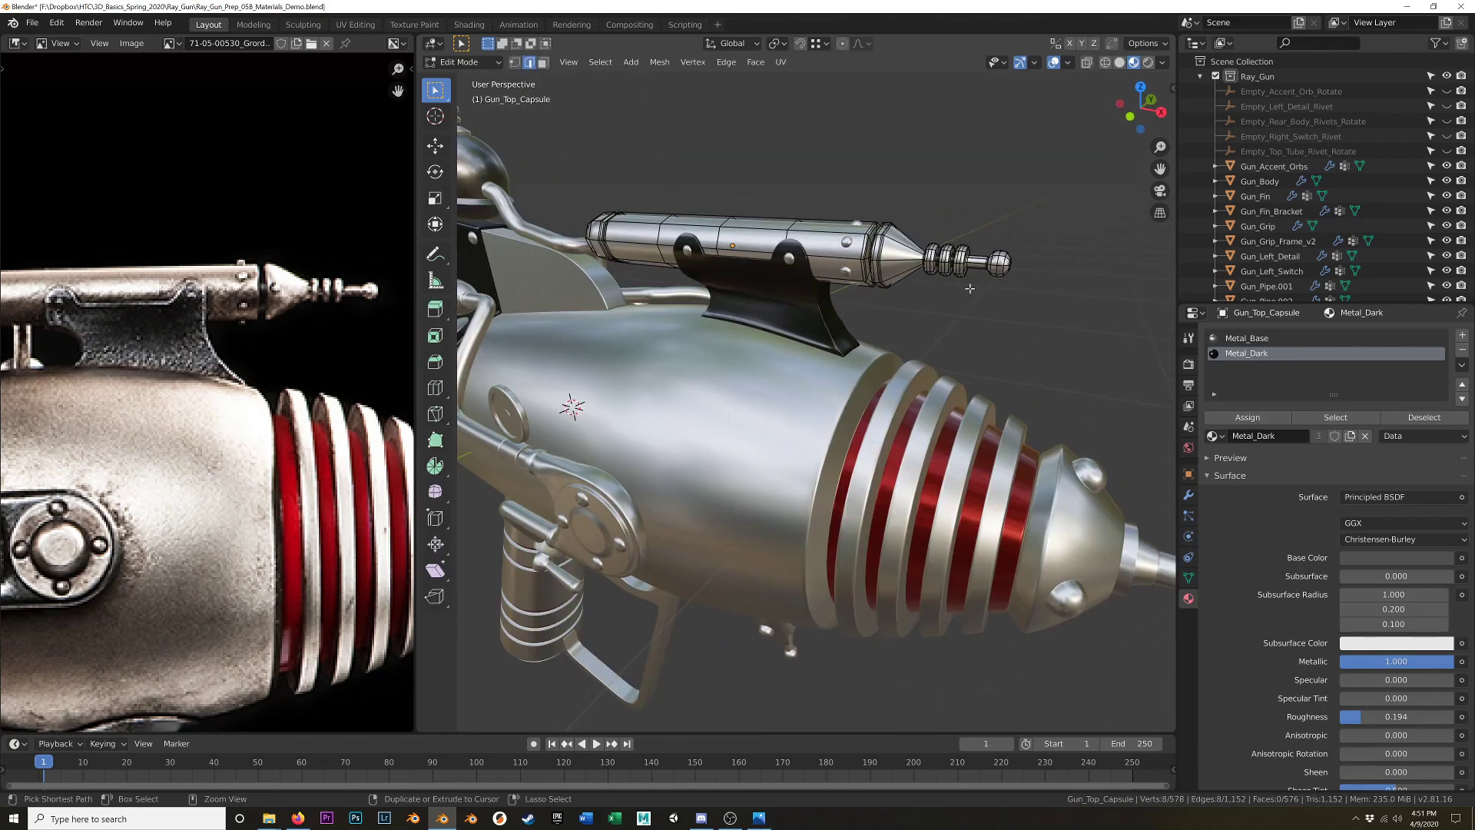
{"action": "scroll", "coordinate": [987, 253], "scroll_direction": "up", "scroll_amount": 6}
{"action": "left_click", "coordinate": [891, 361], "text": "alt"}
{"action": "key", "text": "3"}
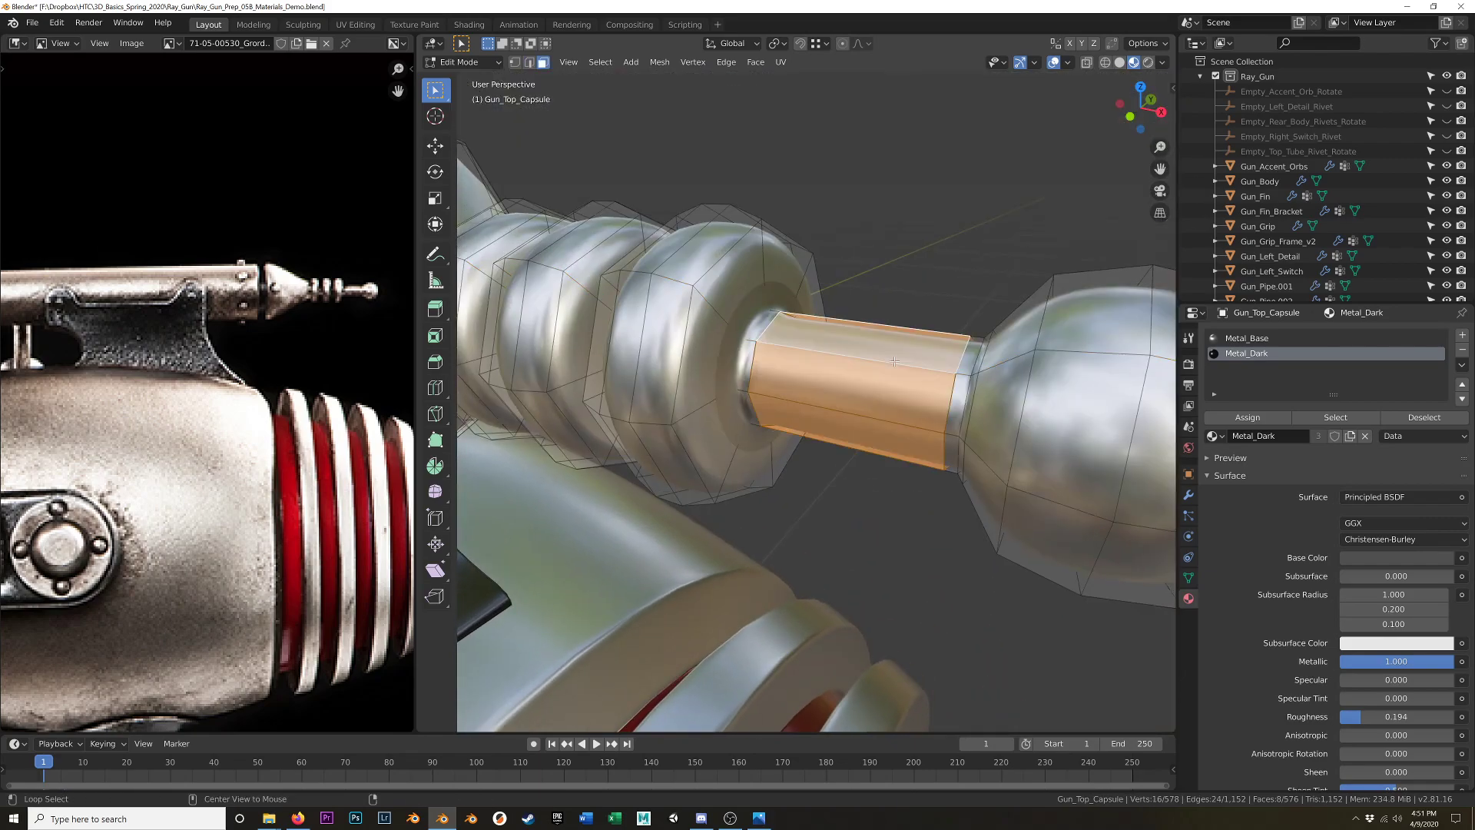
{"action": "key", "text": "ctrl+KP_Add"}
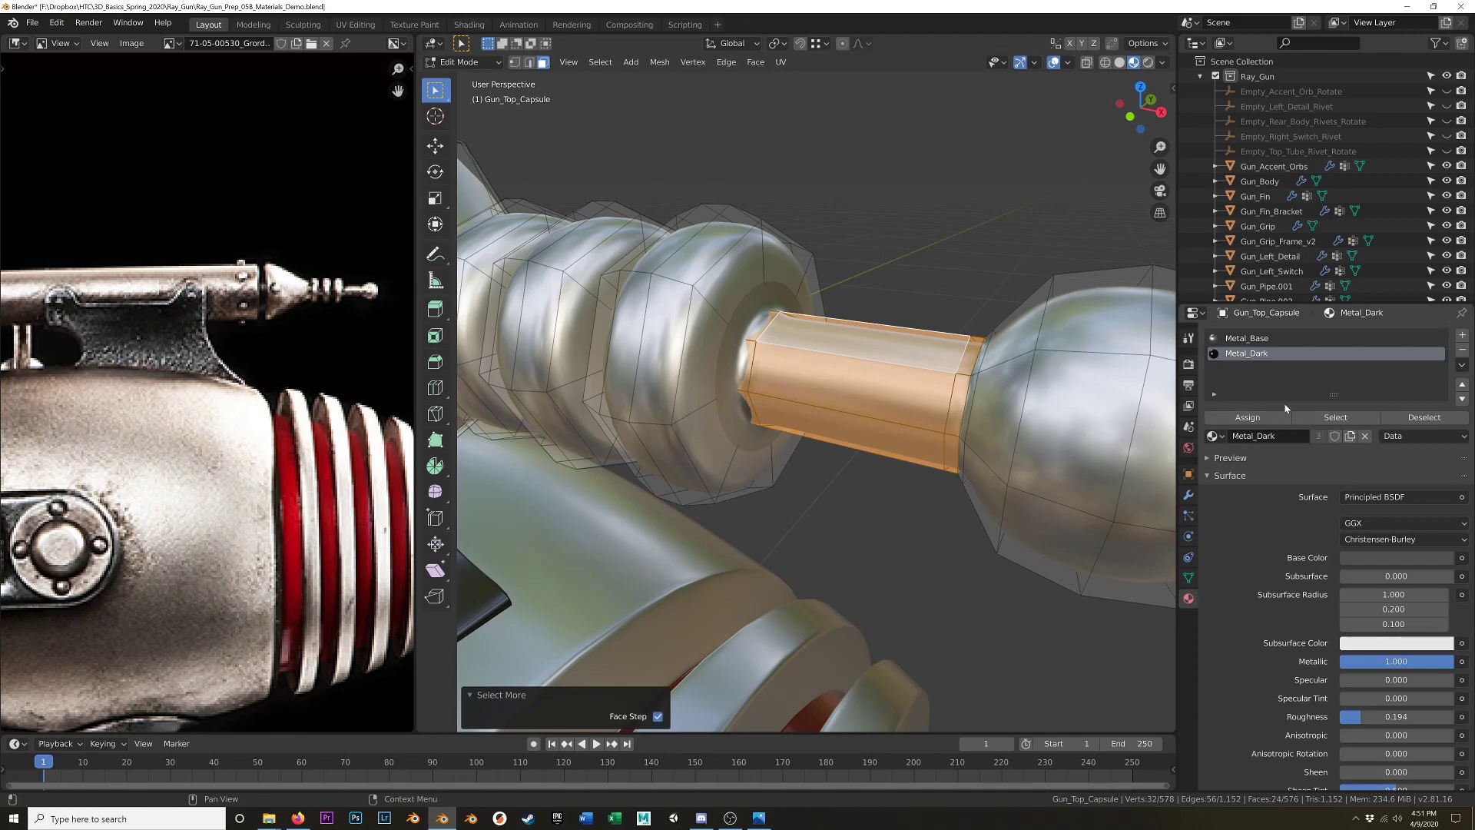
Add a Metal_Medium_Dark material slot to the capsule and assign it to the selected rod faces.
{"action": "left_click", "coordinate": [1462, 335]}
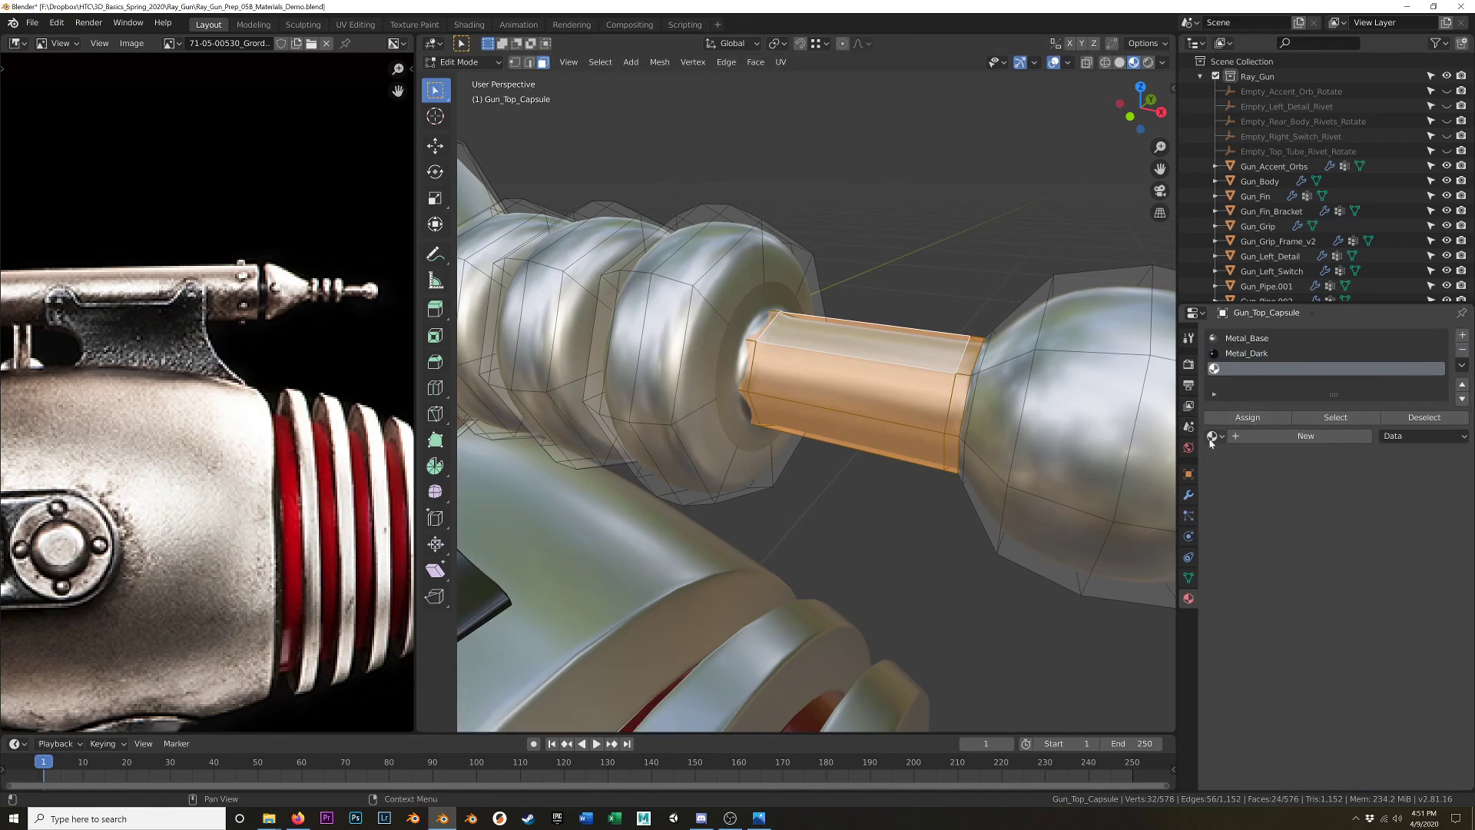
{"action": "left_click", "coordinate": [1211, 439]}
{"action": "left_click", "coordinate": [1260, 501]}
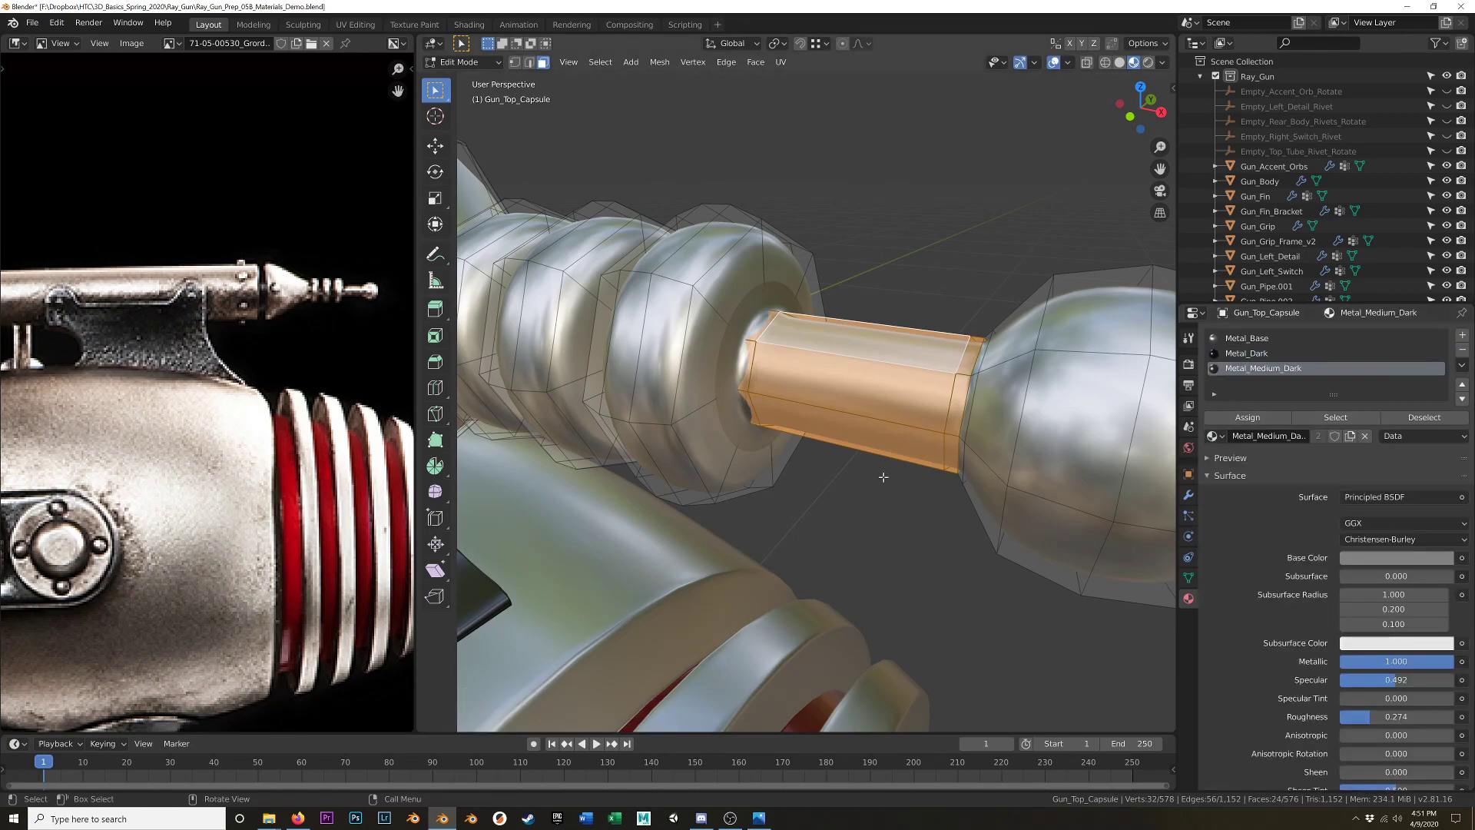
{"action": "left_click", "coordinate": [1247, 417]}
{"action": "key", "text": "Tab"}
{"action": "scroll", "coordinate": [817, 488], "scroll_direction": "down", "scroll_amount": 7}
{"action": "scroll", "coordinate": [816, 488], "scroll_direction": "up", "scroll_amount": 7}
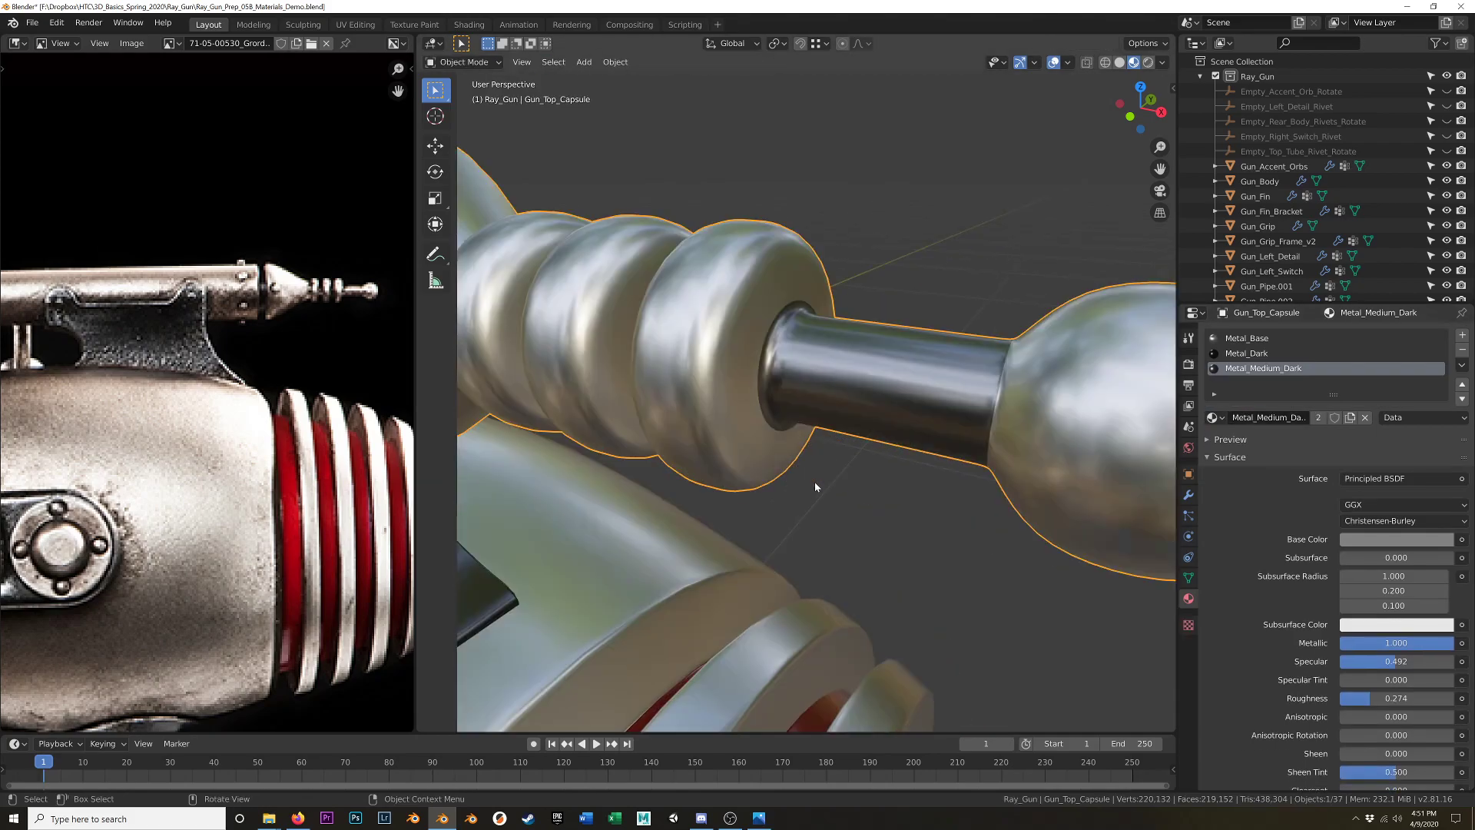
Add an edge loop on the last ring's end face, slid toward the rod with a factor of 0.731.
{"action": "key", "text": "Tab"}
{"action": "left_click", "coordinate": [762, 329], "text": "alt"}
{"action": "key", "text": "g"}
{"action": "key", "text": "g"}
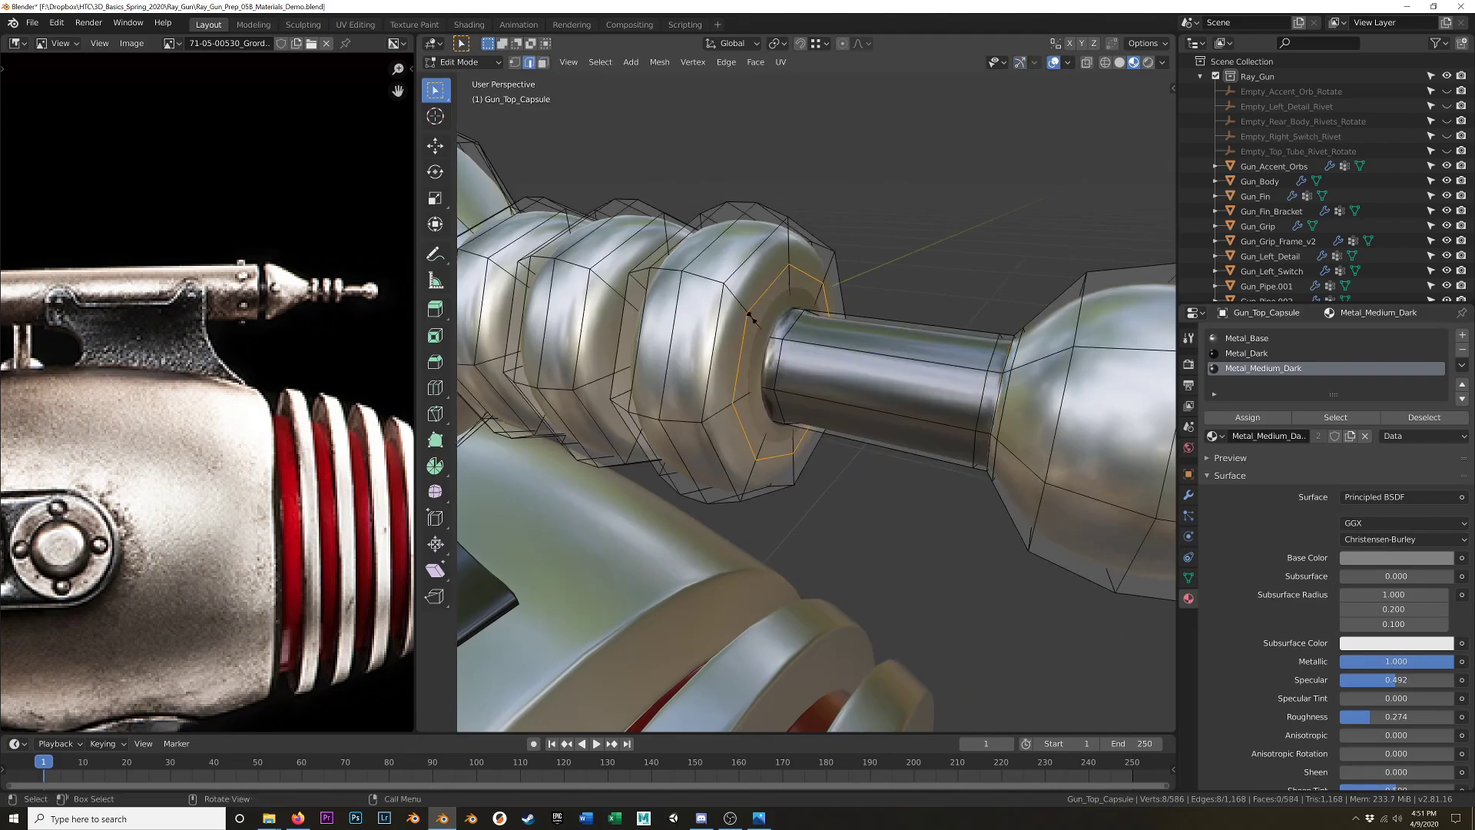
{"action": "left_click", "coordinate": [776, 345]}
{"action": "middle_click_drag", "start_coordinate": [906, 441], "coordinate": [958, 434]}
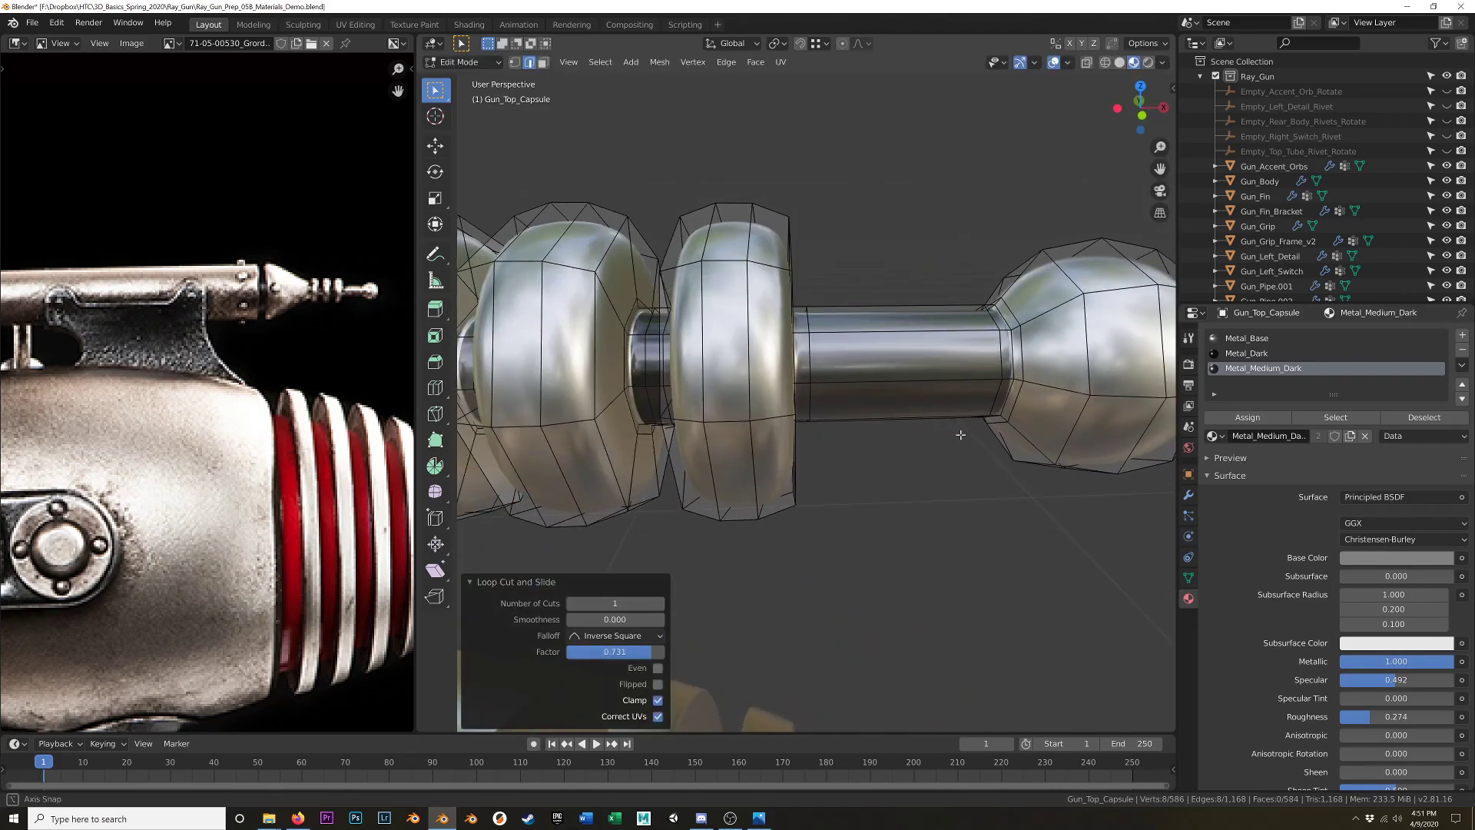
{"action": "key", "text": "Tab"}
{"action": "scroll", "coordinate": [939, 469], "scroll_direction": "down", "scroll_amount": 8}
{"action": "scroll", "coordinate": [939, 468], "scroll_direction": "down", "scroll_amount": 5}
{"action": "middle_click_drag", "start_coordinate": [899, 505], "coordinate": [851, 395]}
{"action": "scroll", "coordinate": [849, 394], "scroll_direction": "up", "scroll_amount": 5}
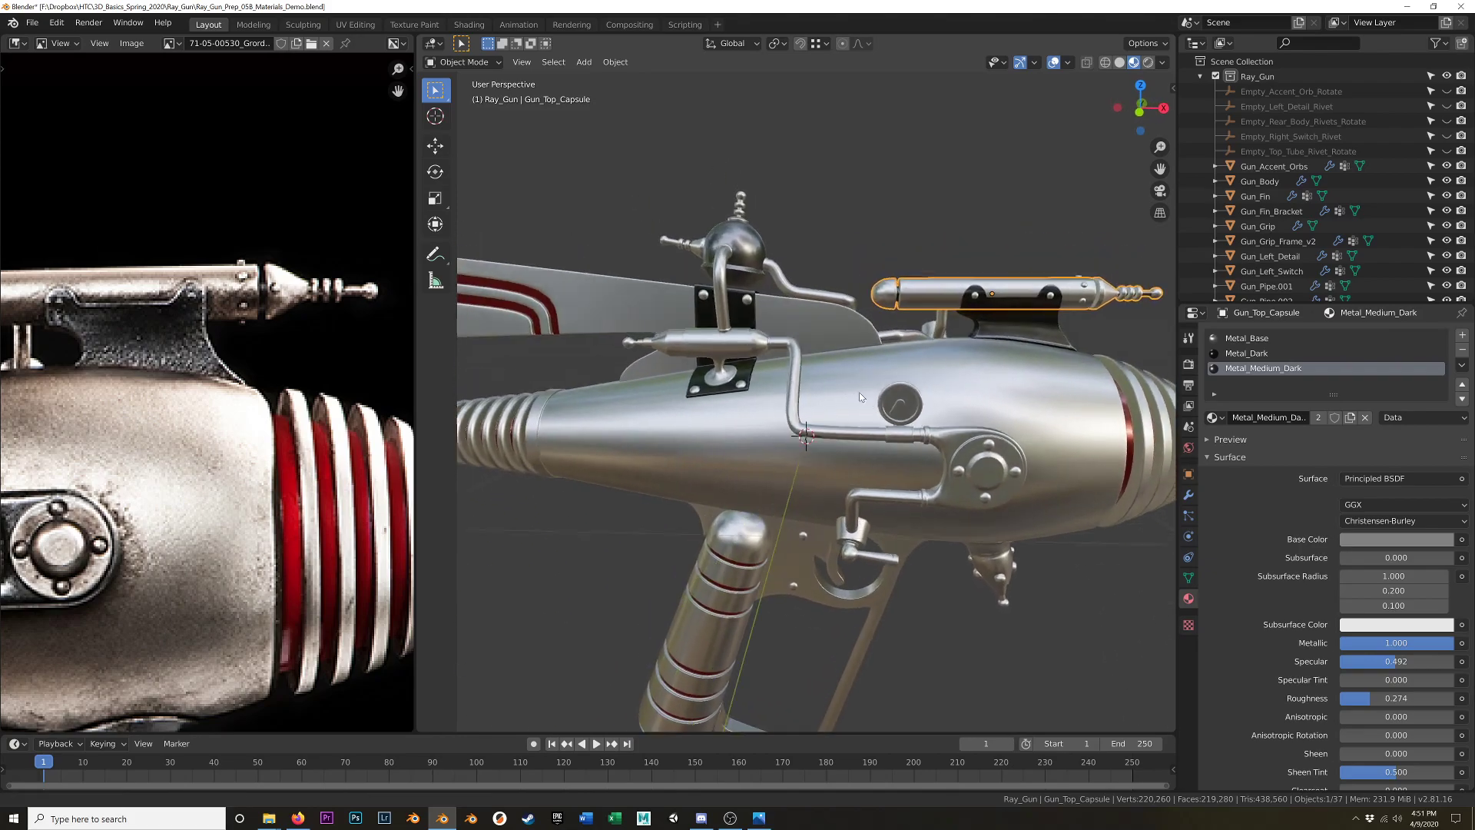
{"action": "middle_click_drag", "start_coordinate": [755, 367], "coordinate": [739, 288], "text": "shift"}
{"action": "middle_click_drag", "start_coordinate": [818, 322], "coordinate": [816, 372], "text": "shift"}
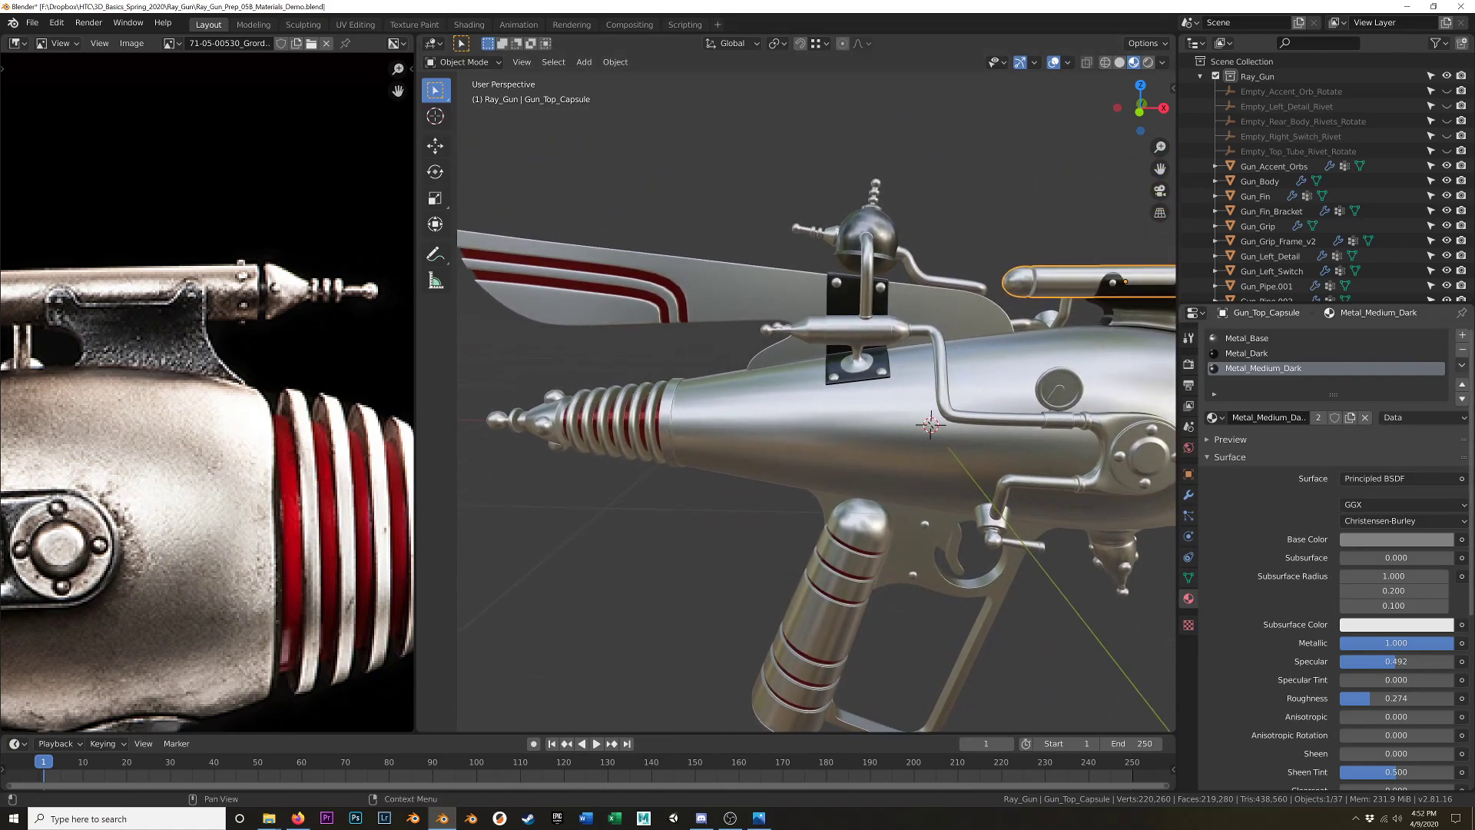
Bring the red-tipped capsule into view in the reference photo and open the matching rear capsule for mesh editing in front view.
{"action": "middle_click_drag", "start_coordinate": [146, 316], "coordinate": [248, 288]}
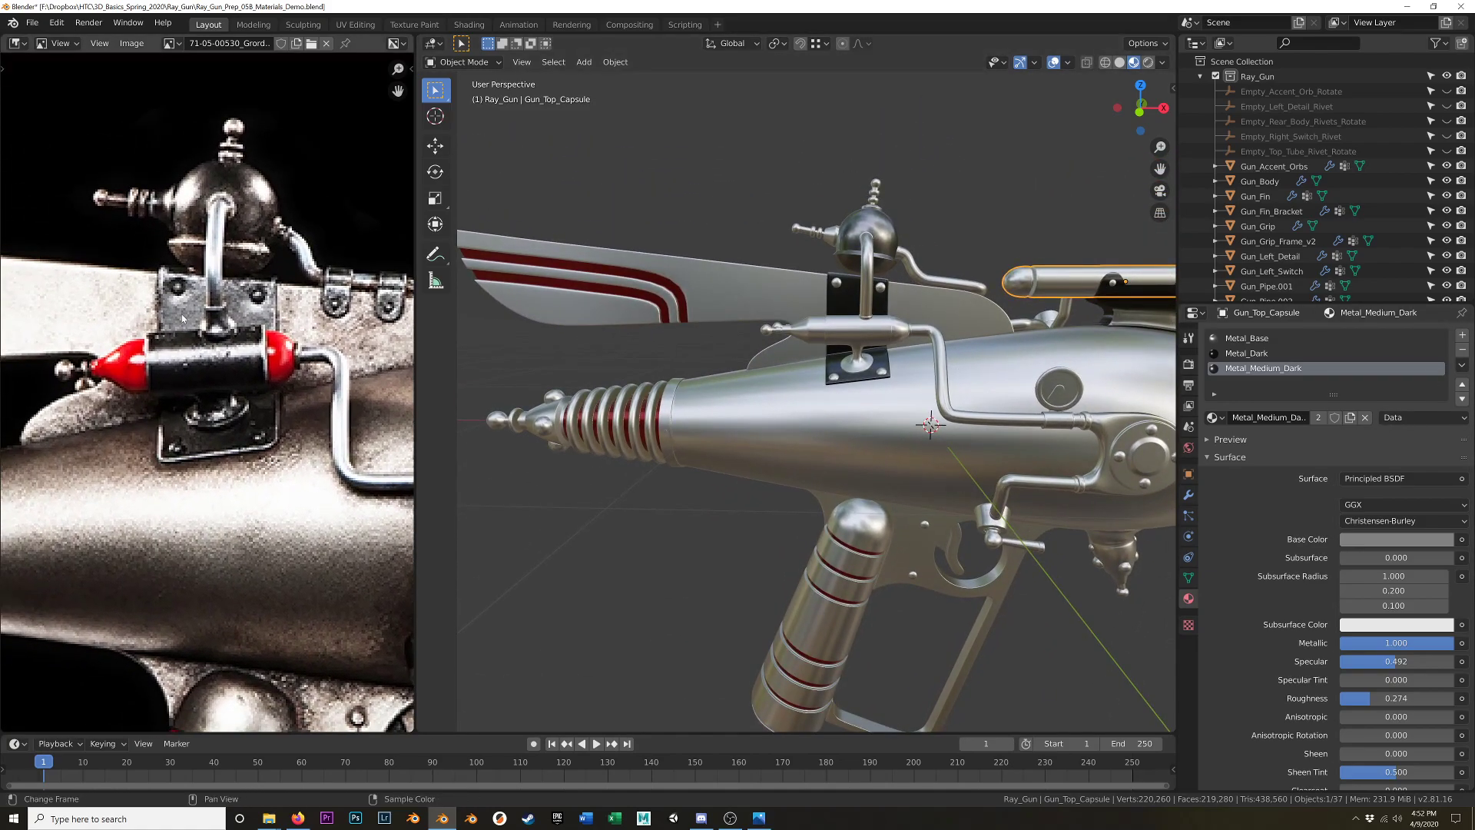
{"action": "left_click", "coordinate": [803, 330]}
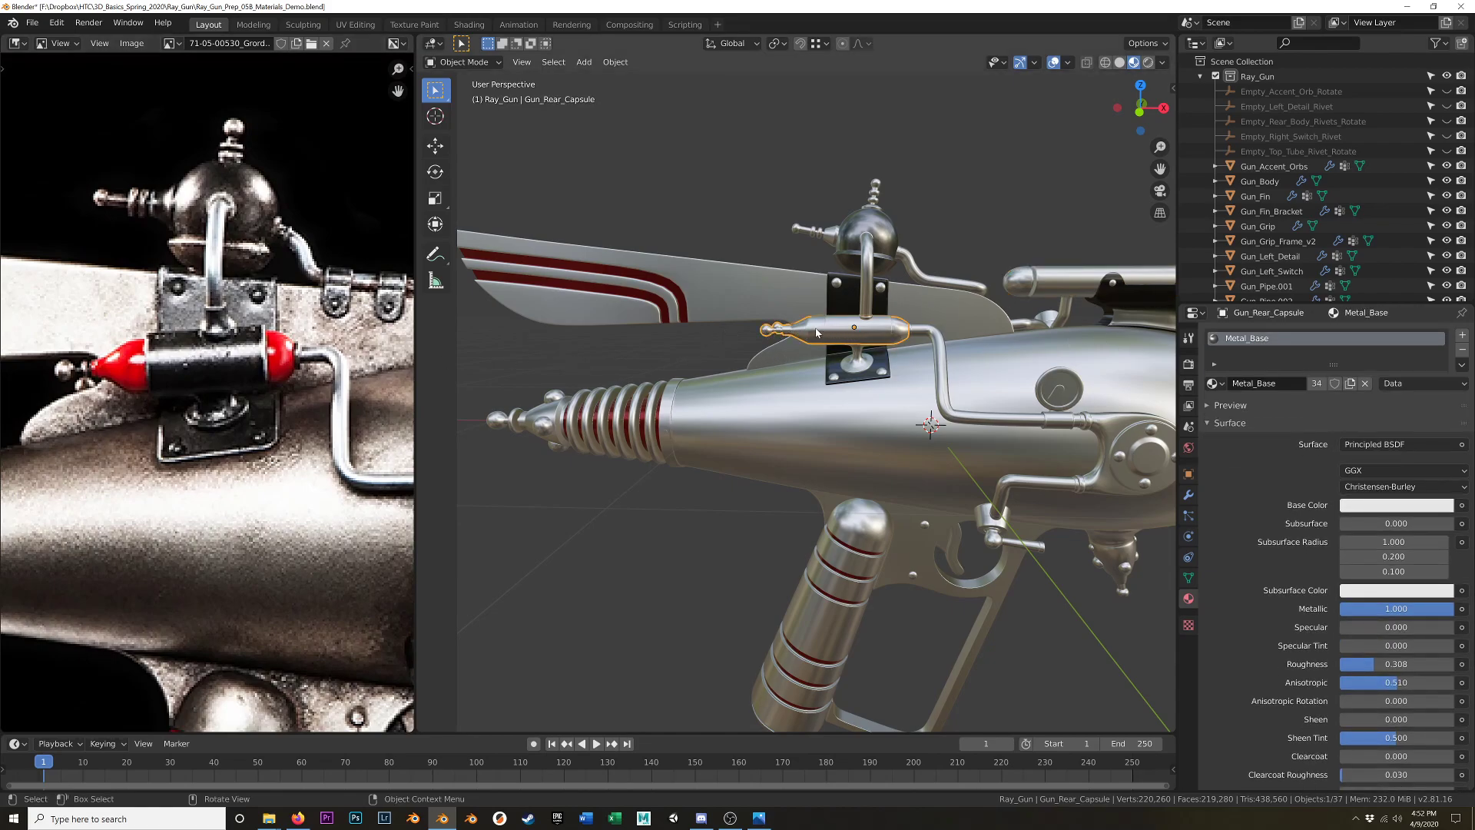
{"action": "key", "text": "Tab"}
{"action": "scroll", "coordinate": [804, 330], "scroll_direction": "up", "scroll_amount": 6}
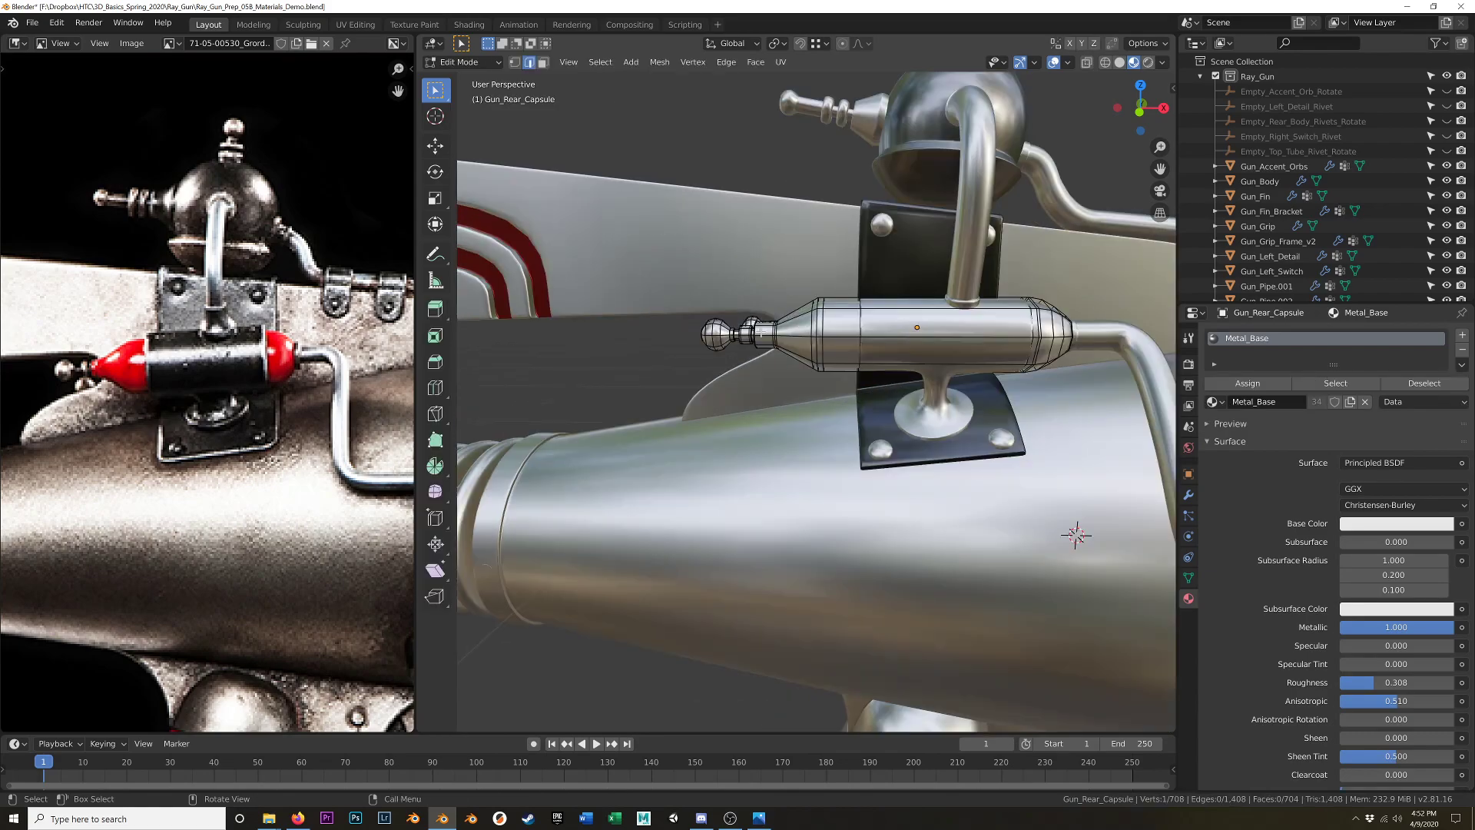
{"action": "scroll", "coordinate": [777, 330], "scroll_direction": "up", "scroll_amount": 8}
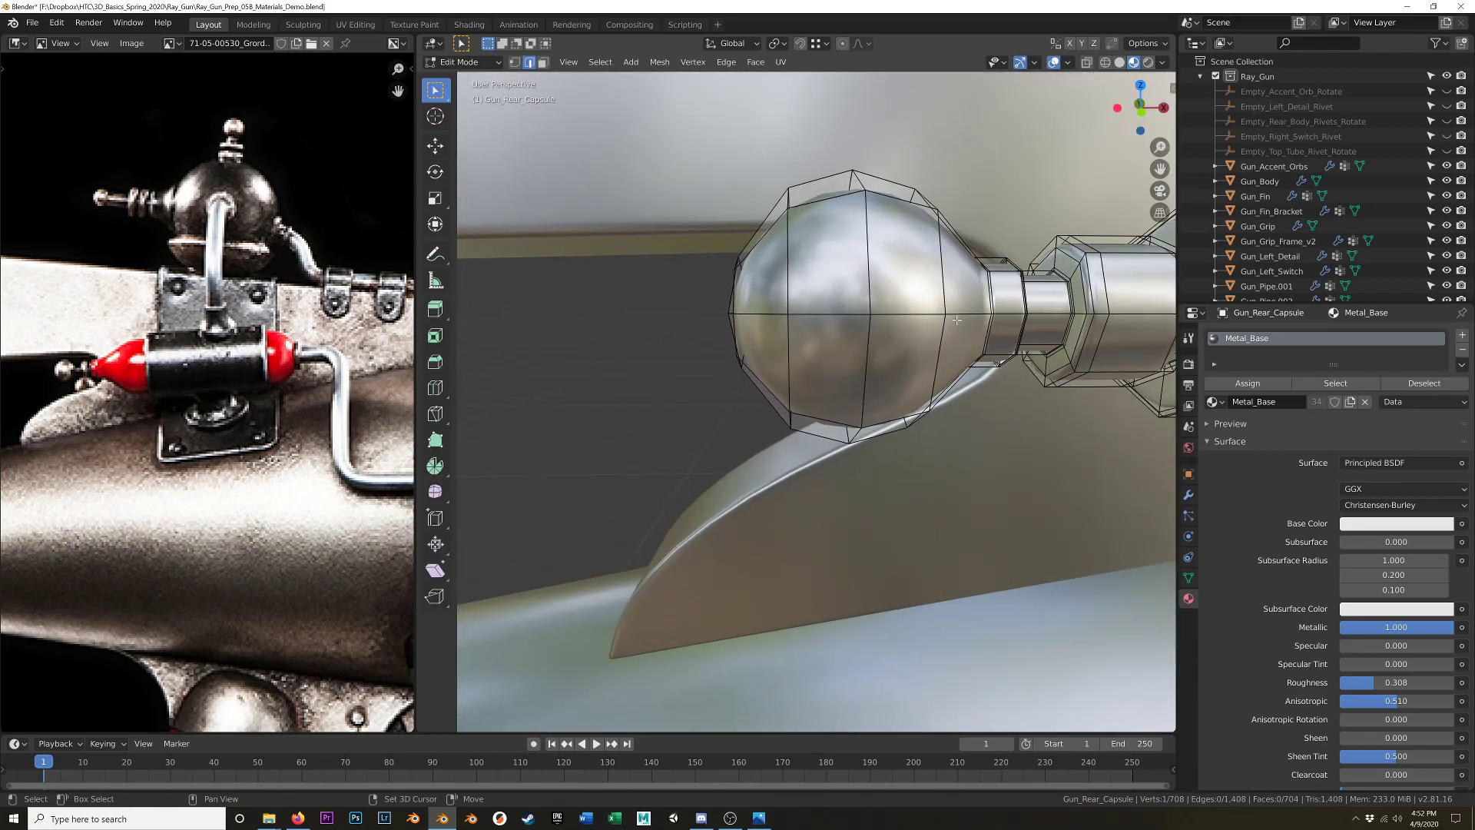
{"action": "middle_click_drag", "start_coordinate": [927, 320], "coordinate": [969, 320], "text": "shift"}
{"action": "key", "text": "ctrl+KP_7"}
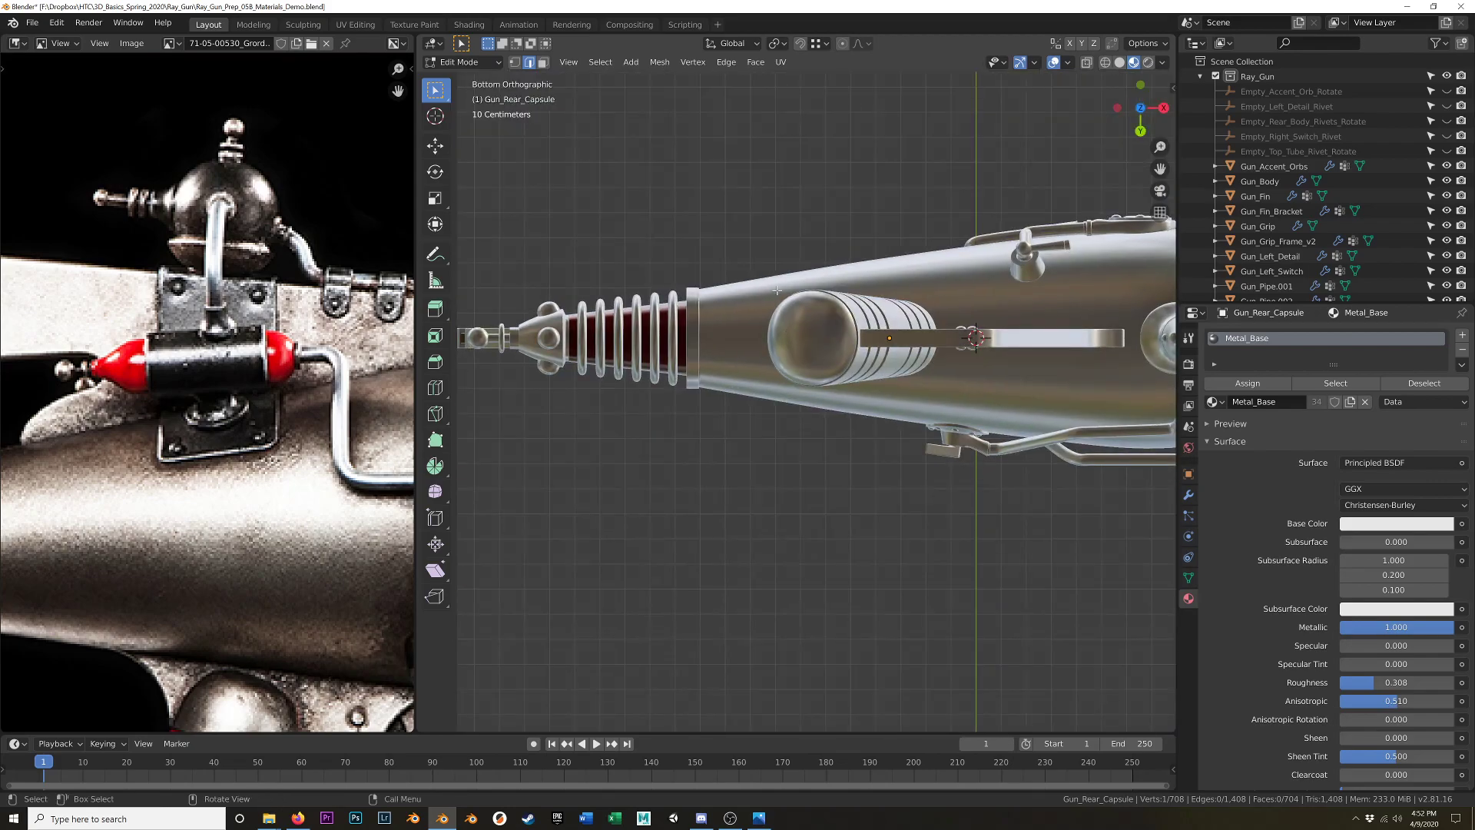
{"action": "middle_click_drag", "start_coordinate": [789, 331], "coordinate": [783, 348]}
{"action": "key", "text": "KP_1"}
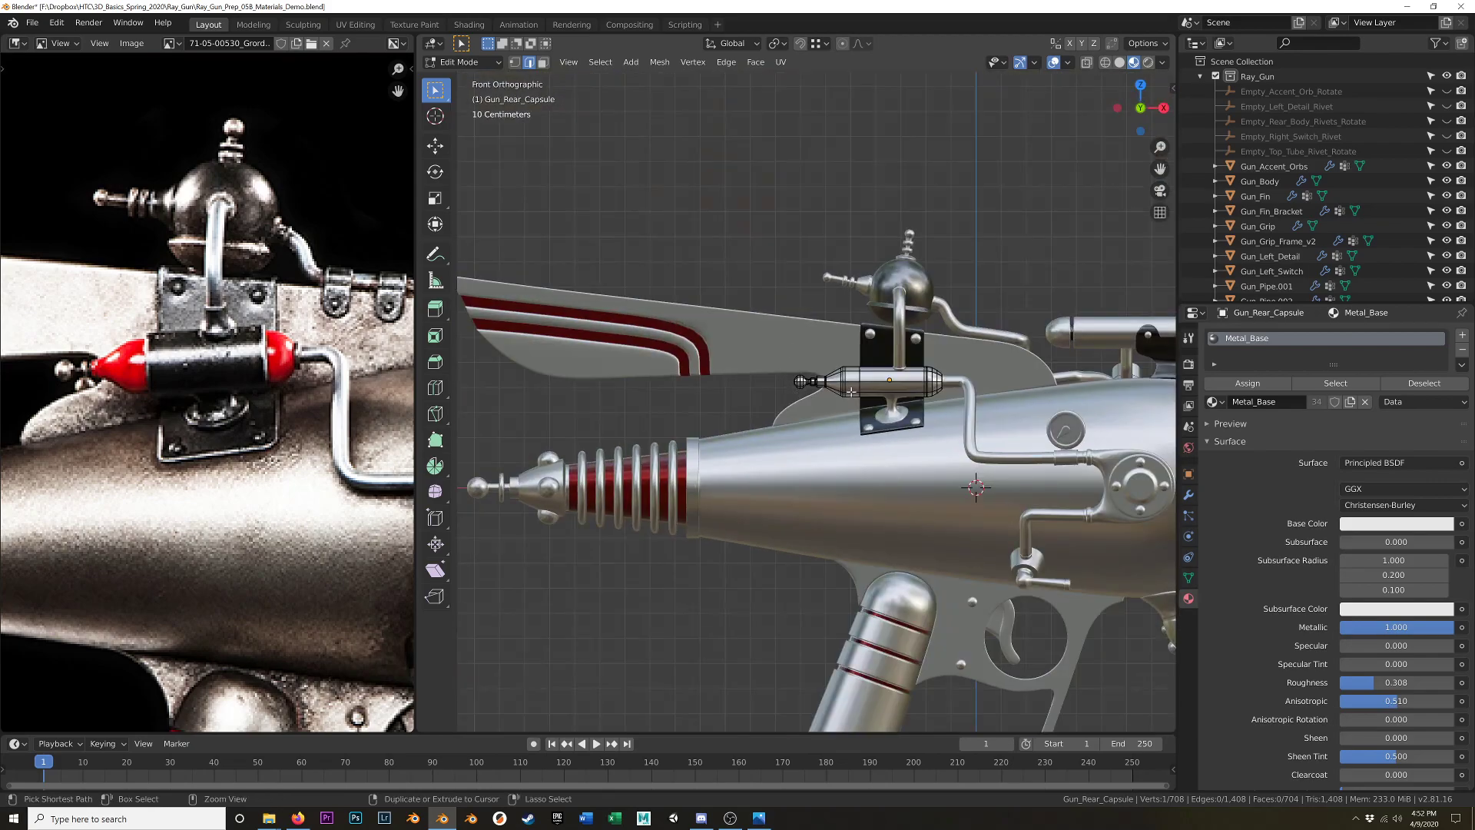
{"action": "scroll", "coordinate": [821, 346], "scroll_direction": "up", "scroll_amount": 12}
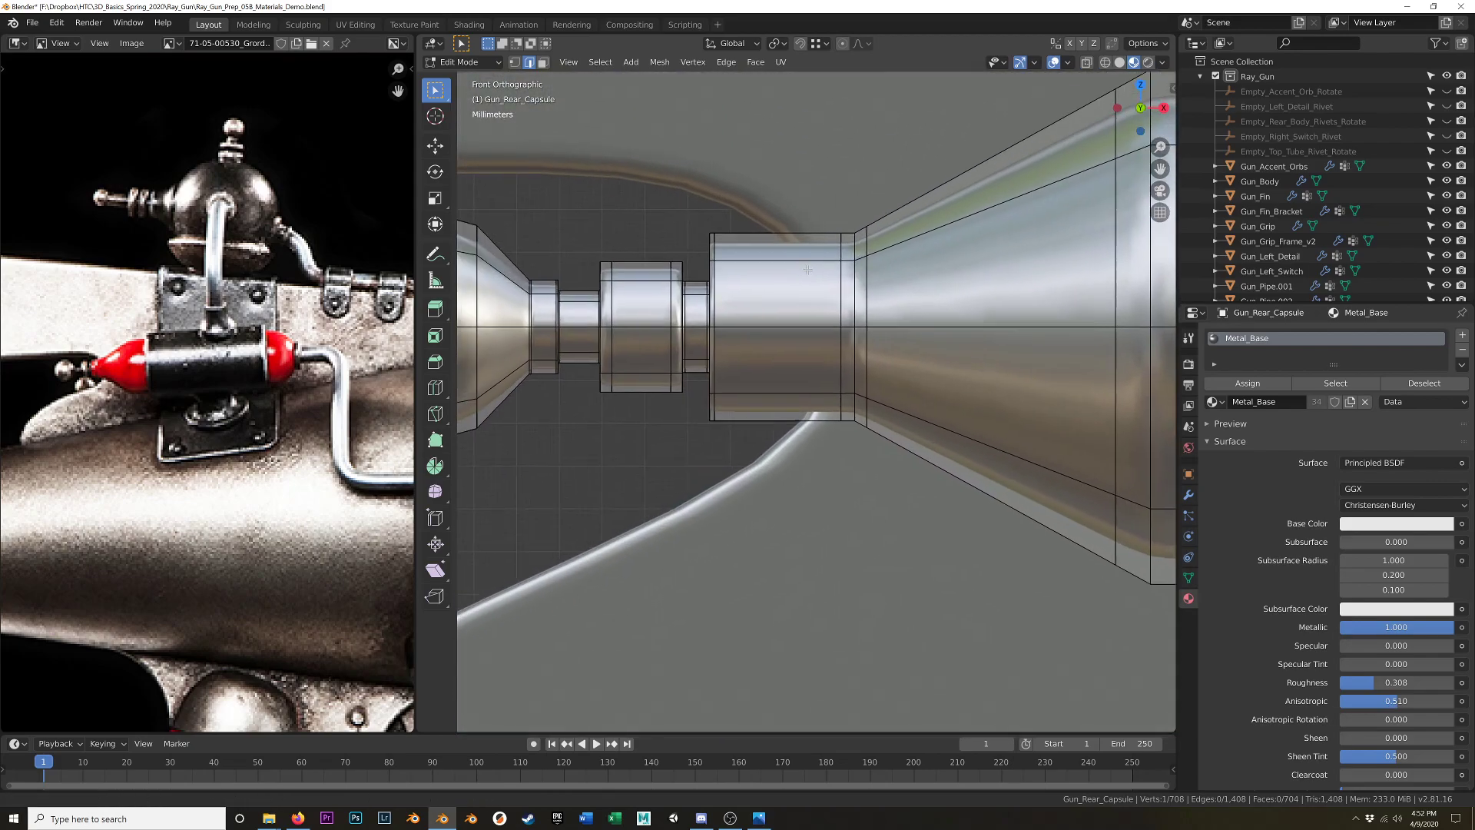
{"action": "left_click", "coordinate": [847, 347], "text": "alt"}
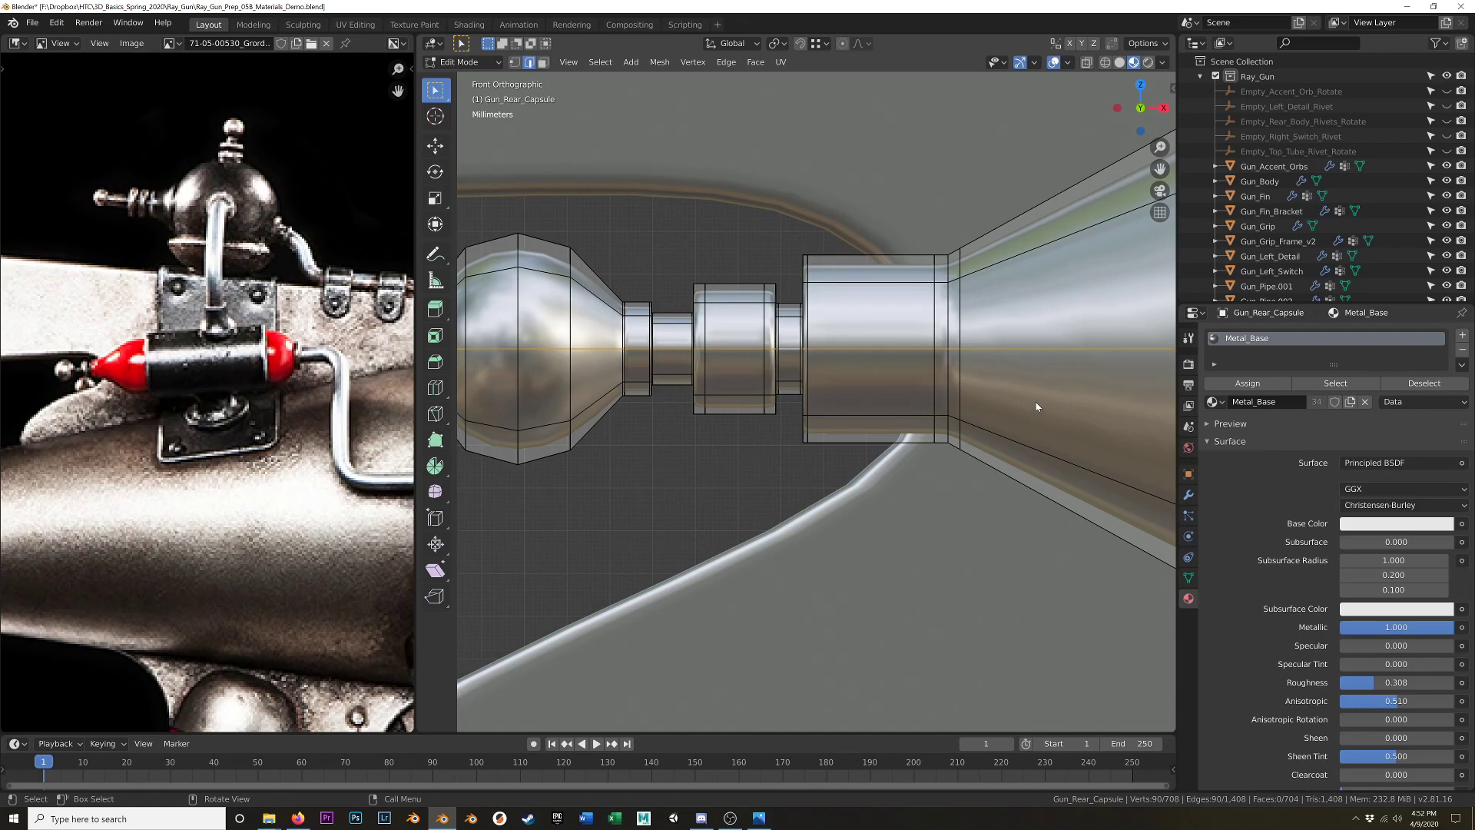
Try setting the Screencast Keys origin to Area with the sidebar region as the display location.
{"action": "key", "text": "n"}
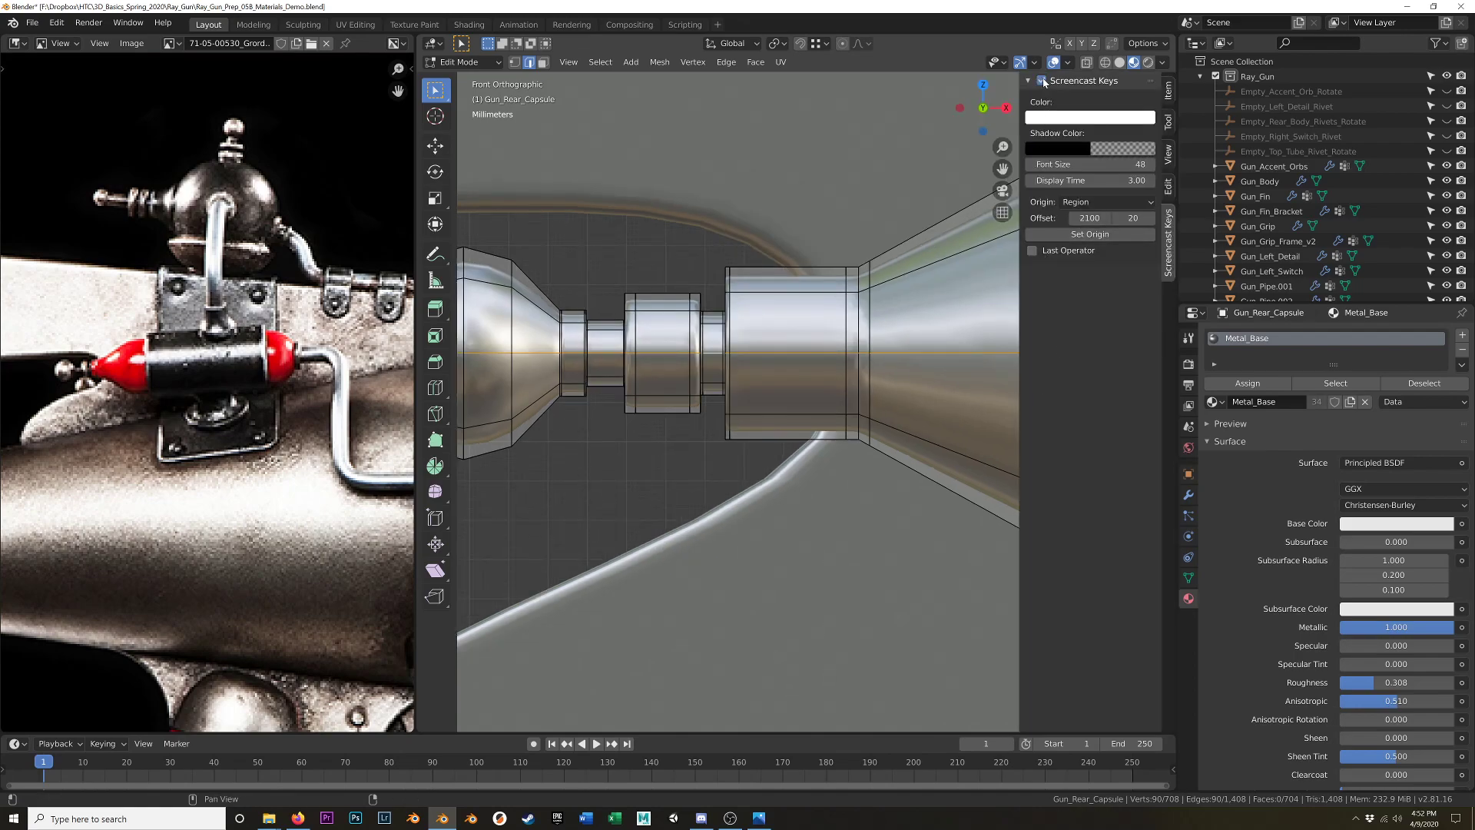
{"action": "key", "text": "n"}
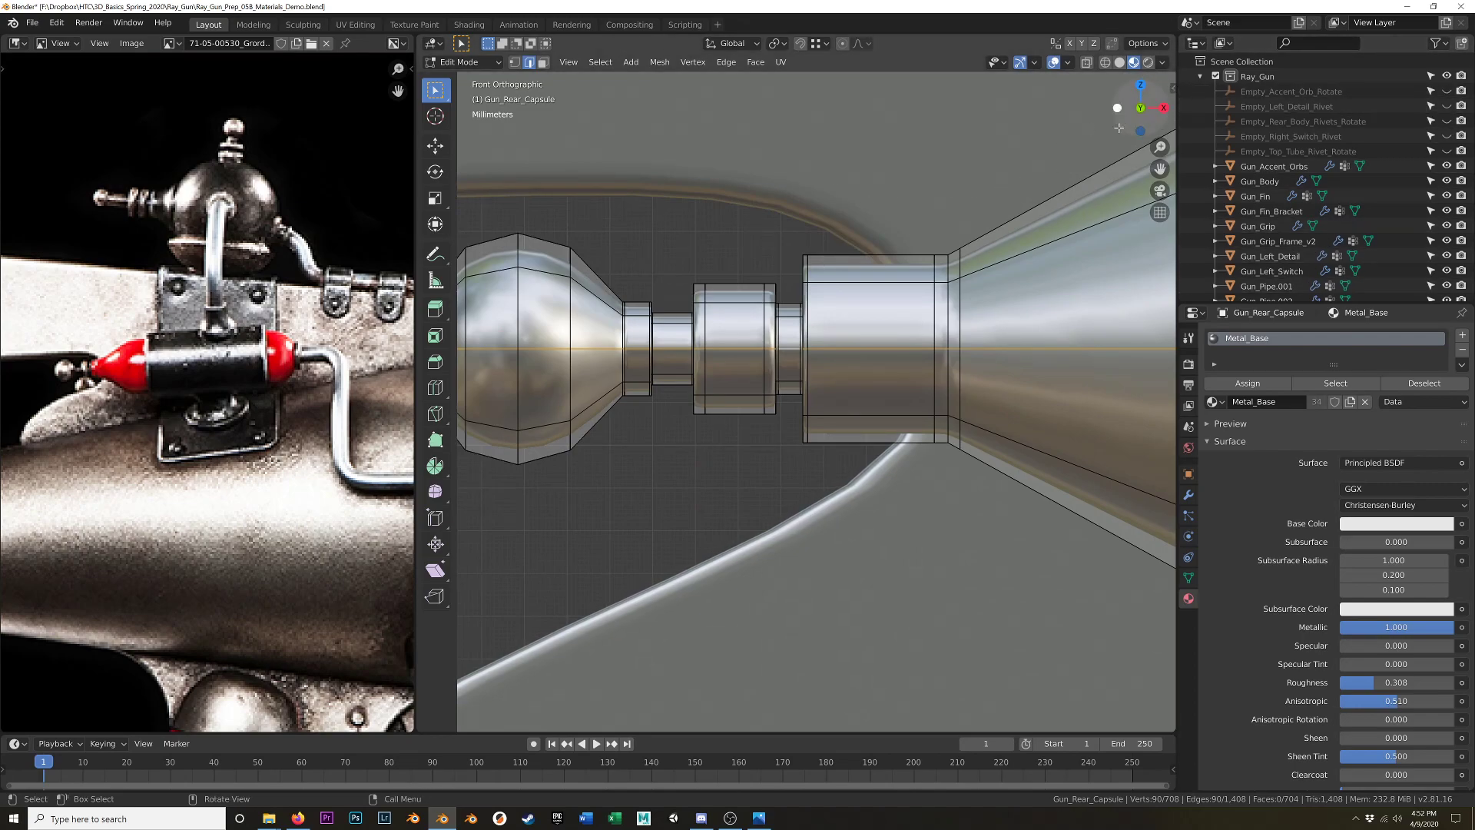
{"action": "key", "text": "n"}
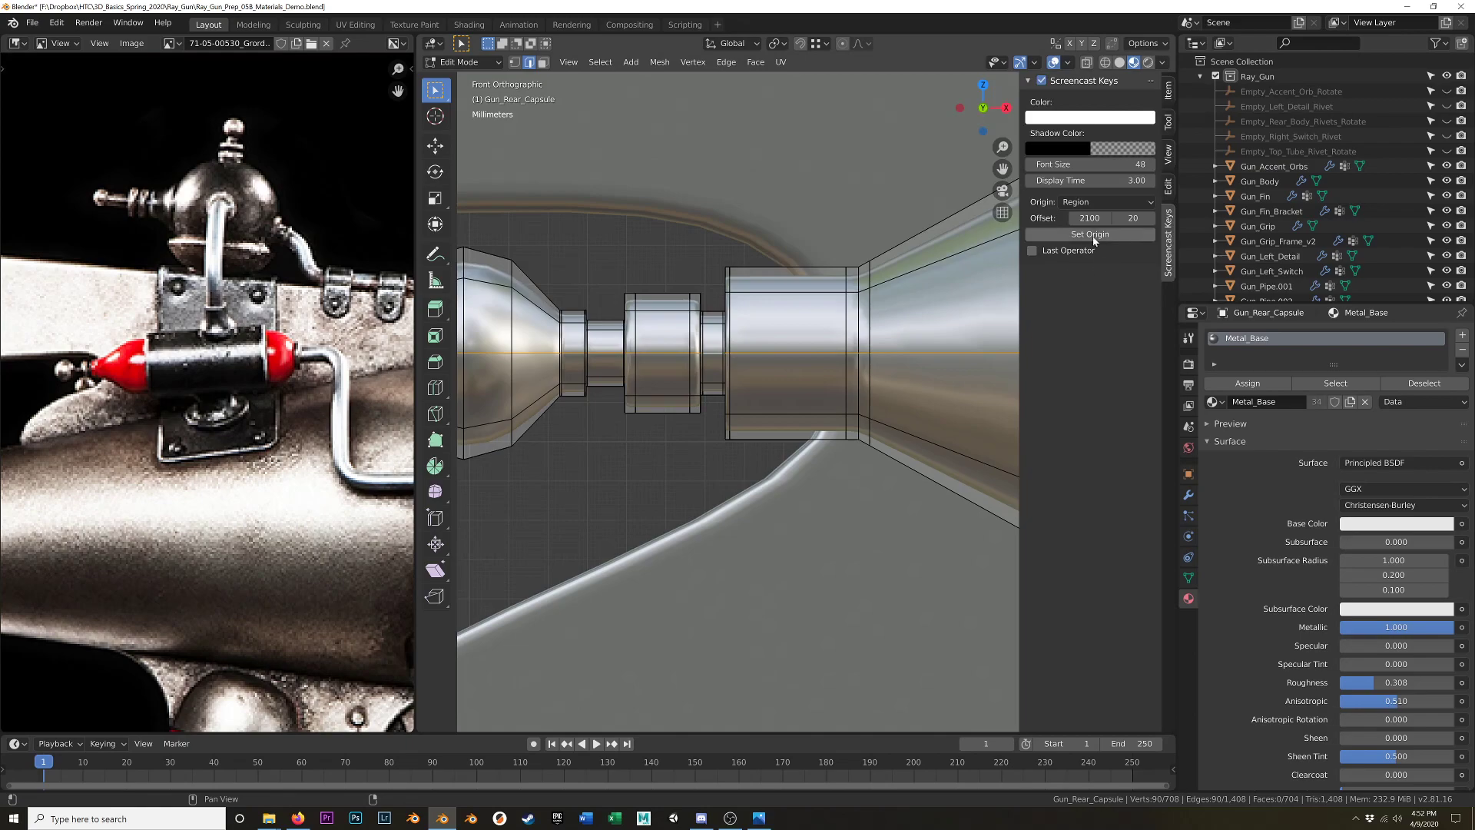
{"action": "left_click", "coordinate": [1092, 202]}
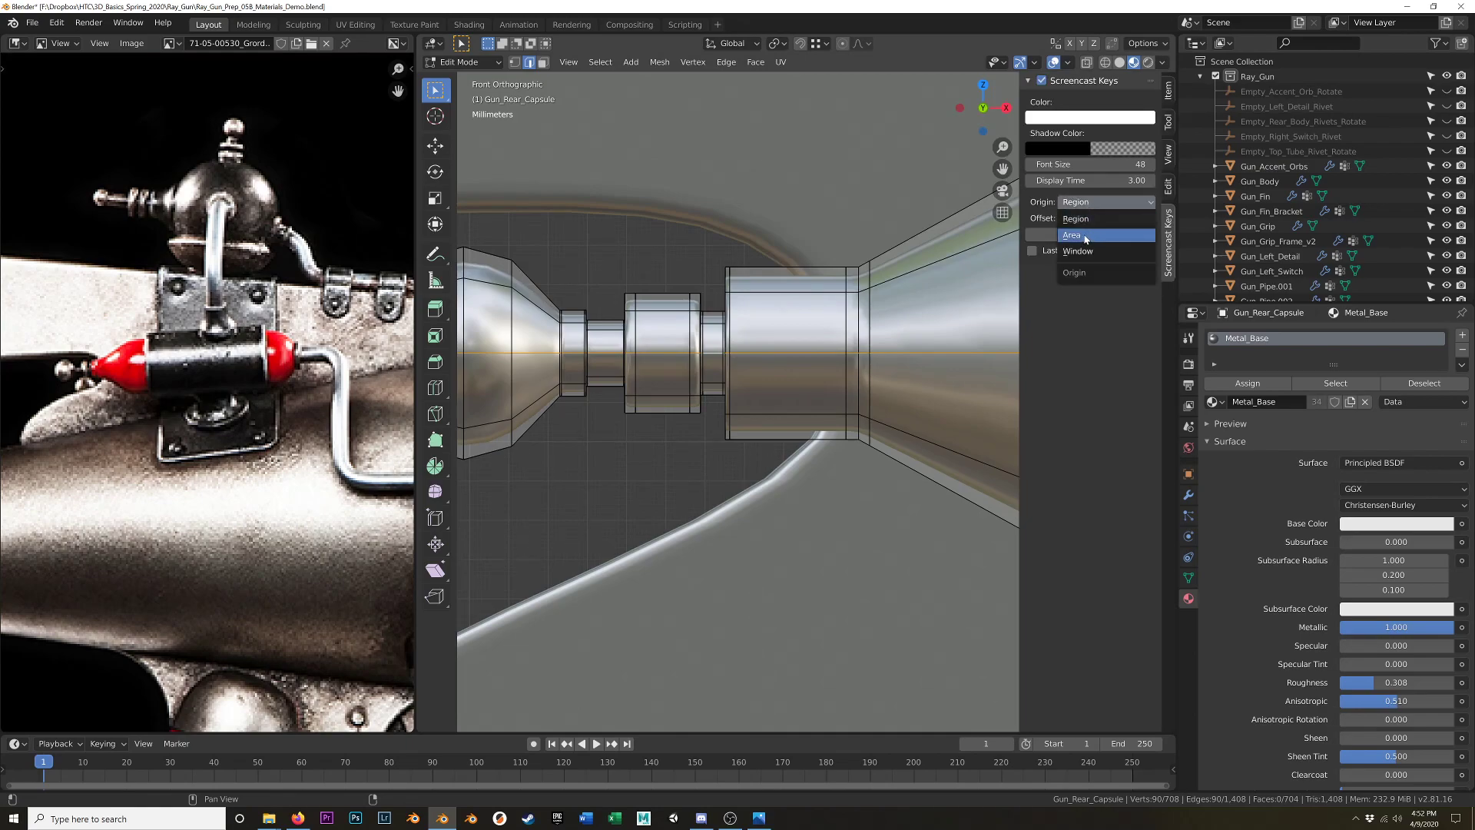
{"action": "left_click", "coordinate": [1086, 235]}
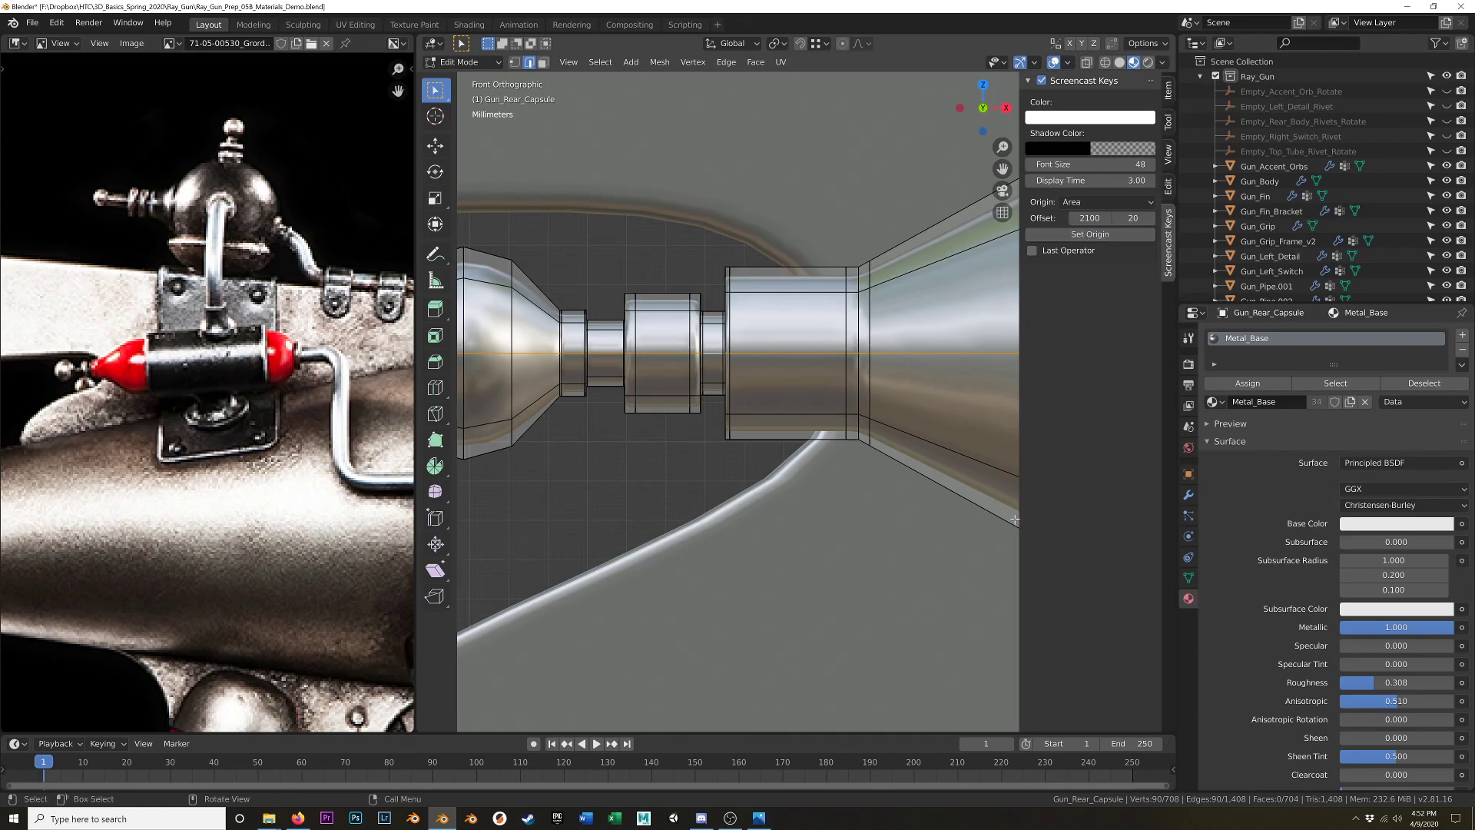
{"action": "left_click", "coordinate": [1090, 234]}
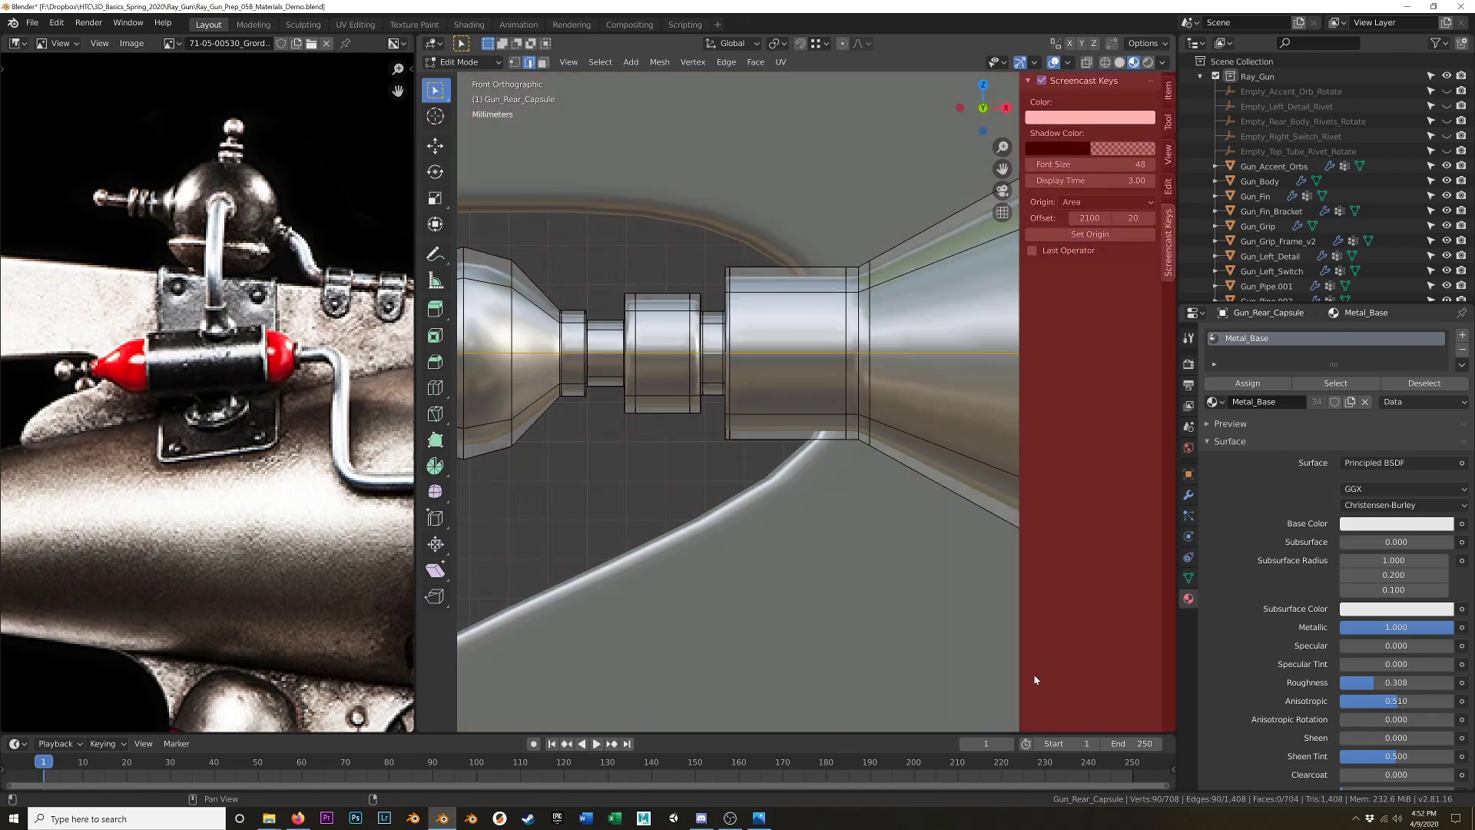
{"action": "left_click", "coordinate": [984, 675]}
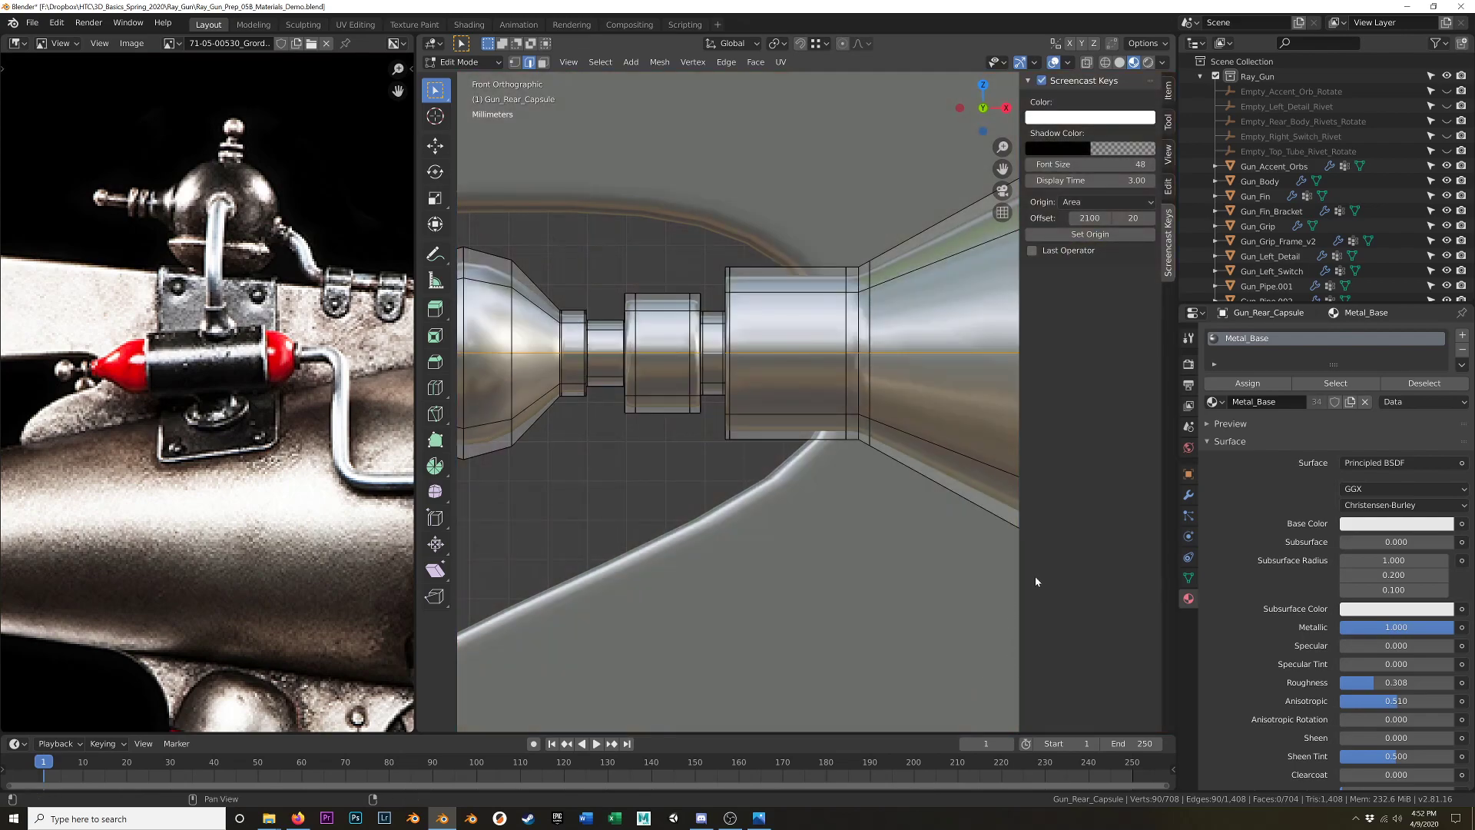
{"action": "key", "text": "n"}
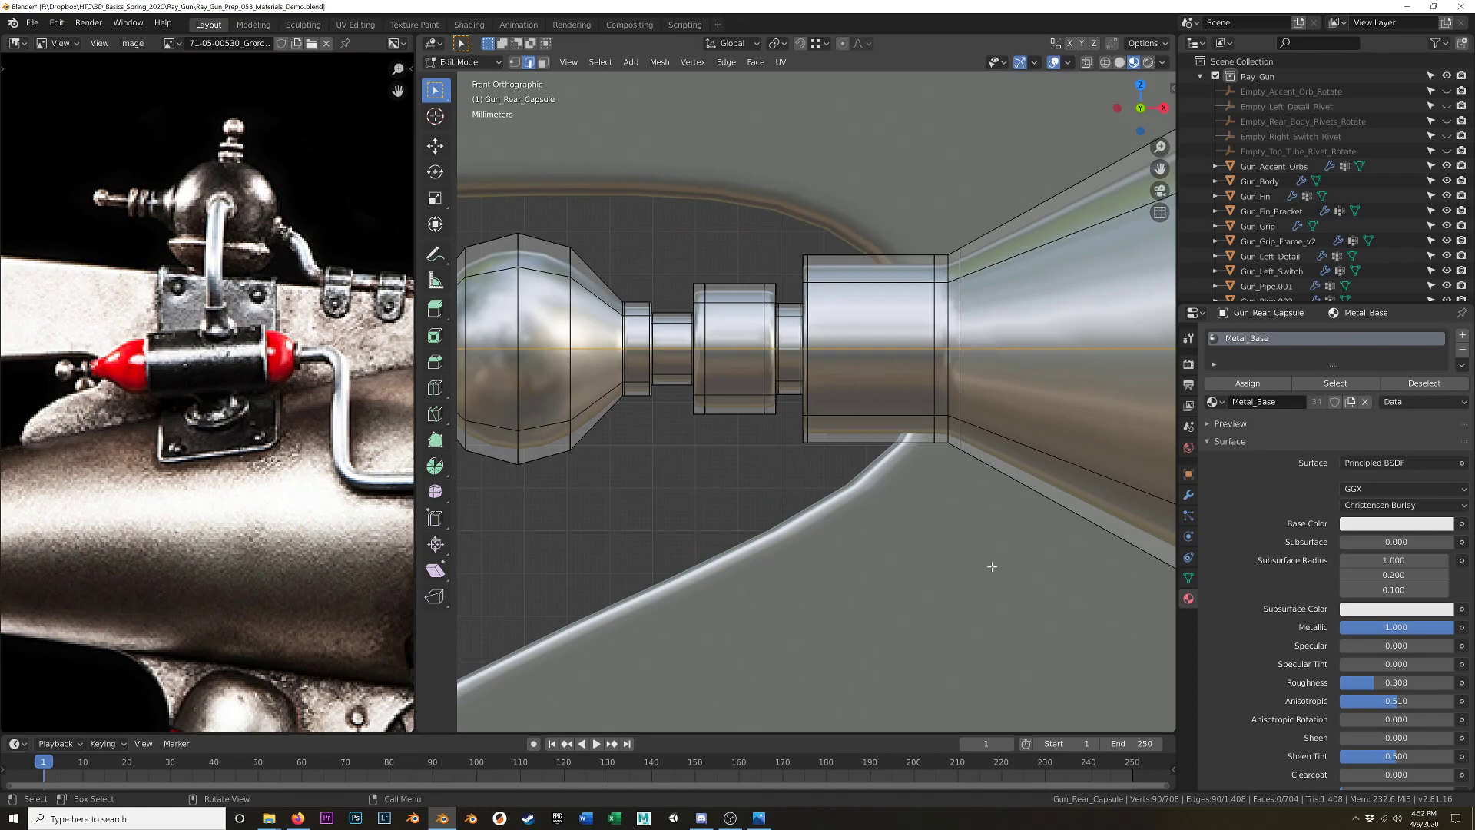
{"action": "key", "text": "n"}
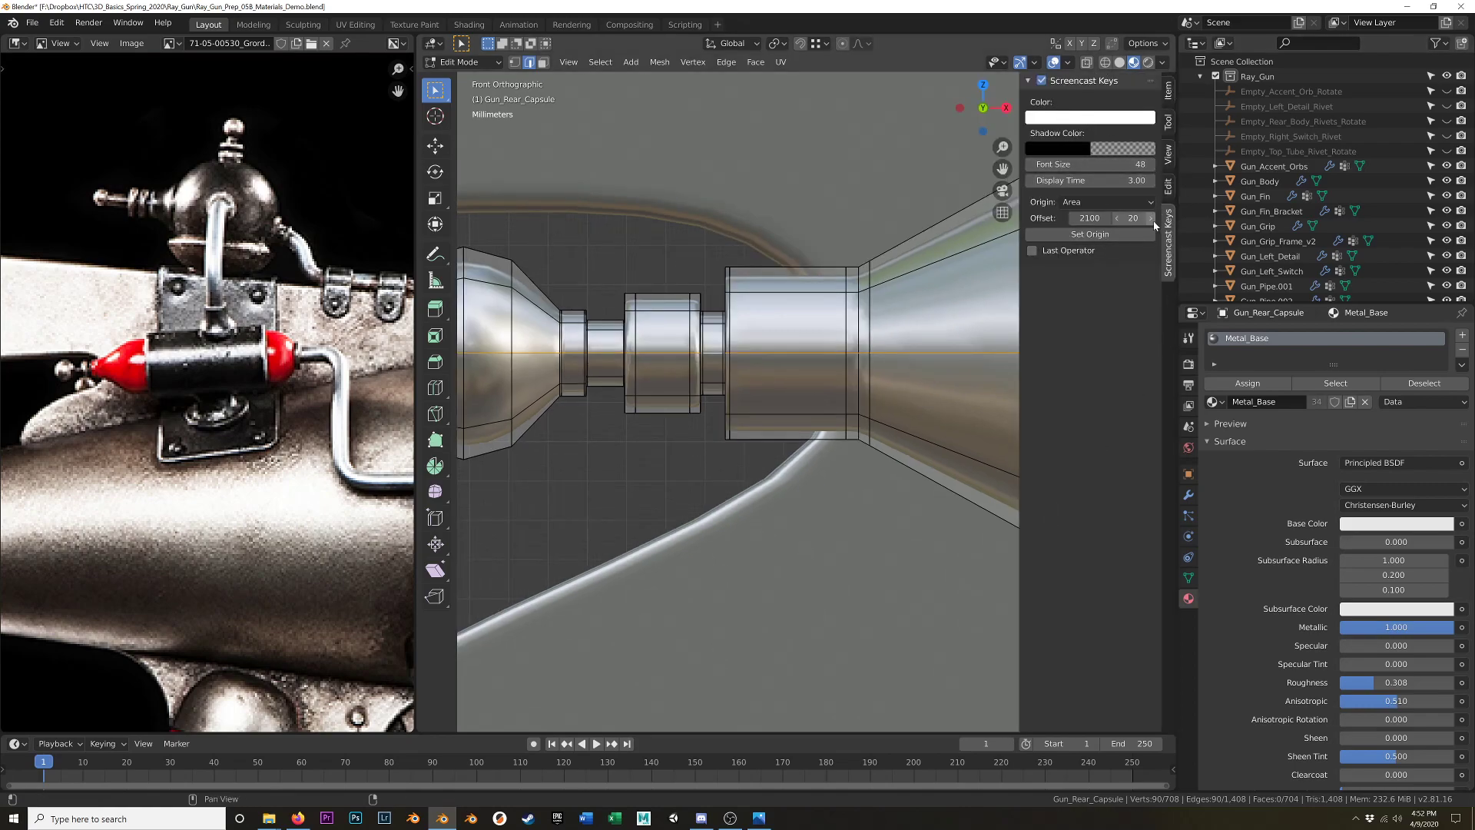
Set both Screencast Keys offsets to 20 and try the Window origin with the 3D viewport as the display location.
{"action": "left_click", "coordinate": [1106, 201]}
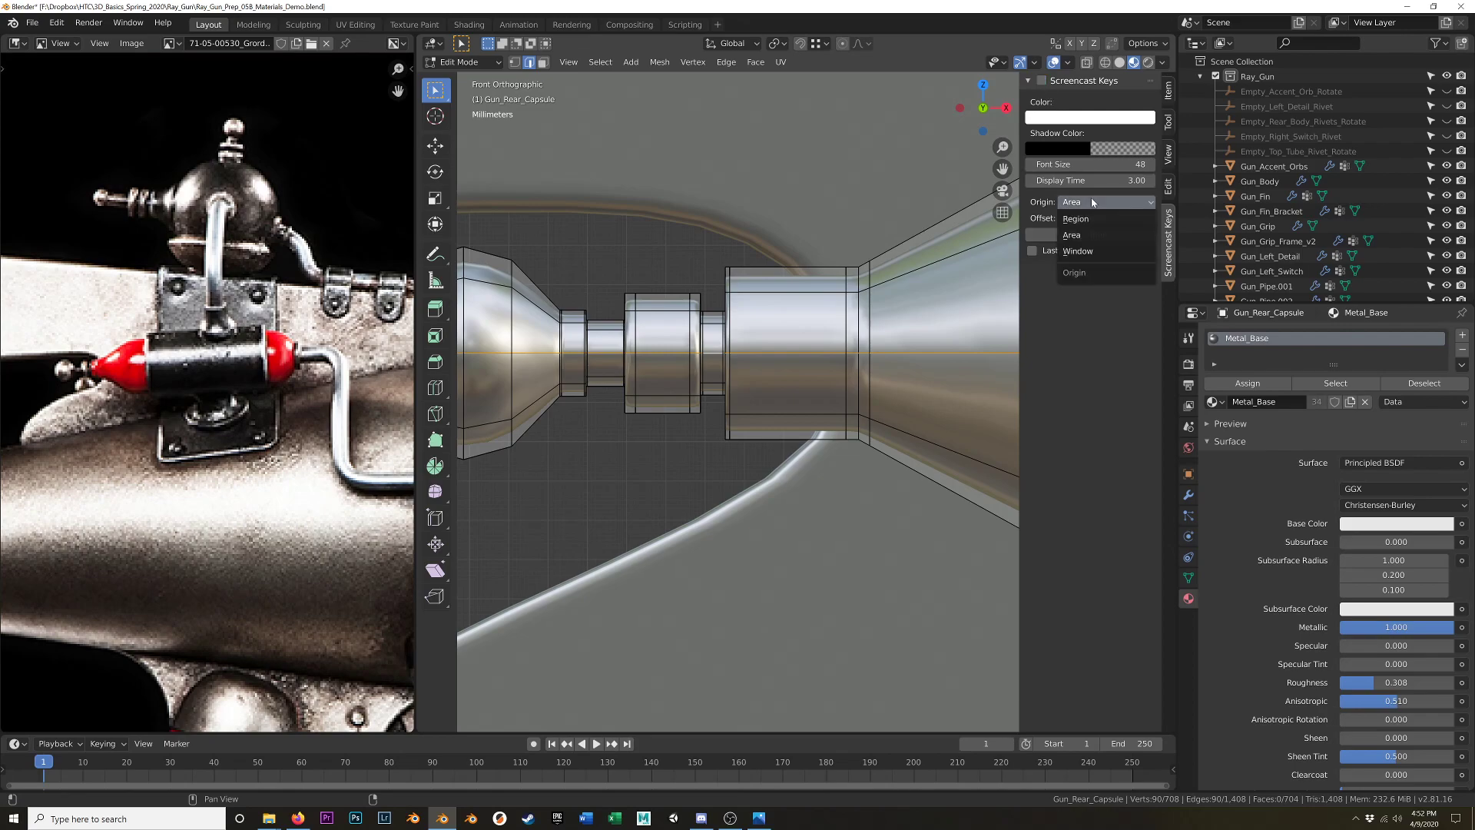
{"action": "left_click", "coordinate": [1087, 252]}
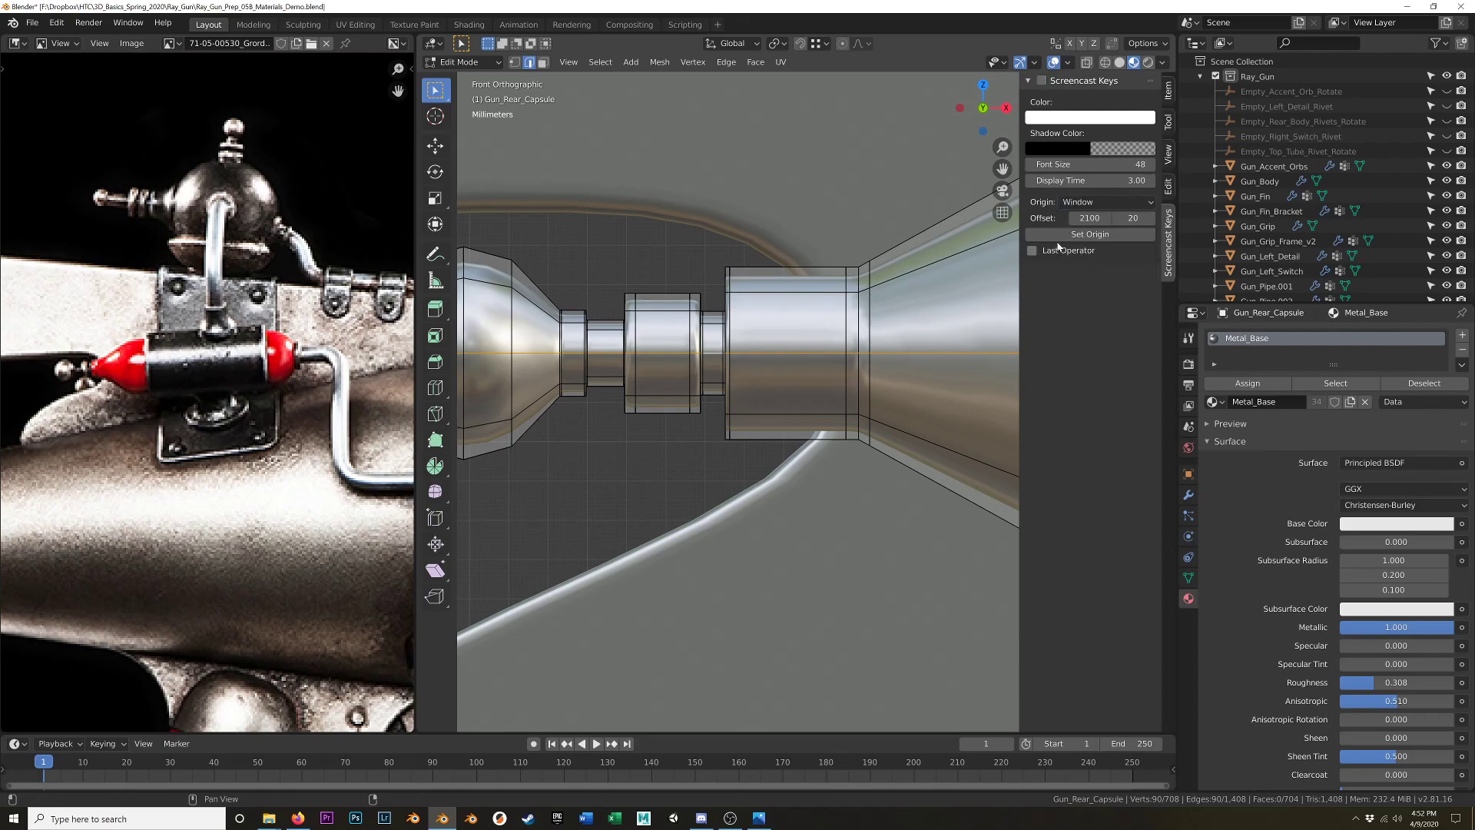
{"action": "left_click", "coordinate": [1090, 233]}
{"action": "left_click", "coordinate": [978, 660]}
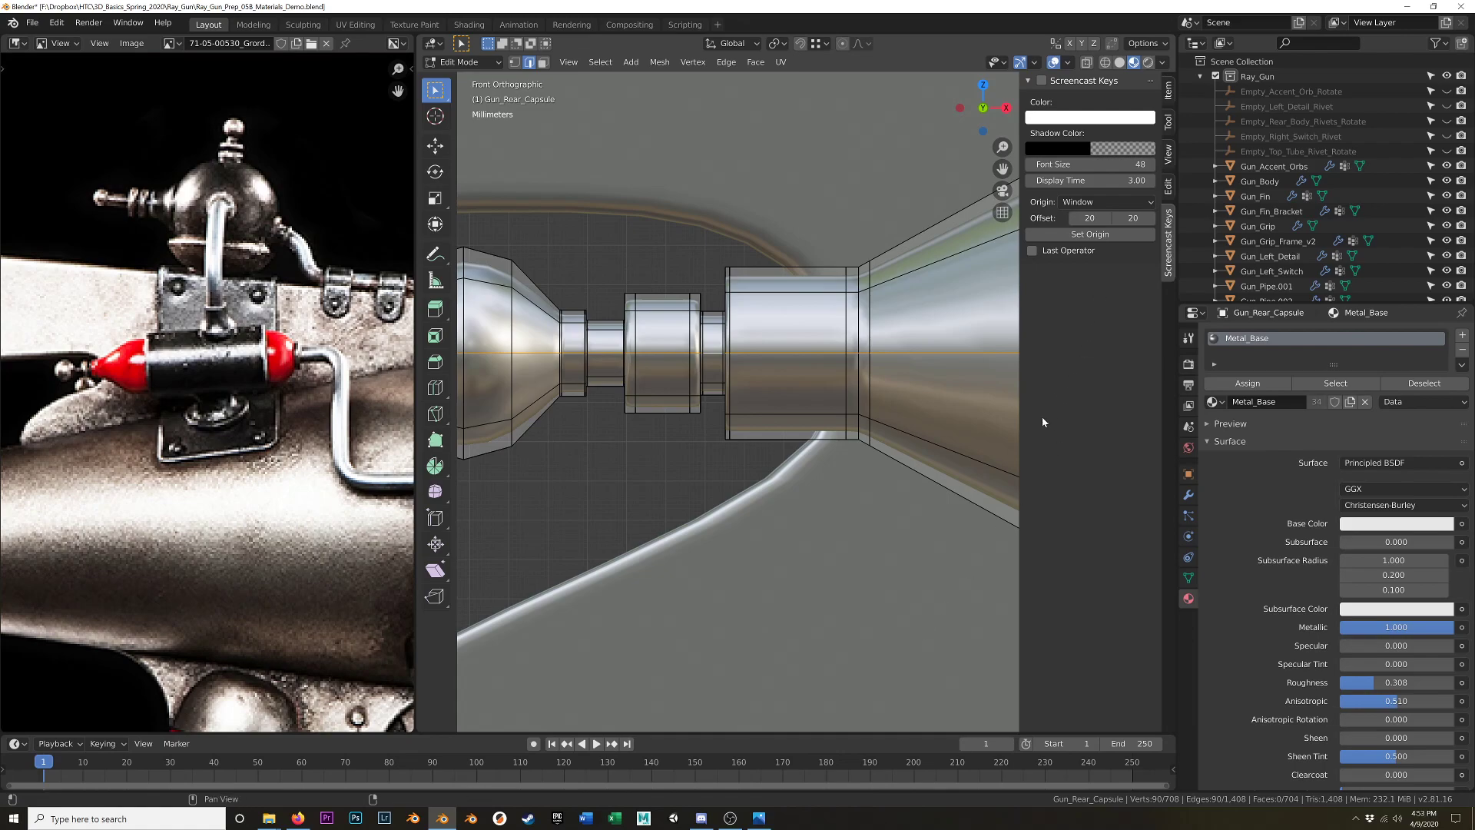
{"action": "left_click", "coordinate": [1067, 237]}
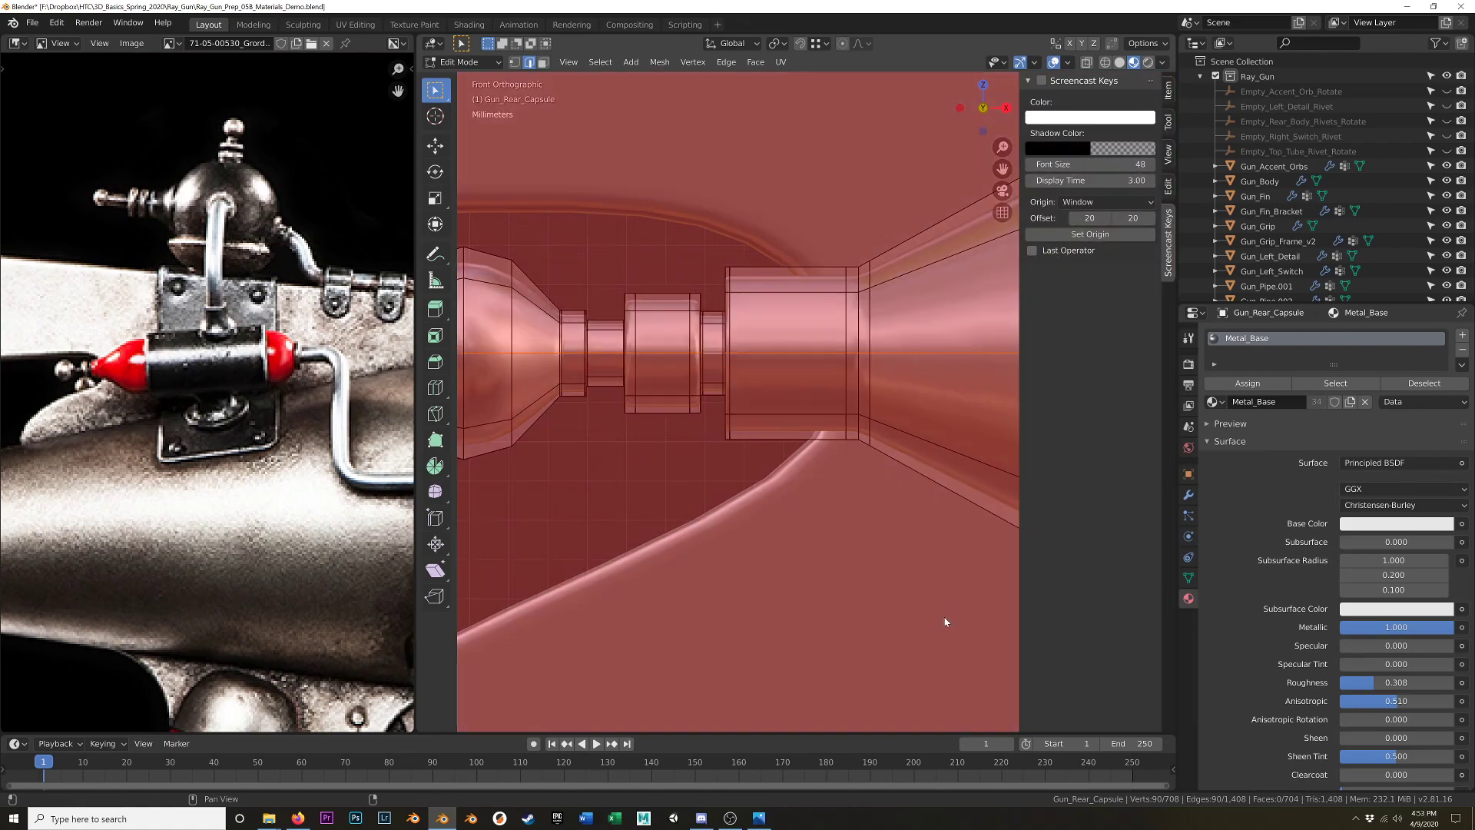
{"action": "left_click", "coordinate": [960, 641]}
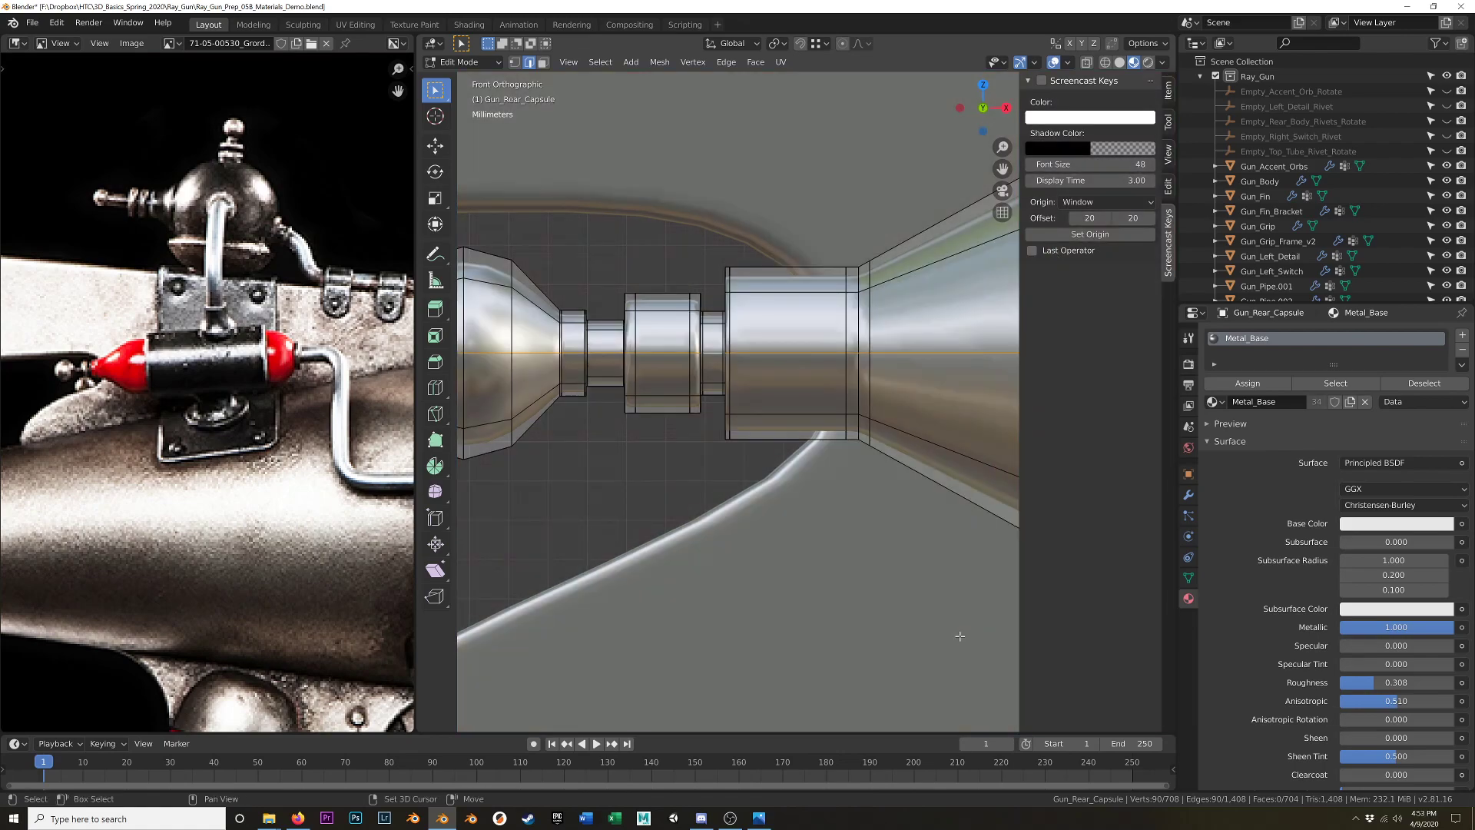
Set the Screencast Keys origin to Region, pick the main 3D viewport as the display location, and test it with a key.
{"action": "left_click", "coordinate": [1074, 203]}
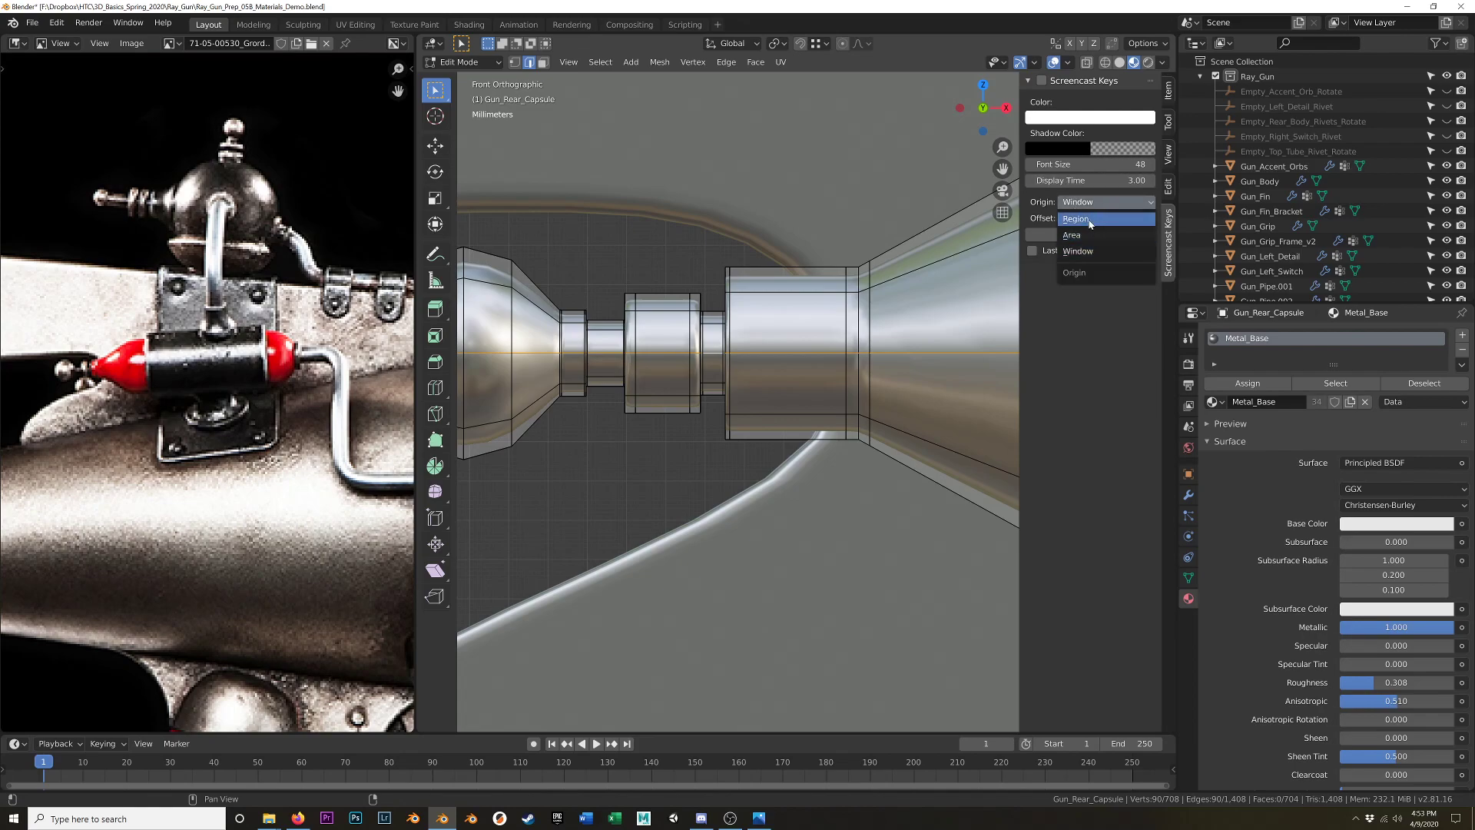
{"action": "left_click", "coordinate": [1090, 219]}
{"action": "left_click", "coordinate": [1058, 234]}
{"action": "left_click", "coordinate": [1057, 596]}
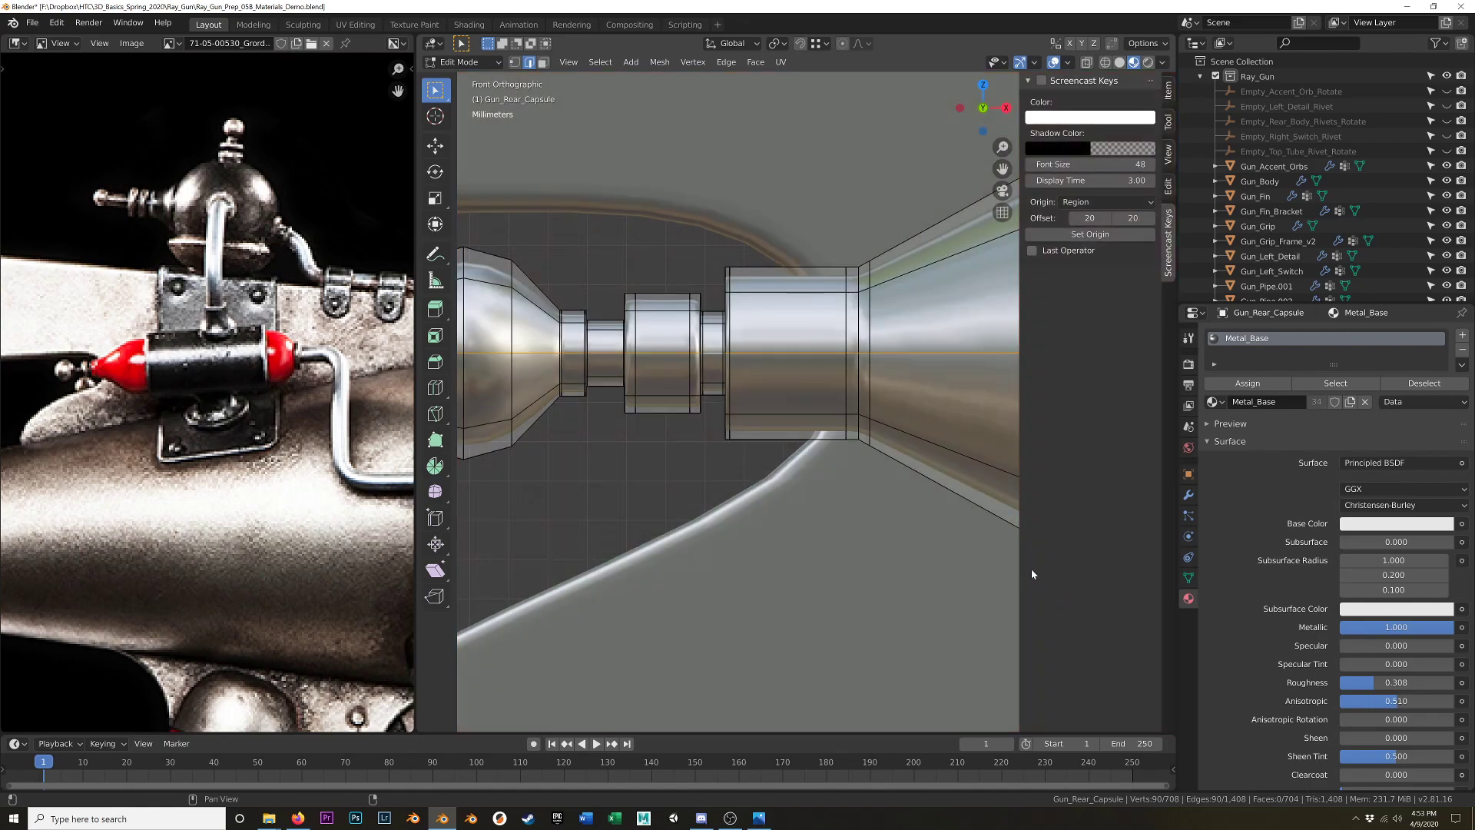
{"action": "left_click", "coordinate": [1090, 234]}
{"action": "left_click", "coordinate": [861, 571]}
{"action": "key", "text": "shift"}
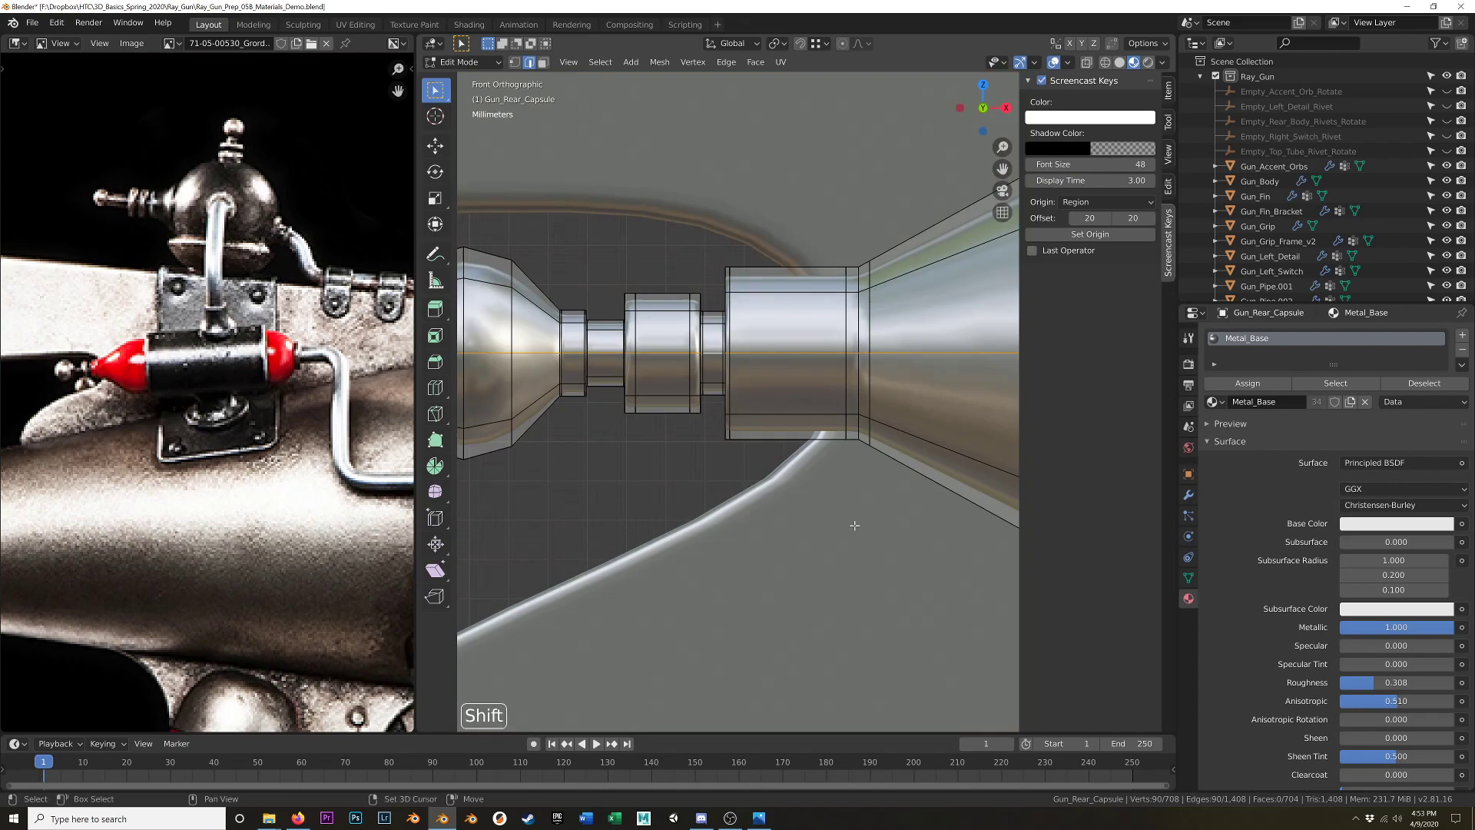
{"action": "key", "text": "shift"}
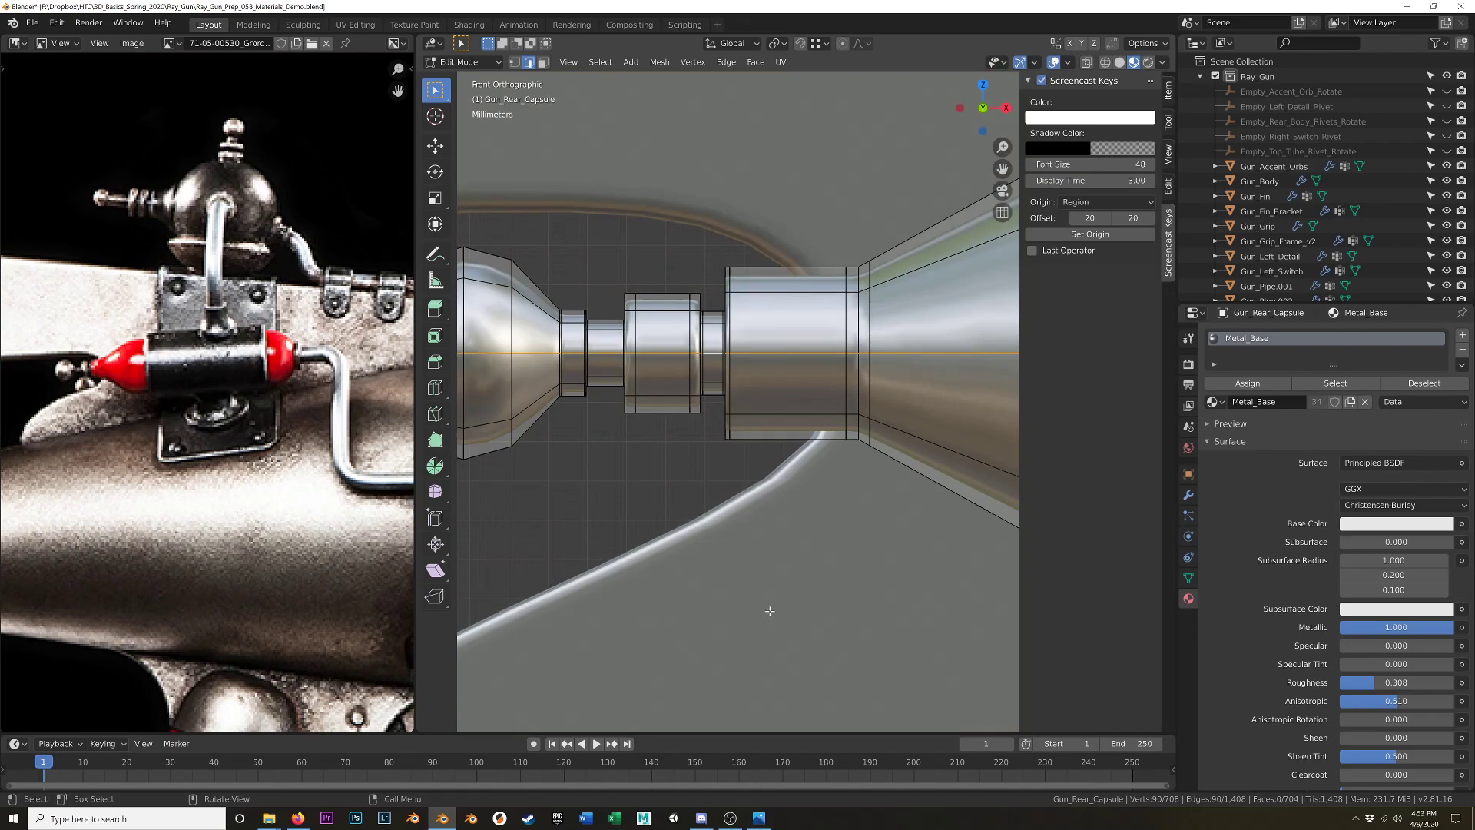
Select the face loops of the two narrow necks beside the middle ring and grow the selection once.
{"action": "scroll", "coordinate": [733, 477], "scroll_direction": "down", "scroll_amount": 1}
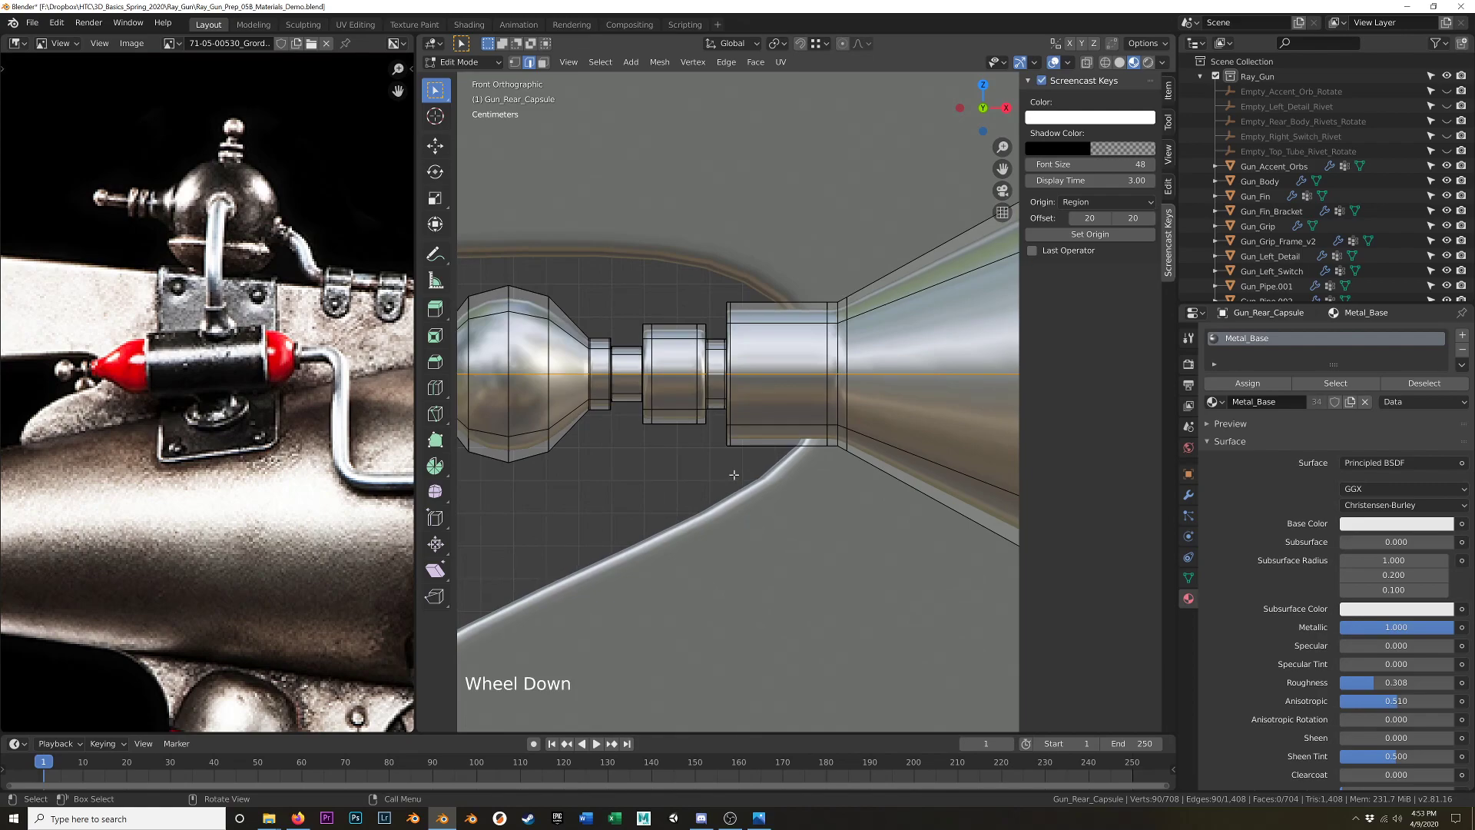
{"action": "scroll", "coordinate": [734, 469], "scroll_direction": "down", "scroll_amount": 1}
{"action": "scroll", "coordinate": [732, 458], "scroll_direction": "up", "scroll_amount": 1}
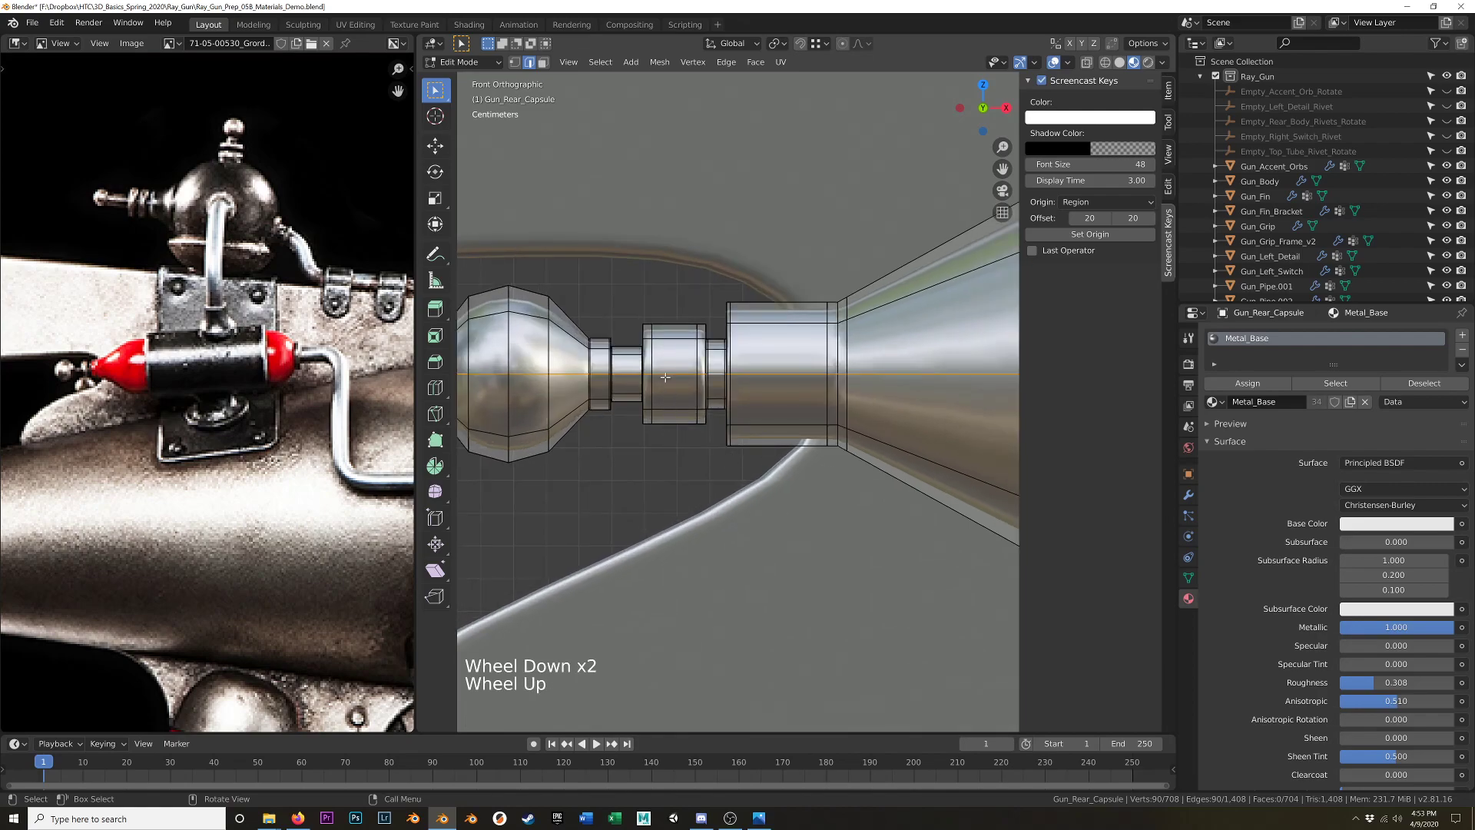
{"action": "scroll", "coordinate": [691, 358], "scroll_direction": "up", "scroll_amount": 1}
{"action": "key", "text": "3"}
{"action": "scroll", "coordinate": [702, 358], "scroll_direction": "up", "scroll_amount": 1}
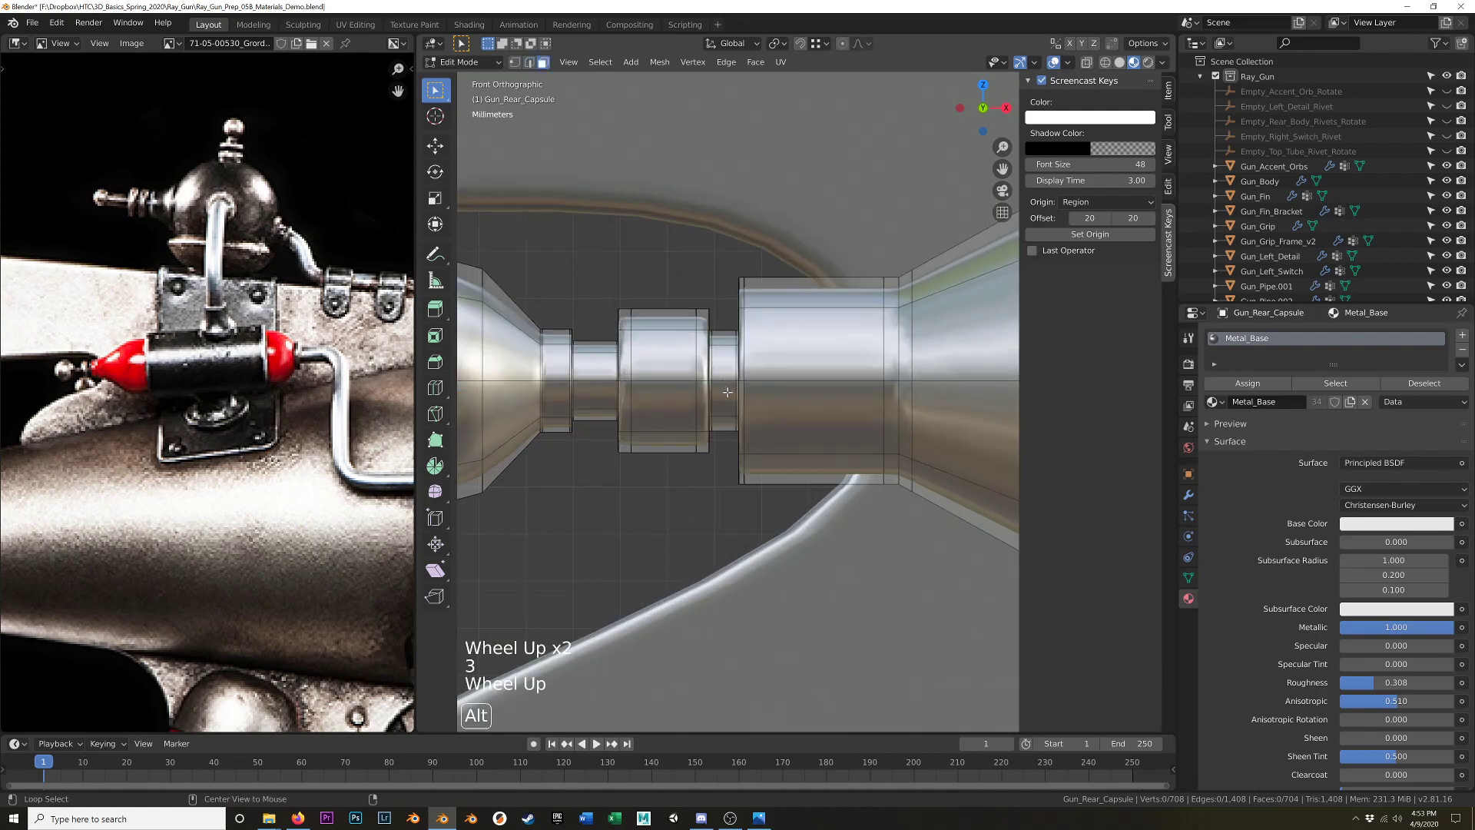
{"action": "left_click", "coordinate": [724, 382], "text": "alt"}
{"action": "left_click", "coordinate": [603, 388], "text": "alt+shift"}
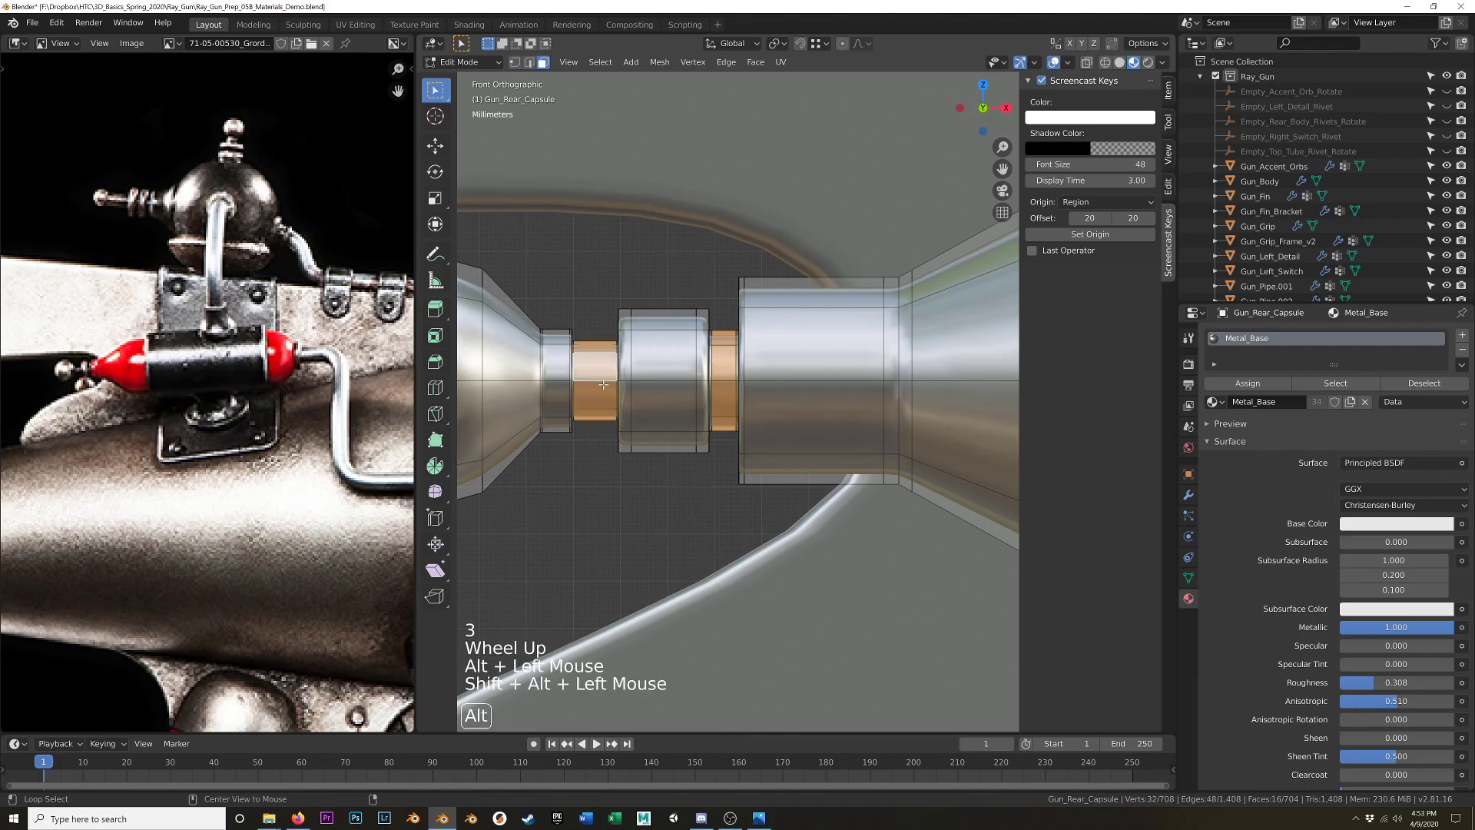
{"action": "key", "text": "ctrl+KP_Add"}
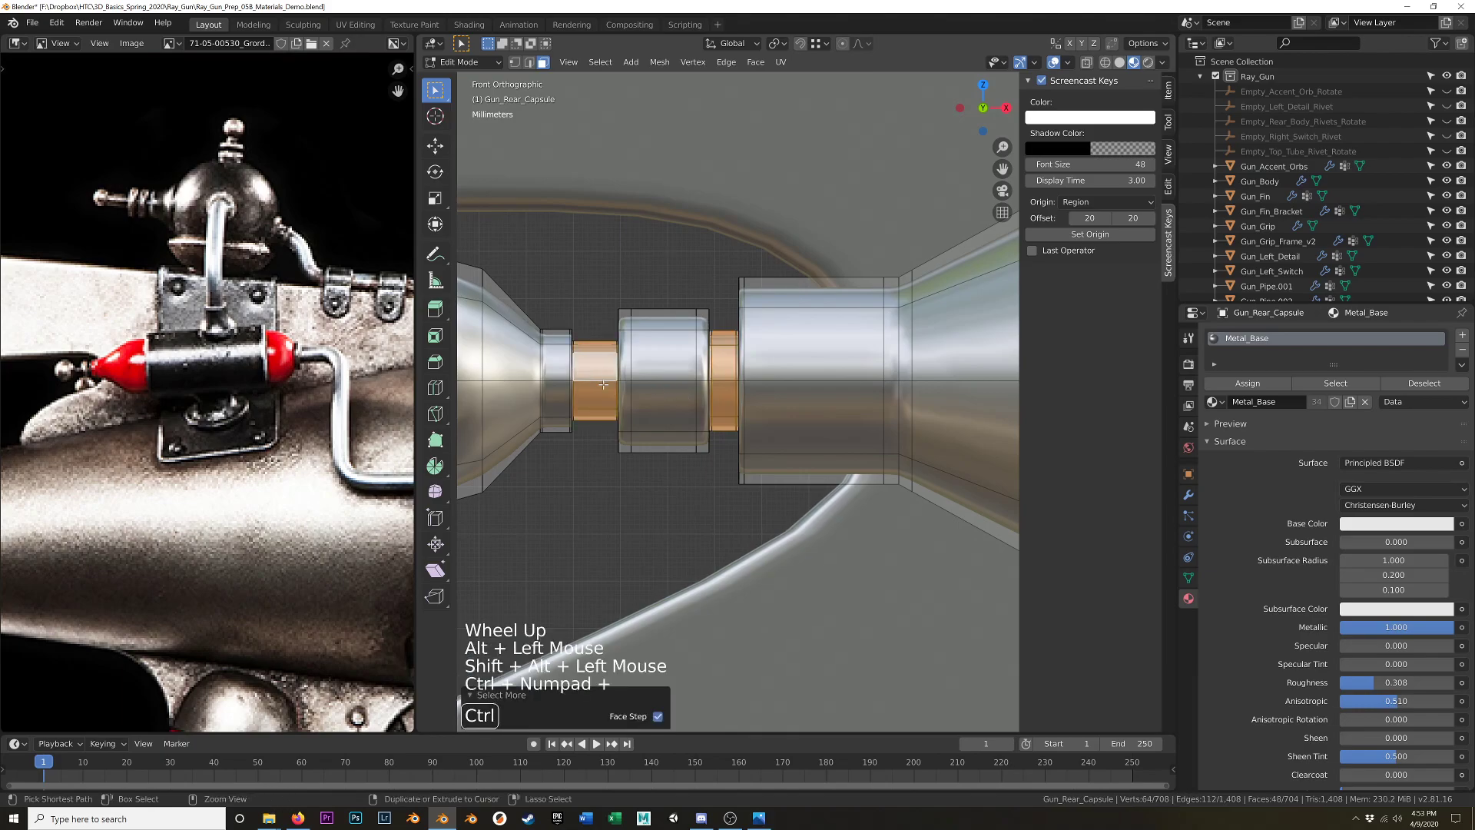
Add a Metal_Dark material slot to the rear capsule and assign it to the selected neck faces.
{"action": "left_click", "coordinate": [1462, 335]}
{"action": "left_click", "coordinate": [1213, 436]}
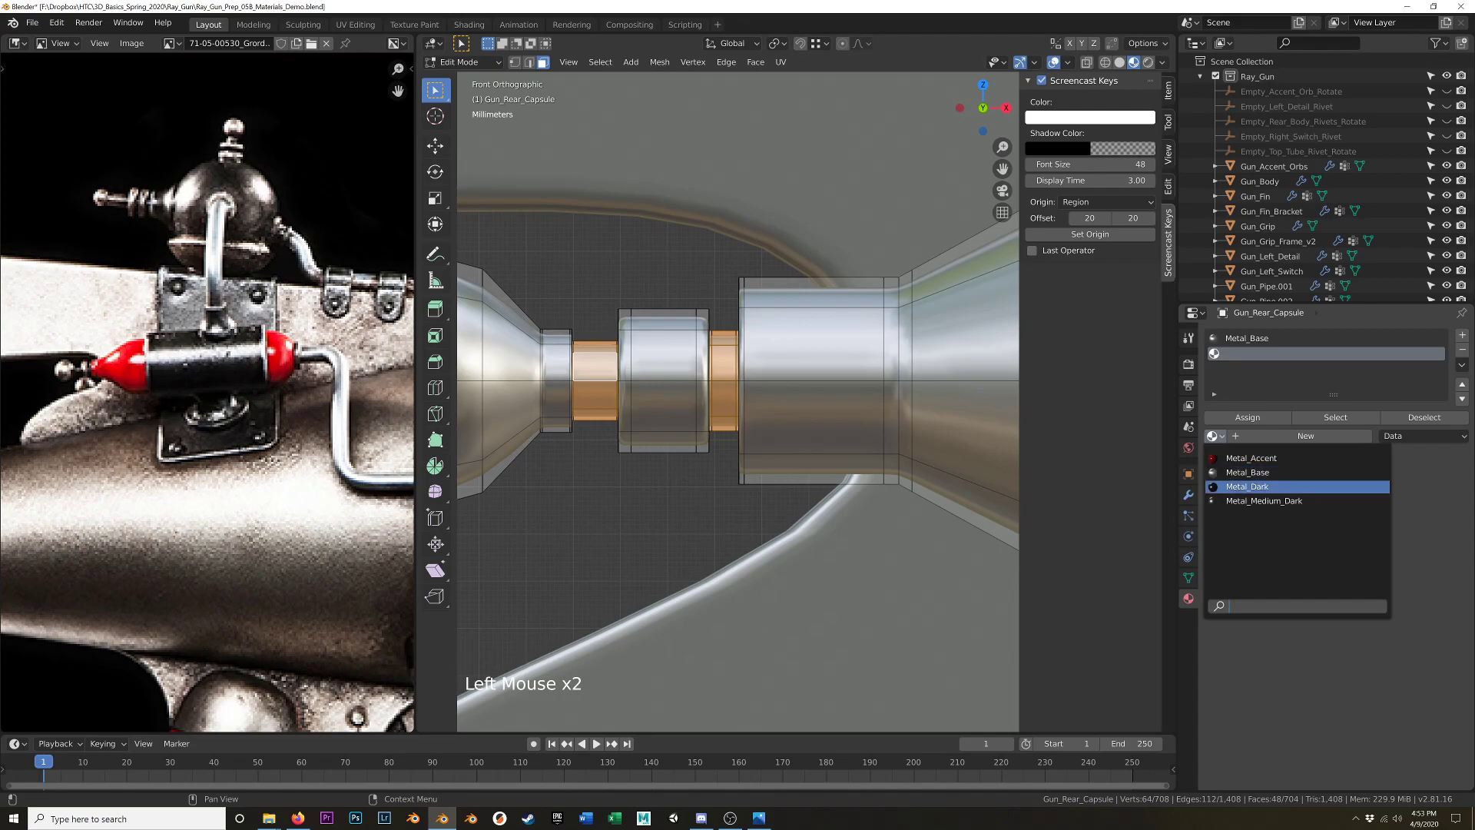
{"action": "left_click", "coordinate": [1241, 480]}
{"action": "left_click", "coordinate": [1248, 417]}
{"action": "scroll", "coordinate": [602, 382], "scroll_direction": "down", "scroll_amount": 1}
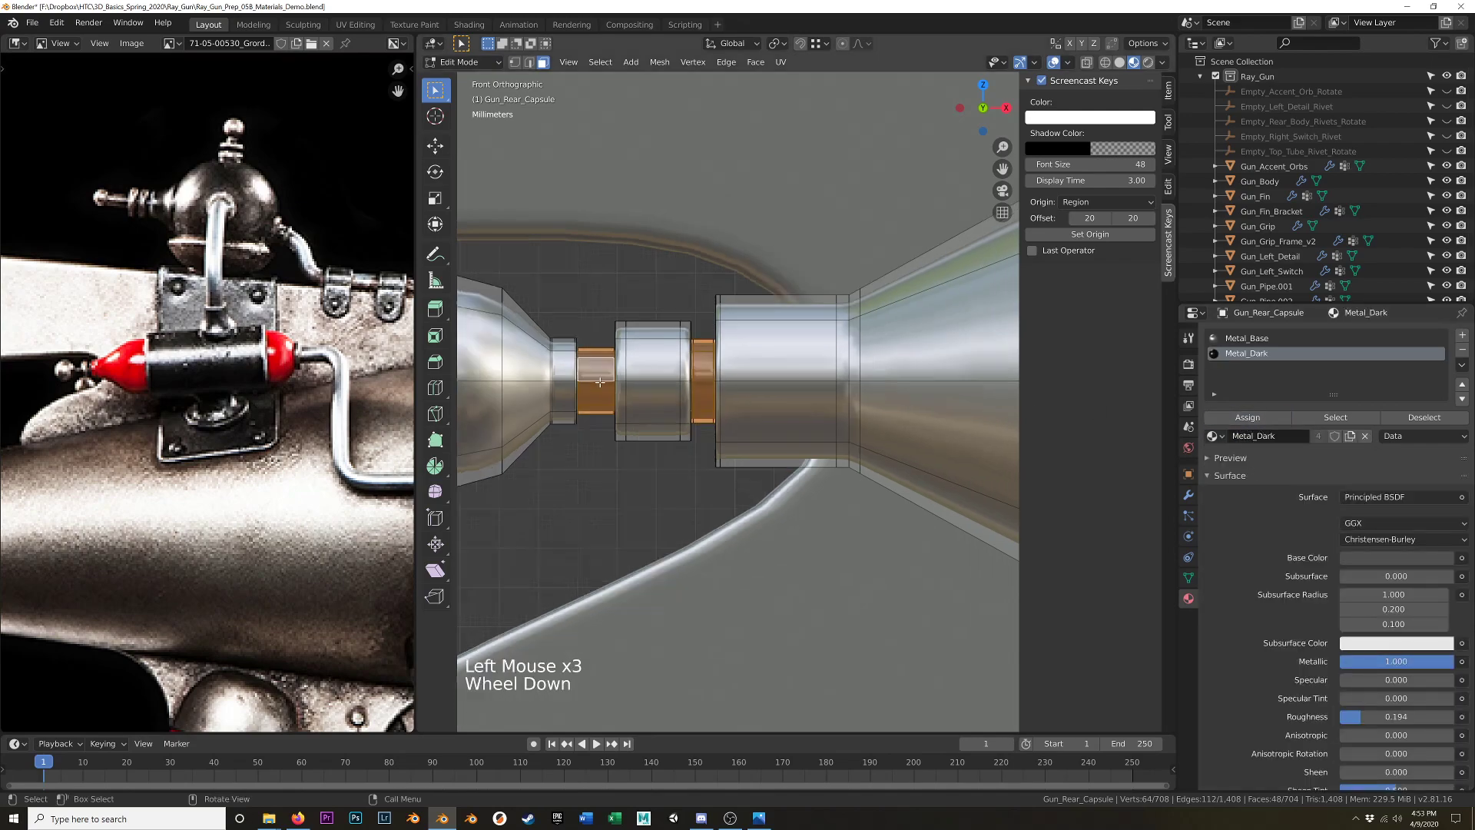
{"action": "scroll", "coordinate": [633, 399], "scroll_direction": "down", "scroll_amount": 4}
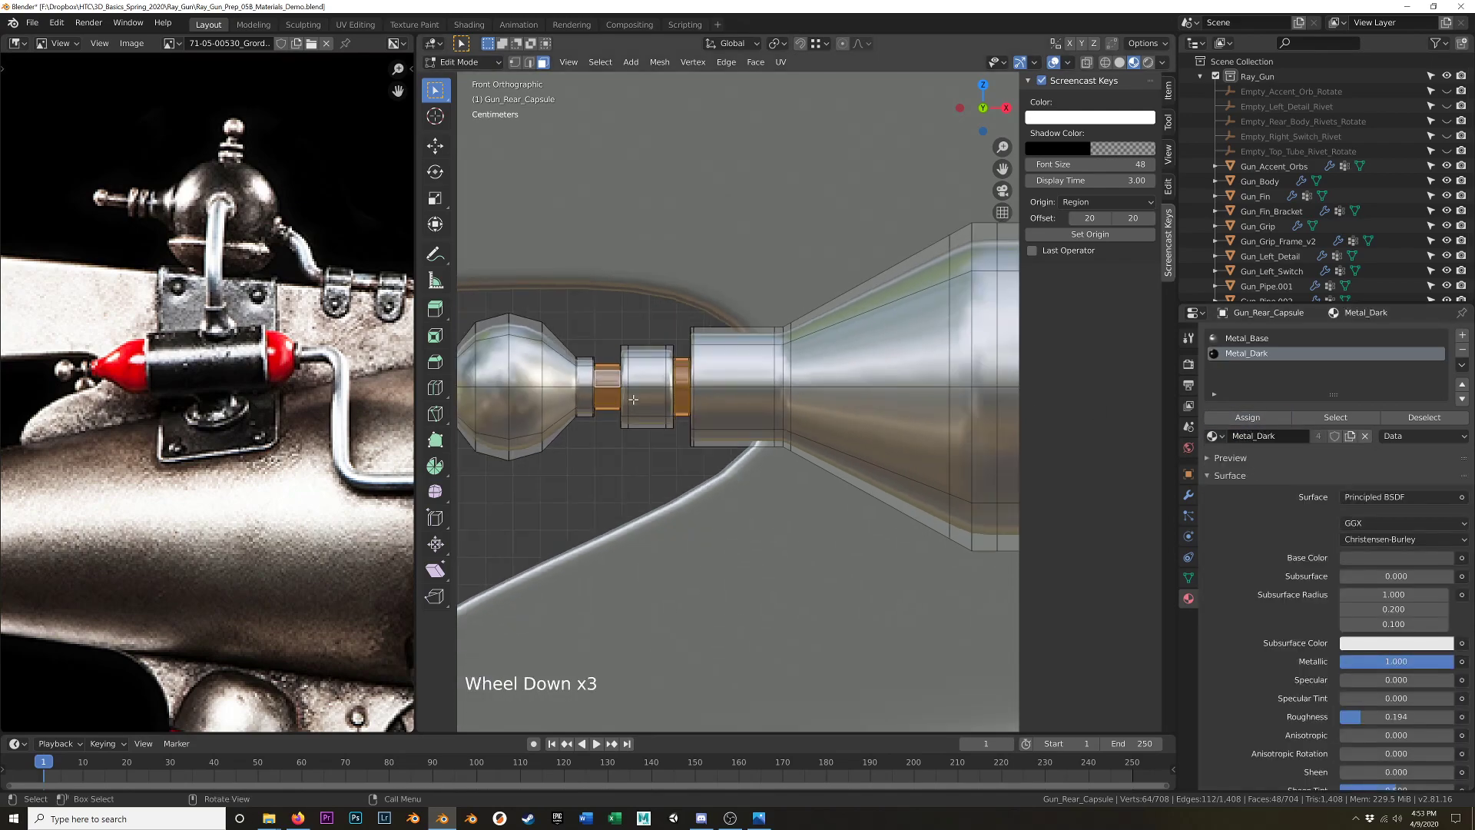
Isolate the rear capsule in local view and select all faces of its main body and tapered ends, front and back.
{"action": "middle_click_drag", "start_coordinate": [719, 415], "coordinate": [707, 377], "text": "shift"}
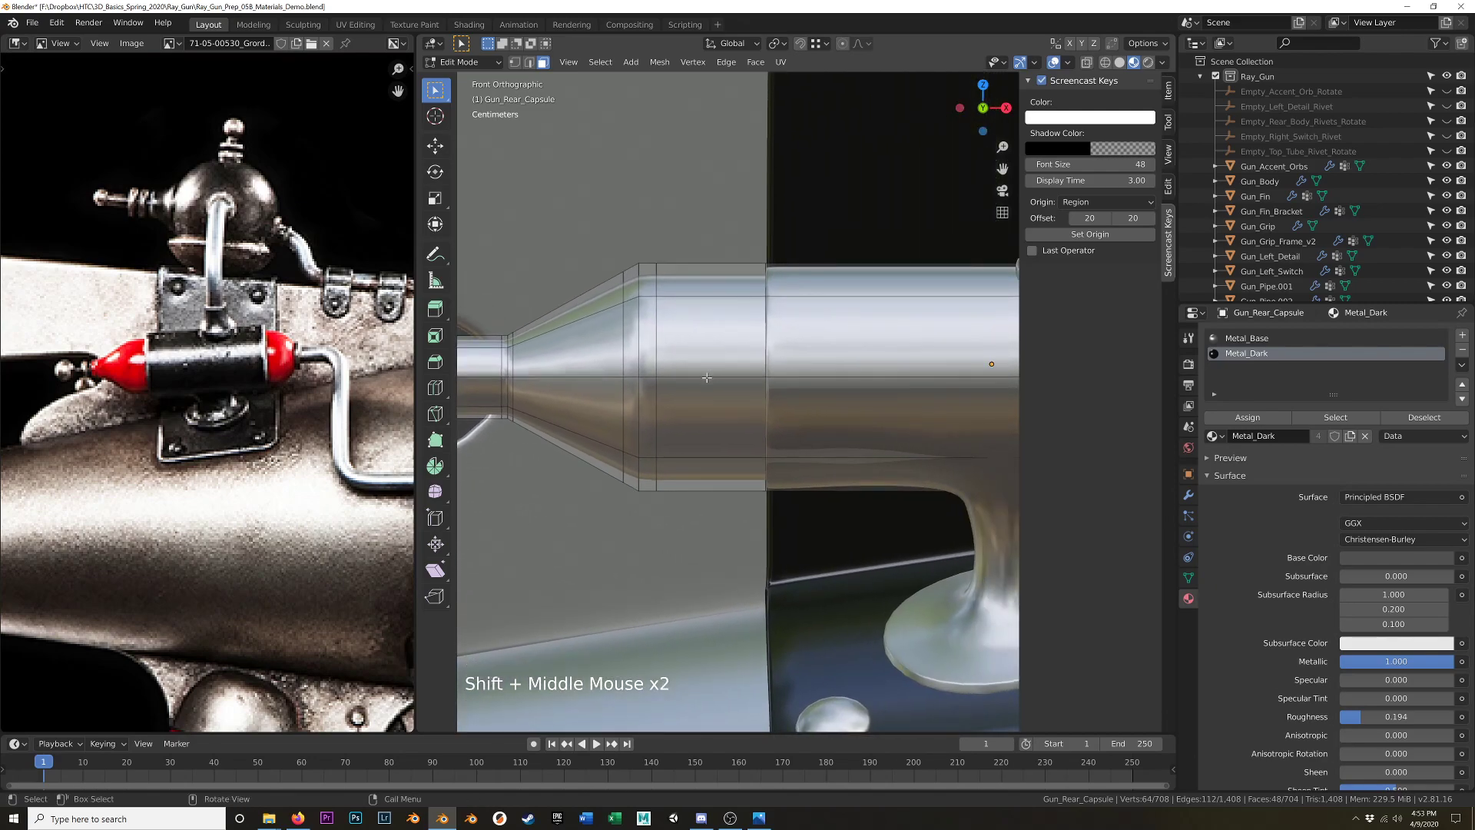
{"action": "key", "text": "KP_Divide"}
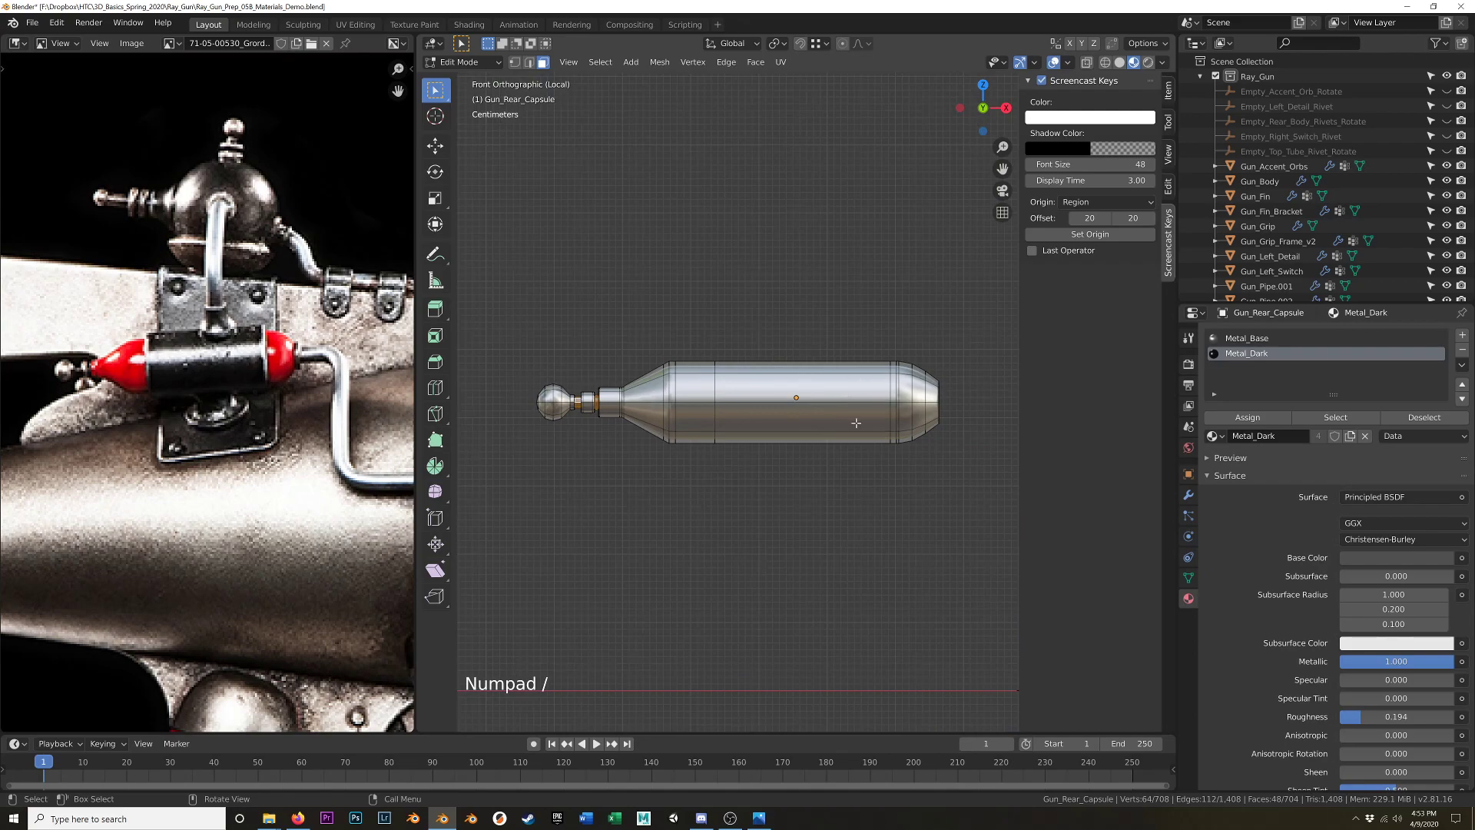
{"action": "key", "text": "z"}
{"action": "left_click_drag", "start_coordinate": [991, 244], "coordinate": [623, 572]}
{"action": "key", "text": "z"}
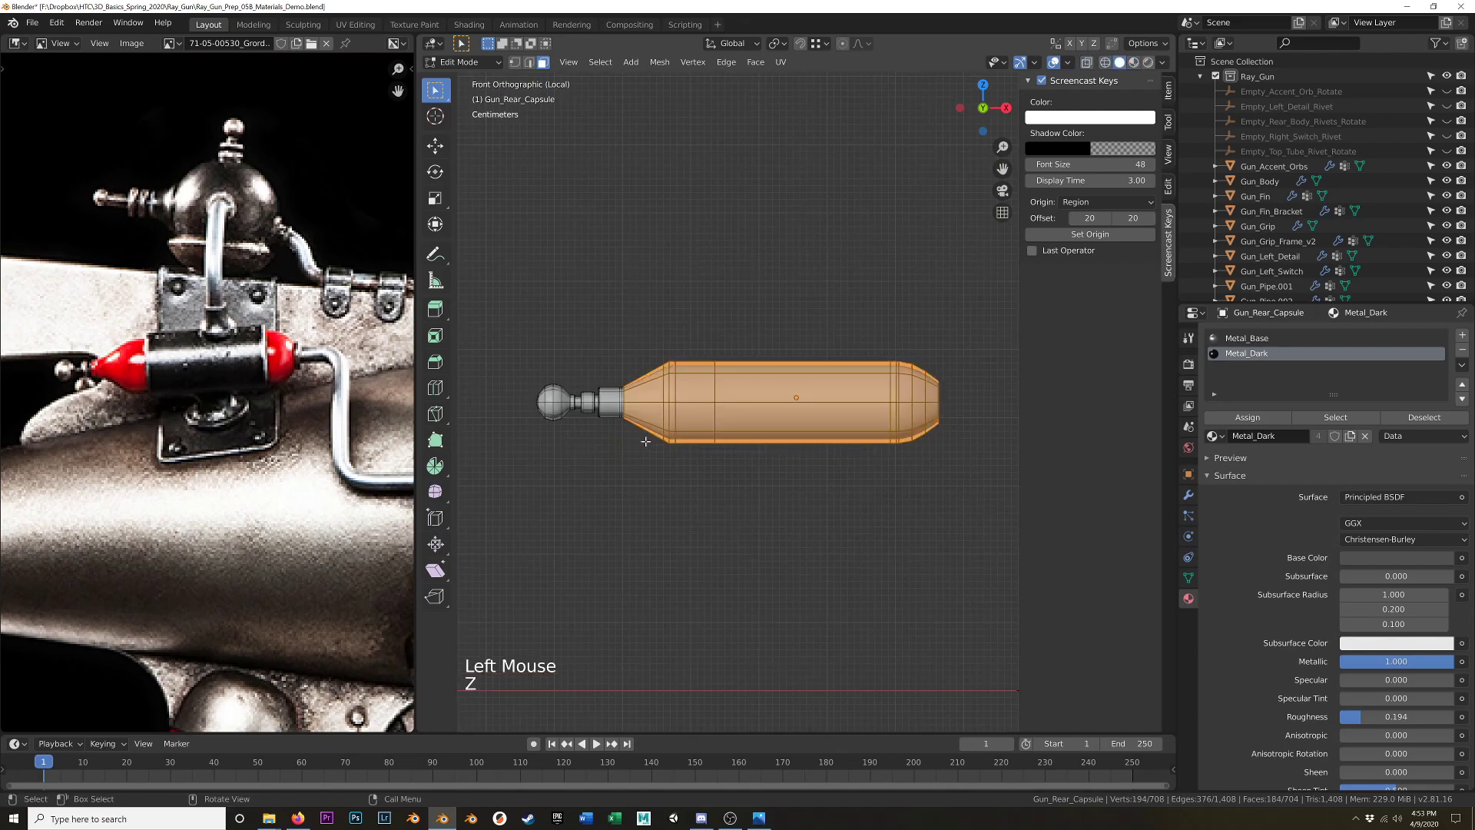
Grow the face selection from the capsule body across the adjoining collar to its end face beside the neck.
{"action": "scroll", "coordinate": [624, 419], "scroll_direction": "up", "scroll_amount": 9}
{"action": "mouse_move", "coordinate": [628, 399]}
{"action": "middle_mouse_down"}
{"action": "mouse_move", "coordinate": [910, 461]}
{"action": "mouse_move", "coordinate": [866, 421]}
{"action": "mouse_move", "coordinate": [883, 415]}
{"action": "mouse_move", "coordinate": [860, 418]}
{"action": "middle_mouse_up"}
{"action": "key", "text": "ctrl+KP_Add"}
{"action": "key", "text": "ctrl+KP_Add"}
{"action": "key", "text": "ctrl+KP_Add"}
{"action": "key", "text": "ctrl+KP_Add"}
{"action": "key", "text": "ctrl+KP_Add"}
{"action": "key", "text": "ctrl+KP_Add"}
{"action": "key", "text": "ctrl+KP_Add"}
{"action": "key", "text": "ctrl+KP_Add"}
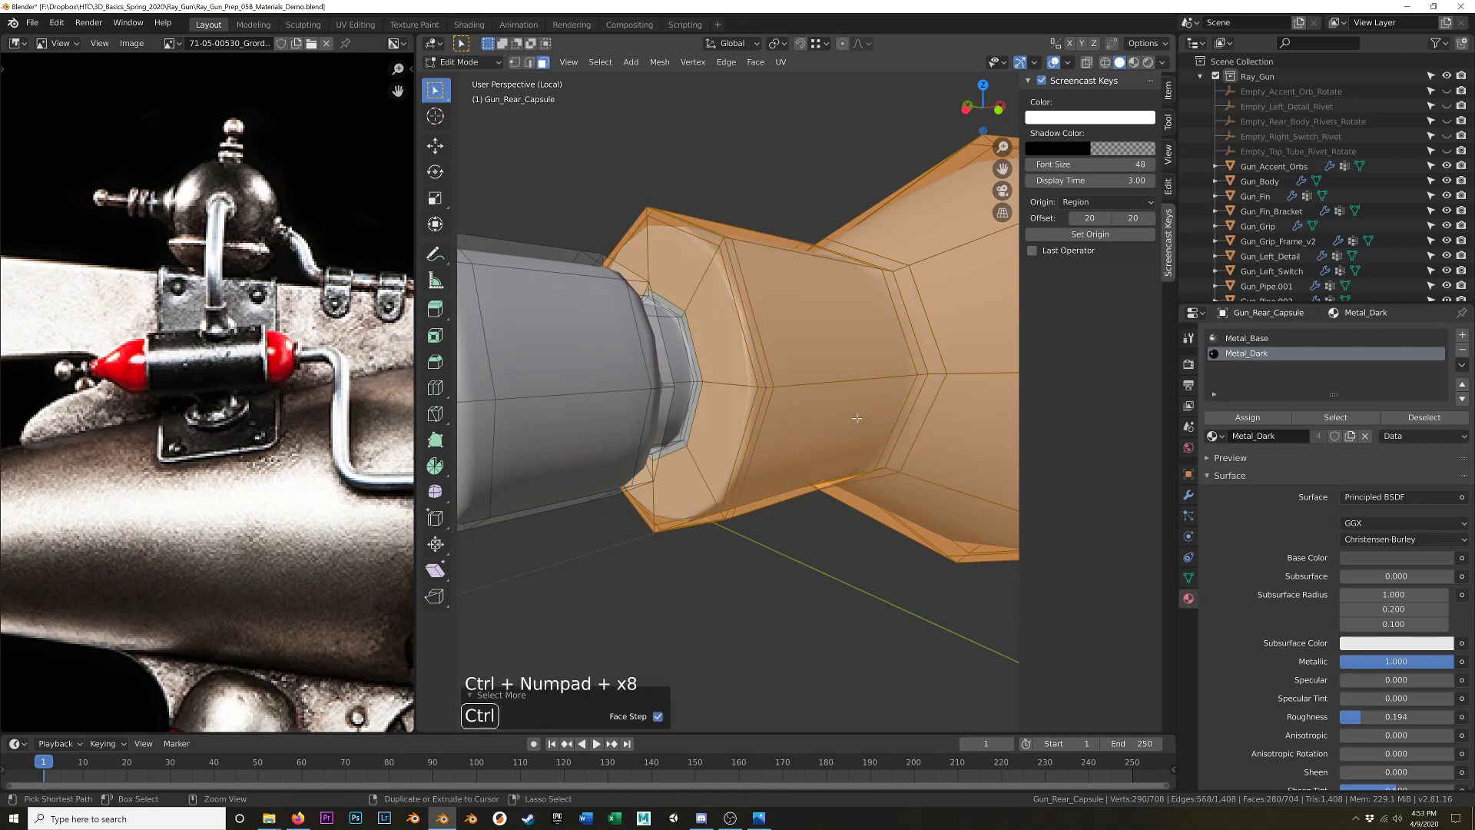
Add a third material slot to the rear capsule for the selected body and collar faces.
{"action": "scroll", "coordinate": [857, 418], "scroll_direction": "down", "scroll_amount": 2}
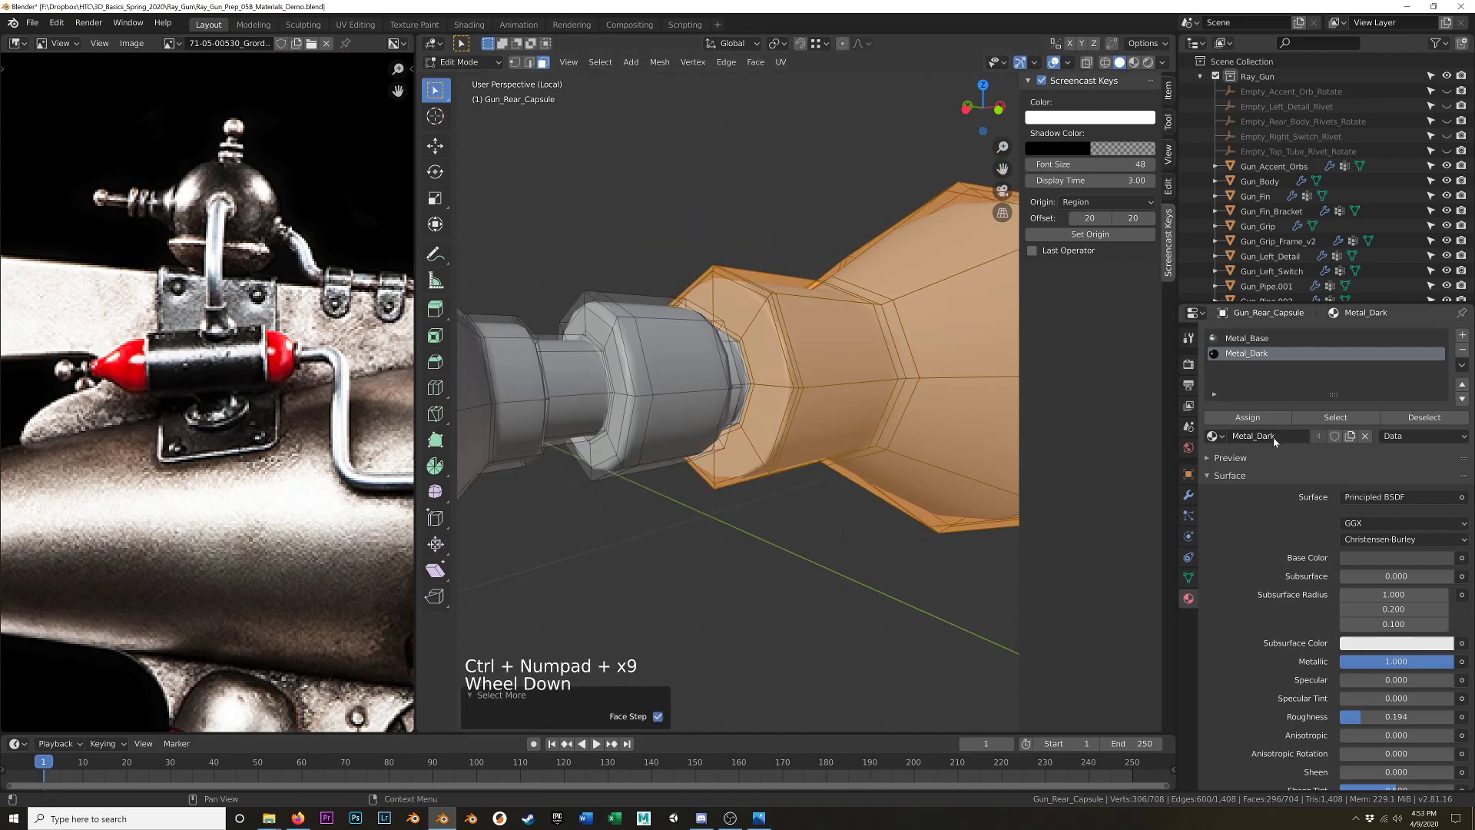
{"action": "left_click", "coordinate": [1461, 335]}
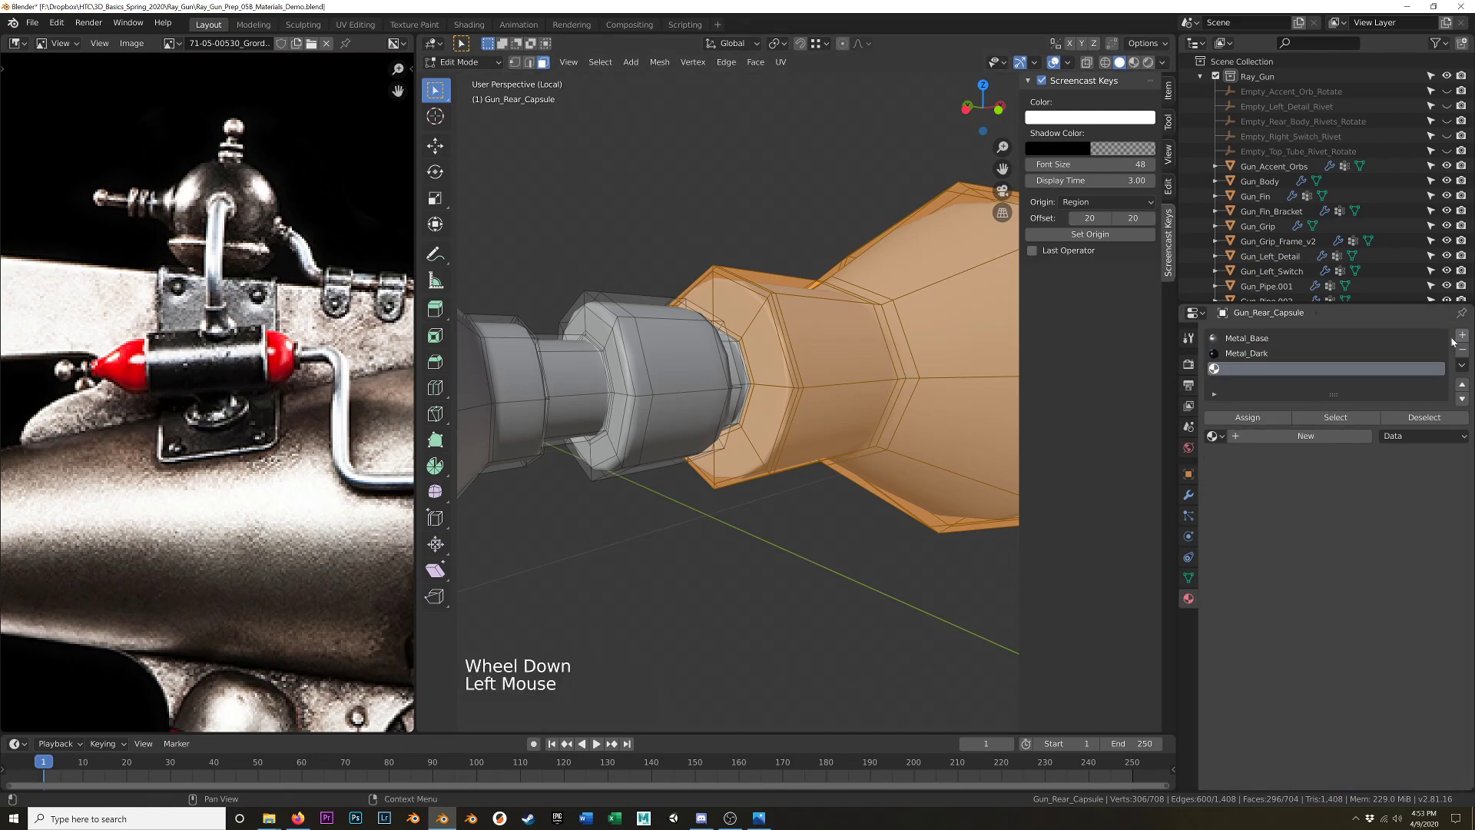
Create a new material named Capsule_Paint in the empty third slot of Gun_Rear_Capsule.
{"action": "left_click", "coordinate": [1305, 436]}
{"action": "left_click", "coordinate": [1267, 435]}
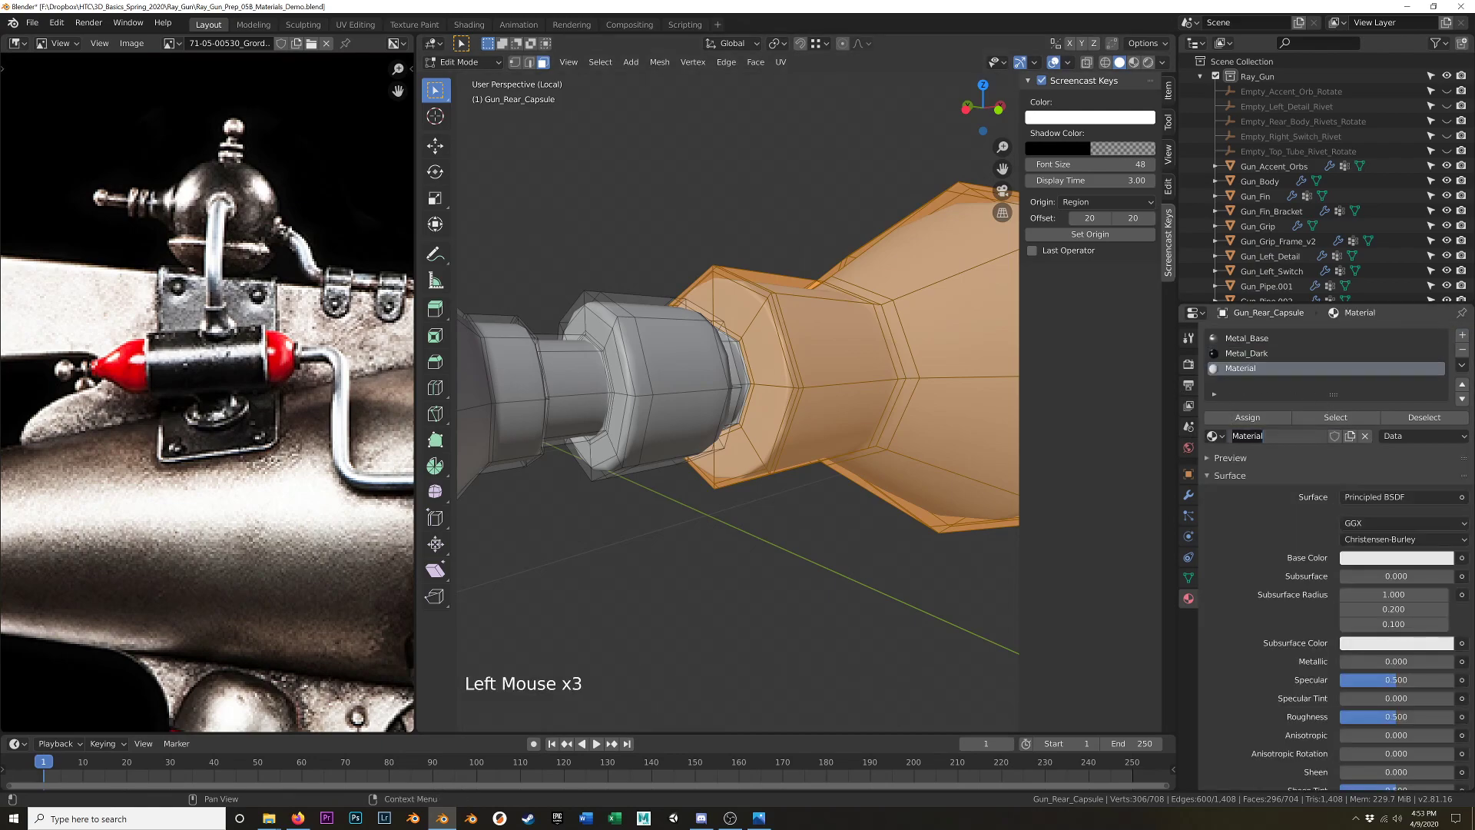
{"action": "key", "text": "shift"}
{"action": "type", "text": "Cap"}
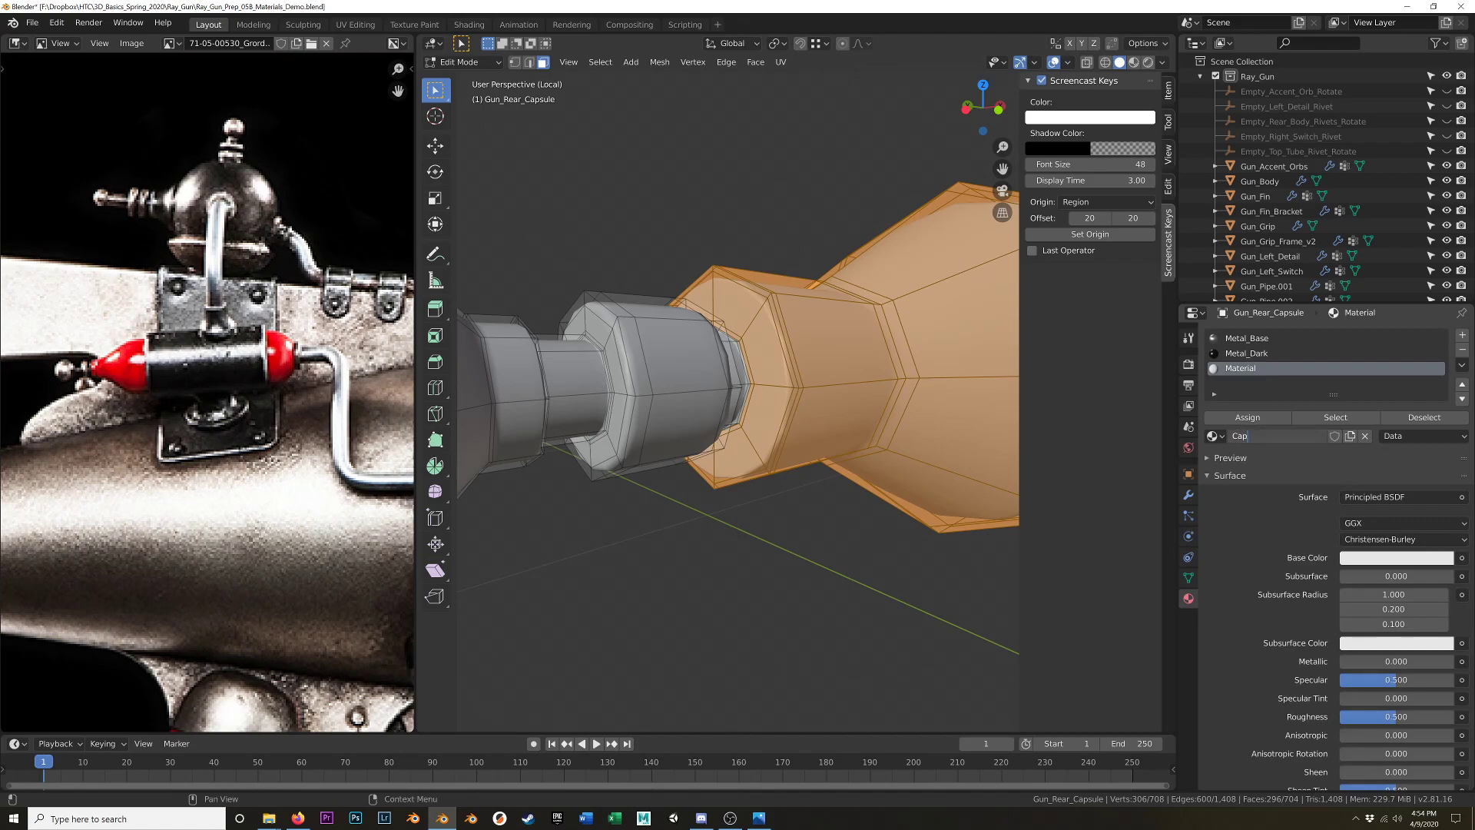
{"action": "type", "text": "sule_Paint"}
{"action": "key", "text": "Return"}
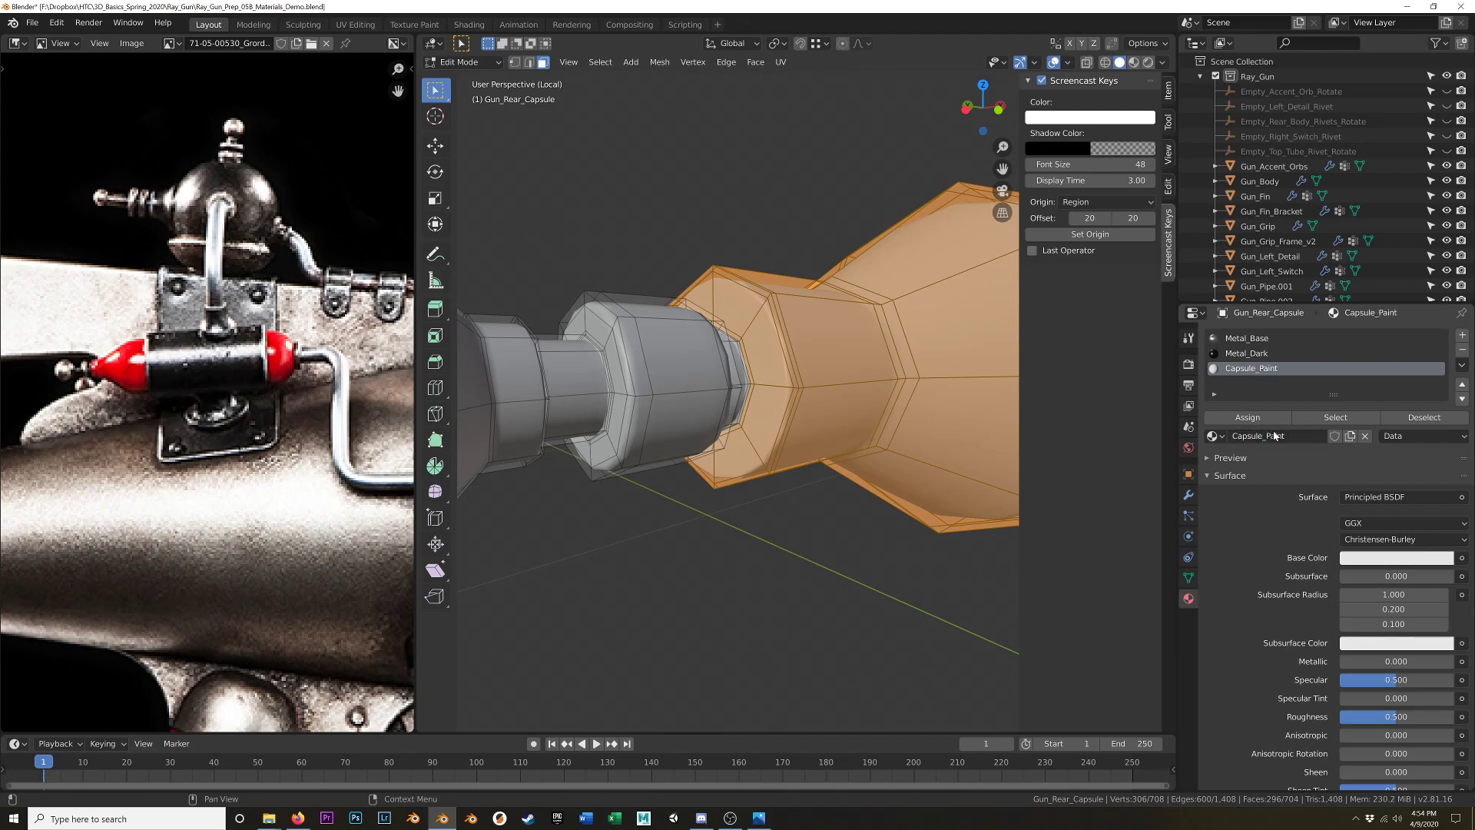
Make Capsule_Paint bright red with base colour R 0.800, G 0.014, B 0.005, specular 1.000 and roughness 0.115.
{"action": "left_click", "coordinate": [1388, 551]}
{"action": "left_click", "coordinate": [1375, 558]}
{"action": "left_click_drag", "start_coordinate": [1366, 390], "coordinate": [1373, 445]}
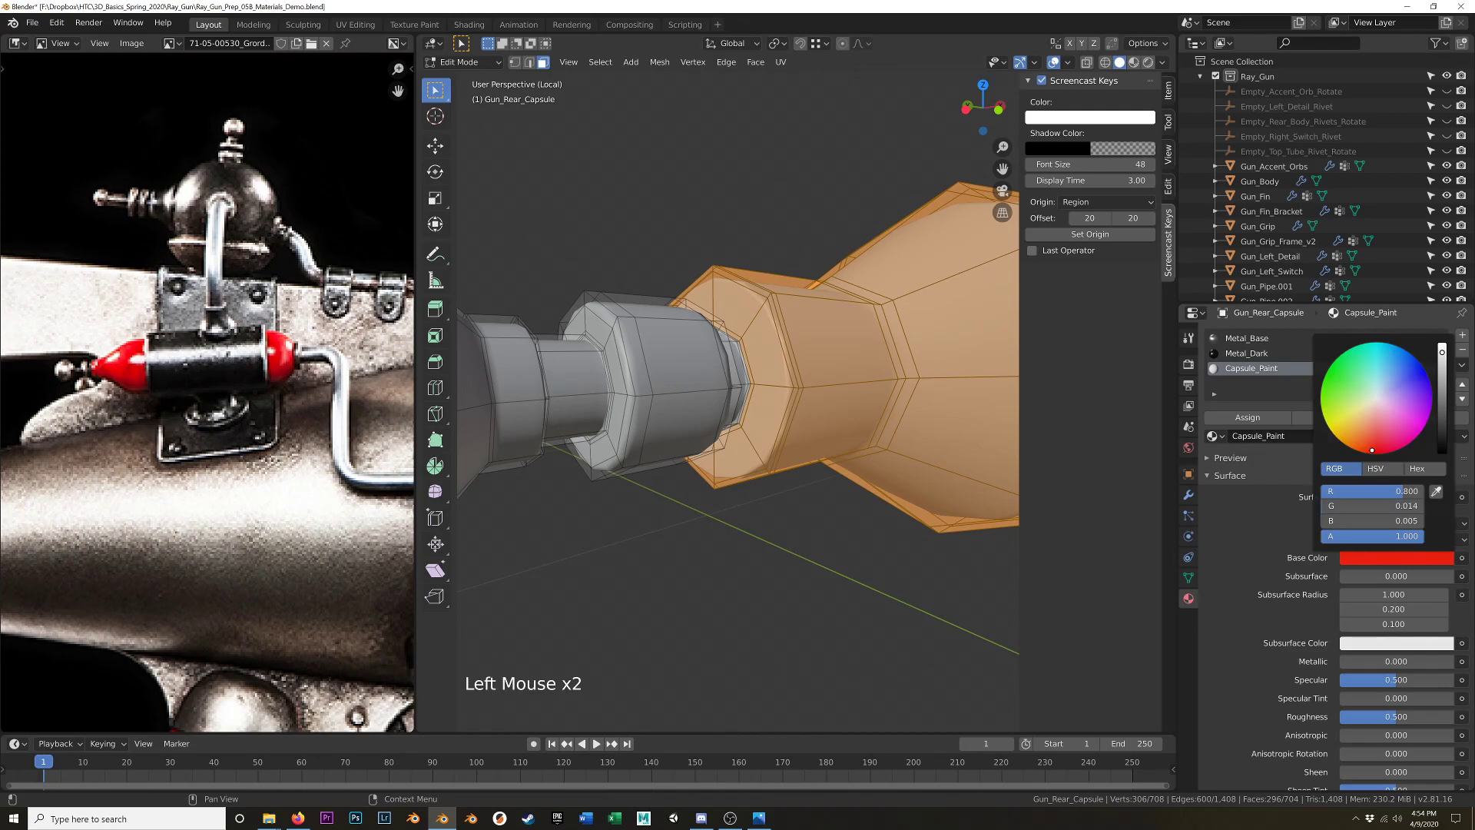
{"action": "left_click_drag", "start_coordinate": [1396, 681], "coordinate": [1367, 716]}
{"action": "scroll", "coordinate": [876, 530], "scroll_direction": "down", "scroll_amount": 2}
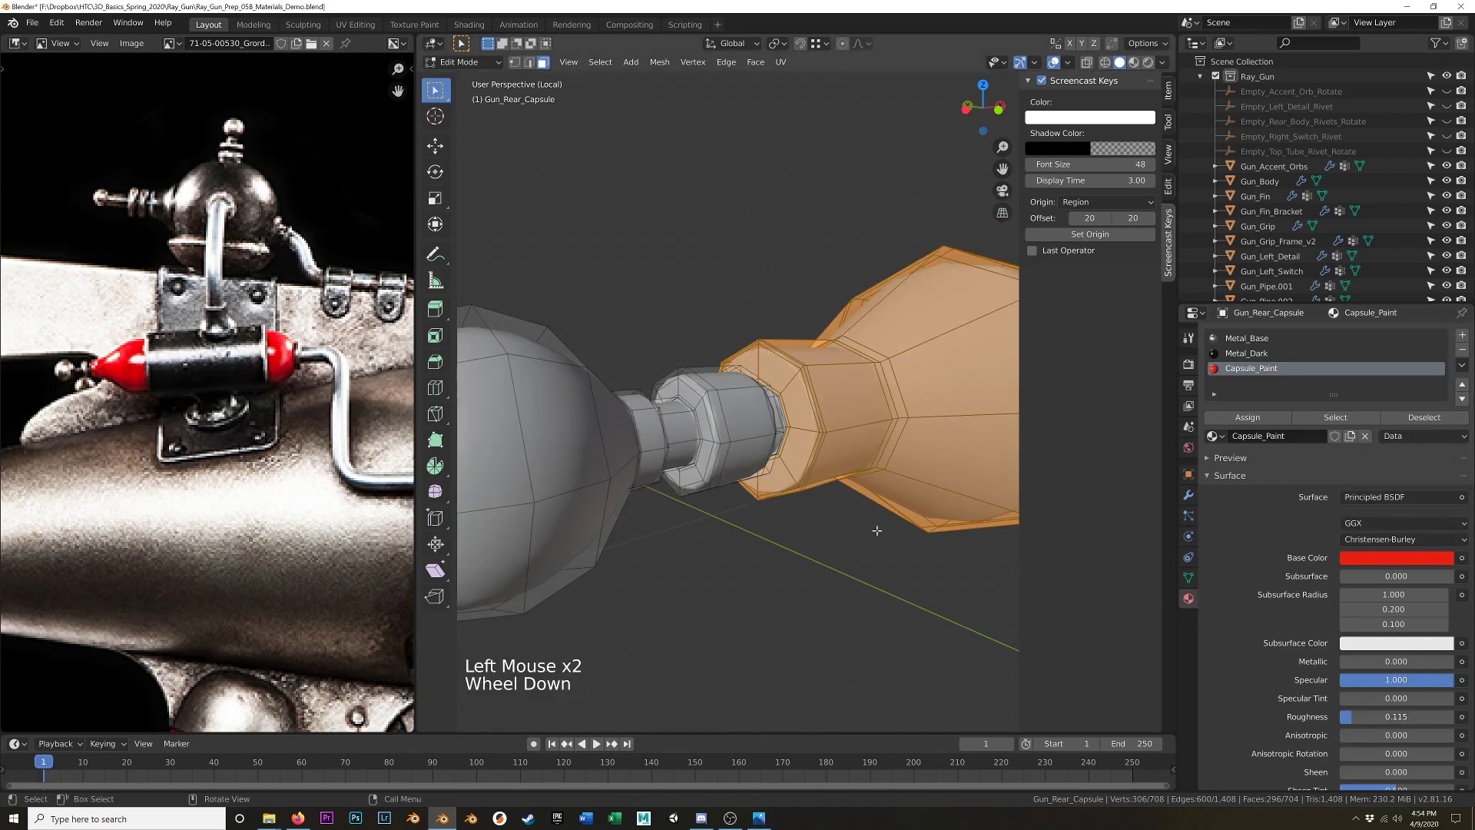
Assign Capsule_Paint to the selected capsule end faces, then return to the full gun in Object Mode with material preview shading.
{"action": "left_click", "coordinate": [1246, 417]}
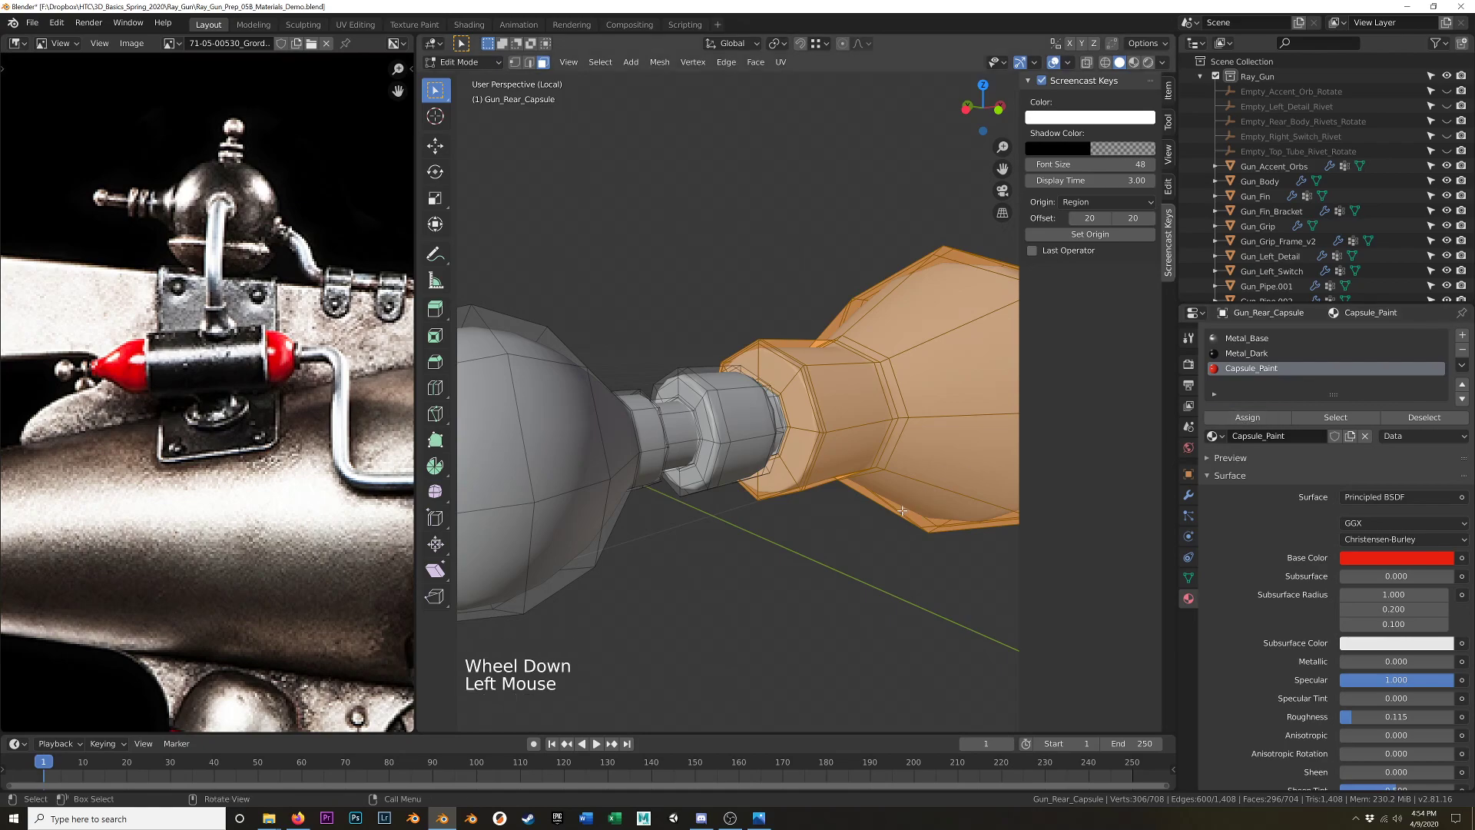
{"action": "key", "text": "z"}
{"action": "key", "text": "Tab"}
{"action": "scroll", "coordinate": [883, 492], "scroll_direction": "down", "scroll_amount": 1}
{"action": "middle_click_drag", "start_coordinate": [910, 481], "coordinate": [698, 396], "text": "shift"}
{"action": "scroll", "coordinate": [717, 404], "scroll_direction": "down", "scroll_amount": 4}
{"action": "middle_click_drag", "start_coordinate": [799, 487], "coordinate": [1007, 497], "text": "shift"}
{"action": "key", "text": "KP_Divide"}
{"action": "scroll", "coordinate": [730, 441], "scroll_direction": "down", "scroll_amount": 6}
{"action": "scroll", "coordinate": [800, 437], "scroll_direction": "down", "scroll_amount": 1}
{"action": "key", "text": "KP_Decimal"}
{"action": "key", "text": "n"}
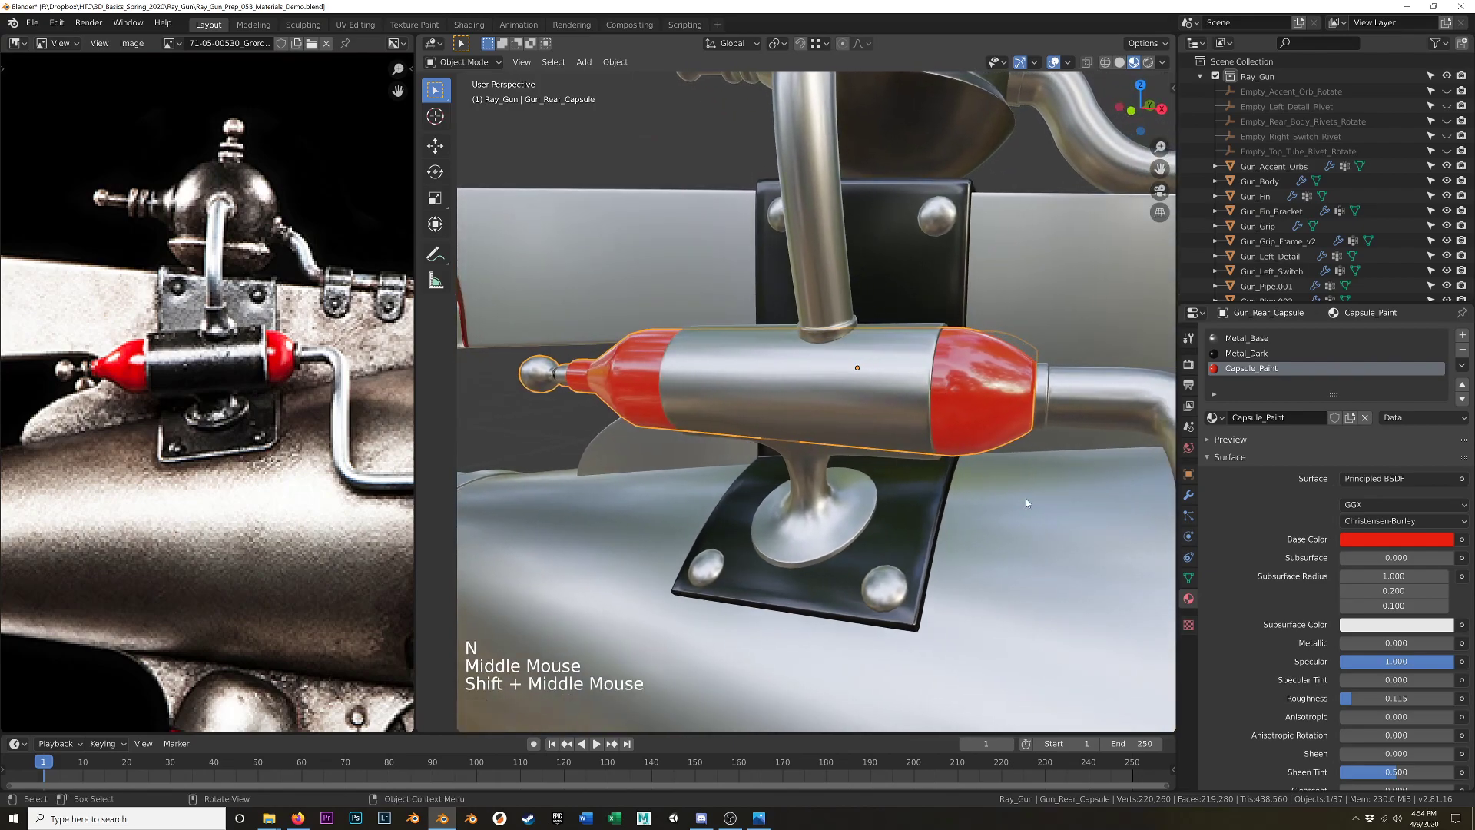
Raise the Clearcoat of Capsule_Paint to 1.000.
{"action": "scroll", "coordinate": [1311, 559], "scroll_direction": "down", "scroll_amount": 20}
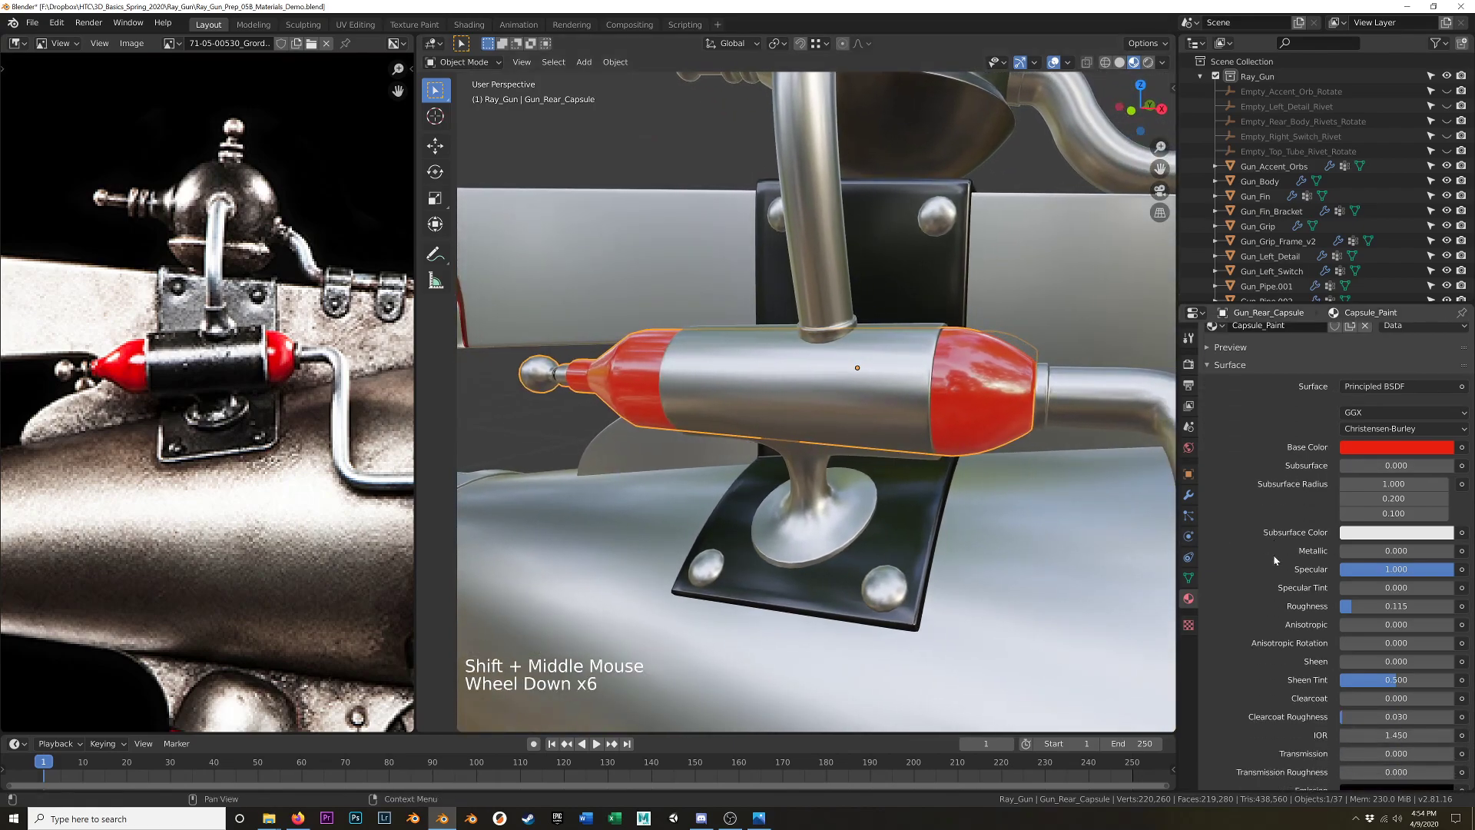
{"action": "scroll", "coordinate": [1275, 560], "scroll_direction": "down", "scroll_amount": 1}
{"action": "scroll", "coordinate": [1274, 560], "scroll_direction": "up", "scroll_amount": 3}
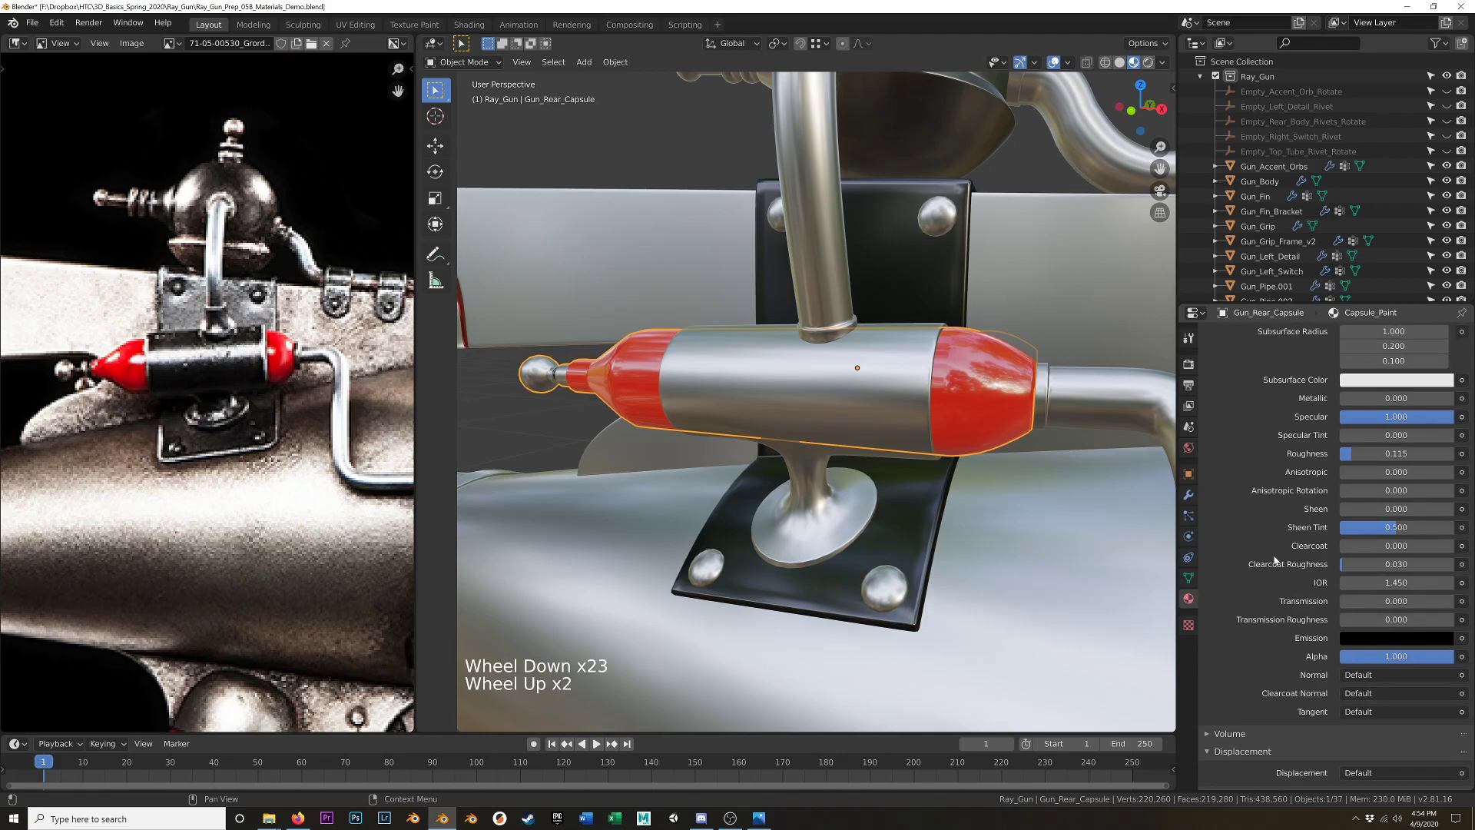
{"action": "left_click_drag", "start_coordinate": [1382, 561], "coordinate": [1454, 560]}
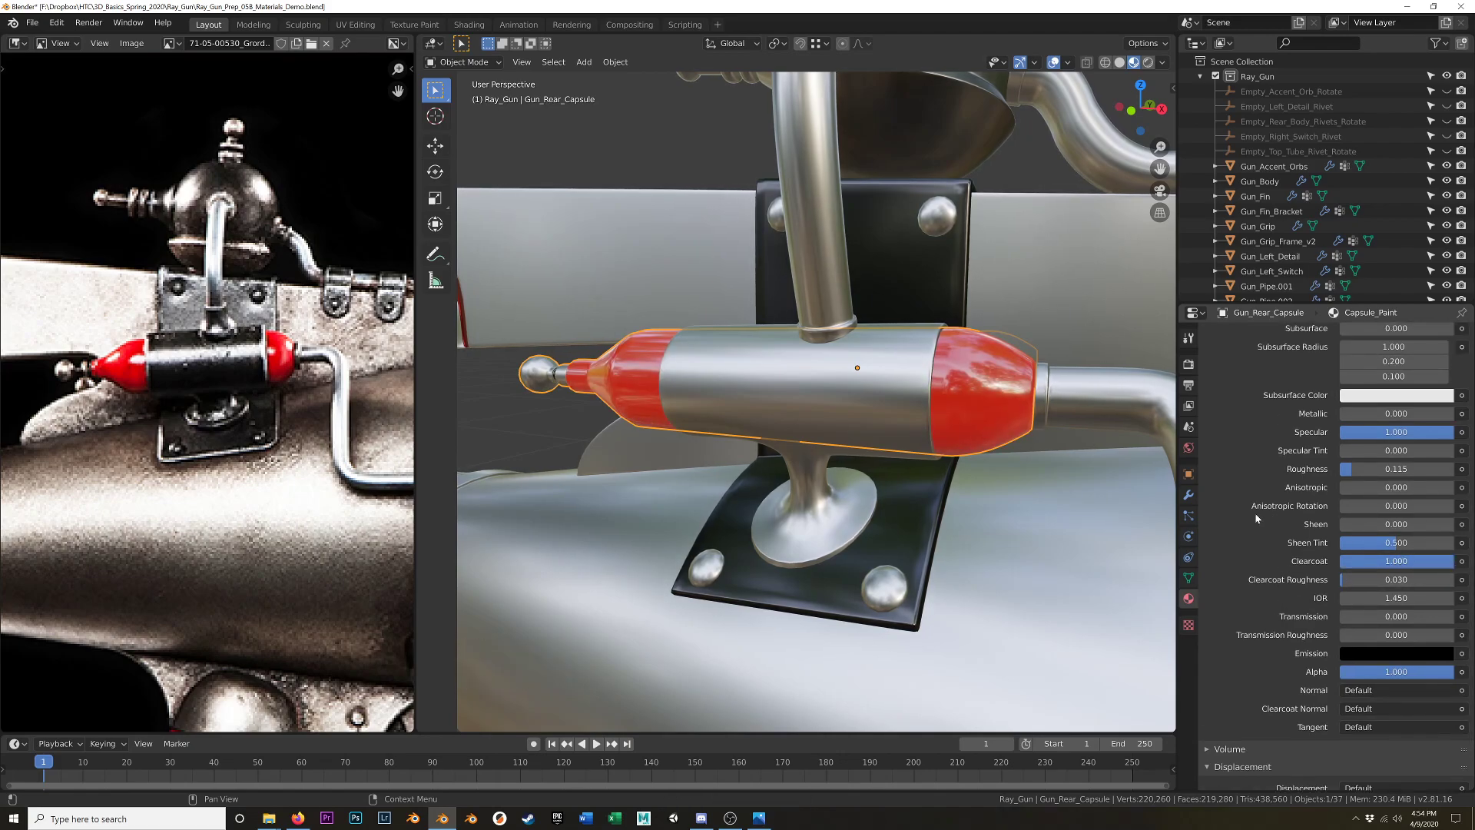
{"action": "scroll", "coordinate": [1256, 513], "scroll_direction": "up", "scroll_amount": 5}
{"action": "scroll", "coordinate": [1255, 513], "scroll_direction": "up", "scroll_amount": 2}
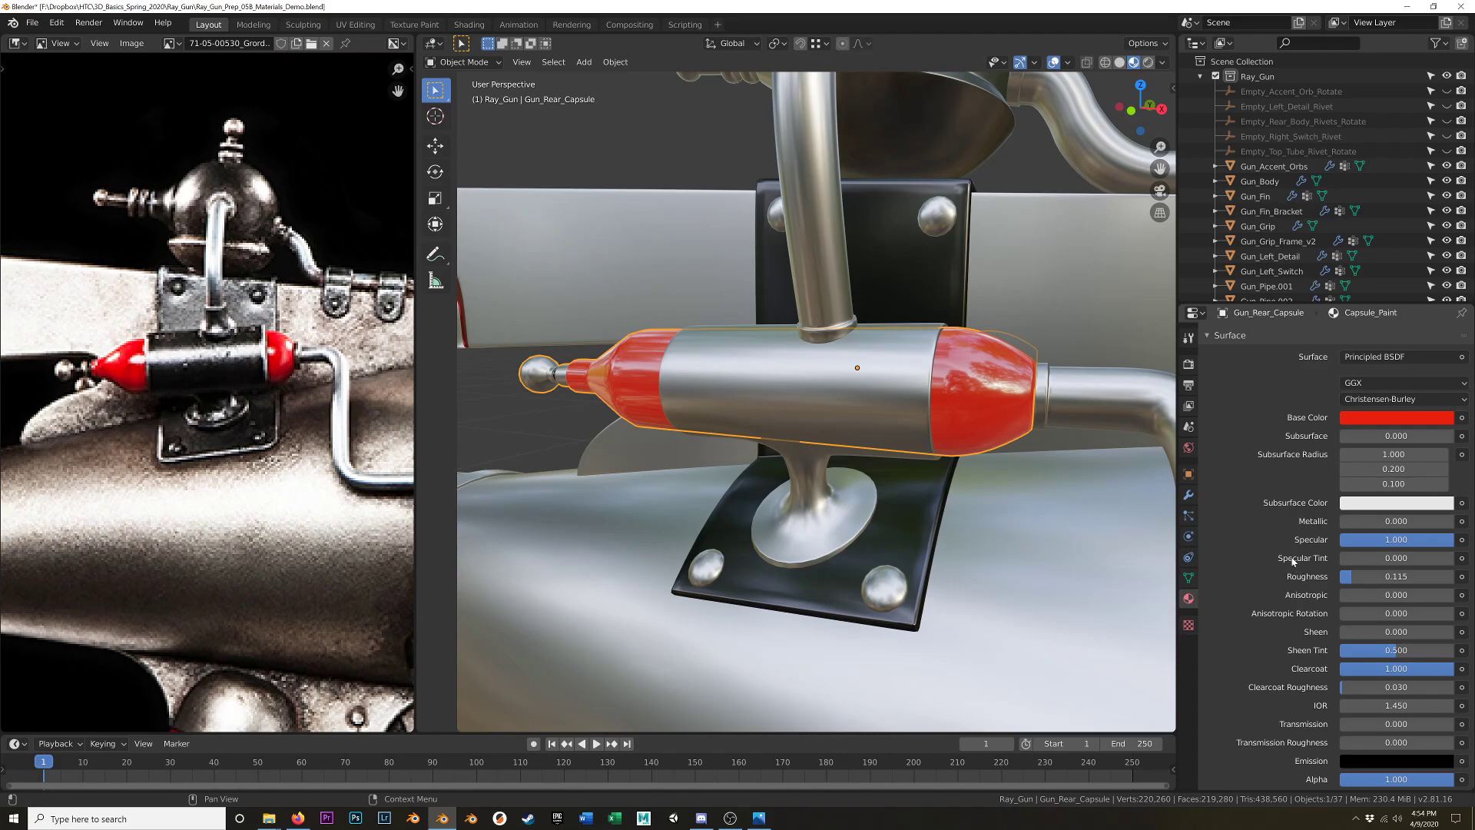
{"action": "scroll", "coordinate": [1293, 562], "scroll_direction": "up", "scroll_amount": 6}
{"action": "scroll", "coordinate": [868, 478], "scroll_direction": "down", "scroll_amount": 1}
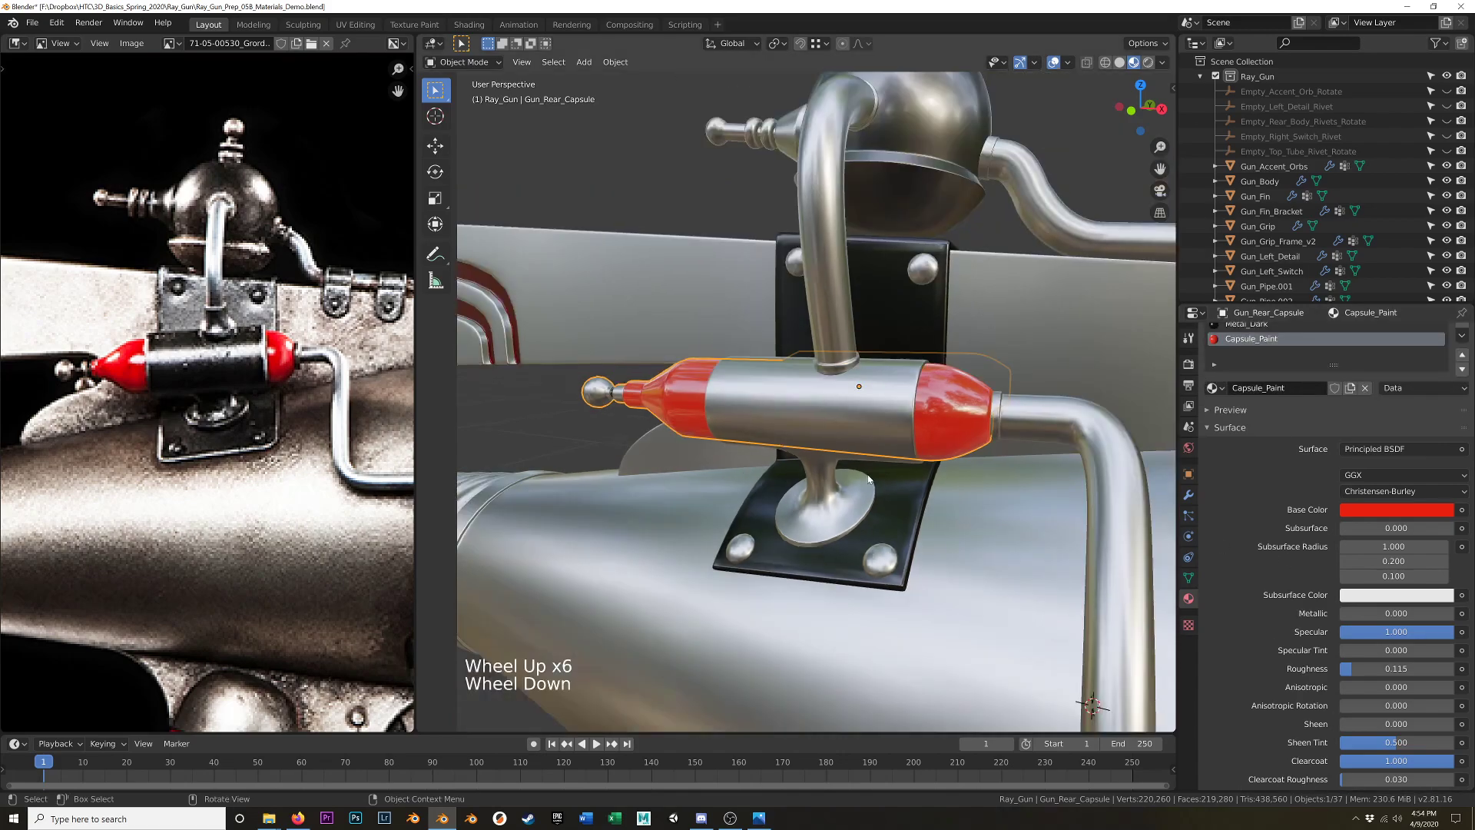
Examine the red capsule ends and their face assignment up close and in context of the whole gun.
{"action": "scroll", "coordinate": [868, 478], "scroll_direction": "down", "scroll_amount": 2}
{"action": "middle_click_drag", "start_coordinate": [868, 478], "coordinate": [743, 436]}
{"action": "key", "text": "Tab"}
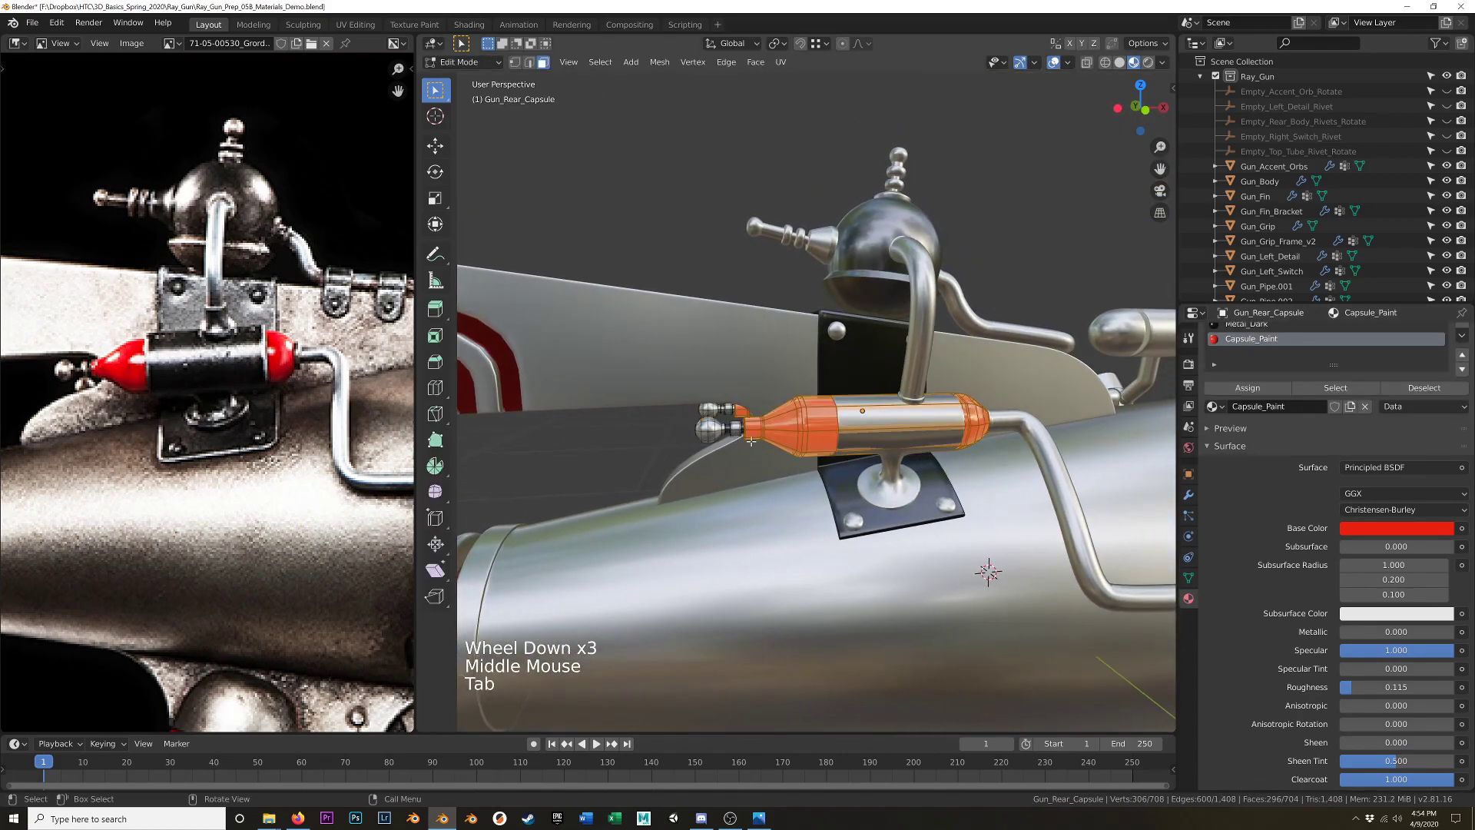
{"action": "middle_click_drag", "start_coordinate": [610, 426], "coordinate": [696, 405]}
{"action": "scroll", "coordinate": [722, 438], "scroll_direction": "up", "scroll_amount": 5}
{"action": "key", "text": "Tab"}
{"action": "scroll", "coordinate": [805, 431], "scroll_direction": "down", "scroll_amount": 9}
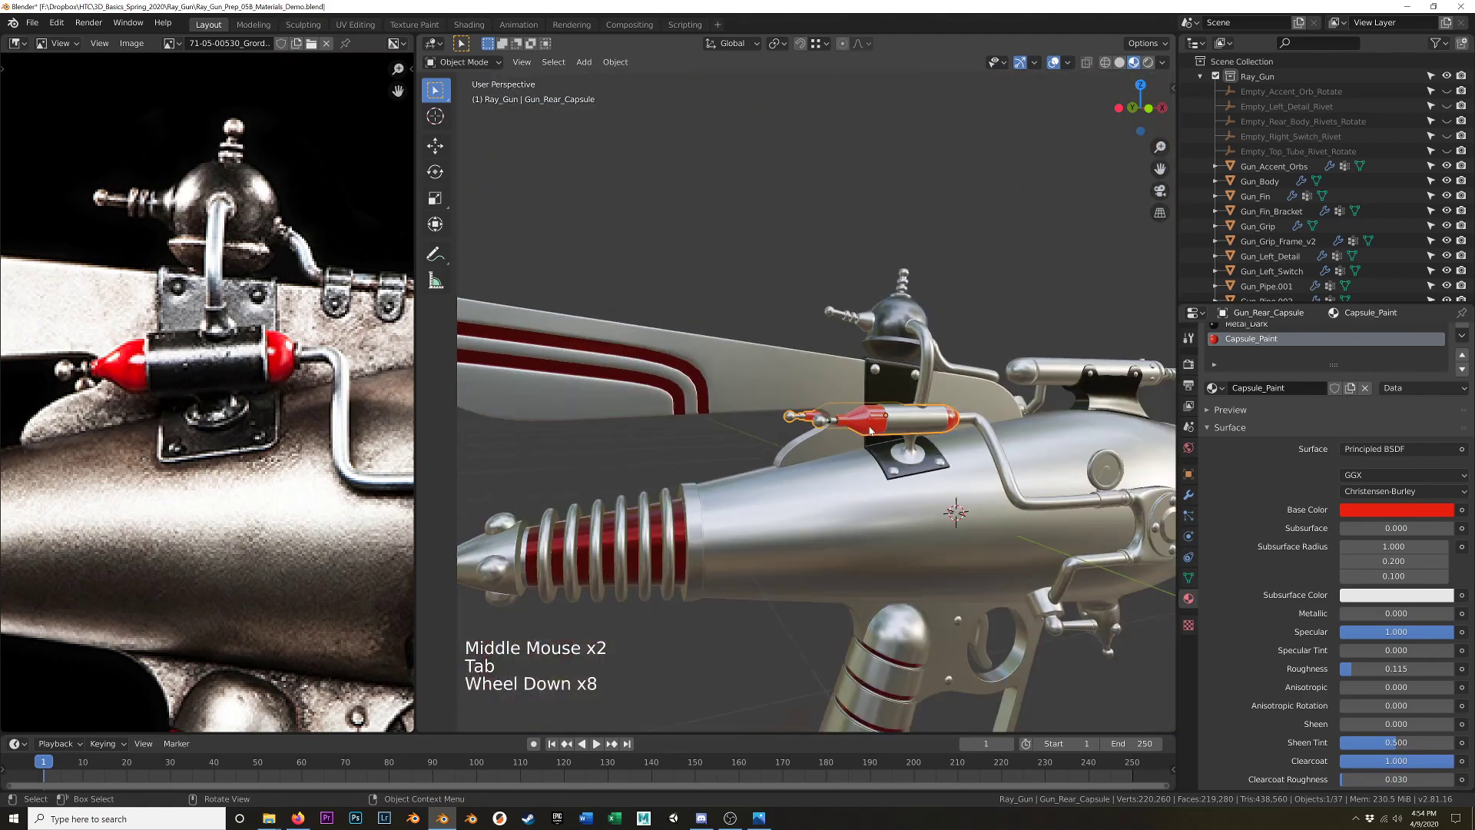
{"action": "middle_click_drag", "start_coordinate": [952, 466], "coordinate": [933, 421], "text": "shift"}
{"action": "mouse_move", "coordinate": [934, 421]}
{"action": "middle_mouse_down"}
{"action": "mouse_move", "coordinate": [925, 403]}
{"action": "mouse_move", "coordinate": [831, 436]}
{"action": "mouse_move", "coordinate": [821, 408]}
{"action": "mouse_move", "coordinate": [854, 442]}
{"action": "mouse_move", "coordinate": [910, 426]}
{"action": "middle_mouse_up"}
Give the pipe leading out of the red capsule its own copy of the Metal_Base material, named Metal_Pipes.
{"action": "left_click", "coordinate": [906, 386]}
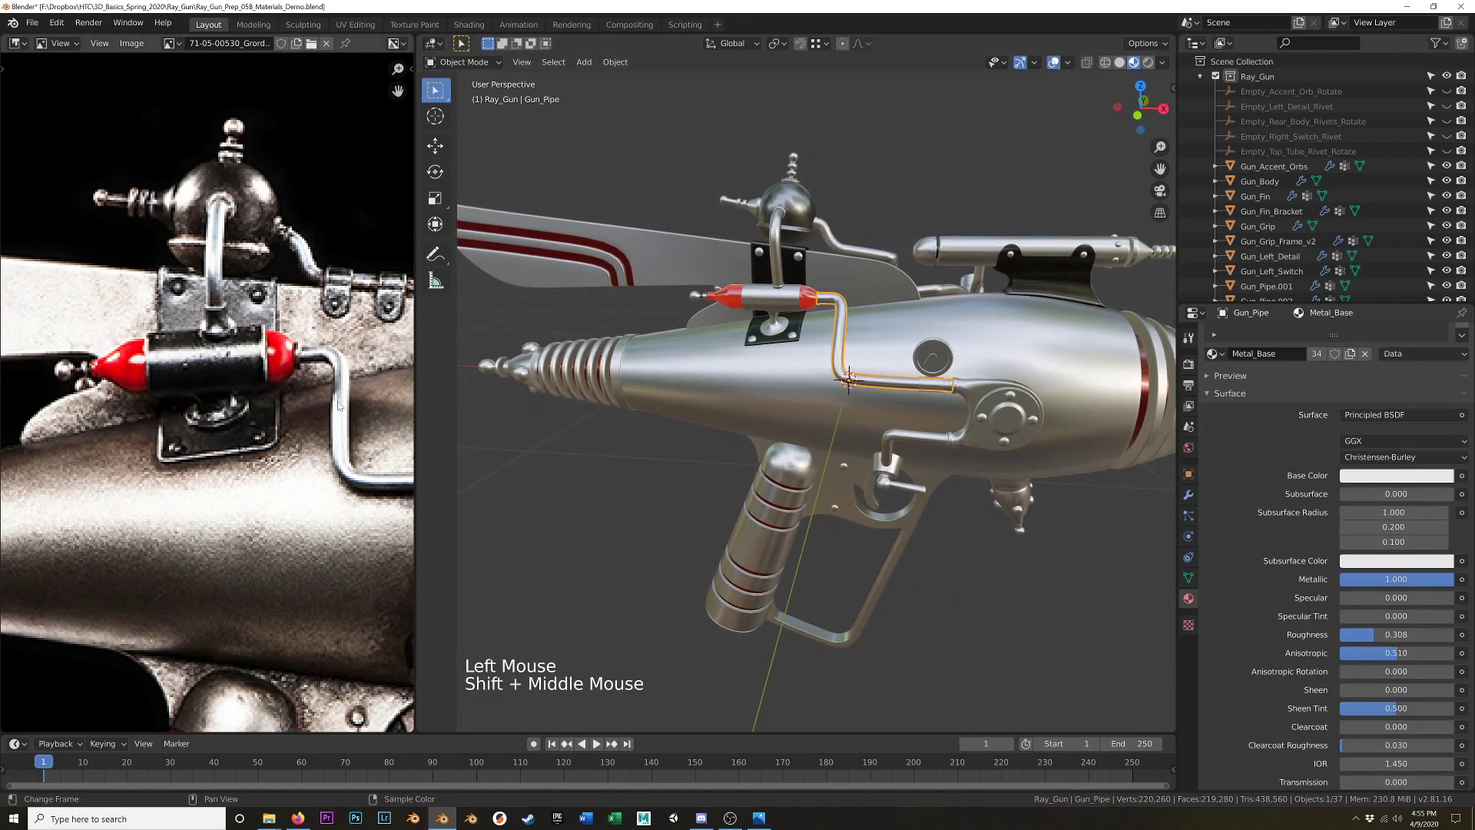
{"action": "middle_click_drag", "start_coordinate": [1160, 530], "coordinate": [1106, 526], "text": "shift"}
{"action": "scroll", "coordinate": [1106, 526], "scroll_direction": "up", "scroll_amount": 1, "text": "shift"}
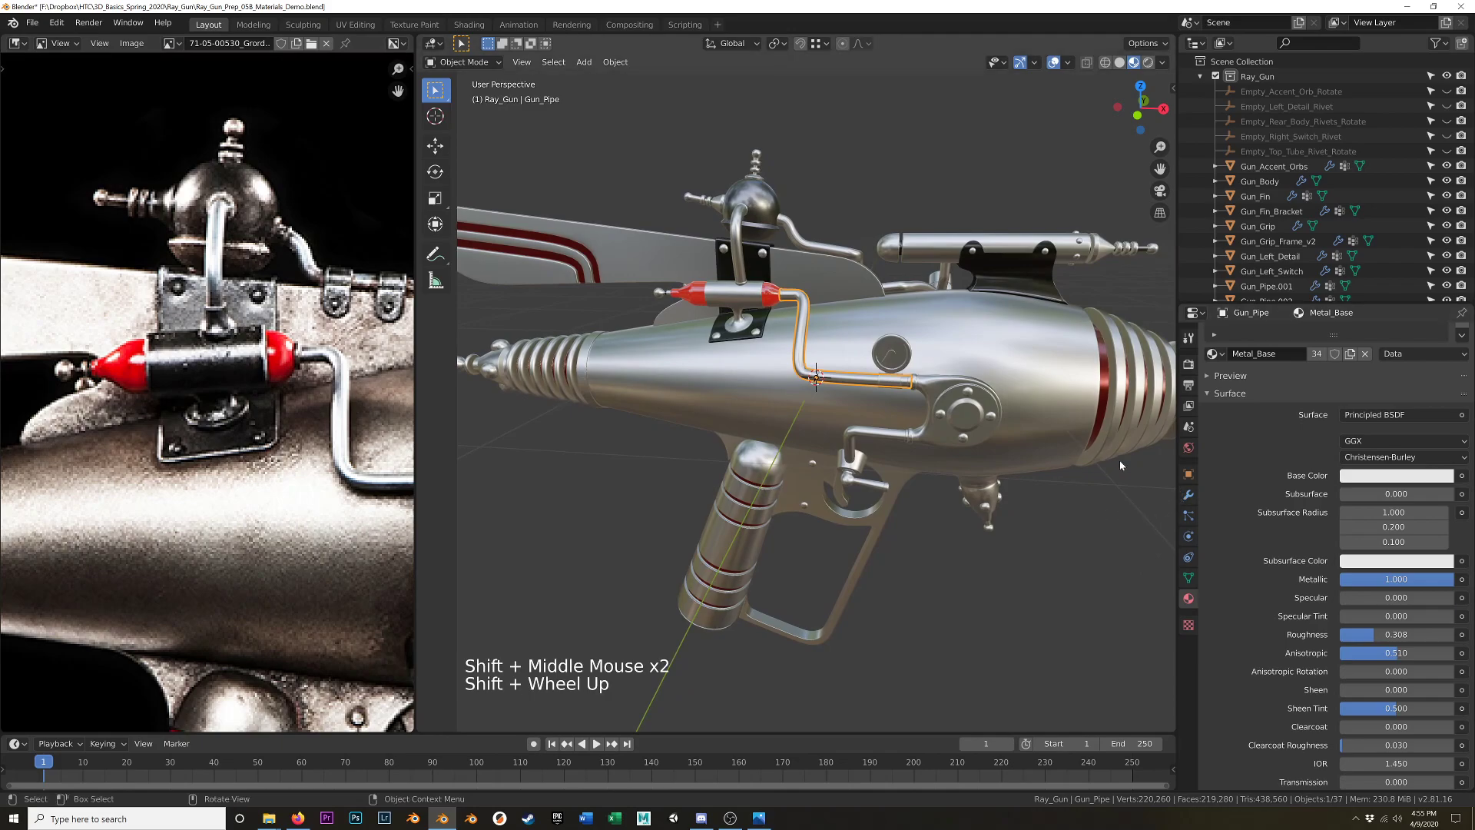
{"action": "left_click", "coordinate": [1315, 354]}
{"action": "double_click", "coordinate": [1311, 356]}
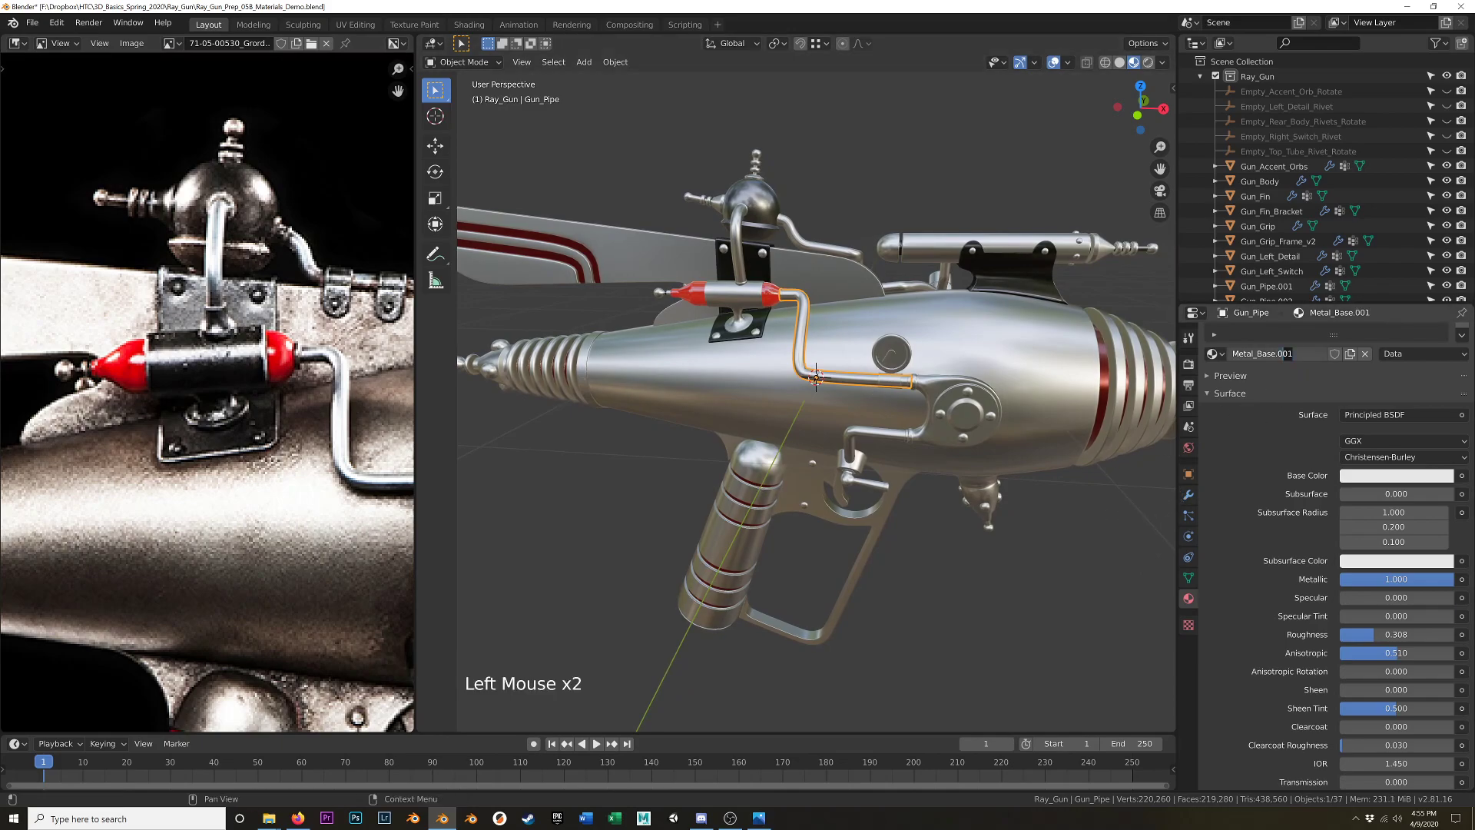
{"action": "type", "text": "Pipes"}
{"action": "key", "text": "Return"}
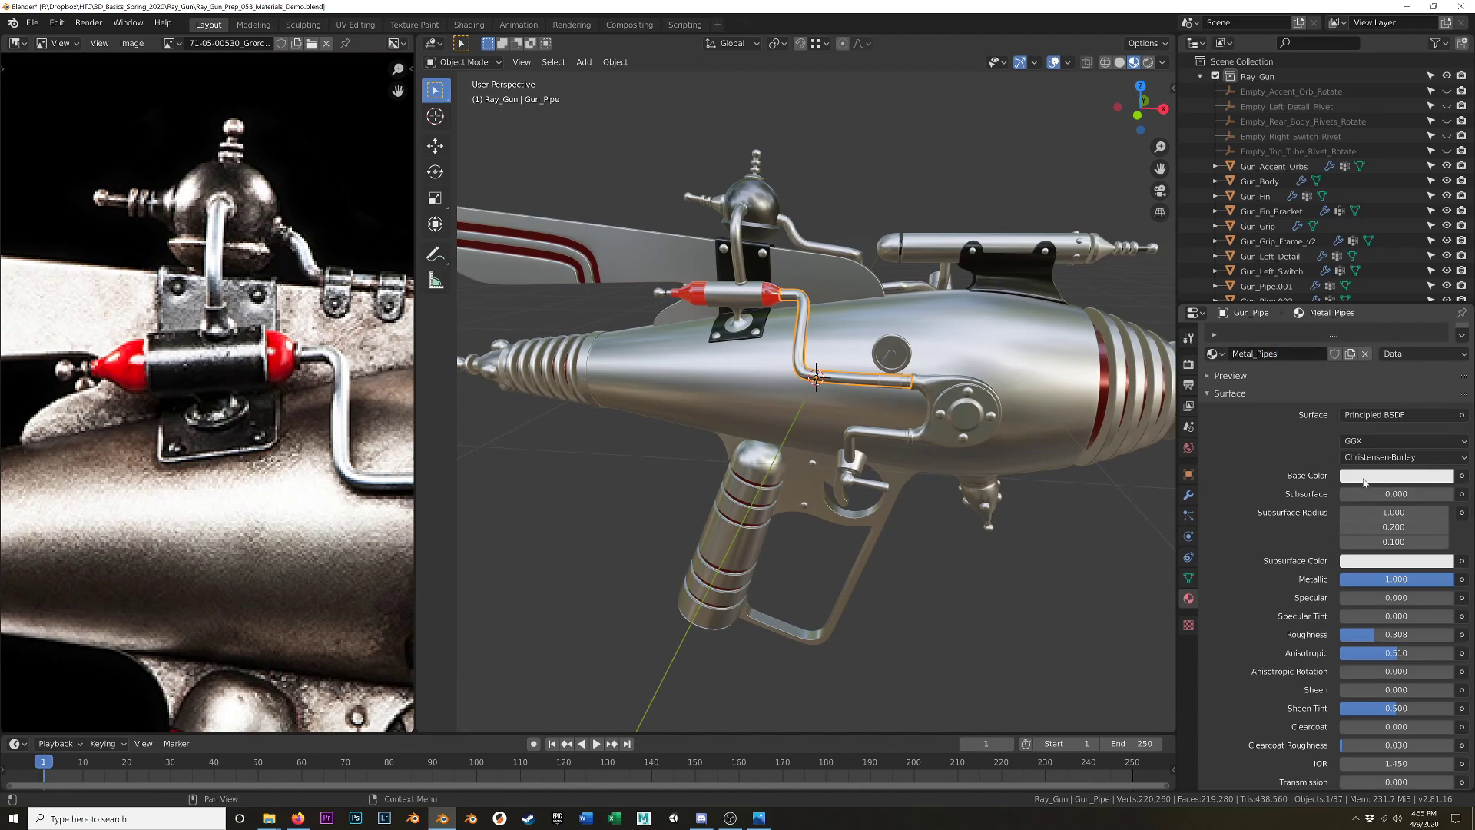
Tint the base colour of Metal_Pipes a light blue.
{"action": "left_click", "coordinate": [1391, 474]}
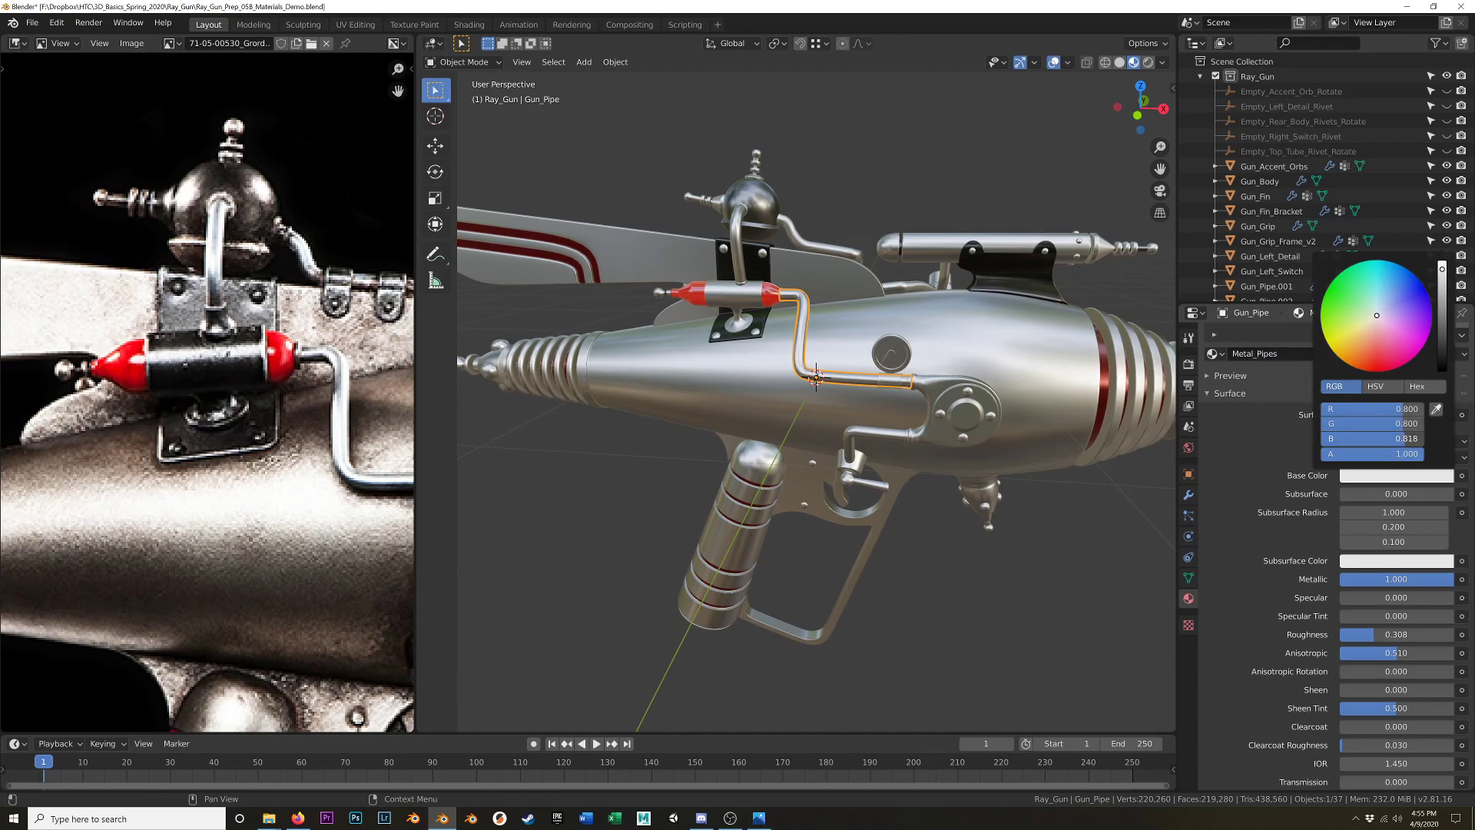
{"action": "left_click_drag", "start_coordinate": [1407, 439], "coordinate": [1410, 439]}
{"action": "left_click_drag", "start_coordinate": [1379, 317], "coordinate": [1380, 308]}
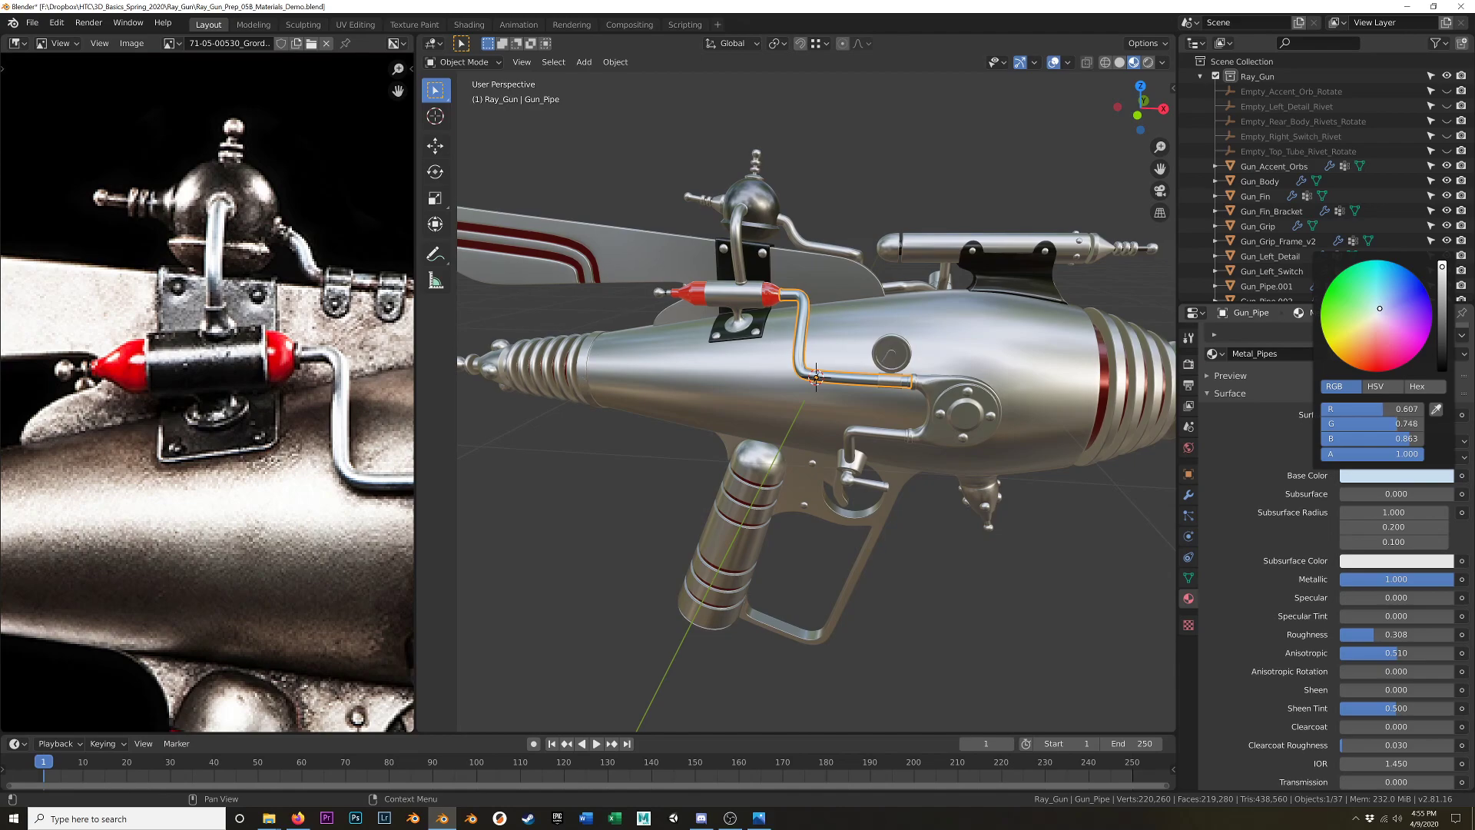
{"action": "mouse_move", "coordinate": [1379, 308]}
{"action": "left_mouse_down"}
{"action": "mouse_move", "coordinate": [1388, 263]}
{"action": "mouse_move", "coordinate": [1385, 304]}
{"action": "left_mouse_up"}
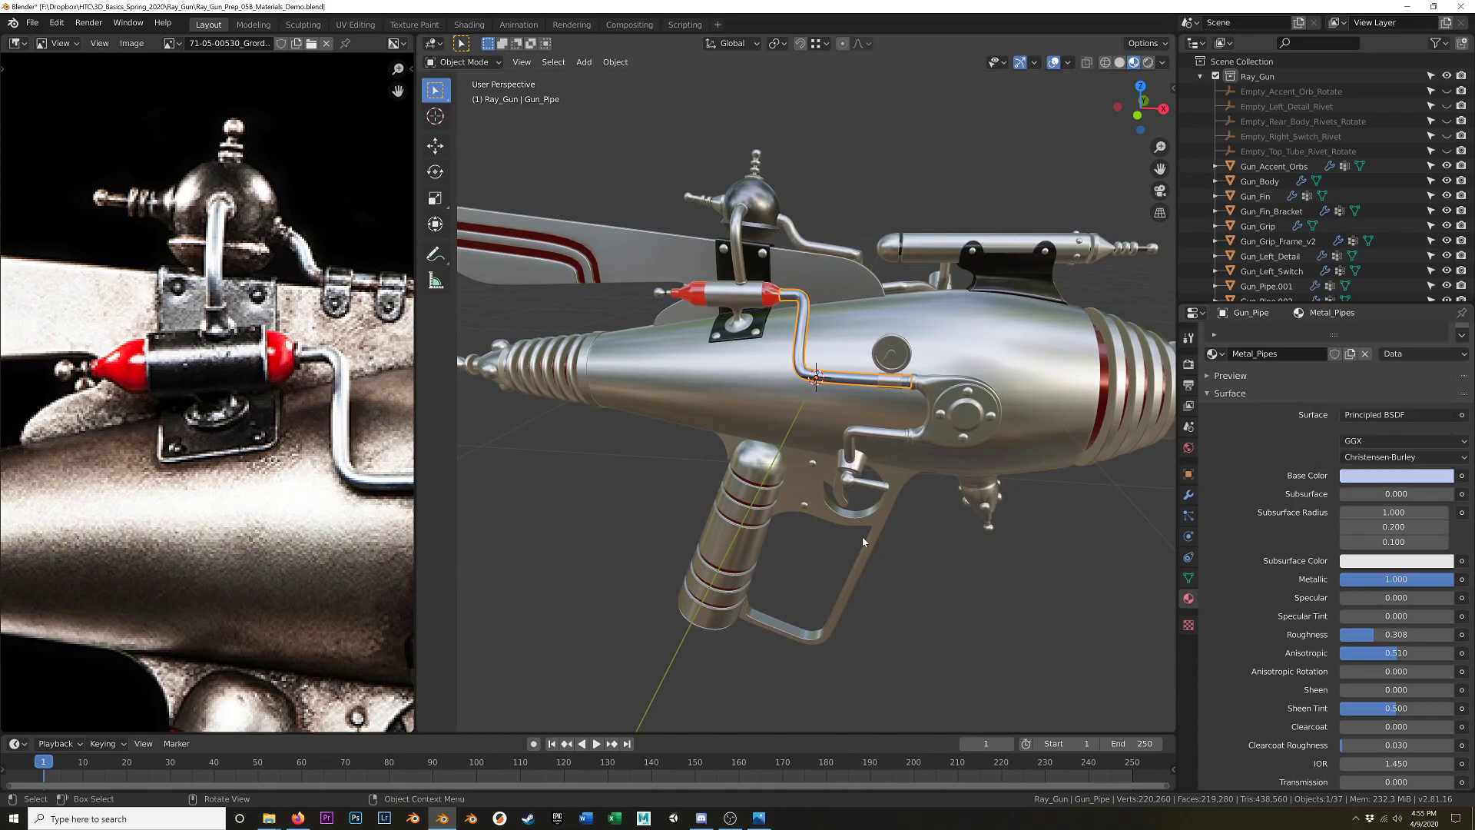
{"action": "scroll", "coordinate": [860, 541], "scroll_direction": "up", "scroll_amount": 3}
{"action": "middle_click_drag", "start_coordinate": [860, 541], "coordinate": [932, 411]}
{"action": "left_click", "coordinate": [1393, 484]}
{"action": "left_click", "coordinate": [1423, 466]}
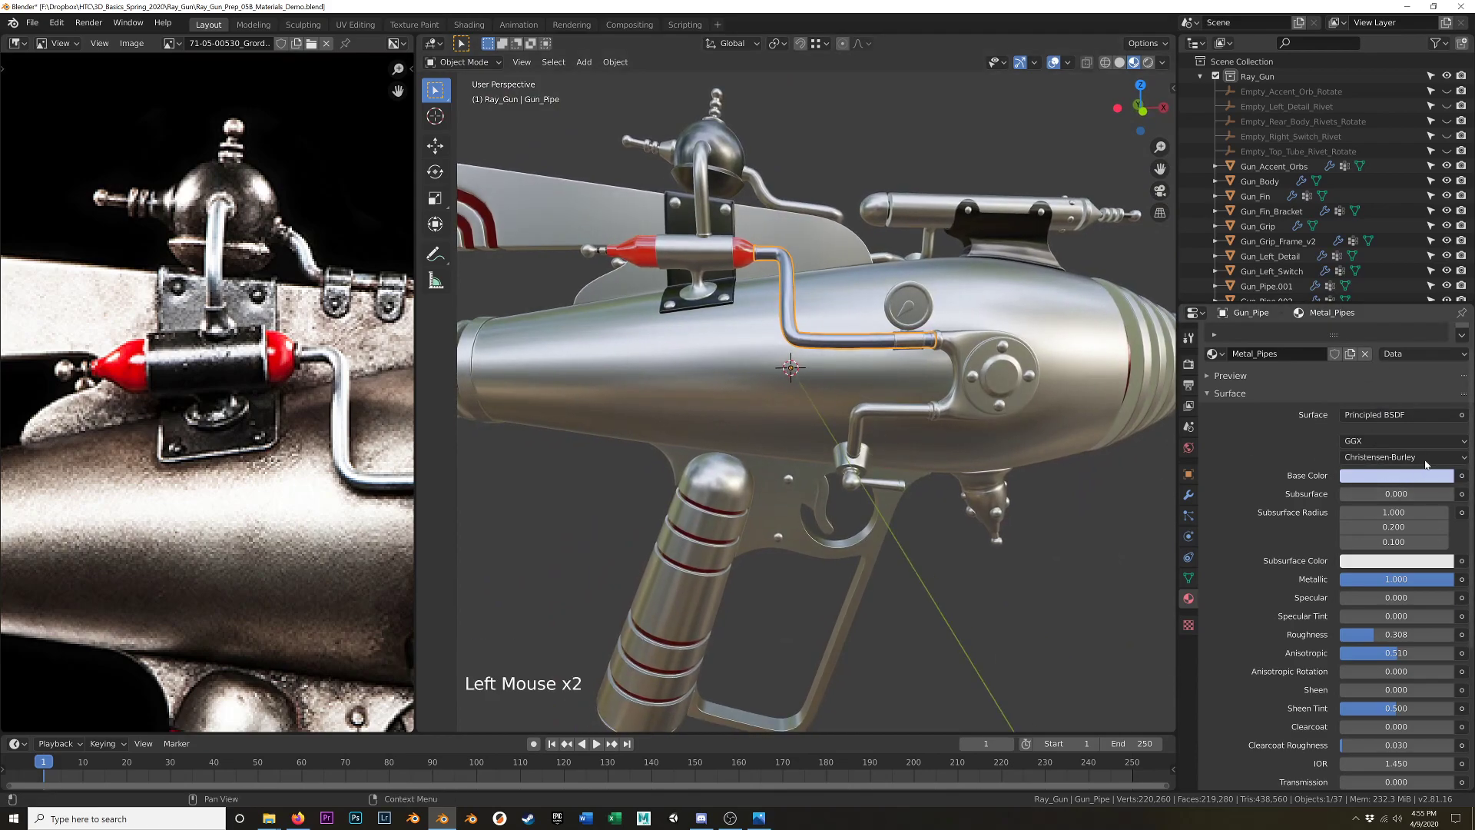
{"action": "left_click", "coordinate": [1399, 480]}
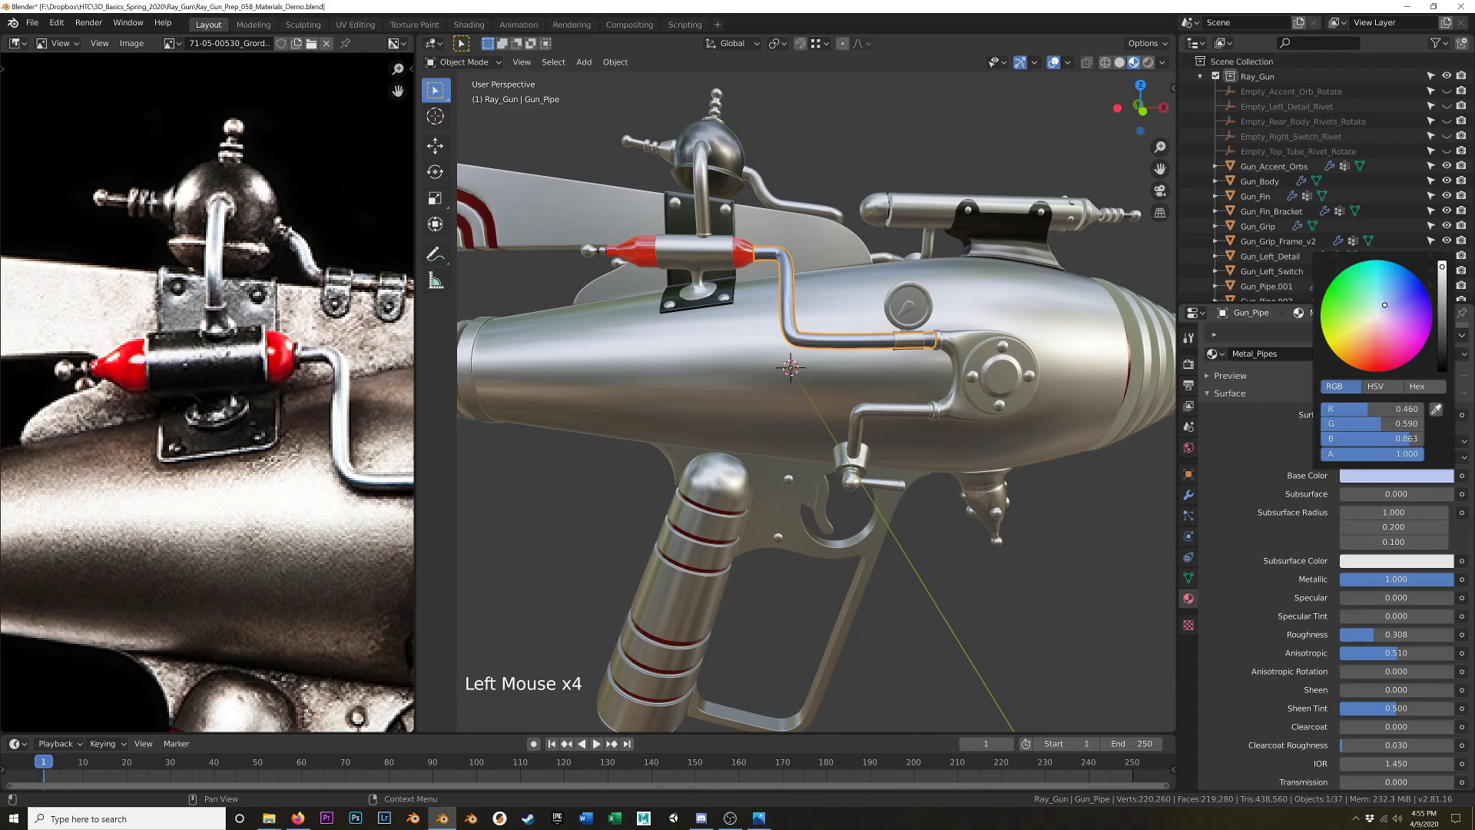
{"action": "left_click_drag", "start_coordinate": [1384, 305], "coordinate": [1382, 304]}
Select all the other gun pipes with Gun_Pipe as the active object and link its Metal_Pipes material to them.
{"action": "middle_click_drag", "start_coordinate": [909, 436], "coordinate": [826, 445]}
{"action": "left_click", "coordinate": [912, 407]}
{"action": "middle_click_drag", "start_coordinate": [945, 357], "coordinate": [1016, 336]}
{"action": "scroll", "coordinate": [805, 361], "scroll_direction": "down", "scroll_amount": 2}
{"action": "middle_click_drag", "start_coordinate": [805, 361], "coordinate": [1019, 489]}
{"action": "left_click", "coordinate": [1029, 489], "text": "shift"}
{"action": "left_click", "coordinate": [1043, 413], "text": "shift"}
{"action": "left_click", "coordinate": [1055, 238], "text": "shift"}
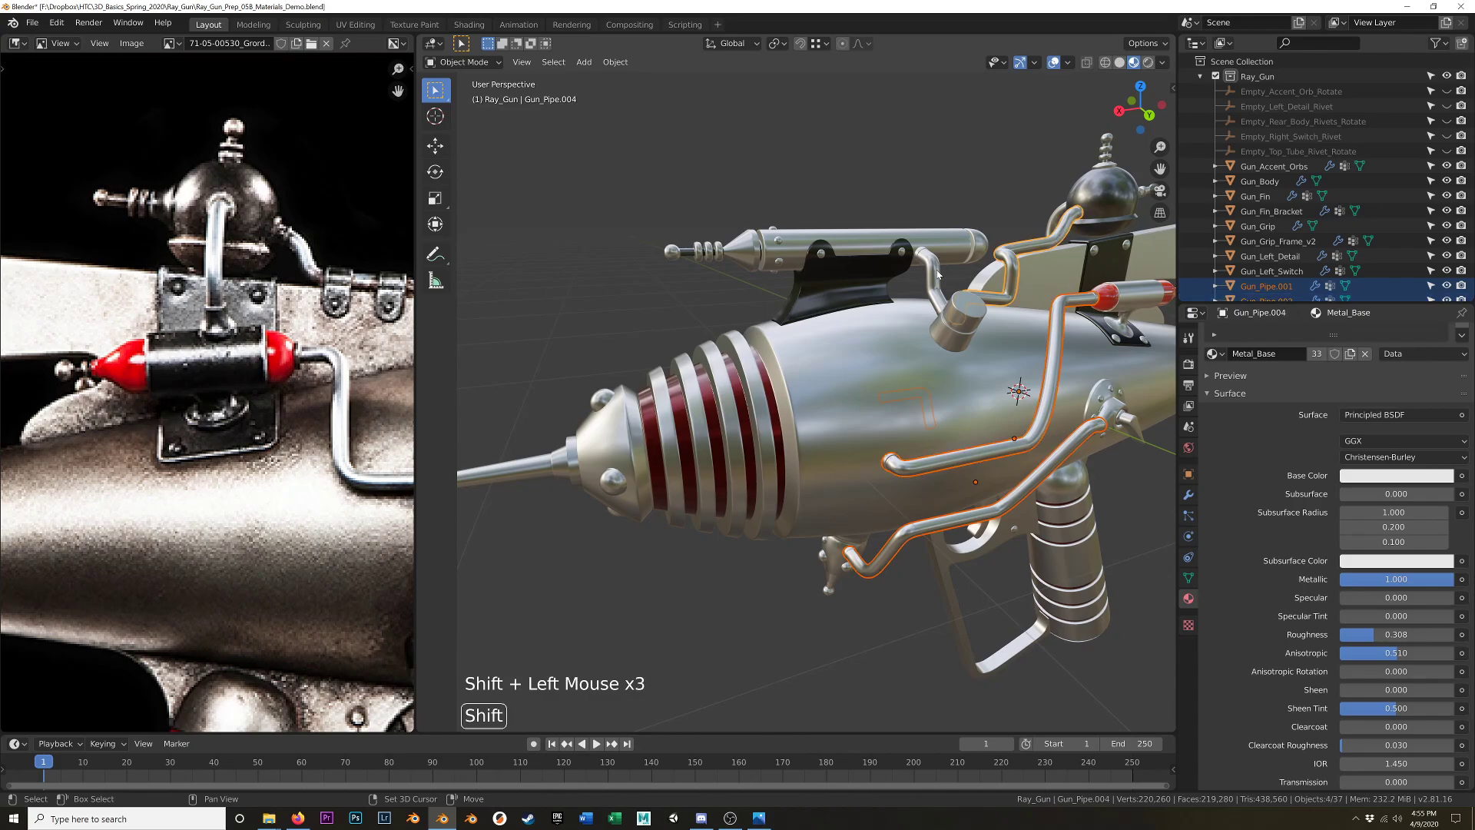
{"action": "middle_click_drag", "start_coordinate": [930, 270], "coordinate": [836, 265]}
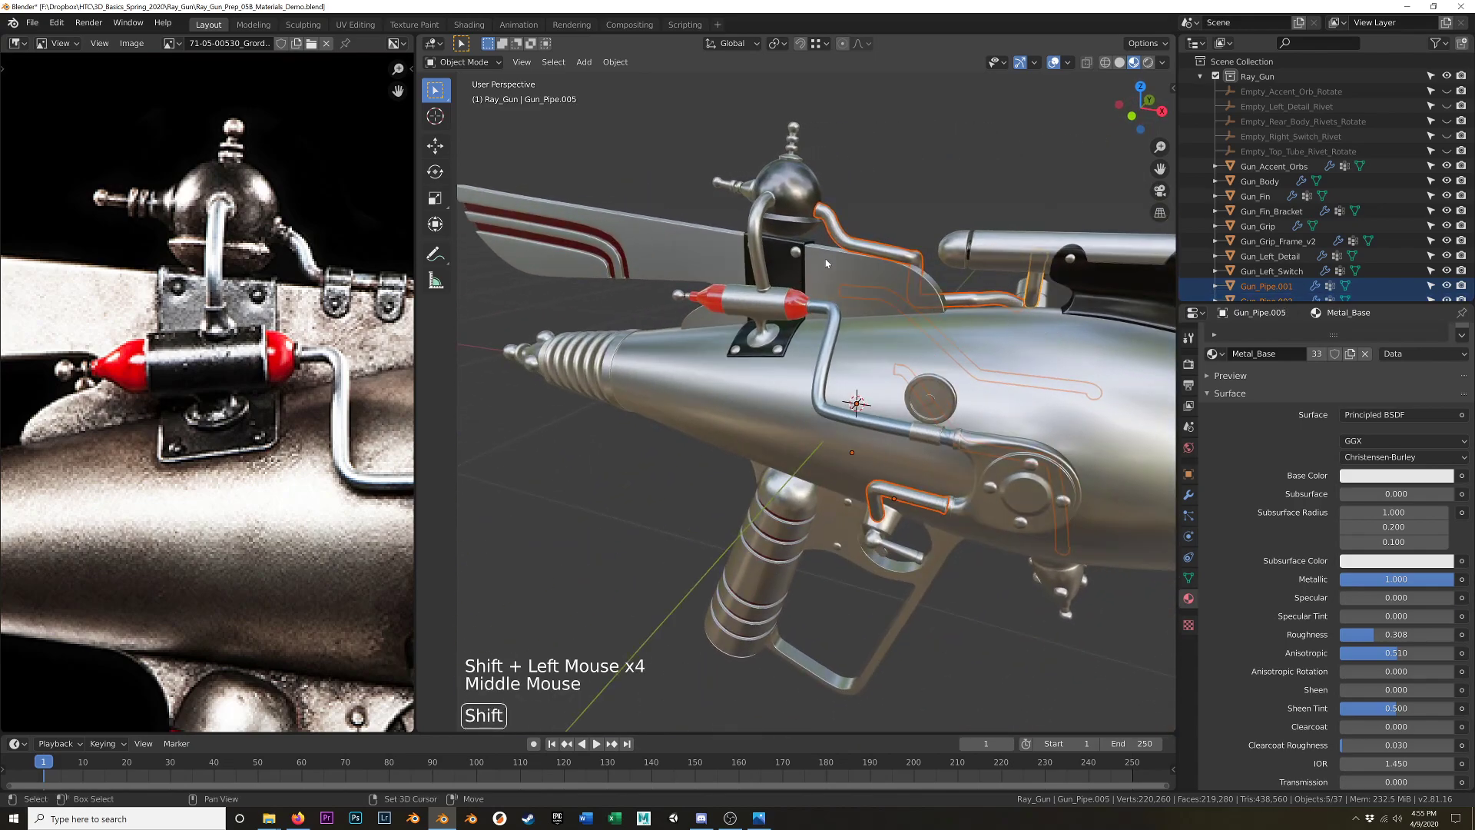
{"action": "left_click", "coordinate": [752, 240], "text": "shift"}
{"action": "left_click", "coordinate": [829, 332], "text": "shift"}
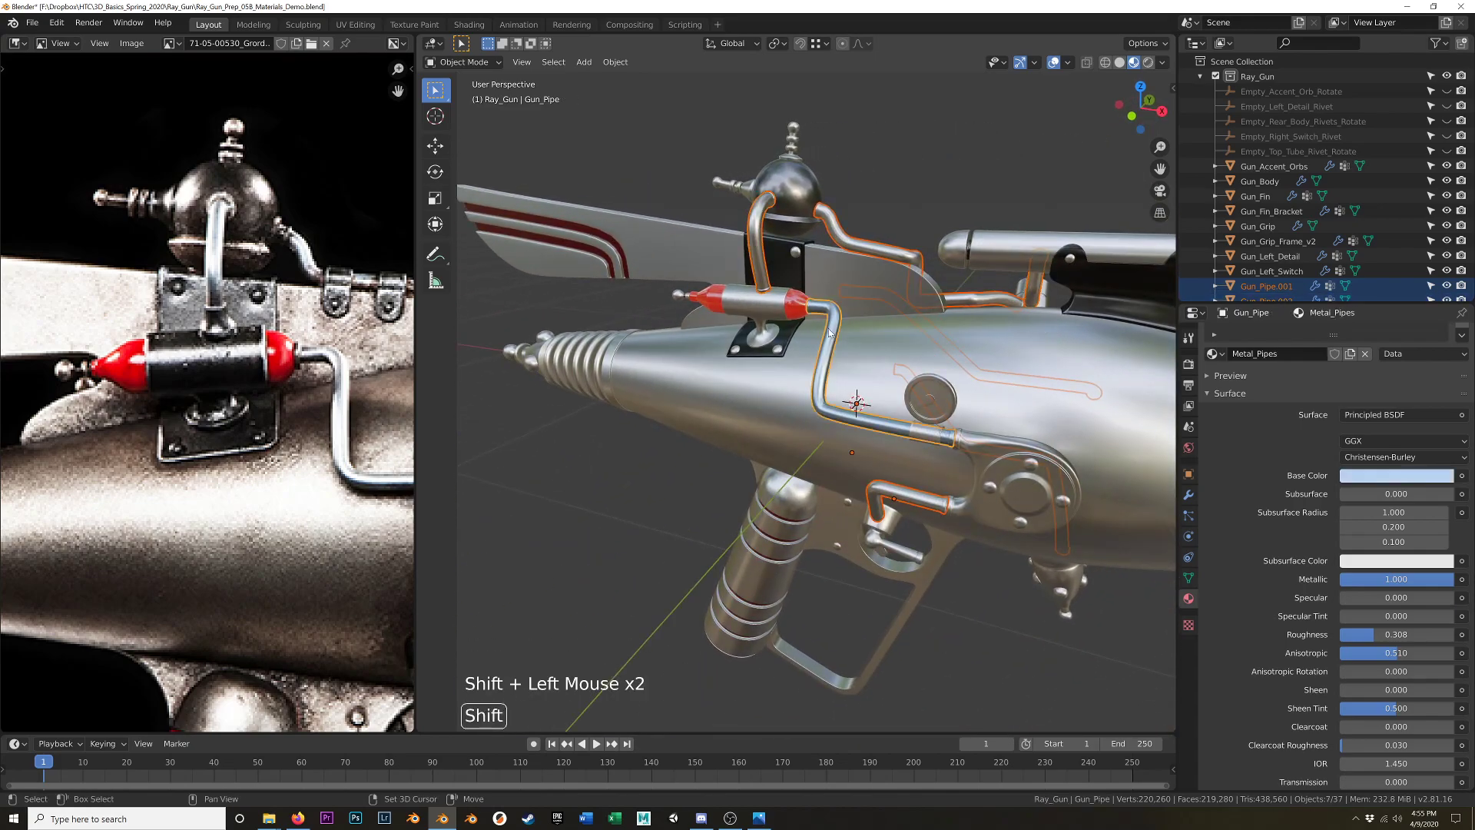
{"action": "key", "text": "ctrl+l"}
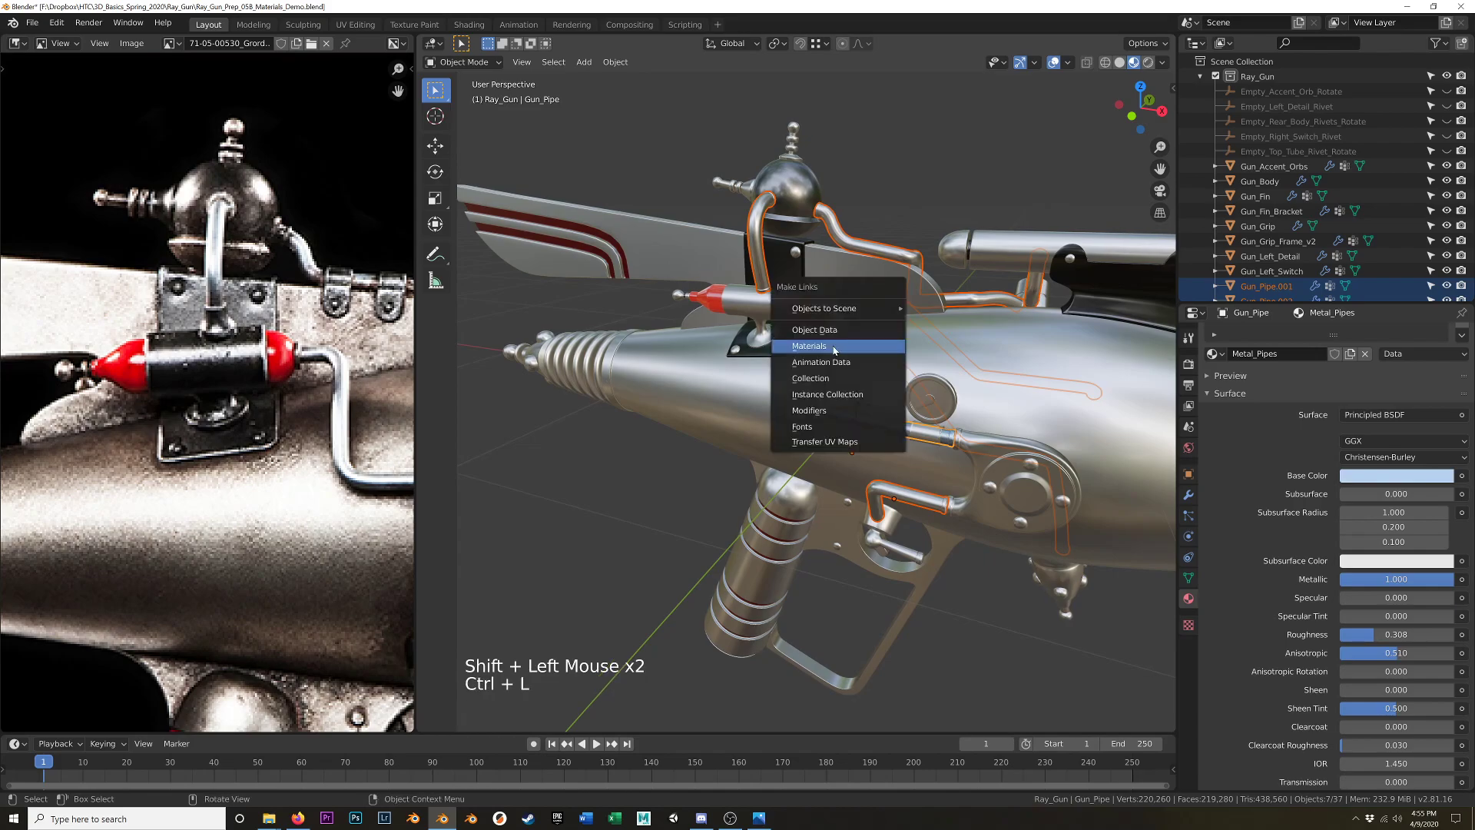
{"action": "left_click", "coordinate": [834, 347]}
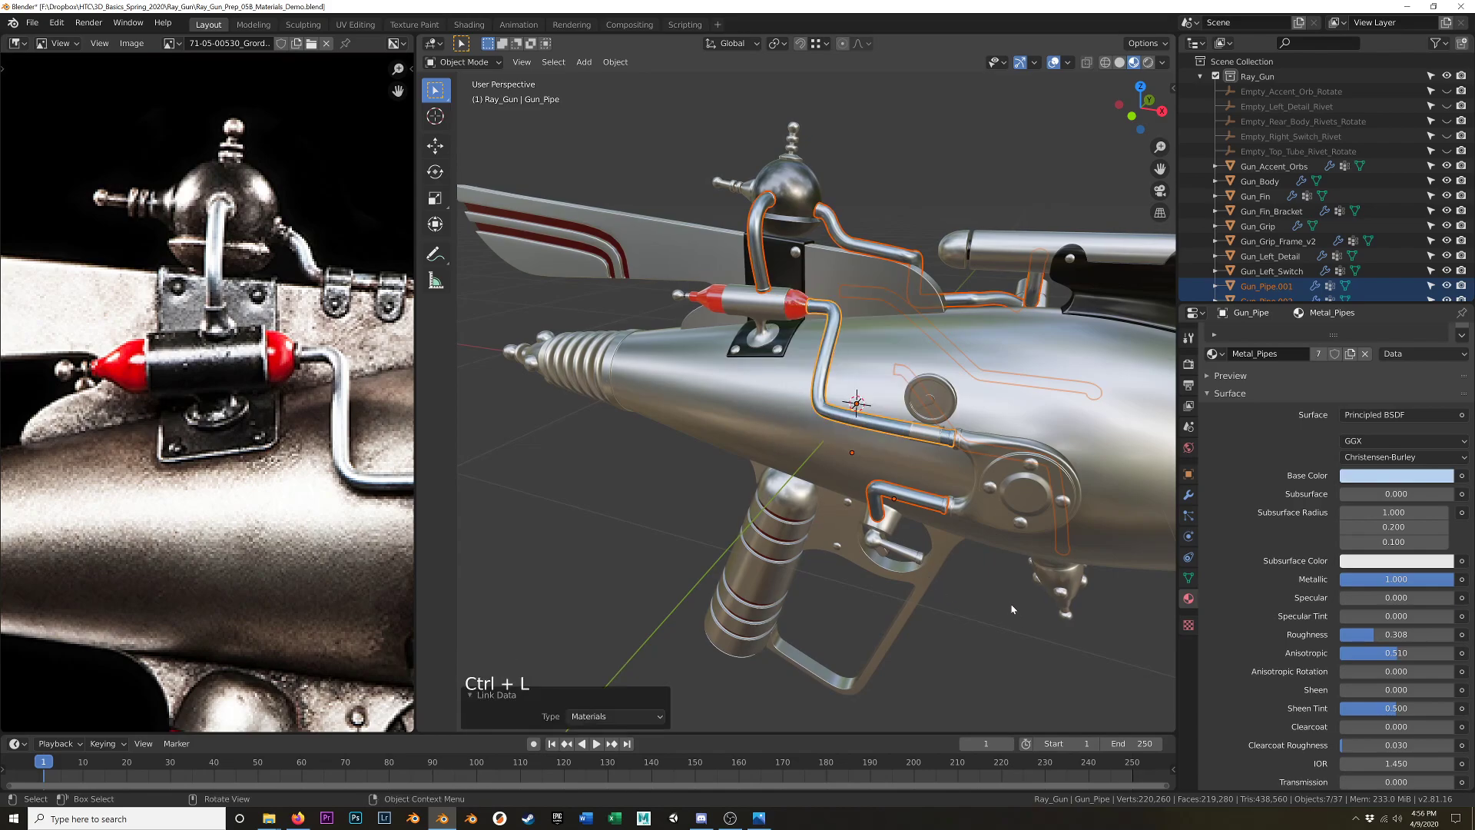
Deselect everything and compare the whole gun with the reference photo's side pipes and round detail plate.
{"action": "scroll", "coordinate": [1011, 609], "scroll_direction": "down", "scroll_amount": 2}
{"action": "key", "text": "Tab"}
{"action": "key", "text": "Tab"}
{"action": "middle_click_drag", "start_coordinate": [1006, 653], "coordinate": [561, 467]}
{"action": "left_click", "coordinate": [1014, 628]}
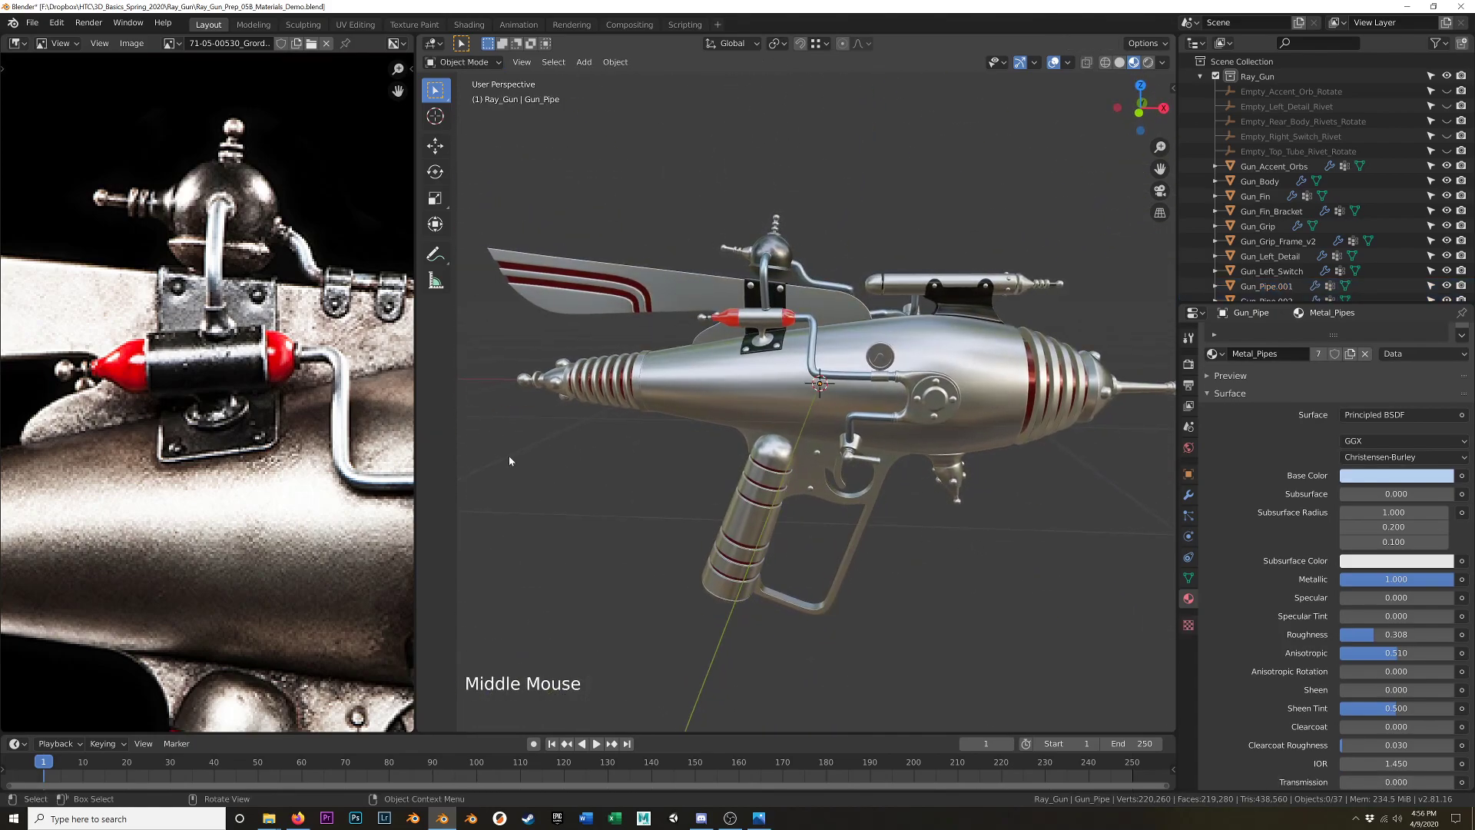
{"action": "middle_click_drag", "start_coordinate": [292, 421], "coordinate": [196, 419]}
{"action": "scroll", "coordinate": [197, 420], "scroll_direction": "down", "scroll_amount": 3}
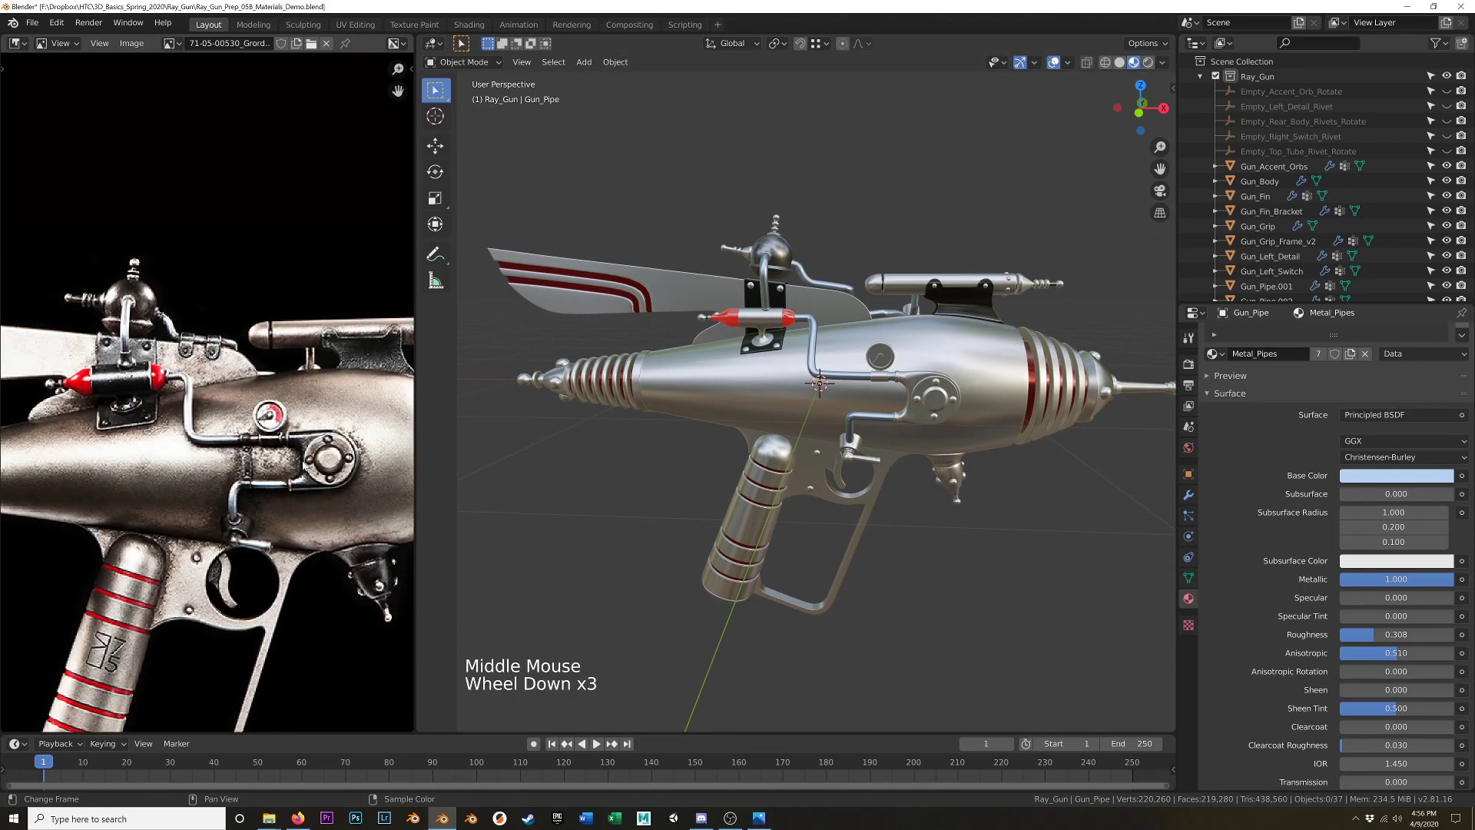
{"action": "middle_click_drag", "start_coordinate": [321, 444], "coordinate": [281, 403], "text": "shift"}
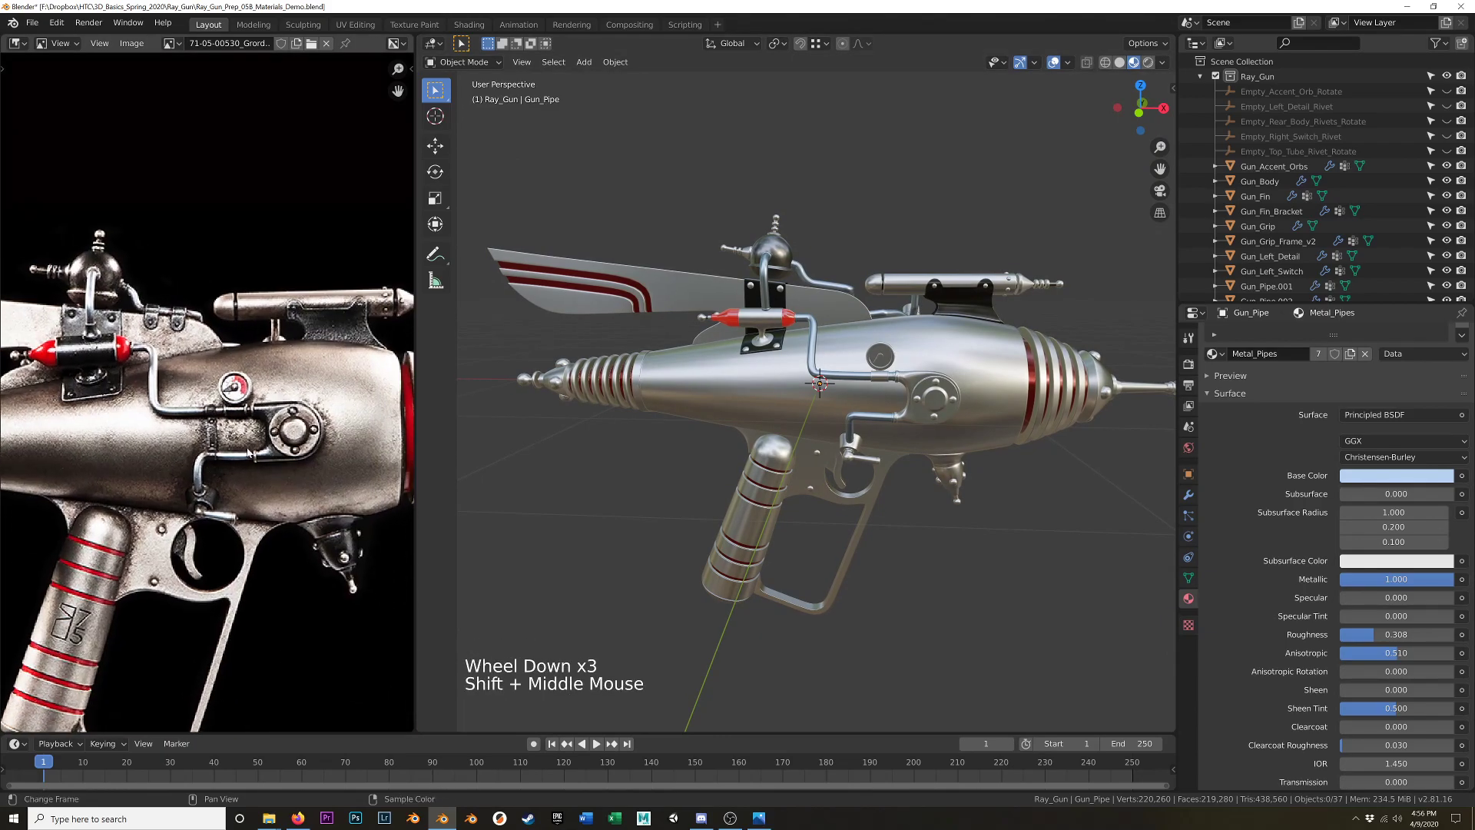
Replace the material of the round side plate Gun_Left_Detail with Metal_Medium_Dark.
{"action": "scroll", "coordinate": [933, 390], "scroll_direction": "up", "scroll_amount": 4}
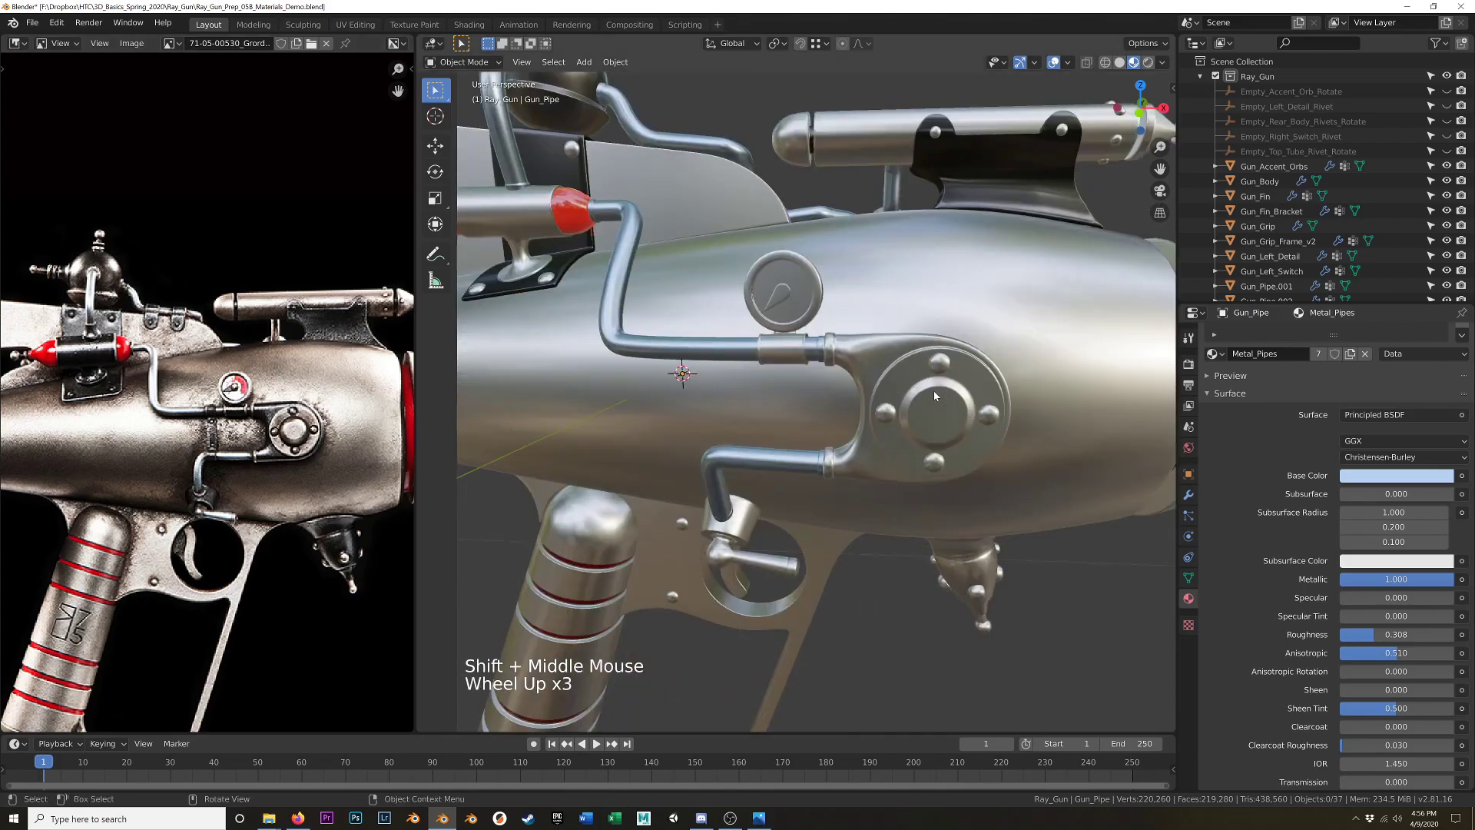
{"action": "middle_click_drag", "start_coordinate": [931, 395], "coordinate": [845, 454], "text": "shift"}
{"action": "left_click", "coordinate": [864, 455]}
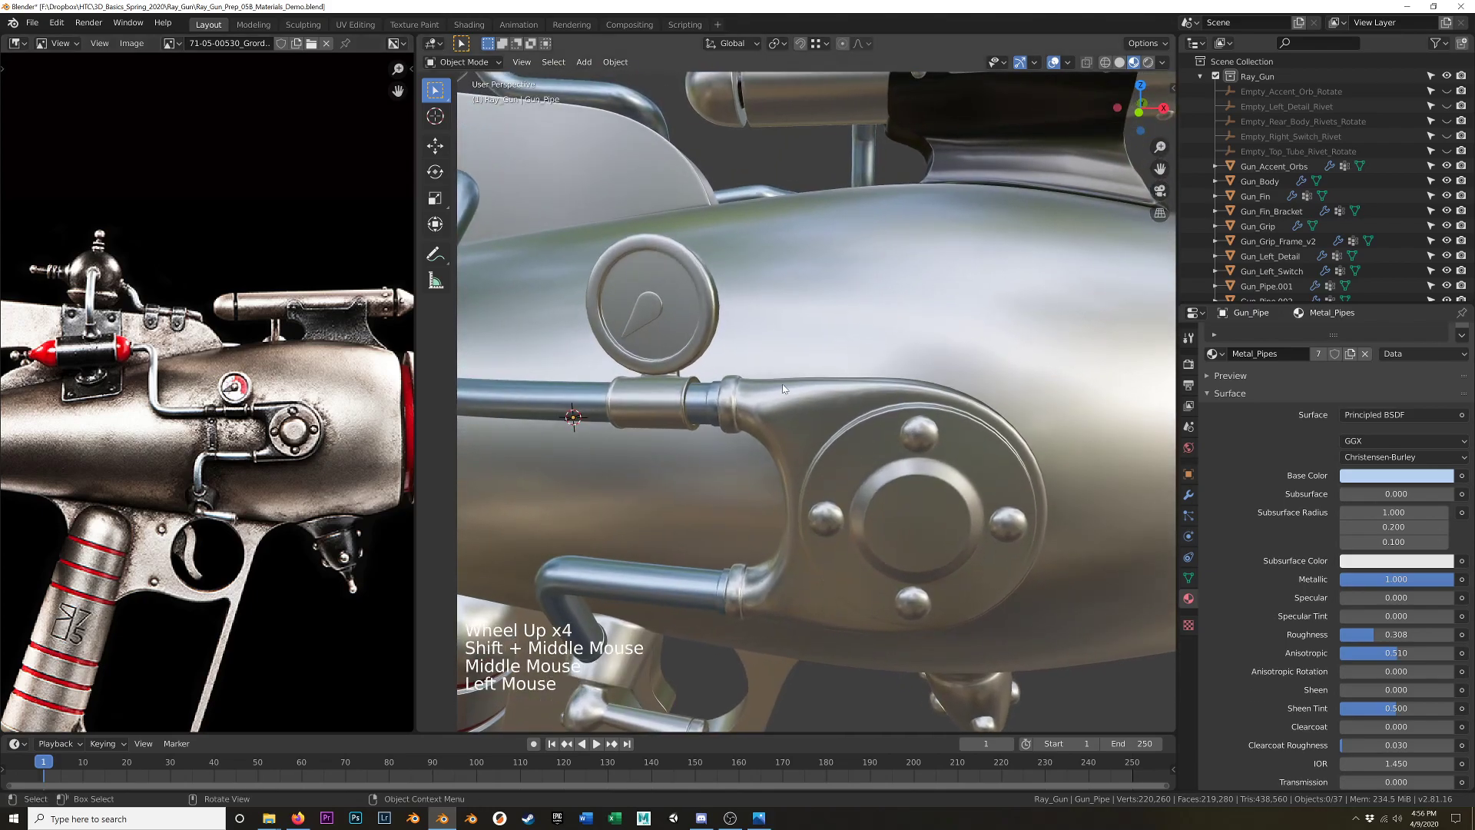
{"action": "scroll", "coordinate": [1216, 355], "scroll_direction": "up", "scroll_amount": 7}
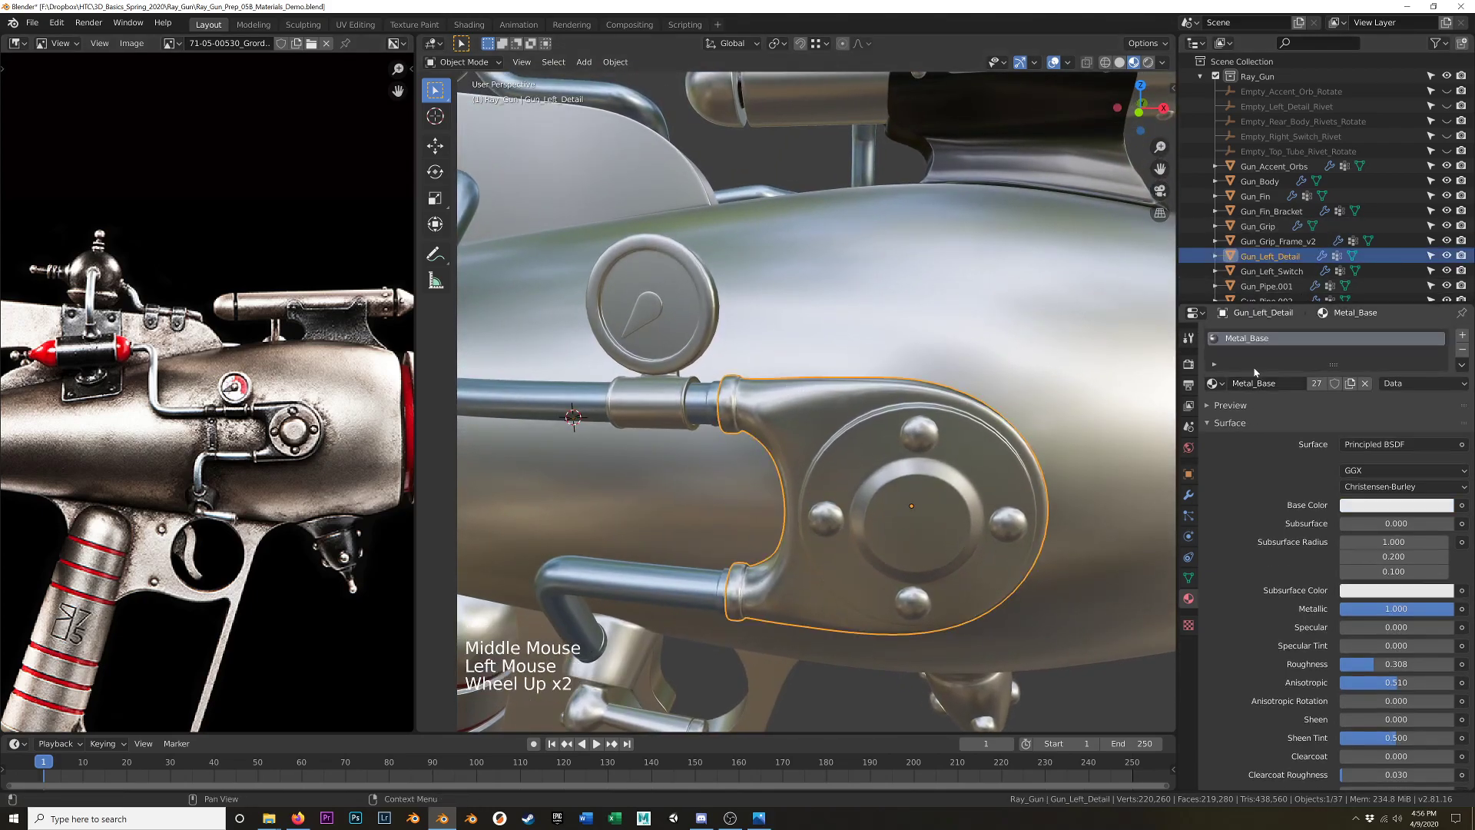
{"action": "left_click", "coordinate": [1211, 383]}
{"action": "left_click", "coordinate": [1259, 472]}
{"action": "middle_click_drag", "start_coordinate": [864, 506], "coordinate": [932, 430]}
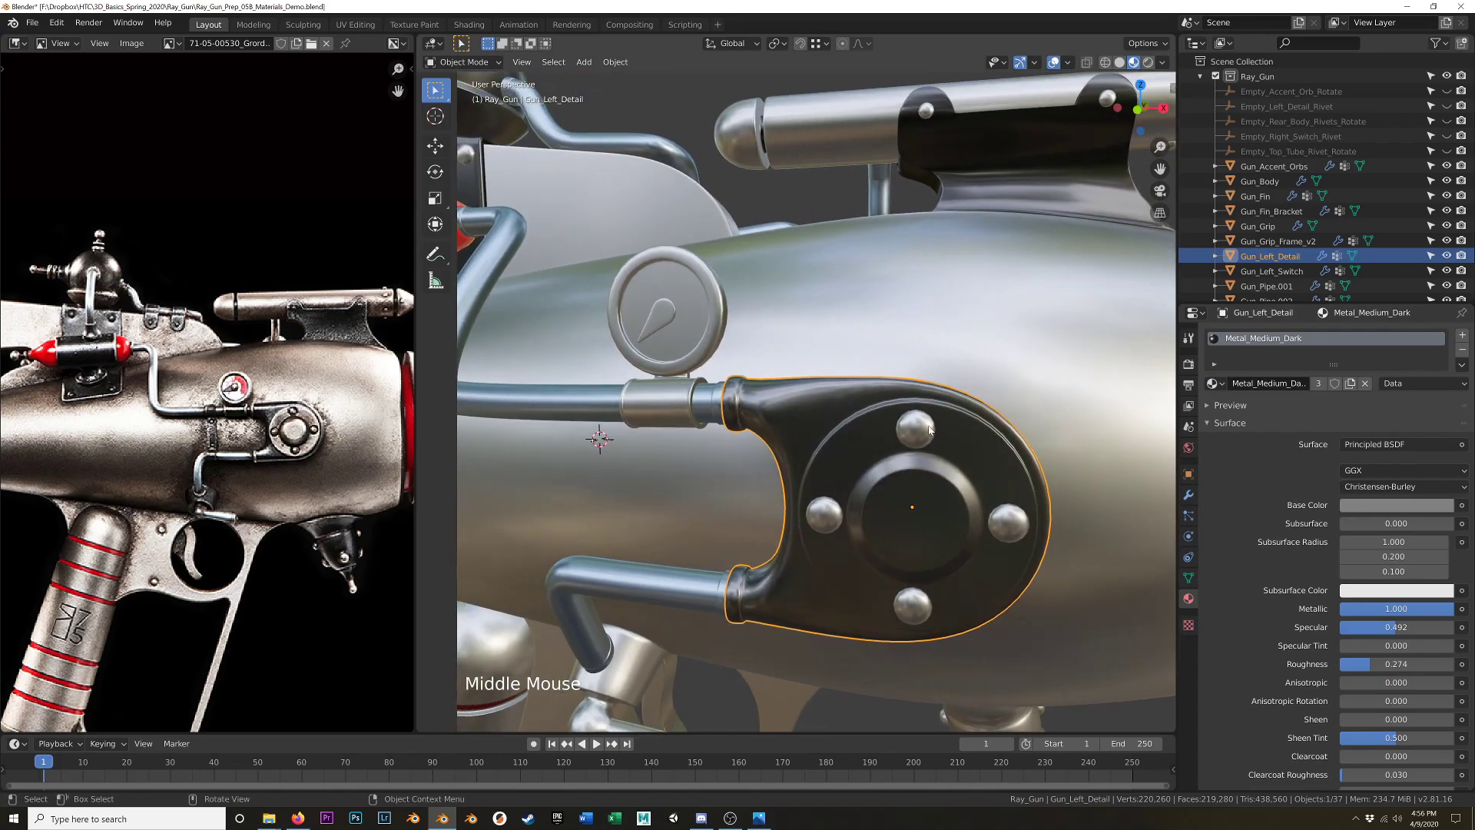
Replace the material of the four round rivets on the side plate with Metal_Medium_Dark.
{"action": "left_click", "coordinate": [931, 430]}
{"action": "left_click", "coordinate": [1213, 383]}
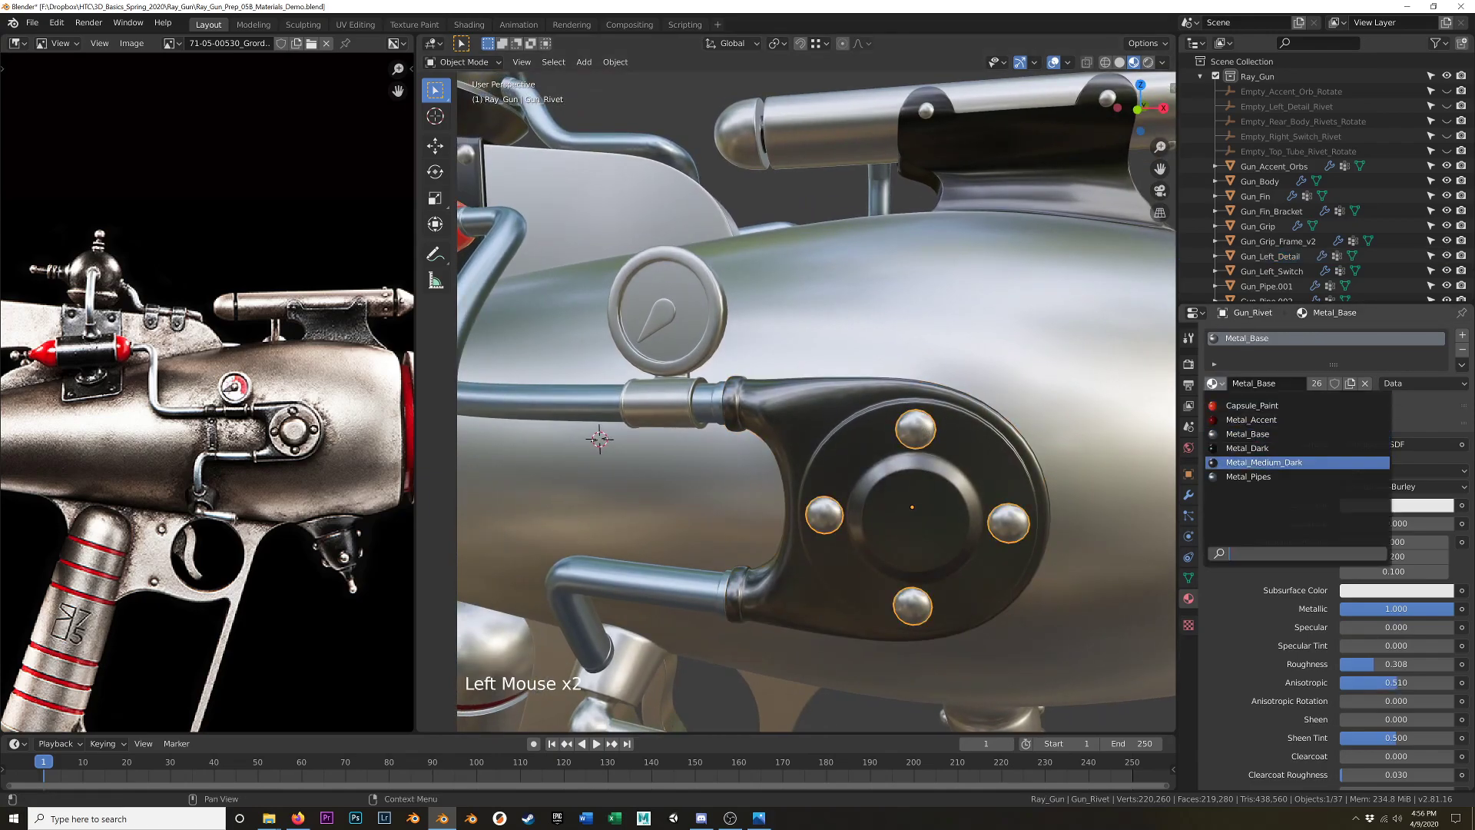
{"action": "left_click", "coordinate": [1263, 461]}
Open the Gun_Left_Detail mesh for editing and select the ring of faces around the centre of its round disc.
{"action": "left_click", "coordinate": [937, 460]}
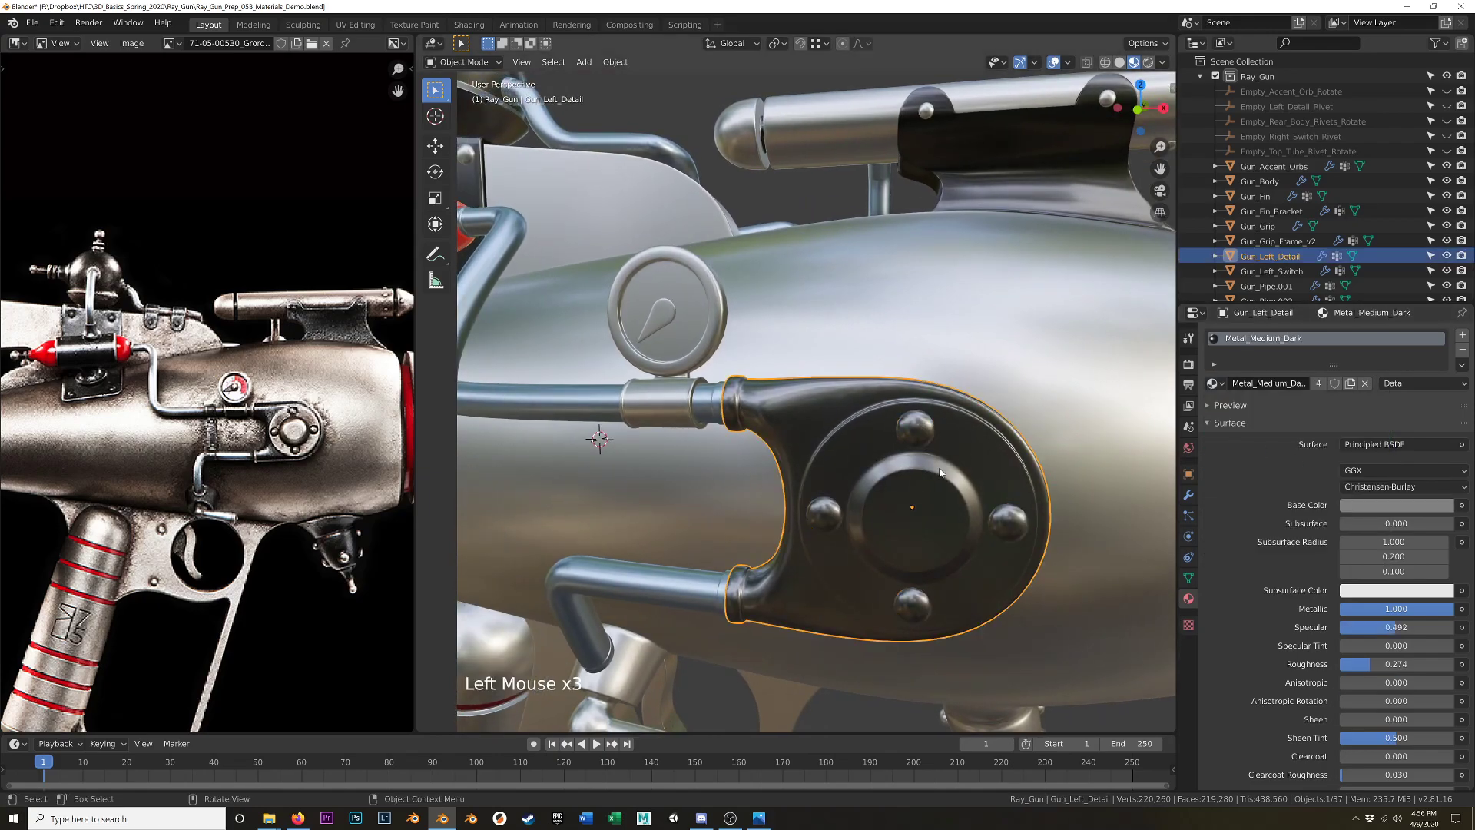
{"action": "key", "text": "Tab"}
{"action": "middle_click_drag", "start_coordinate": [979, 459], "coordinate": [401, 421]}
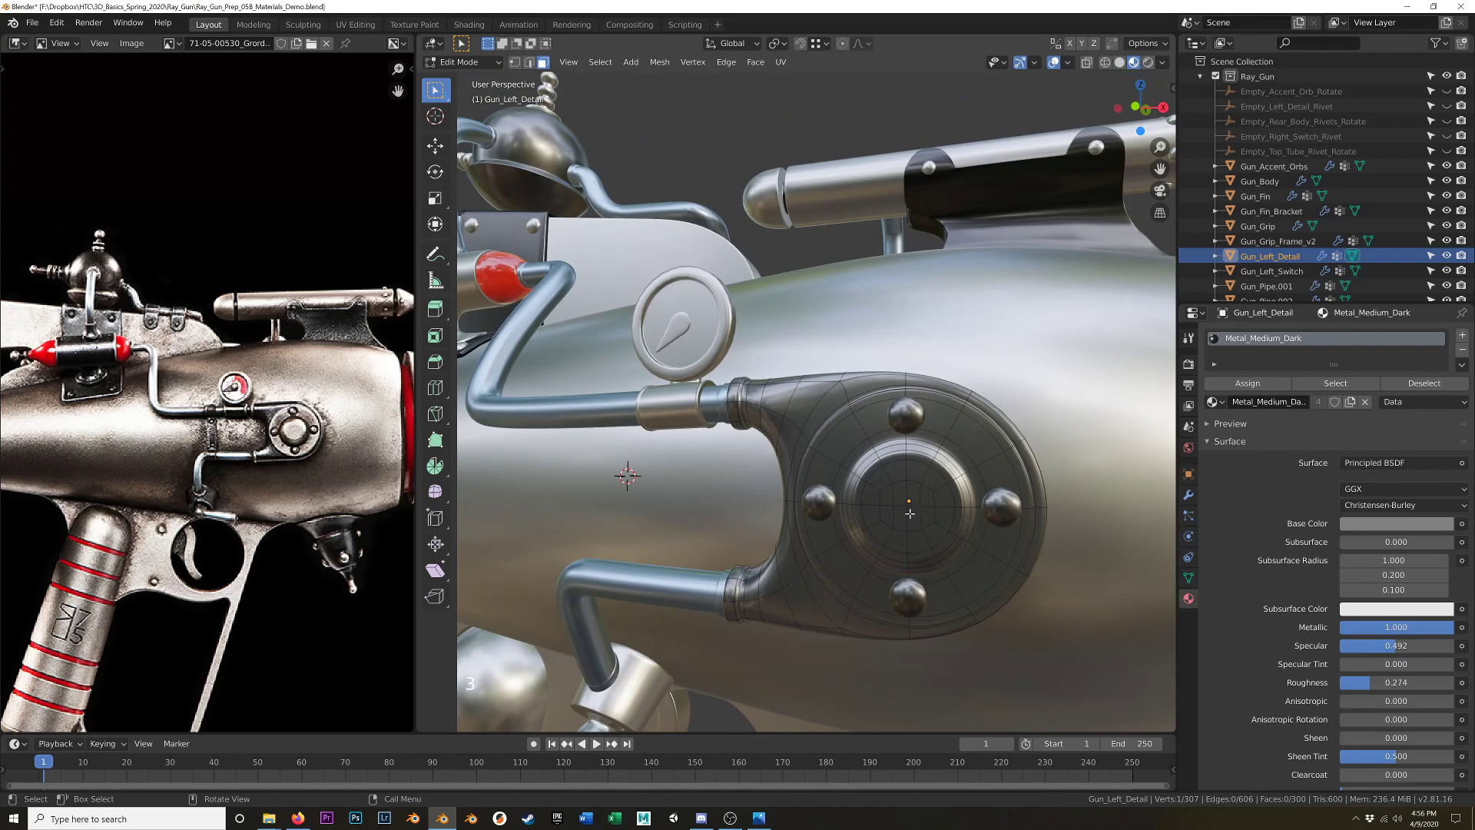
{"action": "scroll", "coordinate": [908, 516], "scroll_direction": "up", "scroll_amount": 2}
{"action": "scroll", "coordinate": [917, 507], "scroll_direction": "down", "scroll_amount": 1}
{"action": "left_click", "coordinate": [935, 479], "text": "alt"}
{"action": "middle_click_drag", "start_coordinate": [935, 480], "coordinate": [859, 485]}
{"action": "scroll", "coordinate": [859, 486], "scroll_direction": "down", "scroll_amount": 1}
{"action": "scroll", "coordinate": [859, 486], "scroll_direction": "up", "scroll_amount": 1}
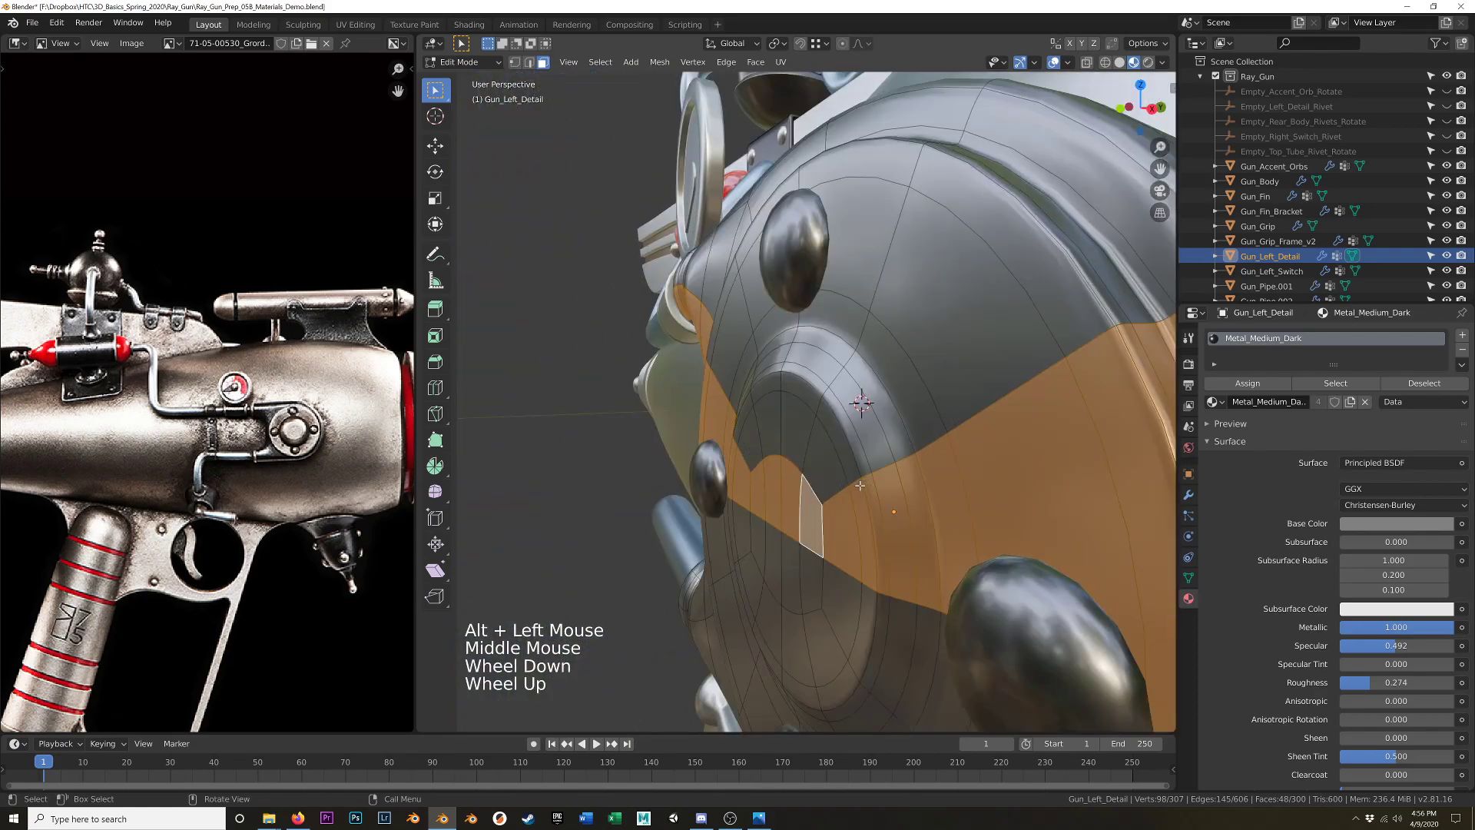
{"action": "left_click", "coordinate": [809, 446], "text": "alt"}
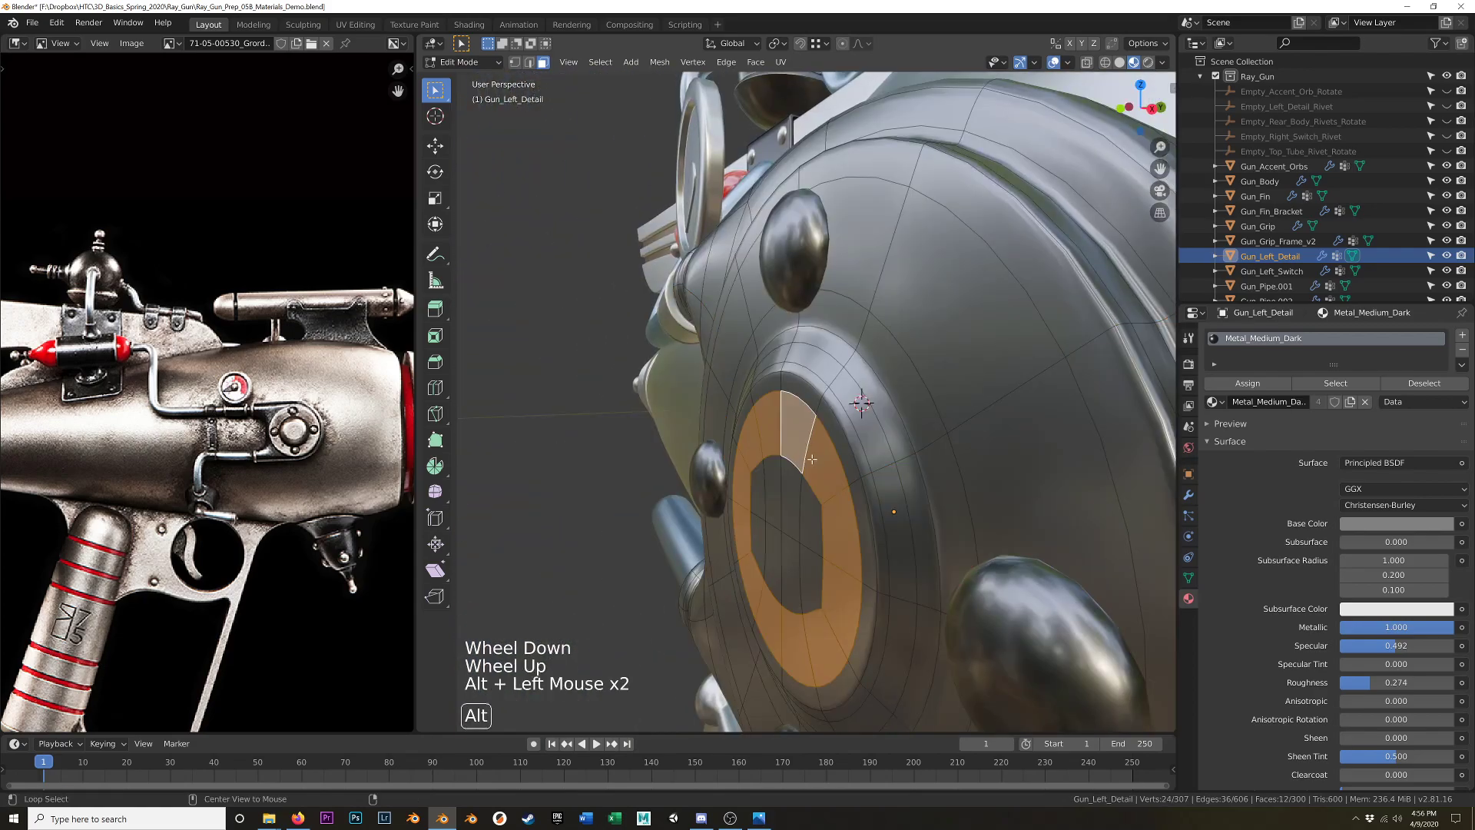
Expand the face selection to the whole raised disc of Gun_Left_Detail and assign Metal_Base to it in a new material slot.
{"action": "middle_click_drag", "start_coordinate": [813, 452], "coordinate": [827, 466]}
{"action": "key", "text": "ctrl+KP_Add"}
{"action": "key", "text": "ctrl+KP_Add"}
{"action": "key", "text": "ctrl+KP_Add"}
{"action": "key", "text": "ctrl+KP_Add"}
{"action": "key", "text": "ctrl+KP_Add"}
{"action": "key", "text": "ctrl+KP_Add"}
{"action": "key", "text": "ctrl+KP_Add"}
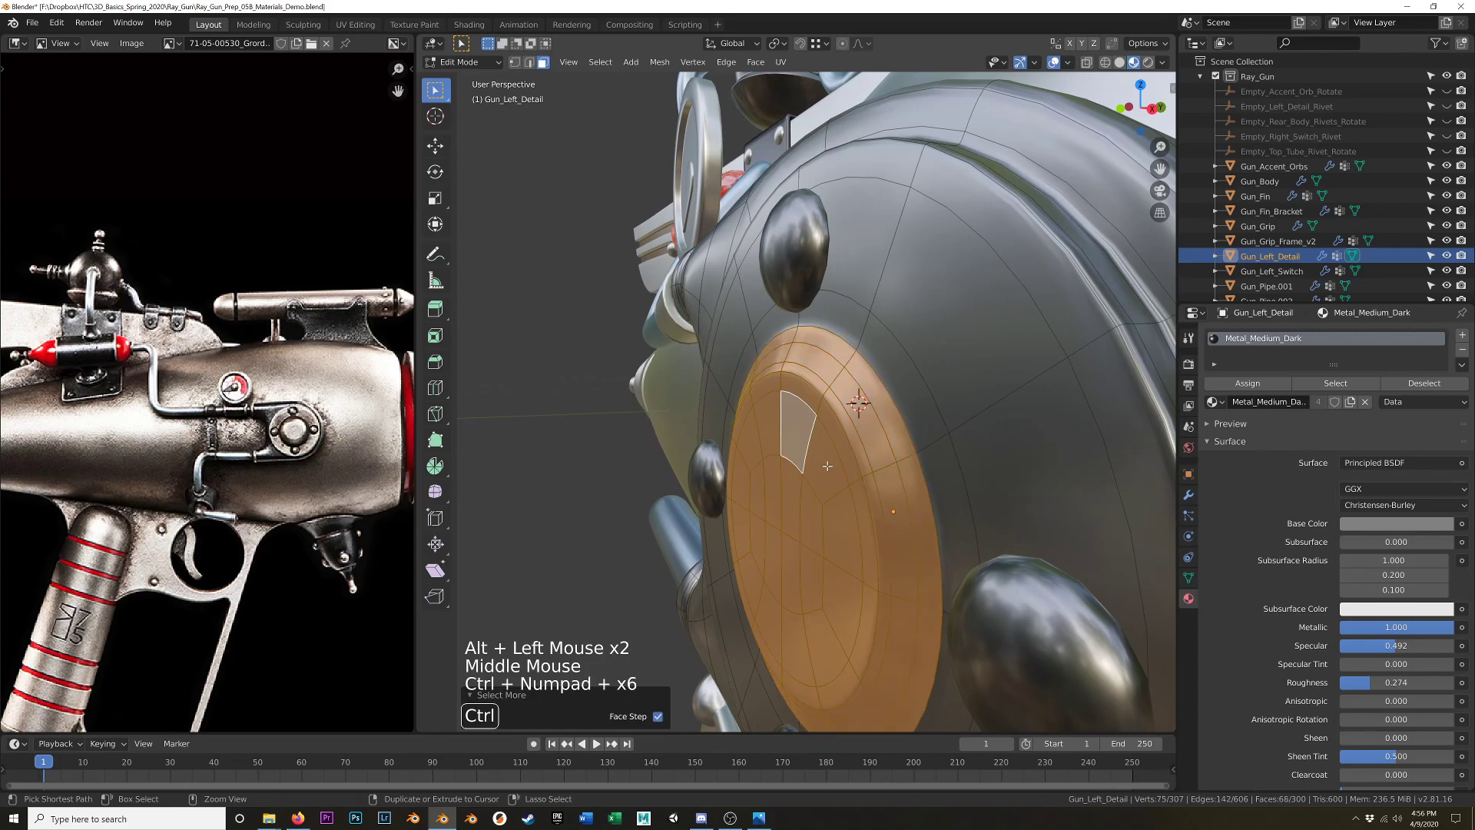
{"action": "key", "text": "ctrl+KP_Add"}
{"action": "key", "text": "ctrl+KP_Add"}
{"action": "key", "text": "ctrl+KP_Add"}
{"action": "key", "text": "ctrl+KP_Add"}
{"action": "key", "text": "ctrl+KP_Add"}
{"action": "key", "text": "ctrl+KP_Add"}
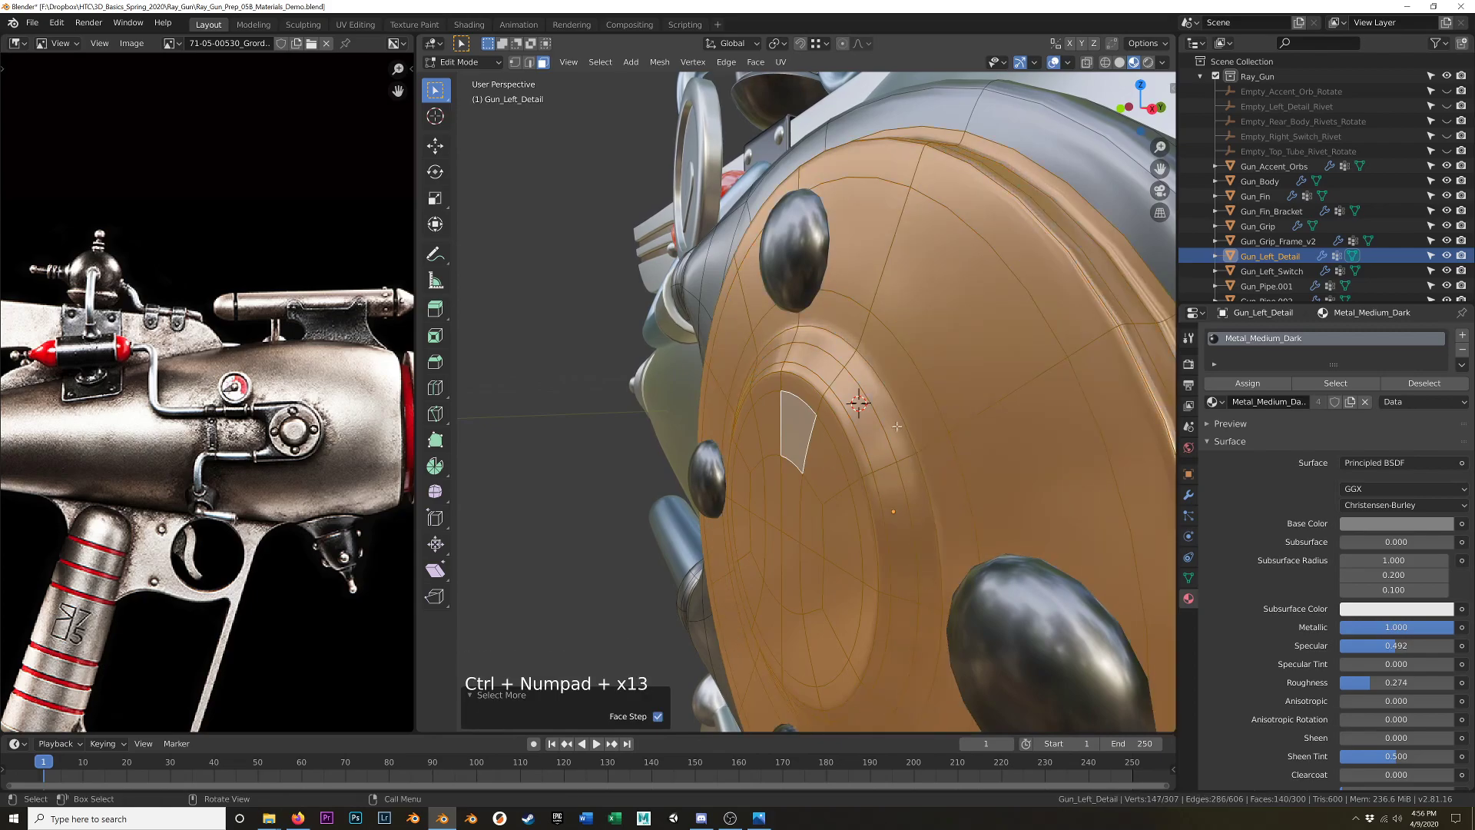
{"action": "middle_click_drag", "start_coordinate": [1020, 421], "coordinate": [997, 416], "text": "shift"}
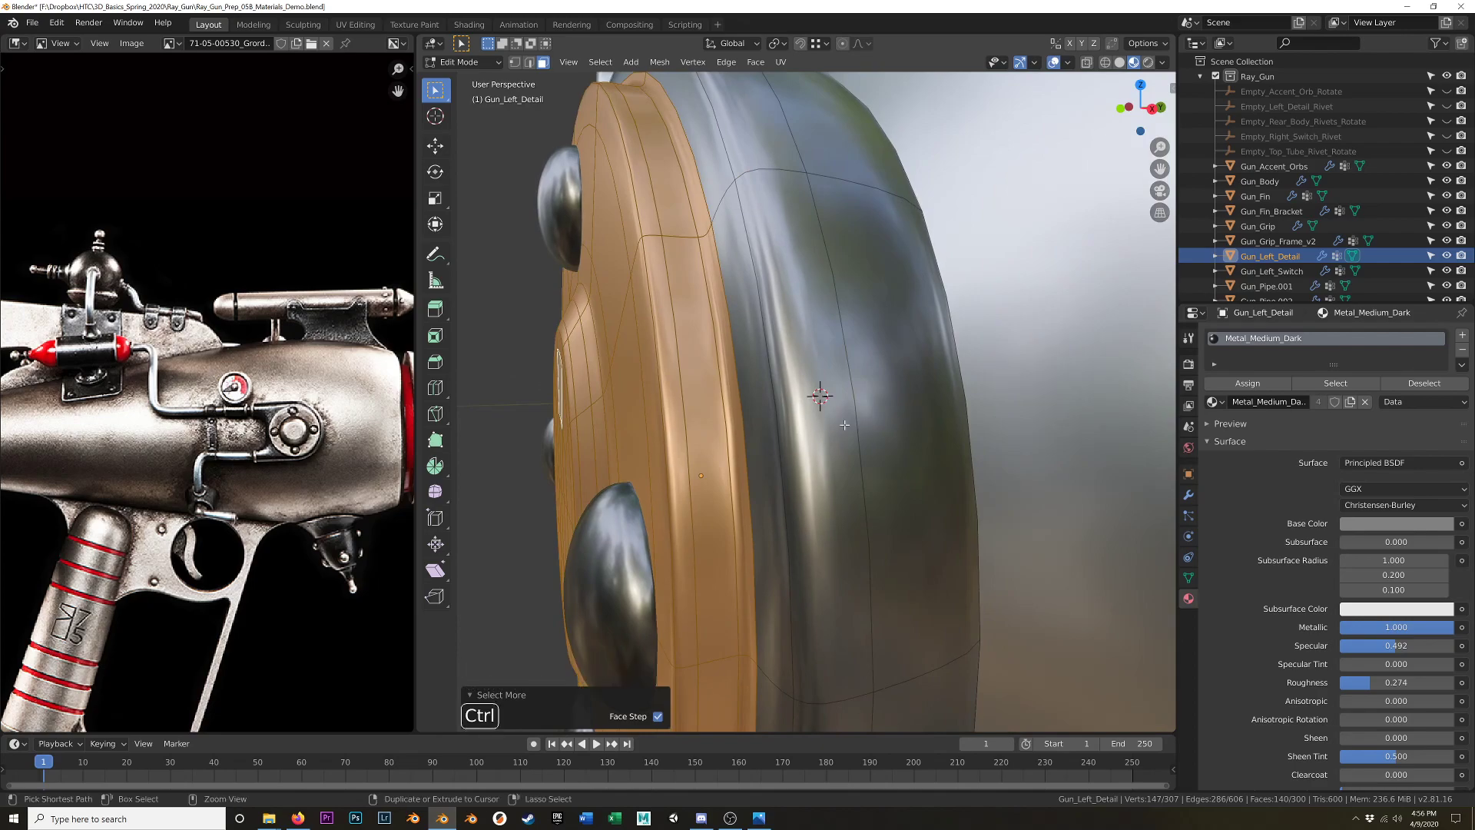
{"action": "key", "text": "ctrl+KP_Subtract"}
{"action": "middle_click_drag", "start_coordinate": [844, 424], "coordinate": [755, 395]}
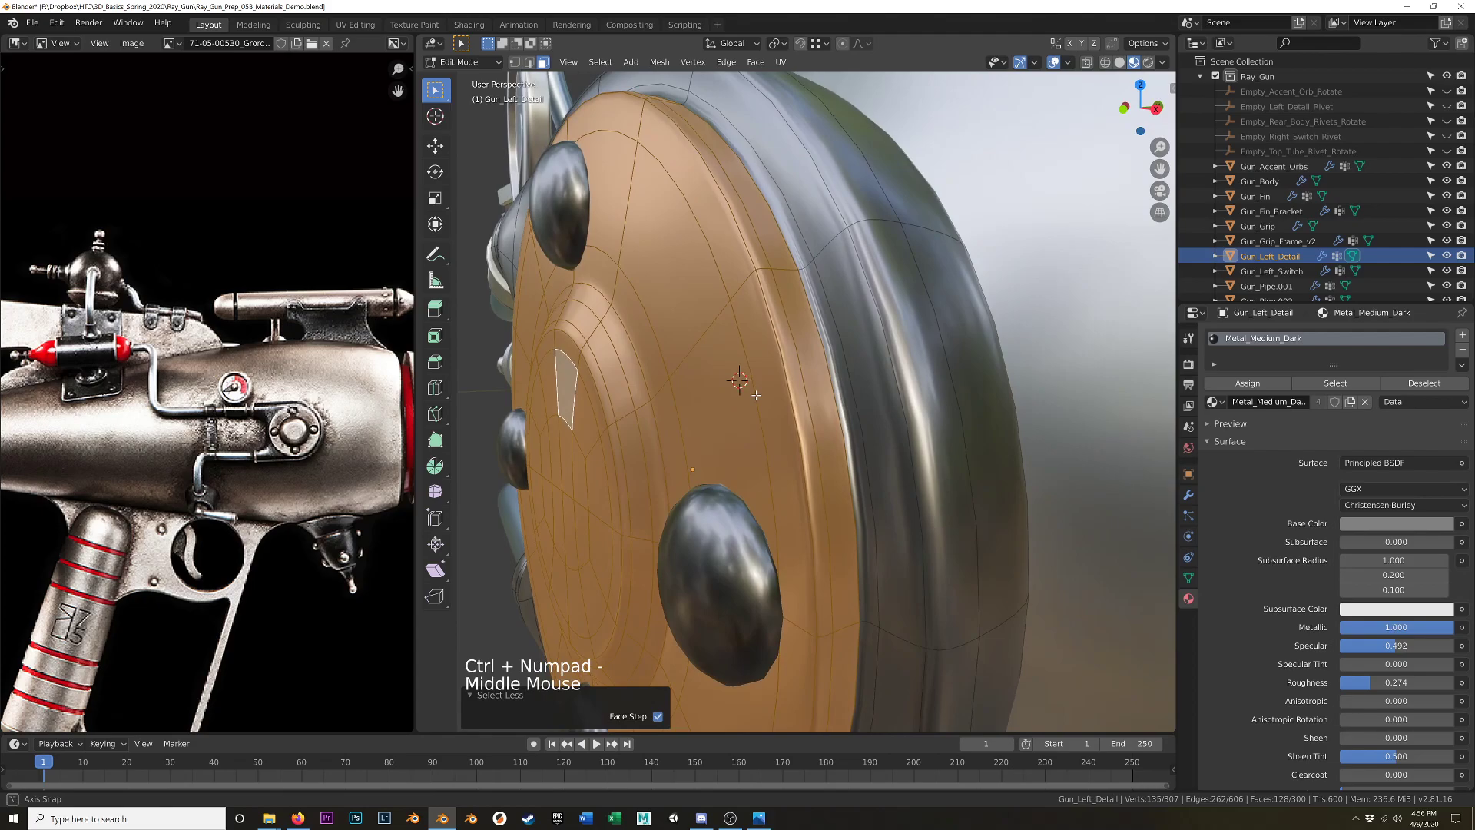
{"action": "left_click", "coordinate": [1462, 335]}
{"action": "left_click_drag", "start_coordinate": [1213, 436], "coordinate": [1288, 492]}
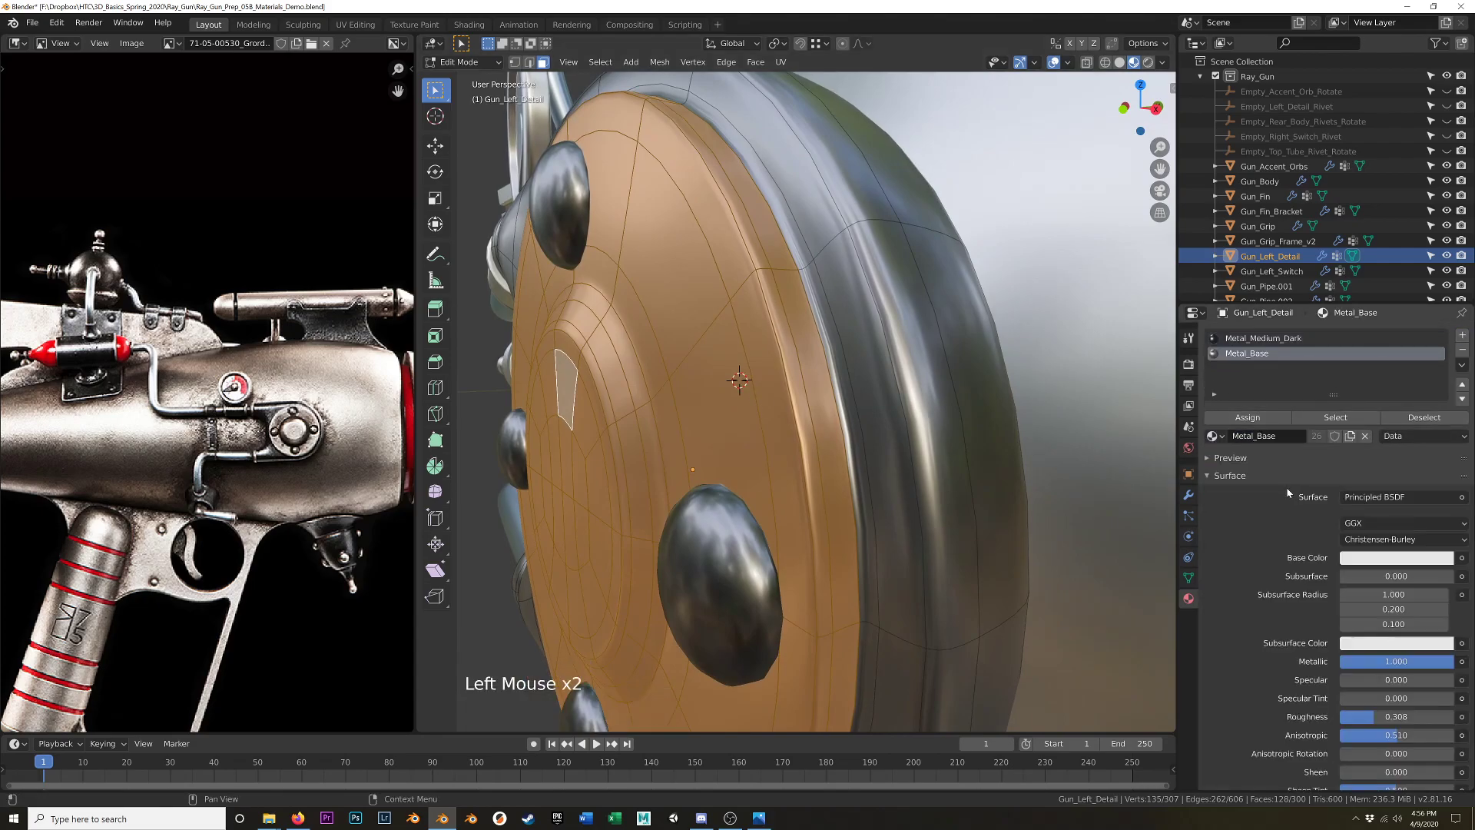
{"action": "left_click", "coordinate": [1245, 417]}
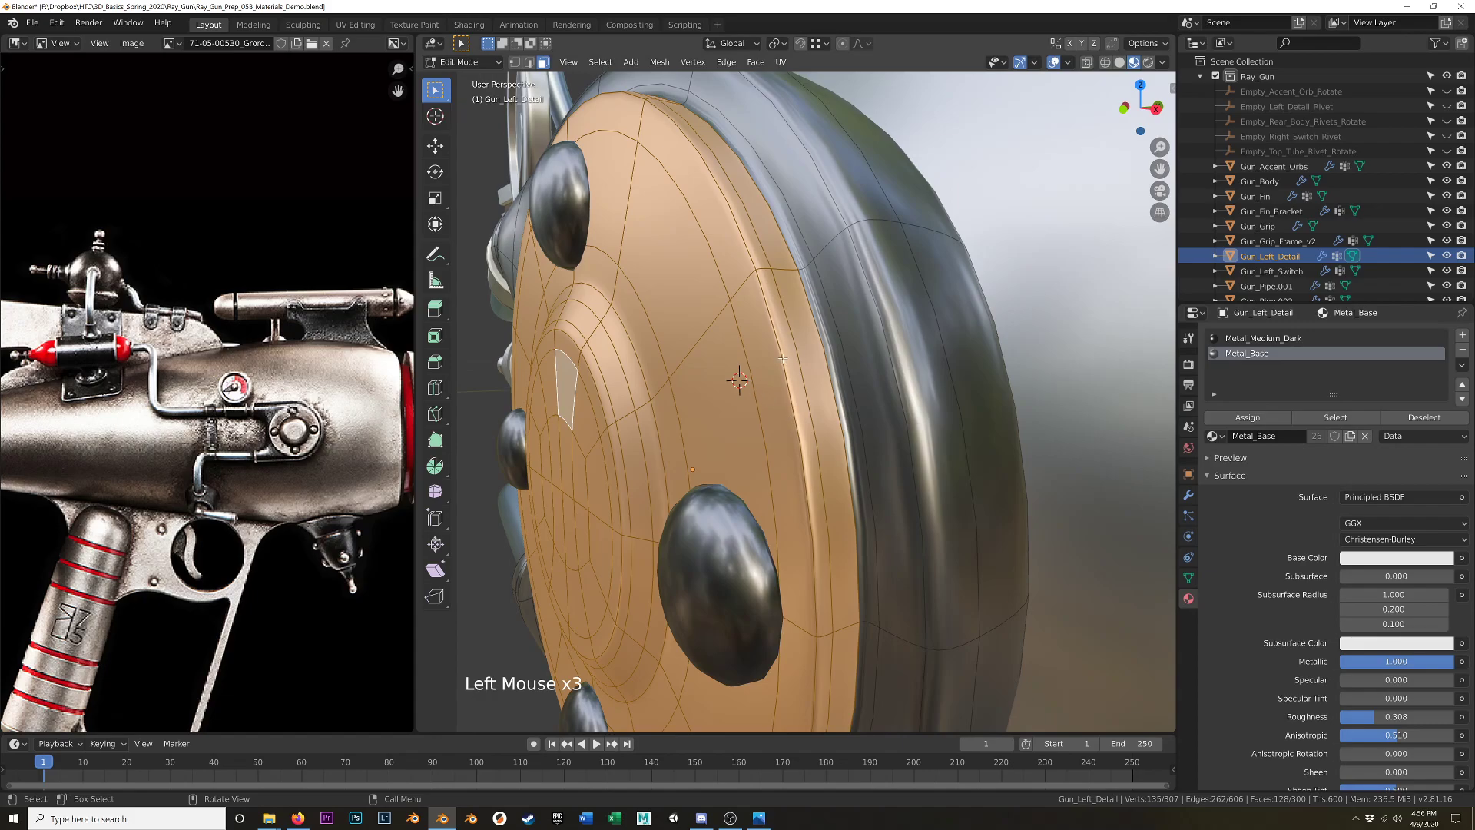
{"action": "key", "text": "Tab"}
Replace the material of Gun_Pipe.007, the collar below the round gauge, with Metal_Medium_Dark.
{"action": "middle_click_drag", "start_coordinate": [791, 356], "coordinate": [937, 362]}
{"action": "scroll", "coordinate": [883, 353], "scroll_direction": "down", "scroll_amount": 2}
{"action": "left_click", "coordinate": [901, 350]}
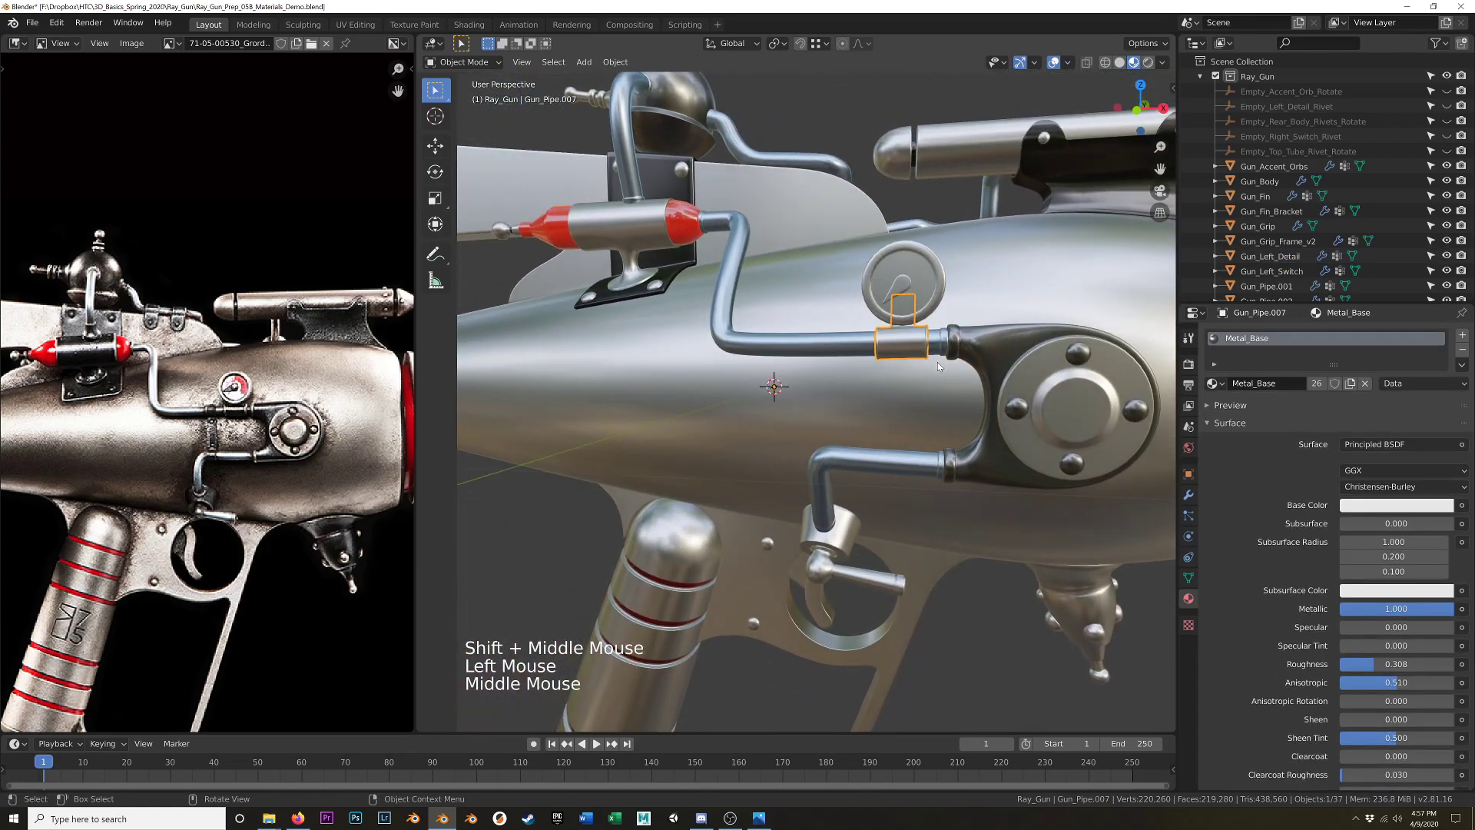
{"action": "left_click", "coordinate": [1211, 384]}
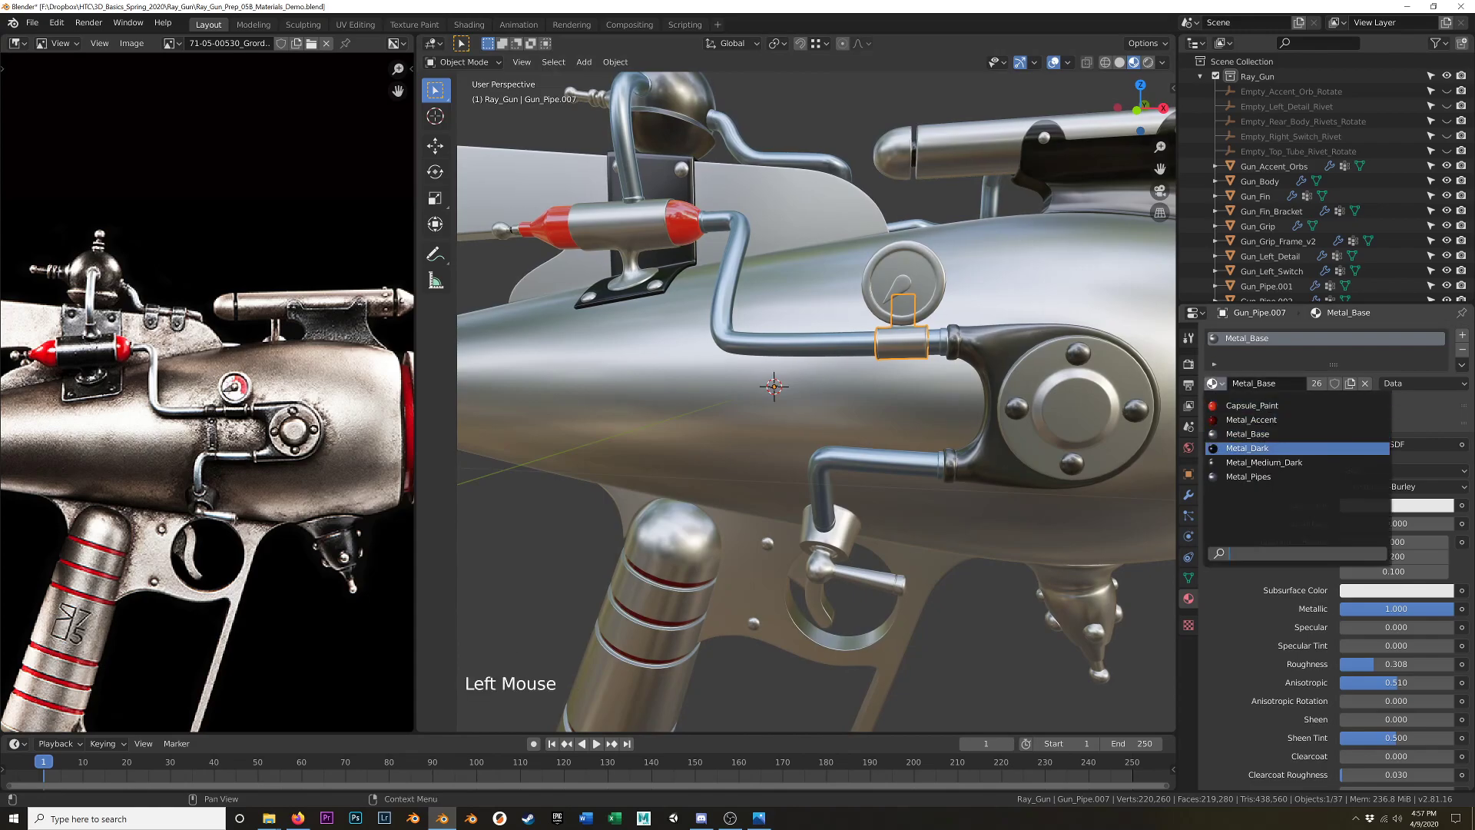
{"action": "left_click", "coordinate": [1260, 461]}
Isolate Gun_Right_Switch in local view and open its mesh for editing.
{"action": "middle_click_drag", "start_coordinate": [931, 366], "coordinate": [938, 330], "text": "ctrl"}
{"action": "scroll", "coordinate": [1057, 254], "scroll_direction": "down", "scroll_amount": 3}
{"action": "middle_click_drag", "start_coordinate": [1057, 253], "coordinate": [1054, 336], "text": "shift"}
{"action": "middle_click_drag", "start_coordinate": [944, 388], "coordinate": [775, 308], "text": "shift"}
{"action": "left_click", "coordinate": [957, 291]}
{"action": "middle_click_drag", "start_coordinate": [957, 292], "coordinate": [747, 413]}
{"action": "key", "text": "KP_Divide"}
{"action": "key", "text": "Tab"}
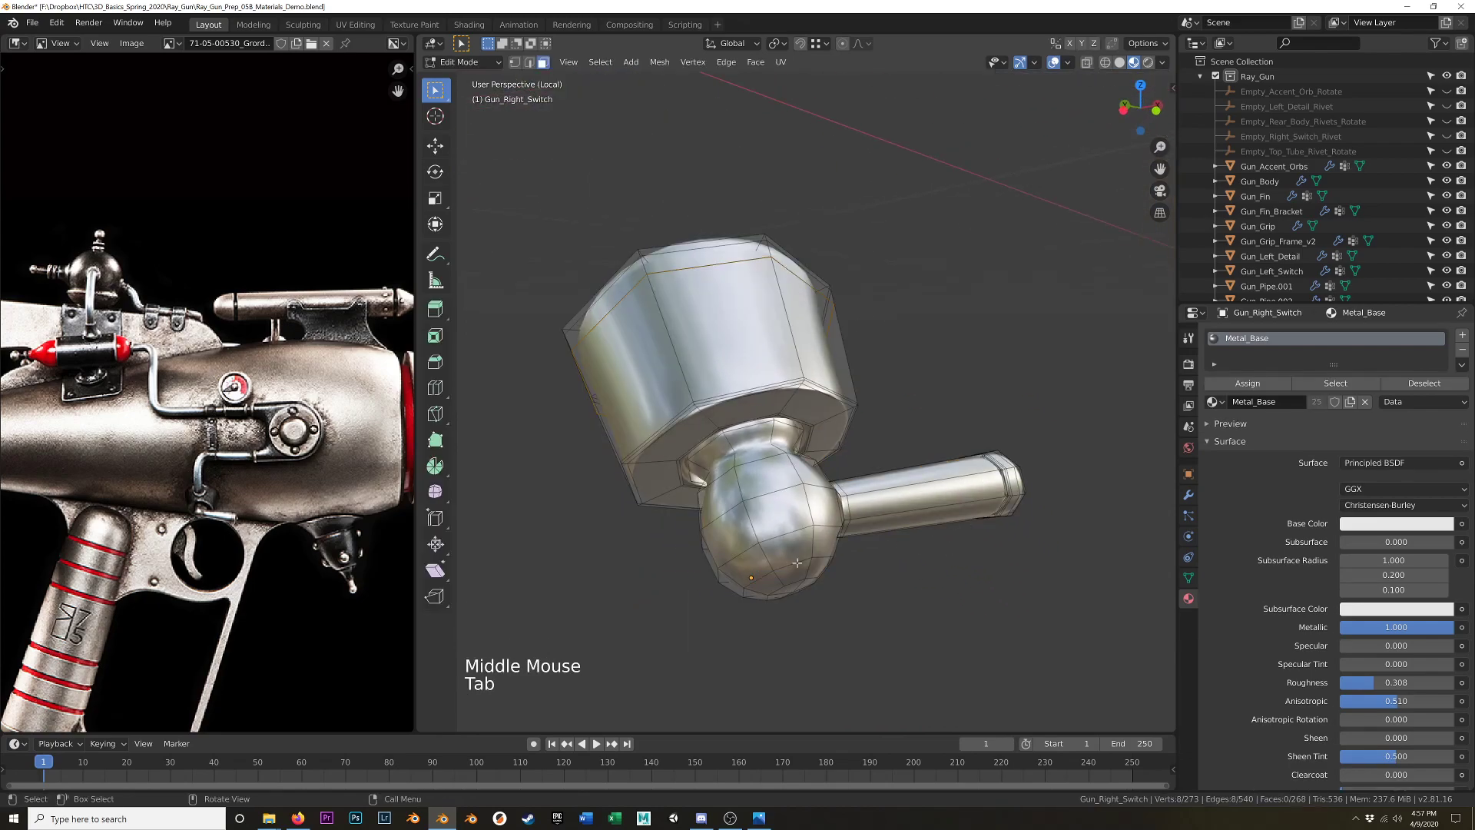
Select the faces of the switch's thick cylindrical base and assign Metal_Medium_Dark to them in a new material slot.
{"action": "left_click", "coordinate": [641, 263], "text": "alt"}
{"action": "key", "text": "ctrl+KP_Add"}
{"action": "key", "text": "ctrl+KP_Add"}
{"action": "key", "text": "ctrl+KP_Add"}
{"action": "key", "text": "ctrl+KP_Add"}
{"action": "key", "text": "ctrl+KP_Add"}
{"action": "key", "text": "ctrl+KP_Add"}
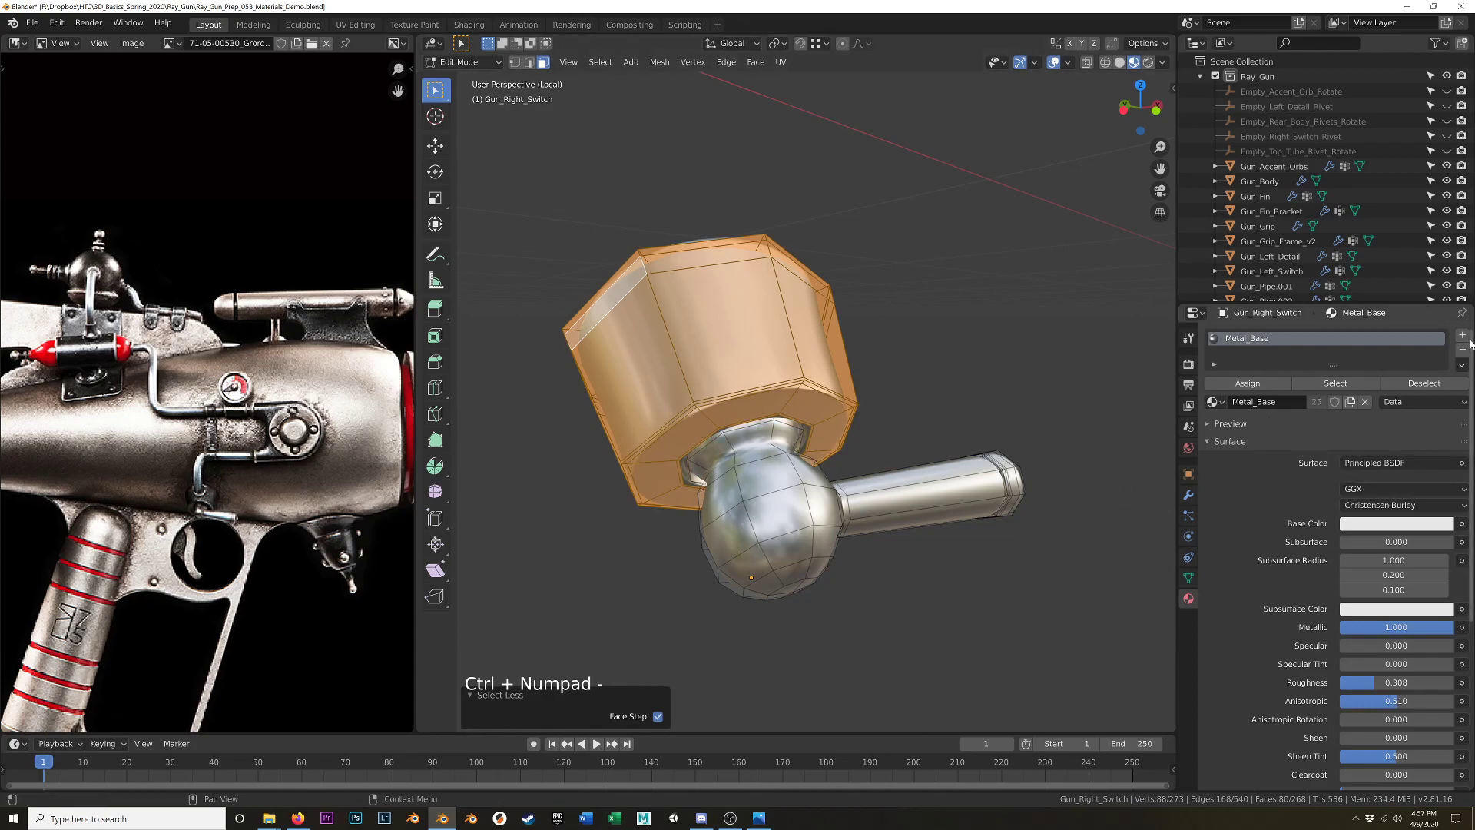
{"action": "left_click", "coordinate": [1464, 336]}
{"action": "left_click_drag", "start_coordinate": [1212, 436], "coordinate": [1268, 516]}
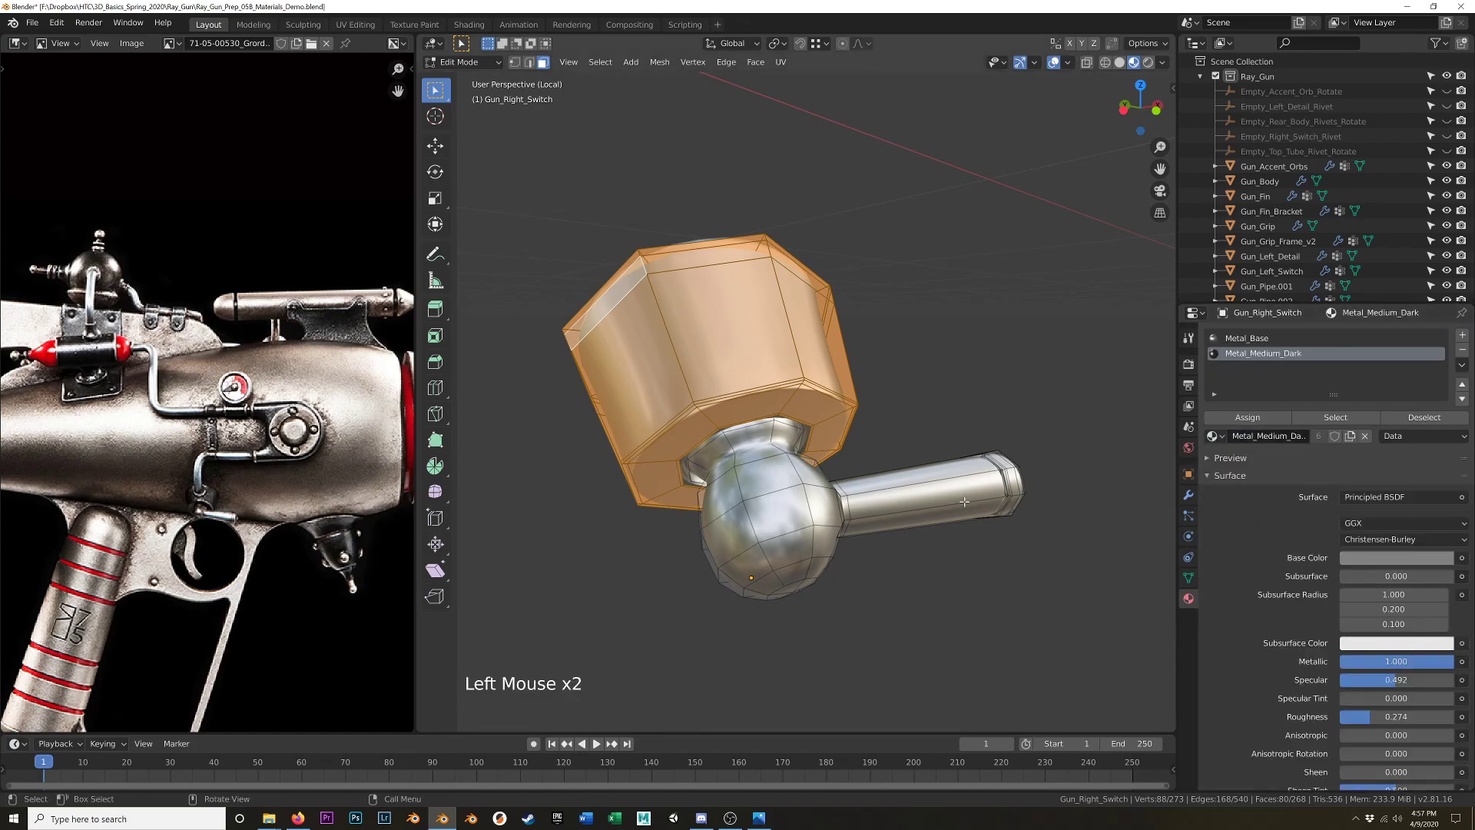
{"action": "left_click", "coordinate": [1229, 419]}
Select the face loops inside the groove near the switch handle's tip and assign Metal_Dark in a third material slot.
{"action": "middle_click_drag", "start_coordinate": [960, 422], "coordinate": [938, 314]}
{"action": "middle_click", "coordinate": [951, 487], "text": "alt"}
{"action": "left_click", "coordinate": [885, 230], "text": "alt"}
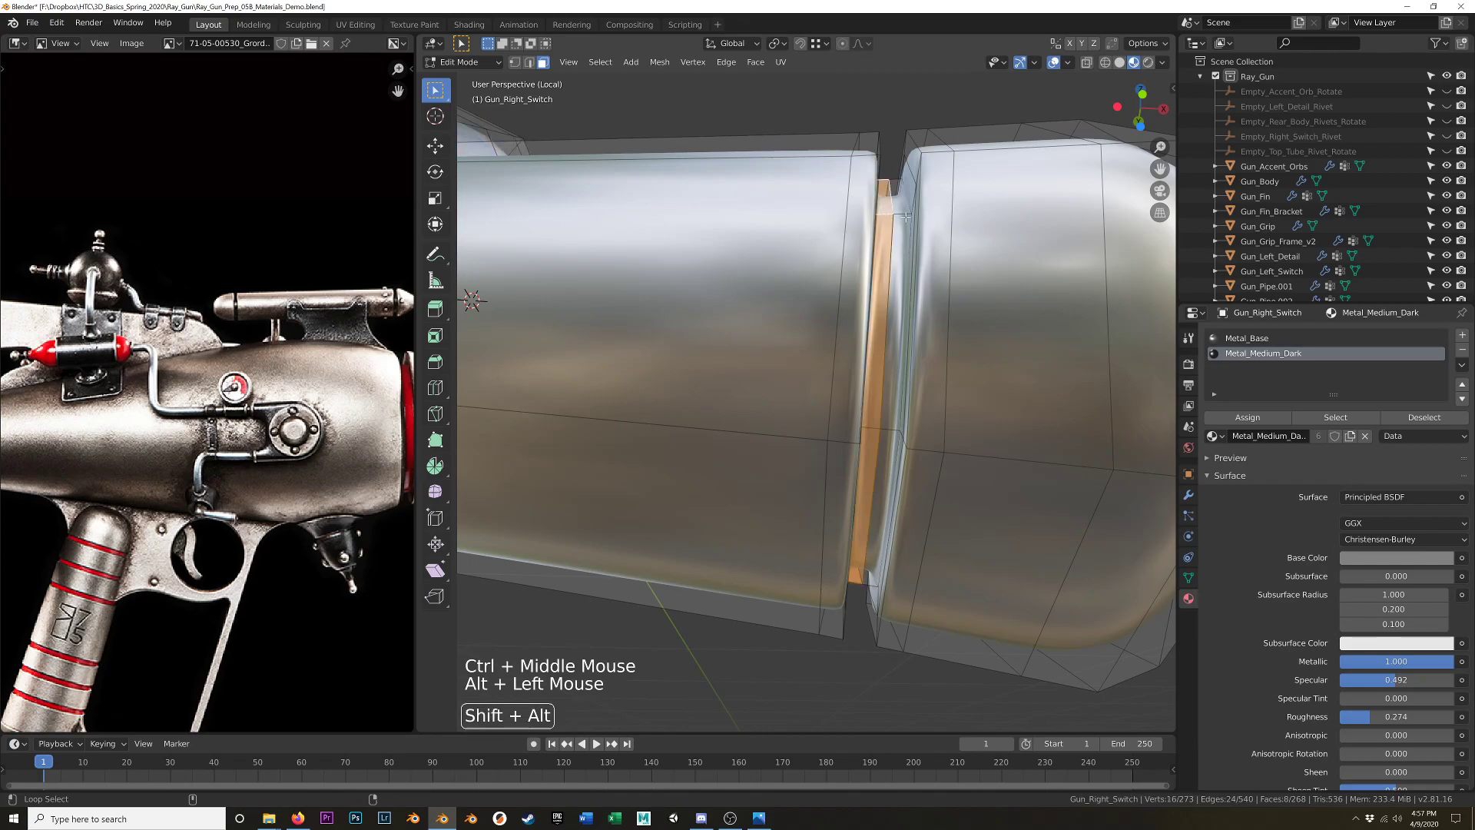
{"action": "left_click", "coordinate": [895, 198], "text": "alt+shift"}
{"action": "left_click", "coordinate": [1462, 335]}
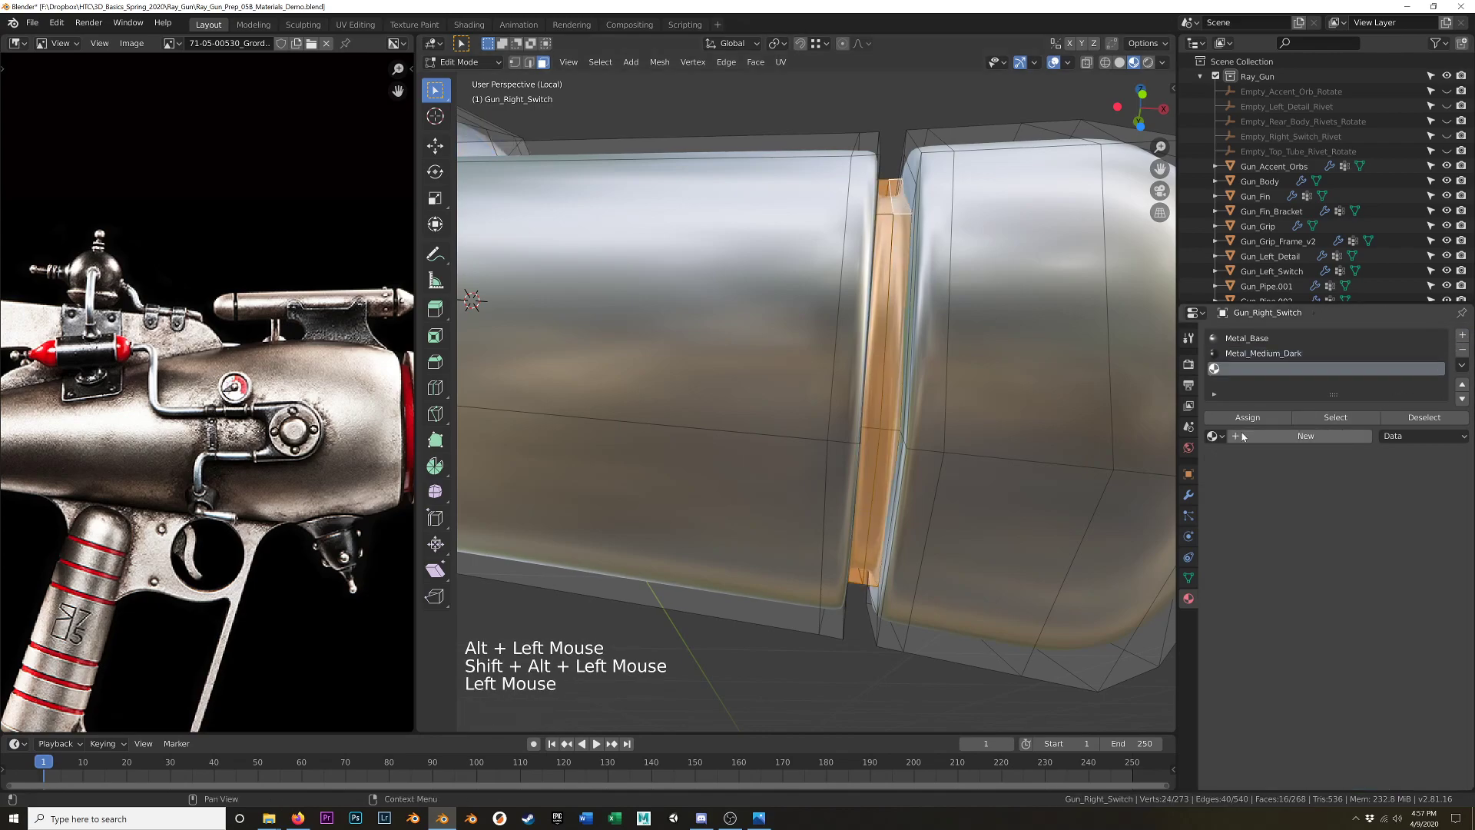
{"action": "left_click", "coordinate": [1214, 435]}
{"action": "left_click", "coordinate": [1246, 500]}
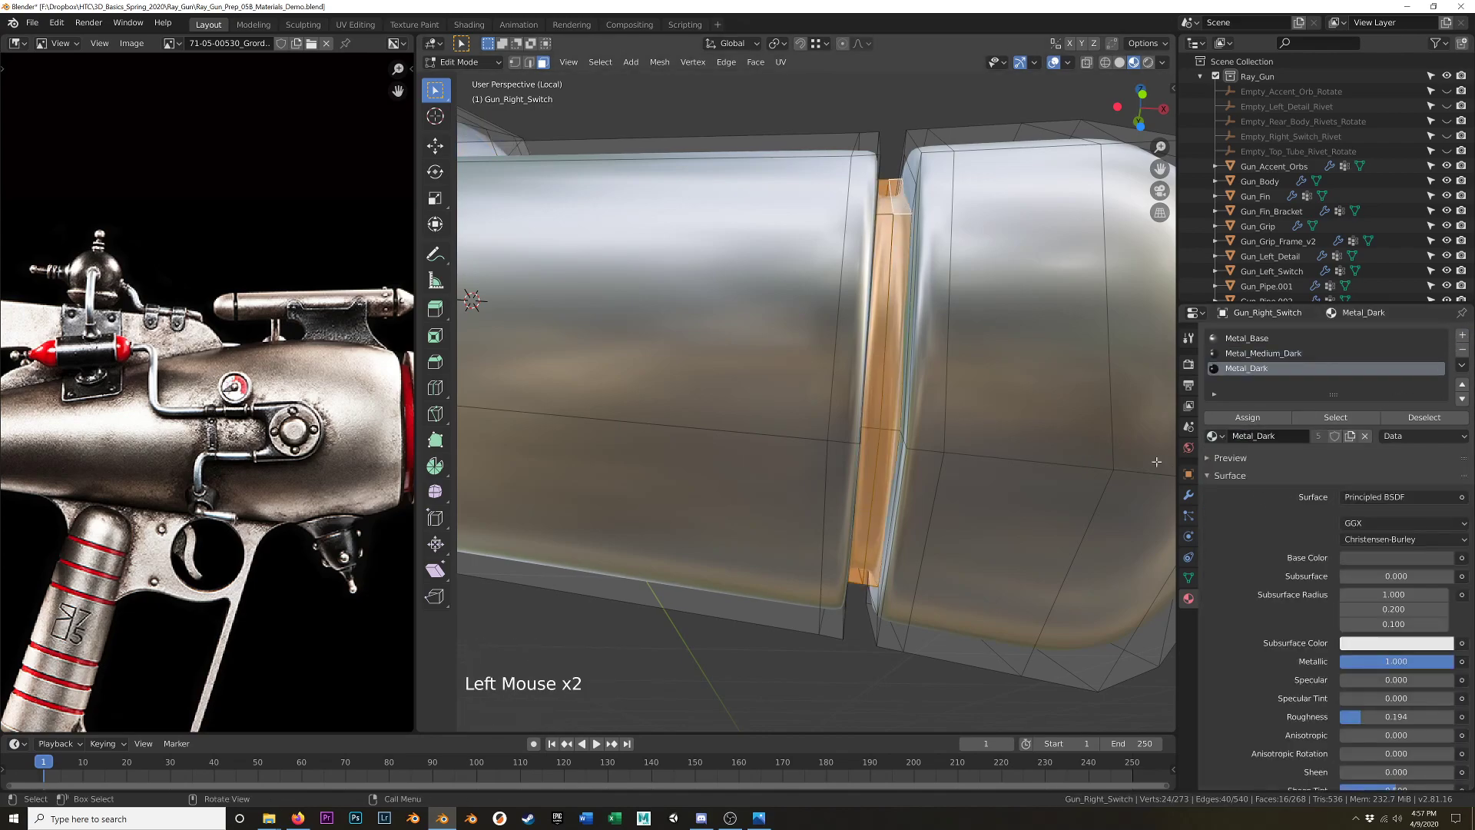
{"action": "key", "text": "Tab"}
Examine the groove on the switch handle up close and leave local view to show the whole gun.
{"action": "scroll", "coordinate": [872, 477], "scroll_direction": "down", "scroll_amount": 5}
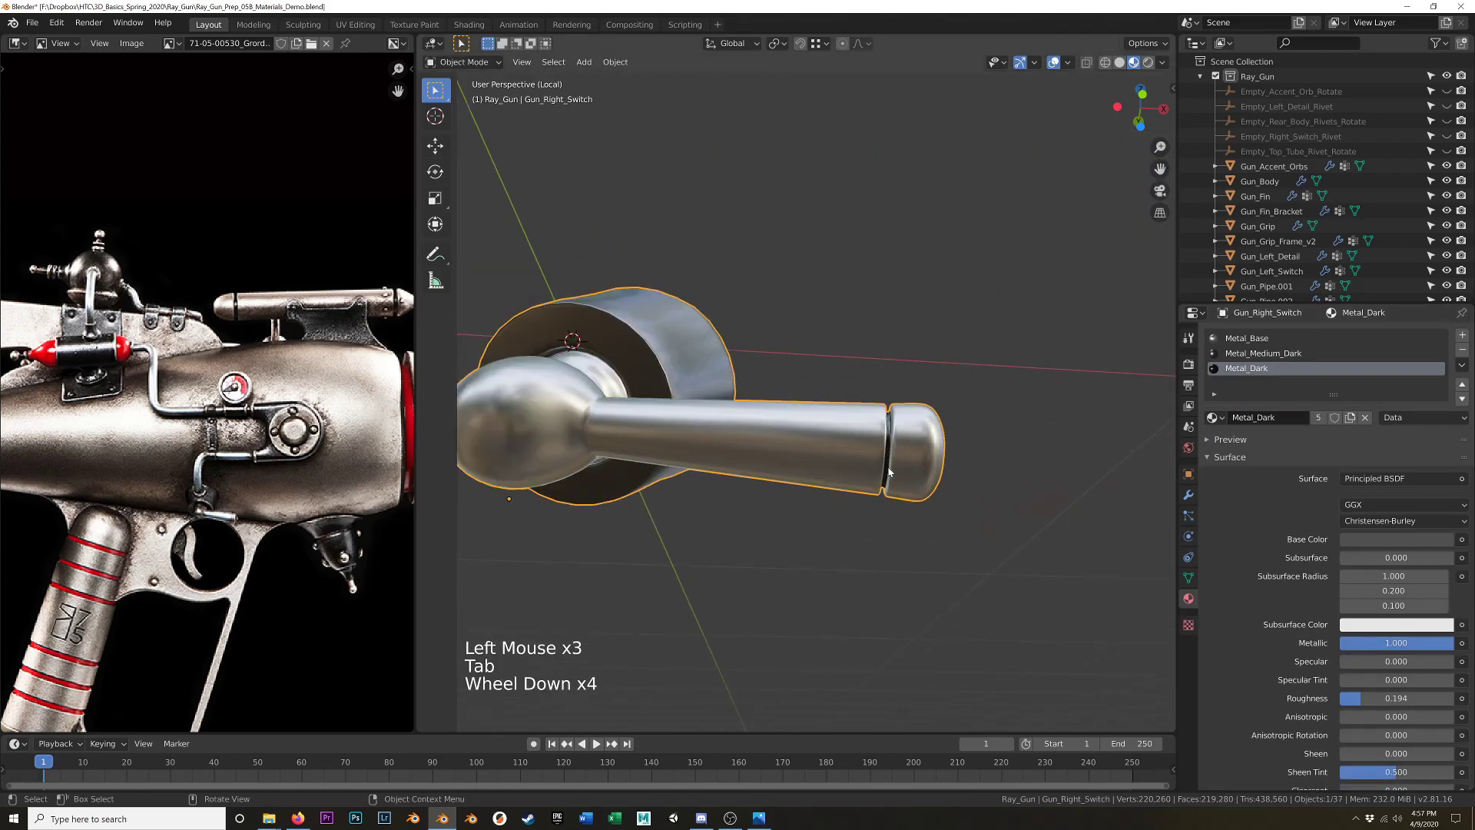
{"action": "mouse_move", "coordinate": [871, 478]}
{"action": "middle_mouse_down"}
{"action": "mouse_move", "coordinate": [891, 386]}
{"action": "mouse_move", "coordinate": [929, 444]}
{"action": "mouse_move", "coordinate": [909, 452]}
{"action": "mouse_move", "coordinate": [914, 382]}
{"action": "mouse_move", "coordinate": [885, 390]}
{"action": "mouse_move", "coordinate": [849, 487]}
{"action": "middle_mouse_up"}
{"action": "key", "text": "Tab"}
{"action": "scroll", "coordinate": [906, 415], "scroll_direction": "up", "scroll_amount": 5}
{"action": "scroll", "coordinate": [911, 454], "scroll_direction": "down", "scroll_amount": 1}
{"action": "key", "text": "Tab"}
{"action": "scroll", "coordinate": [889, 409], "scroll_direction": "down", "scroll_amount": 10}
{"action": "key", "text": "KP_Divide"}
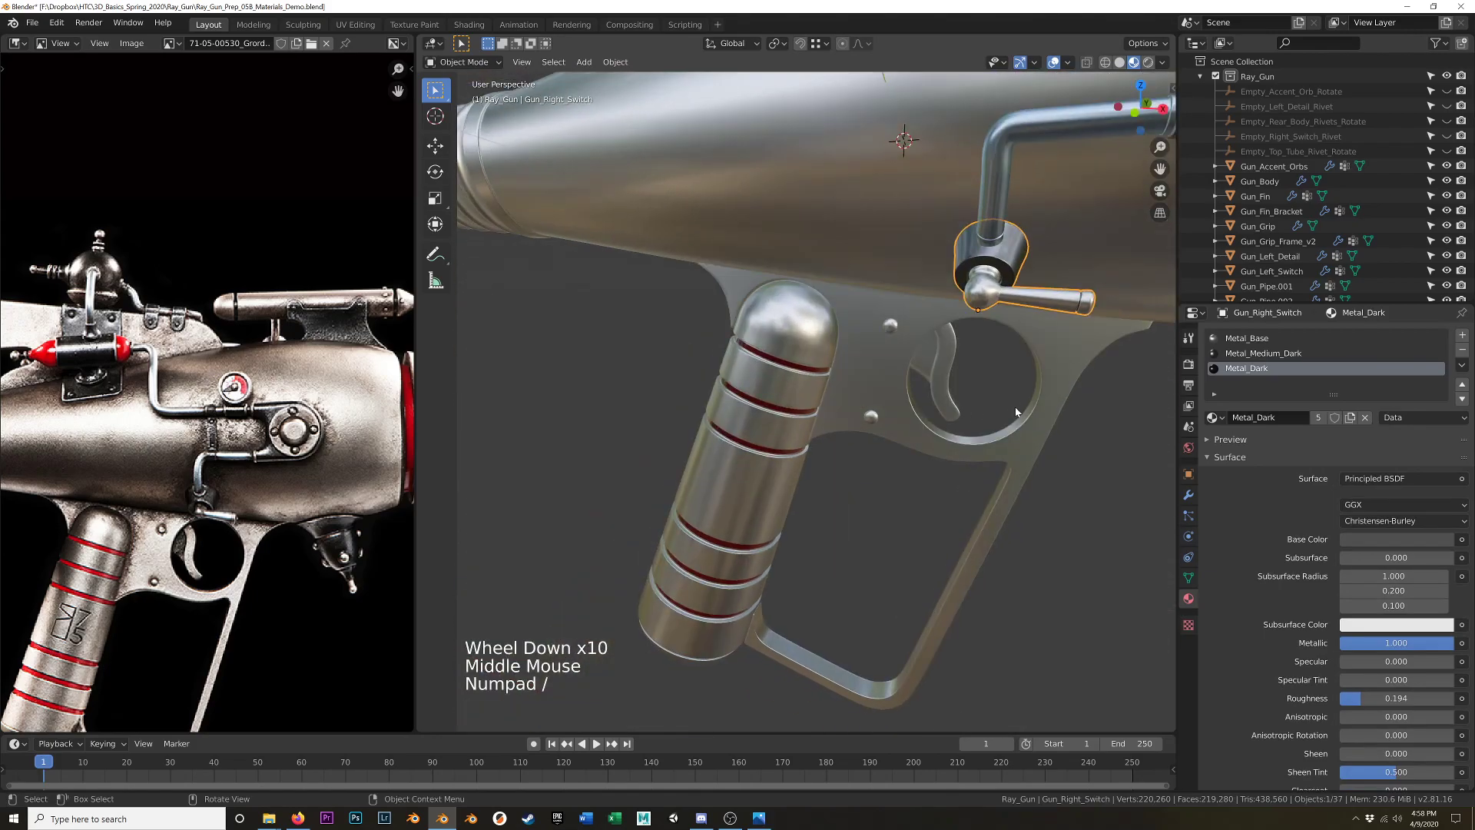
Deselect the switch and isolate Gun_Trigger in local view.
{"action": "middle_click_drag", "start_coordinate": [1012, 413], "coordinate": [869, 383], "text": "shift"}
{"action": "left_click", "coordinate": [1007, 439]}
{"action": "middle_click_drag", "start_coordinate": [999, 449], "coordinate": [916, 381]}
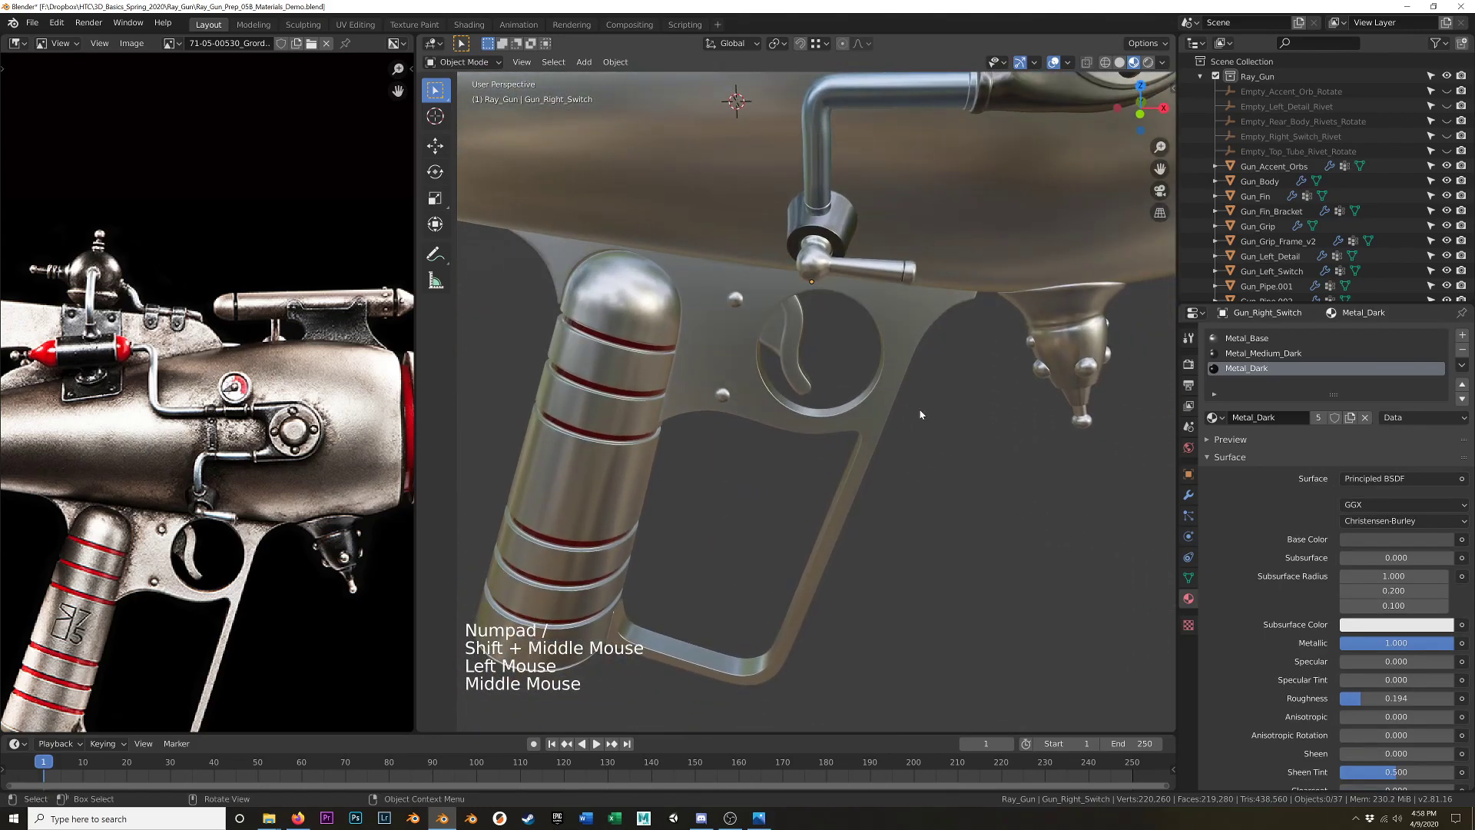
{"action": "scroll", "coordinate": [920, 410], "scroll_direction": "up", "scroll_amount": 2}
{"action": "scroll", "coordinate": [920, 408], "scroll_direction": "down", "scroll_amount": 4}
{"action": "middle_click_drag", "start_coordinate": [951, 471], "coordinate": [875, 410]}
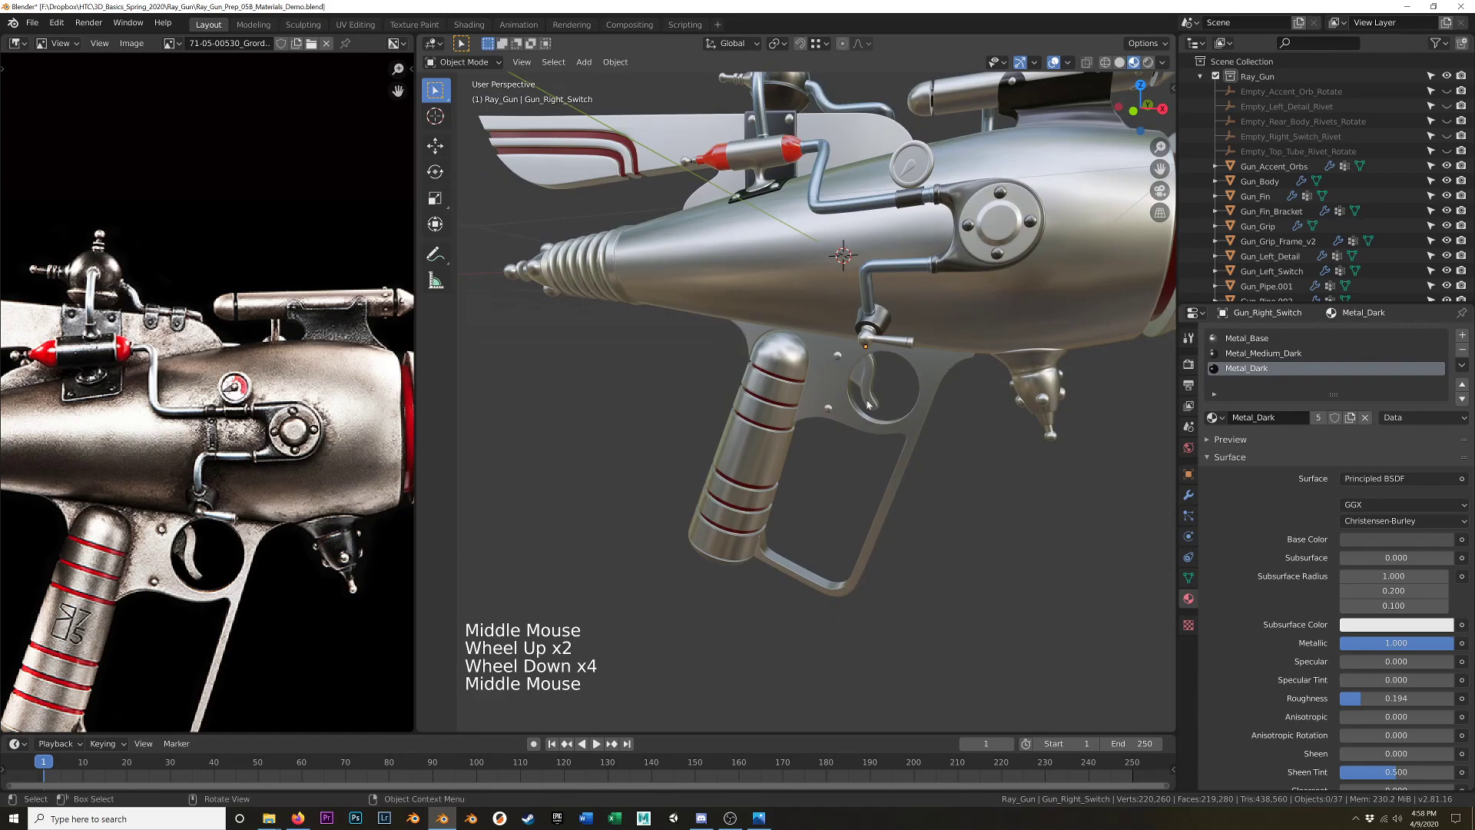
{"action": "left_click", "coordinate": [875, 409]}
{"action": "key", "text": "Tab"}
{"action": "key", "text": "Tab"}
{"action": "scroll", "coordinate": [868, 405], "scroll_direction": "up", "scroll_amount": 2}
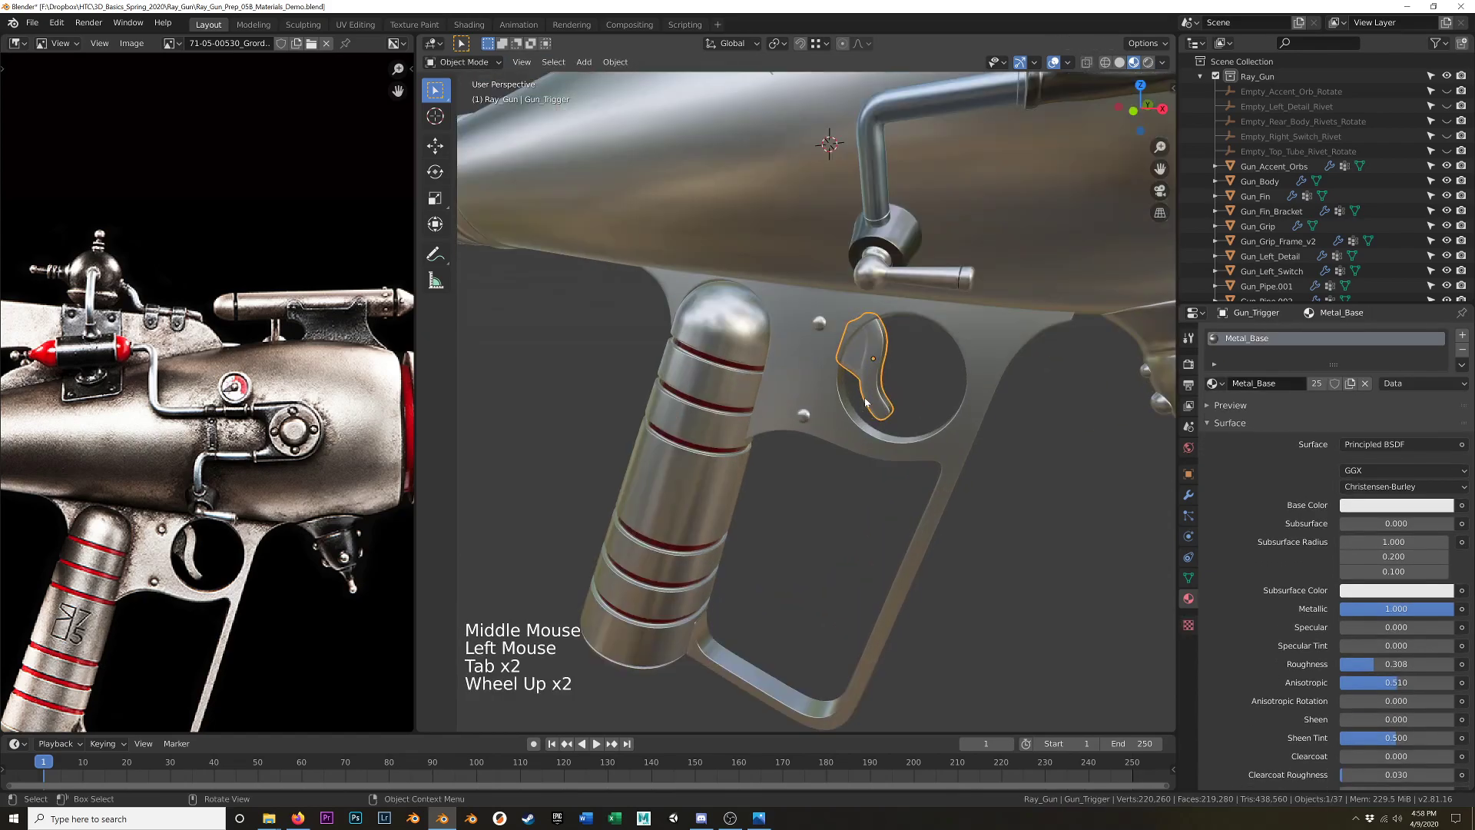
{"action": "scroll", "coordinate": [866, 401], "scroll_direction": "up", "scroll_amount": 2}
{"action": "key", "text": "KP_Divide"}
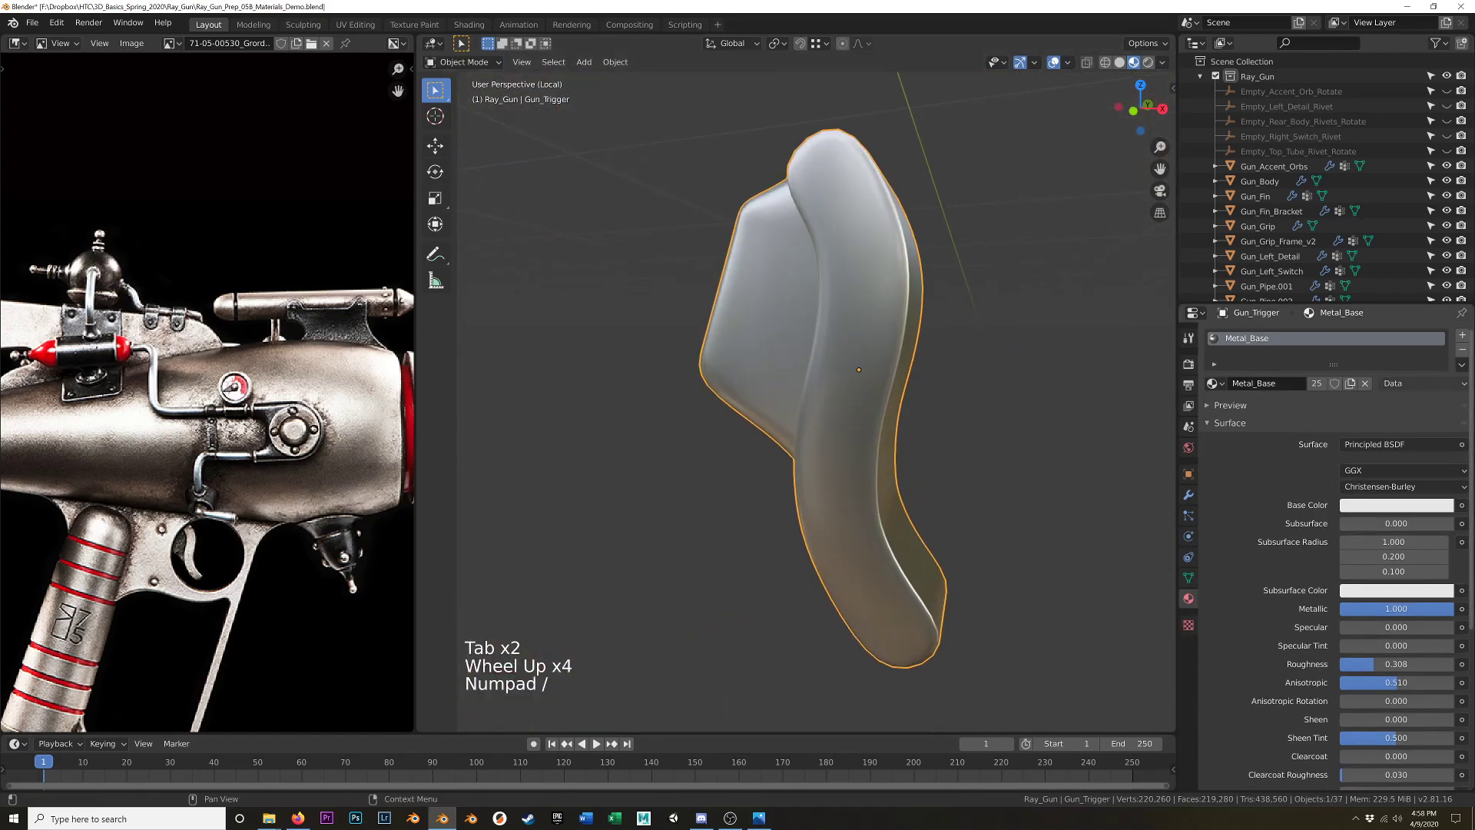
Add a second material slot with Metal_Dark to Gun_Trigger.
{"action": "left_click", "coordinate": [1462, 336]}
{"action": "middle_click_drag", "start_coordinate": [885, 450], "coordinate": [1007, 424]}
{"action": "left_click", "coordinate": [1213, 417]}
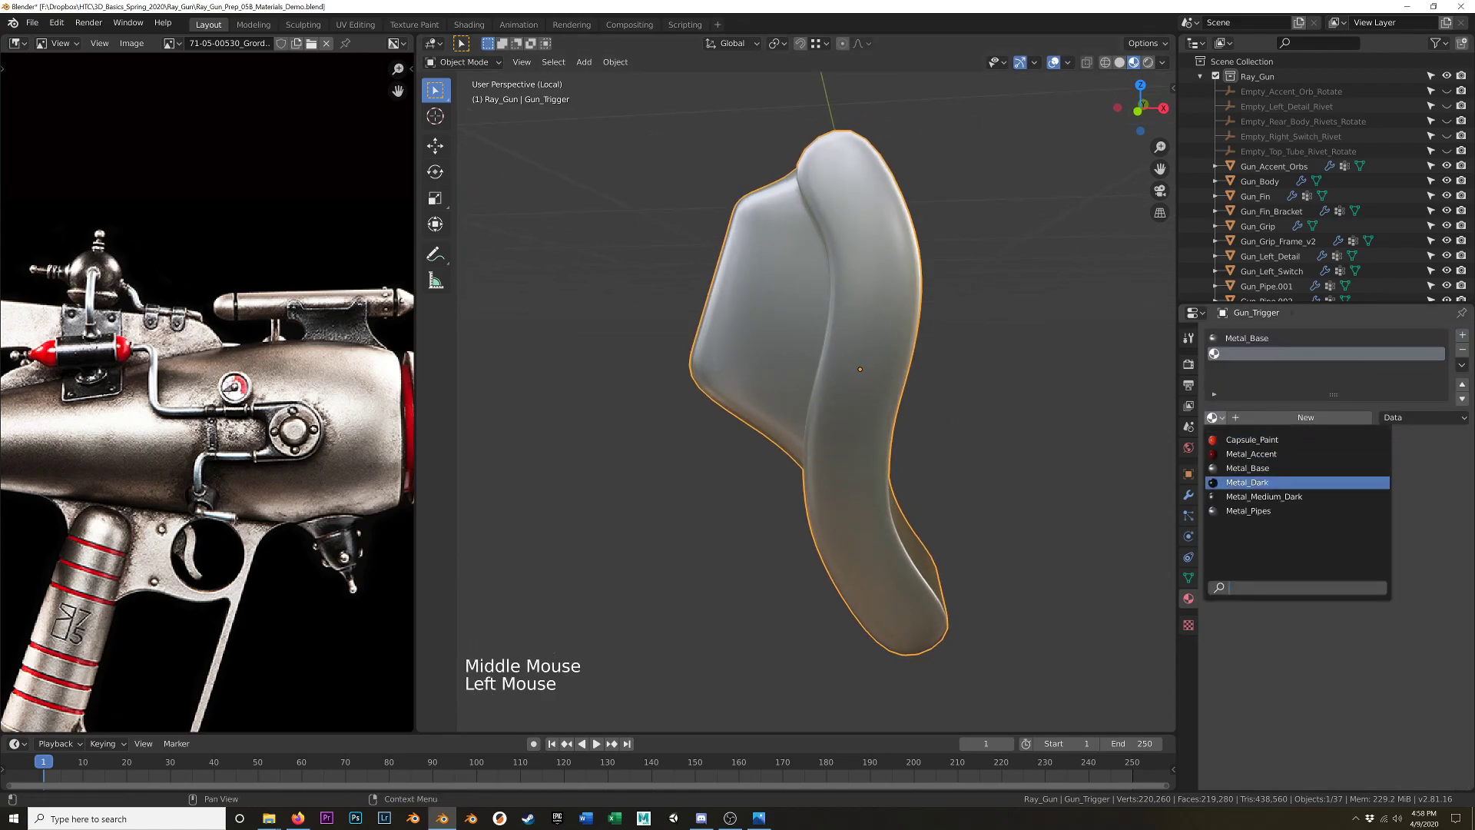
{"action": "left_click", "coordinate": [1247, 482]}
Assign Metal_Dark to the faces of the flat plate behind the trigger's curved lever and return to the whole gun.
{"action": "key", "text": "Tab"}
{"action": "left_click", "coordinate": [766, 293], "text": "alt"}
{"action": "key", "text": "ctrl+KP_Add"}
{"action": "middle_click_drag", "start_coordinate": [766, 293], "coordinate": [832, 222]}
{"action": "scroll", "coordinate": [801, 178], "scroll_direction": "up", "scroll_amount": 7}
{"action": "key", "text": "ctrl+KP_Add"}
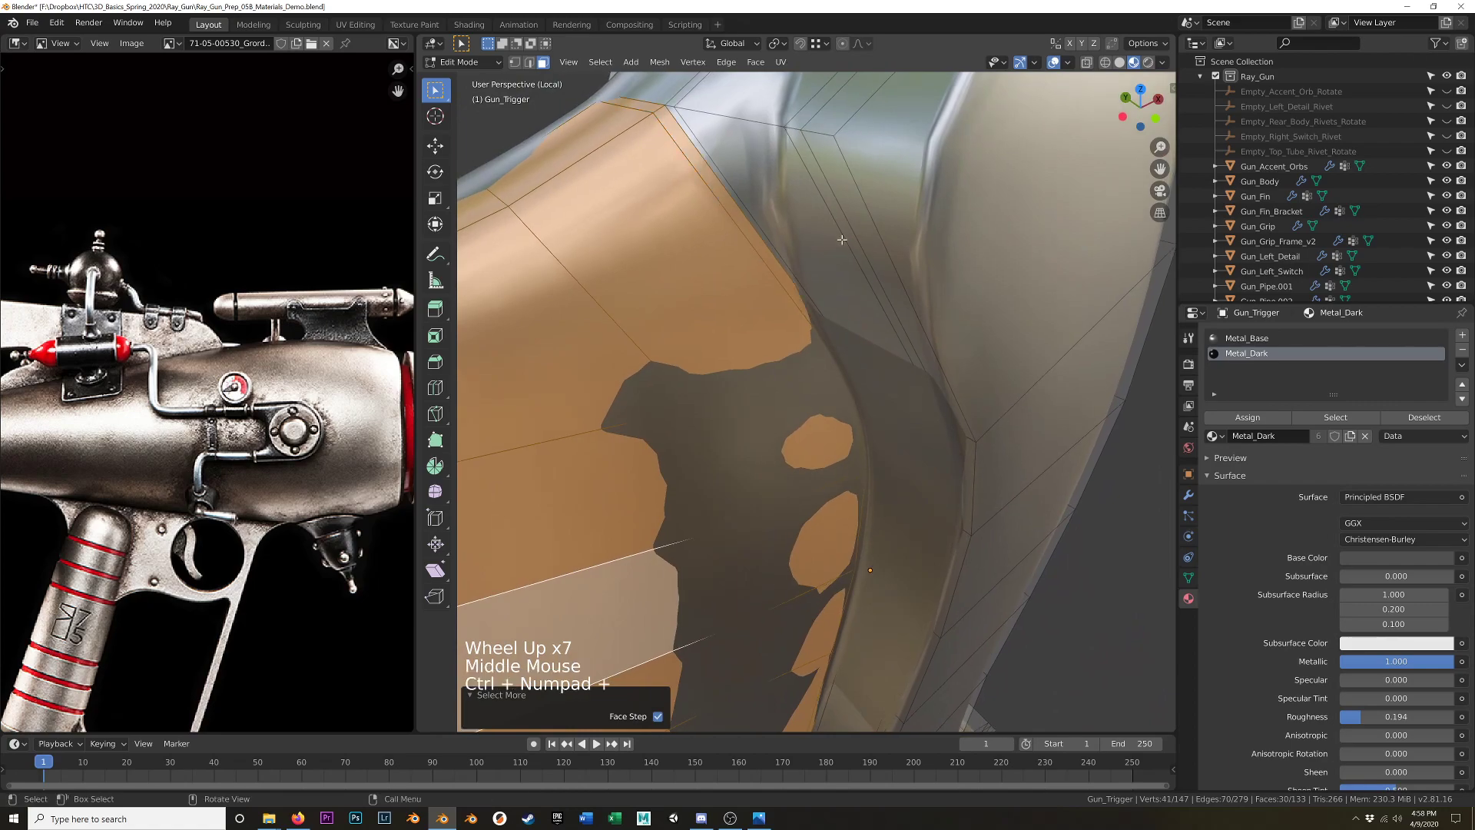
{"action": "left_click", "coordinate": [1248, 419]}
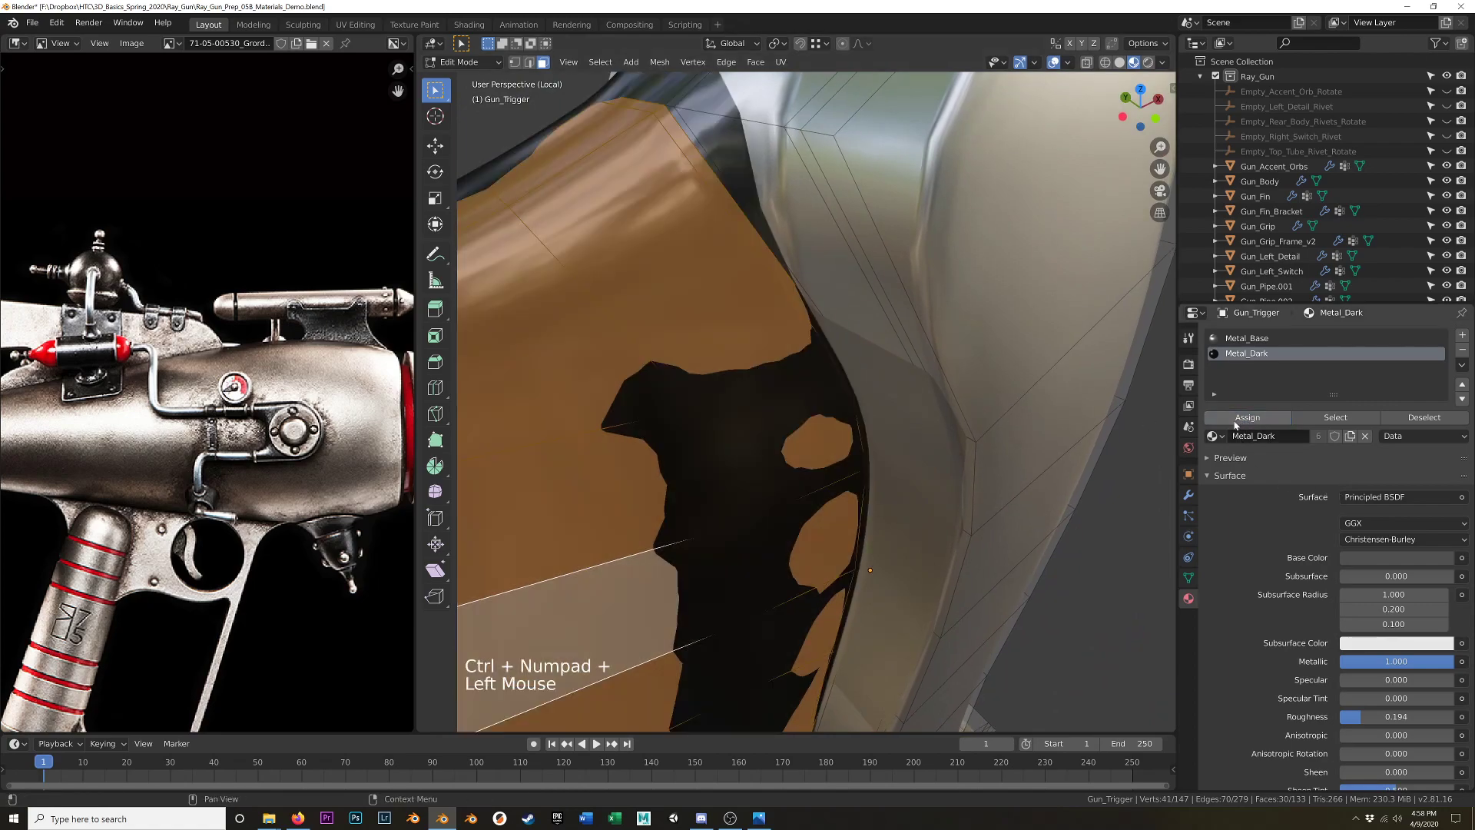
{"action": "scroll", "coordinate": [922, 538], "scroll_direction": "down", "scroll_amount": 9}
{"action": "middle_click_drag", "start_coordinate": [921, 537], "coordinate": [968, 559]}
{"action": "key", "text": "Tab"}
{"action": "scroll", "coordinate": [935, 552], "scroll_direction": "down", "scroll_amount": 2}
{"action": "key", "text": "KP_Divide"}
Replace the material of the grip frame rivets Gun_Rivet.003 with Metal_Medium_Dark.
{"action": "scroll", "coordinate": [861, 509], "scroll_direction": "down", "scroll_amount": 3}
{"action": "scroll", "coordinate": [860, 510], "scroll_direction": "down", "scroll_amount": 2}
{"action": "left_click", "coordinate": [960, 526]}
{"action": "left_click", "coordinate": [858, 479]}
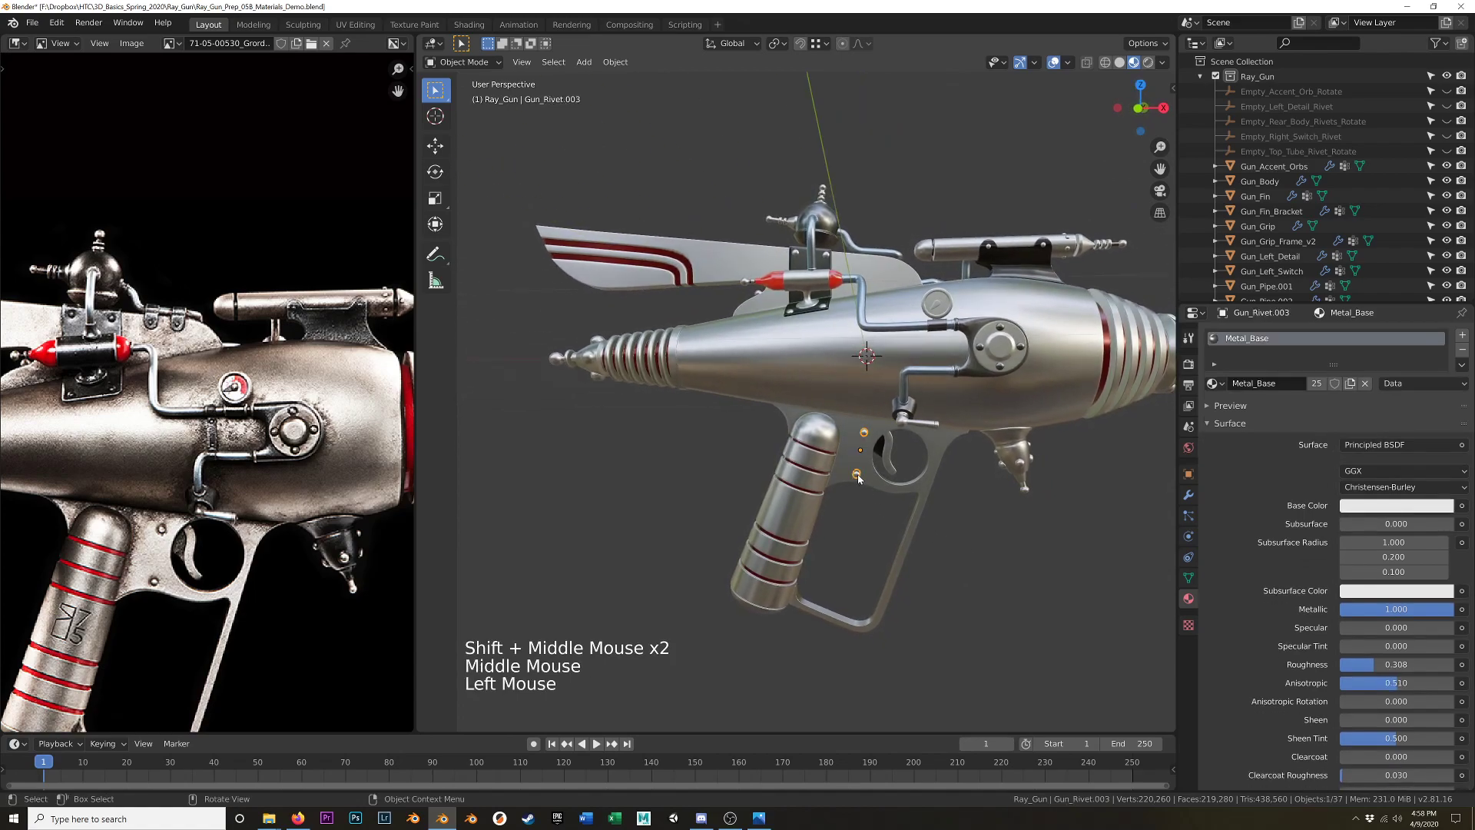
{"action": "left_click", "coordinate": [1212, 383]}
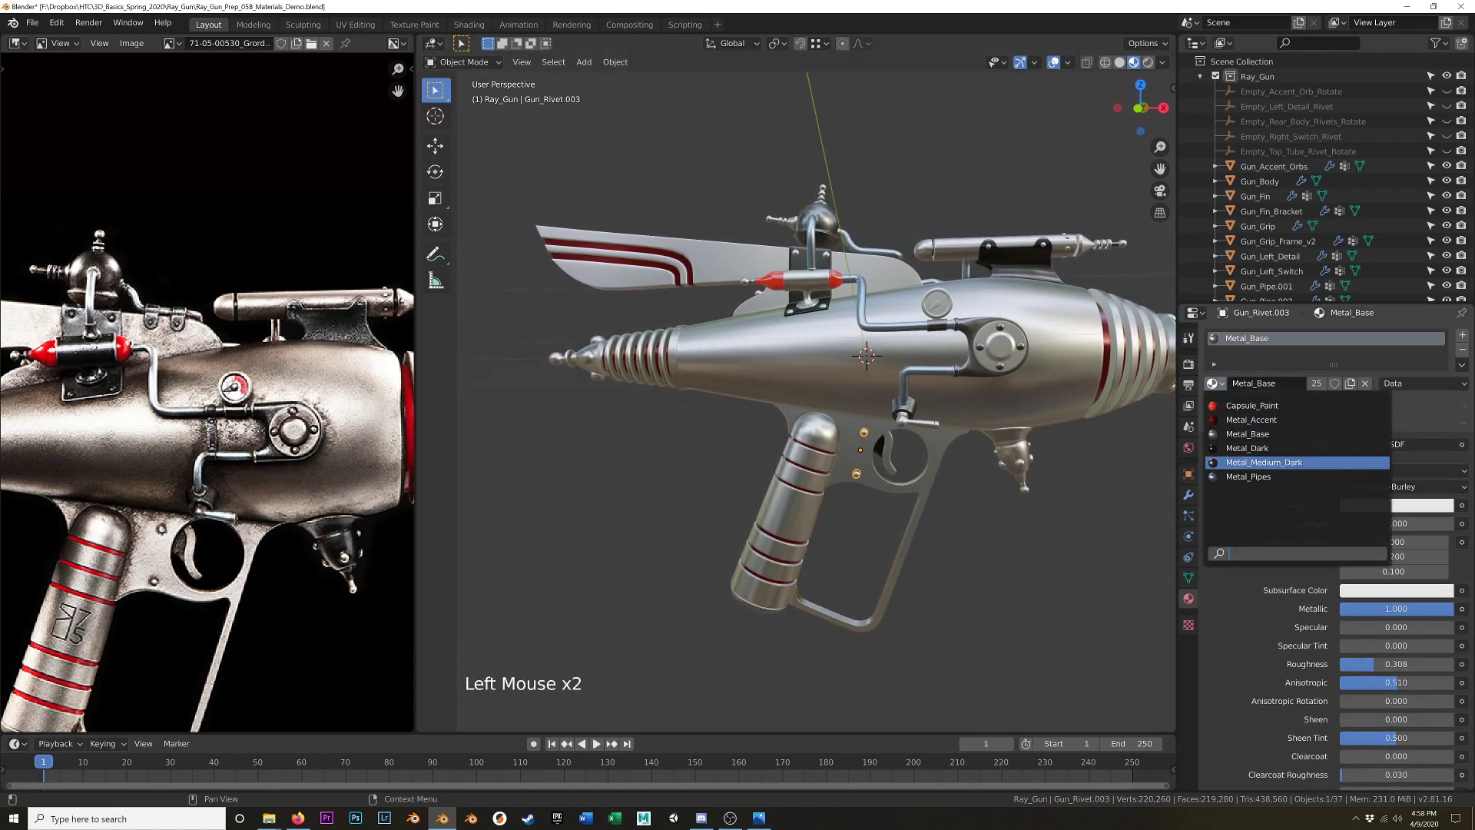
{"action": "left_click", "coordinate": [1267, 463]}
Replace the material of the bracket rivets Gun_Rivet.002 around the red capsule with Metal_Medium_Dark and deselect them.
{"action": "left_click", "coordinate": [792, 313]}
{"action": "middle_click_drag", "start_coordinate": [792, 313], "coordinate": [841, 329]}
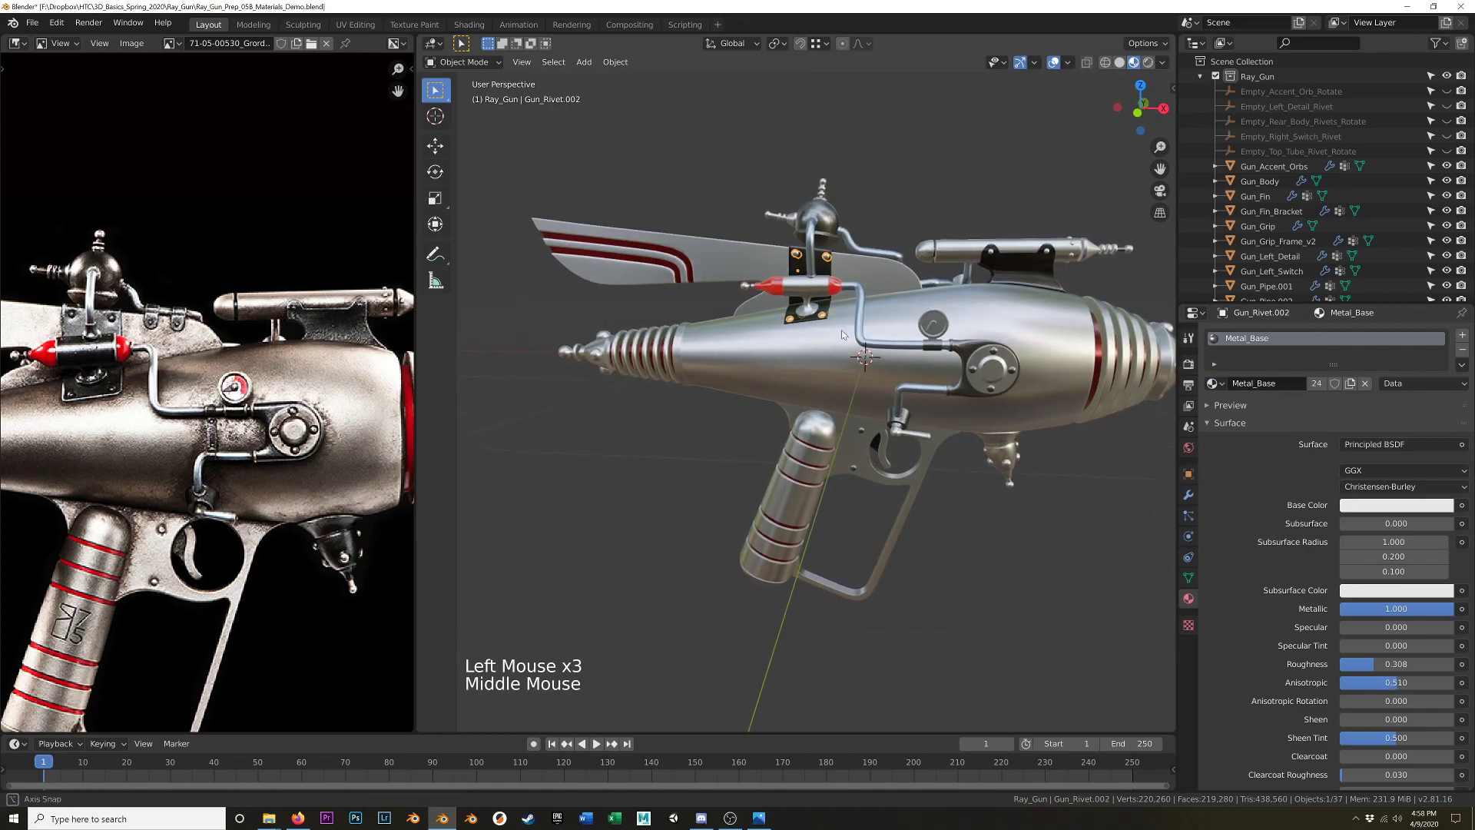
{"action": "left_click", "coordinate": [1212, 383]}
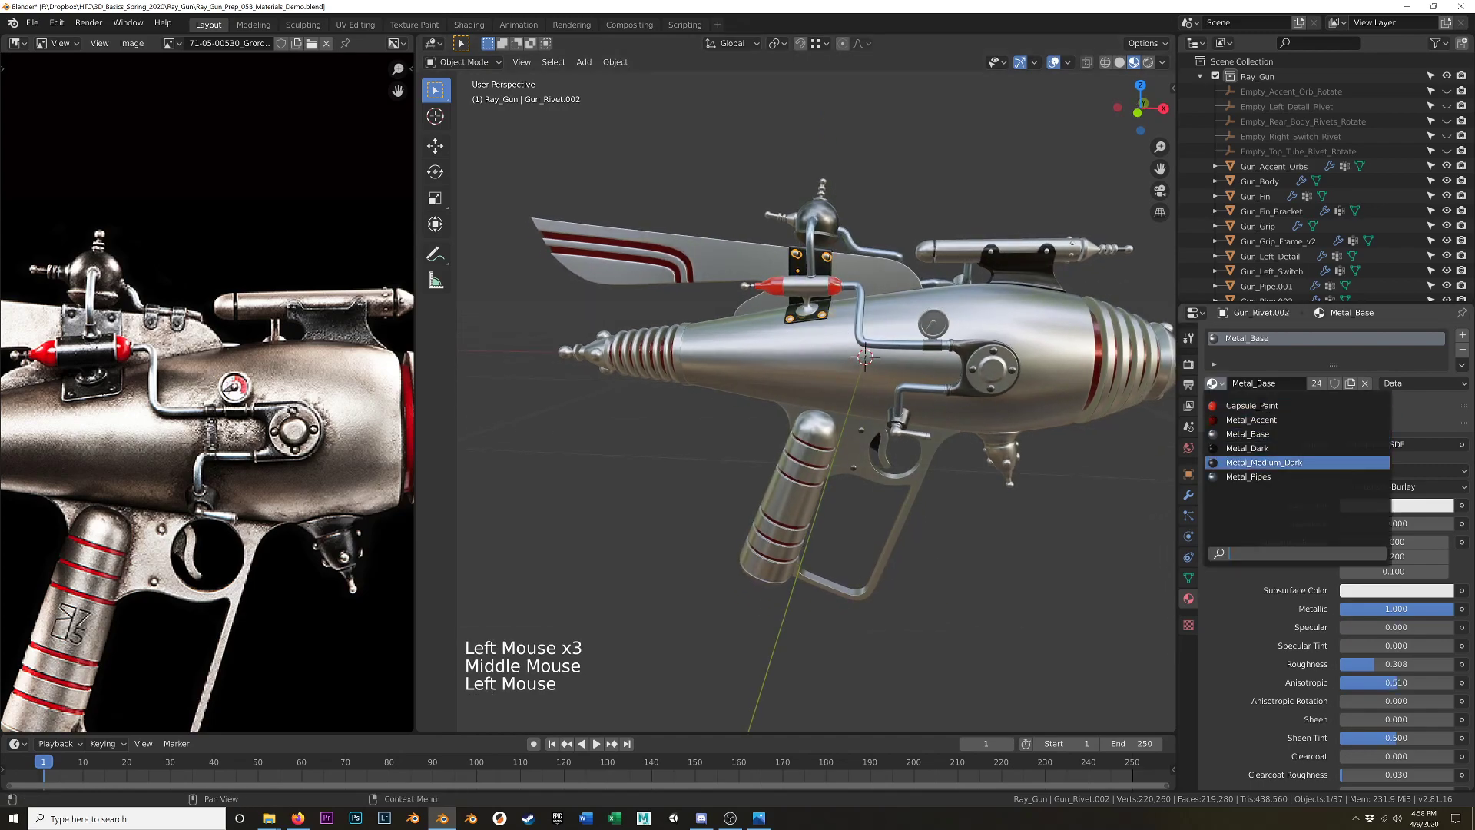
{"action": "left_click", "coordinate": [1240, 463]}
{"action": "middle_click_drag", "start_coordinate": [695, 415], "coordinate": [742, 422]}
{"action": "left_click", "coordinate": [744, 424]}
Replace the material of Gun_Rivet.004, the rivets on the top tube's bracket, with Metal_Medium_Dark.
{"action": "middle_click_drag", "start_coordinate": [898, 426], "coordinate": [829, 414]}
{"action": "middle_click_drag", "start_coordinate": [1007, 338], "coordinate": [934, 430], "text": "shift"}
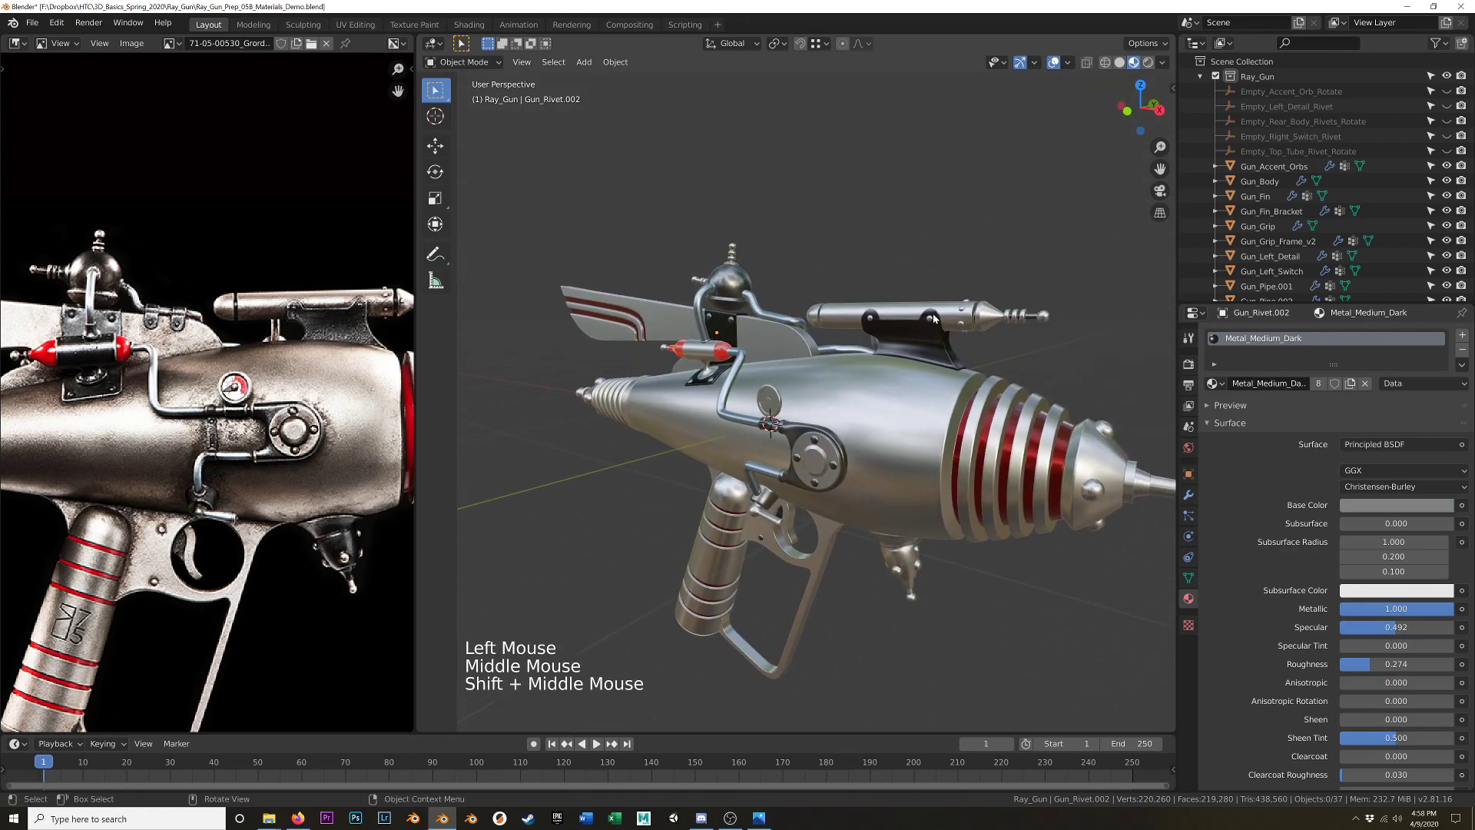
{"action": "left_click", "coordinate": [933, 318]}
{"action": "left_click", "coordinate": [1213, 382]}
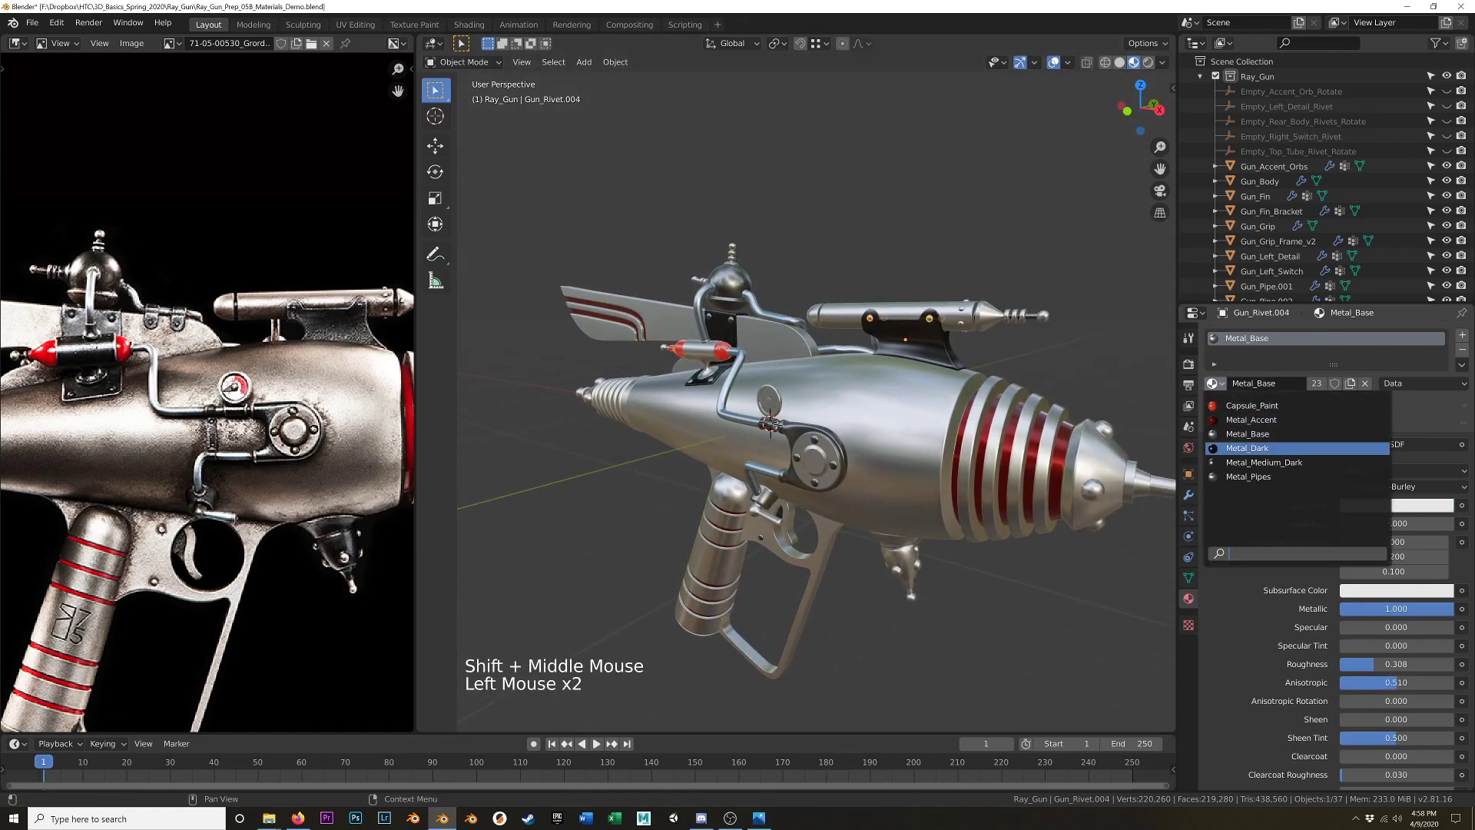
{"action": "left_click", "coordinate": [1264, 462]}
Replace the material of Gun_Underneath_Pokey_Bit, the cone beneath the gun body, with Metal_Dark.
{"action": "middle_click_drag", "start_coordinate": [988, 576], "coordinate": [987, 410]}
{"action": "left_click", "coordinate": [1036, 344]}
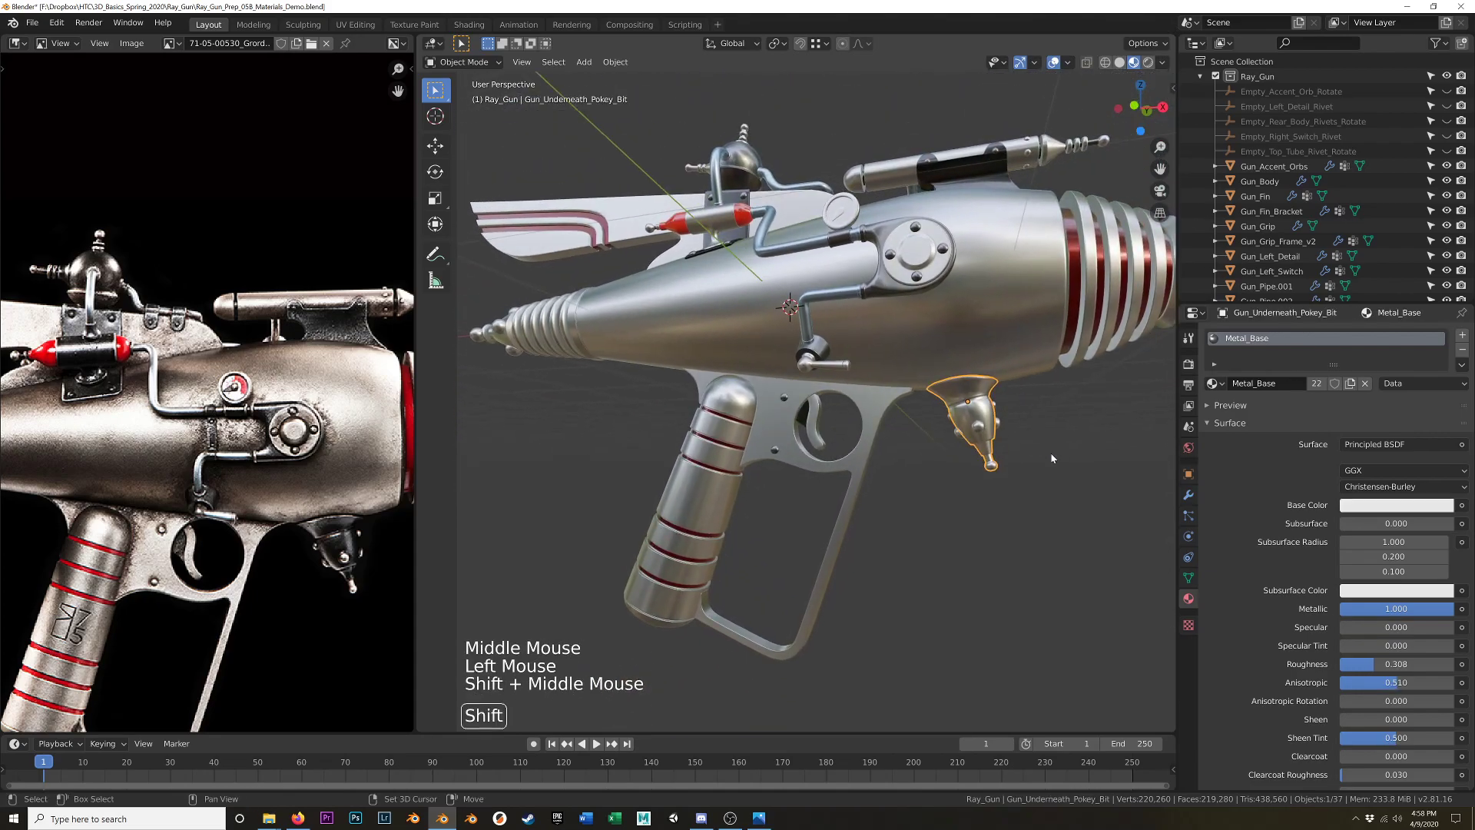
{"action": "left_click", "coordinate": [1212, 382]}
{"action": "left_click", "coordinate": [1260, 448]}
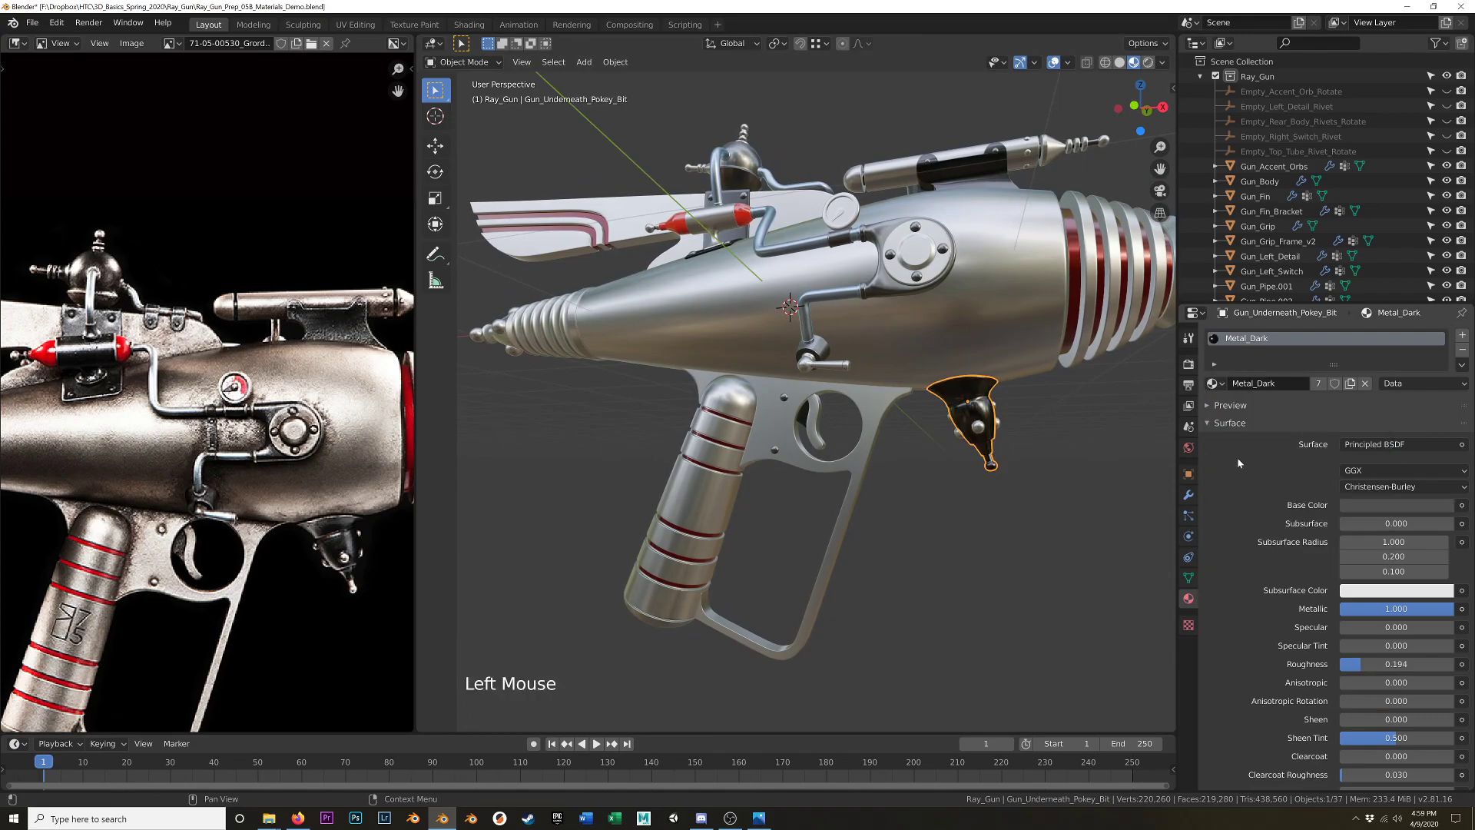
In the mesh of Gun_Underneath_Pokey_Bit, select the faces of the ball tip and its narrow neck.
{"action": "scroll", "coordinate": [984, 440], "scroll_direction": "up", "scroll_amount": 3}
{"action": "middle_click_drag", "start_coordinate": [985, 439], "coordinate": [814, 381], "text": "shift"}
{"action": "key", "text": "Tab"}
{"action": "left_click", "coordinate": [805, 375], "text": "alt+shift"}
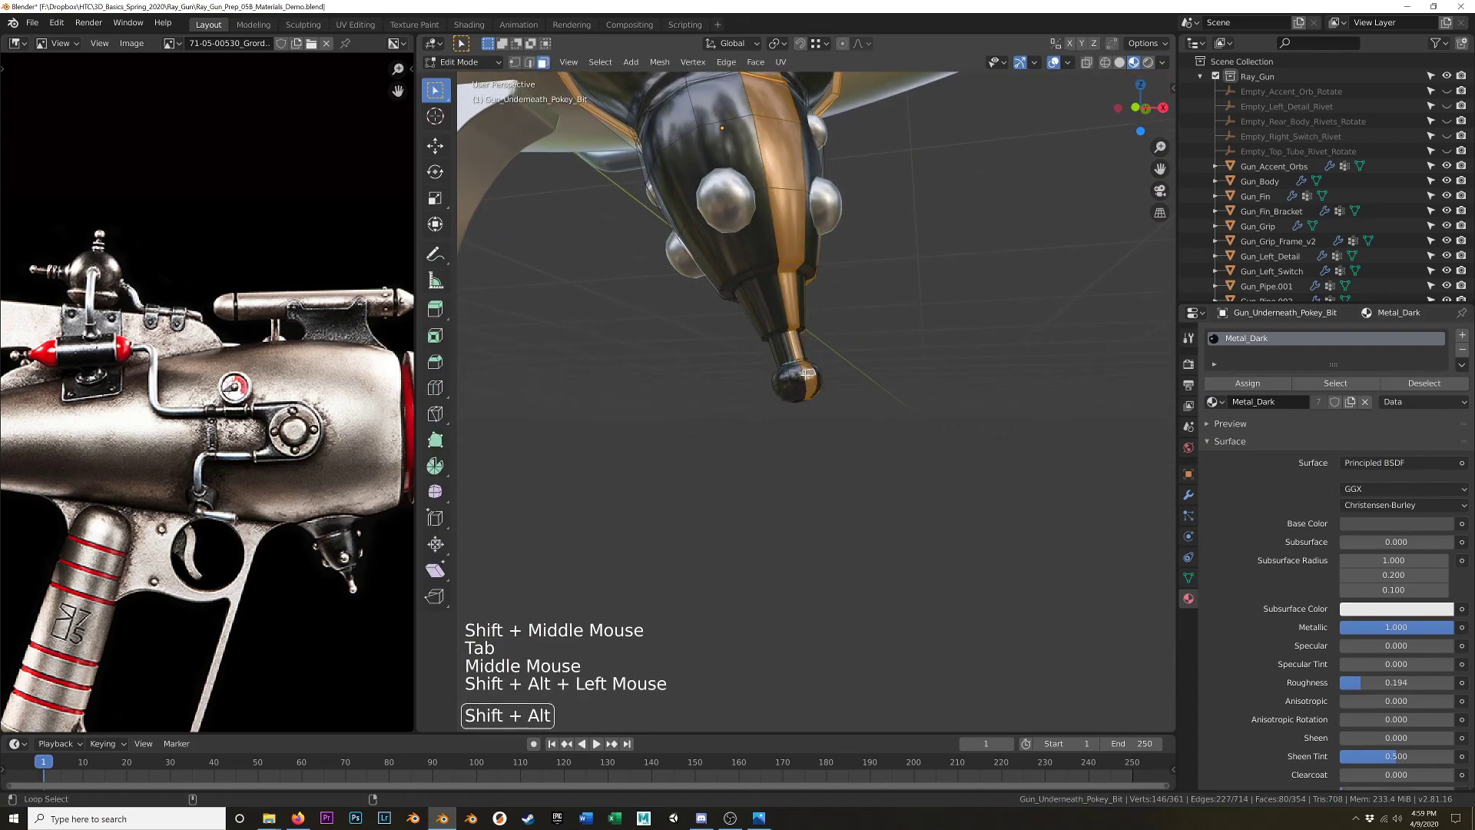
{"action": "left_click", "coordinate": [802, 372], "text": "alt"}
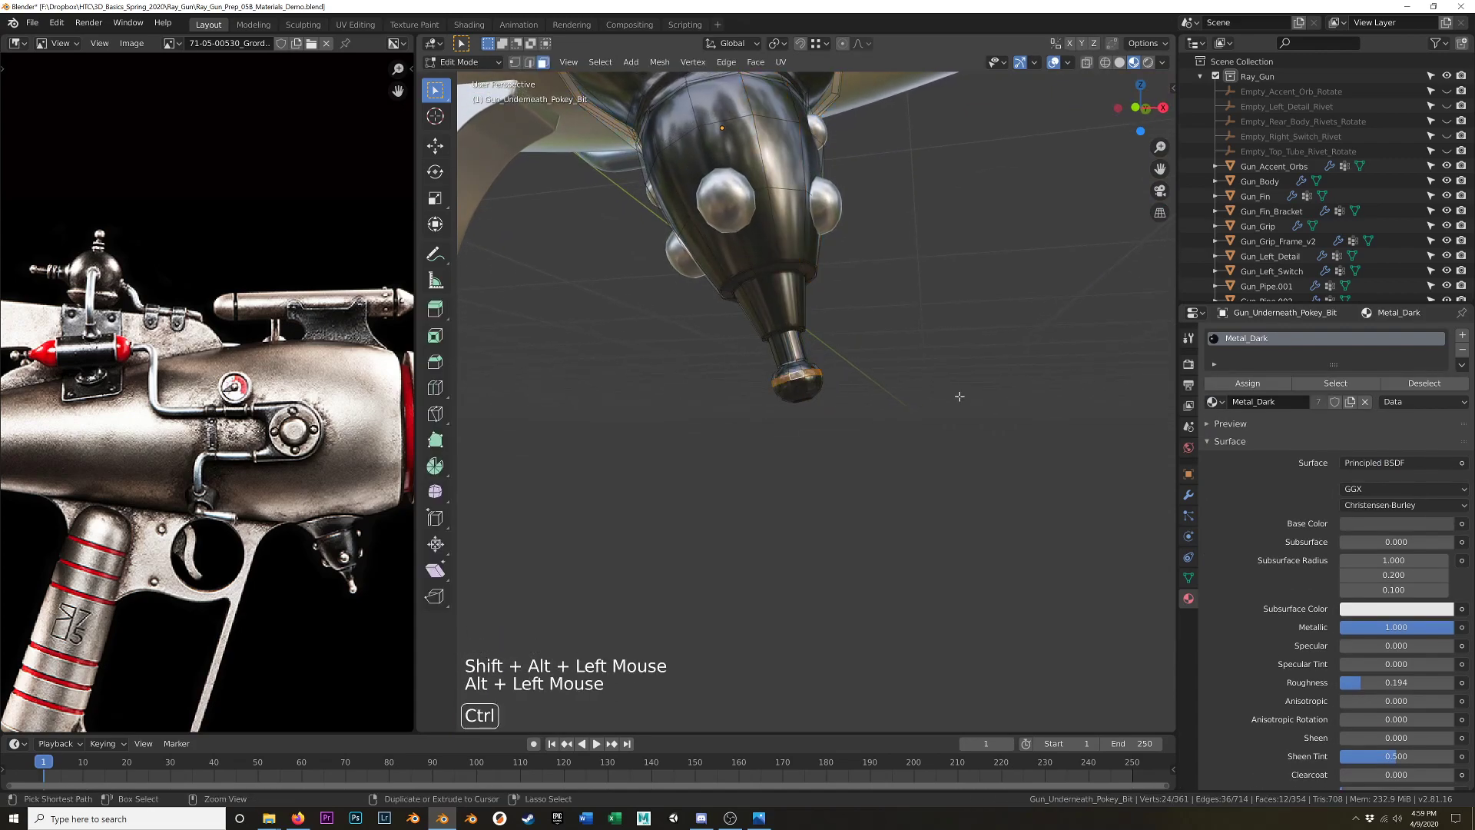
{"action": "key", "text": "ctrl+KP_Add"}
{"action": "key", "text": "ctrl+KP_Add"}
{"action": "key", "text": "ctrl+KP_Add"}
{"action": "key", "text": "ctrl+KP_Add"}
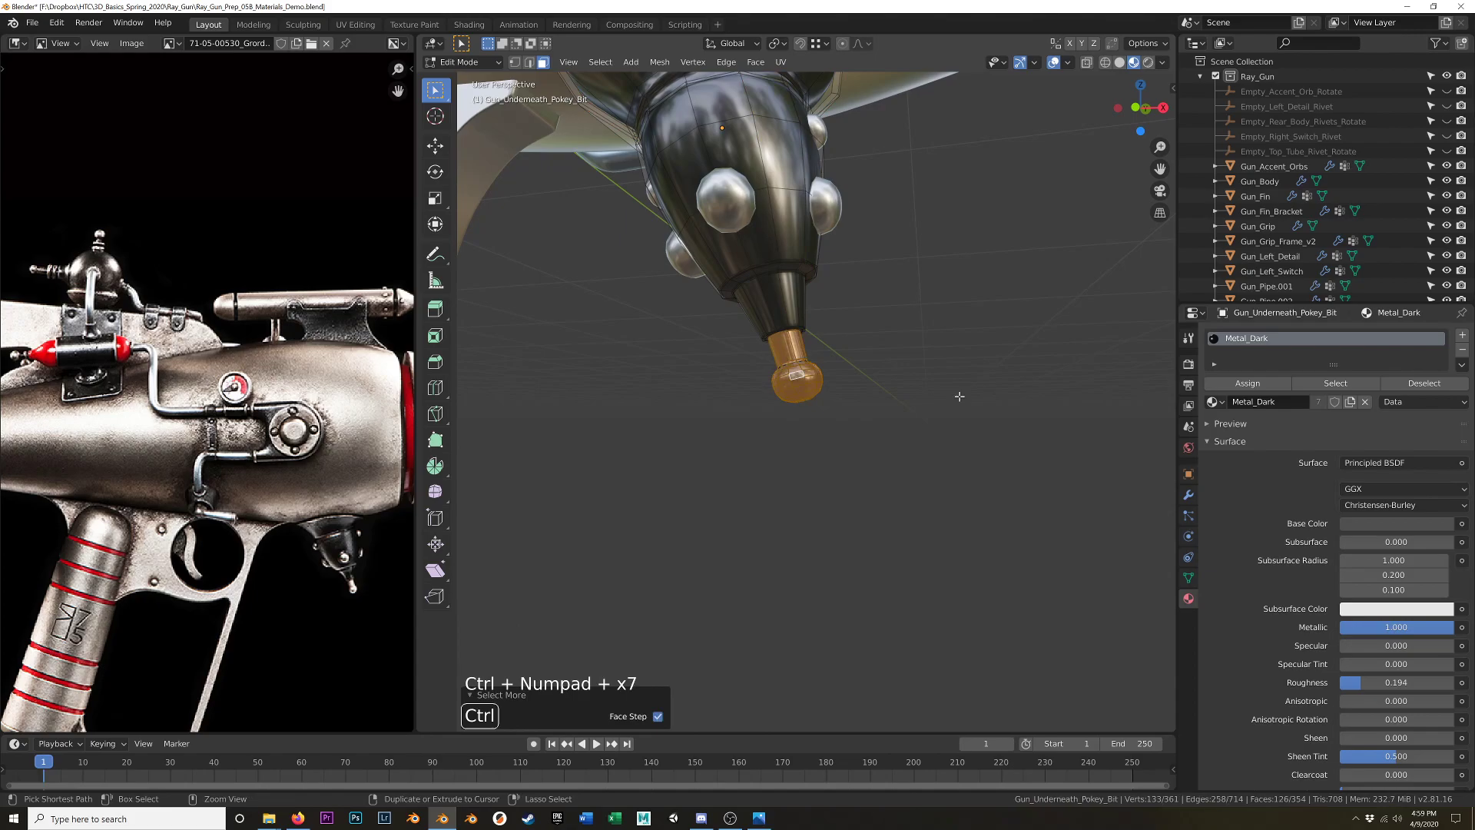
Add a second material slot with Metal_Base, assign it to the selected ball tip and neck, and return to Object Mode.
{"action": "scroll", "coordinate": [753, 318], "scroll_direction": "up", "scroll_amount": 2}
{"action": "scroll", "coordinate": [906, 390], "scroll_direction": "down", "scroll_amount": 1}
{"action": "middle_click_drag", "start_coordinate": [906, 390], "coordinate": [843, 347], "text": "ctrl"}
{"action": "key", "text": "z"}
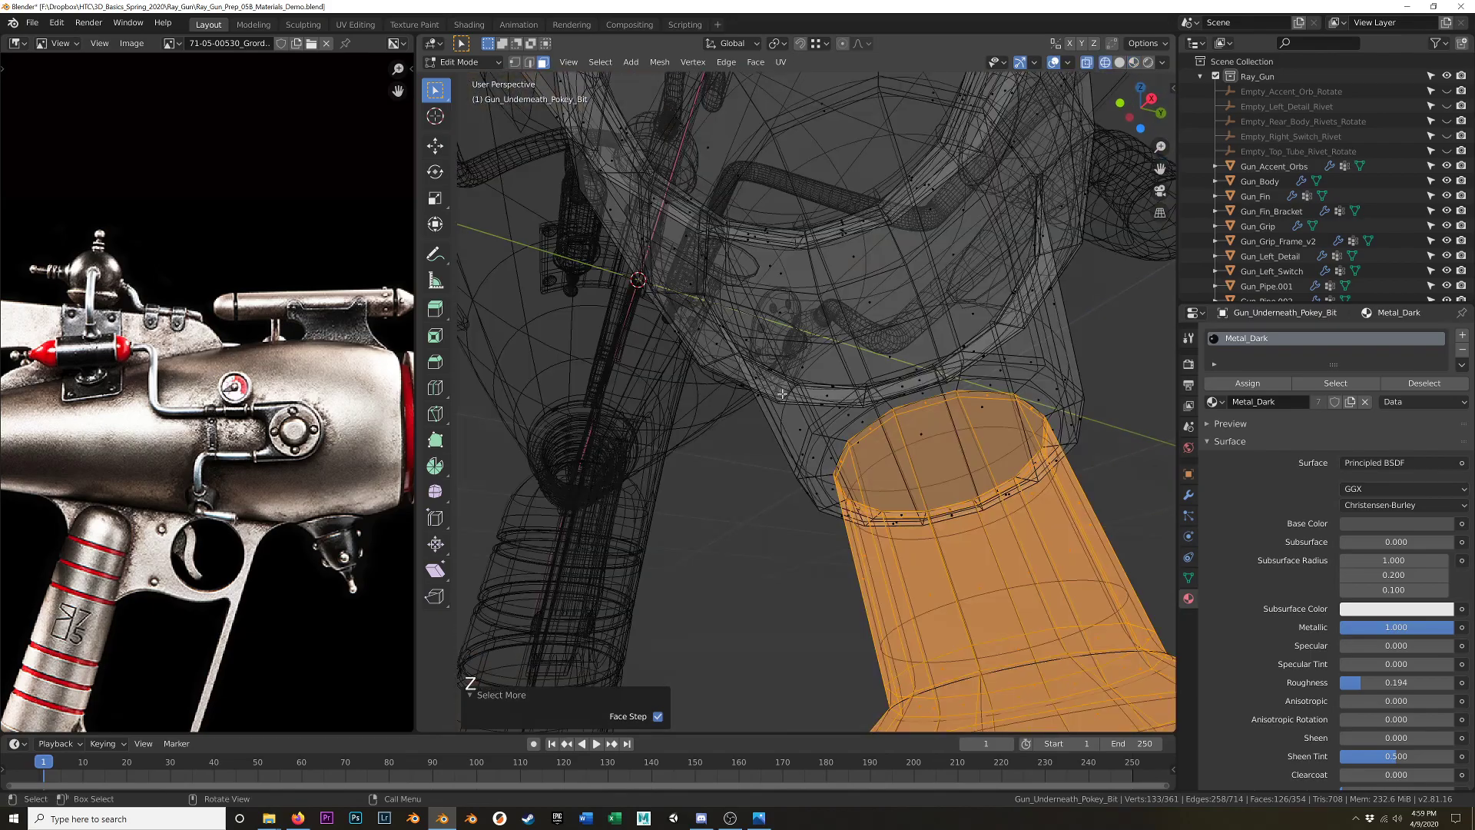
{"action": "middle_click_drag", "start_coordinate": [976, 500], "coordinate": [938, 409], "text": "shift"}
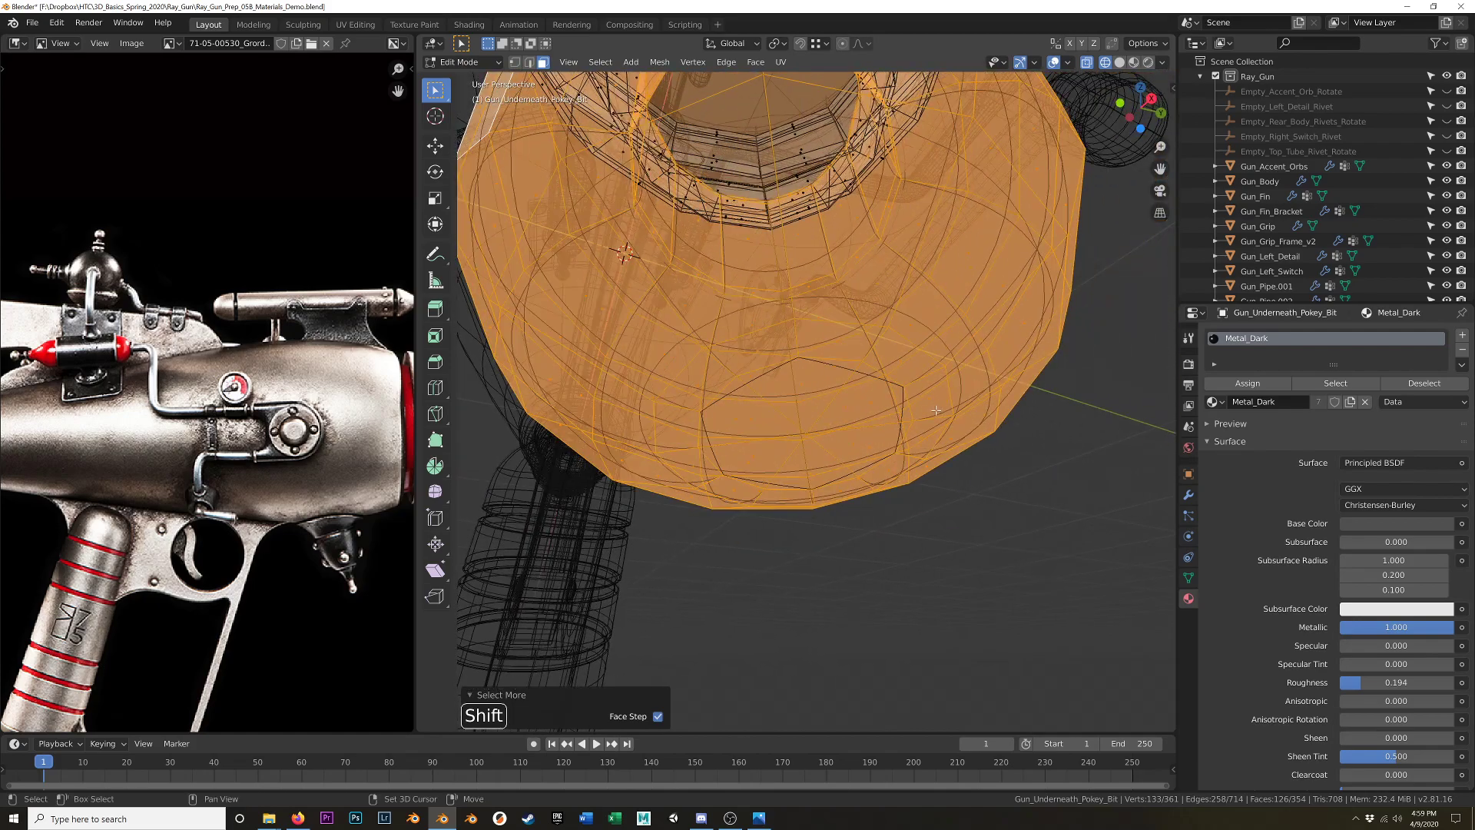
{"action": "key", "text": "z"}
{"action": "scroll", "coordinate": [892, 379], "scroll_direction": "down", "scroll_amount": 3}
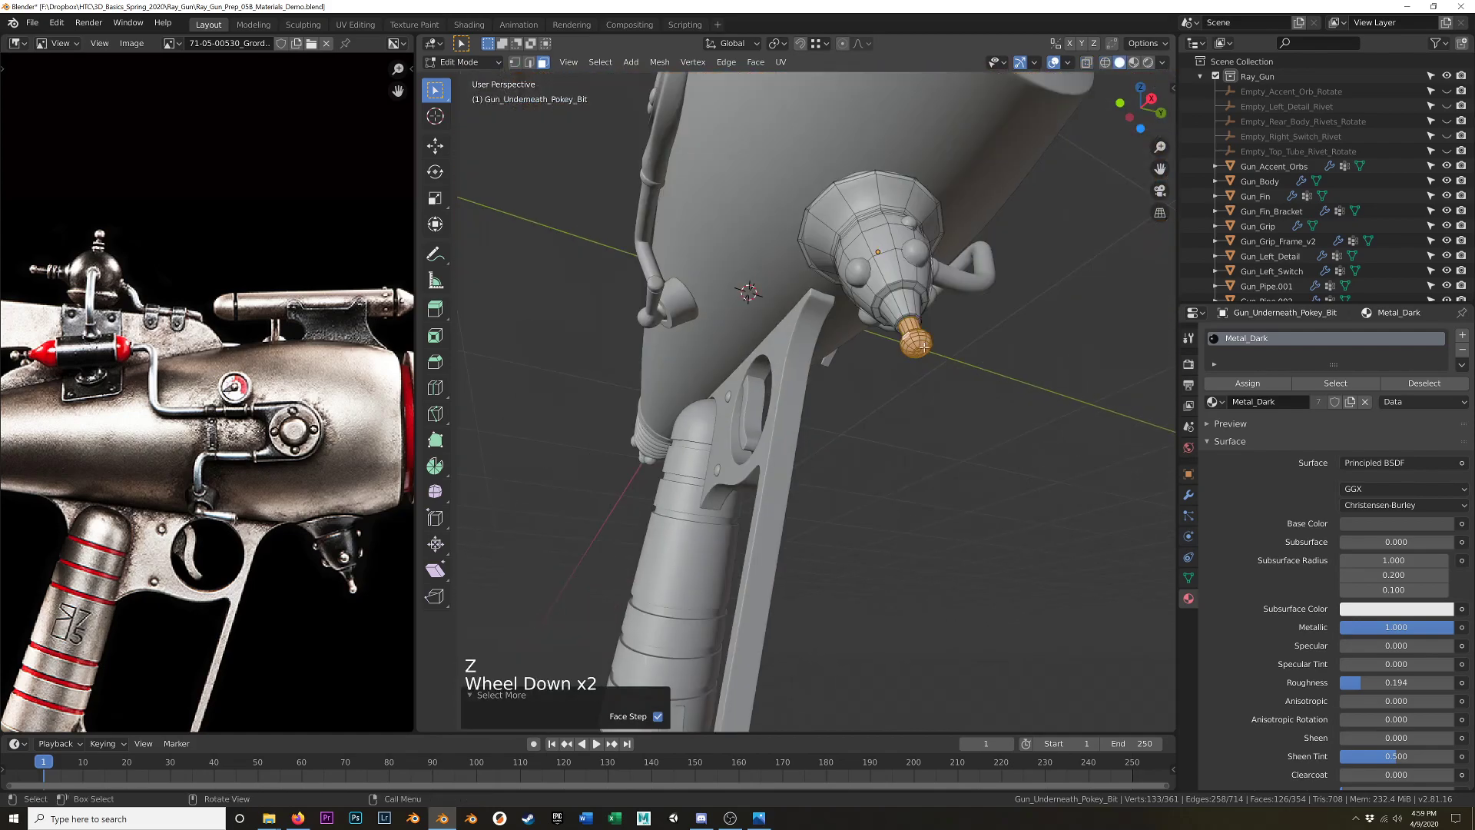
{"action": "left_click", "coordinate": [1461, 335]}
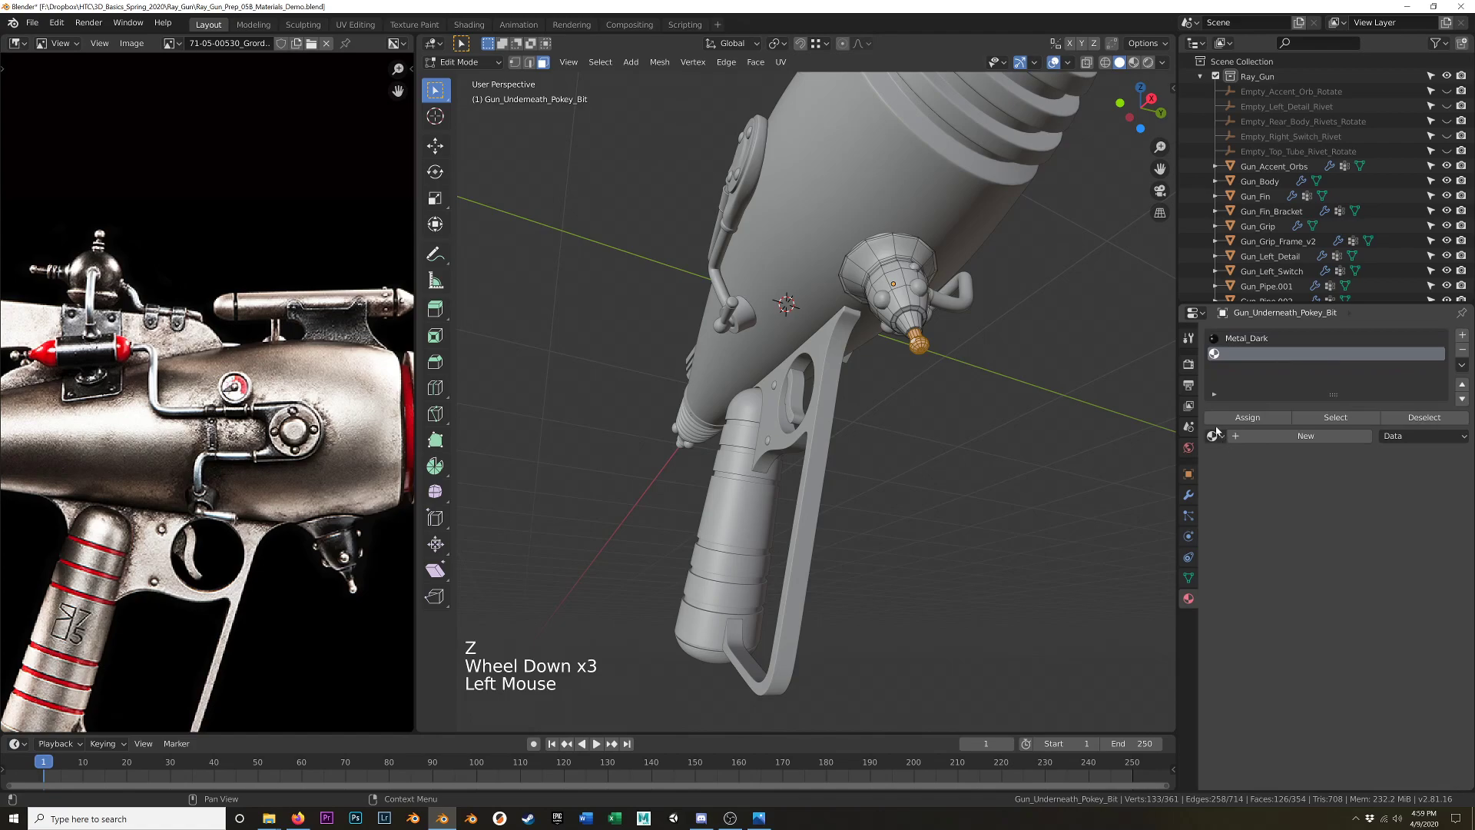
{"action": "left_click", "coordinate": [1216, 434]}
{"action": "left_click", "coordinate": [1299, 488]}
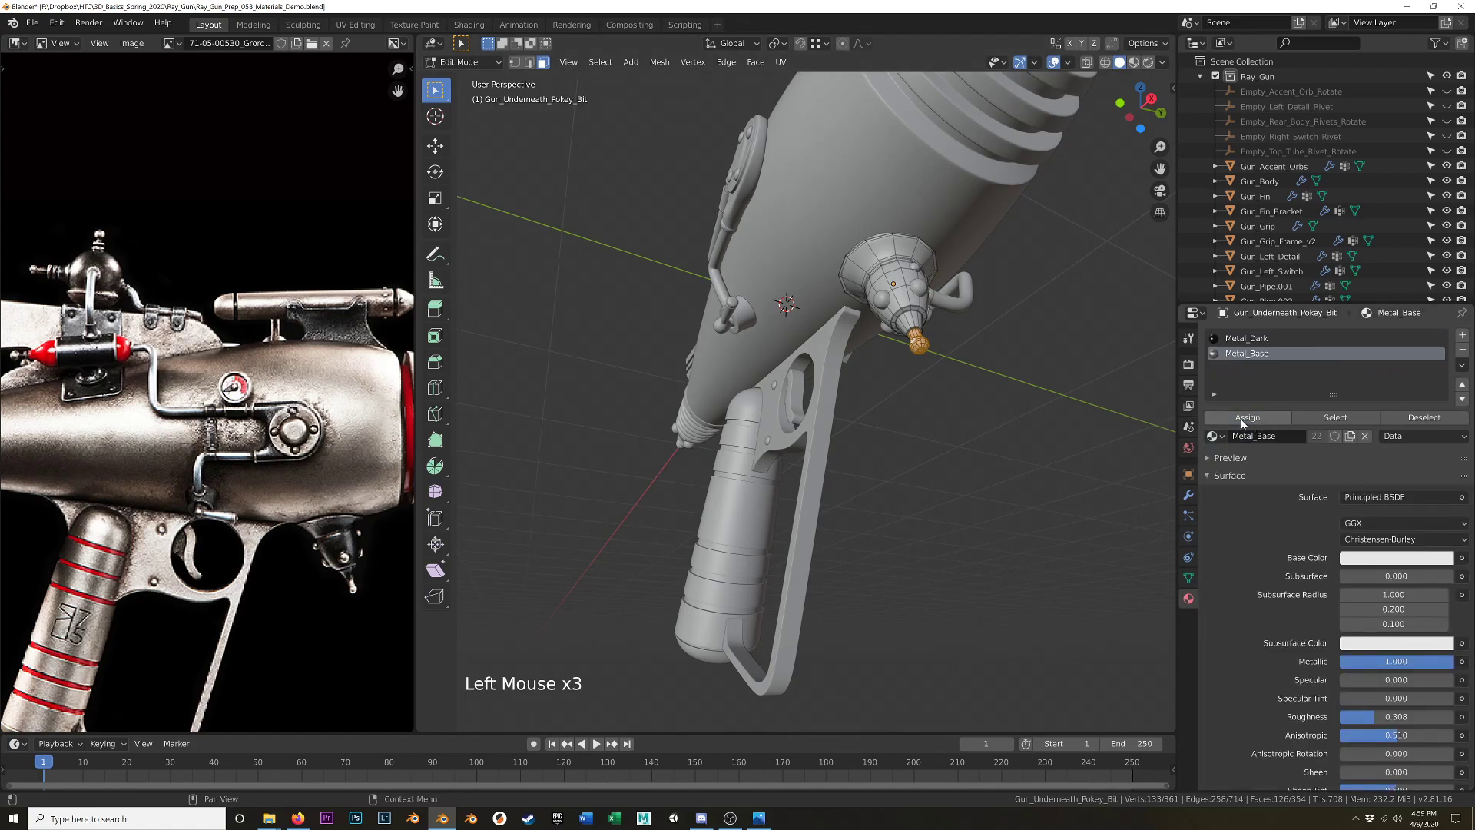
{"action": "left_click", "coordinate": [952, 427]}
{"action": "key", "text": "Tab"}
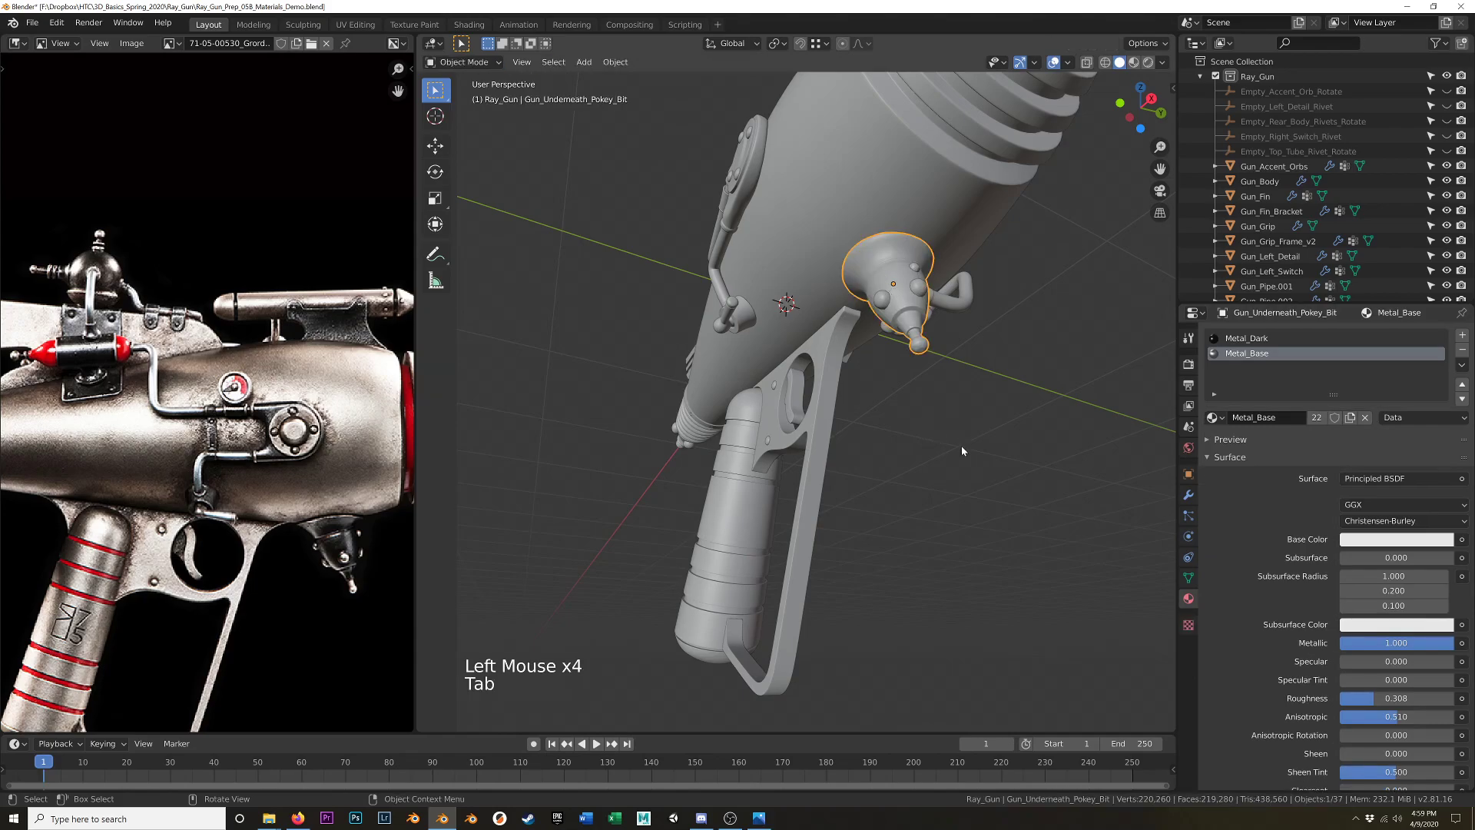
Show the gun's opposite side in material preview and switch the reference image to the photo of that side.
{"action": "key", "text": "z"}
{"action": "middle_click_drag", "start_coordinate": [951, 467], "coordinate": [978, 504]}
{"action": "scroll", "coordinate": [931, 460], "scroll_direction": "down", "scroll_amount": 2}
{"action": "middle_click_drag", "start_coordinate": [932, 459], "coordinate": [922, 484], "text": "shift"}
{"action": "middle_click_drag", "start_coordinate": [922, 484], "coordinate": [948, 498]}
{"action": "middle_click_drag", "start_coordinate": [920, 552], "coordinate": [622, 456]}
{"action": "scroll", "coordinate": [914, 463], "scroll_direction": "down", "scroll_amount": 2}
{"action": "middle_click_drag", "start_coordinate": [847, 456], "coordinate": [837, 490], "text": "shift"}
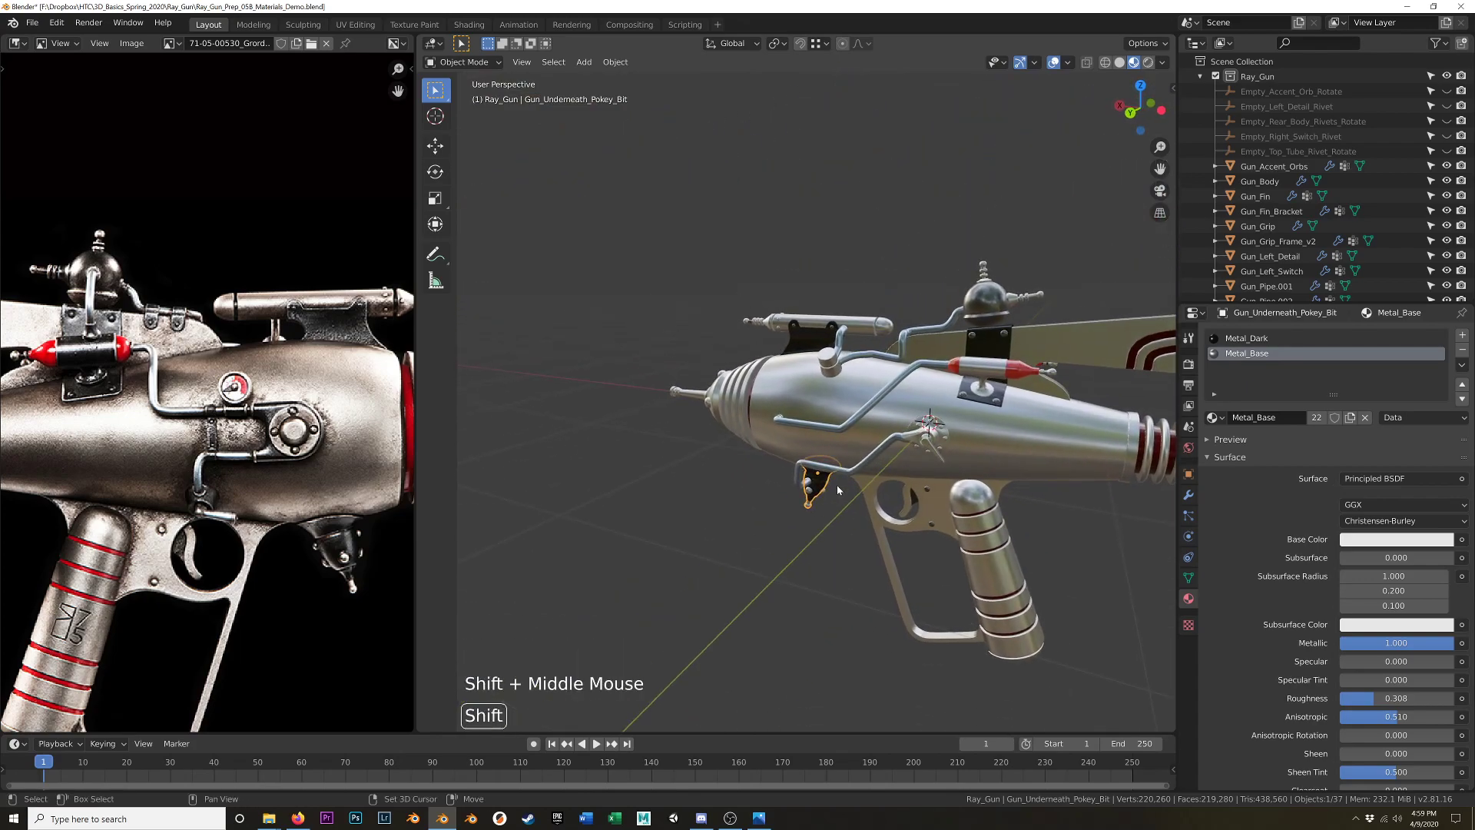
{"action": "scroll", "coordinate": [213, 309], "scroll_direction": "down", "scroll_amount": 2}
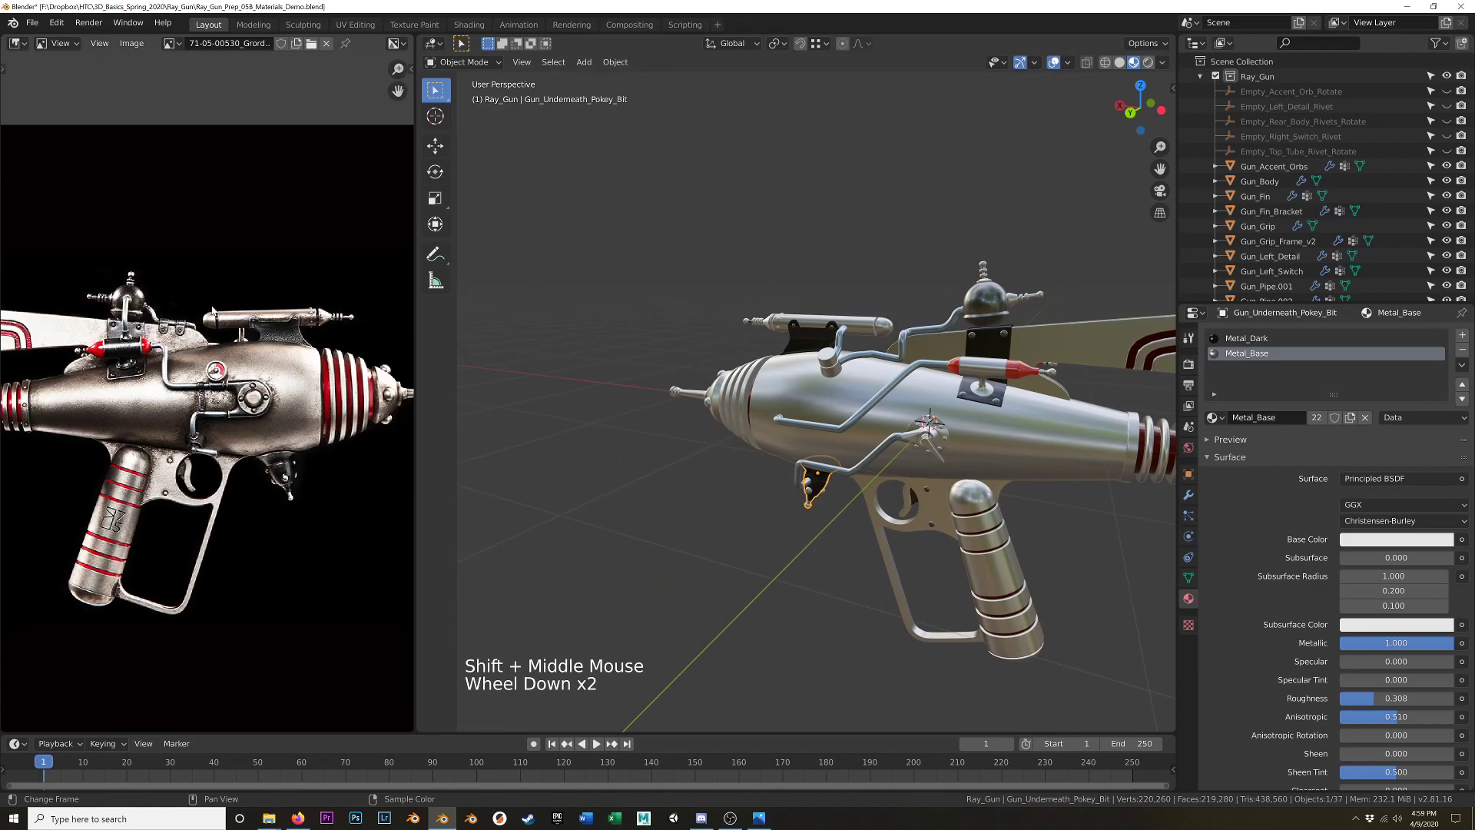
{"action": "left_click", "coordinate": [171, 44]}
{"action": "left_click", "coordinate": [222, 77]}
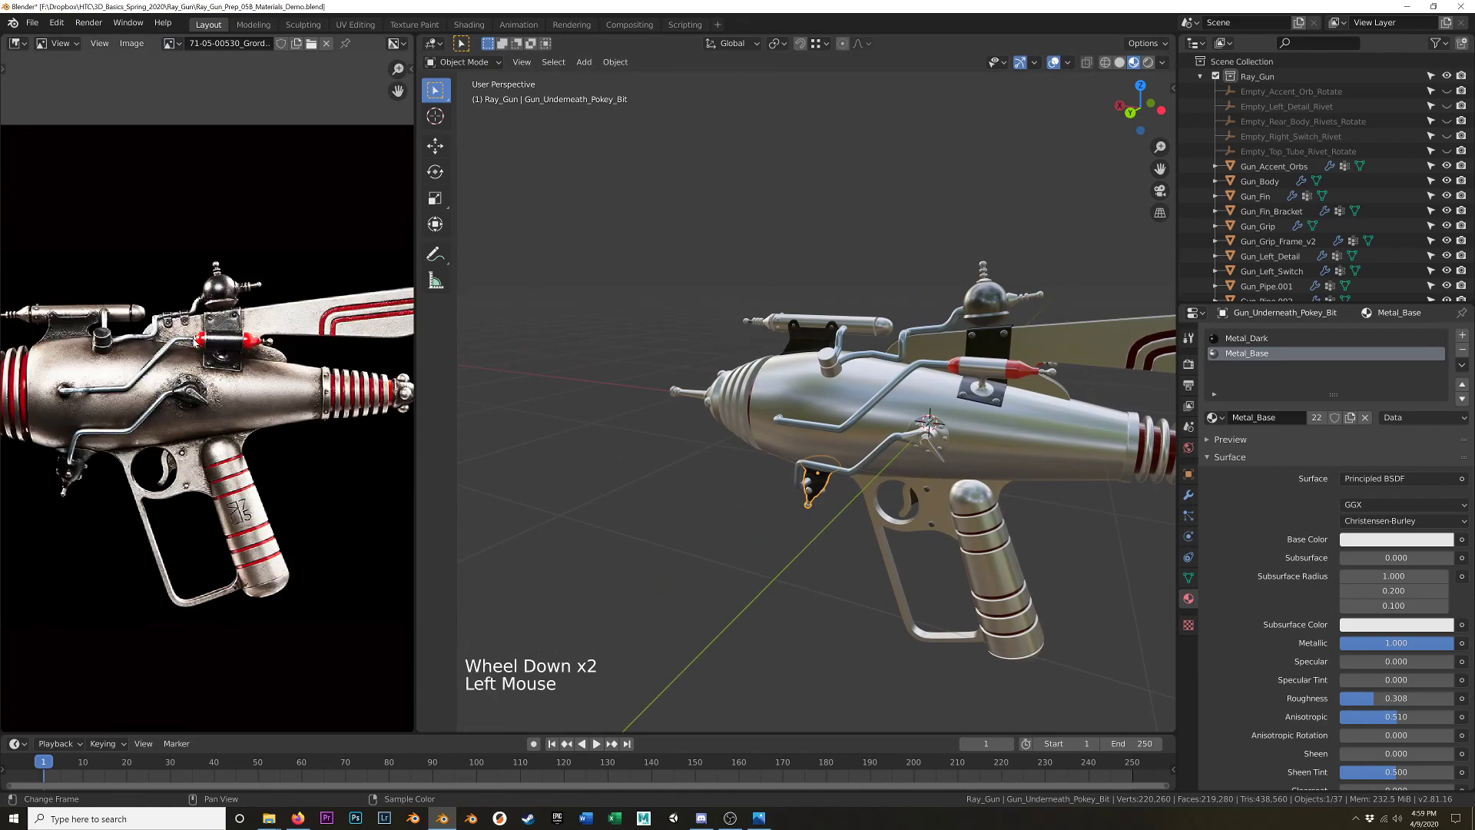
{"action": "scroll", "coordinate": [152, 396], "scroll_direction": "up", "scroll_amount": 1}
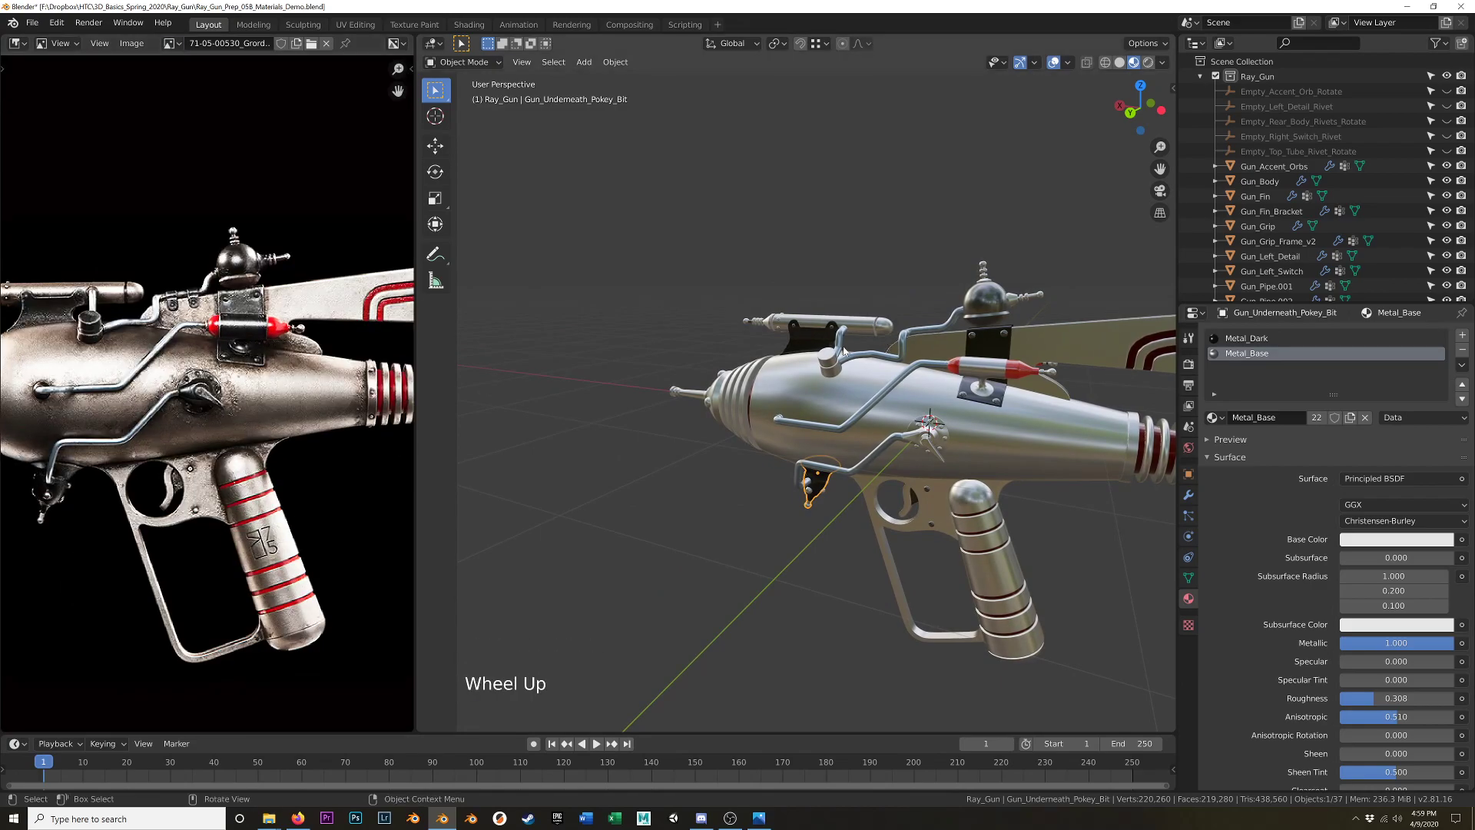
Replace the material of Gun_Right_Knob, the knob on top of the gun body, with Metal_Medium_Dark.
{"action": "left_click", "coordinate": [828, 361]}
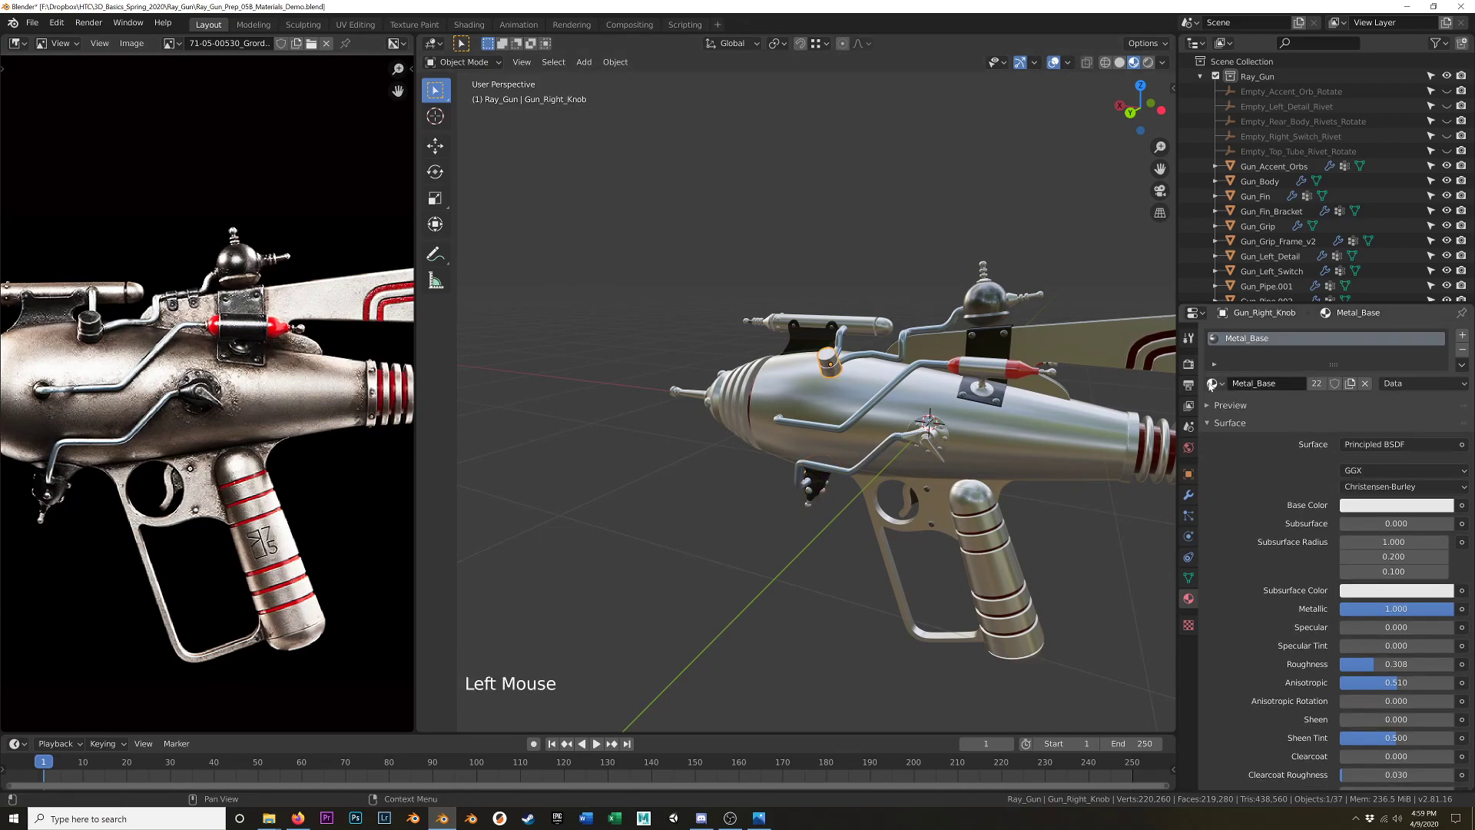
{"action": "left_click", "coordinate": [1212, 384]}
{"action": "left_click", "coordinate": [1260, 460]}
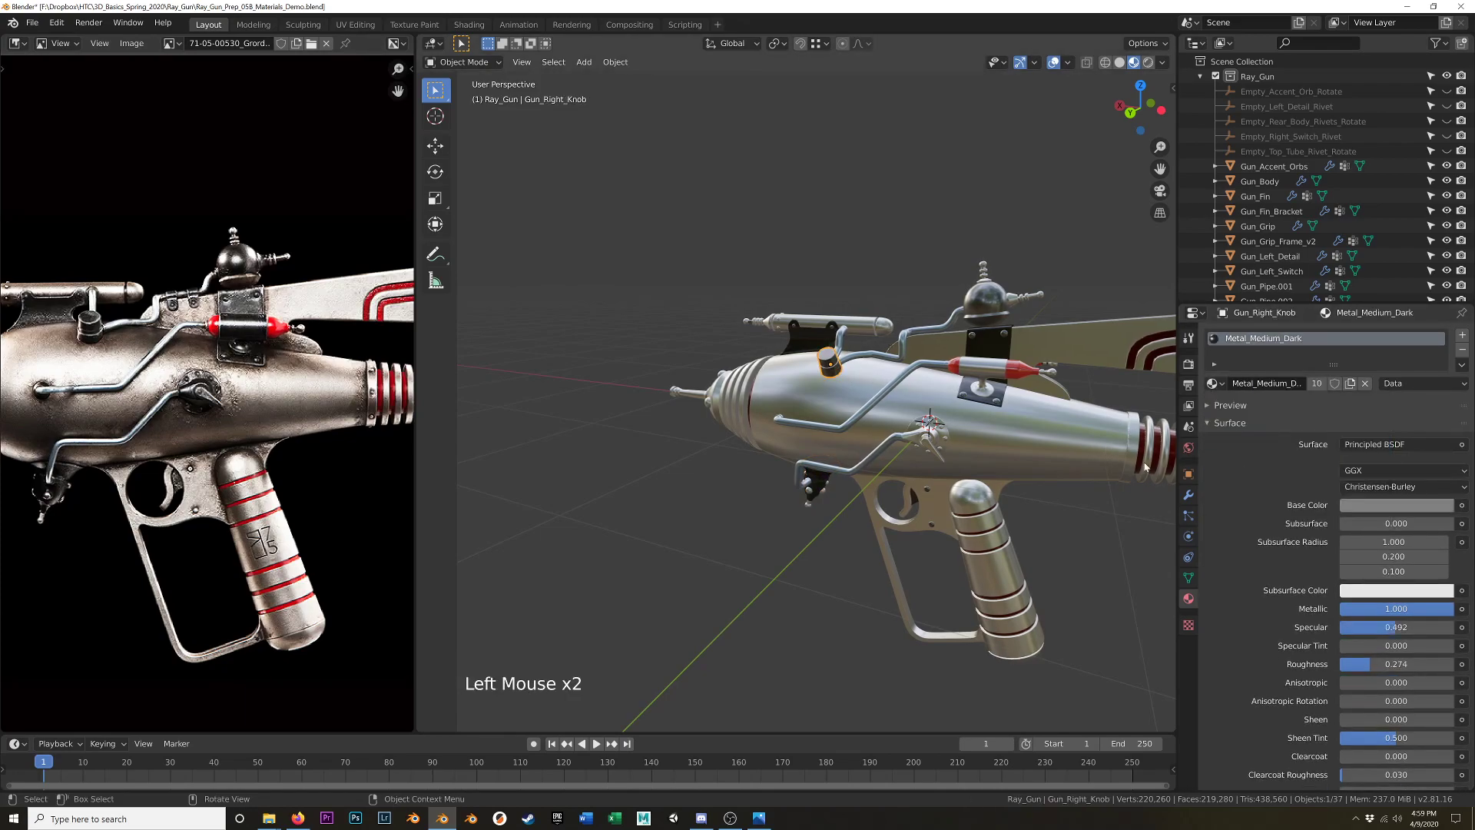
Replace the material of Gun_Left_Switch, the round switch at the end of the lower pipe, with Metal_Dark.
{"action": "middle_click_drag", "start_coordinate": [705, 472], "coordinate": [821, 478]}
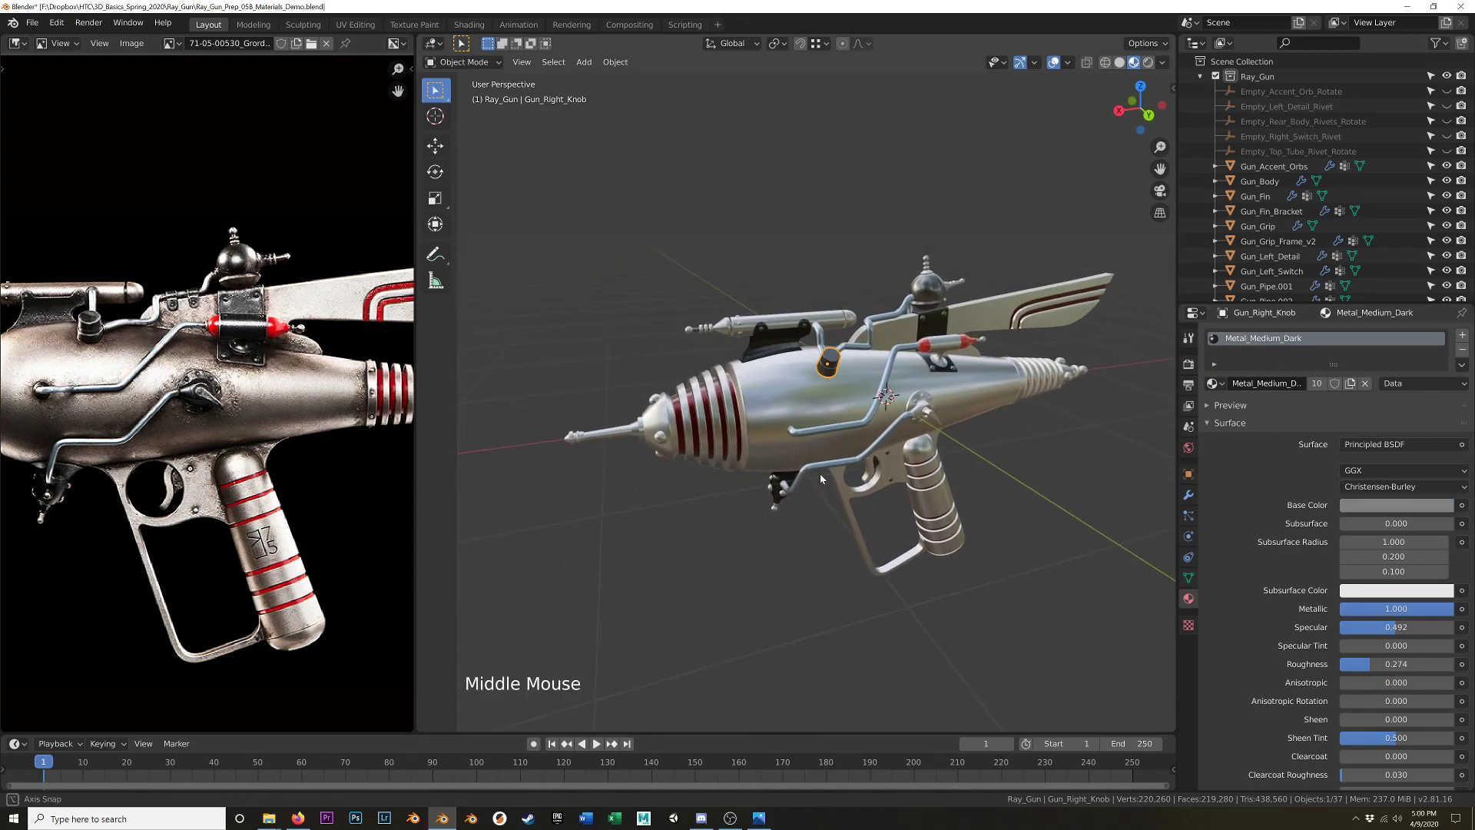
{"action": "scroll", "coordinate": [820, 478], "scroll_direction": "up", "scroll_amount": 2}
{"action": "left_click", "coordinate": [941, 423]}
{"action": "middle_click_drag", "start_coordinate": [941, 422], "coordinate": [854, 375], "text": "shift"}
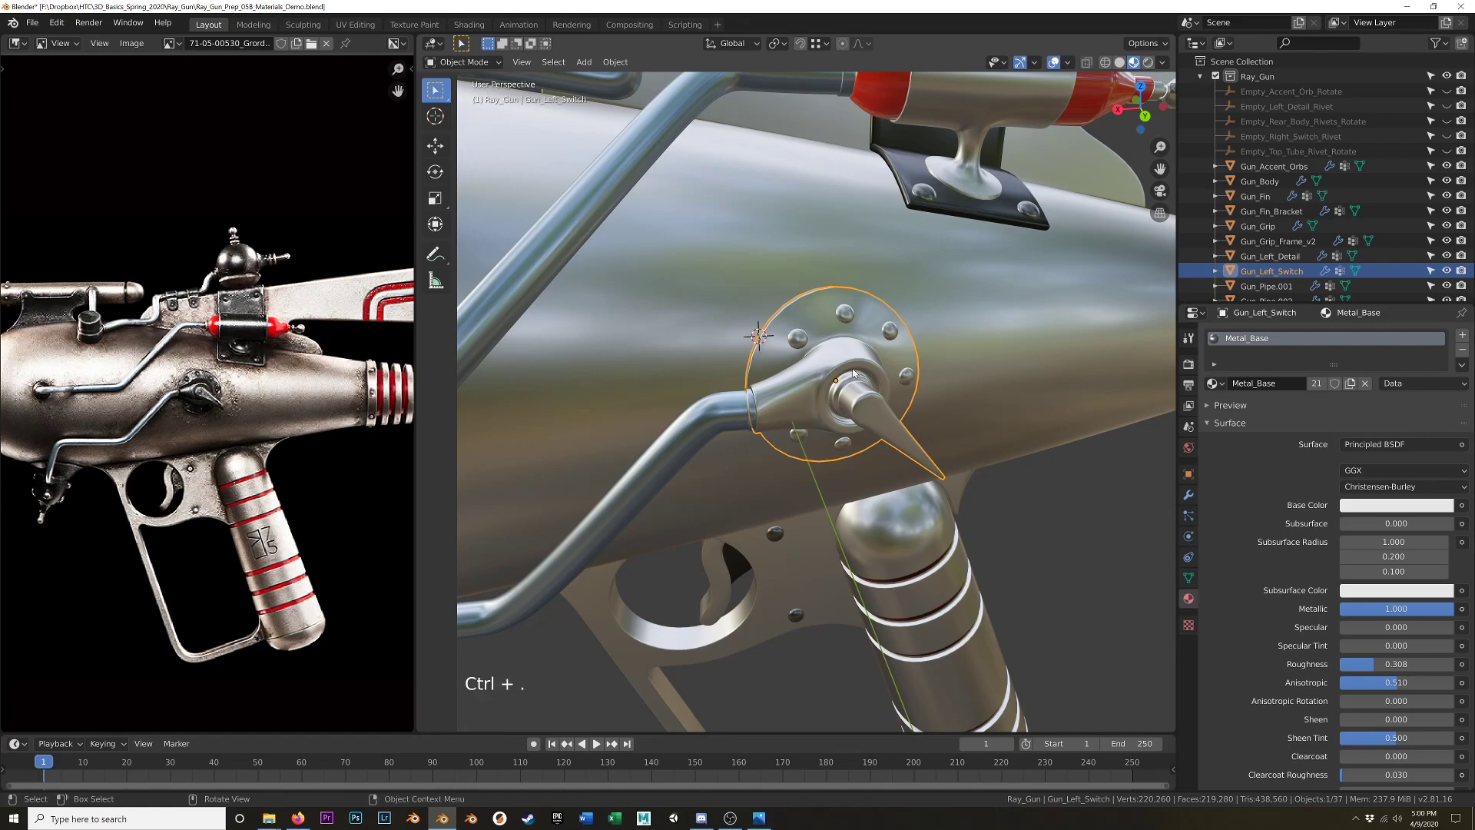
{"action": "middle_click_drag", "start_coordinate": [816, 396], "coordinate": [821, 391]}
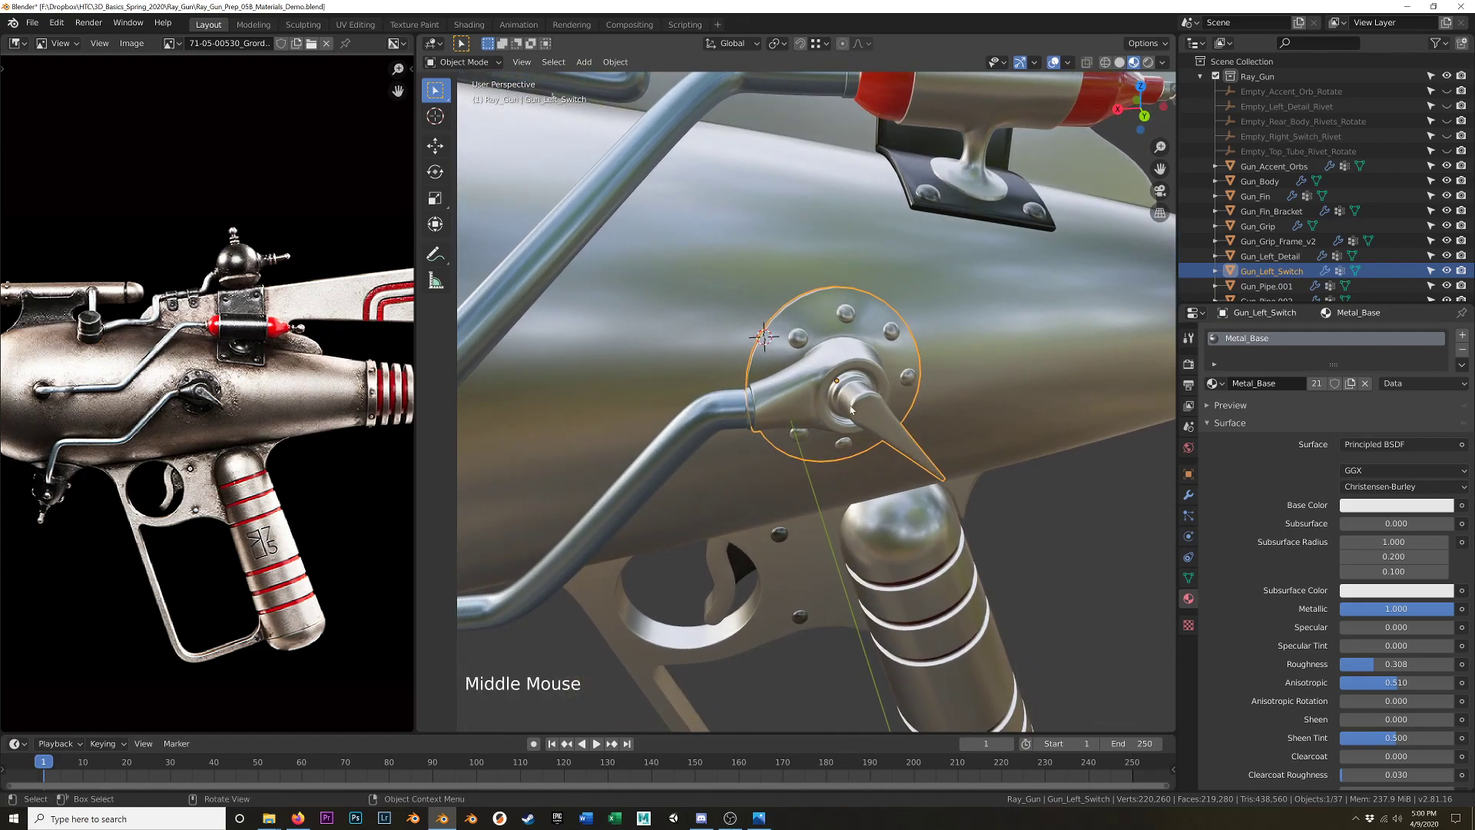
{"action": "left_click", "coordinate": [1214, 384]}
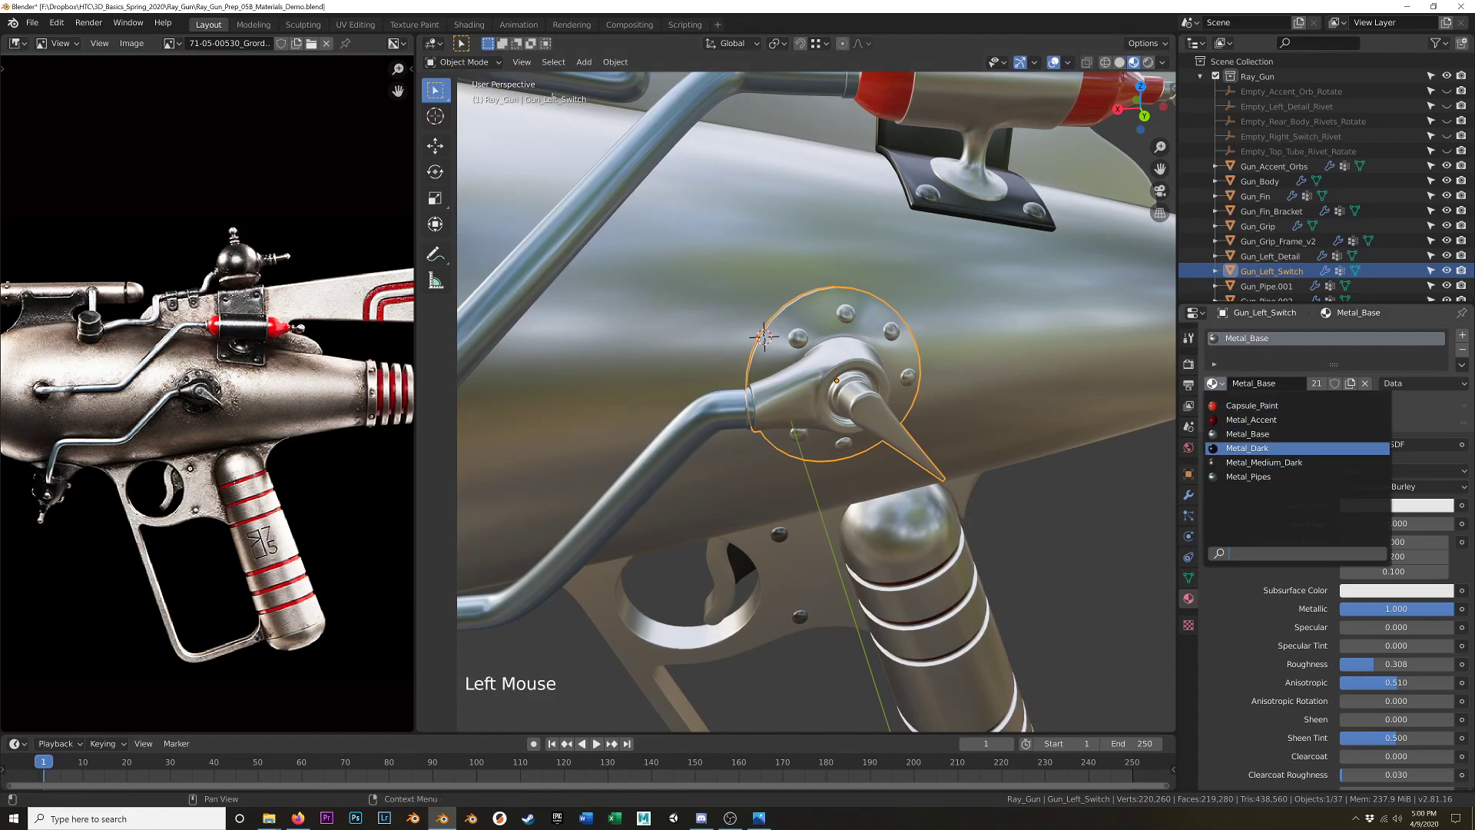
{"action": "left_click", "coordinate": [1247, 448]}
In the mesh of Gun_Left_Switch, select the faces of the pointed lever and the cylindrical shaft behind it.
{"action": "key", "text": "Tab"}
{"action": "left_click", "coordinate": [878, 418]}
{"action": "middle_click_drag", "start_coordinate": [878, 419], "coordinate": [684, 319]}
{"action": "scroll", "coordinate": [899, 428], "scroll_direction": "up", "scroll_amount": 2}
{"action": "scroll", "coordinate": [900, 428], "scroll_direction": "down", "scroll_amount": 1}
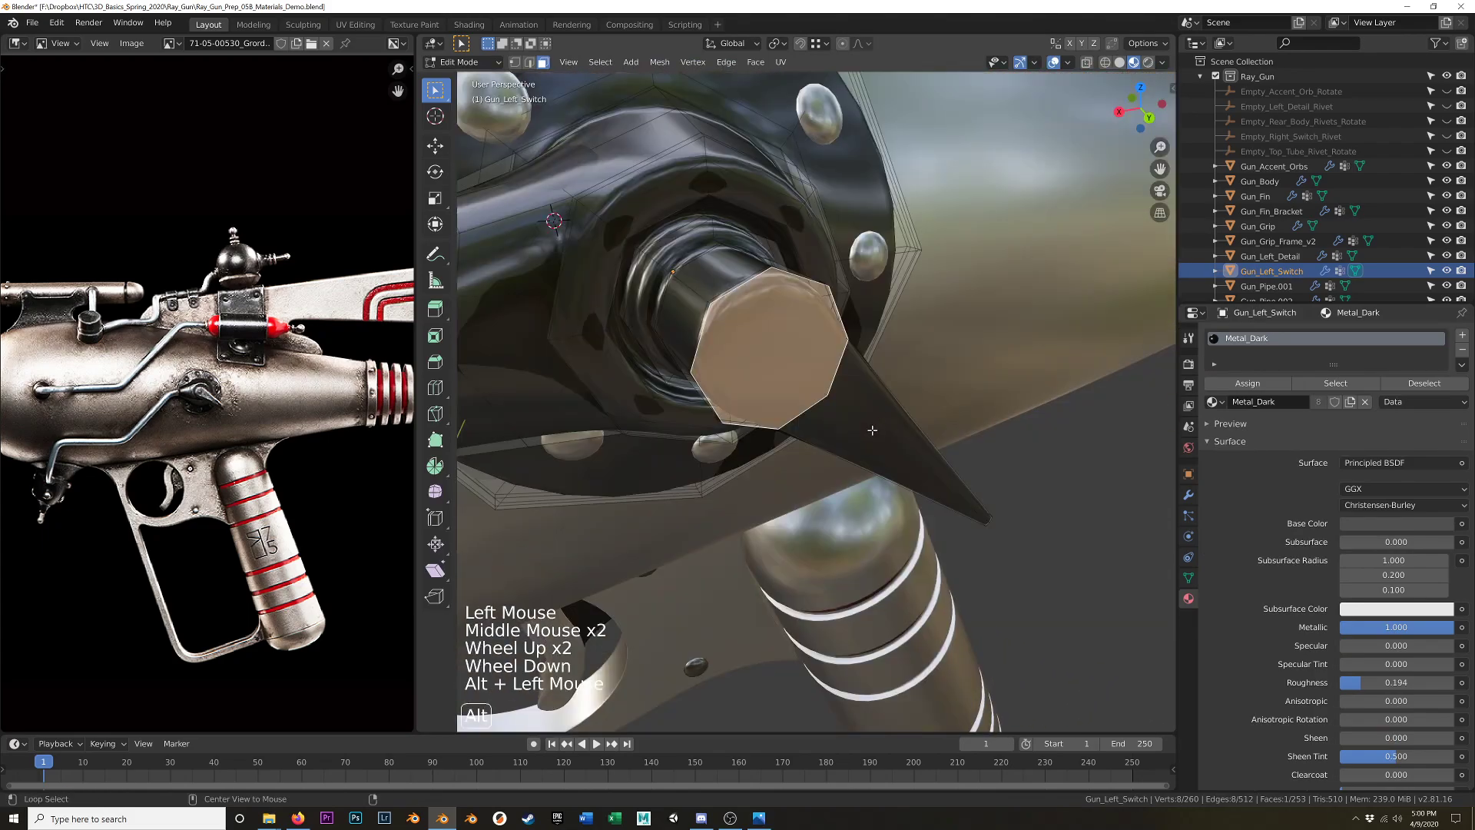
{"action": "left_click", "coordinate": [868, 422], "text": "alt"}
{"action": "key", "text": "ctrl+KP_Add"}
{"action": "key", "text": "ctrl+KP_Add"}
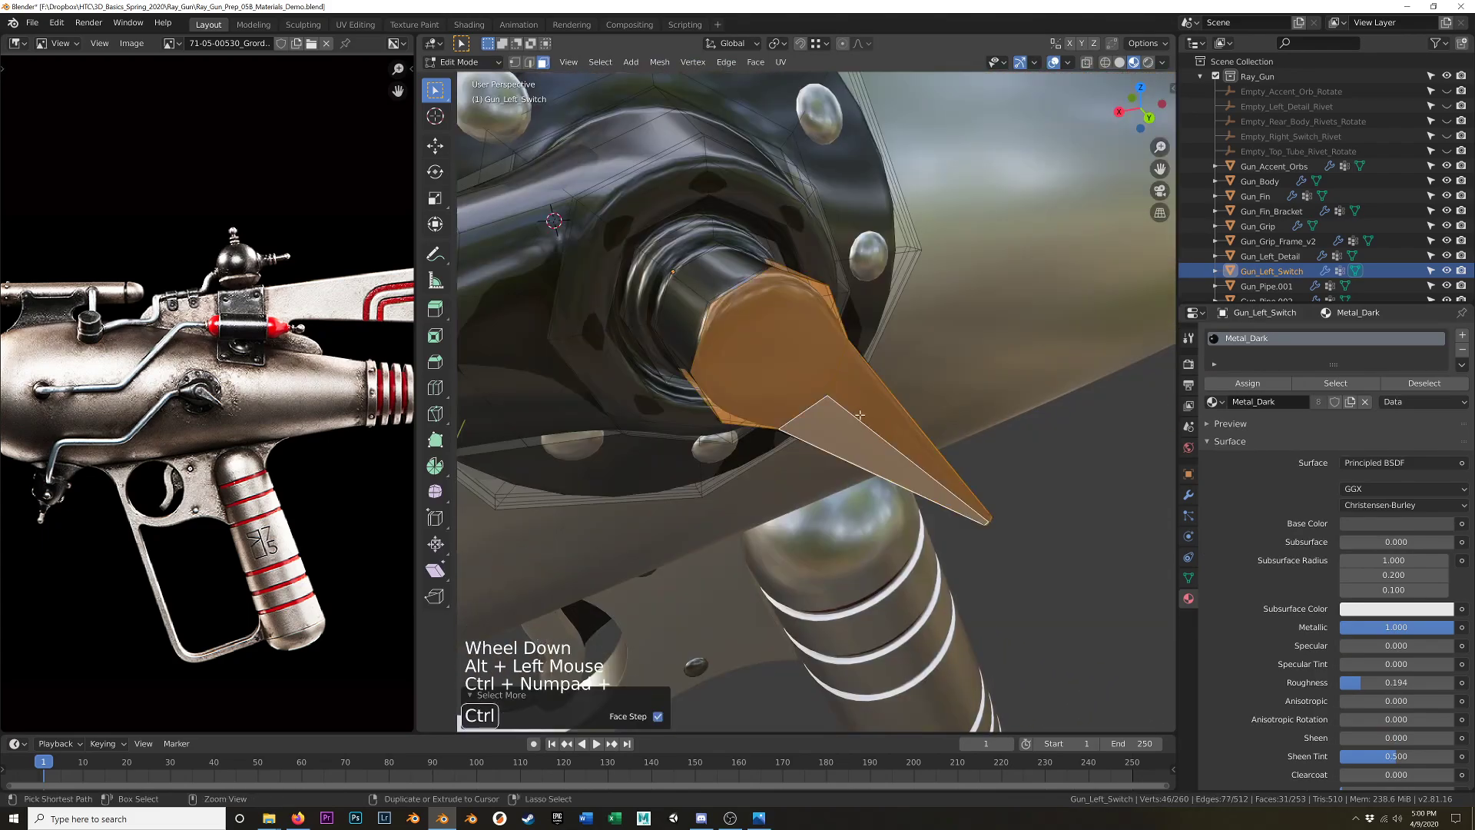
{"action": "middle_click_drag", "start_coordinate": [780, 335], "coordinate": [787, 323]}
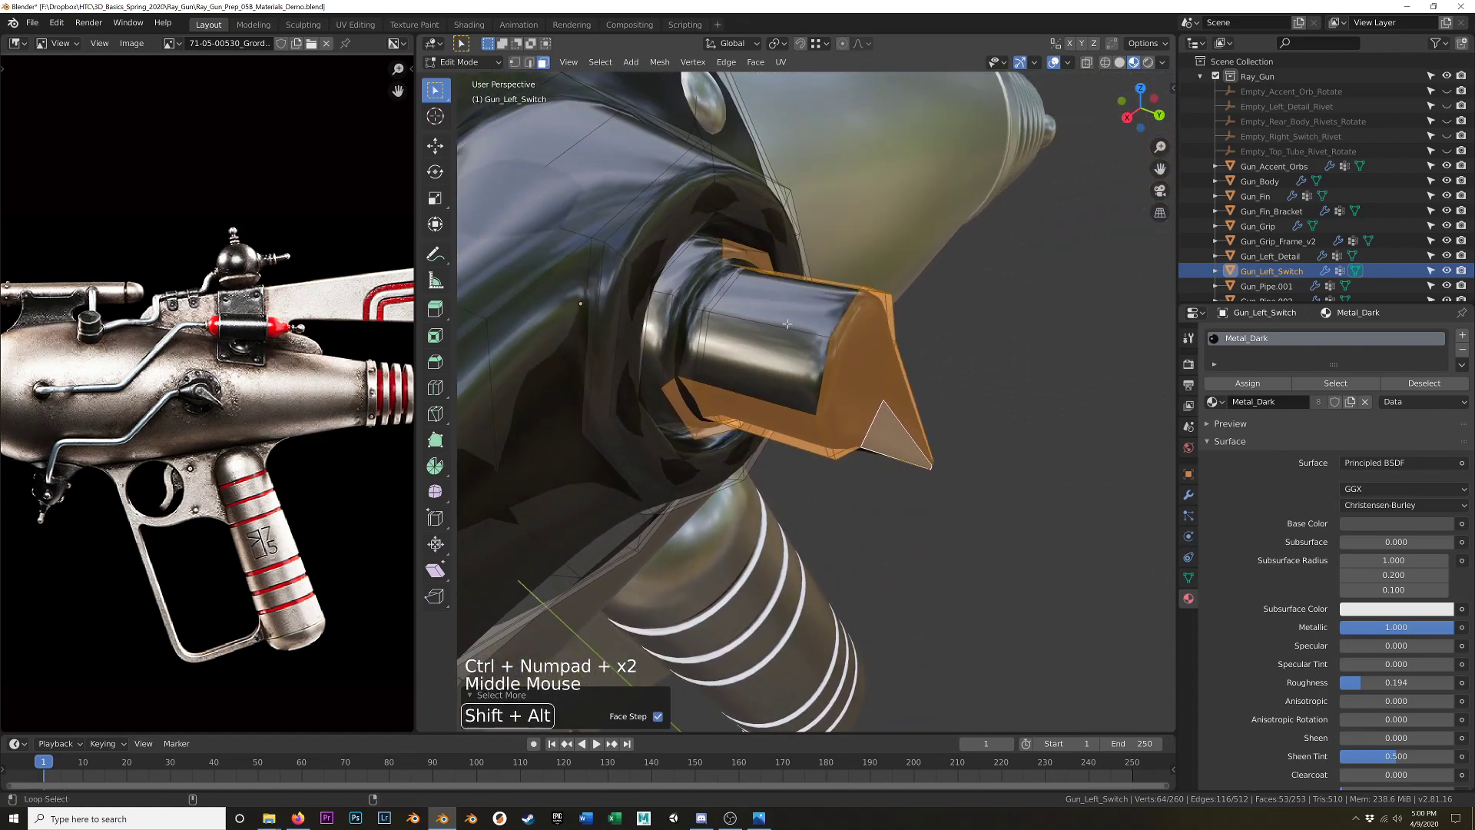
{"action": "left_click", "coordinate": [786, 324], "text": "alt+shift"}
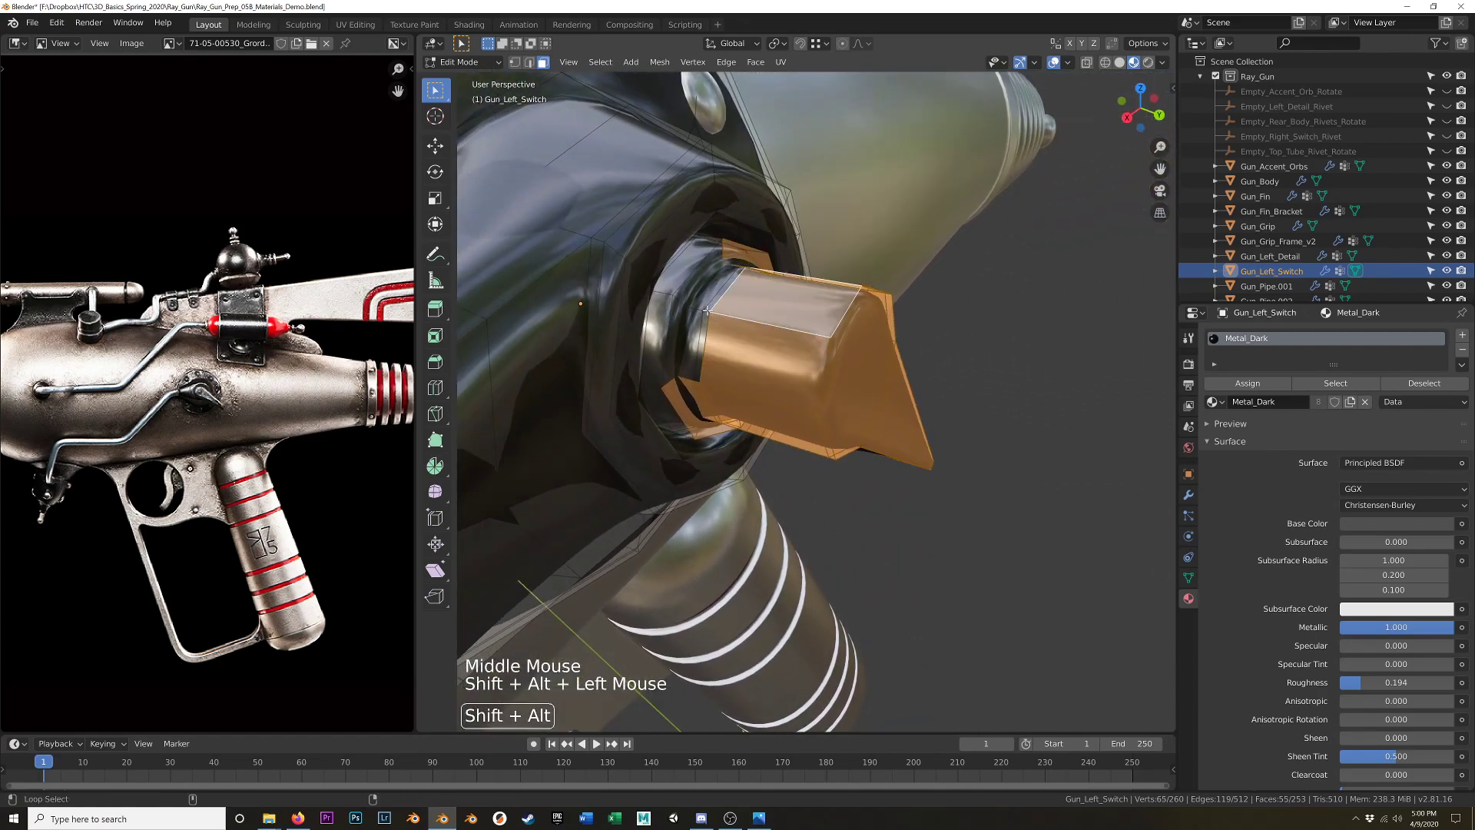
{"action": "left_click", "coordinate": [694, 305], "text": "alt+shift"}
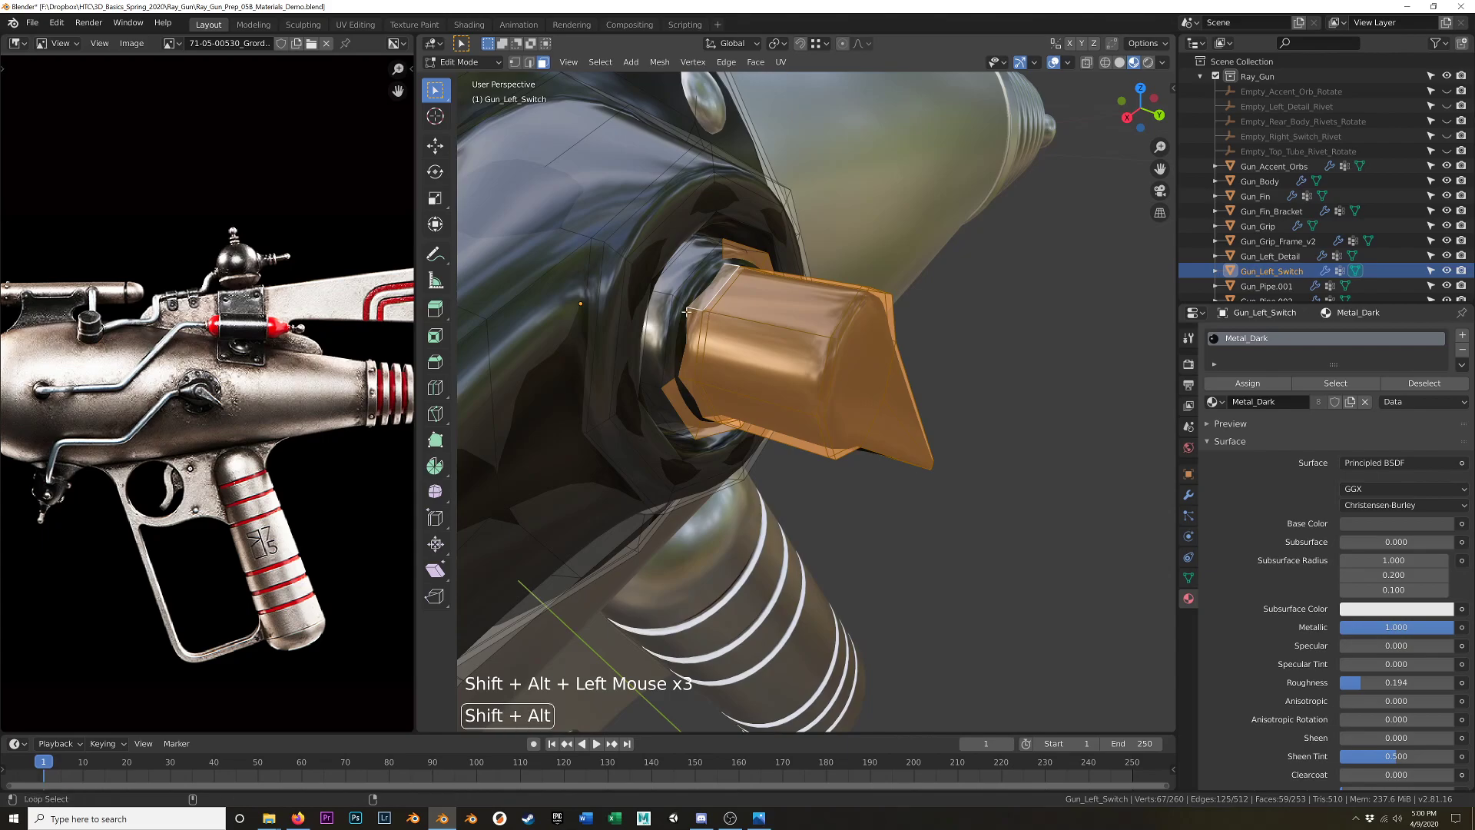
Isolate Gun_Left_Switch in solid shading and turn off the edit-mode display of its Subdivision modifier.
{"action": "key", "text": "KP_Divide"}
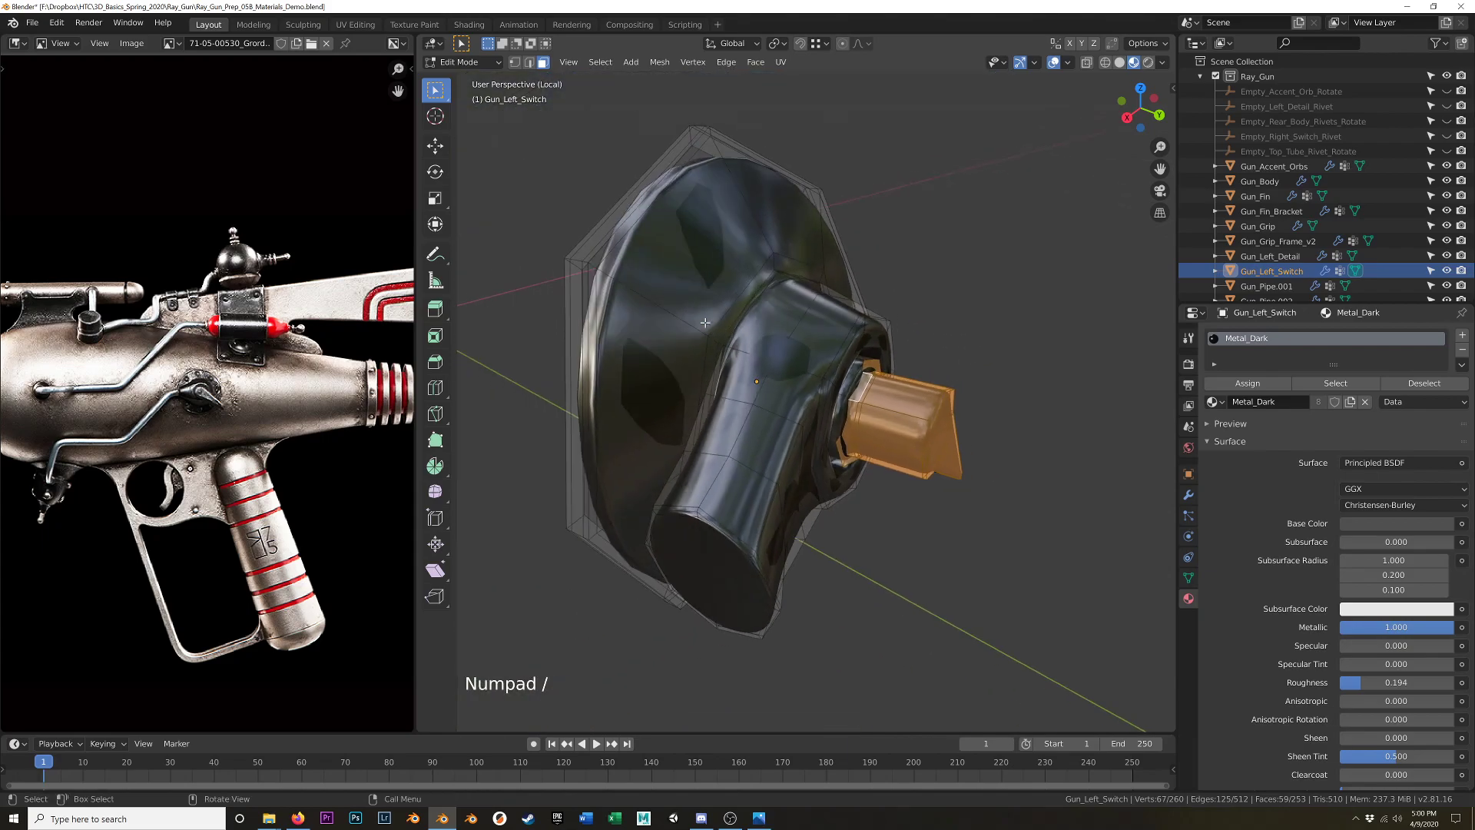
{"action": "key", "text": "z"}
{"action": "middle_click_drag", "start_coordinate": [764, 374], "coordinate": [898, 374]}
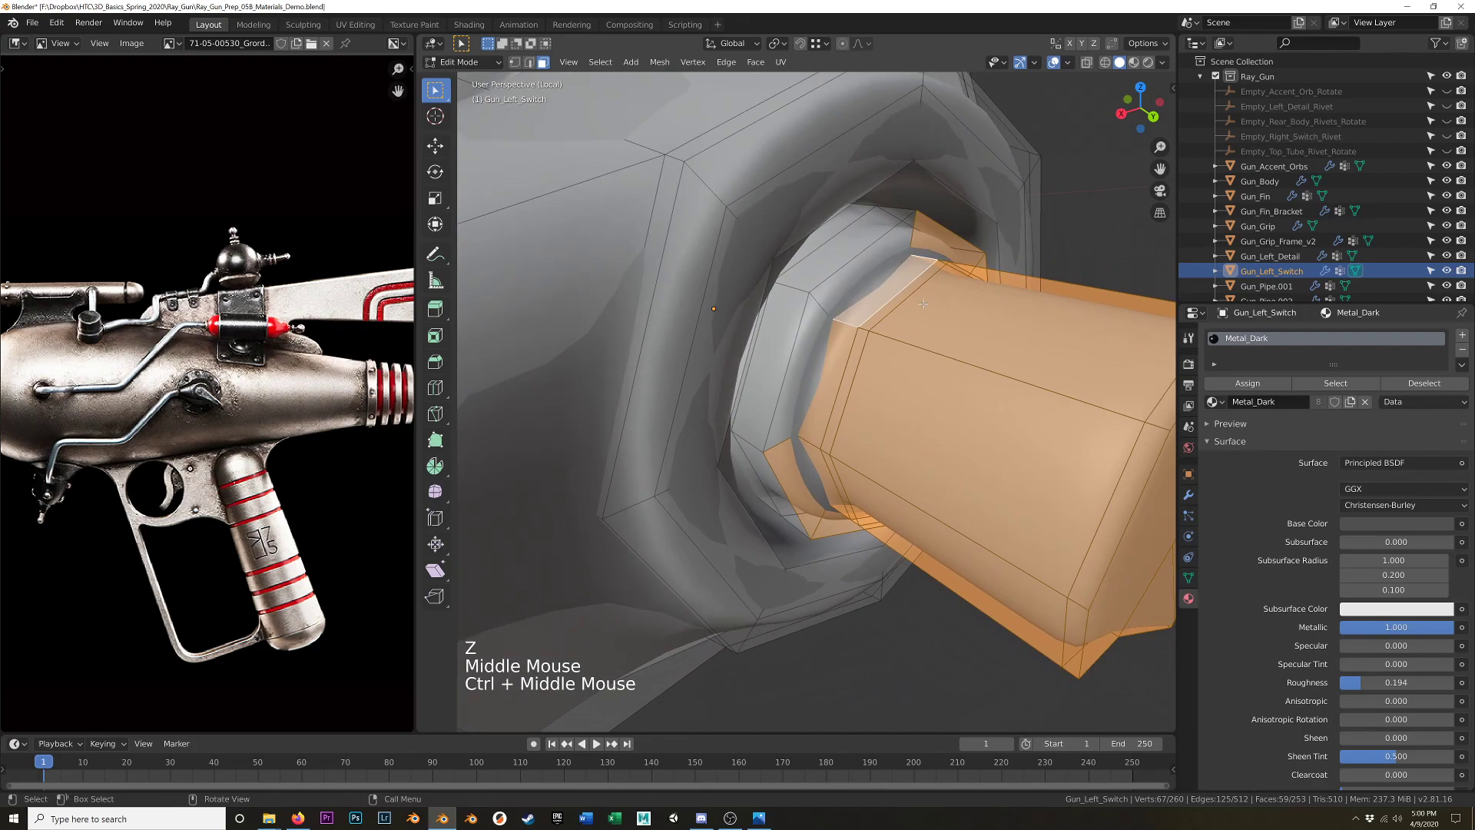
{"action": "left_click", "coordinate": [1189, 496]}
{"action": "left_click", "coordinate": [1377, 356]}
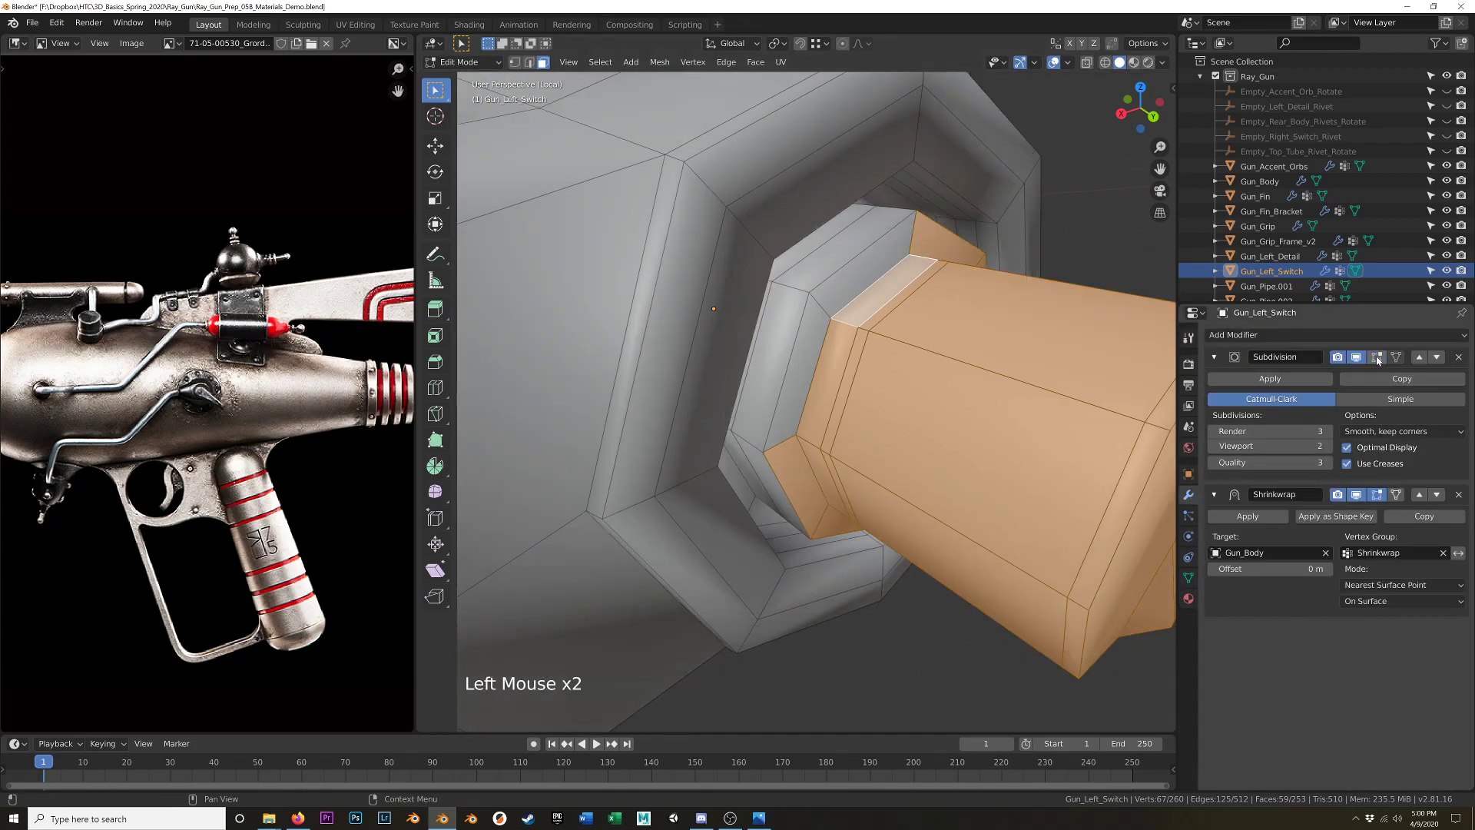
Extend the face selection over the stepped collar loops at the base of the switch's shaft.
{"action": "middle_click_drag", "start_coordinate": [853, 308], "coordinate": [820, 295]}
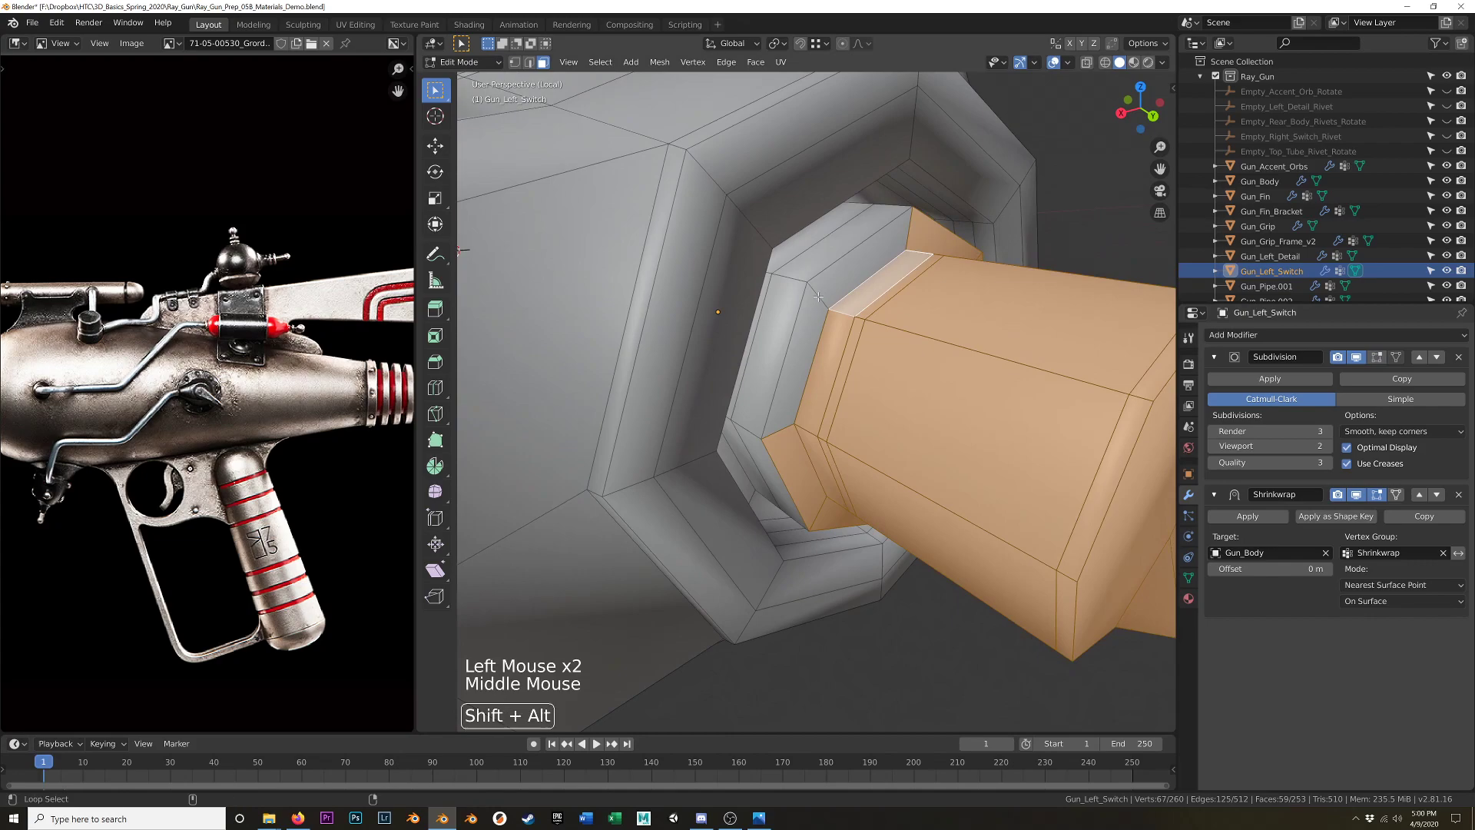
{"action": "left_click", "coordinate": [801, 347], "text": "alt+shift"}
{"action": "left_click", "coordinate": [788, 278], "text": "alt+shift"}
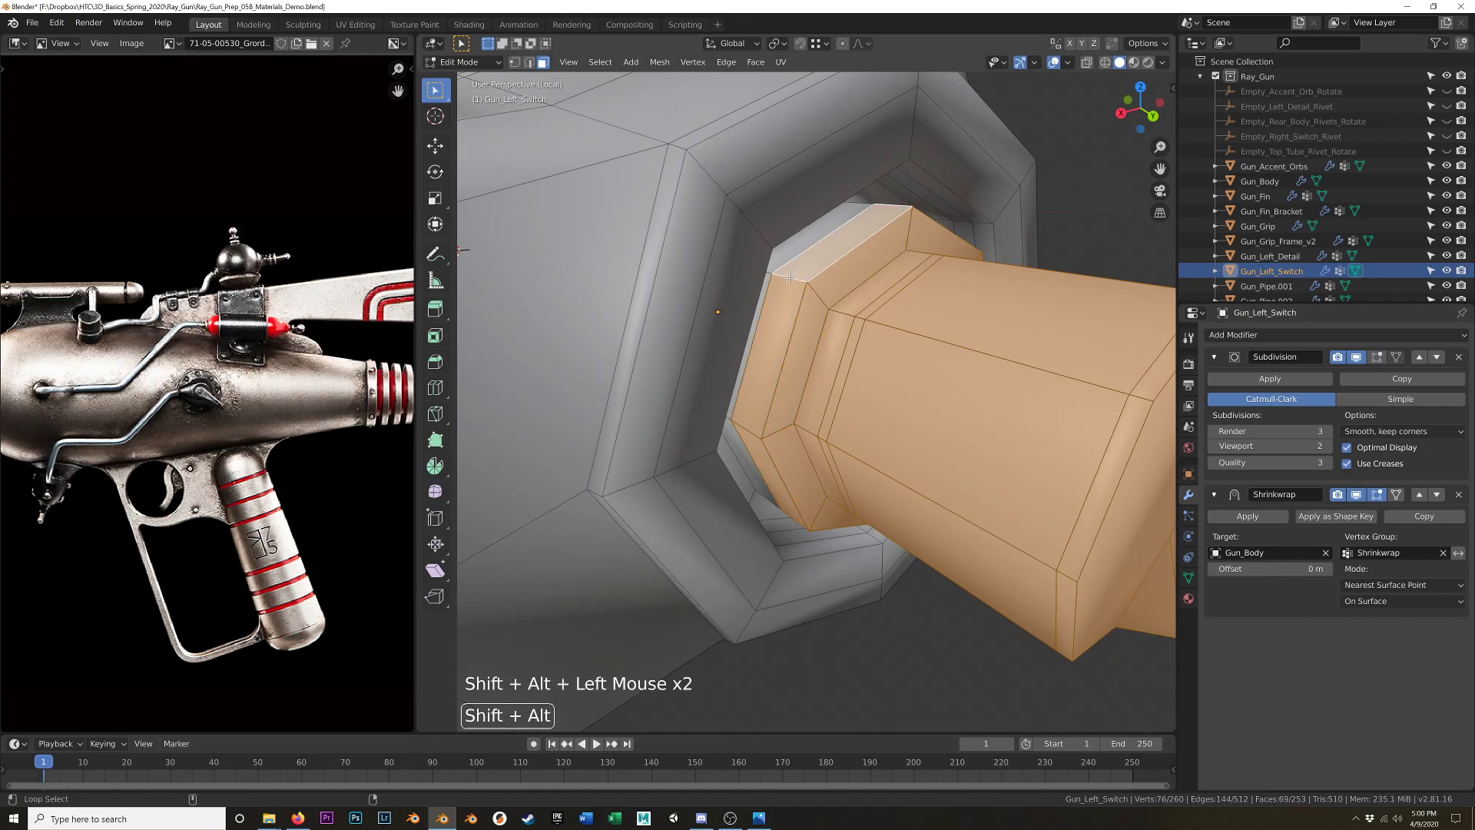
{"action": "key", "text": "ctrl+KP_Add"}
{"action": "middle_click_drag", "start_coordinate": [885, 268], "coordinate": [860, 246]}
{"action": "scroll", "coordinate": [860, 246], "scroll_direction": "down", "scroll_amount": 2}
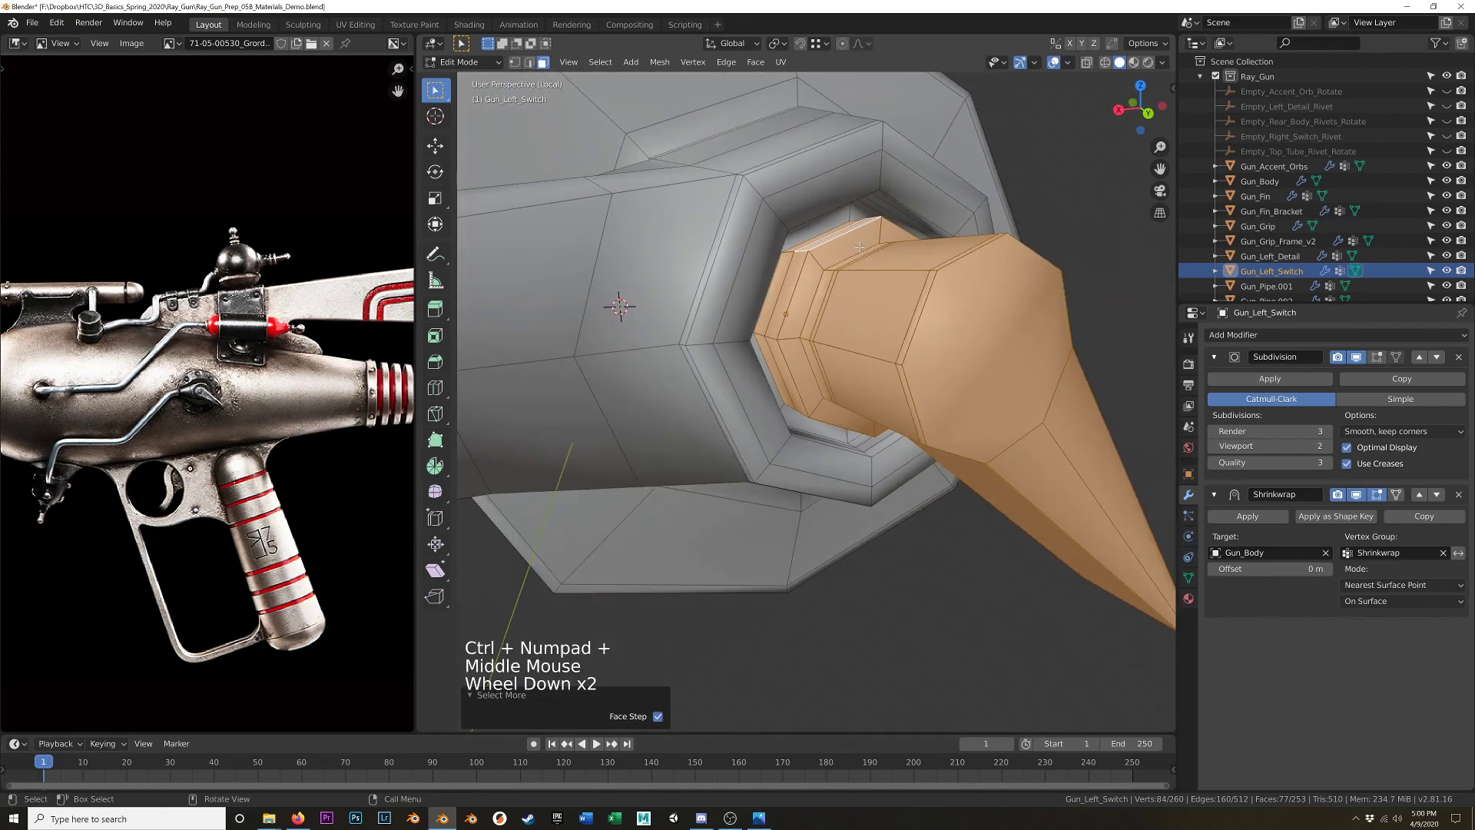
{"action": "scroll", "coordinate": [859, 246], "scroll_direction": "down", "scroll_amount": 5}
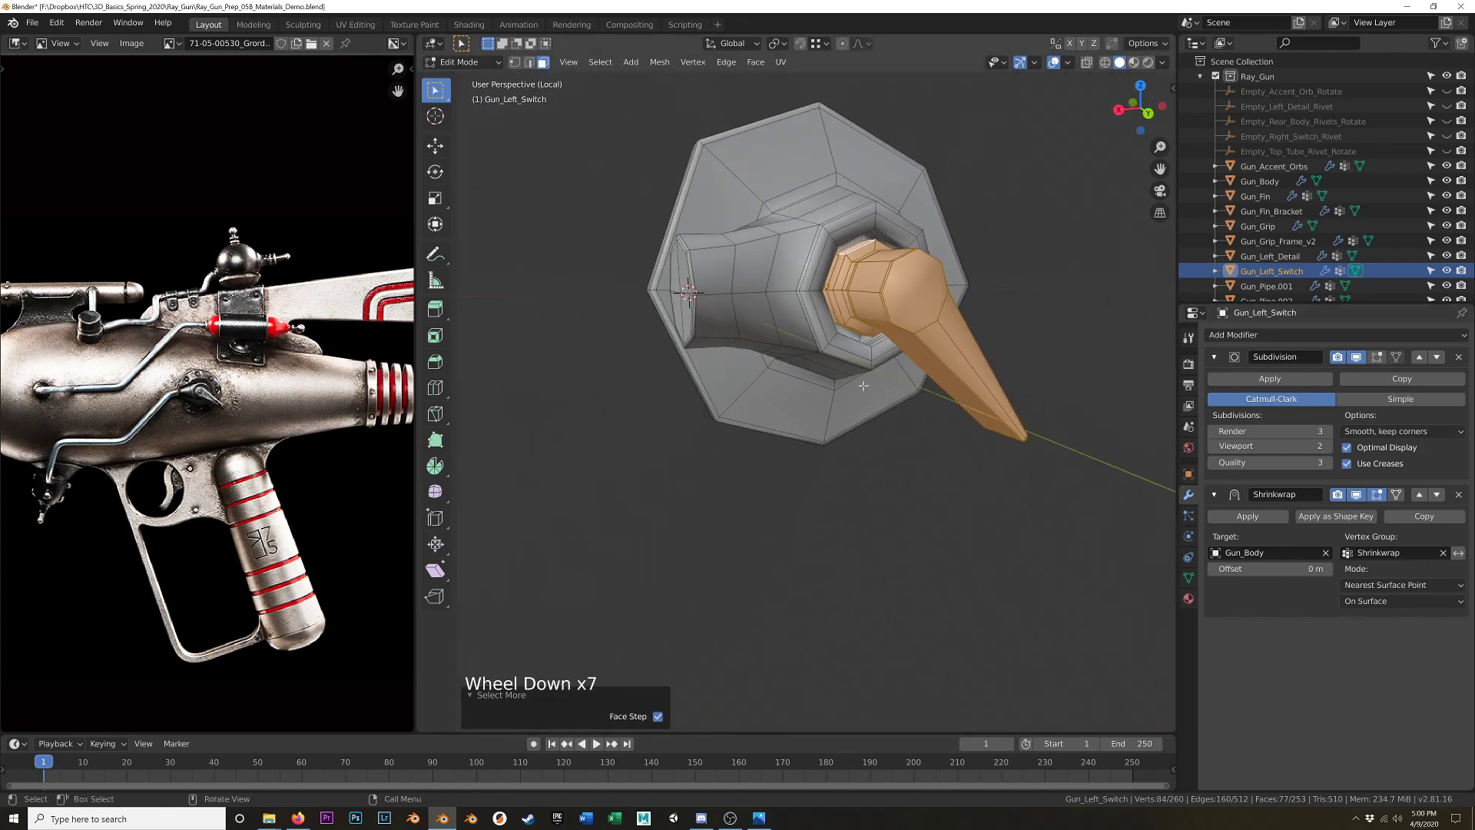
Return Gun_Left_Switch to Object Mode in material preview and bring up its material settings.
{"action": "key", "text": "Tab"}
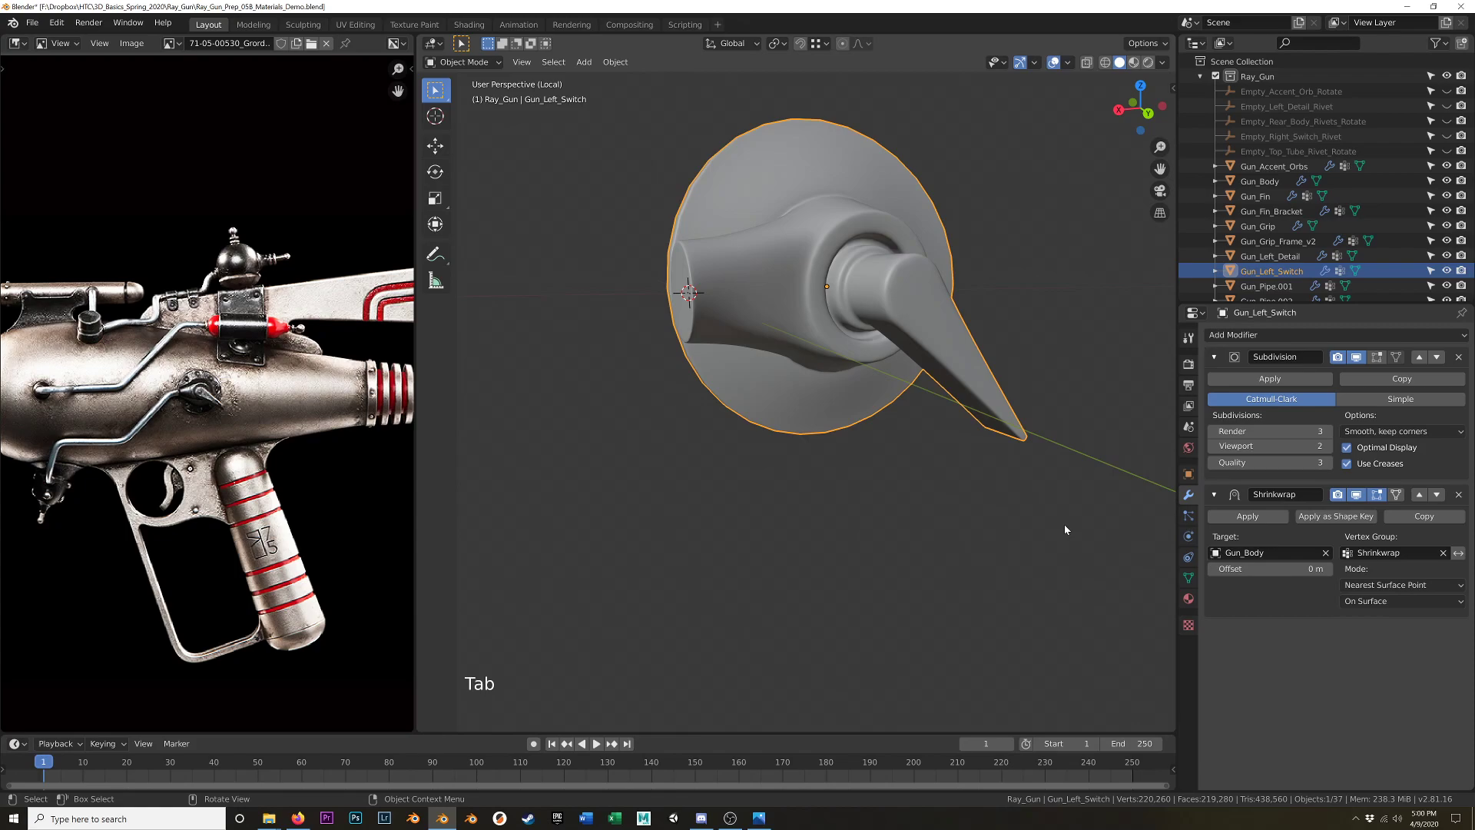
{"action": "key", "text": "z"}
{"action": "left_click", "coordinate": [1187, 597]}
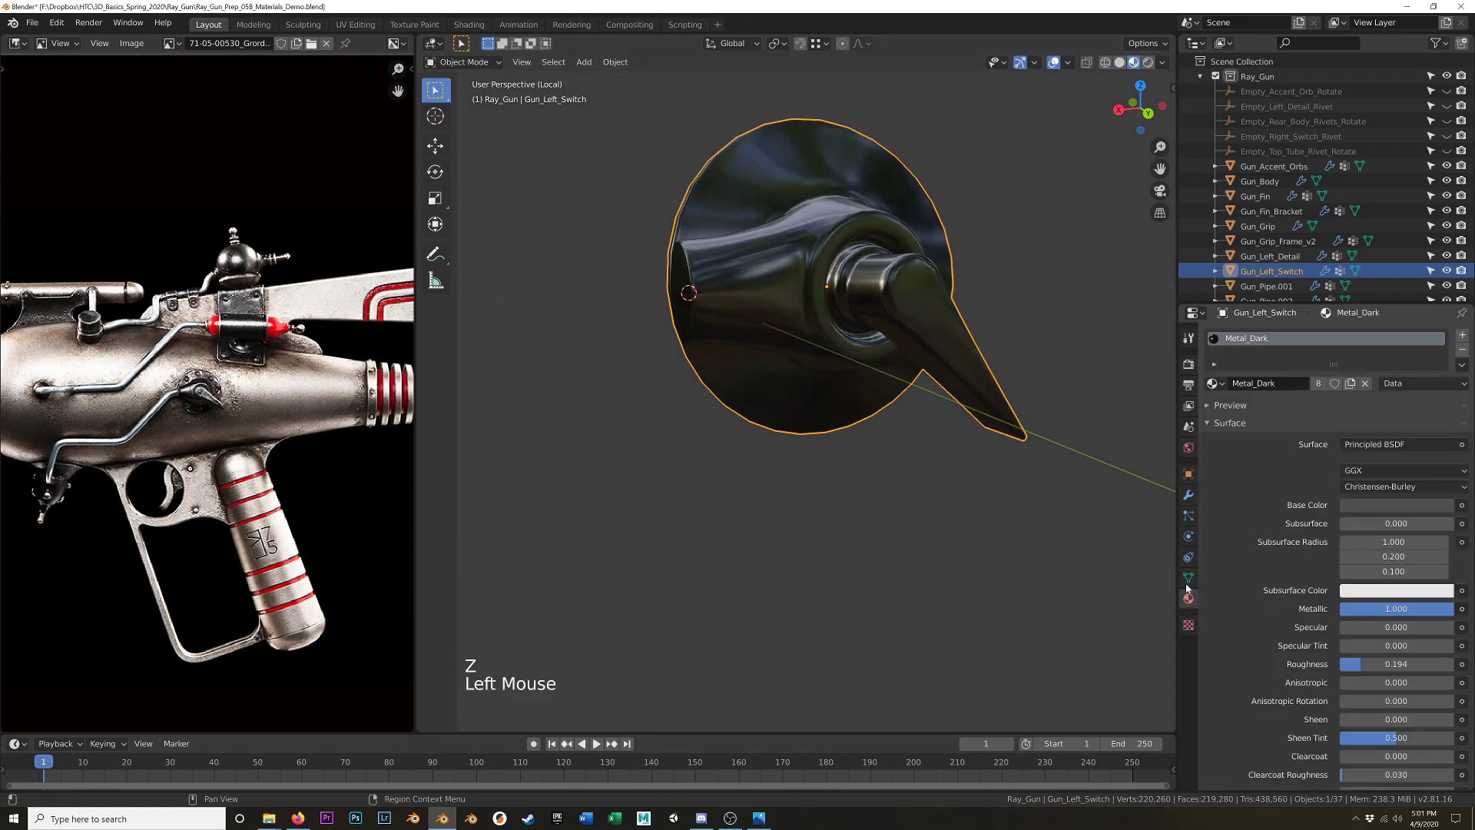
Add a Metal_Medium_Dark slot to Gun_Left_Switch, assign it to the selected lever and shaft faces, and leave isolation.
{"action": "left_click", "coordinate": [1462, 337]}
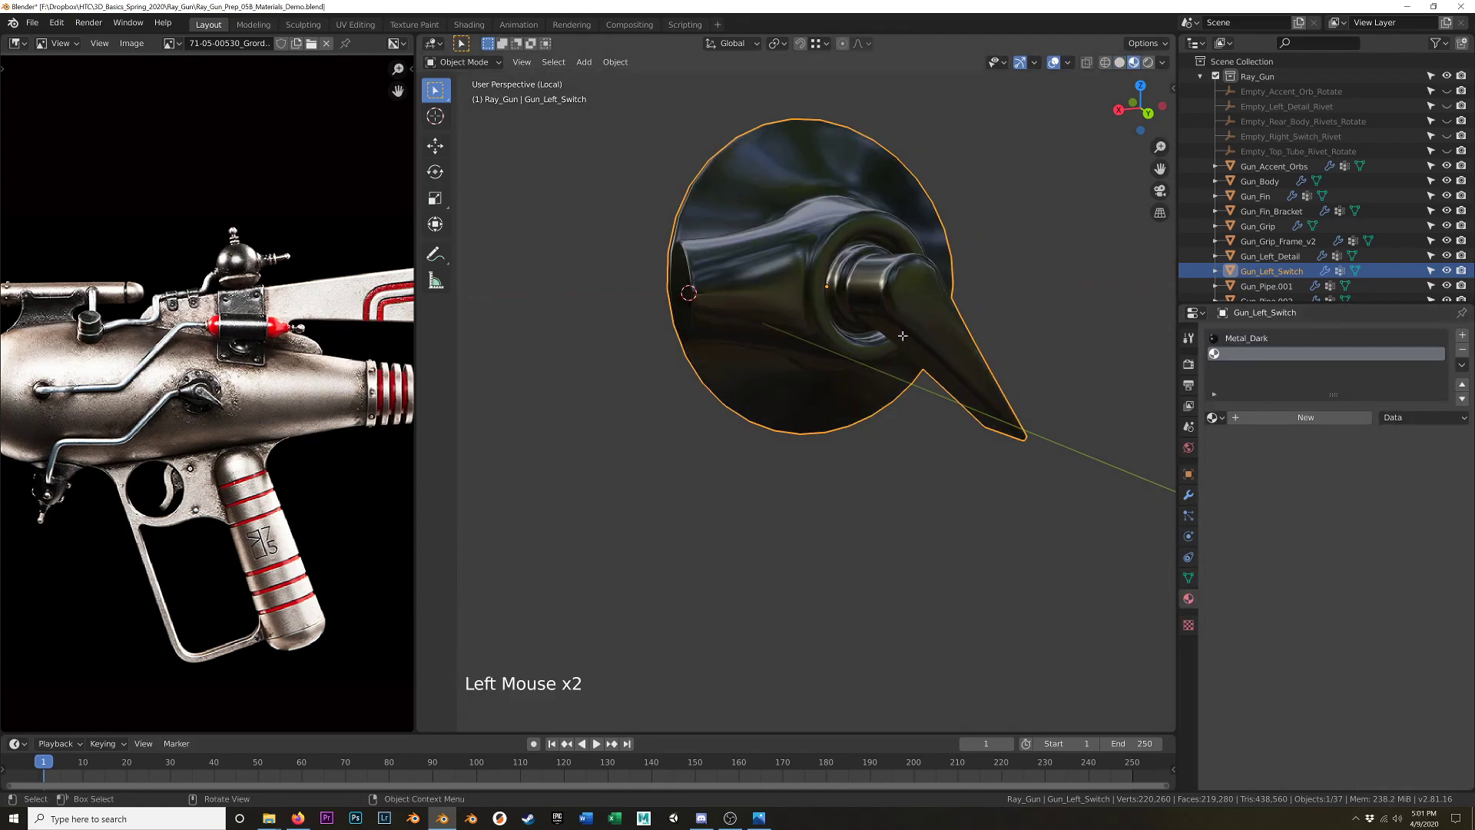
{"action": "key", "text": "Tab"}
{"action": "left_click", "coordinate": [1212, 436]}
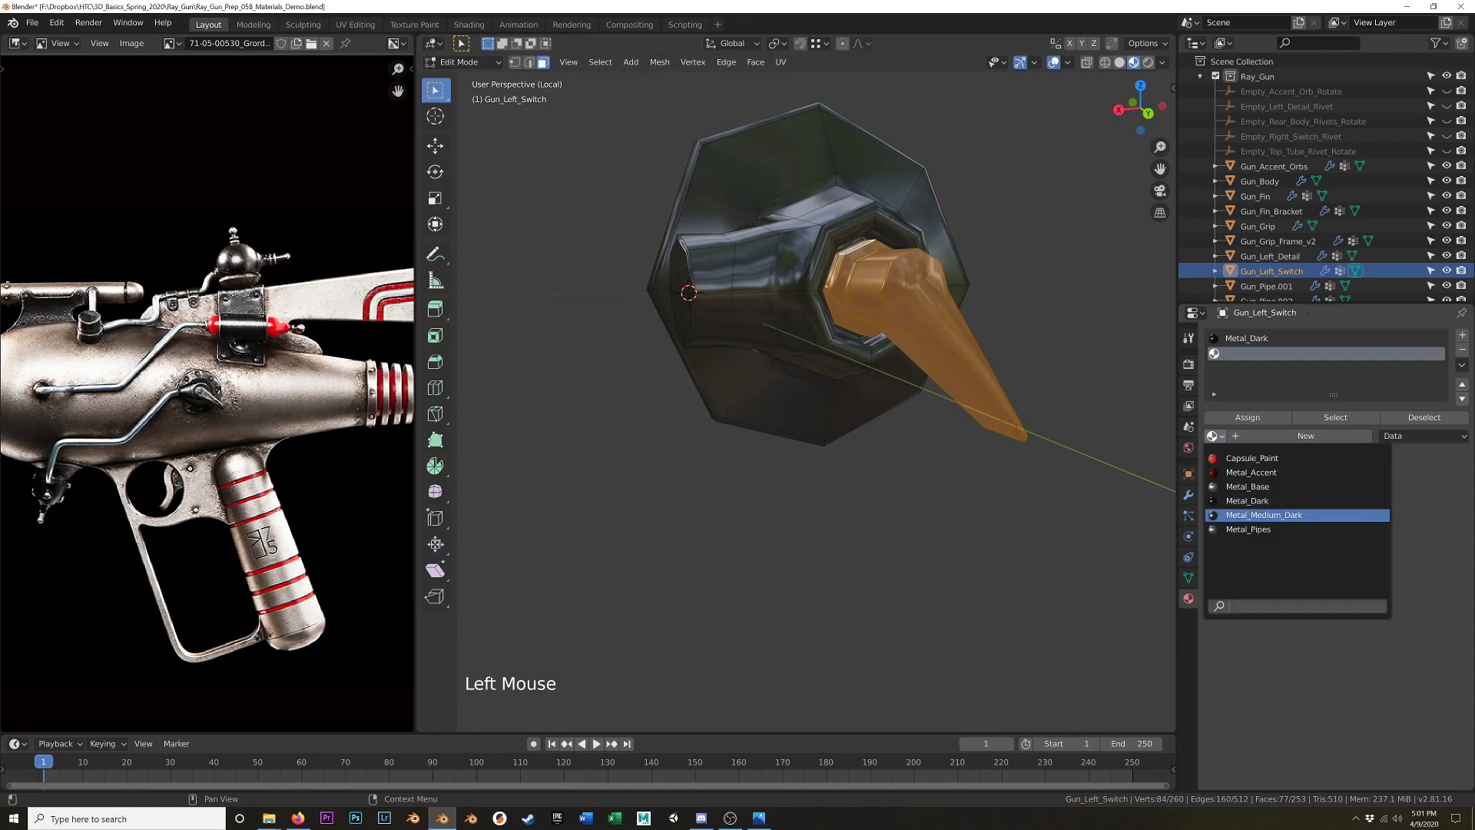
{"action": "left_click", "coordinate": [1291, 514]}
{"action": "left_click", "coordinate": [1233, 419]}
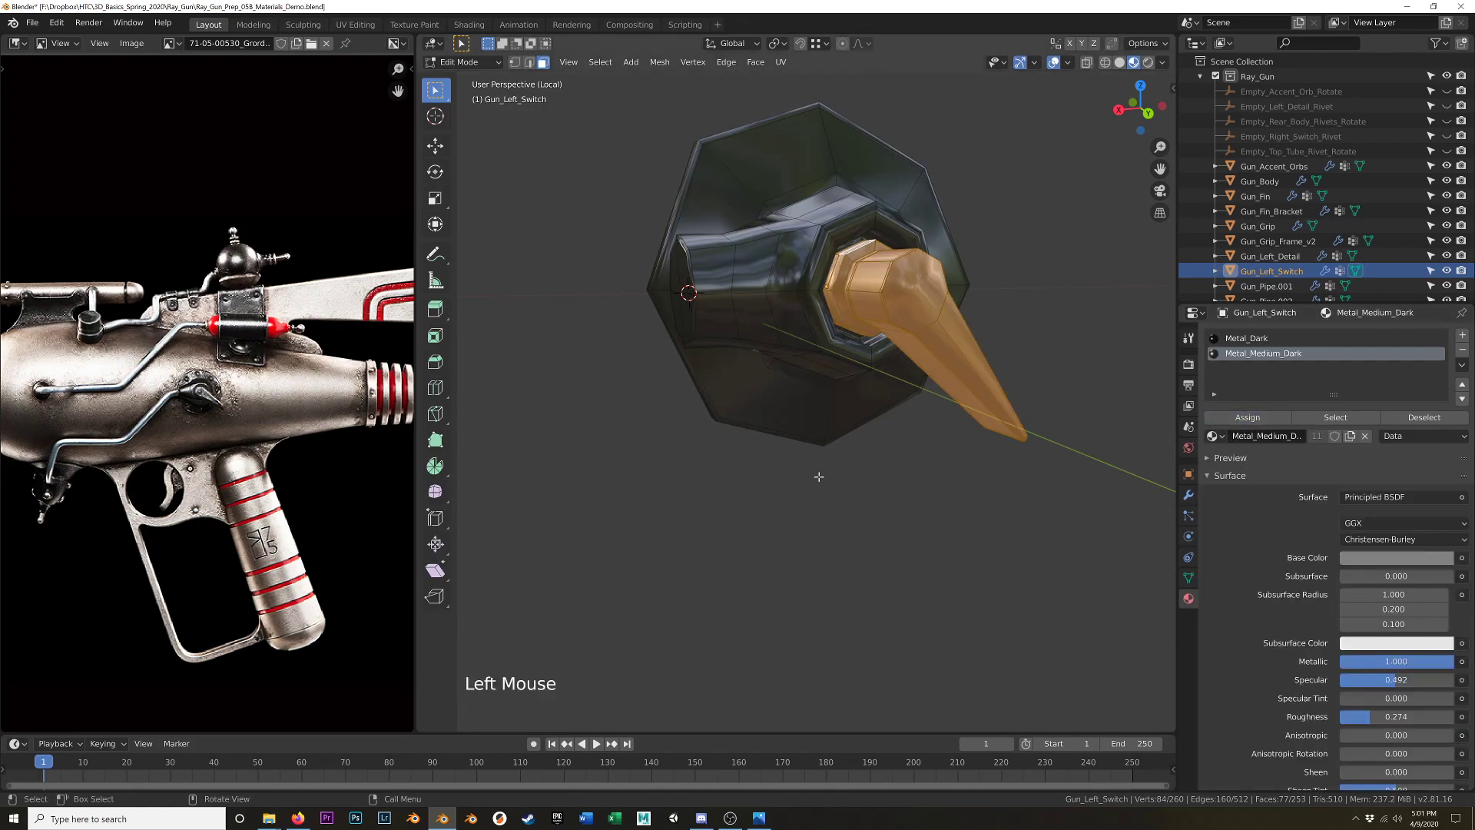
{"action": "key", "text": "Tab"}
{"action": "middle_click_drag", "start_coordinate": [935, 431], "coordinate": [841, 436]}
{"action": "key", "text": "KP_Divide"}
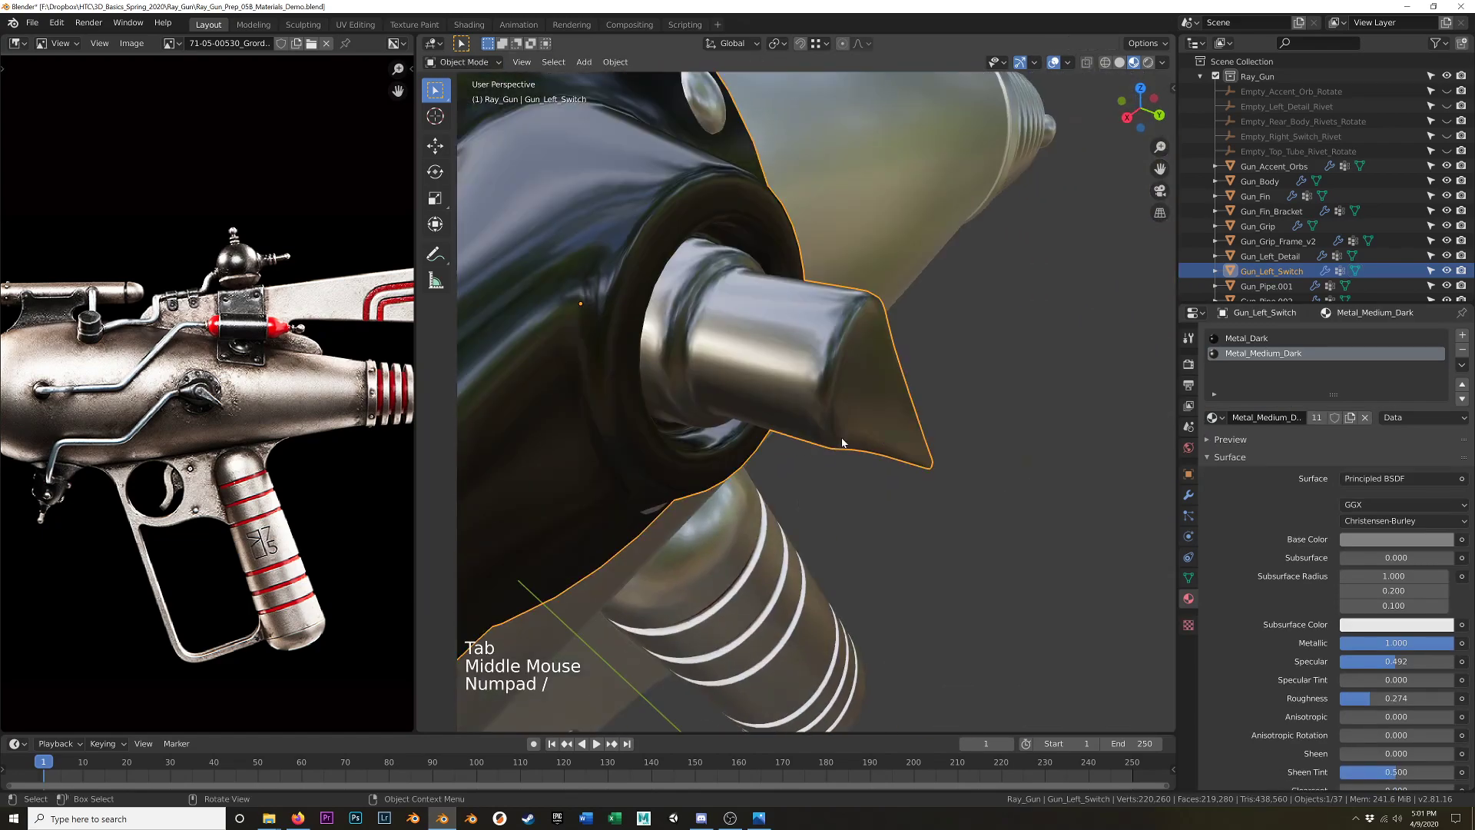
Set the material of the rivets around the left switch's base plate to Metal_Medium_Dark.
{"action": "scroll", "coordinate": [838, 394], "scroll_direction": "down", "scroll_amount": 2}
{"action": "scroll", "coordinate": [801, 363], "scroll_direction": "up", "scroll_amount": 1}
{"action": "left_click", "coordinate": [801, 334]}
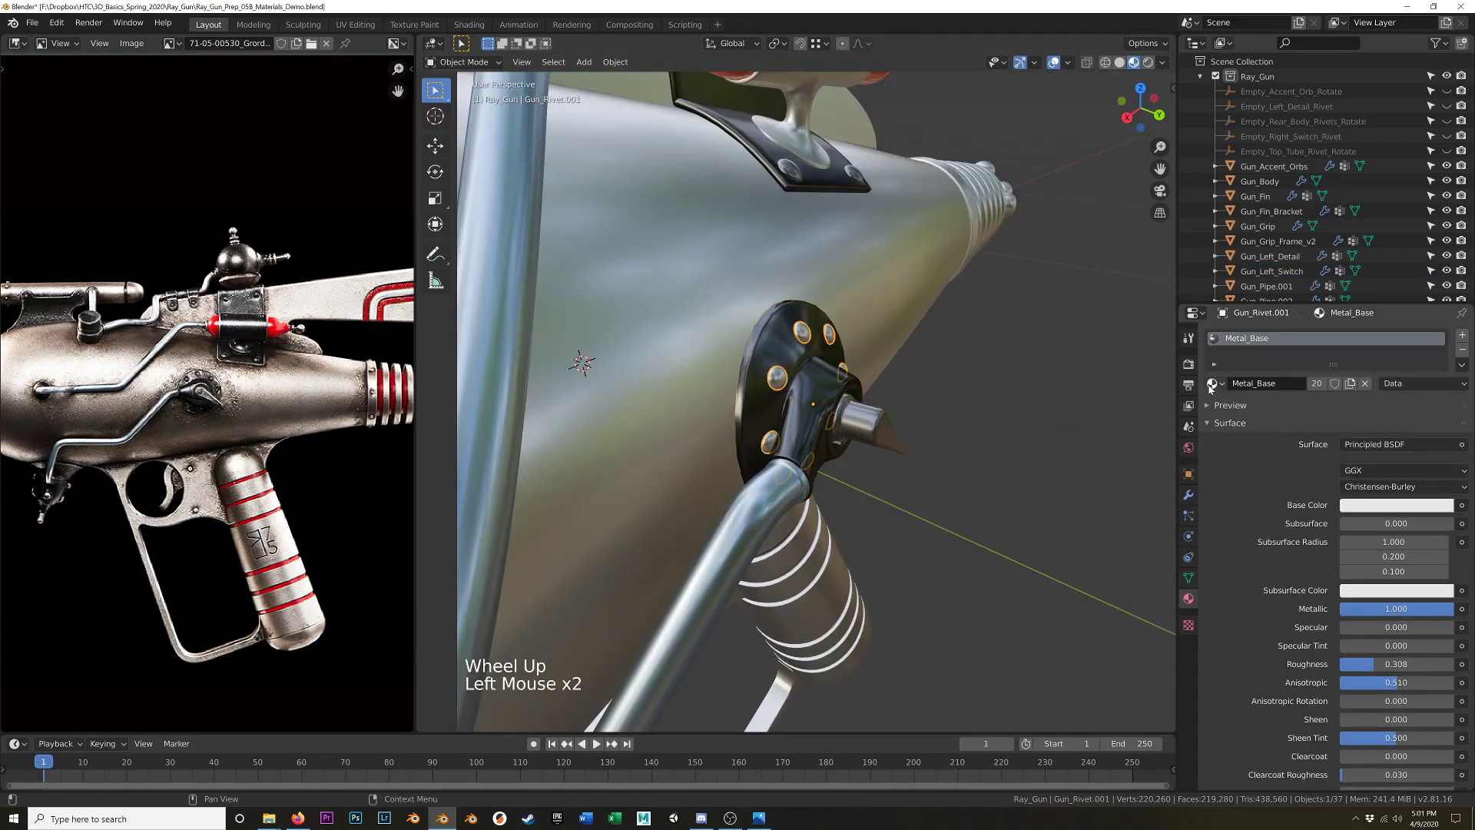
{"action": "left_click", "coordinate": [1211, 384]}
{"action": "left_click", "coordinate": [1260, 461]}
{"action": "left_click", "coordinate": [975, 487]}
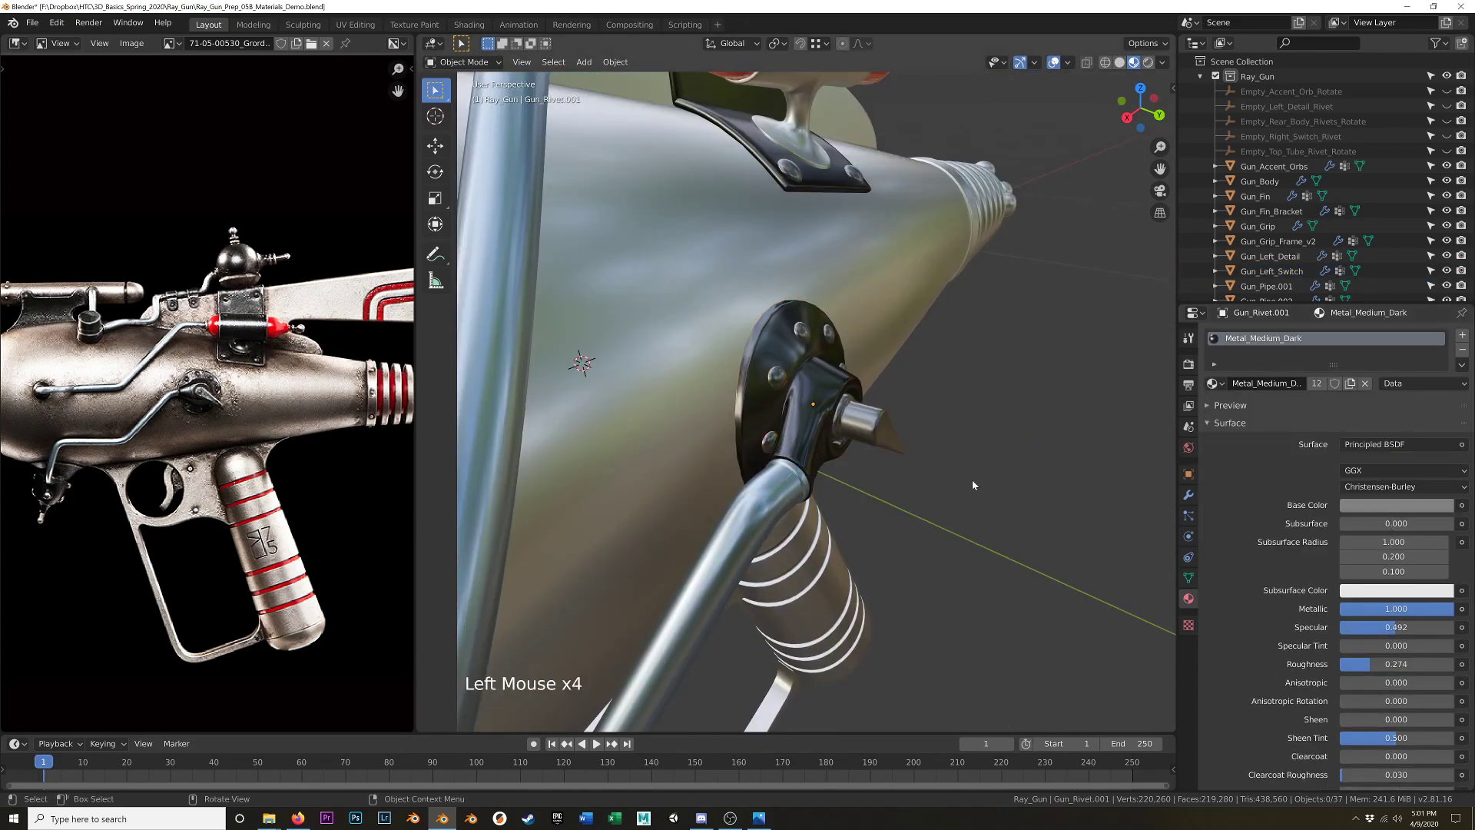
In the mesh of Gun_Body, select the recessed face loop behind the barrel tip's end cap and grow the selection once.
{"action": "middle_click_drag", "start_coordinate": [976, 487], "coordinate": [864, 454]}
{"action": "middle_click_drag", "start_coordinate": [773, 541], "coordinate": [945, 480], "text": "shift"}
{"action": "scroll", "coordinate": [795, 510], "scroll_direction": "down", "scroll_amount": 1}
{"action": "scroll", "coordinate": [864, 499], "scroll_direction": "down", "scroll_amount": 1}
{"action": "scroll", "coordinate": [820, 515], "scroll_direction": "down", "scroll_amount": 2}
{"action": "middle_click_drag", "start_coordinate": [293, 409], "coordinate": [444, 412]}
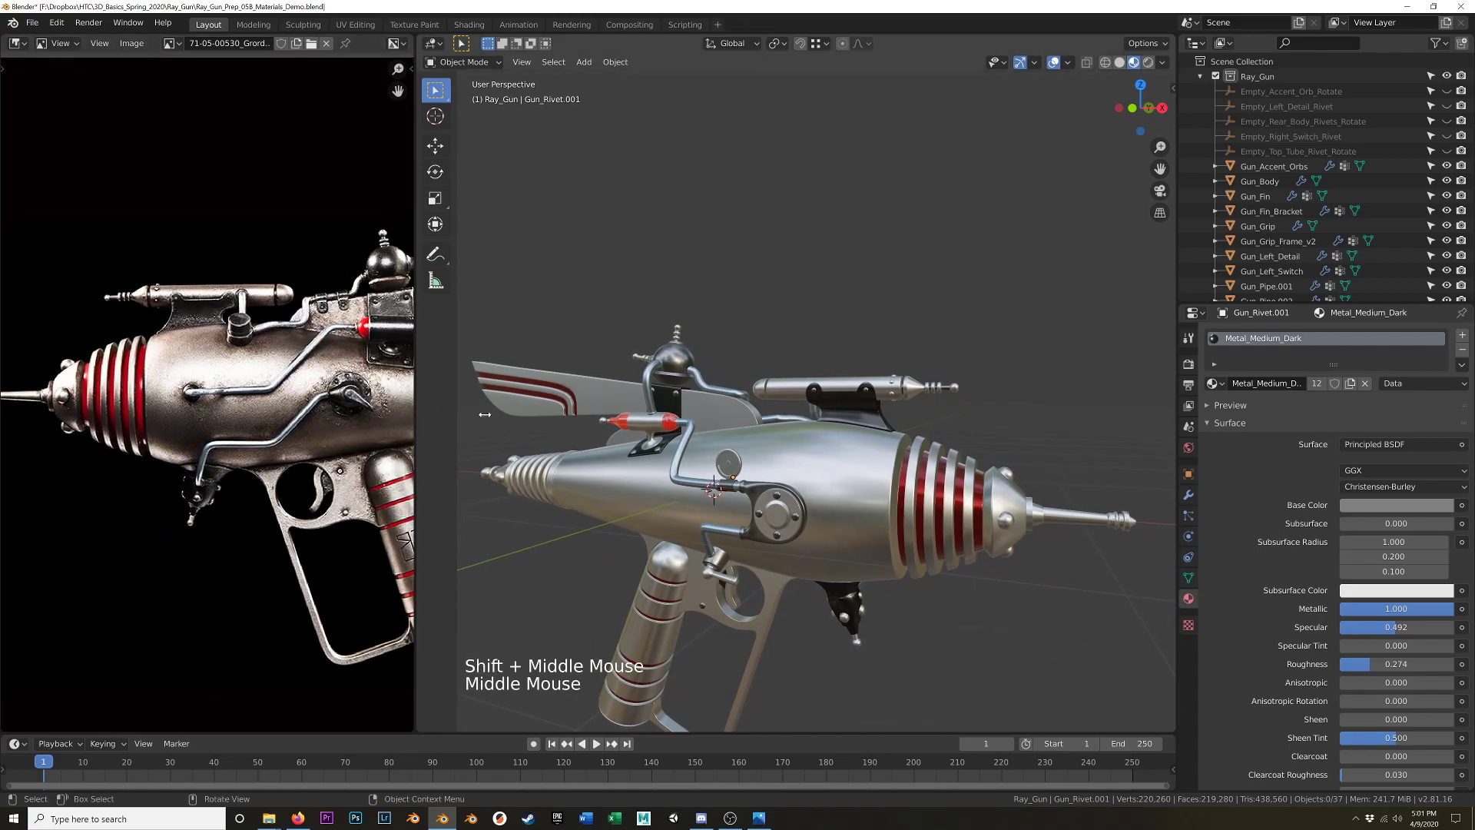
{"action": "middle_click_drag", "start_coordinate": [1091, 530], "coordinate": [860, 499], "text": "shift"}
{"action": "scroll", "coordinate": [860, 500], "scroll_direction": "up", "scroll_amount": 1}
{"action": "left_click", "coordinate": [784, 491]}
{"action": "key", "text": "Tab"}
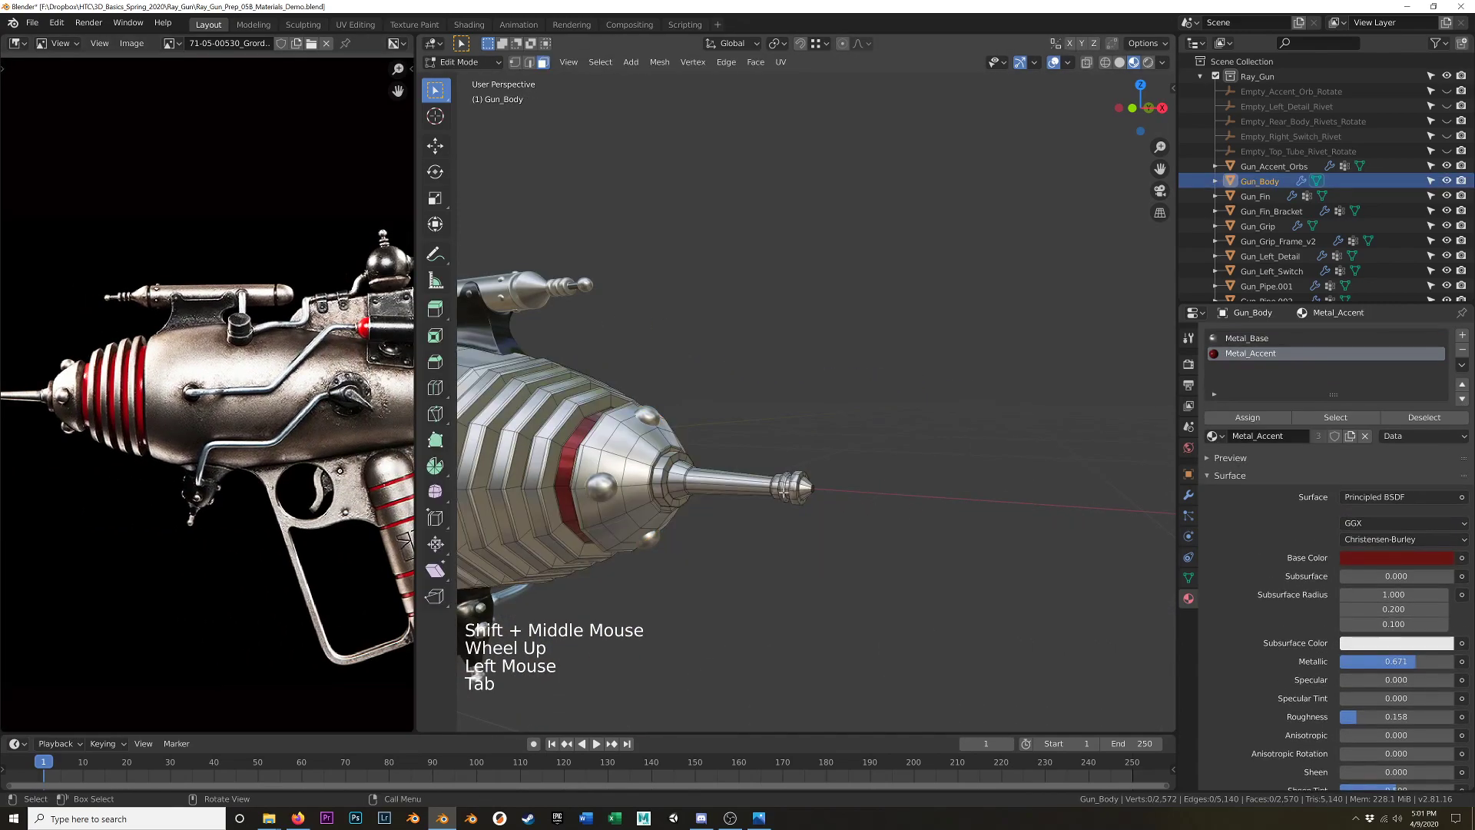
{"action": "scroll", "coordinate": [784, 492], "scroll_direction": "up", "scroll_amount": 2}
{"action": "scroll", "coordinate": [784, 493], "scroll_direction": "down", "scroll_amount": 1}
{"action": "left_click", "coordinate": [803, 465], "text": "alt"}
{"action": "key", "text": "KP_Decimal"}
{"action": "middle_click_drag", "start_coordinate": [803, 465], "coordinate": [842, 475]}
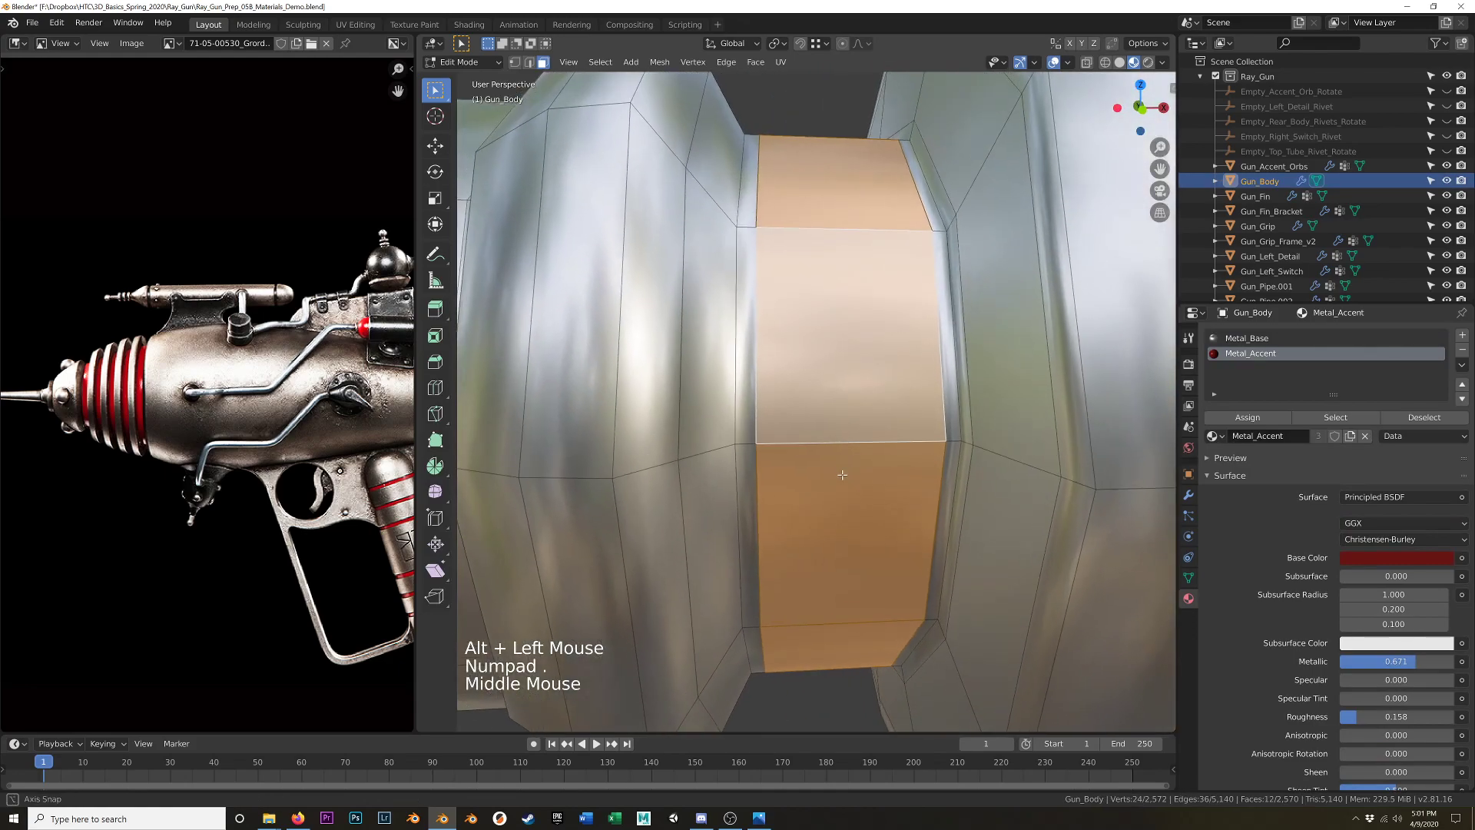
{"action": "key", "text": "ctrl+KP_Add"}
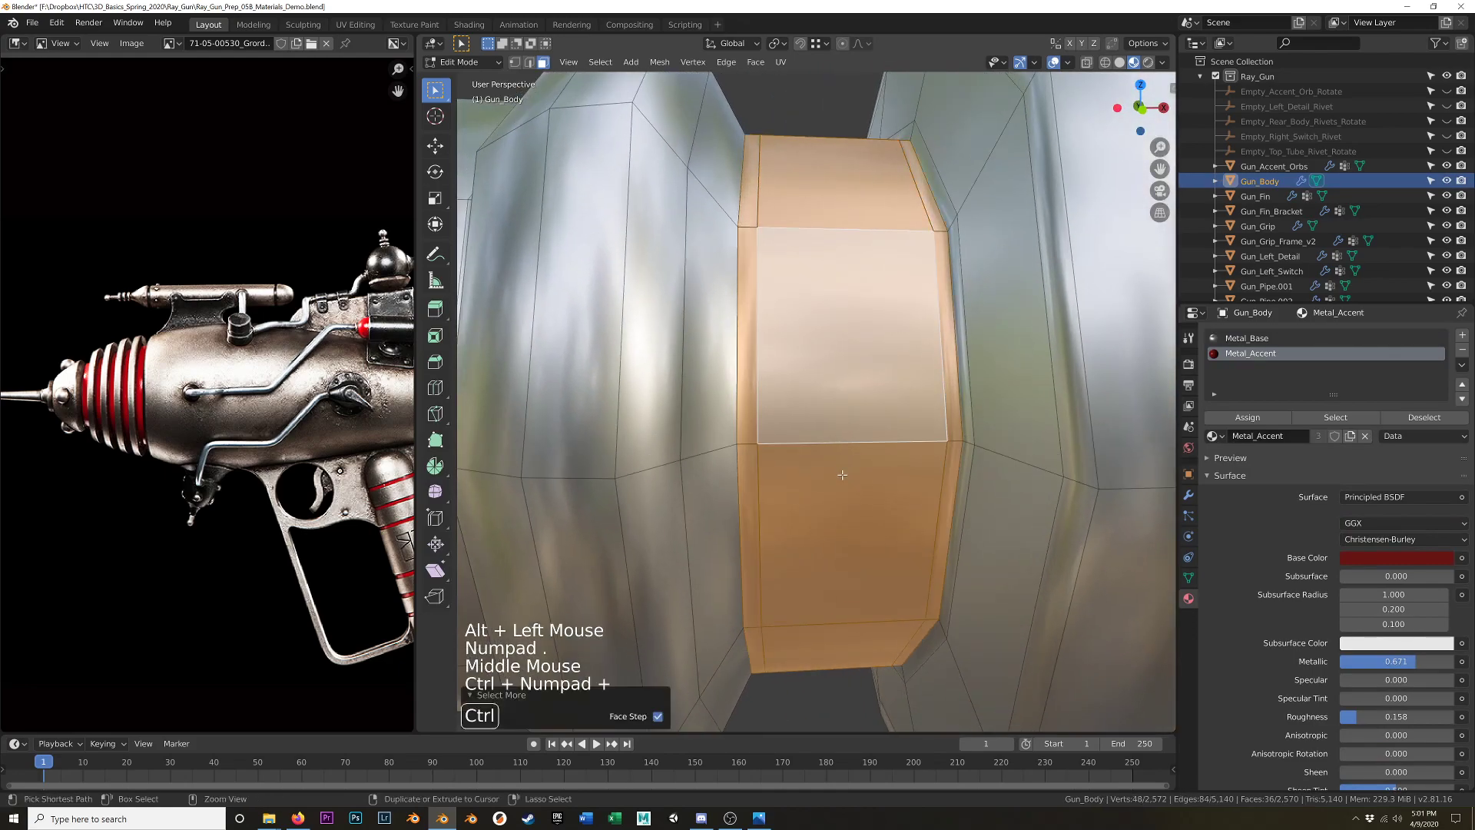
Add a Metal_Dark slot to Gun_Body, assign it to the selected barrel-tip groove, and return to Object Mode.
{"action": "left_click", "coordinate": [1462, 336]}
{"action": "left_click", "coordinate": [1212, 435]}
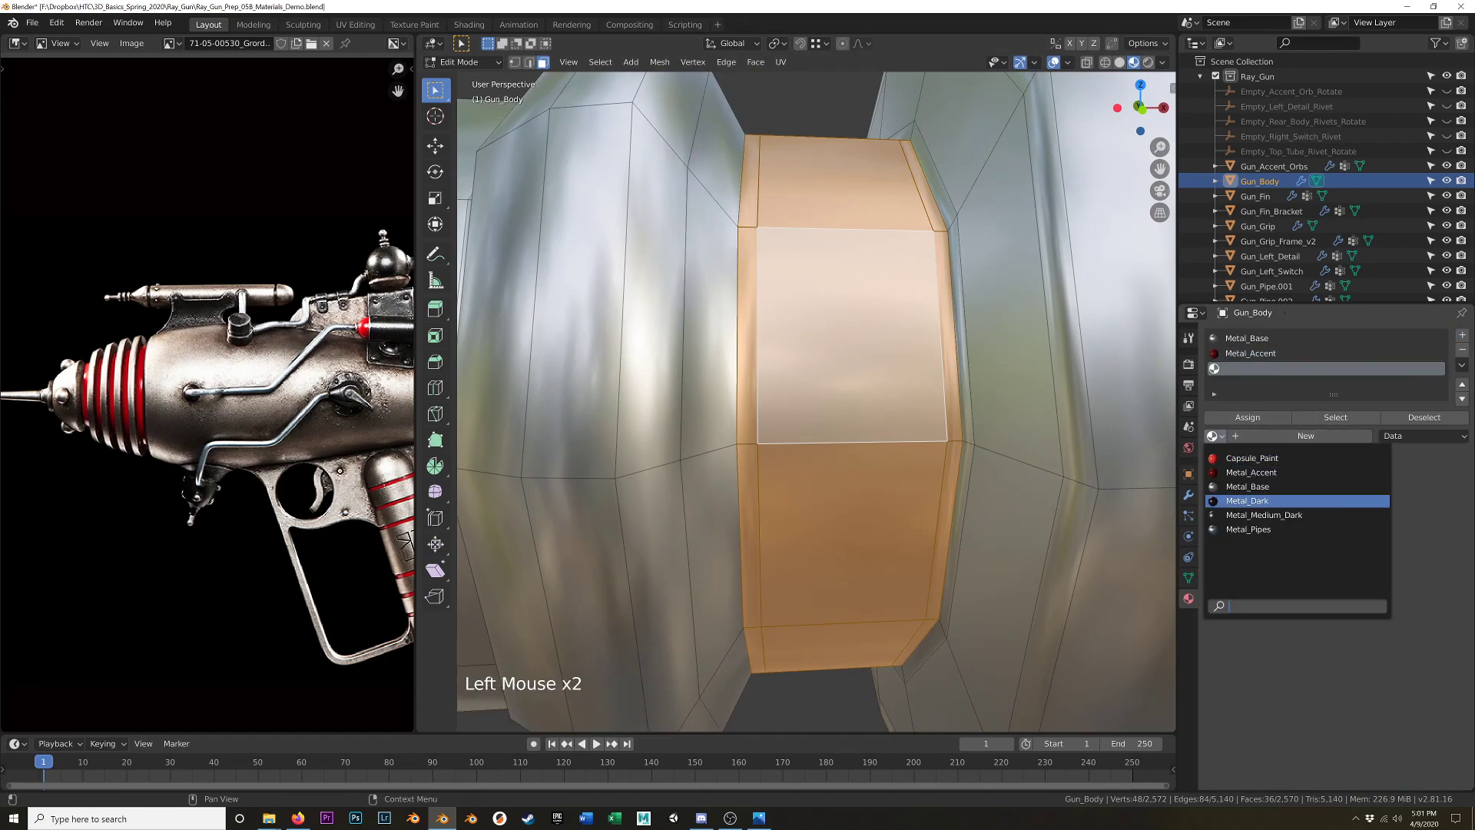
{"action": "left_click", "coordinate": [1296, 499]}
{"action": "left_click", "coordinate": [1248, 417]}
{"action": "scroll", "coordinate": [925, 456], "scroll_direction": "down", "scroll_amount": 1}
{"action": "key", "text": "Tab"}
{"action": "scroll", "coordinate": [925, 457], "scroll_direction": "down", "scroll_amount": 7}
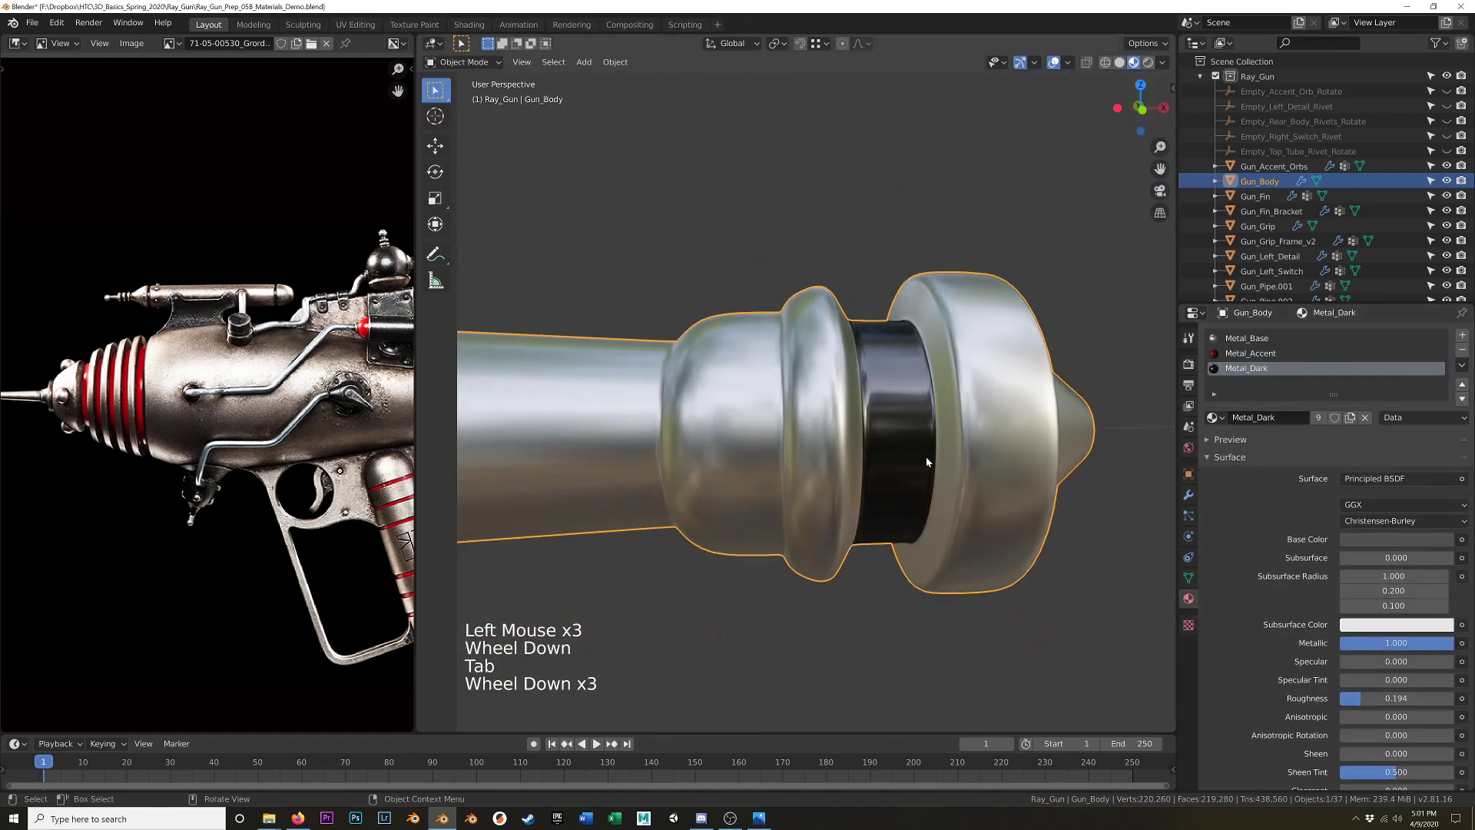
In Gun_Top_Sphere_Knob_02, select the two narrow neck loops above and below the lower ring and grow the selection once.
{"action": "scroll", "coordinate": [924, 456], "scroll_direction": "down", "scroll_amount": 8}
{"action": "middle_click_drag", "start_coordinate": [925, 456], "coordinate": [1040, 422], "text": "shift"}
{"action": "scroll", "coordinate": [1040, 421], "scroll_direction": "down", "scroll_amount": 2}
{"action": "middle_click_drag", "start_coordinate": [998, 323], "coordinate": [997, 616], "text": "shift"}
{"action": "left_click", "coordinate": [844, 380]}
{"action": "key", "text": "Tab"}
{"action": "key", "text": "KP_Decimal"}
{"action": "scroll", "coordinate": [883, 599], "scroll_direction": "down", "scroll_amount": 2}
{"action": "middle_click_drag", "start_coordinate": [883, 607], "coordinate": [878, 300], "text": "shift"}
{"action": "scroll", "coordinate": [878, 300], "scroll_direction": "down", "scroll_amount": 1}
{"action": "middle_click_drag", "start_coordinate": [884, 550], "coordinate": [883, 374], "text": "shift"}
{"action": "left_click", "coordinate": [882, 374], "text": "alt"}
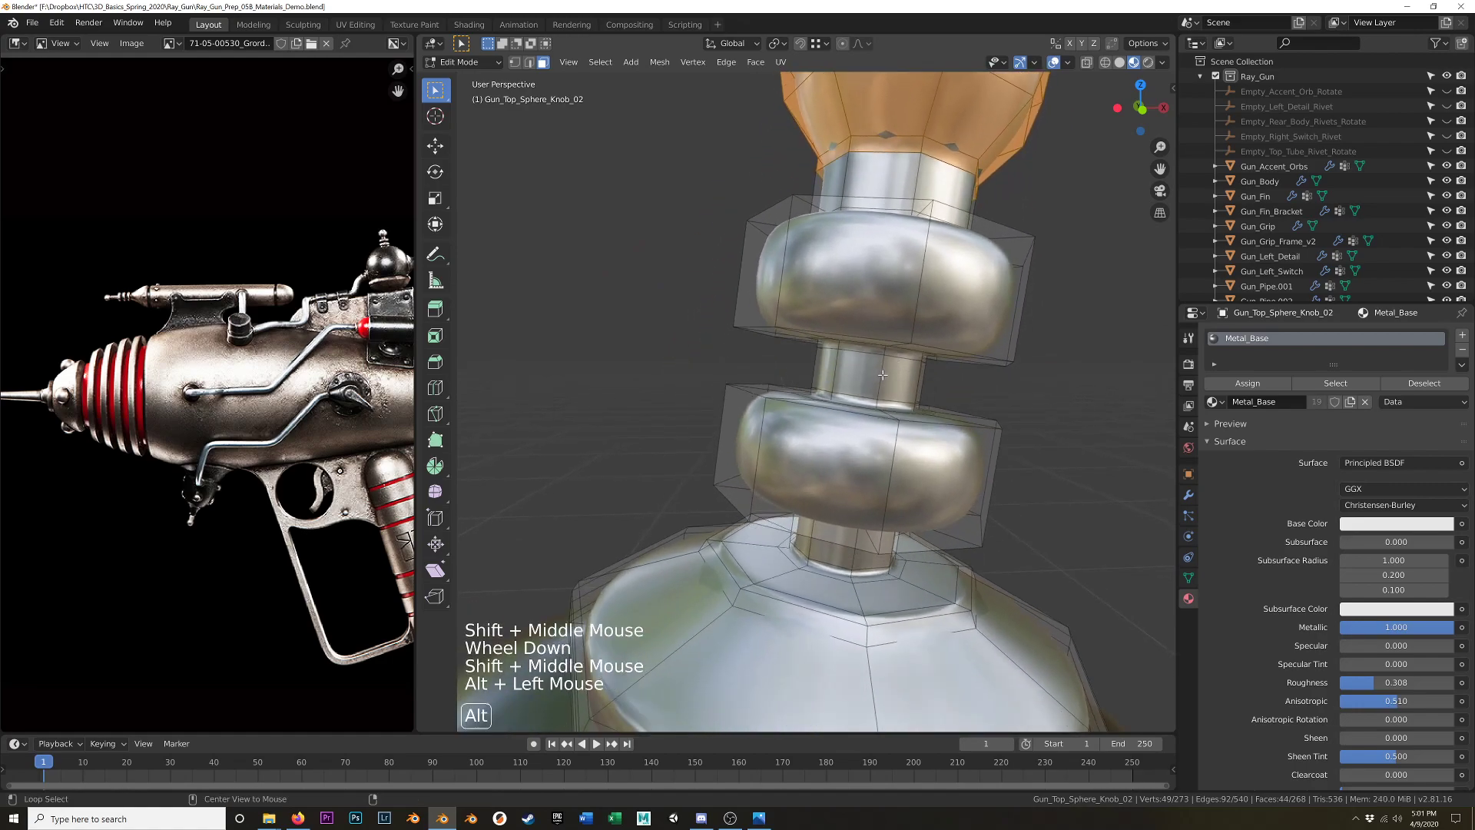
{"action": "left_click", "coordinate": [853, 556], "text": "alt+shift"}
{"action": "key", "text": "ctrl+KP_Add"}
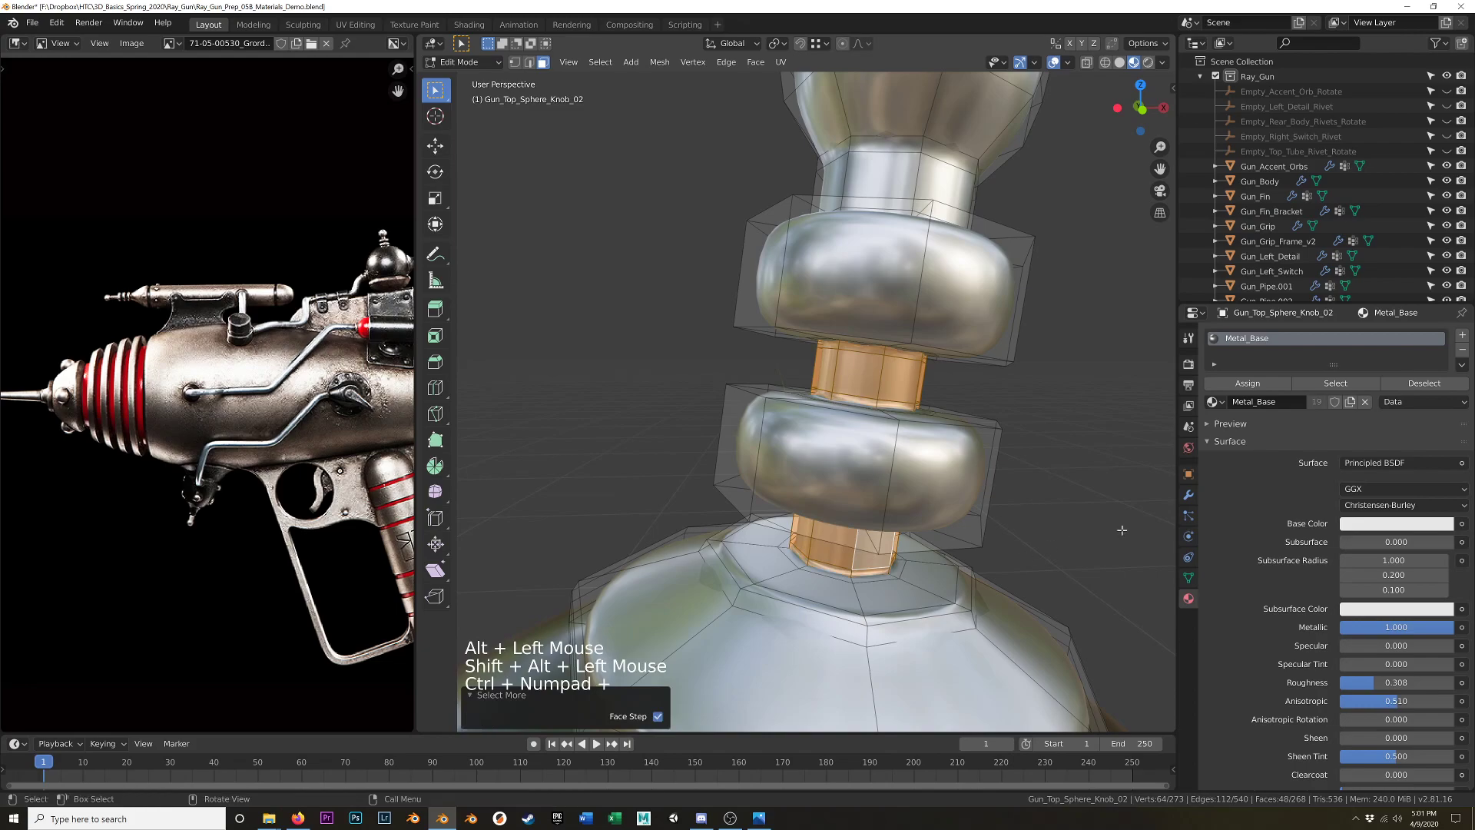
Add a Metal_Dark slot to Gun_Top_Sphere_Knob_02 and assign it to the selected neck faces.
{"action": "left_click", "coordinate": [1461, 336]}
{"action": "left_click", "coordinate": [1216, 436]}
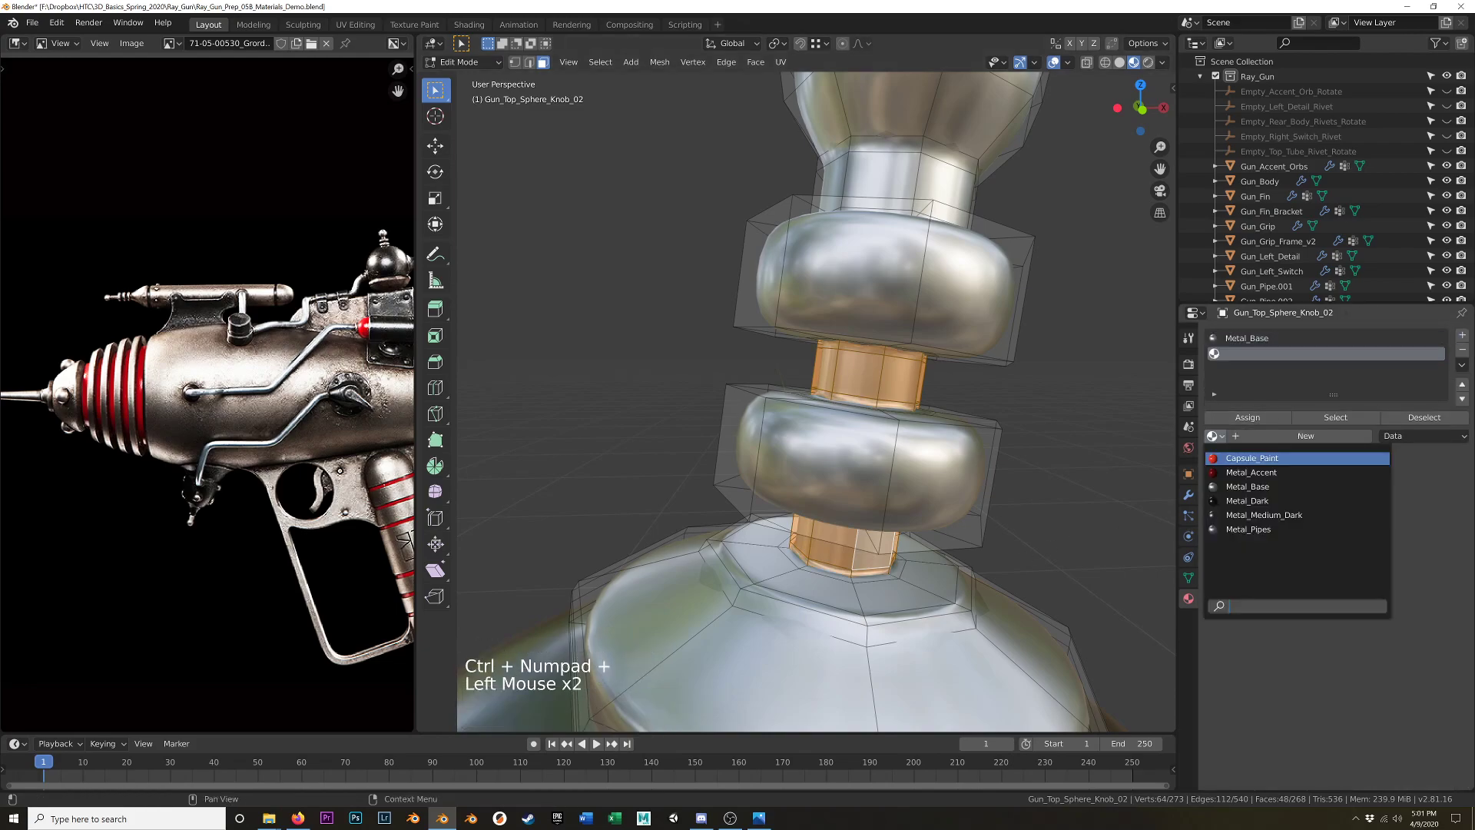
{"action": "left_click", "coordinate": [1257, 499]}
Select the neck loop under the knob's ball, grow it once, and assign it a new Metal_Medium_Dark slot.
{"action": "middle_click_drag", "start_coordinate": [887, 188], "coordinate": [887, 404], "text": "shift"}
{"action": "left_click", "coordinate": [887, 404], "text": "alt"}
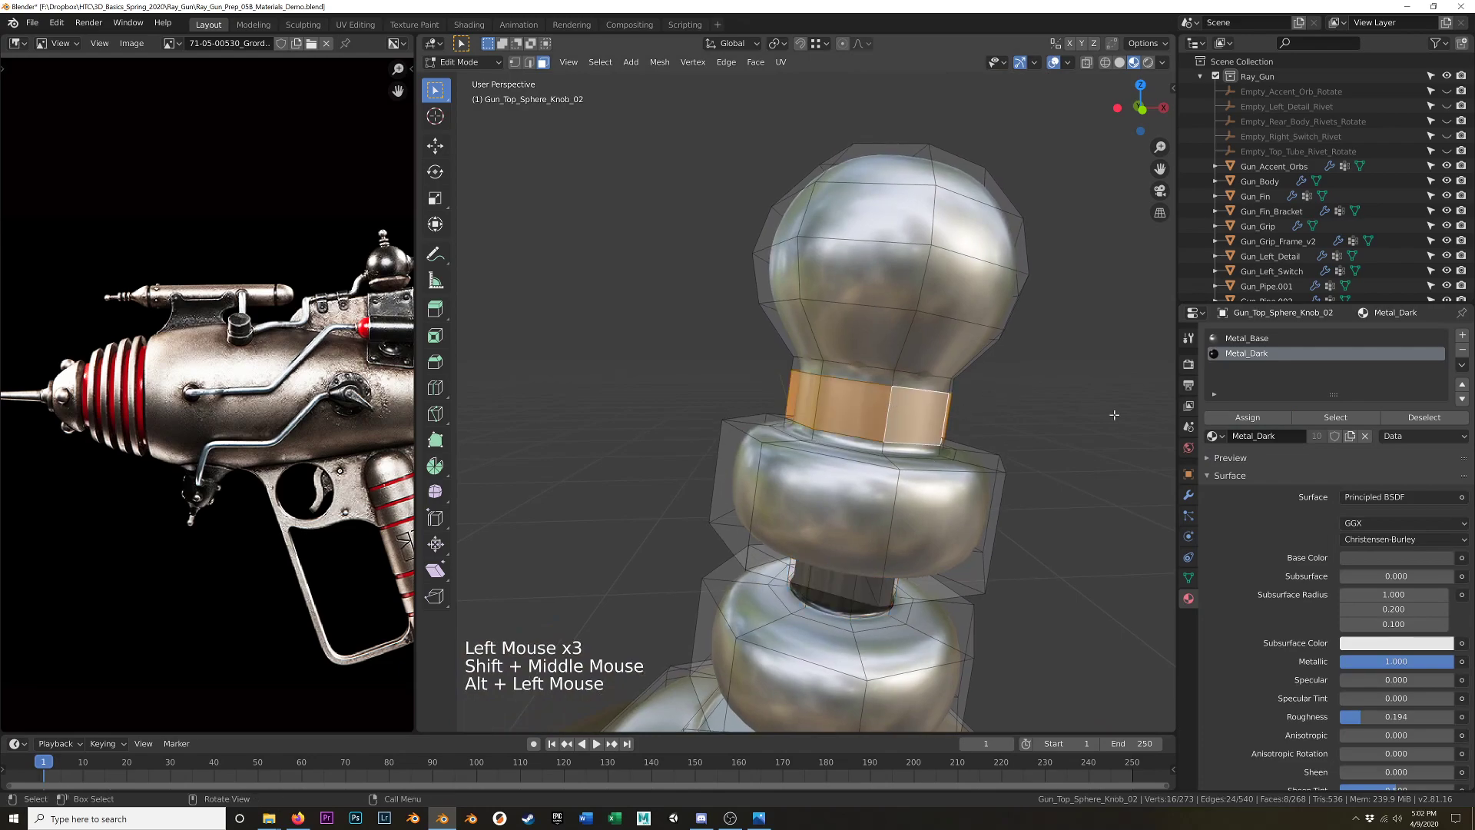
{"action": "key", "text": "ctrl+KP_Add"}
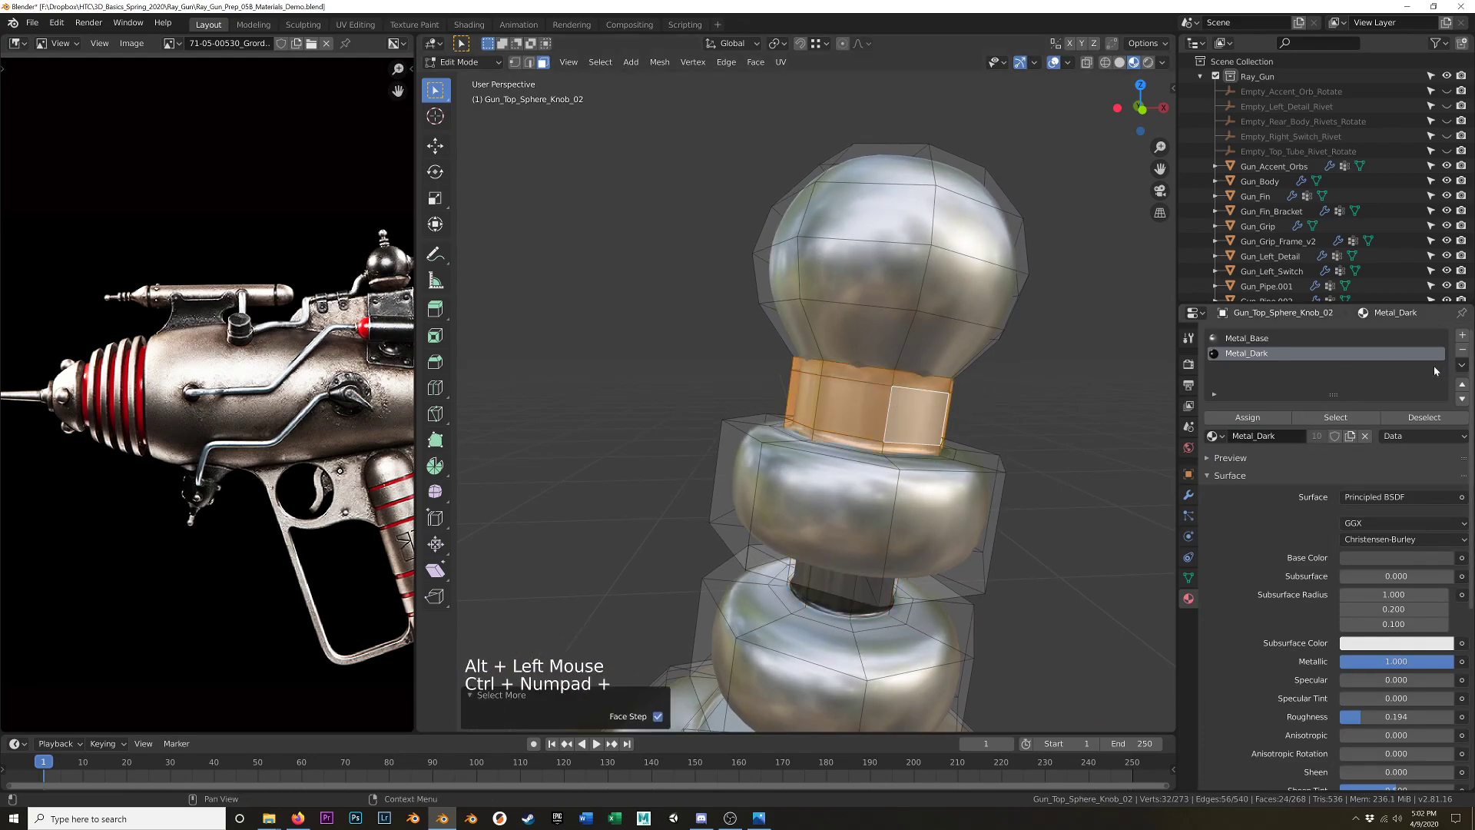
{"action": "left_click", "coordinate": [1462, 338]}
{"action": "left_click", "coordinate": [1213, 435]}
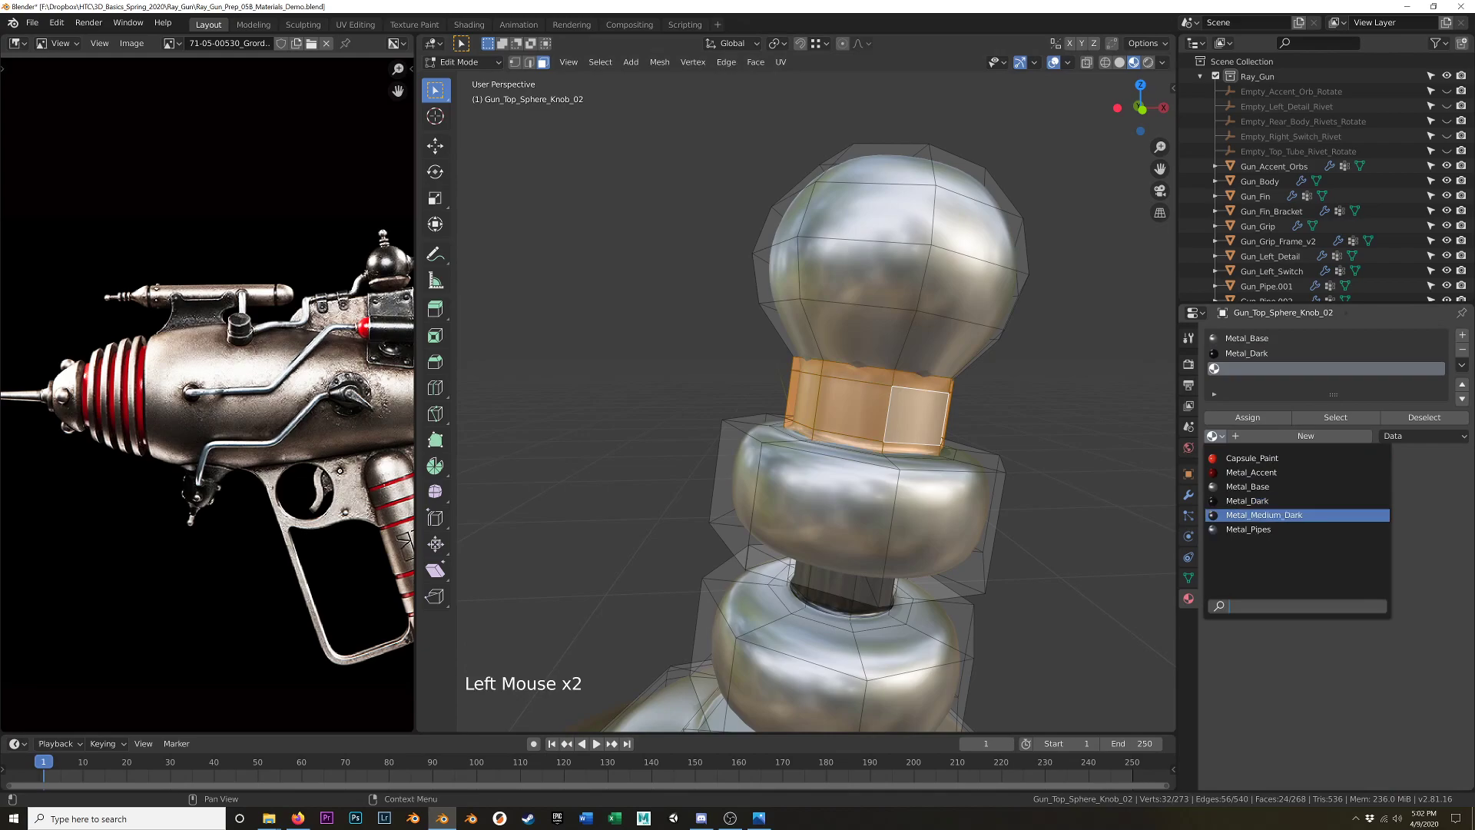
{"action": "left_click", "coordinate": [1260, 511]}
{"action": "left_click", "coordinate": [1239, 422]}
Add a loop cut around the ball's underside, slid close to the neck, and return to Object Mode.
{"action": "middle_click_drag", "start_coordinate": [870, 361], "coordinate": [870, 356]}
{"action": "scroll", "coordinate": [871, 356], "scroll_direction": "up", "scroll_amount": 2}
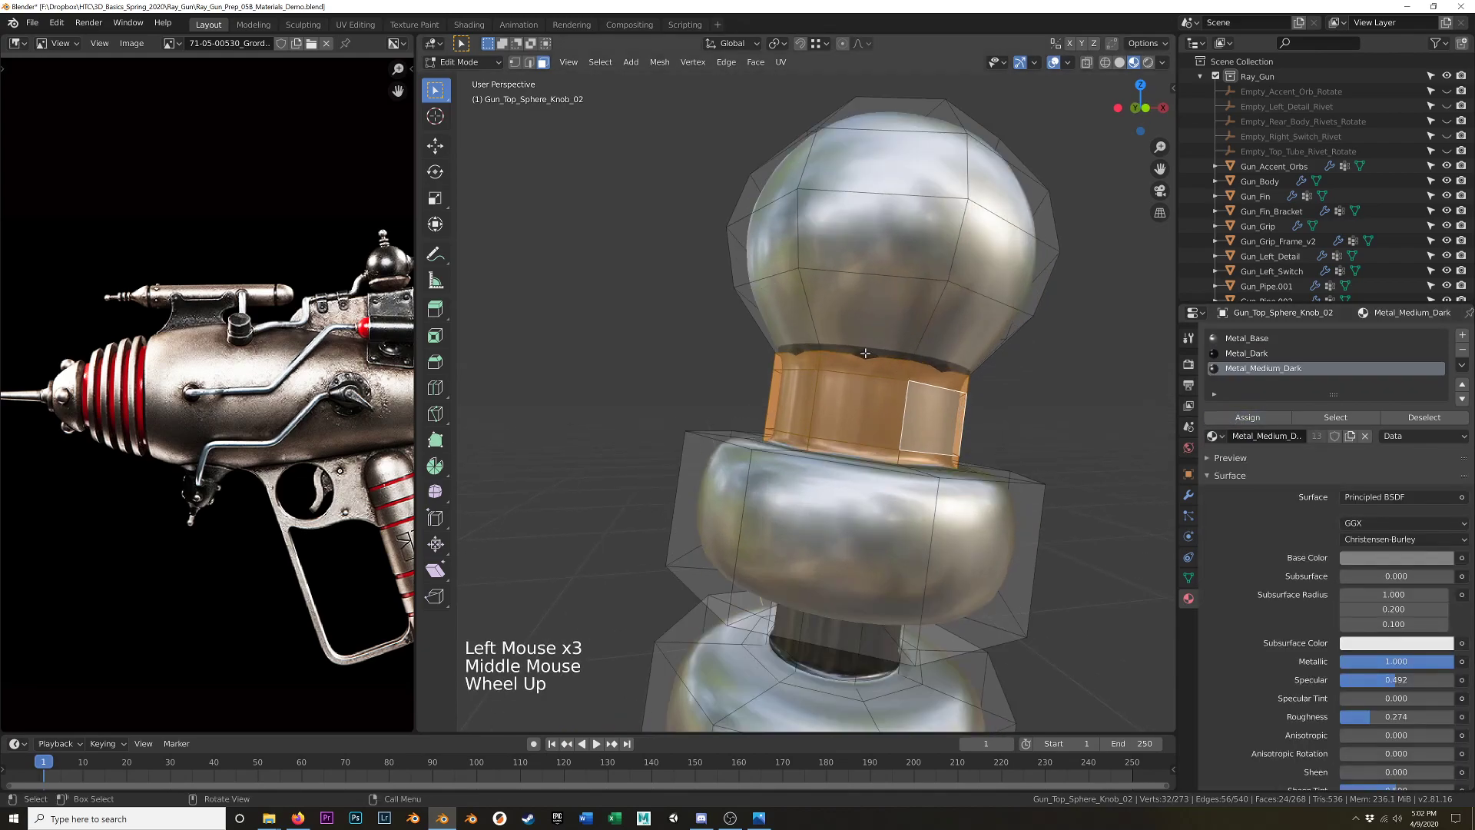
{"action": "key", "text": "ctrl+r"}
{"action": "left_click", "coordinate": [933, 359]}
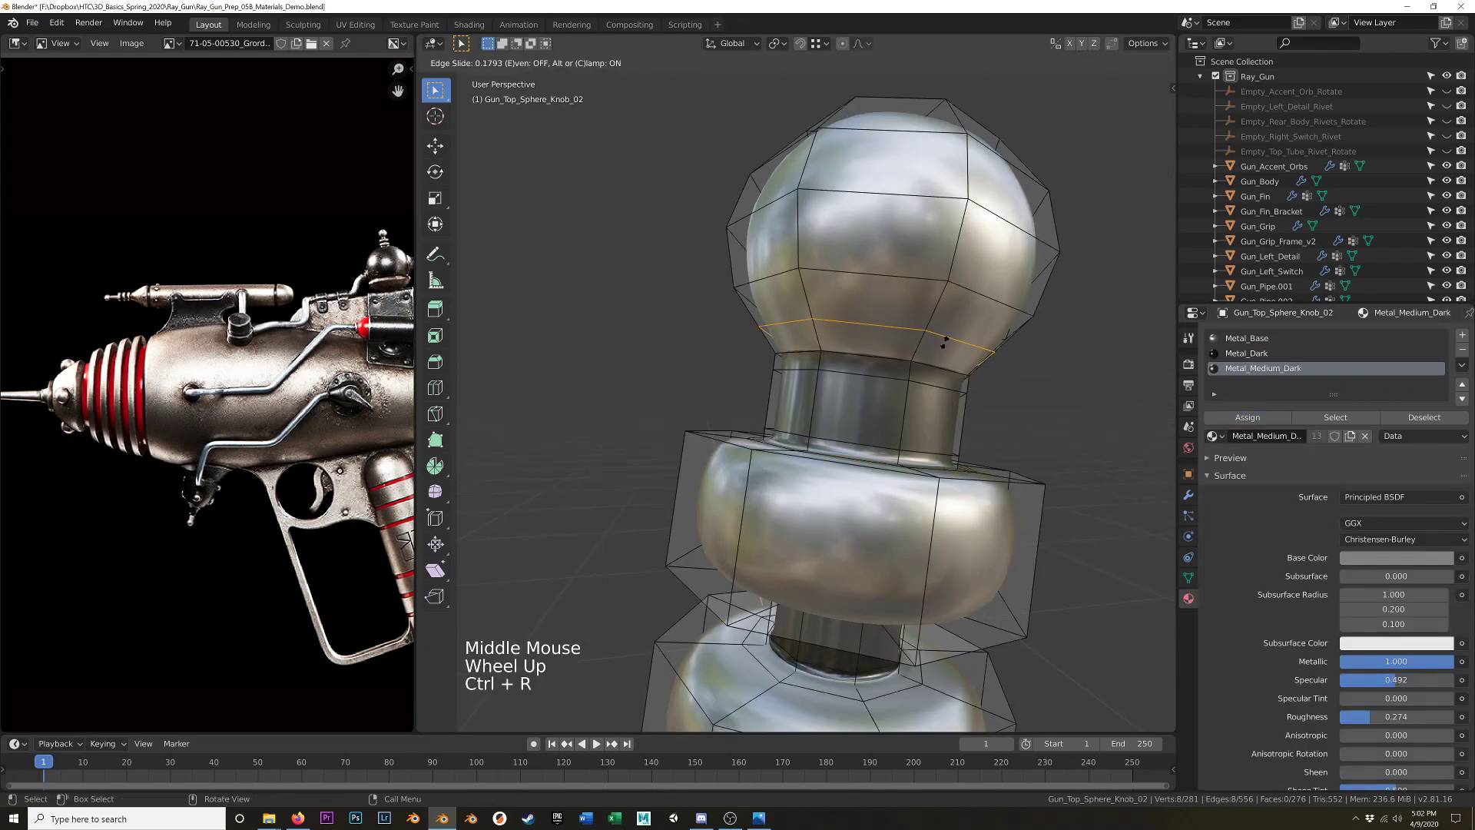
{"action": "left_click", "coordinate": [941, 371]}
{"action": "key", "text": "Tab"}
In Gun_Top_Sphere_Knob_01, select the long shaft's face loop next to the ball and grow the selection once.
{"action": "scroll", "coordinate": [855, 530], "scroll_direction": "down", "scroll_amount": 12}
{"action": "middle_click_drag", "start_coordinate": [855, 530], "coordinate": [939, 435], "text": "shift"}
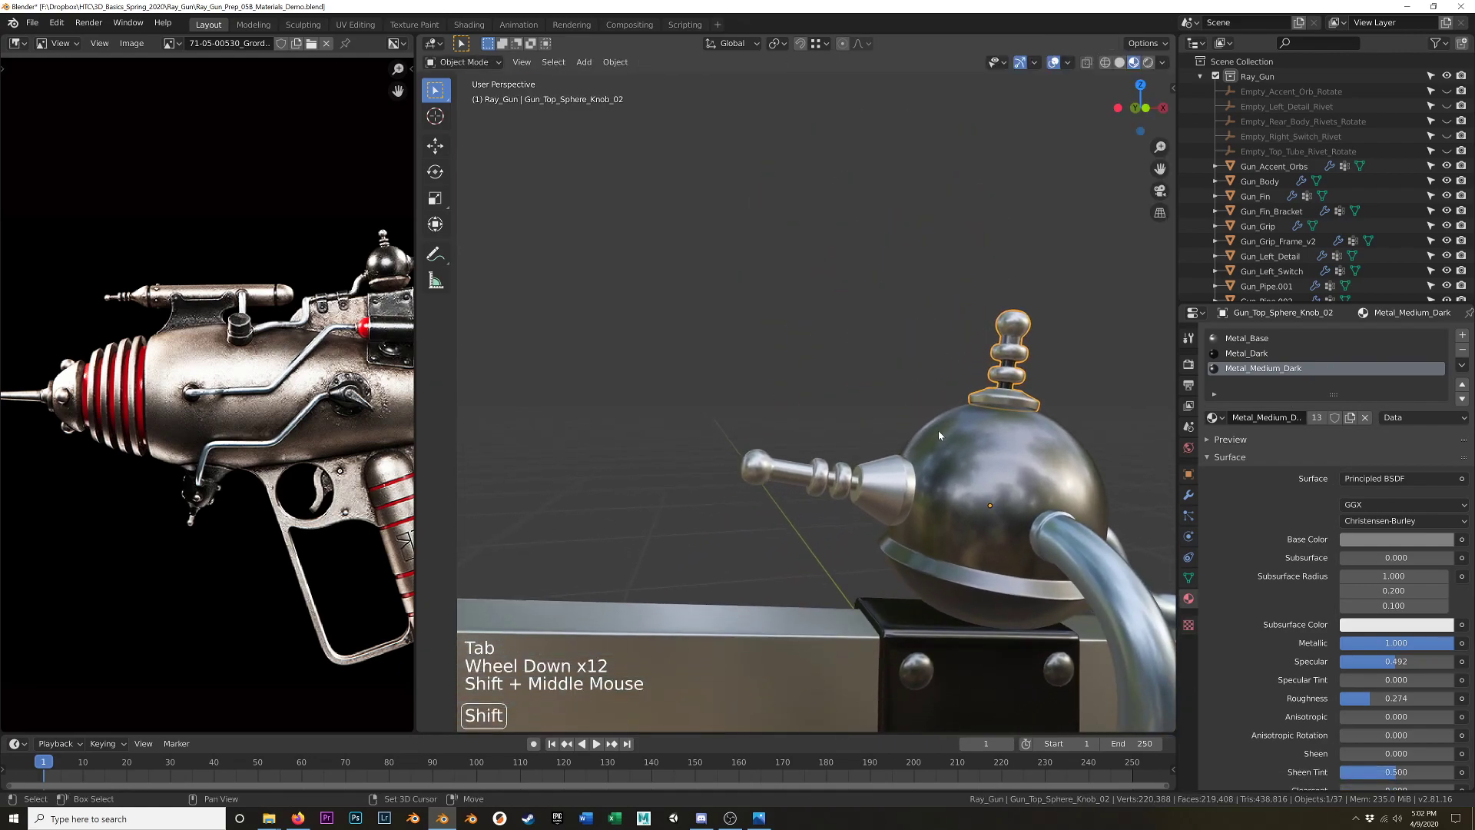
{"action": "left_click", "coordinate": [809, 478]}
{"action": "key", "text": "Tab"}
{"action": "scroll", "coordinate": [809, 477], "scroll_direction": "up", "scroll_amount": 6}
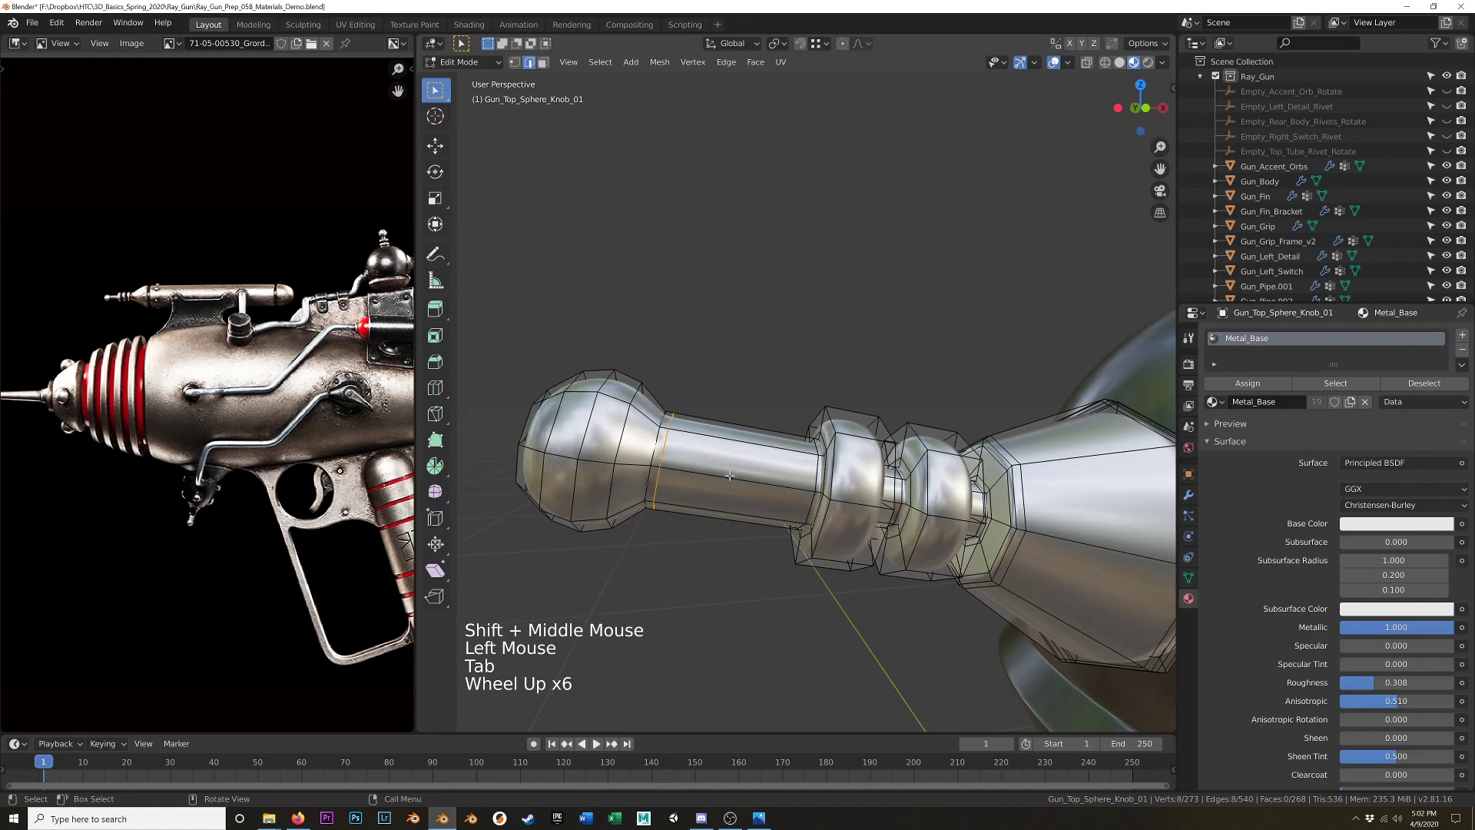
{"action": "key", "text": "3"}
{"action": "left_click", "coordinate": [740, 448], "text": "alt"}
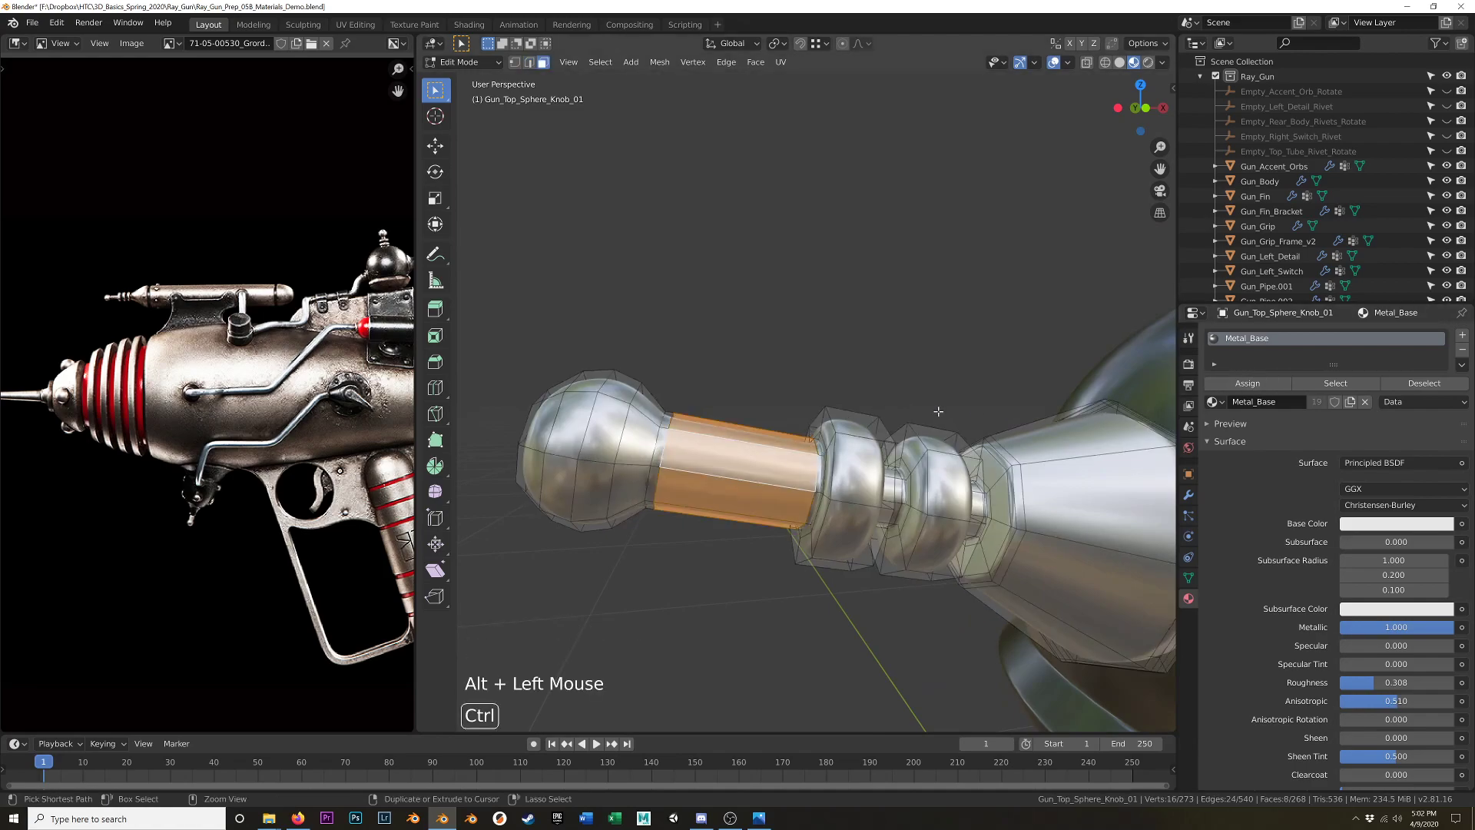
{"action": "key", "text": "ctrl+KP_Add"}
Add Metal_Dark and Metal_Medium_Dark slots to Gun_Top_Sphere_Knob_01 and assign Metal_Medium_Dark to the selected shaft.
{"action": "left_click", "coordinate": [1463, 335]}
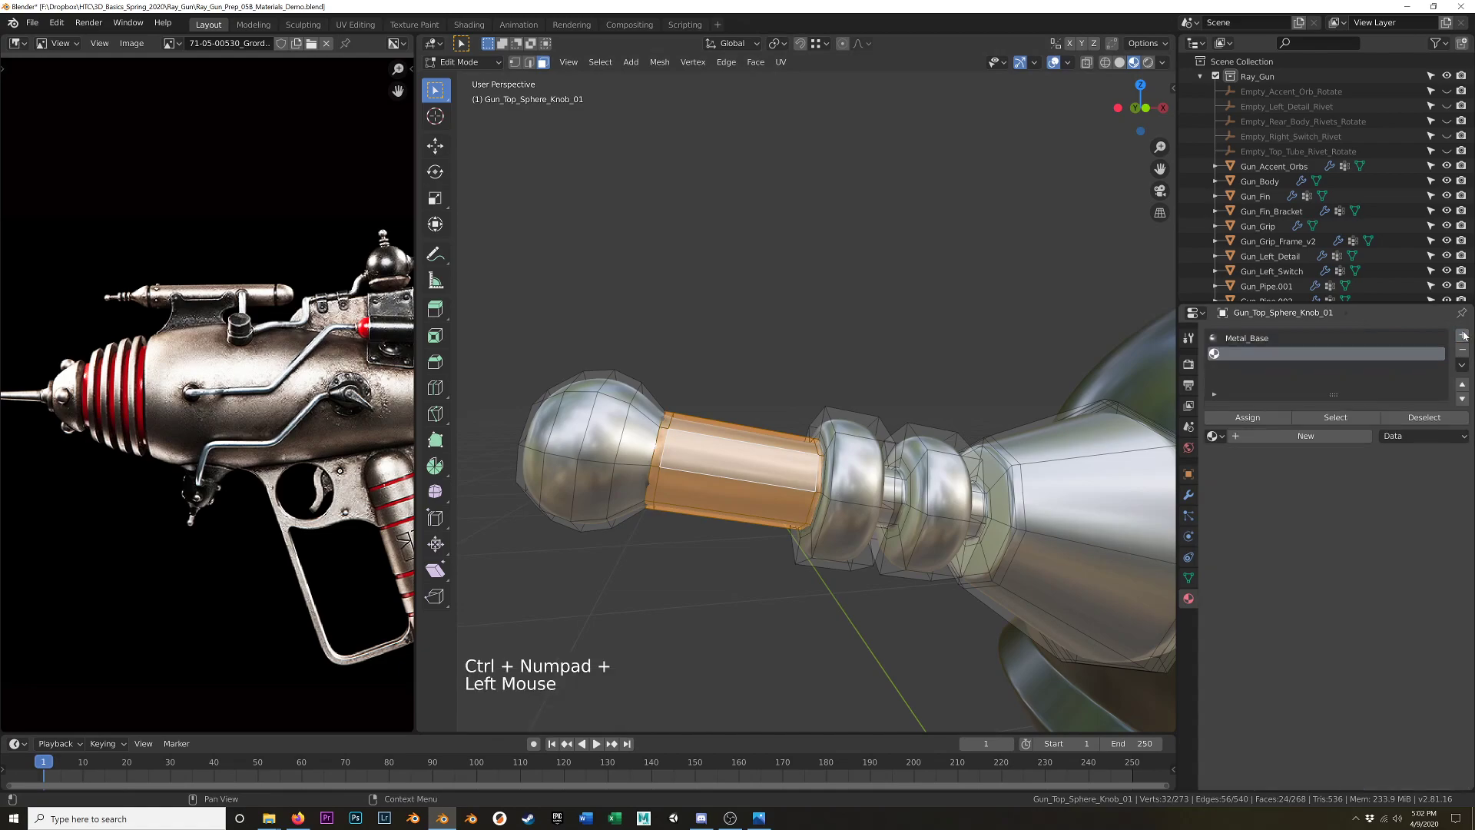
{"action": "left_click", "coordinate": [1214, 436]}
{"action": "left_click", "coordinate": [1267, 497]}
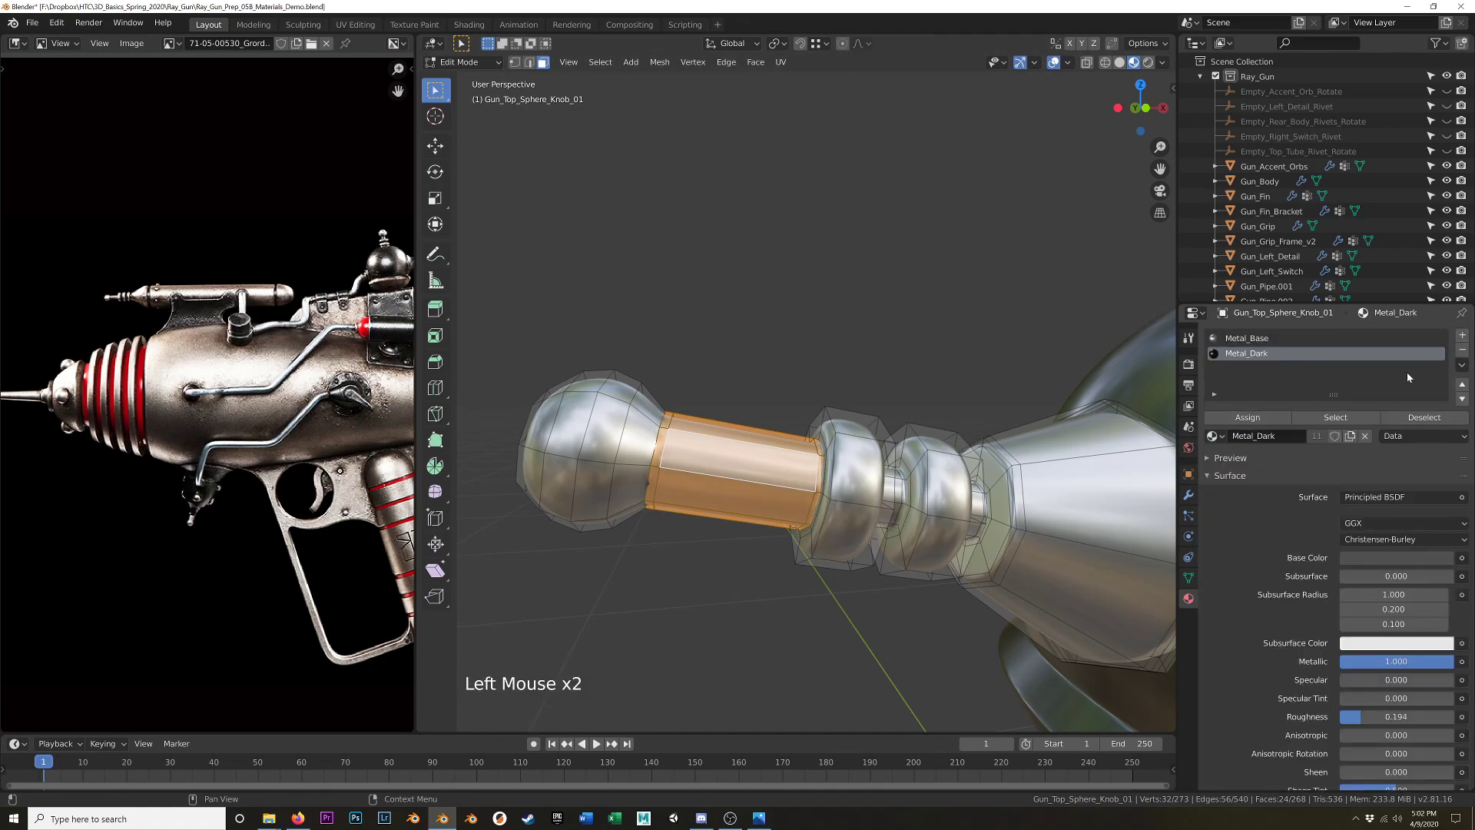
{"action": "left_click", "coordinate": [1463, 336]}
{"action": "left_click", "coordinate": [1214, 435]}
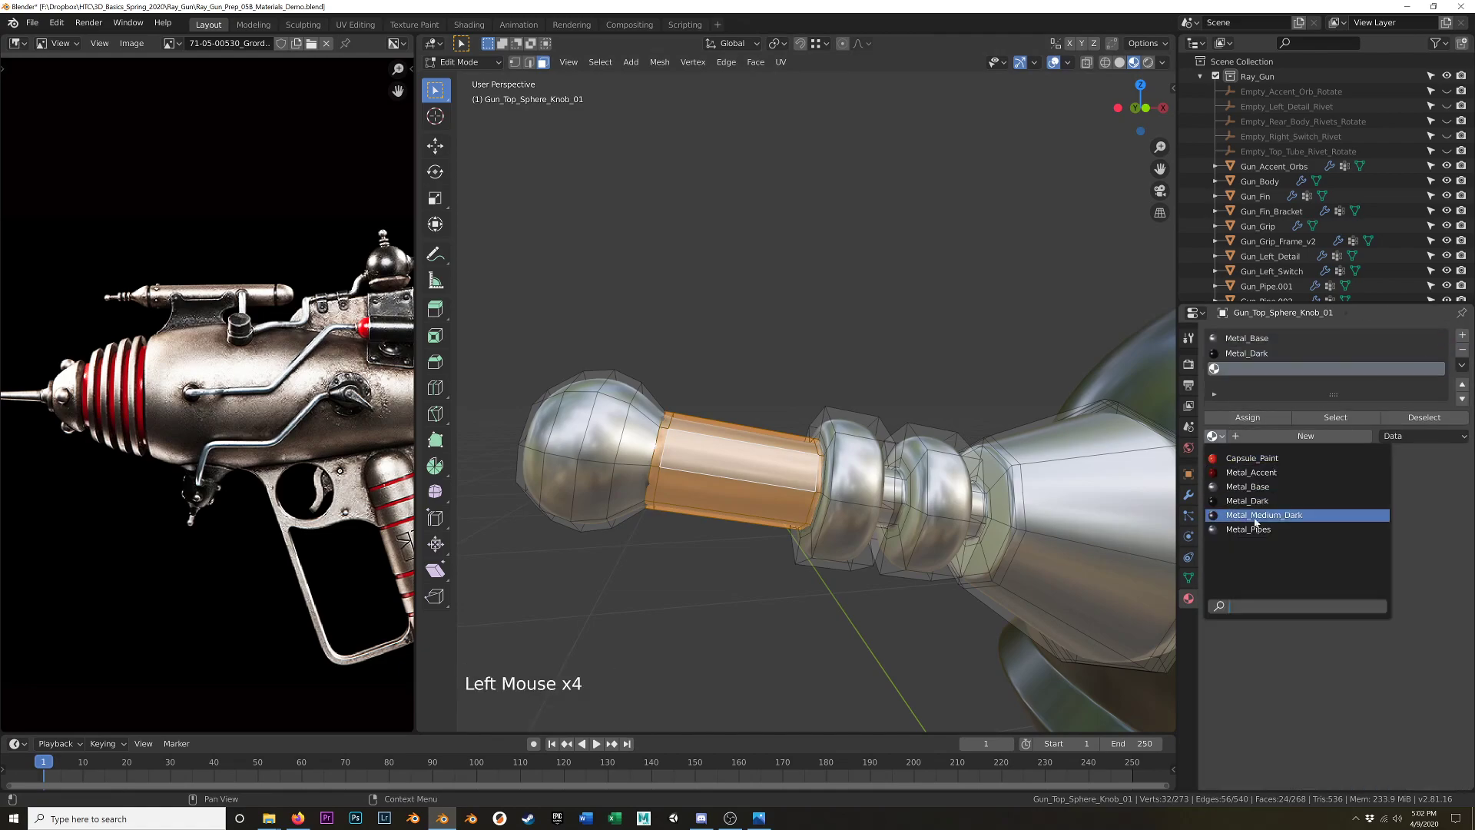
{"action": "left_click", "coordinate": [1268, 515]}
{"action": "left_click", "coordinate": [1247, 417]}
Add a loop cut around the ball of Gun_Top_Sphere_Knob_01, slid close to the shaft.
{"action": "middle_click_drag", "start_coordinate": [845, 269], "coordinate": [652, 425]}
{"action": "key", "text": "ctrl+r"}
{"action": "left_click", "coordinate": [642, 416]}
{"action": "left_click", "coordinate": [648, 415]}
Select the two narrow necks beside the ring nearest the cone, grow the selection once, assign Metal_Dark, and return to Object Mode.
{"action": "middle_click_drag", "start_coordinate": [647, 414], "coordinate": [964, 513]}
{"action": "left_click", "coordinate": [967, 515], "text": "alt"}
{"action": "key", "text": "3"}
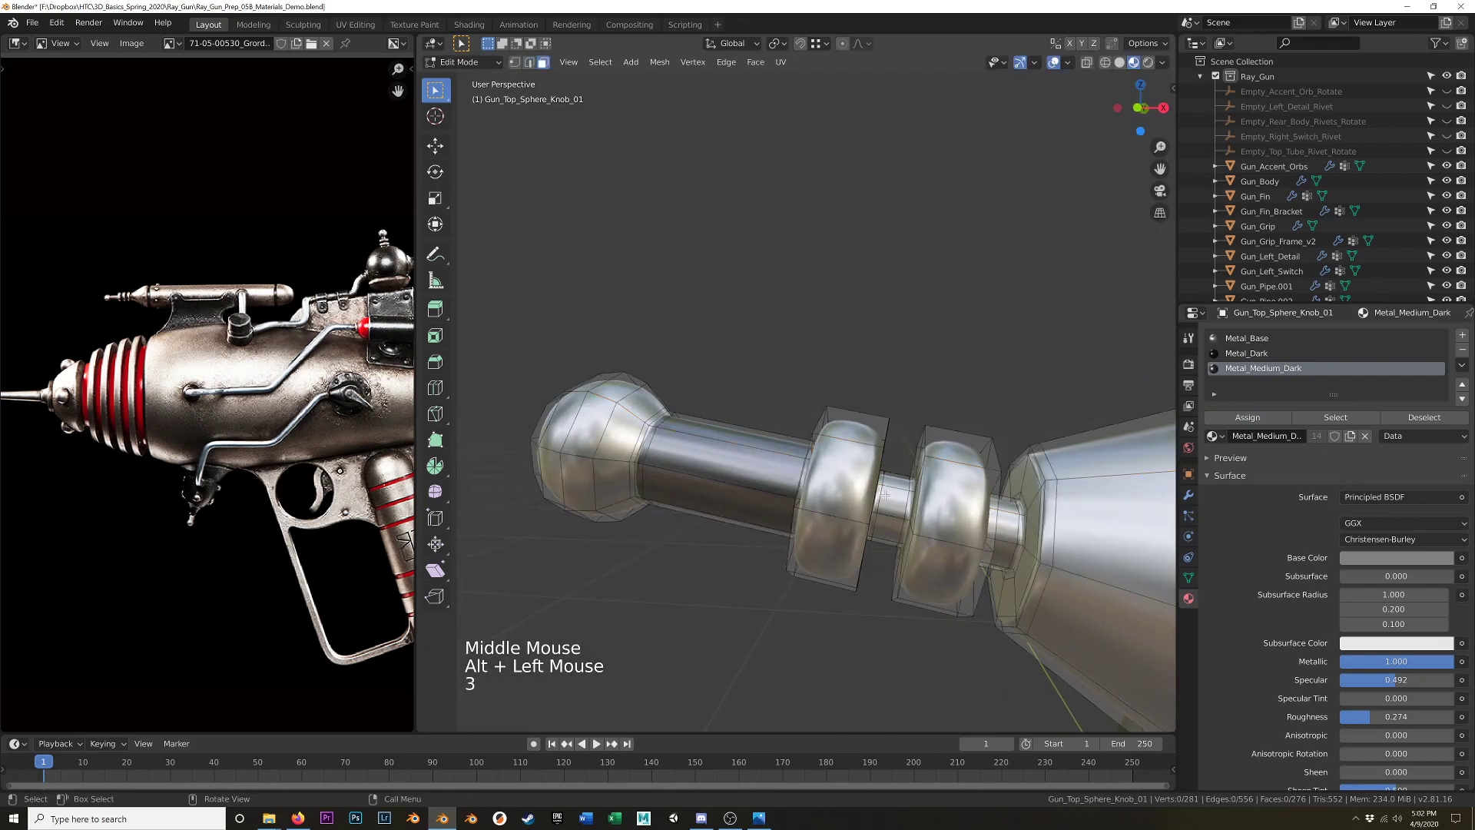
{"action": "left_click", "coordinate": [901, 486], "text": "alt"}
{"action": "left_click", "coordinate": [1006, 509], "text": "alt+shift"}
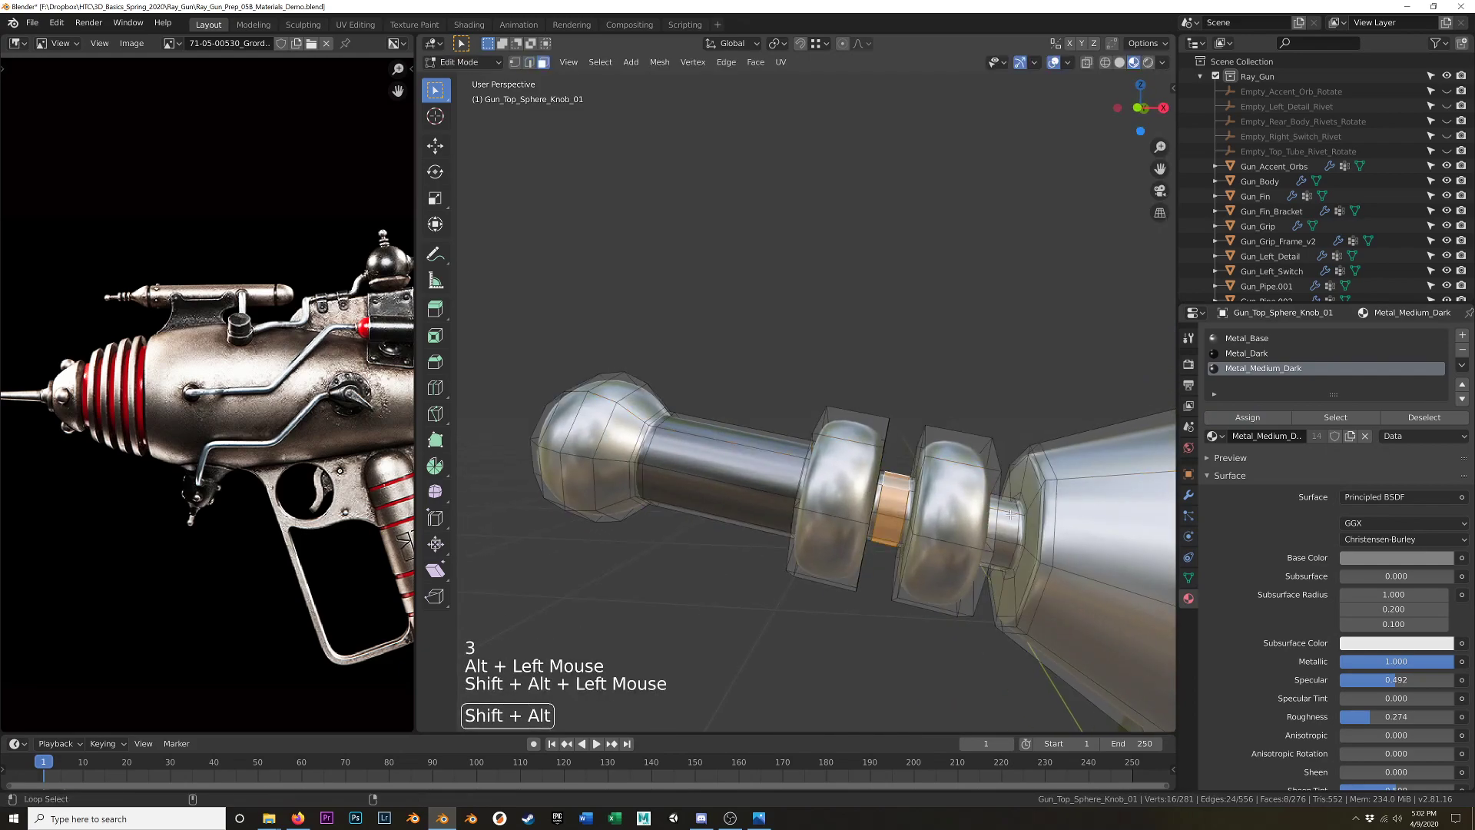
{"action": "key", "text": "ctrl+KP_Add"}
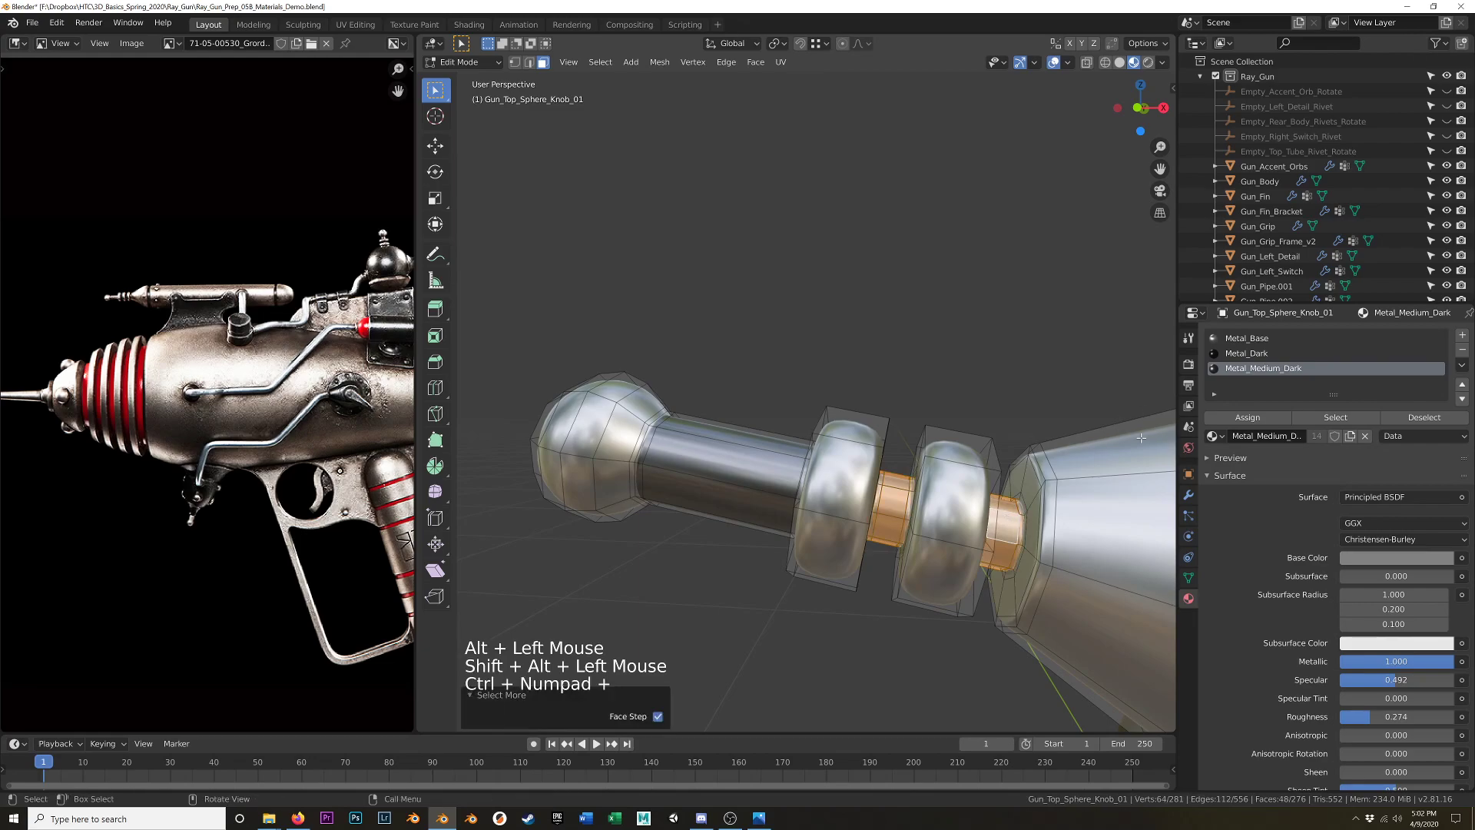
{"action": "left_click", "coordinate": [1246, 353]}
{"action": "left_click", "coordinate": [1245, 419]}
{"action": "key", "text": "Tab"}
Select the round gauge Gun_Right_Gauge on the side of the gun body.
{"action": "scroll", "coordinate": [880, 395], "scroll_direction": "down", "scroll_amount": 11}
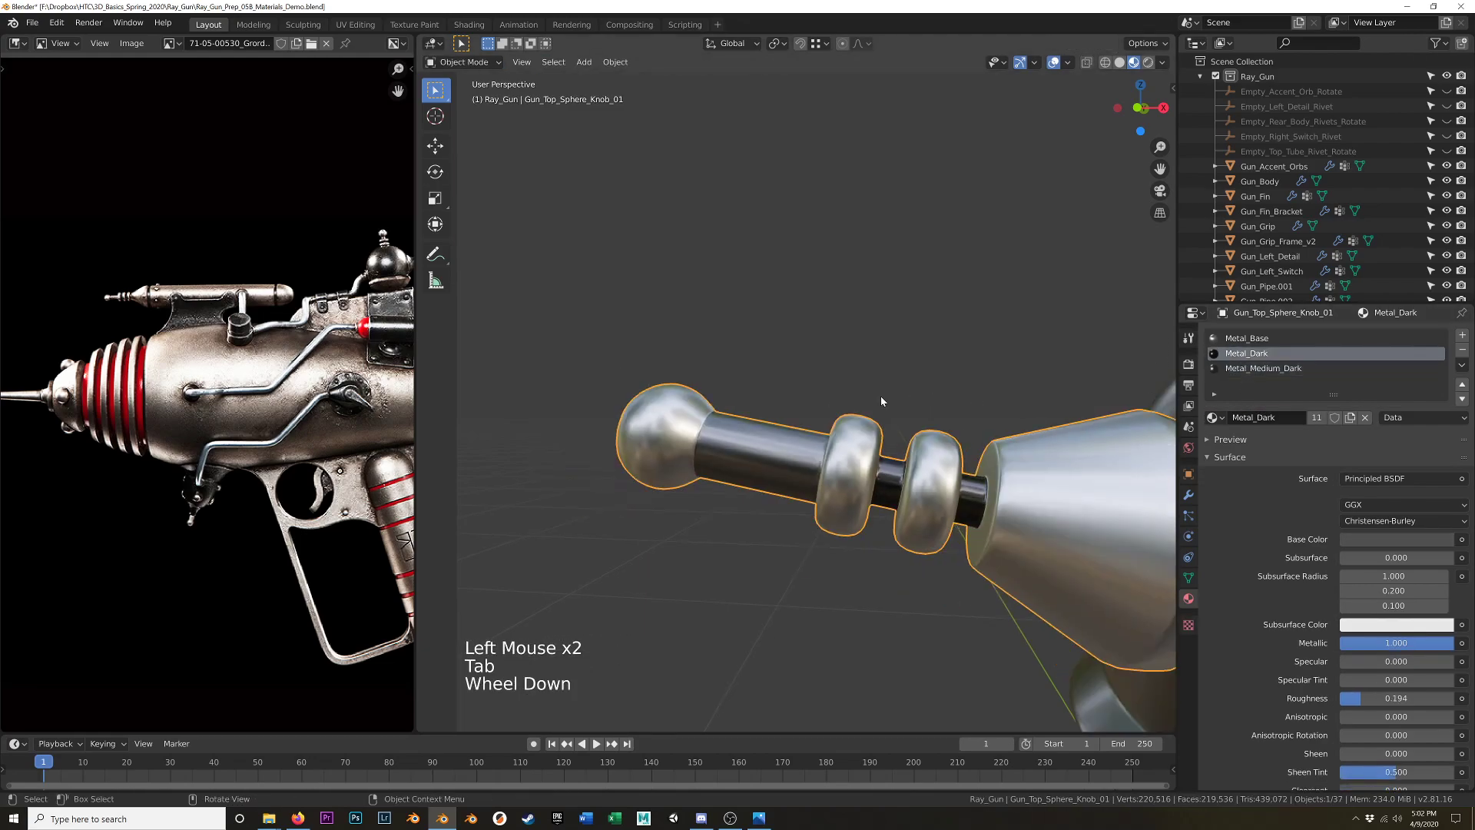
{"action": "middle_click_drag", "start_coordinate": [951, 530], "coordinate": [1029, 284], "text": "shift"}
{"action": "scroll", "coordinate": [1022, 436], "scroll_direction": "down", "scroll_amount": 1}
{"action": "scroll", "coordinate": [1023, 435], "scroll_direction": "down", "scroll_amount": 2}
{"action": "middle_click_drag", "start_coordinate": [1022, 436], "coordinate": [808, 389], "text": "shift"}
{"action": "left_click", "coordinate": [896, 381]}
{"action": "scroll", "coordinate": [897, 384], "scroll_direction": "up", "scroll_amount": 5}
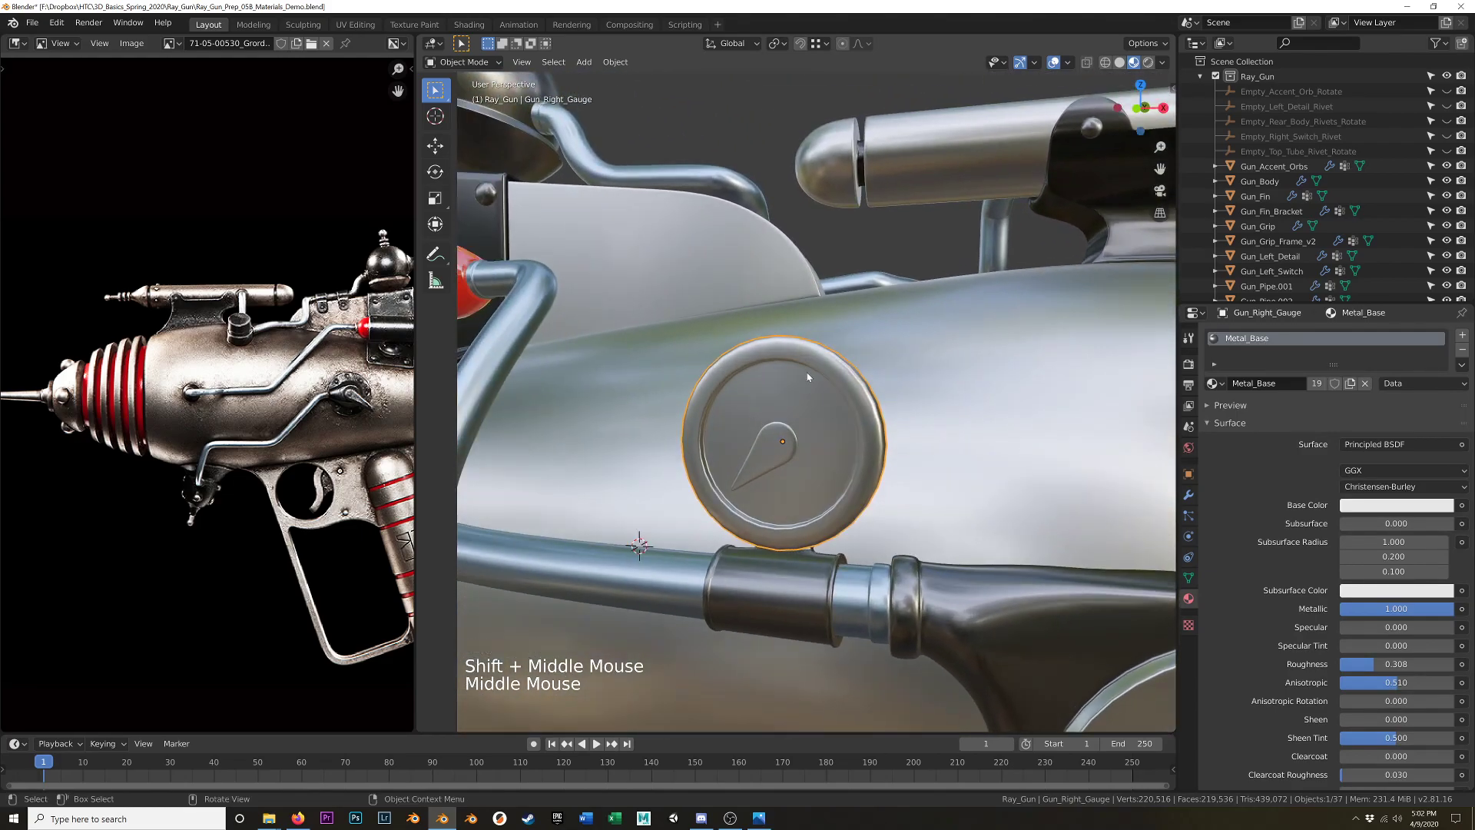
Switch the reference image to 71-05-00530_Grordborts_Pearce_004.jpg and examine the gauge's rim, dial and needle colours.
{"action": "left_click", "coordinate": [170, 44]}
{"action": "left_click", "coordinate": [176, 46]}
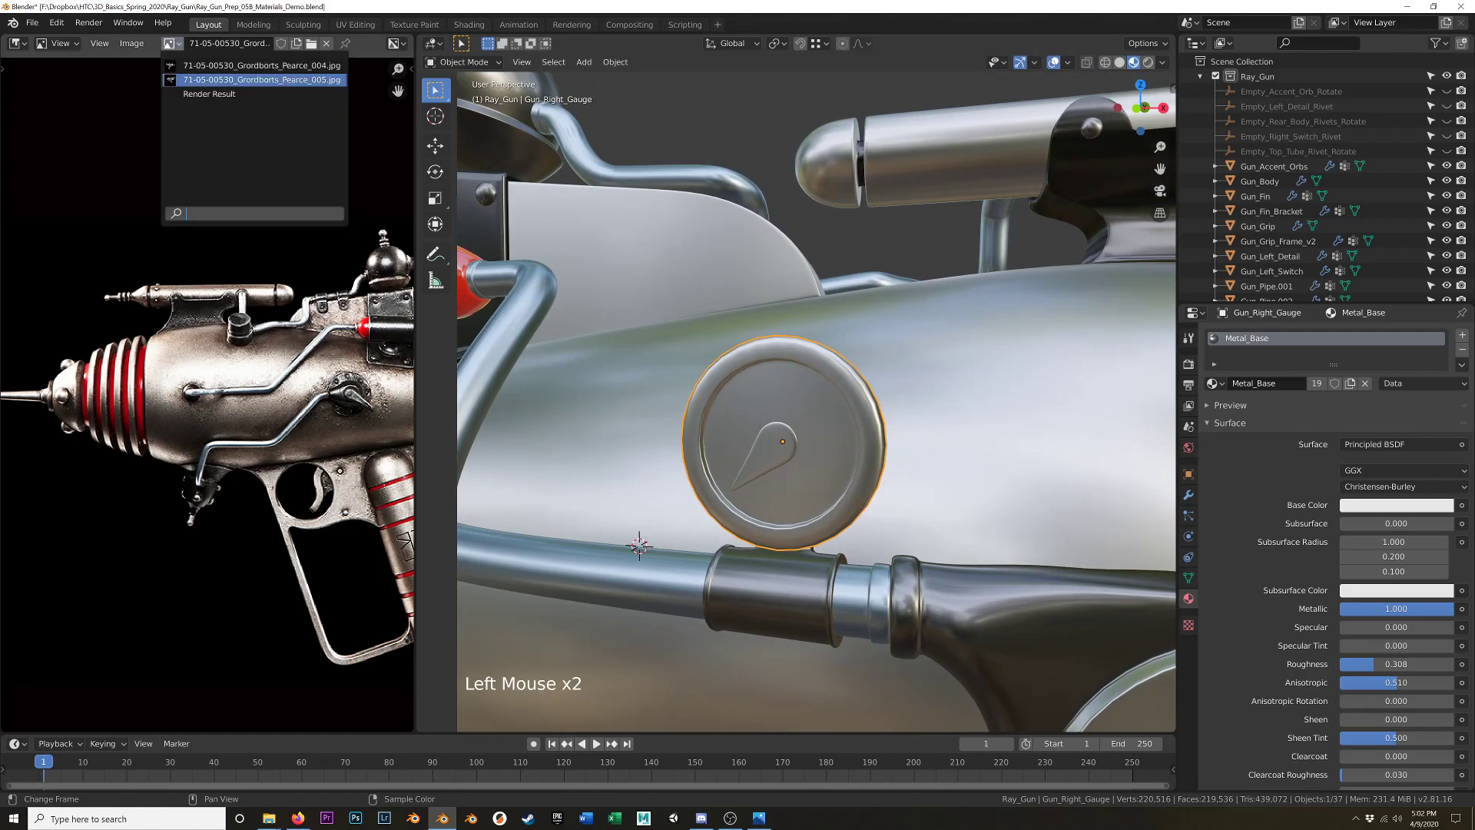
{"action": "left_click", "coordinate": [231, 61]}
{"action": "scroll", "coordinate": [351, 357], "scroll_direction": "up", "scroll_amount": 3}
{"action": "scroll", "coordinate": [352, 357], "scroll_direction": "up", "scroll_amount": 1}
{"action": "middle_click_drag", "start_coordinate": [352, 358], "coordinate": [198, 354], "text": "shift"}
{"action": "scroll", "coordinate": [254, 355], "scroll_direction": "up", "scroll_amount": 3}
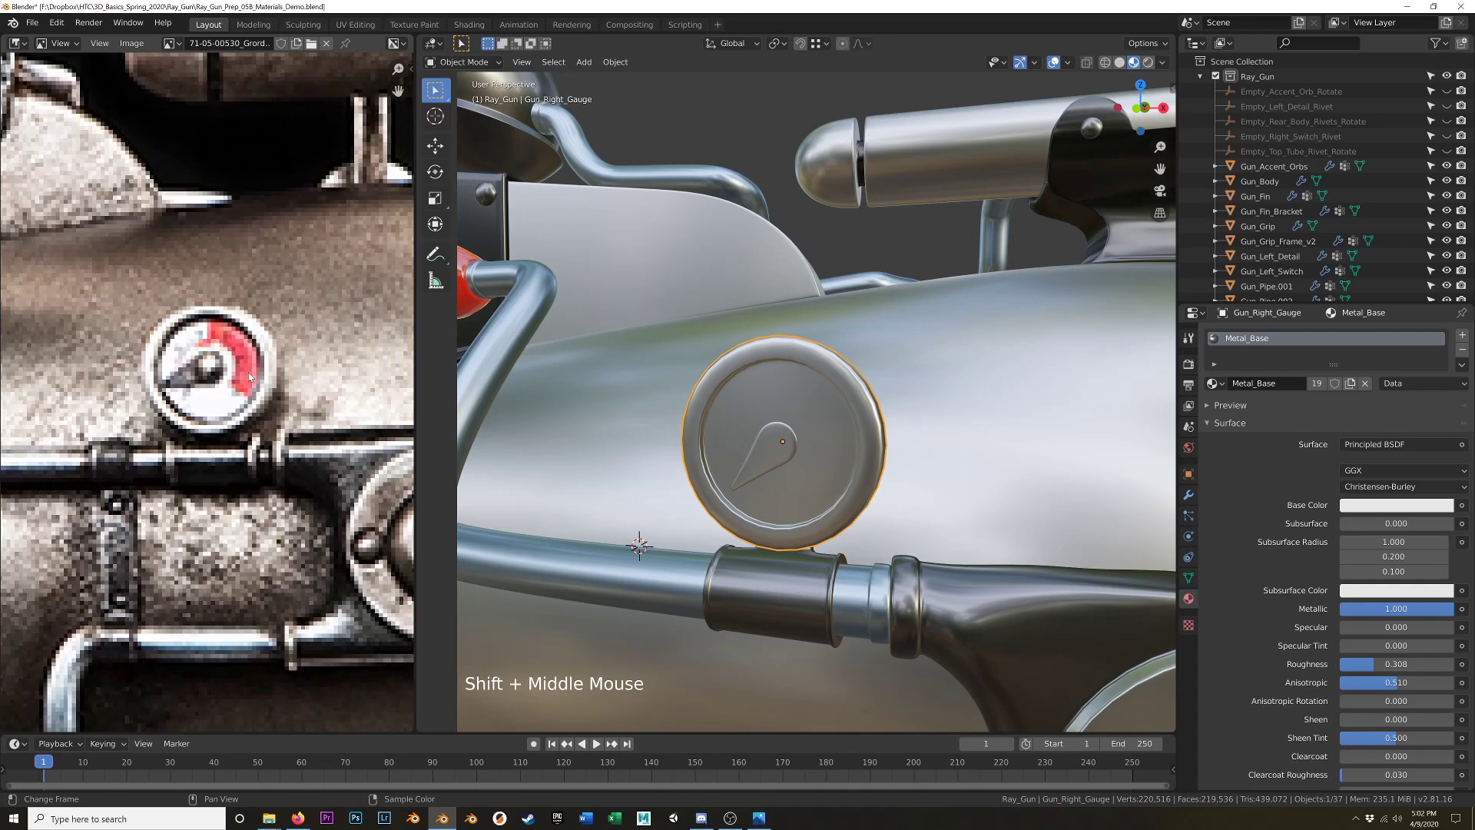
{"action": "scroll", "coordinate": [241, 357], "scroll_direction": "down", "scroll_amount": 1}
{"action": "scroll", "coordinate": [251, 369], "scroll_direction": "up", "scroll_amount": 1}
{"action": "mouse_move", "coordinate": [251, 368]}
{"action": "middle_mouse_down", "text": "shift"}
{"action": "mouse_move", "coordinate": [283, 364]}
{"action": "mouse_move", "coordinate": [241, 353]}
{"action": "middle_mouse_up", "text": "shift"}
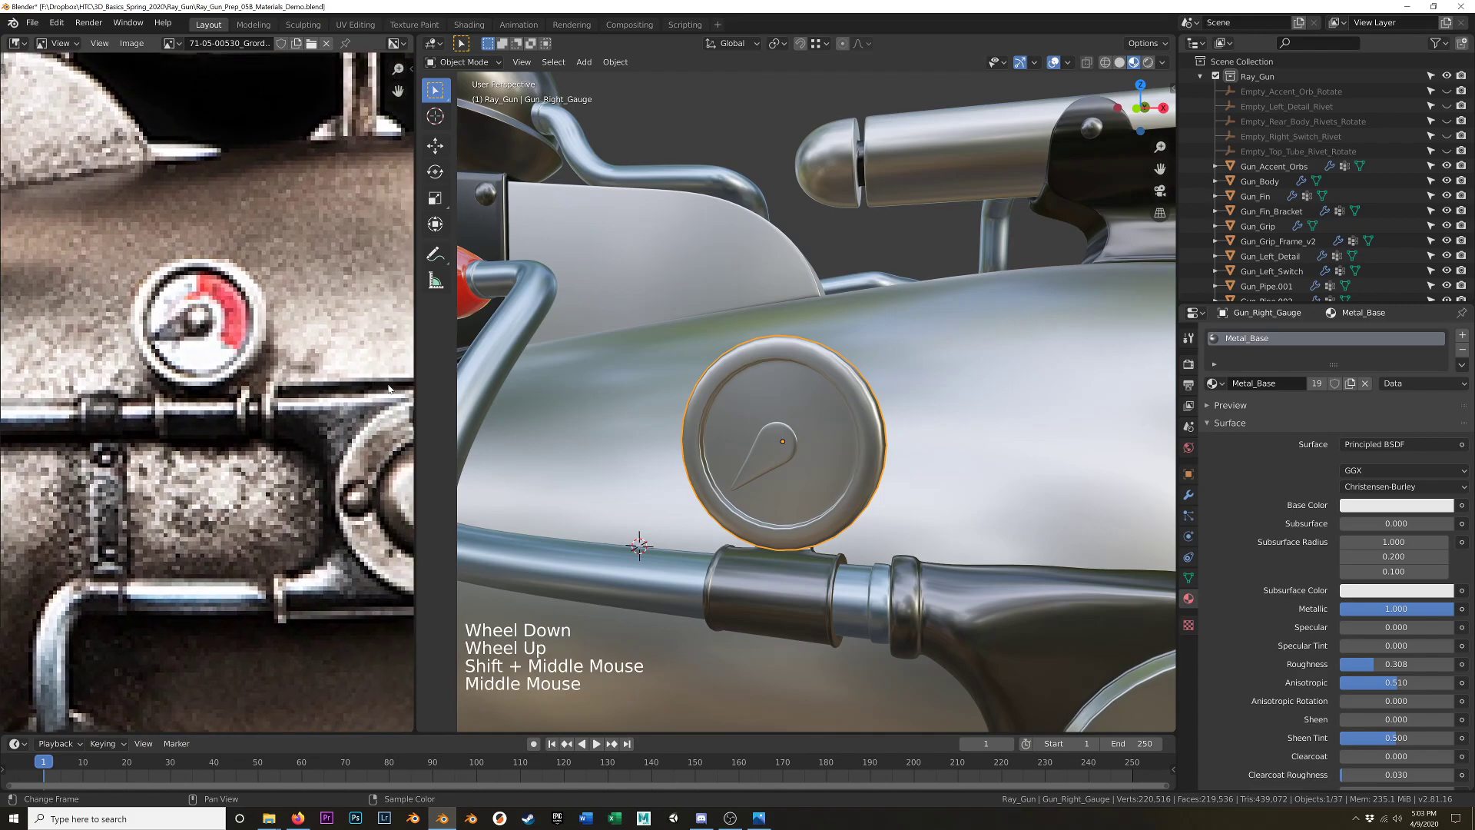
Enter Edit Mode on the gauge, select a ring of dial faces and grow the selection to cover the whole dial.
{"action": "left_click", "coordinate": [851, 402]}
{"action": "key", "text": "Tab"}
{"action": "middle_click_drag", "start_coordinate": [825, 426], "coordinate": [814, 415]}
{"action": "left_click", "coordinate": [813, 416], "text": "alt"}
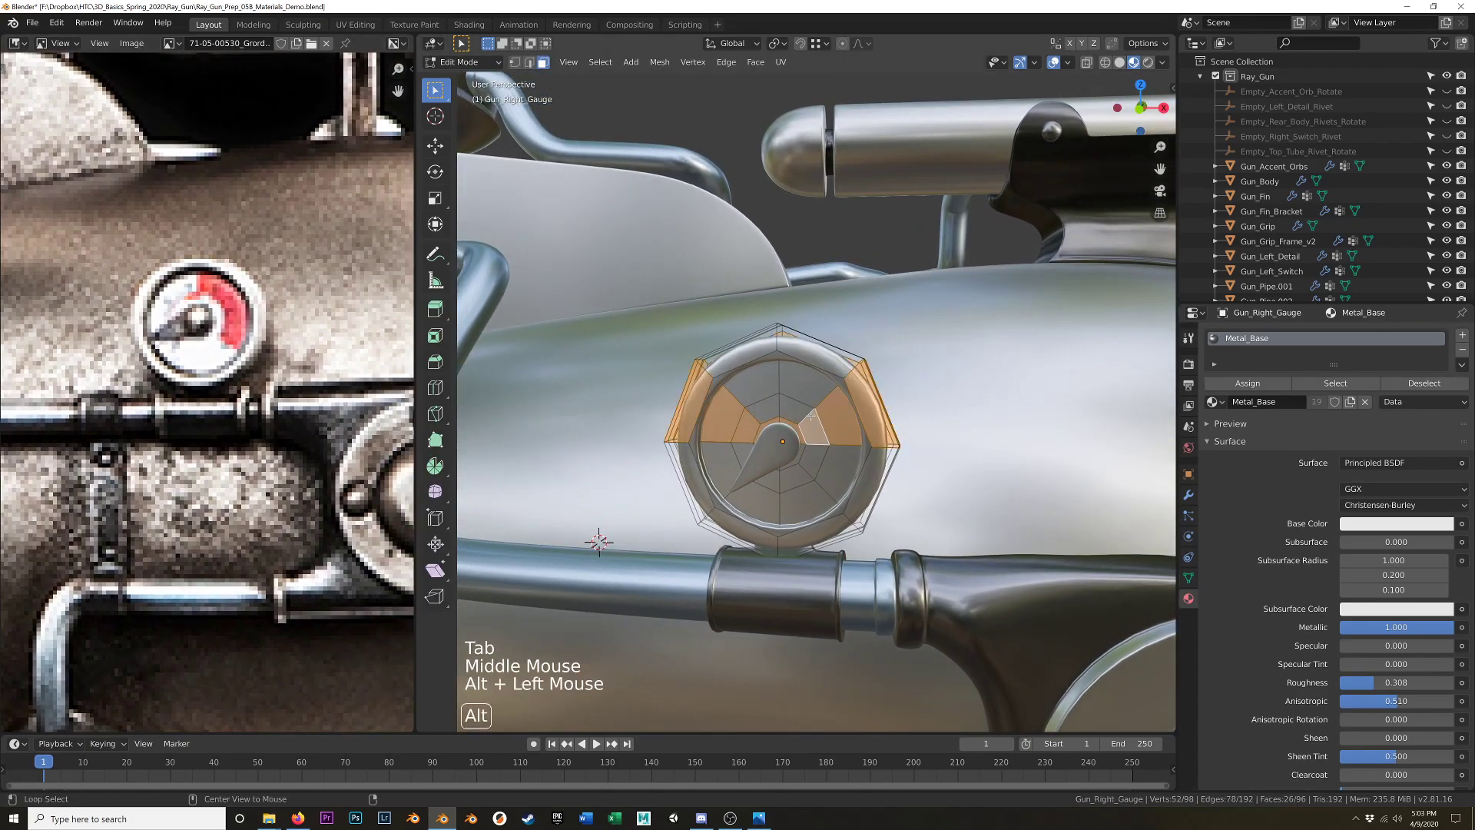
{"action": "left_click", "coordinate": [814, 416], "text": "alt"}
{"action": "key", "text": "ctrl+KP_Add"}
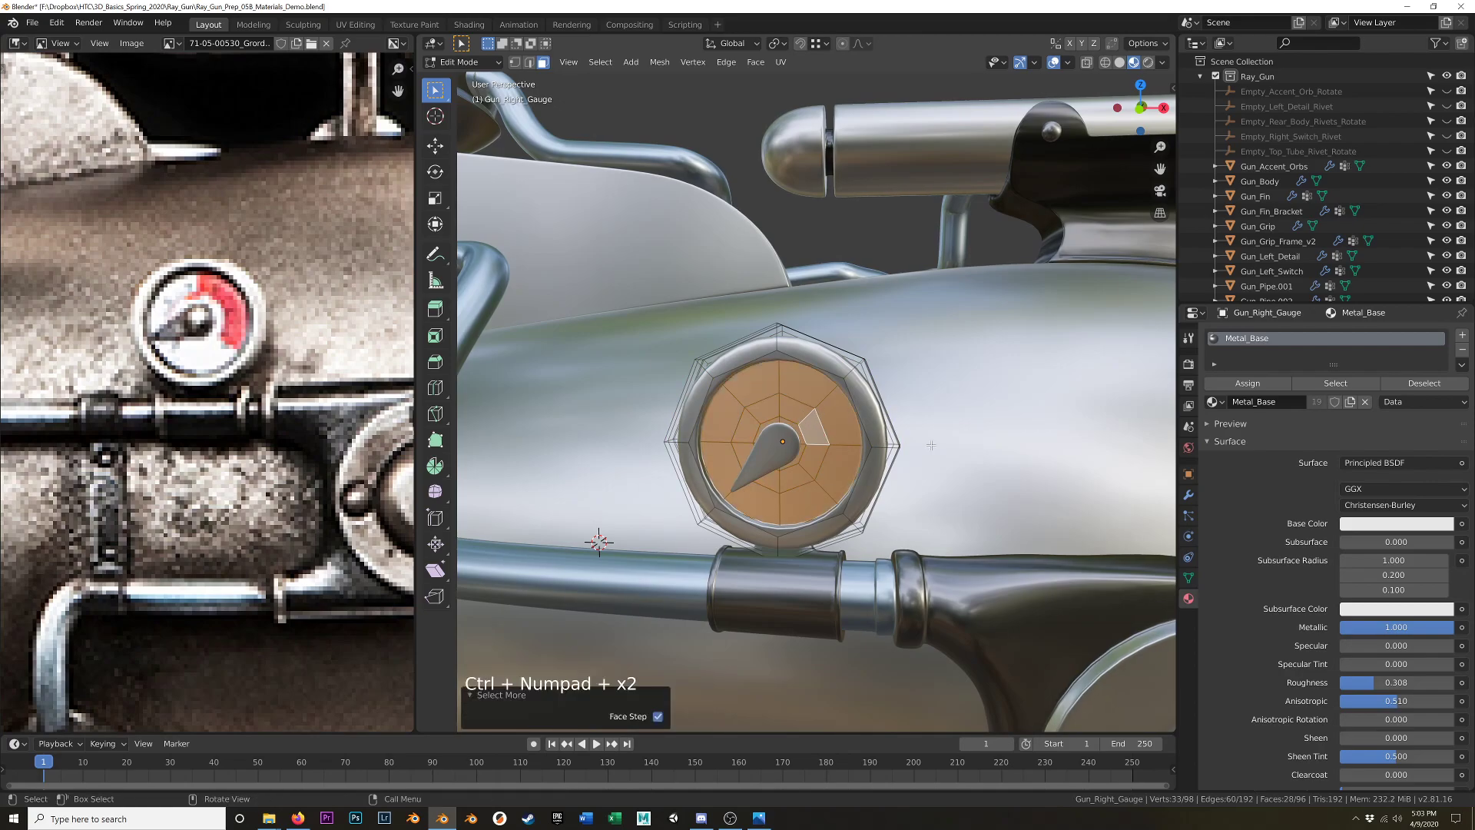
Turn off the Edit Mode display of the gauge's Subdivision modifier.
{"action": "left_click", "coordinate": [1188, 495]}
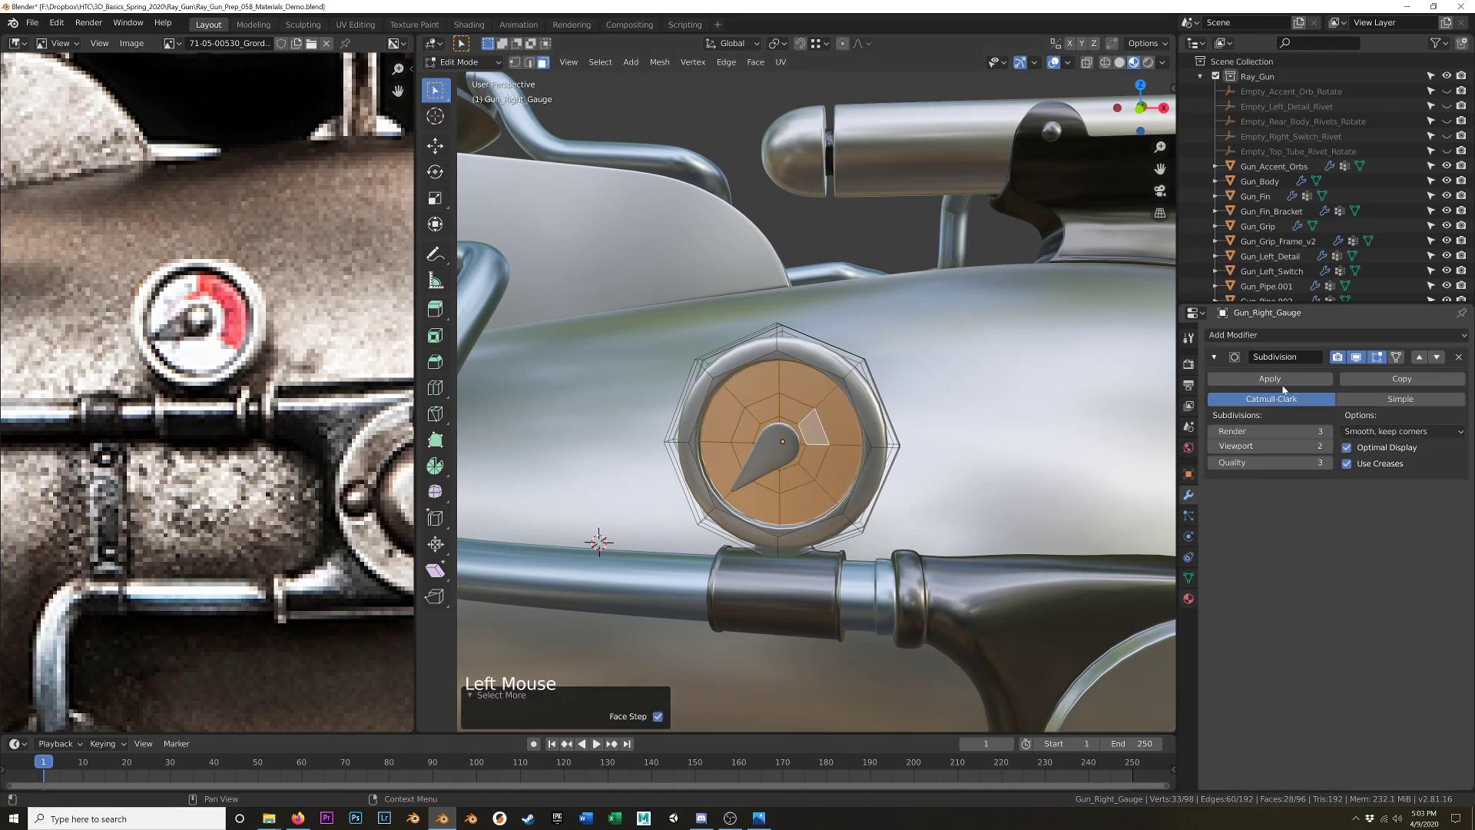
{"action": "left_click", "coordinate": [1376, 357]}
{"action": "middle_click_drag", "start_coordinate": [814, 430], "coordinate": [891, 465]}
{"action": "scroll", "coordinate": [841, 413], "scroll_direction": "up", "scroll_amount": 2}
{"action": "scroll", "coordinate": [845, 461], "scroll_direction": "down", "scroll_amount": 2}
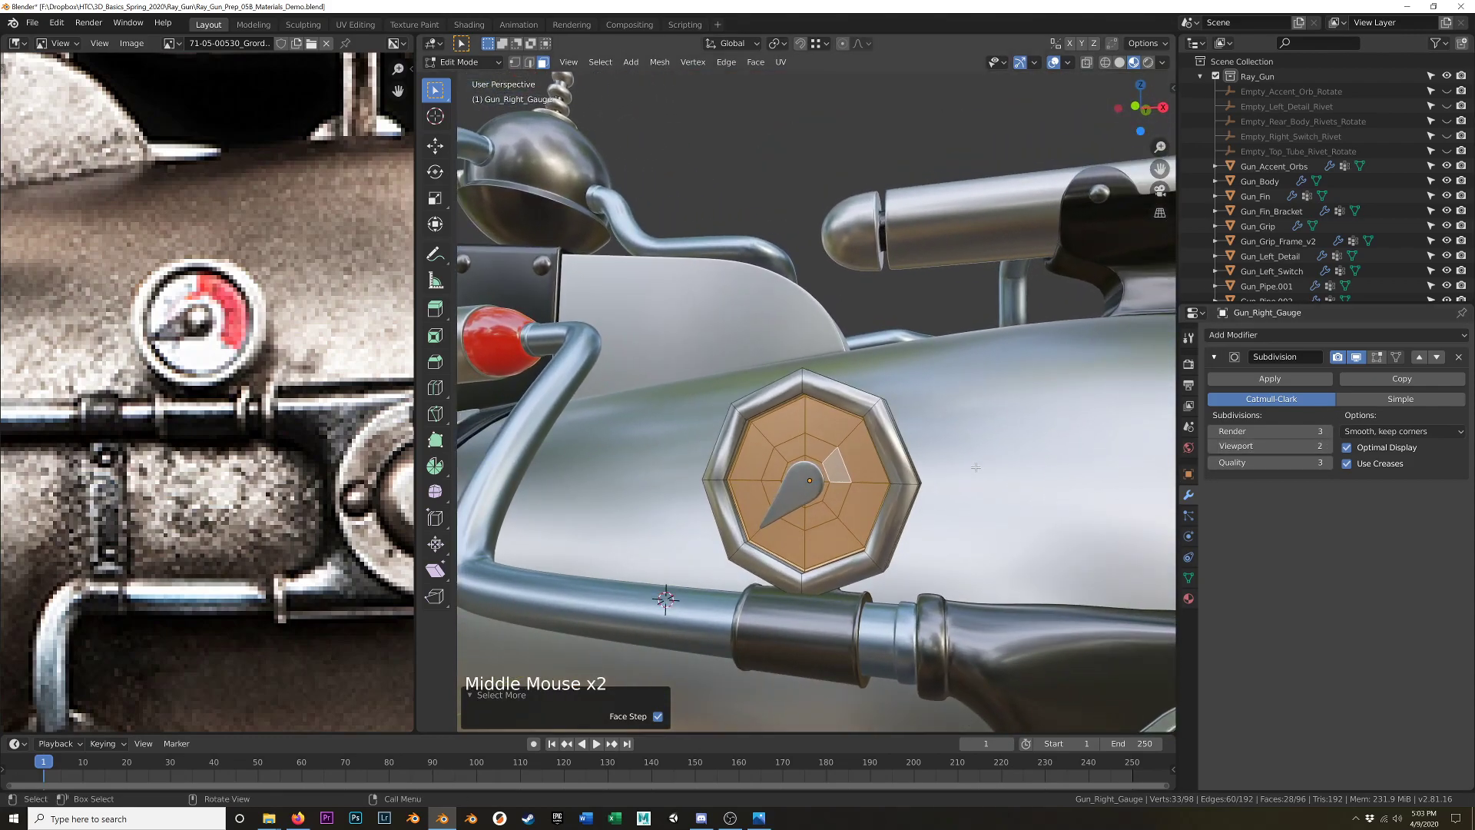
Add a second material slot to the gauge and create a new material named Gauge_White in it.
{"action": "left_click", "coordinate": [1188, 598]}
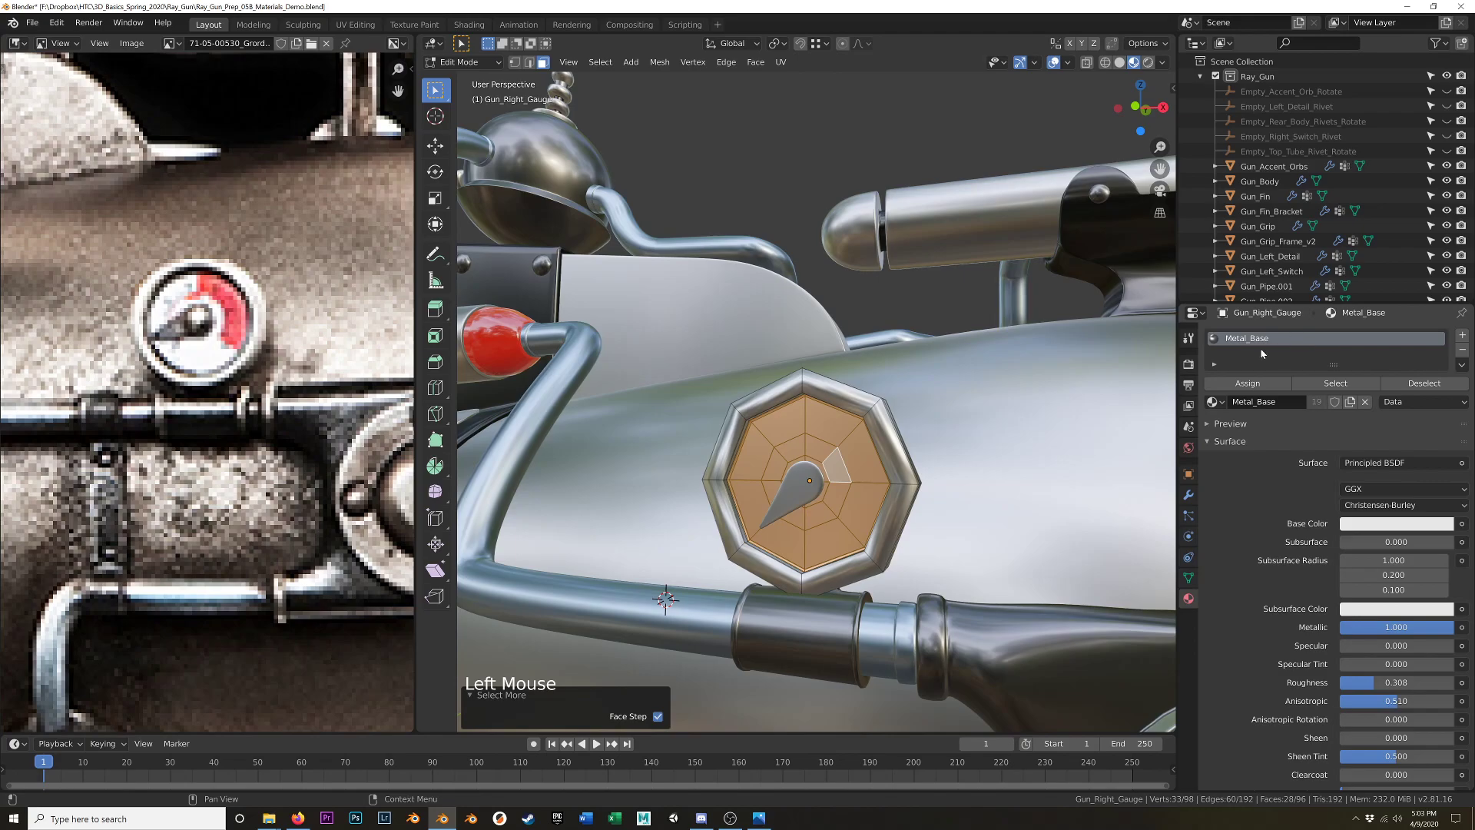
{"action": "left_click", "coordinate": [1461, 335]}
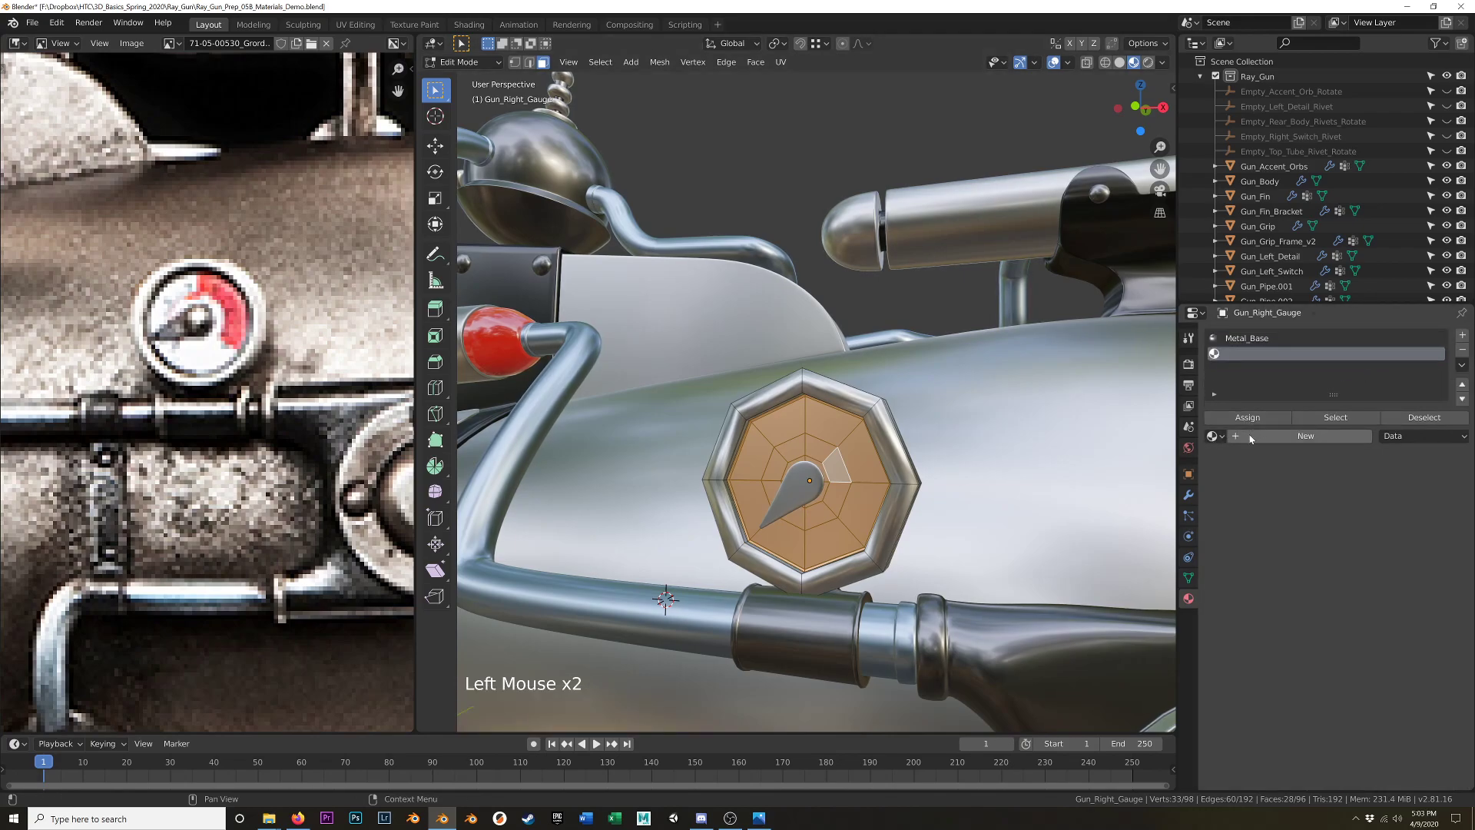
{"action": "left_click", "coordinate": [1273, 437]}
{"action": "left_click", "coordinate": [1279, 435]}
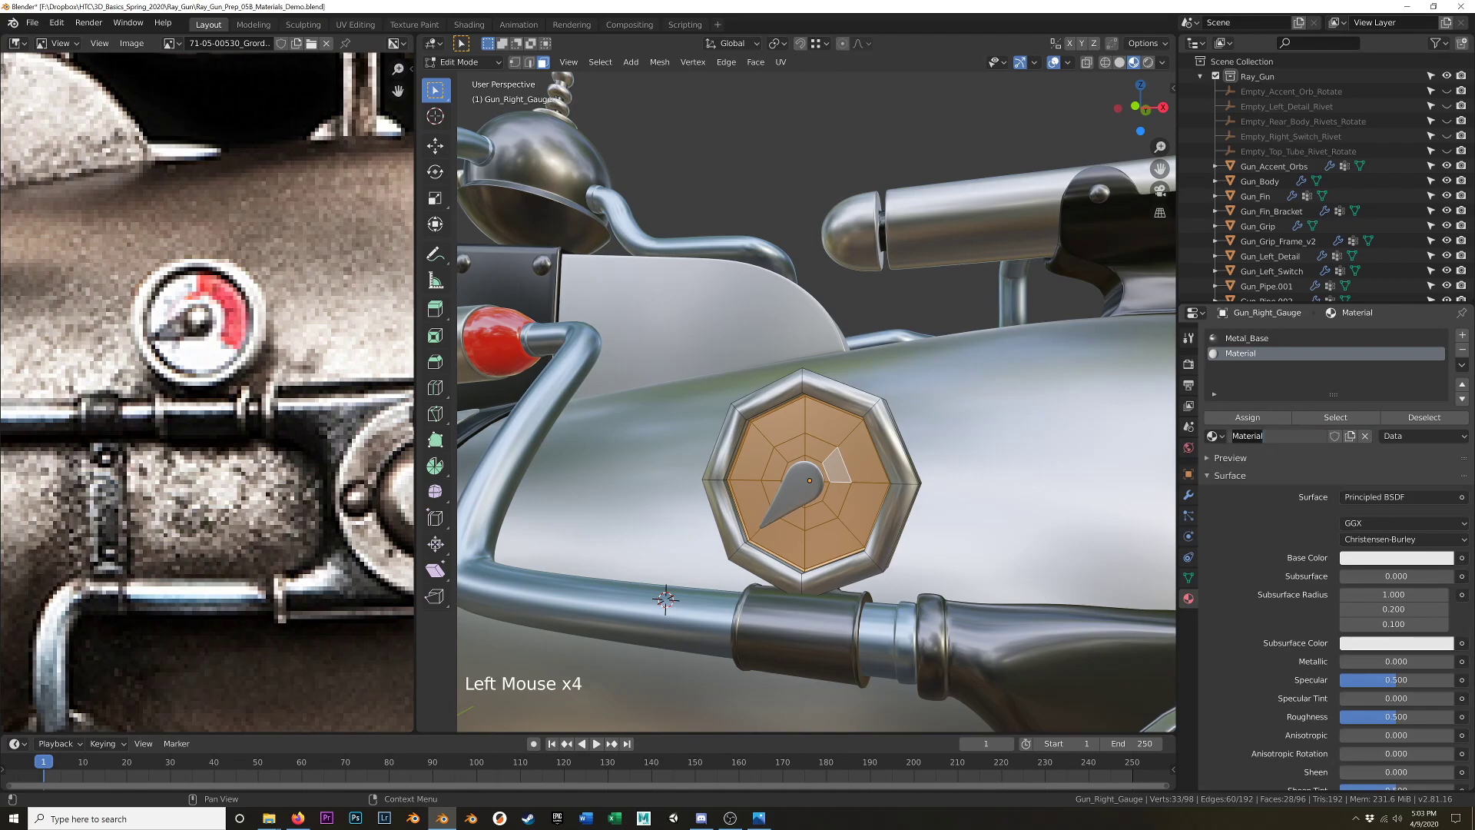
{"action": "type", "text": "Gauge"}
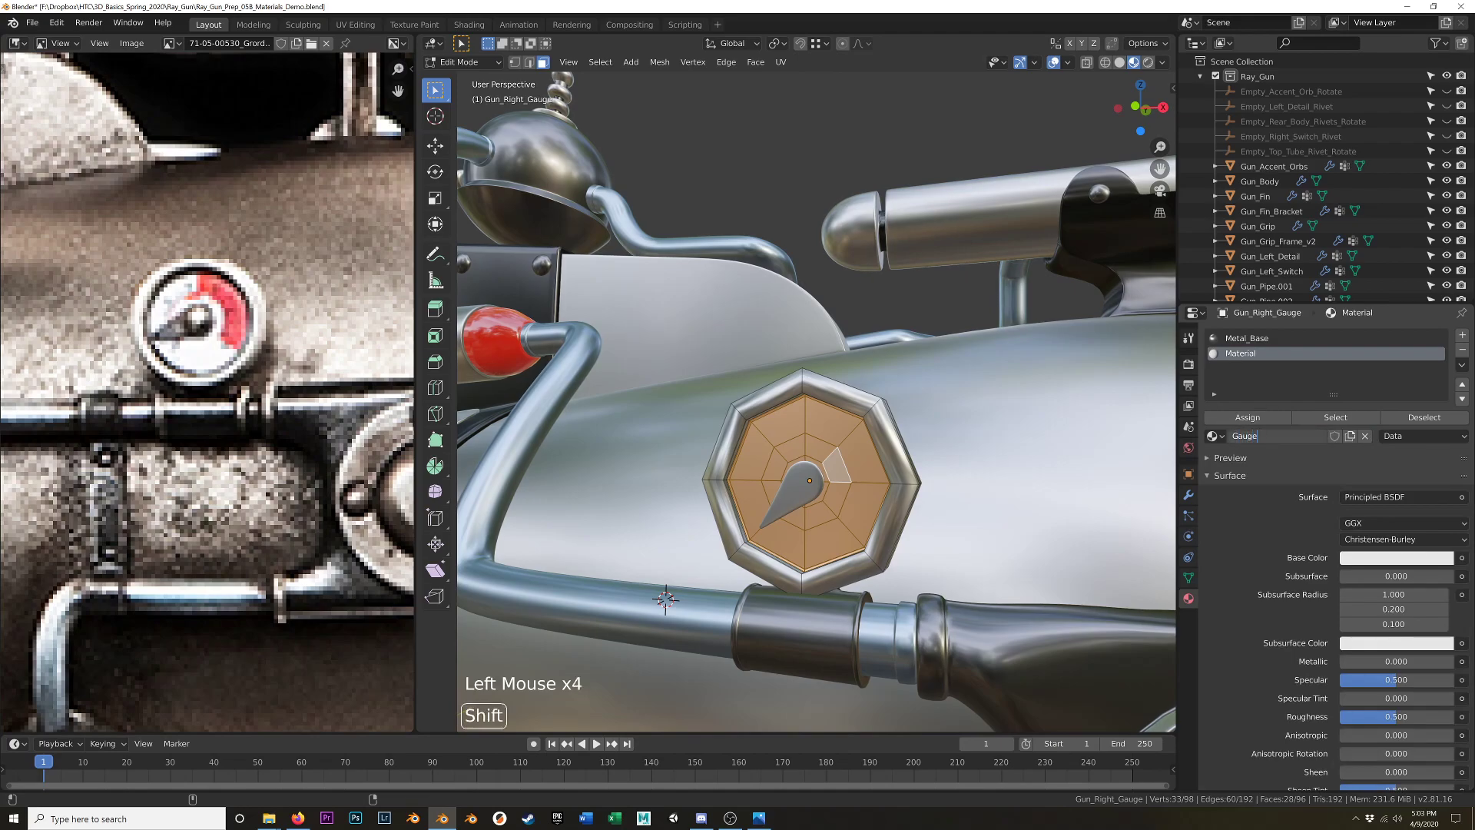
{"action": "type", "text": "_White"}
{"action": "key", "text": "Return"}
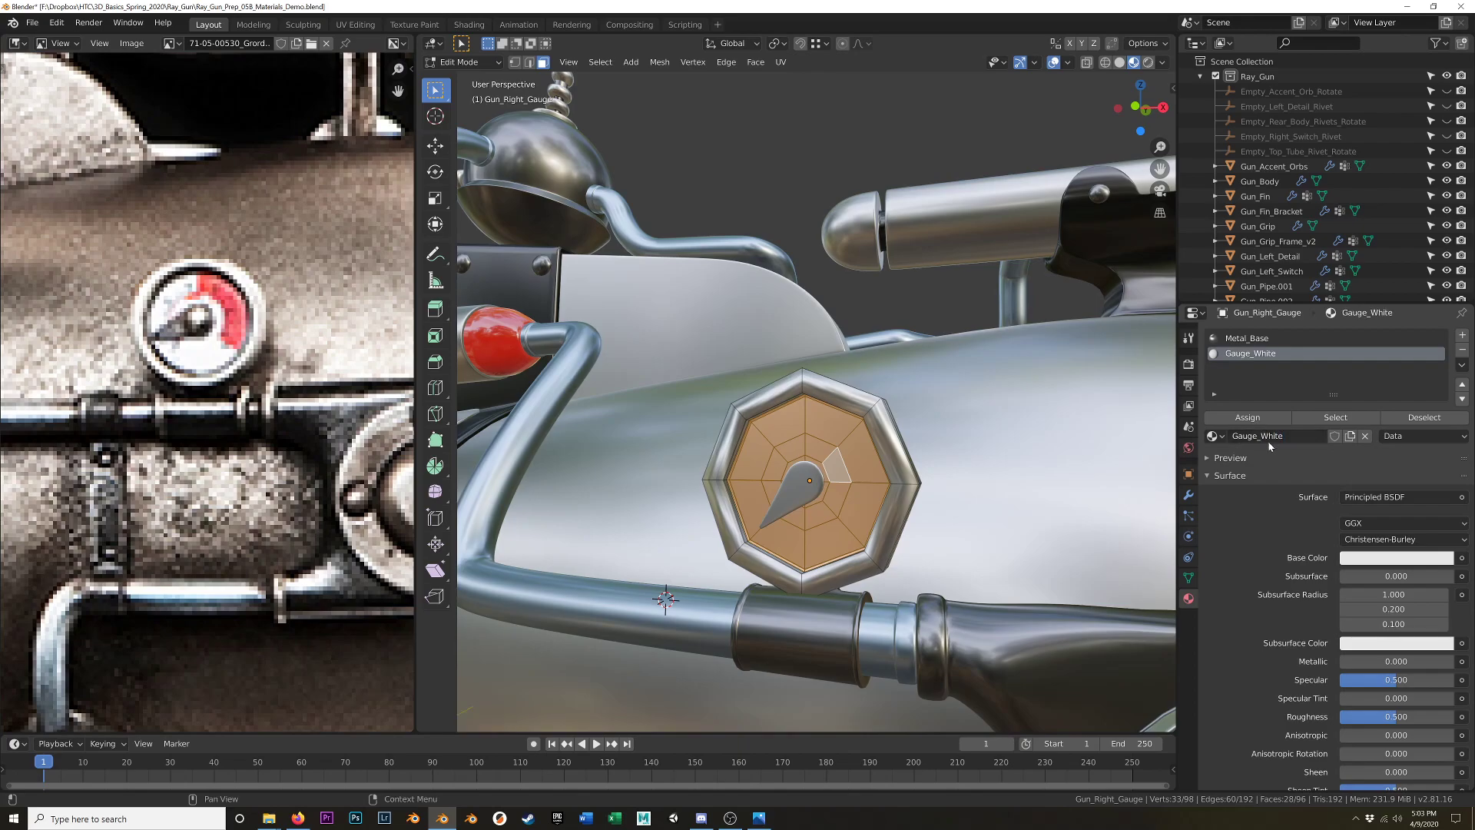
Set Gauge_White's base color to pure white, Specular to 0.919 and Roughness to 0.852.
{"action": "left_click", "coordinate": [1378, 559]}
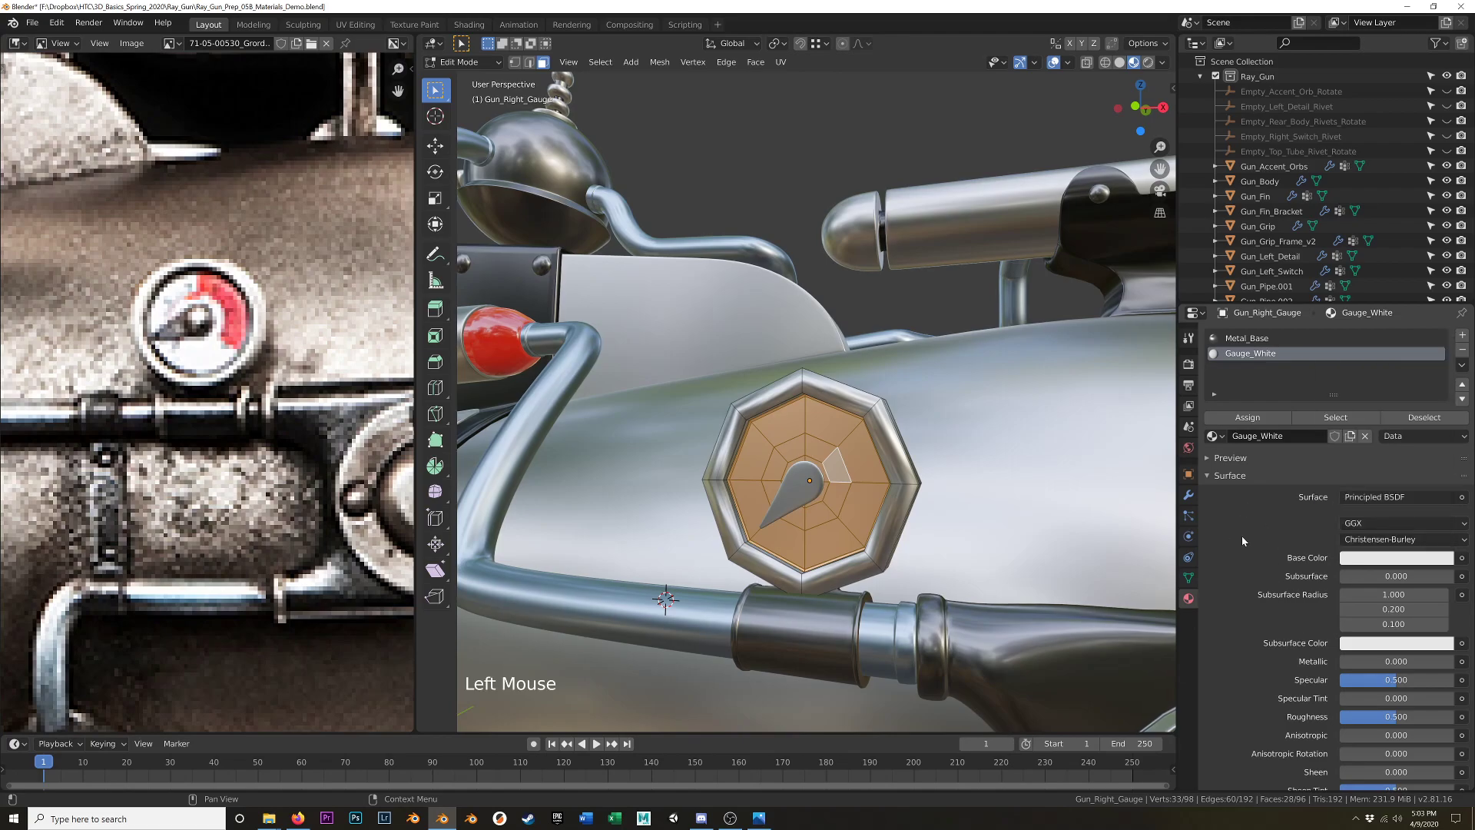
{"action": "left_click", "coordinate": [1380, 559]}
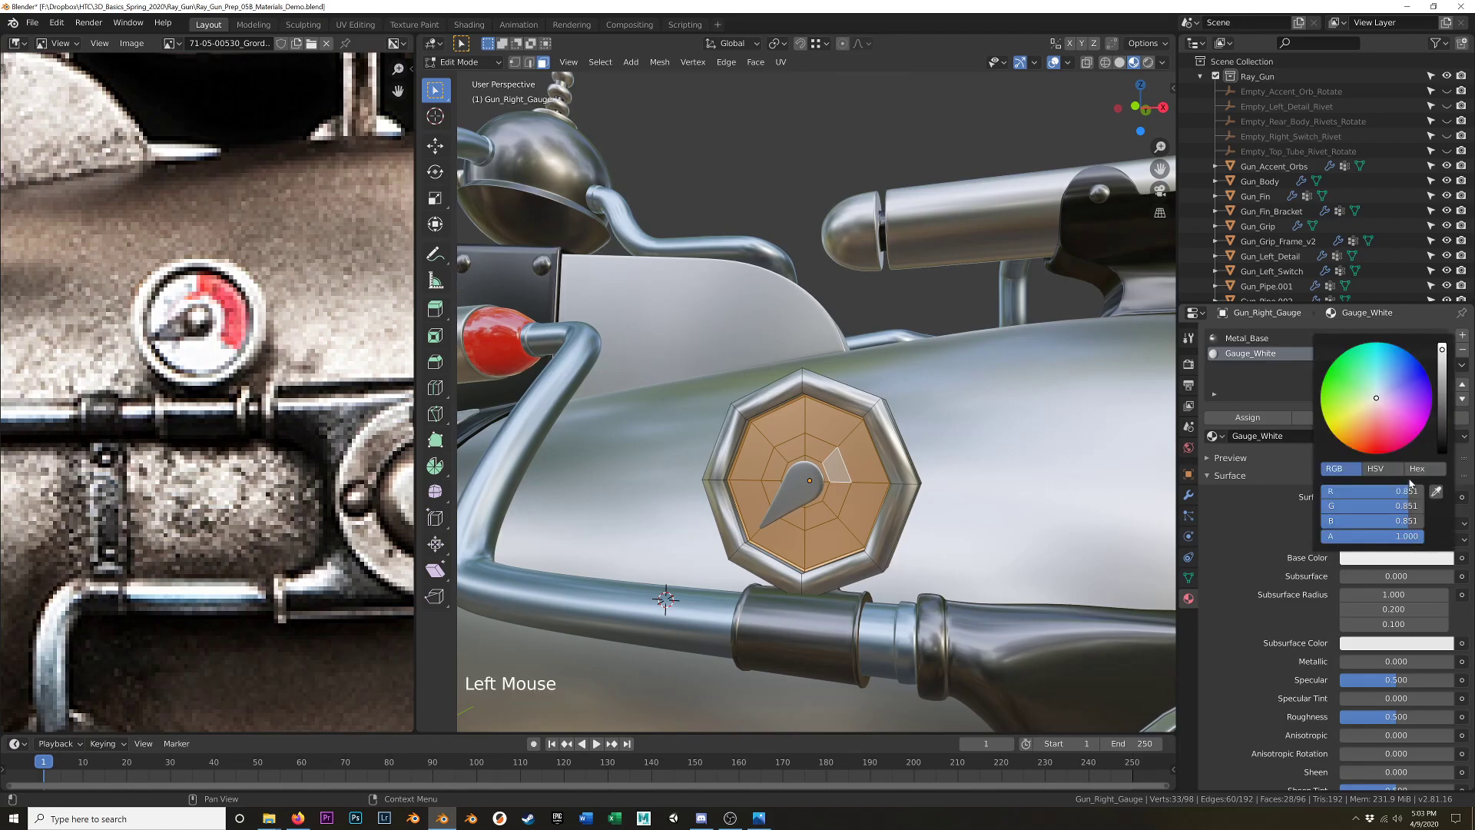
{"action": "left_click_drag", "start_coordinate": [1442, 359], "coordinate": [1443, 345]}
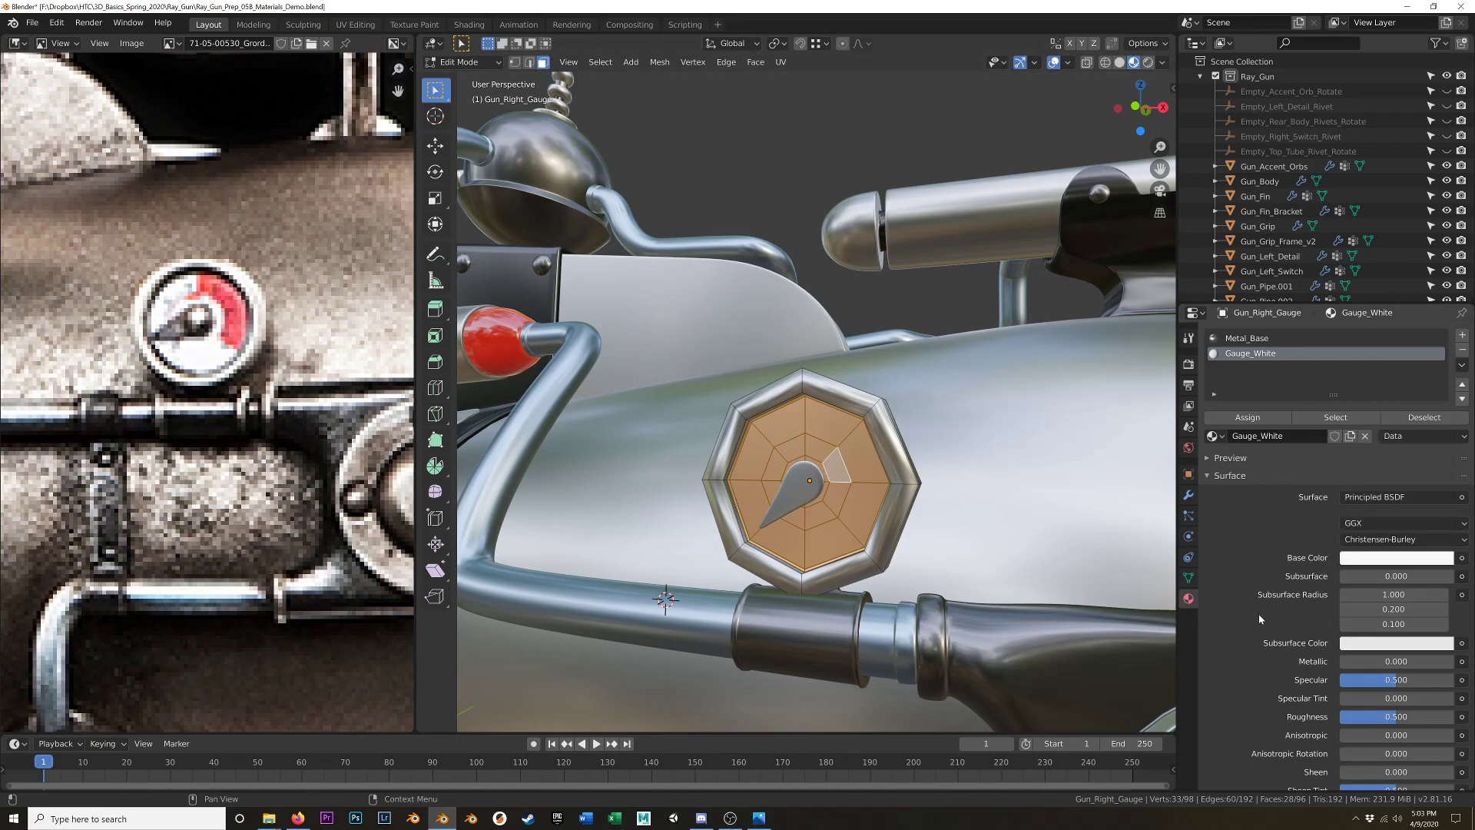
{"action": "scroll", "coordinate": [1259, 615], "scroll_direction": "down", "scroll_amount": 4}
{"action": "left_click_drag", "start_coordinate": [1380, 619], "coordinate": [1443, 659]}
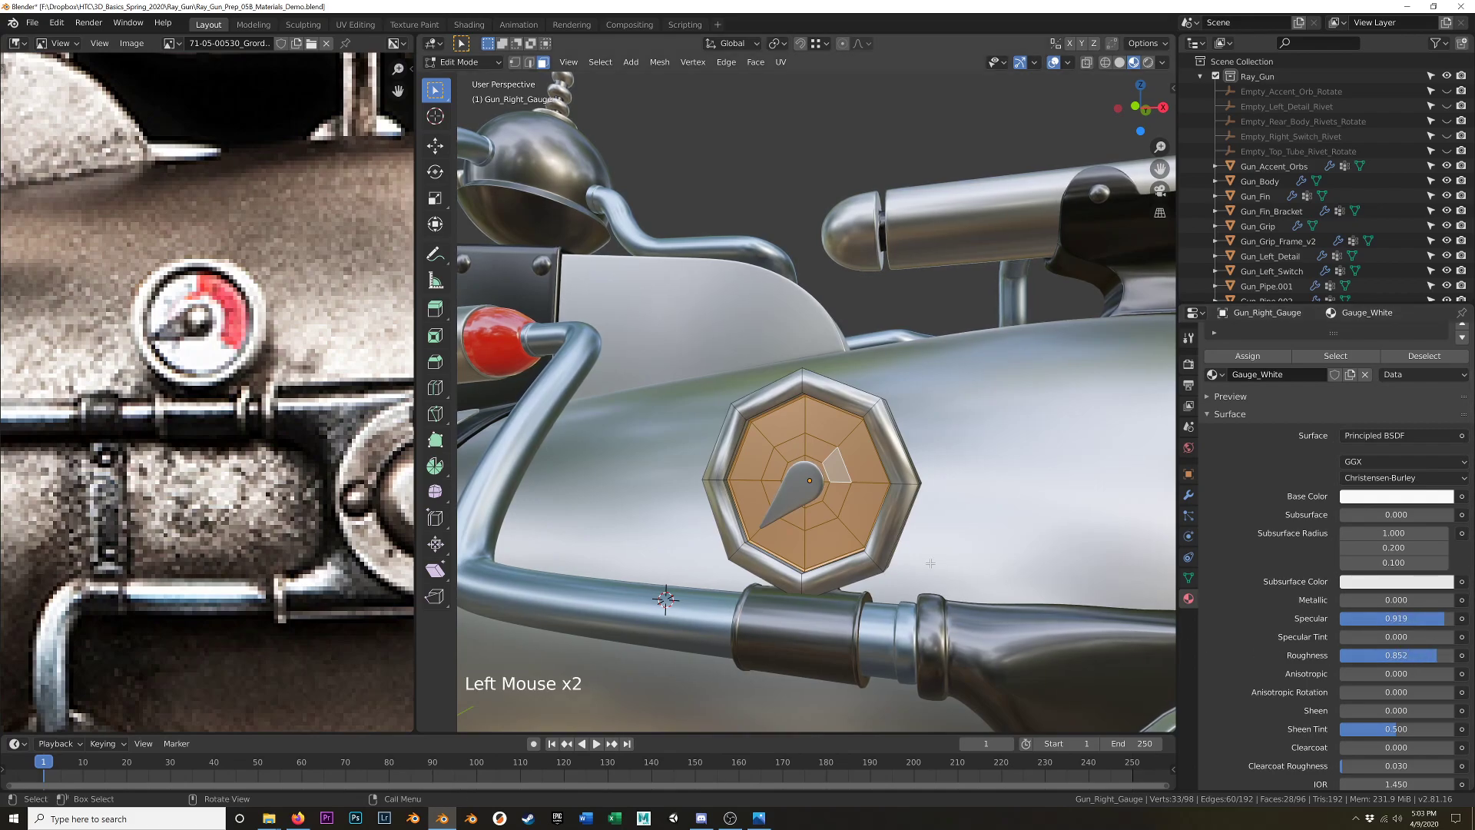
Assign Gauge_White to the selected dial faces and return to Object Mode.
{"action": "left_click", "coordinate": [1247, 355]}
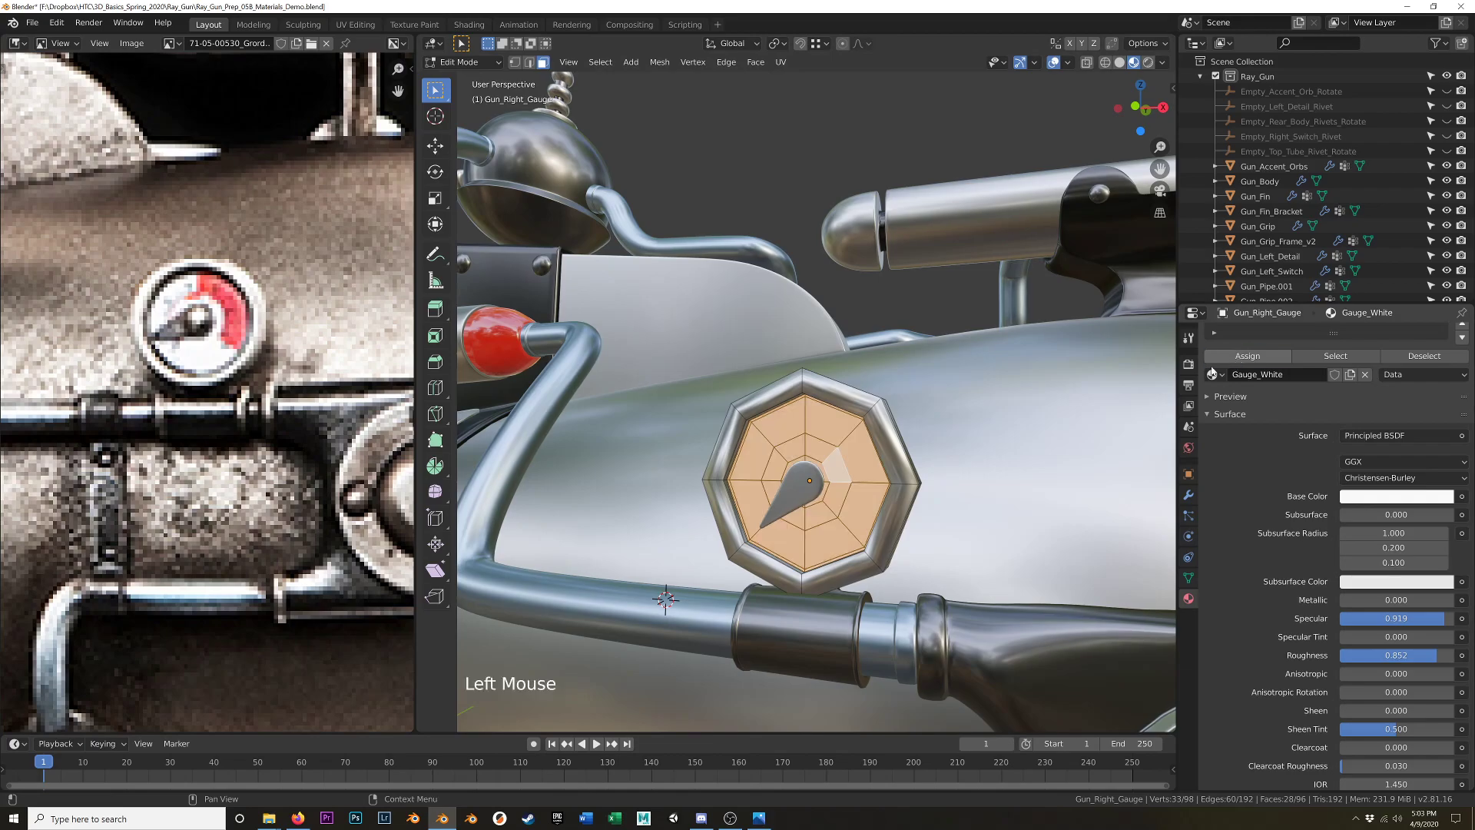
{"action": "key", "text": "Tab"}
{"action": "mouse_move", "coordinate": [836, 519]}
{"action": "middle_mouse_down"}
{"action": "mouse_move", "coordinate": [789, 490]}
{"action": "mouse_move", "coordinate": [845, 522]}
{"action": "middle_mouse_up"}
Add a third material slot holding a single-user copy of Gauge_White and rename the copy Gauge_Red.
{"action": "scroll", "coordinate": [1260, 628], "scroll_direction": "down", "scroll_amount": 7}
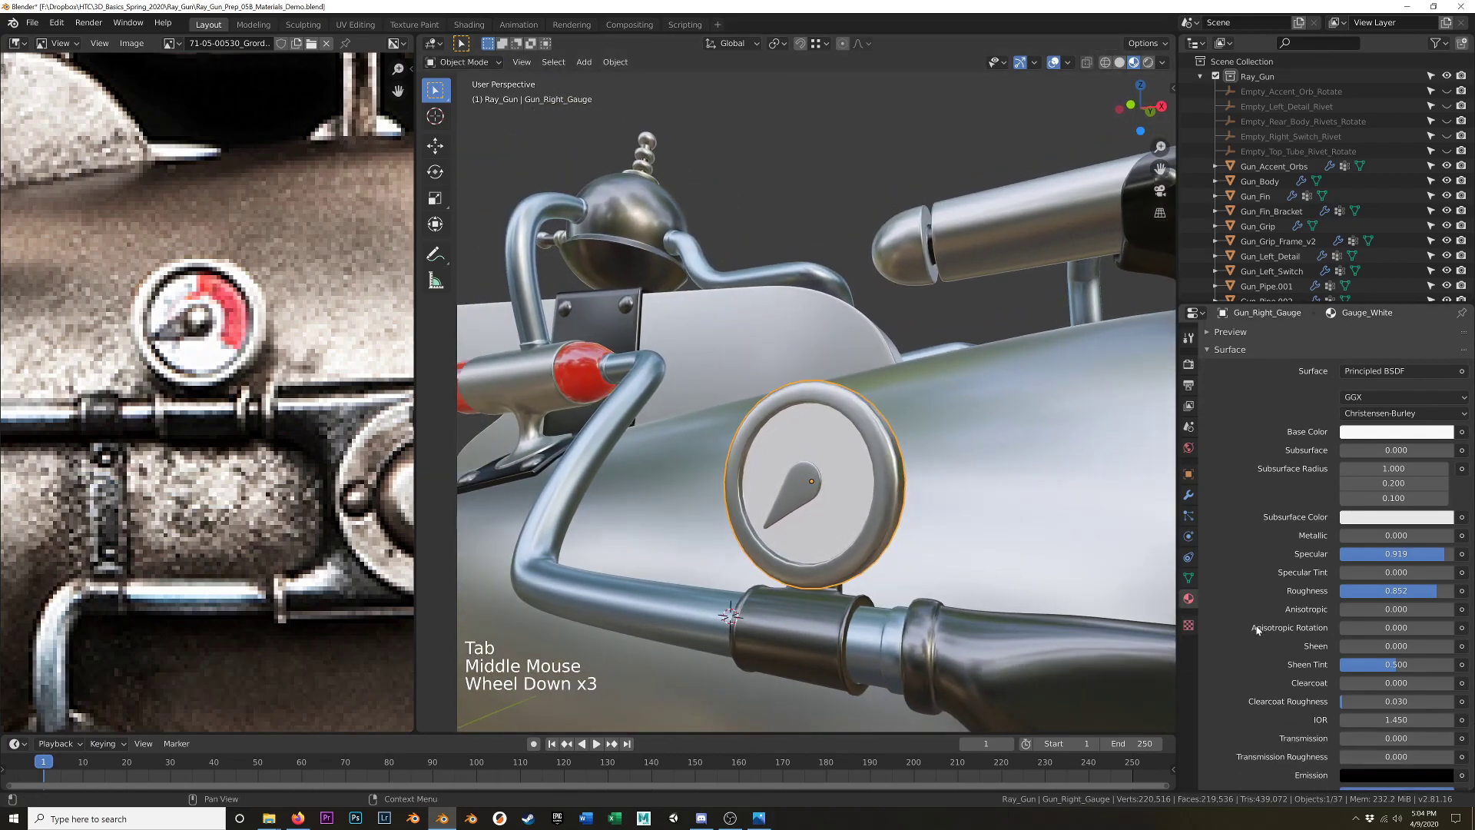
{"action": "scroll", "coordinate": [1258, 630], "scroll_direction": "up", "scroll_amount": 2}
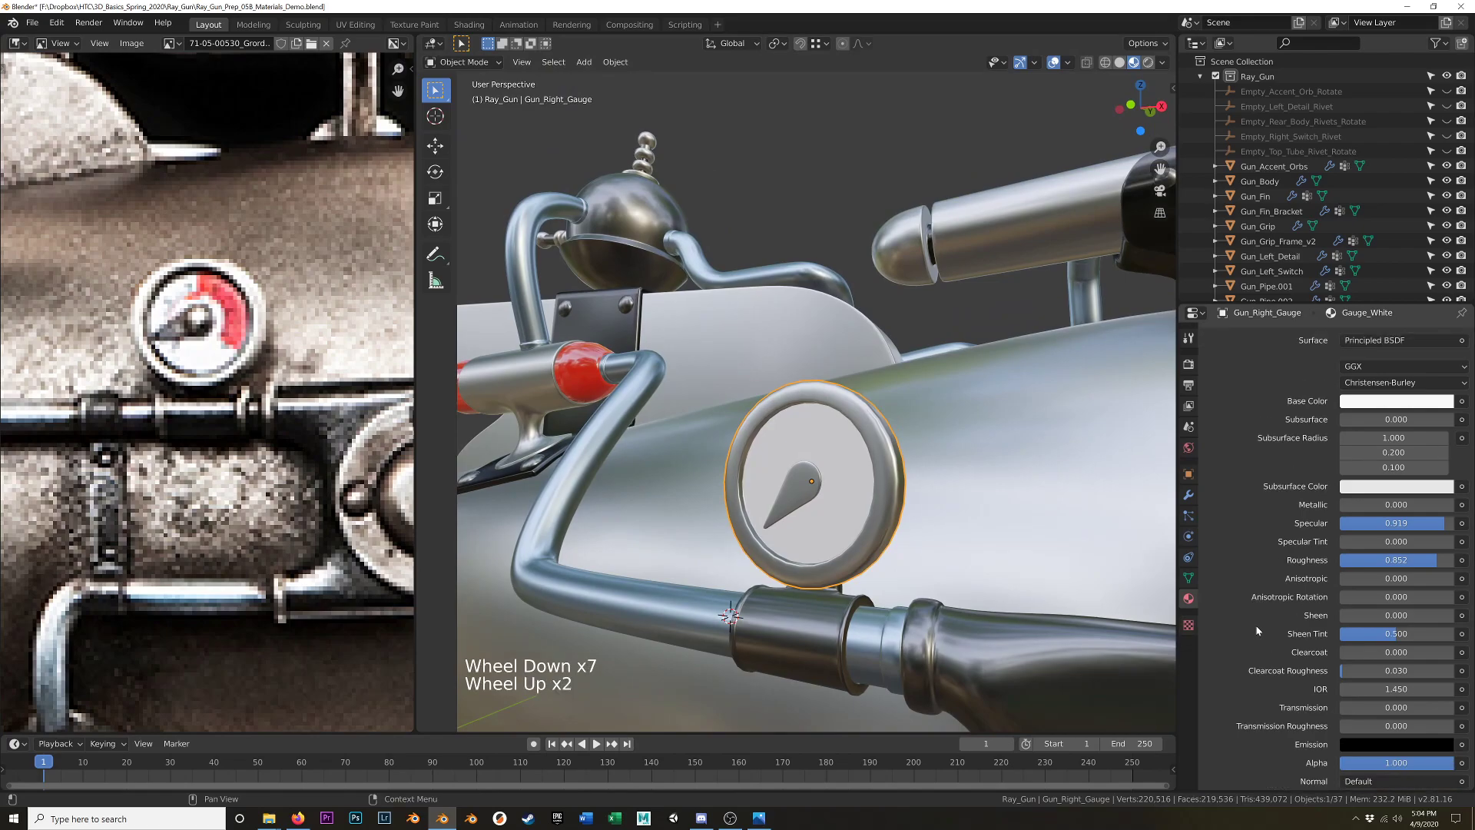
{"action": "scroll", "coordinate": [1257, 629], "scroll_direction": "down", "scroll_amount": 2}
{"action": "scroll", "coordinate": [1257, 630], "scroll_direction": "up", "scroll_amount": 12}
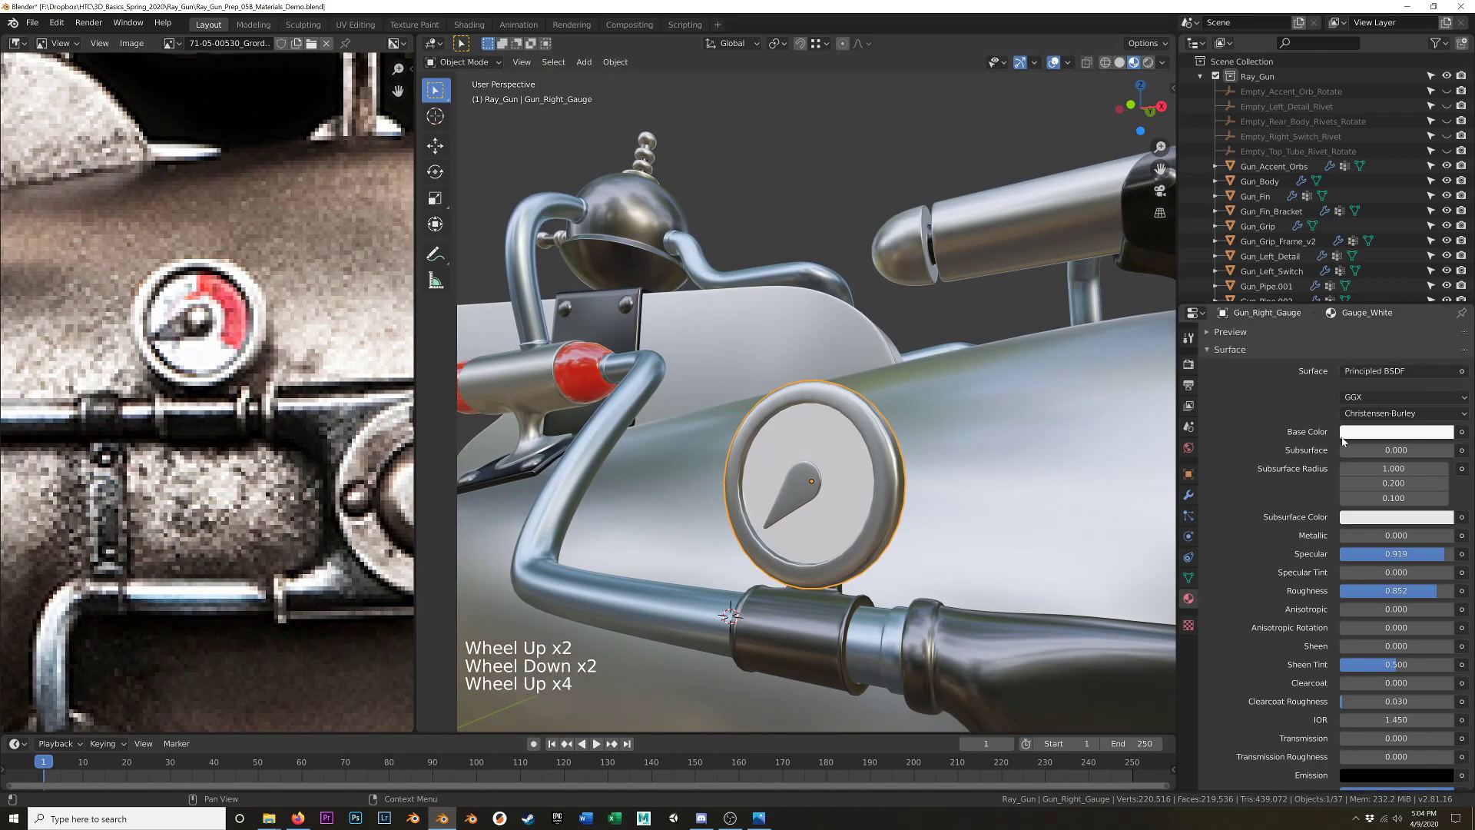
{"action": "scroll", "coordinate": [1218, 470], "scroll_direction": "up", "scroll_amount": 7}
{"action": "left_click", "coordinate": [1462, 338]}
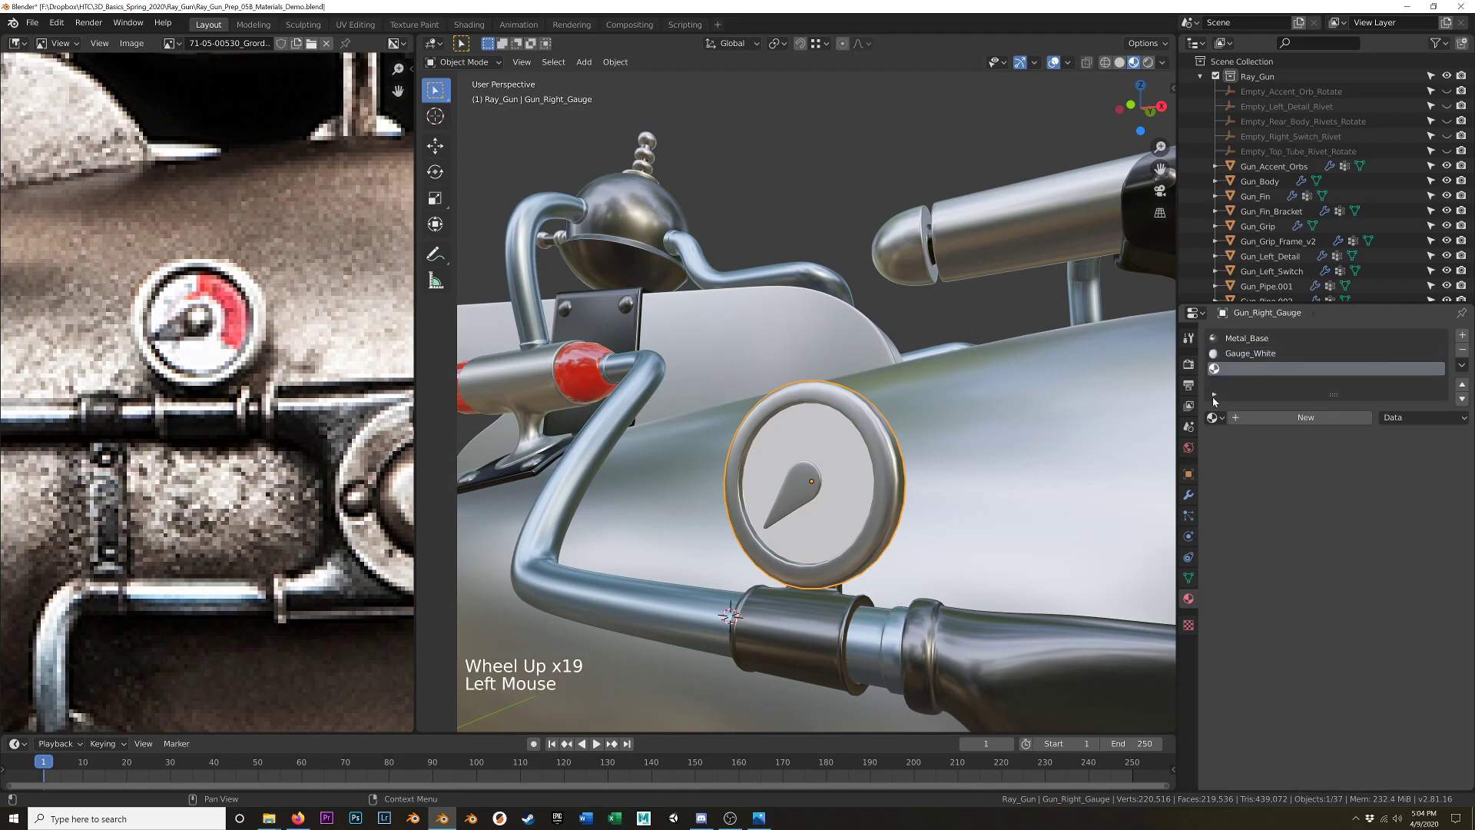
{"action": "left_click", "coordinate": [1214, 417]}
{"action": "left_click", "coordinate": [1259, 454]}
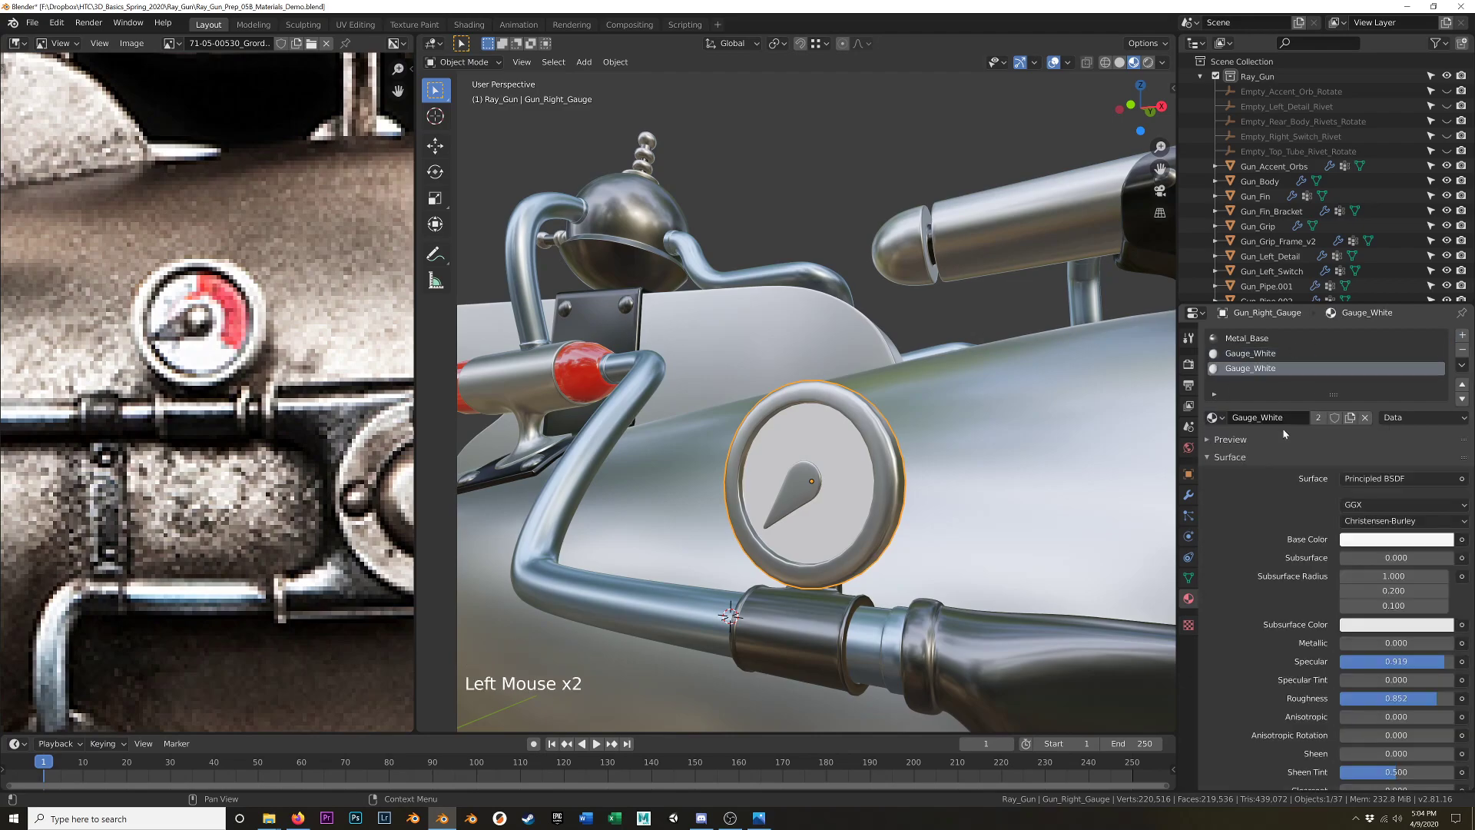
{"action": "left_click", "coordinate": [1319, 417]}
{"action": "left_click", "coordinate": [1268, 417]}
{"action": "key", "text": "shift+End"}
{"action": "type", "text": "Red"}
{"action": "key", "text": "Return"}
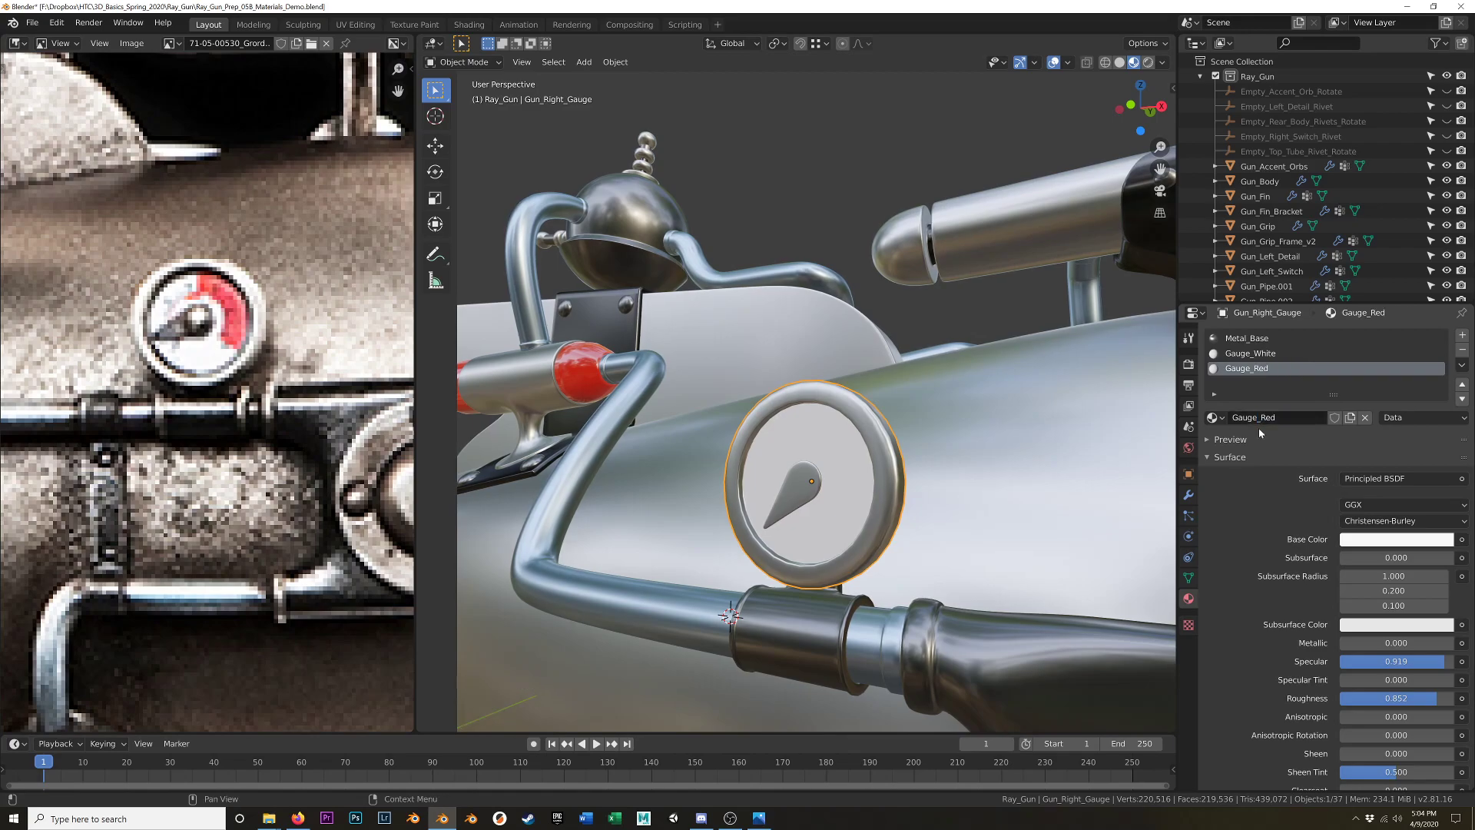
Change Gauge_Red's base color to a bright red with slightly reduced saturation.
{"action": "left_click", "coordinate": [1356, 545]}
{"action": "left_click_drag", "start_coordinate": [1375, 379], "coordinate": [1378, 429]}
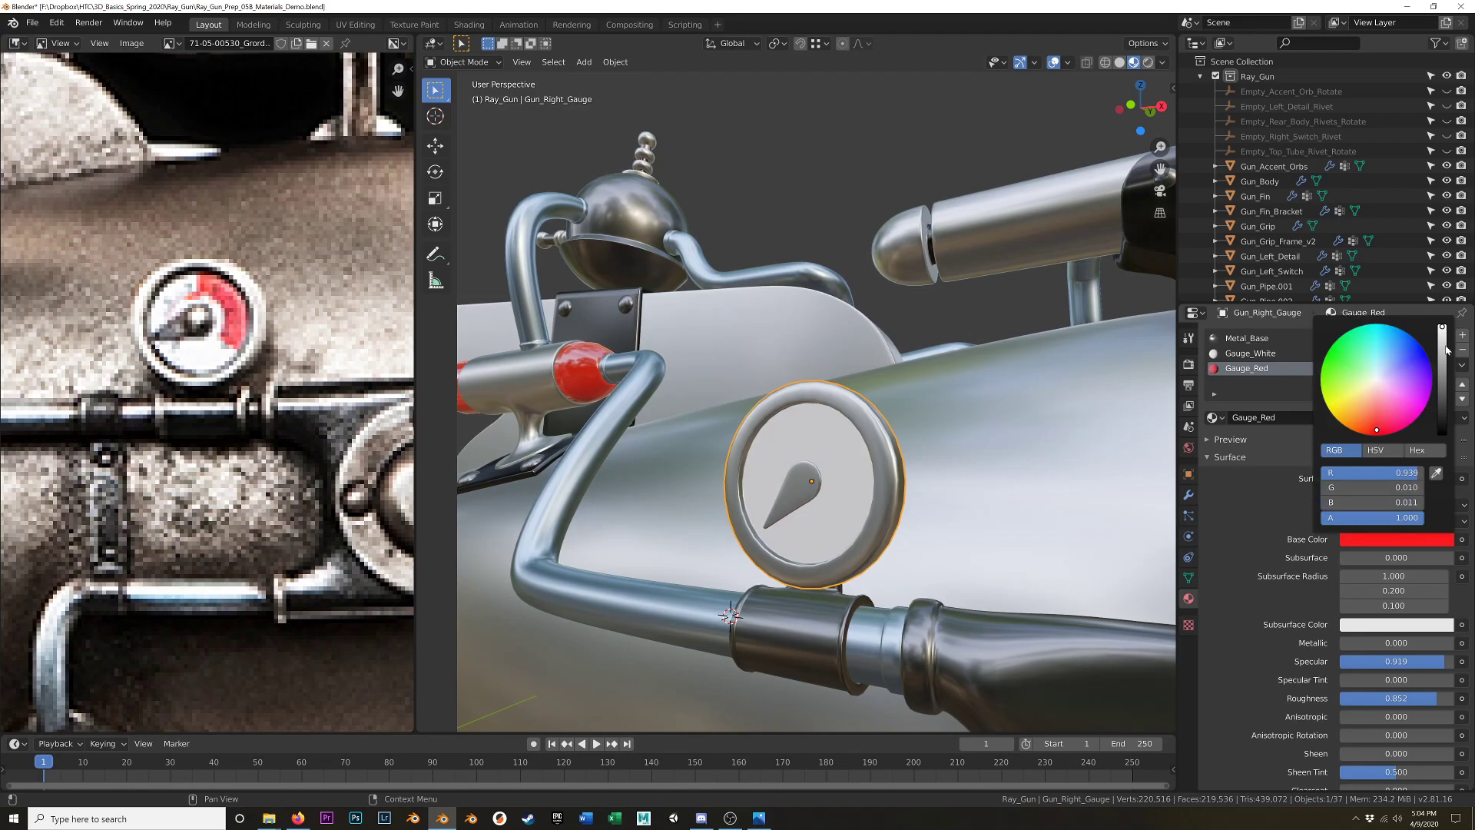
{"action": "left_click", "coordinate": [1389, 450]}
{"action": "mouse_move", "coordinate": [1388, 489]}
{"action": "left_mouse_down"}
{"action": "mouse_move", "coordinate": [1347, 488]}
{"action": "mouse_move", "coordinate": [1361, 488]}
{"action": "left_mouse_up"}
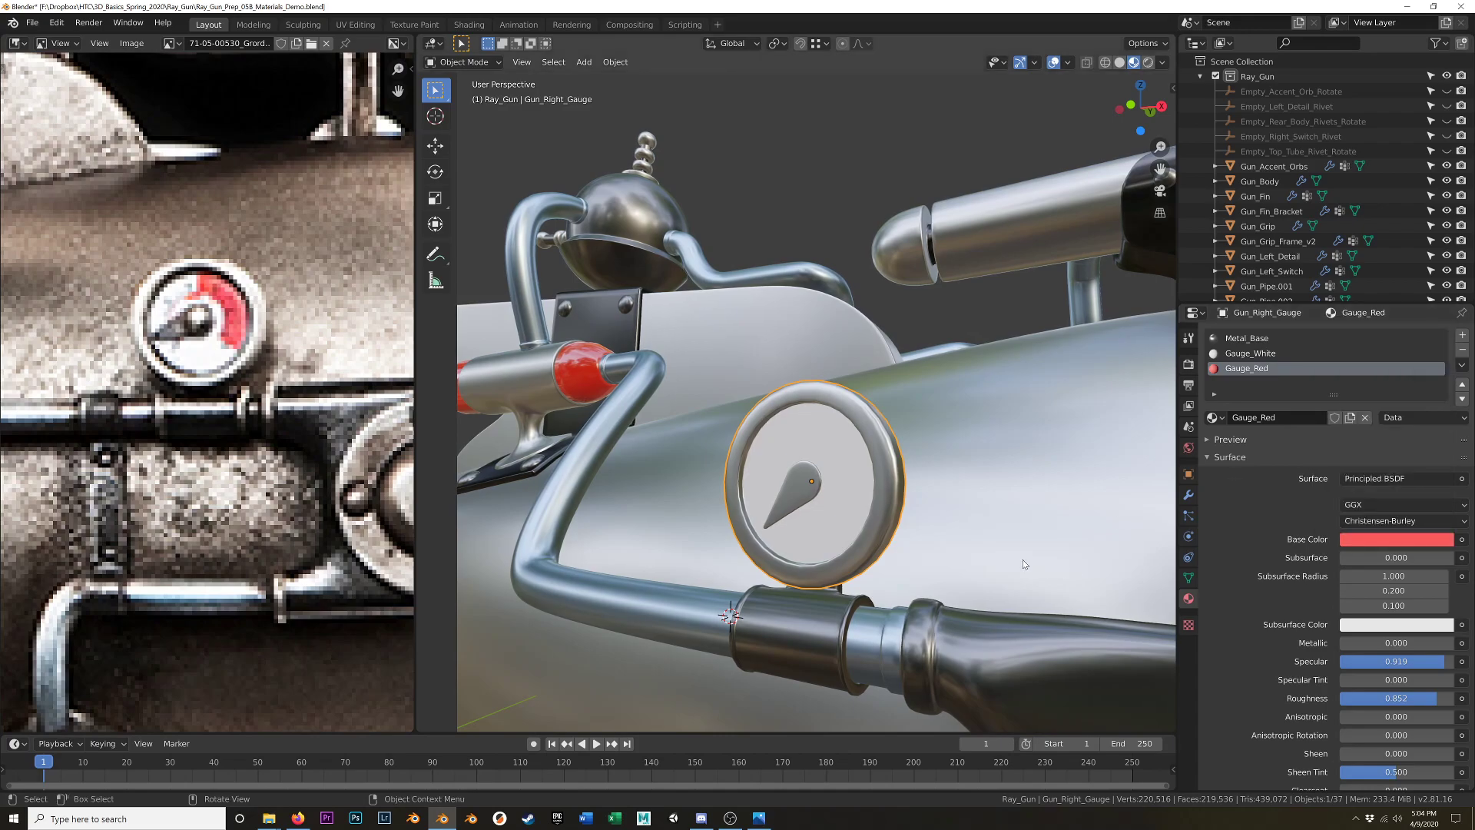
Assign Gauge_Red to three adjacent outer dial faces opposite the needle tip, matching the reference, and return to Object Mode.
{"action": "key", "text": "Tab"}
{"action": "middle_click_drag", "start_coordinate": [782, 537], "coordinate": [871, 466]}
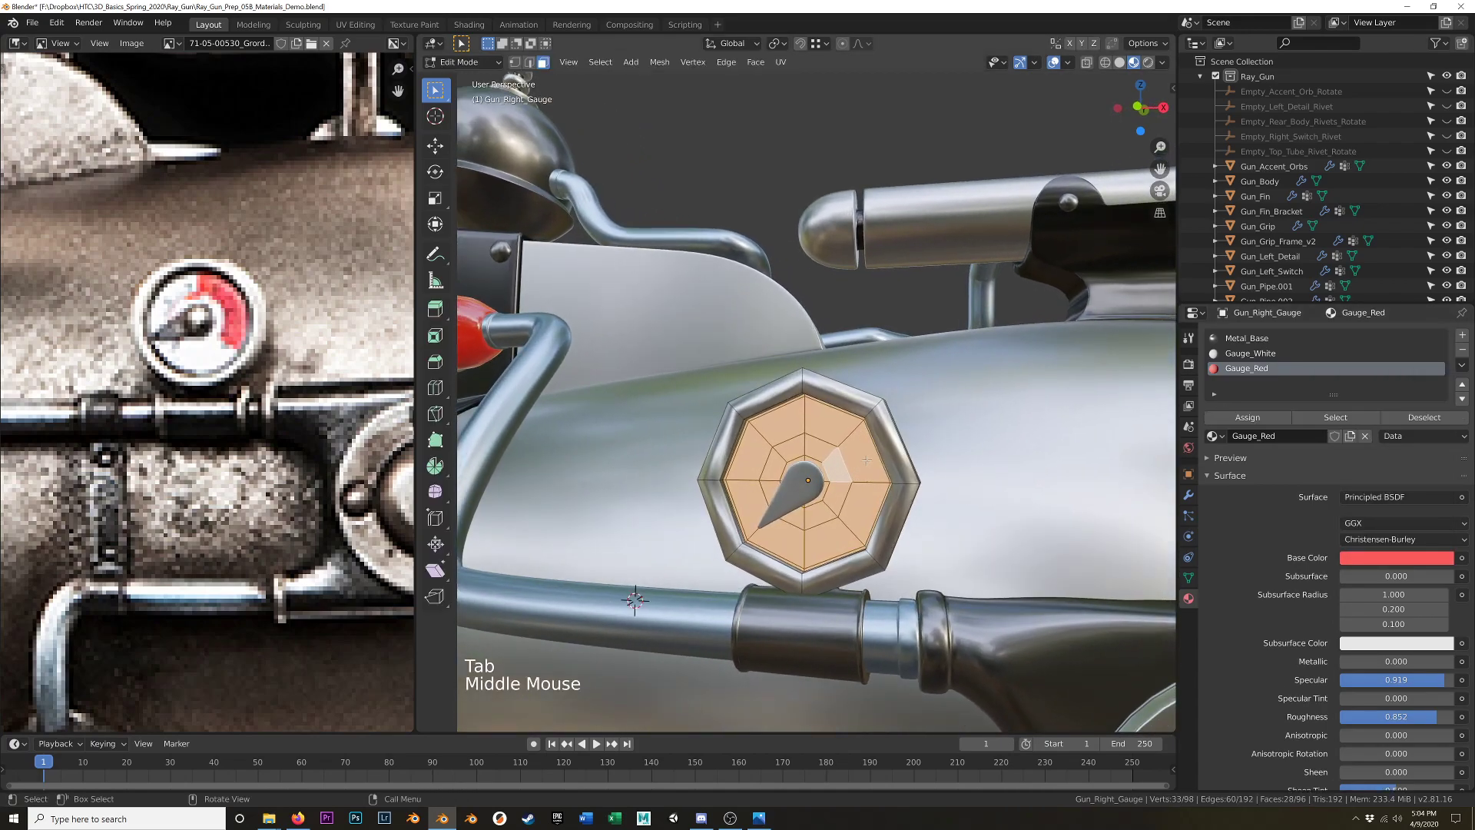
{"action": "left_click", "coordinate": [871, 467]}
{"action": "left_click", "coordinate": [833, 419], "text": "shift"}
{"action": "left_click", "coordinate": [853, 515], "text": "shift"}
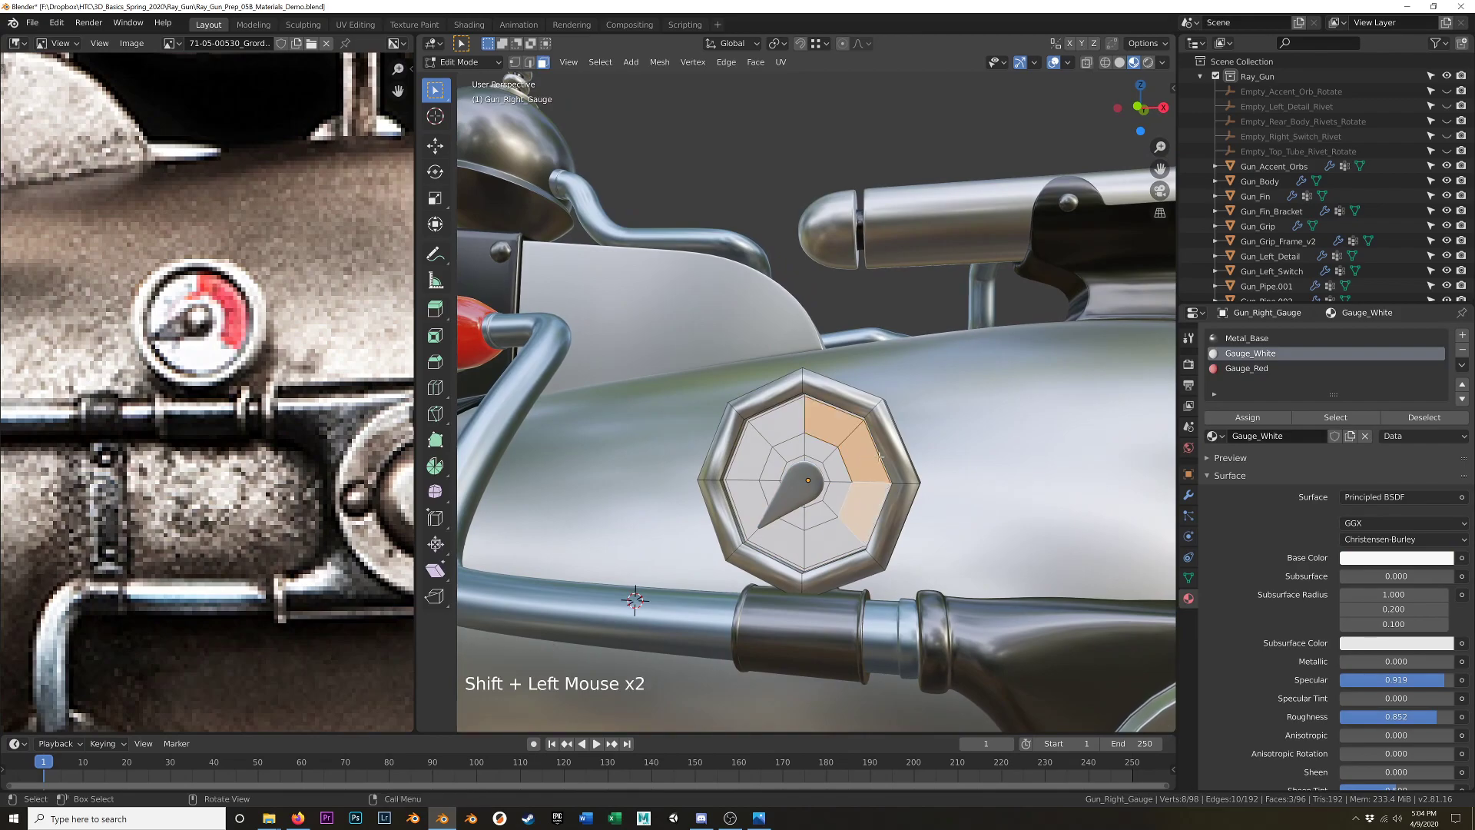
{"action": "left_click", "coordinate": [1245, 368]}
{"action": "left_click", "coordinate": [1242, 417]}
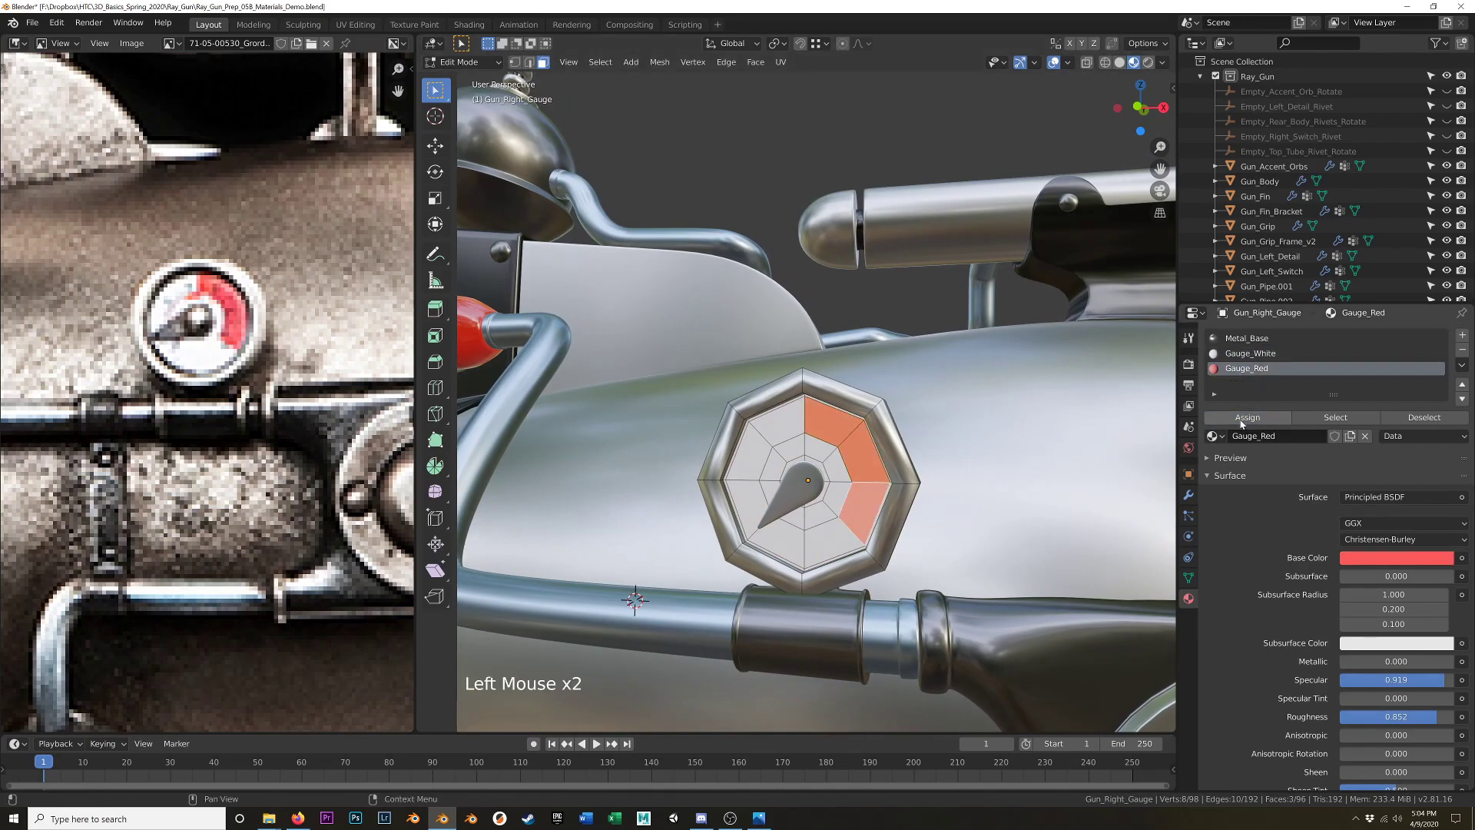
{"action": "middle_click_drag", "start_coordinate": [829, 476], "coordinate": [892, 467]}
{"action": "key", "text": "Tab"}
{"action": "scroll", "coordinate": [764, 493], "scroll_direction": "up", "scroll_amount": 5}
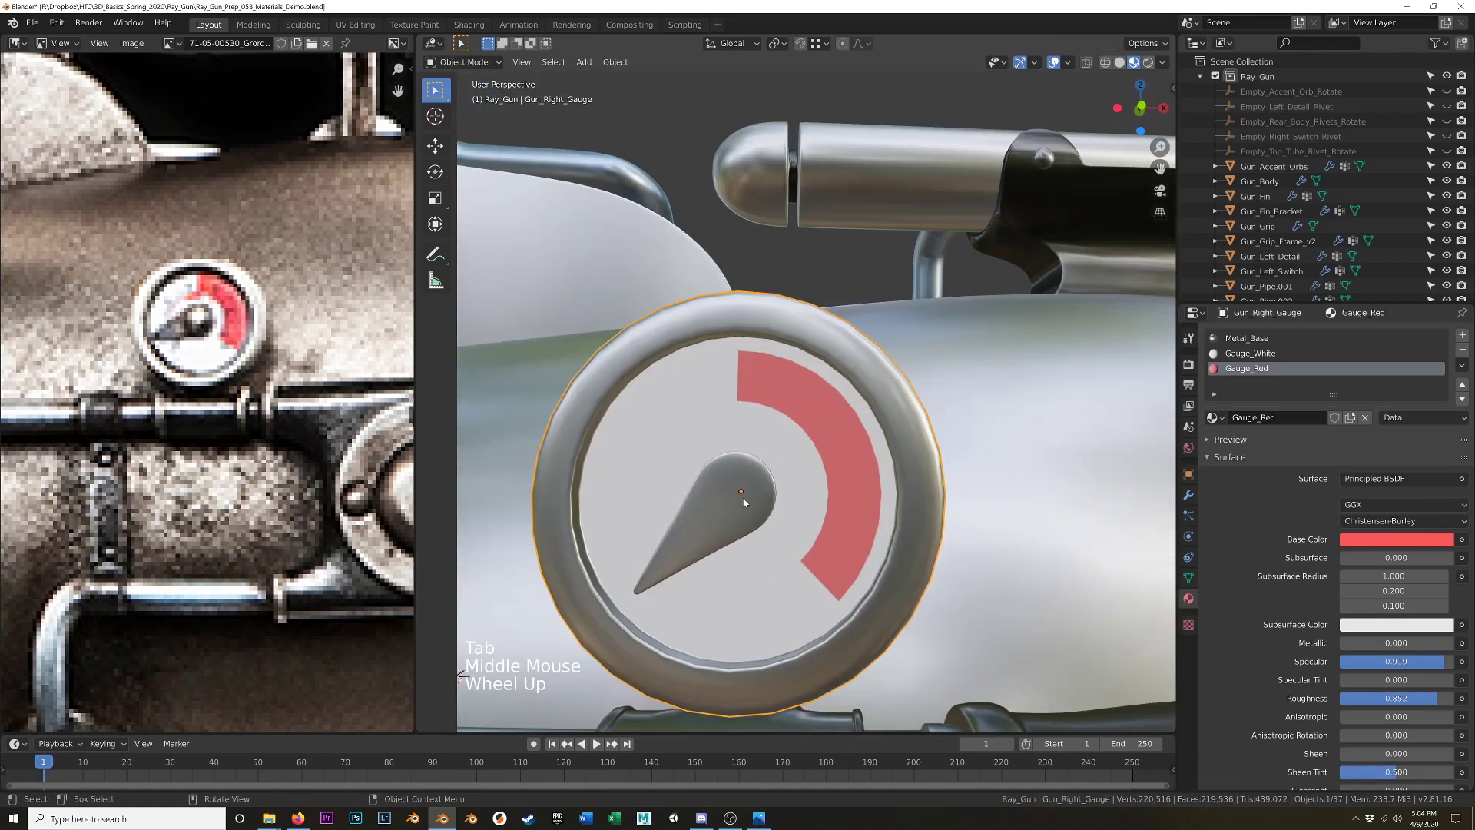
{"action": "left_click", "coordinate": [730, 510]}
{"action": "key", "text": "Tab"}
{"action": "key", "text": "Tab"}
Select the gauge body again and enter Edit Mode with the dial in close view.
{"action": "left_click", "coordinate": [812, 450]}
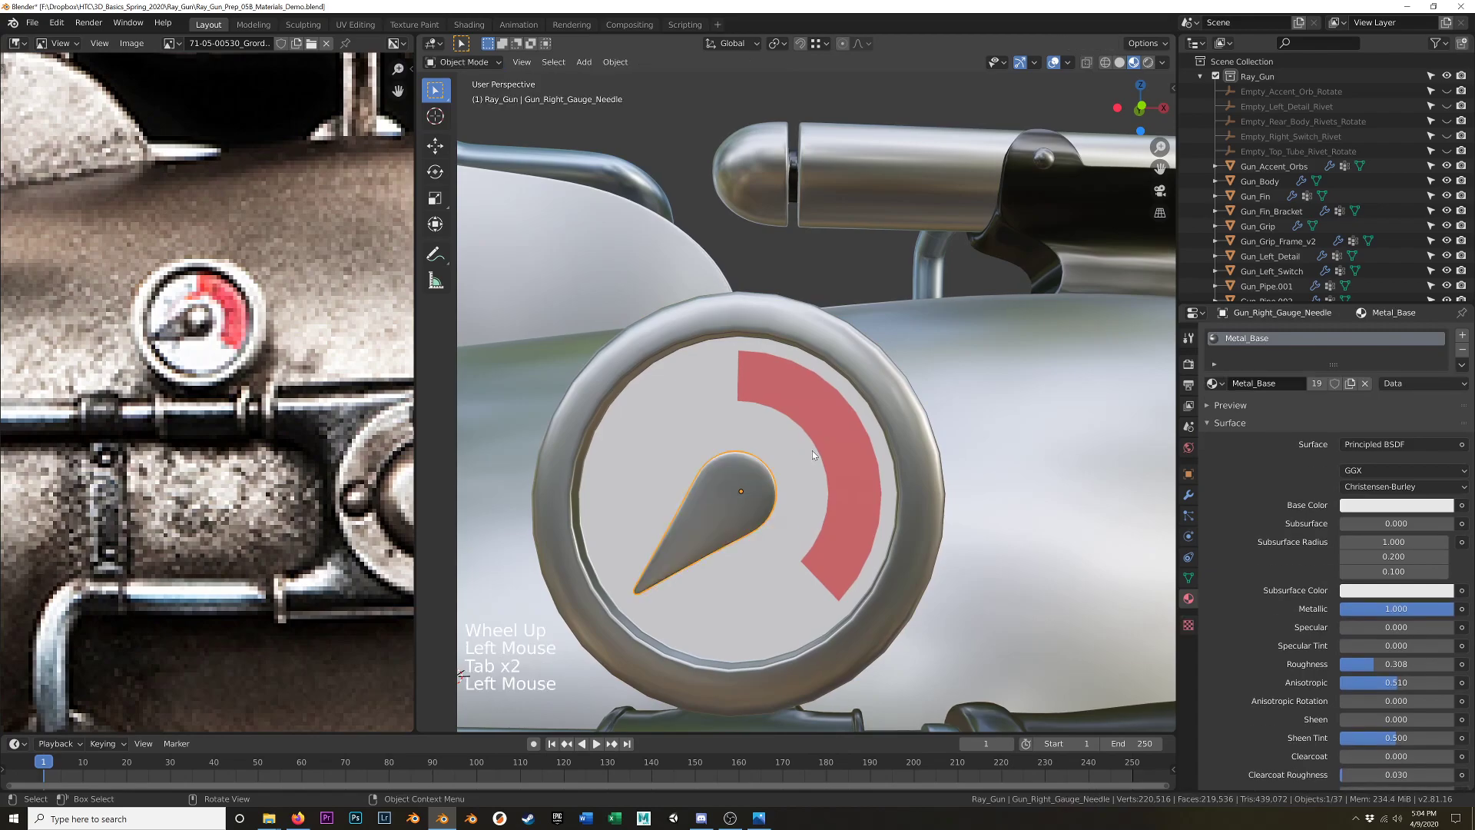
{"action": "key", "text": "Tab"}
{"action": "middle_click_drag", "start_coordinate": [812, 450], "coordinate": [910, 441], "text": "shift"}
{"action": "middle_click_drag", "start_coordinate": [983, 424], "coordinate": [910, 429], "text": "shift"}
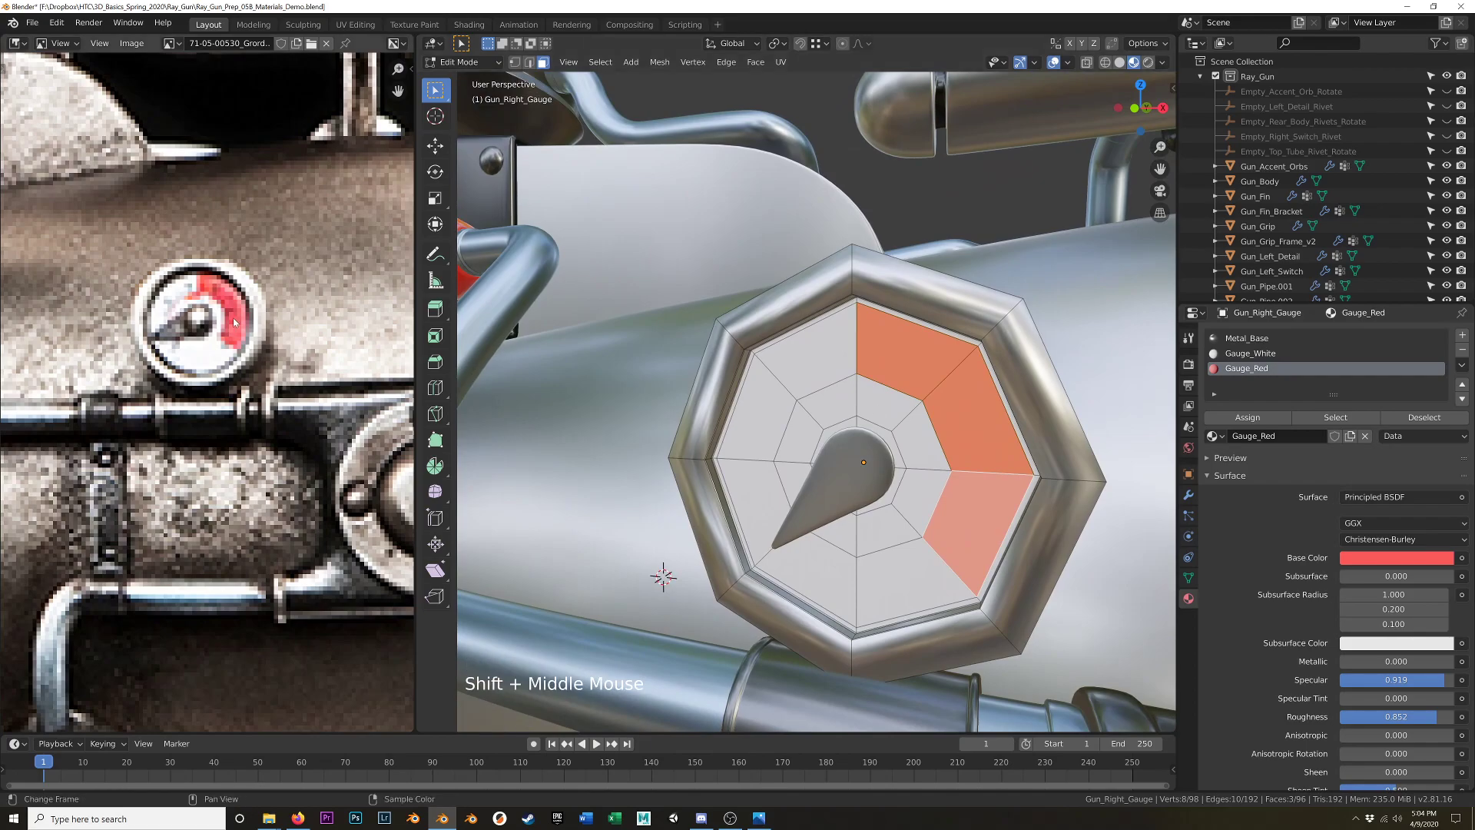
{"action": "key", "text": "ctrl+r"}
{"action": "left_click", "coordinate": [919, 414]}
{"action": "right_click", "coordinate": [919, 415]}
{"action": "key", "text": "ctrl+z"}
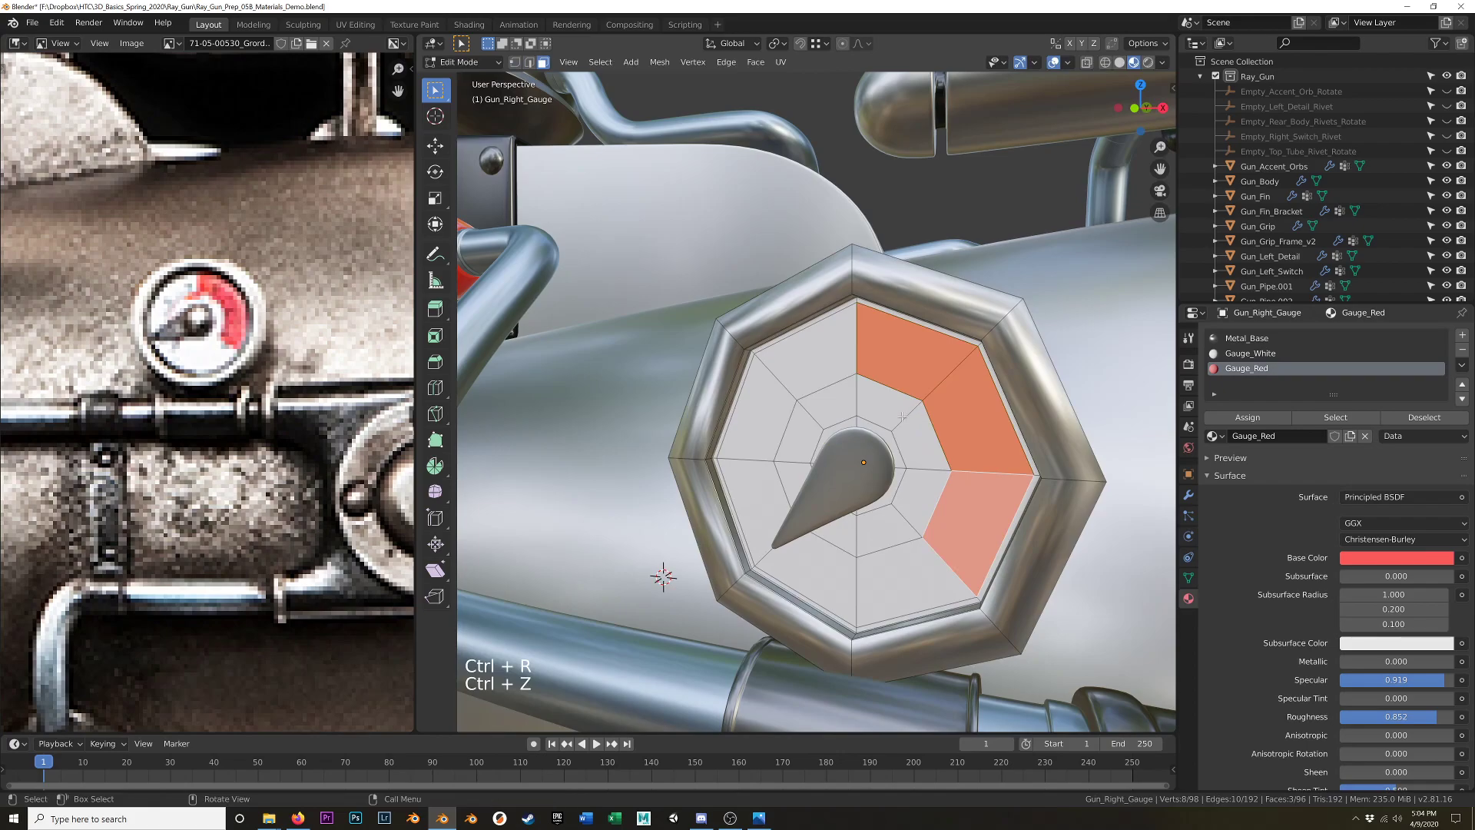
Add a loop cut around the dial, slid close to the inner edge of the red band.
{"action": "key", "text": "ctrl+r"}
{"action": "left_click", "coordinate": [903, 407]}
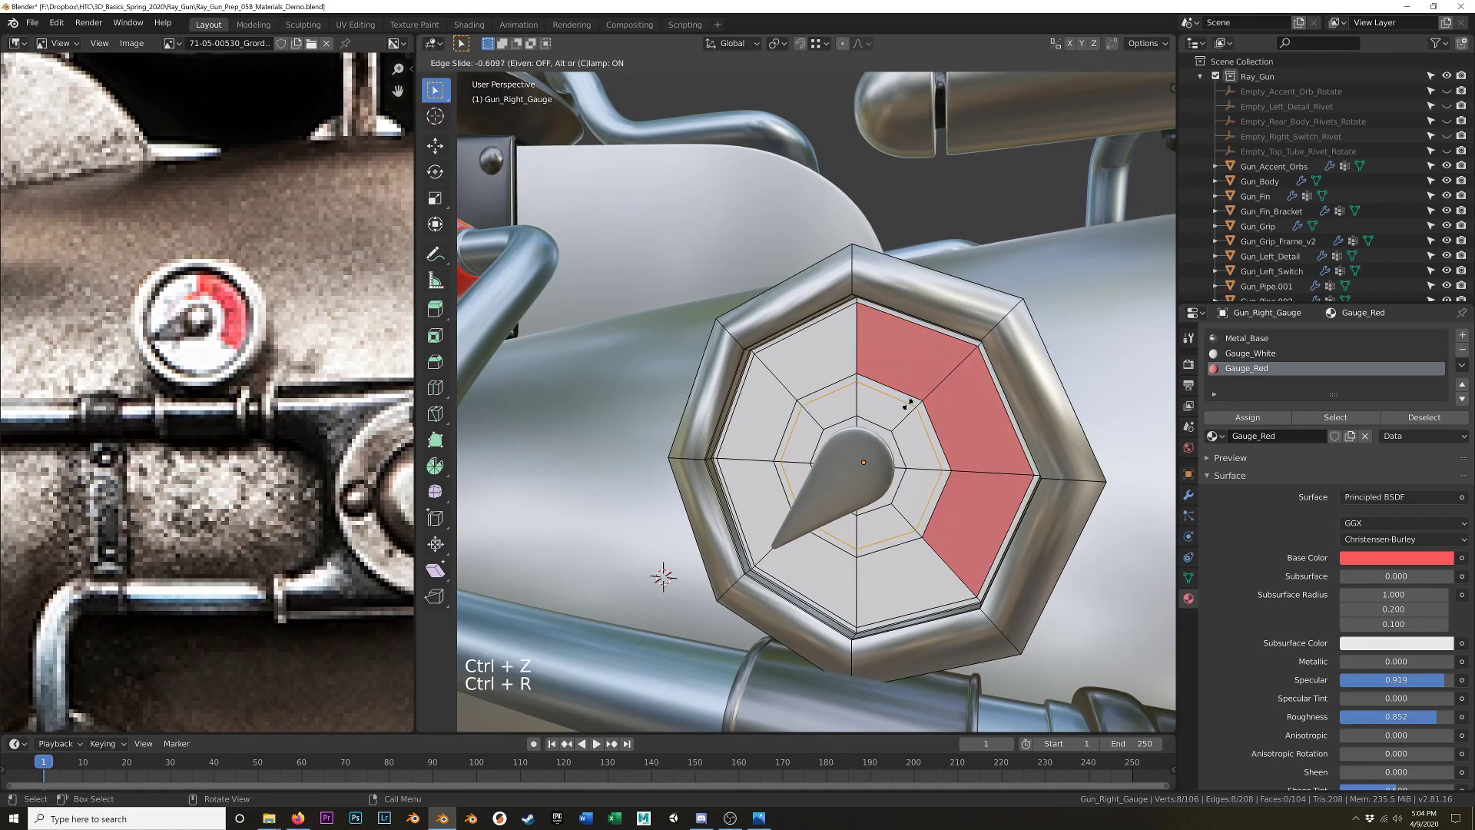
{"action": "left_click", "coordinate": [911, 402]}
Select the thin ring of faces inside the red band and add a fourth material slot holding Gauge_Red.
{"action": "key", "text": "3"}
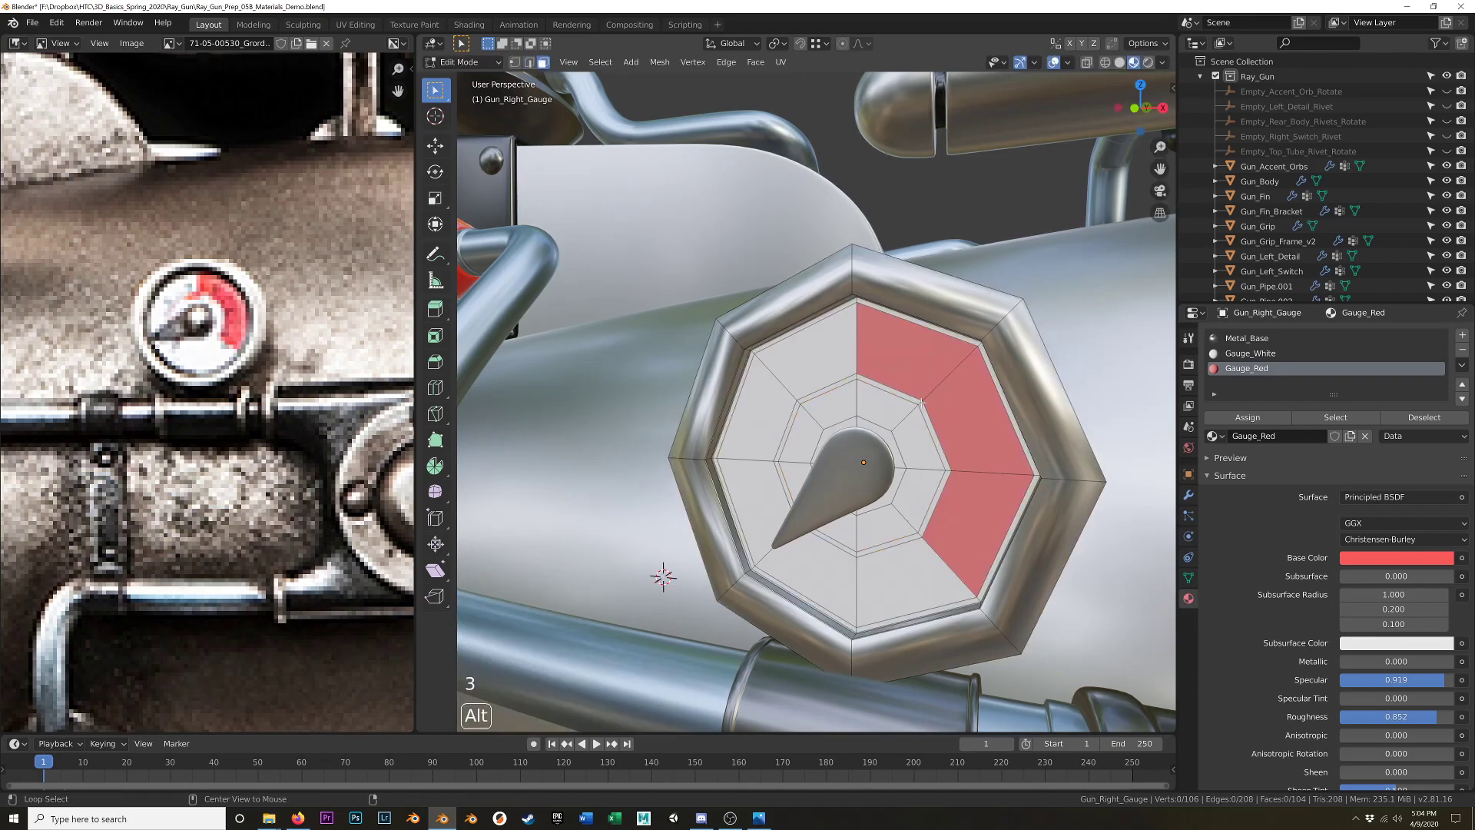
{"action": "left_click", "coordinate": [920, 402], "text": "alt"}
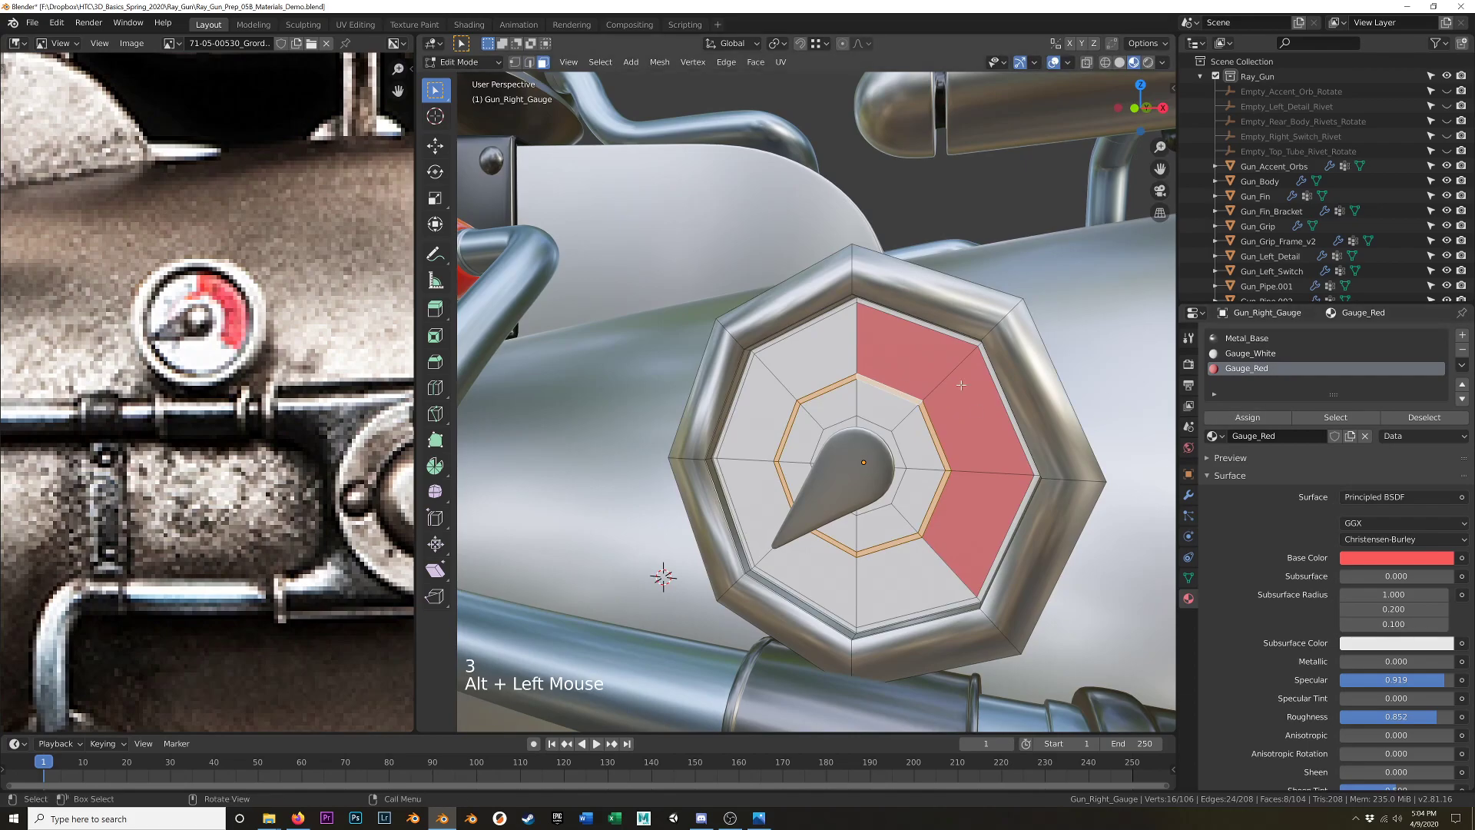
{"action": "left_click", "coordinate": [1461, 336]}
{"action": "left_click", "coordinate": [1215, 435]}
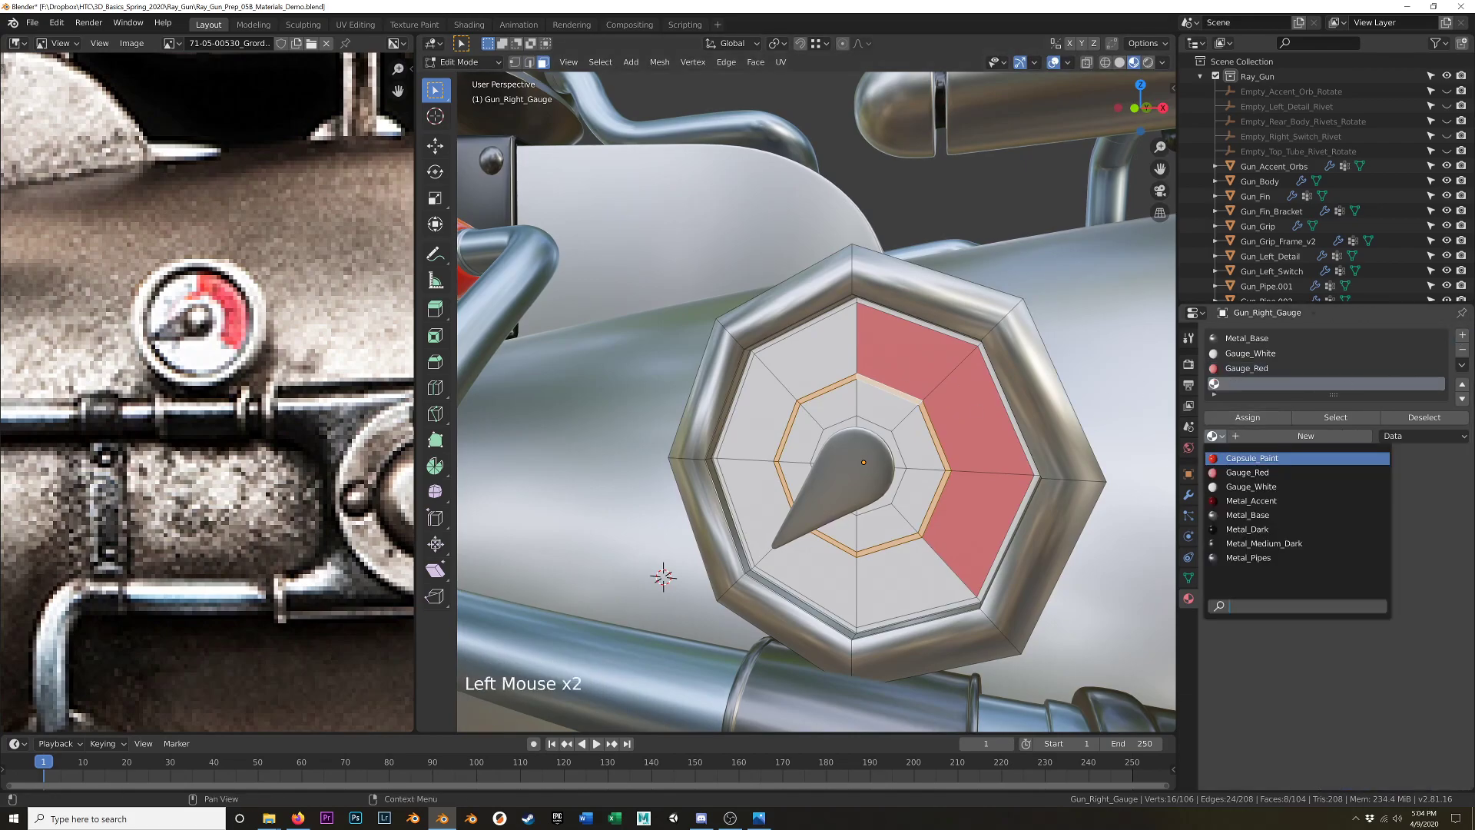
{"action": "left_click", "coordinate": [1260, 465]}
{"action": "left_click", "coordinate": [1247, 417]}
{"action": "key", "text": "Tab"}
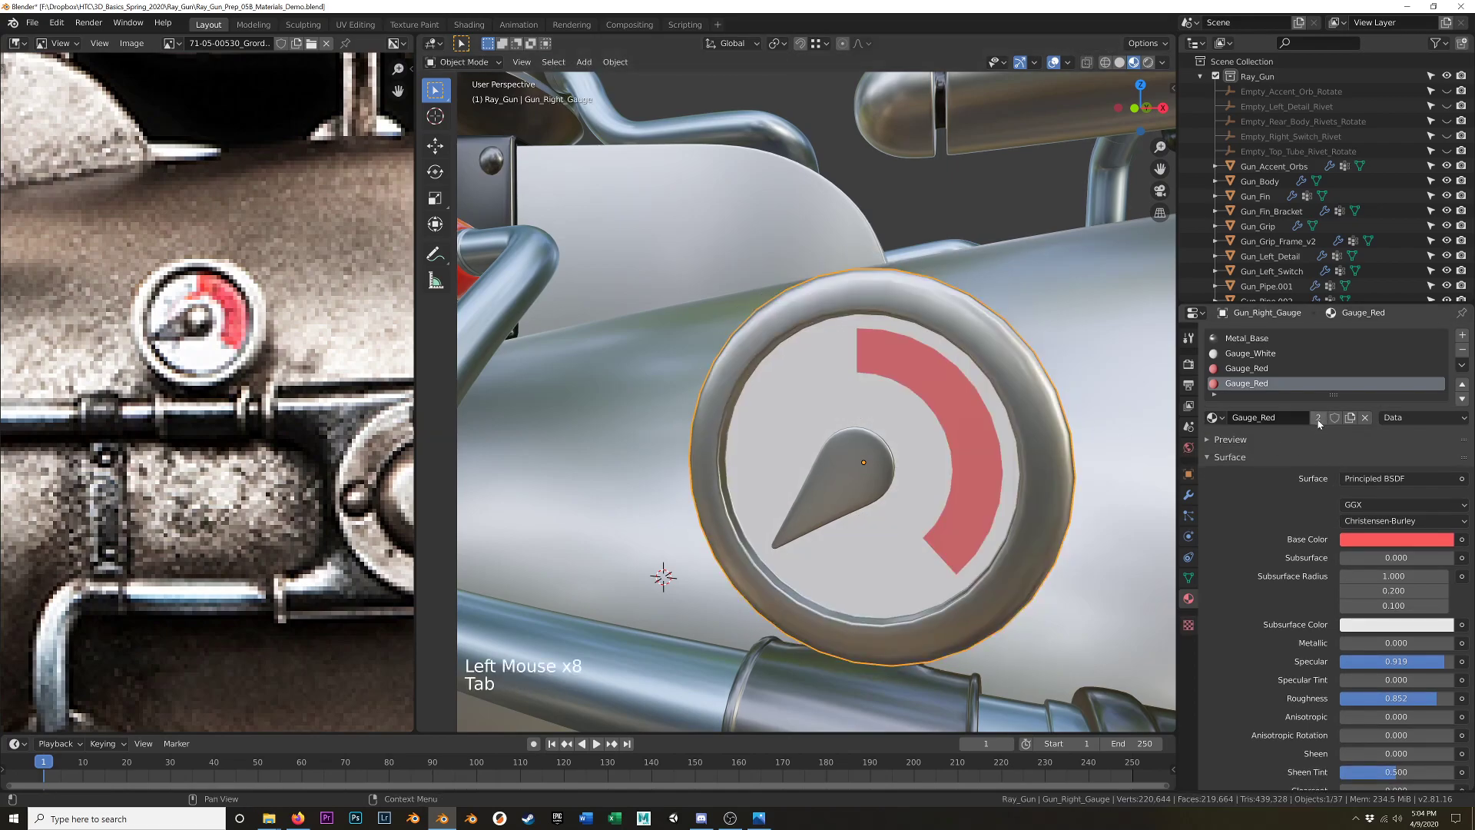
Make the fourth slot's material a single-user copy and rename it Gauge_Black.
{"action": "left_click", "coordinate": [1318, 418]}
{"action": "key", "text": "Tab"}
{"action": "left_click", "coordinate": [1298, 422]}
{"action": "left_click_drag", "start_coordinate": [1295, 418], "coordinate": [1268, 419]}
{"action": "type", "text": "Black"}
{"action": "key", "text": "Return"}
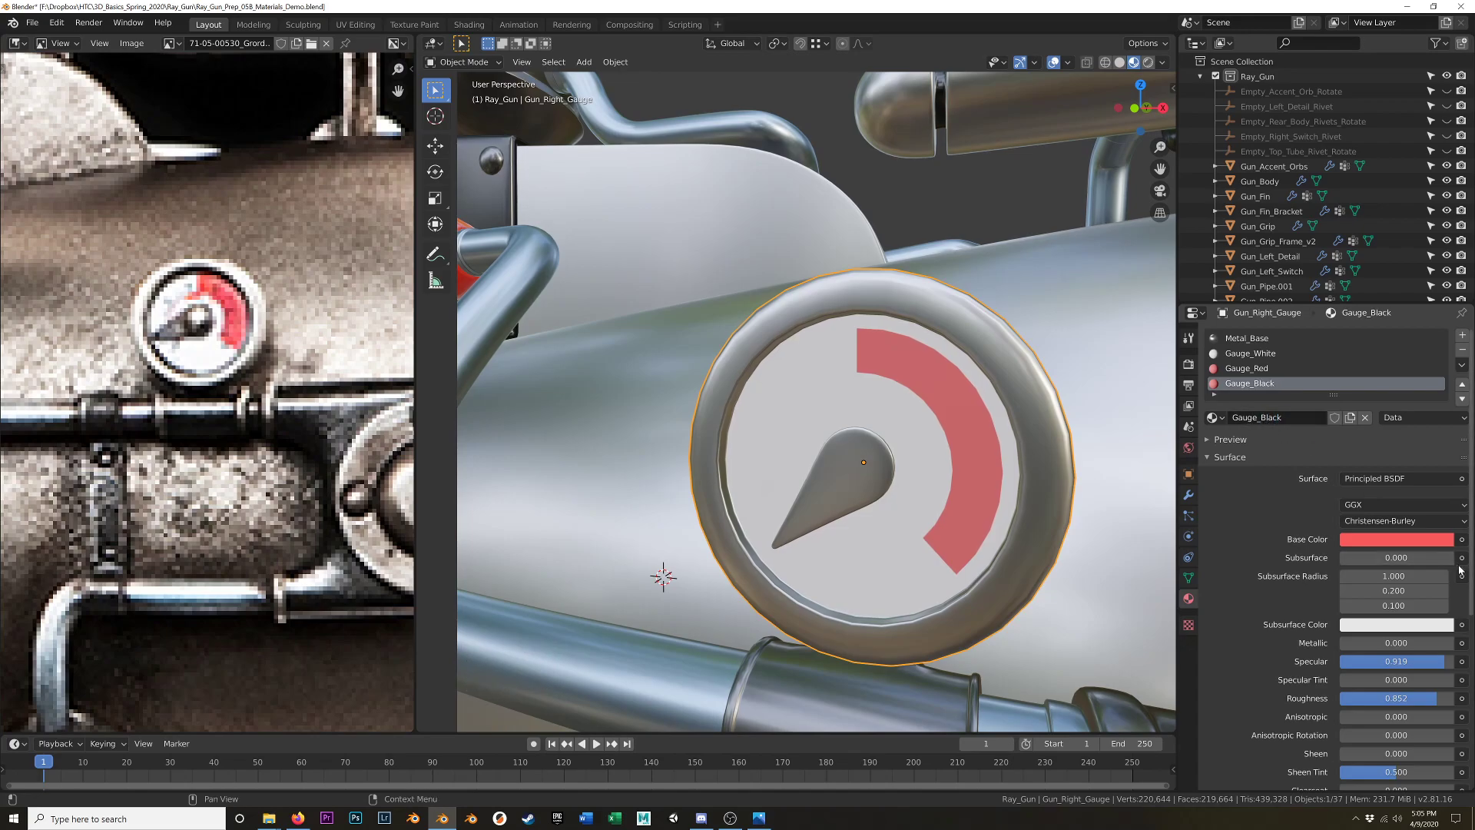
Set Gauge_Black's base color to near-black and assign the material to the selected thin ring of dial faces.
{"action": "left_click", "coordinate": [1395, 539]}
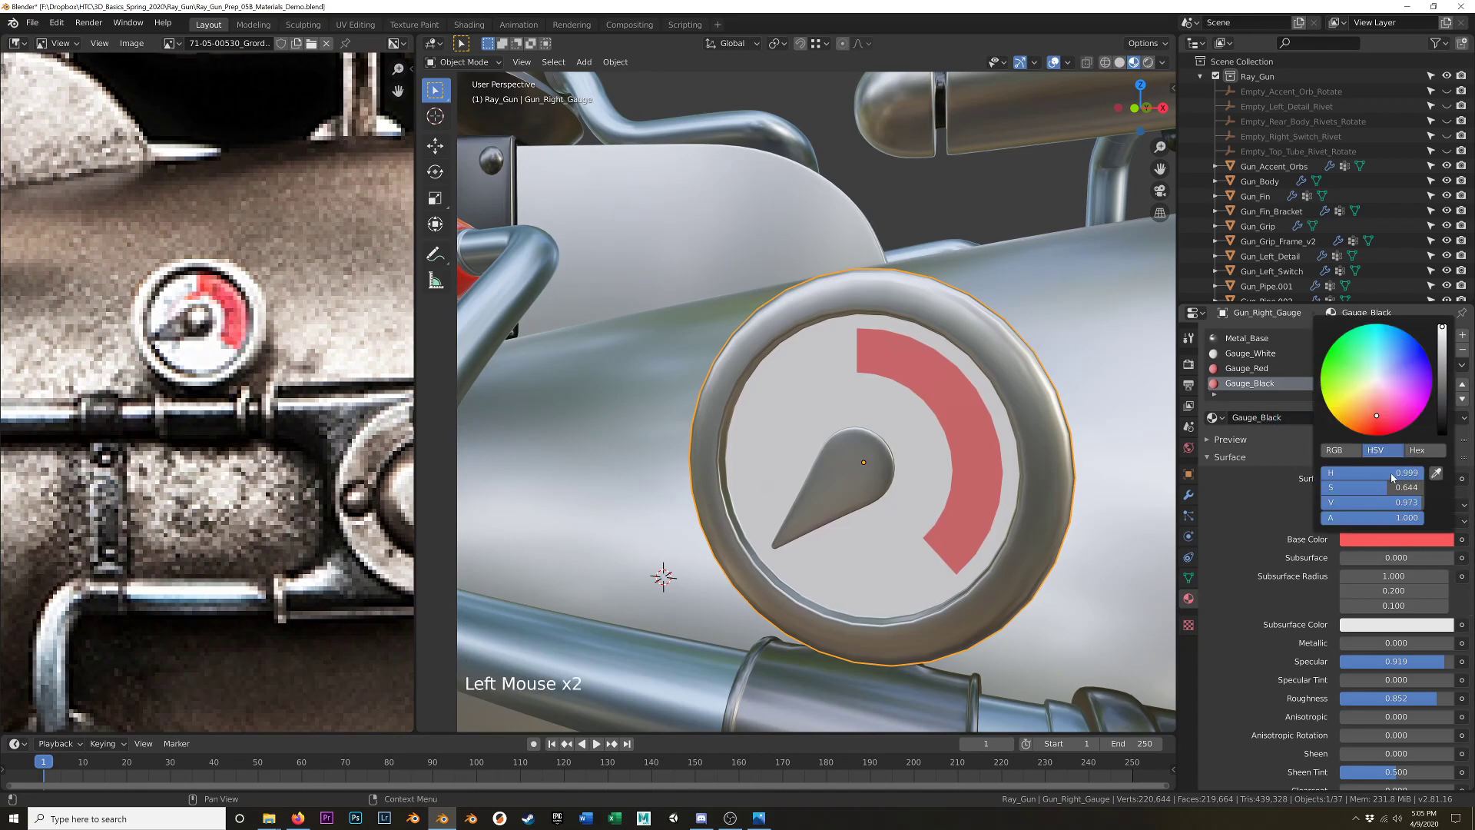
{"action": "left_click_drag", "start_coordinate": [1378, 490], "coordinate": [1292, 503]}
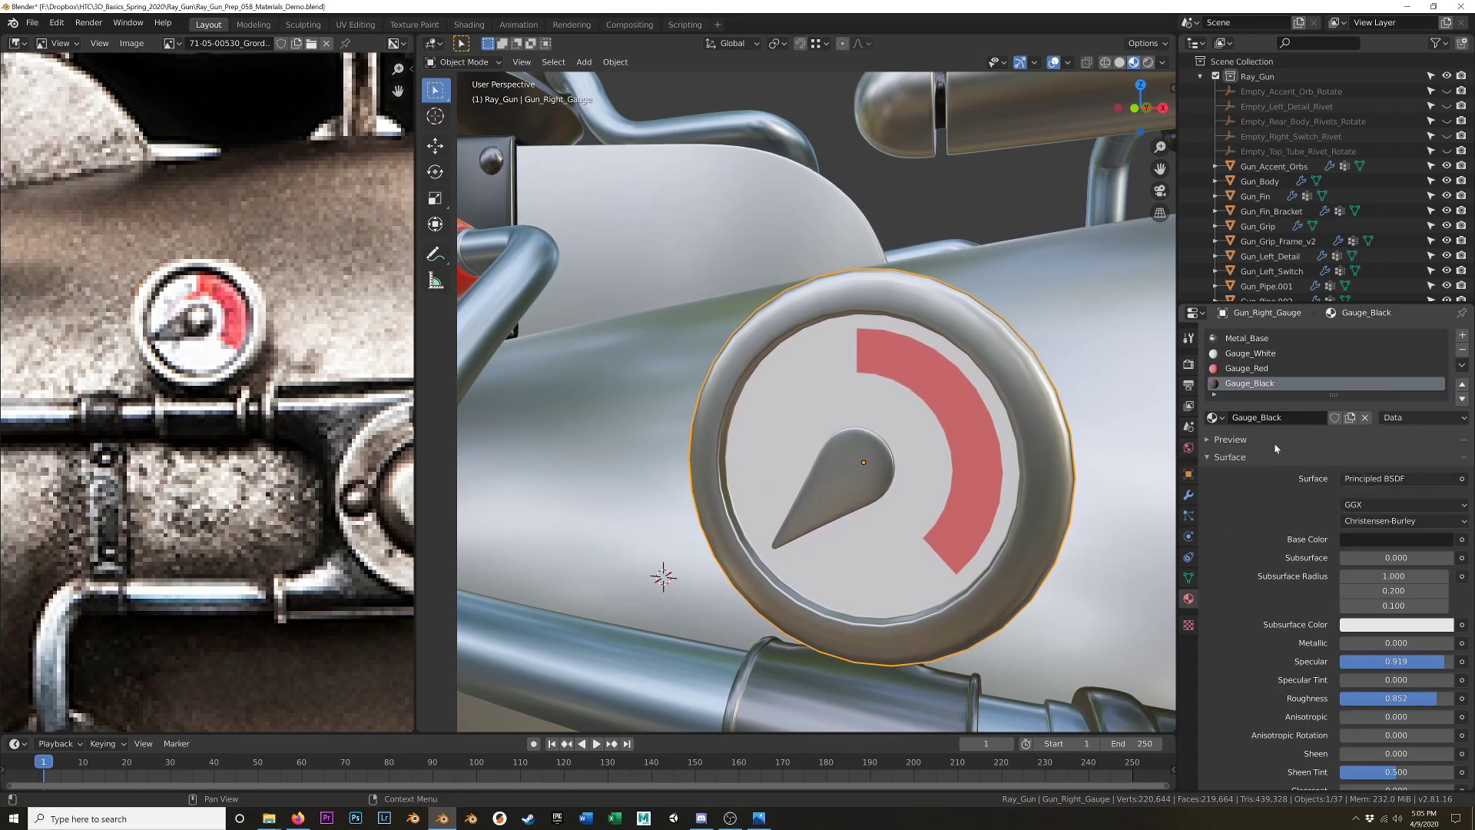
{"action": "key", "text": "Tab"}
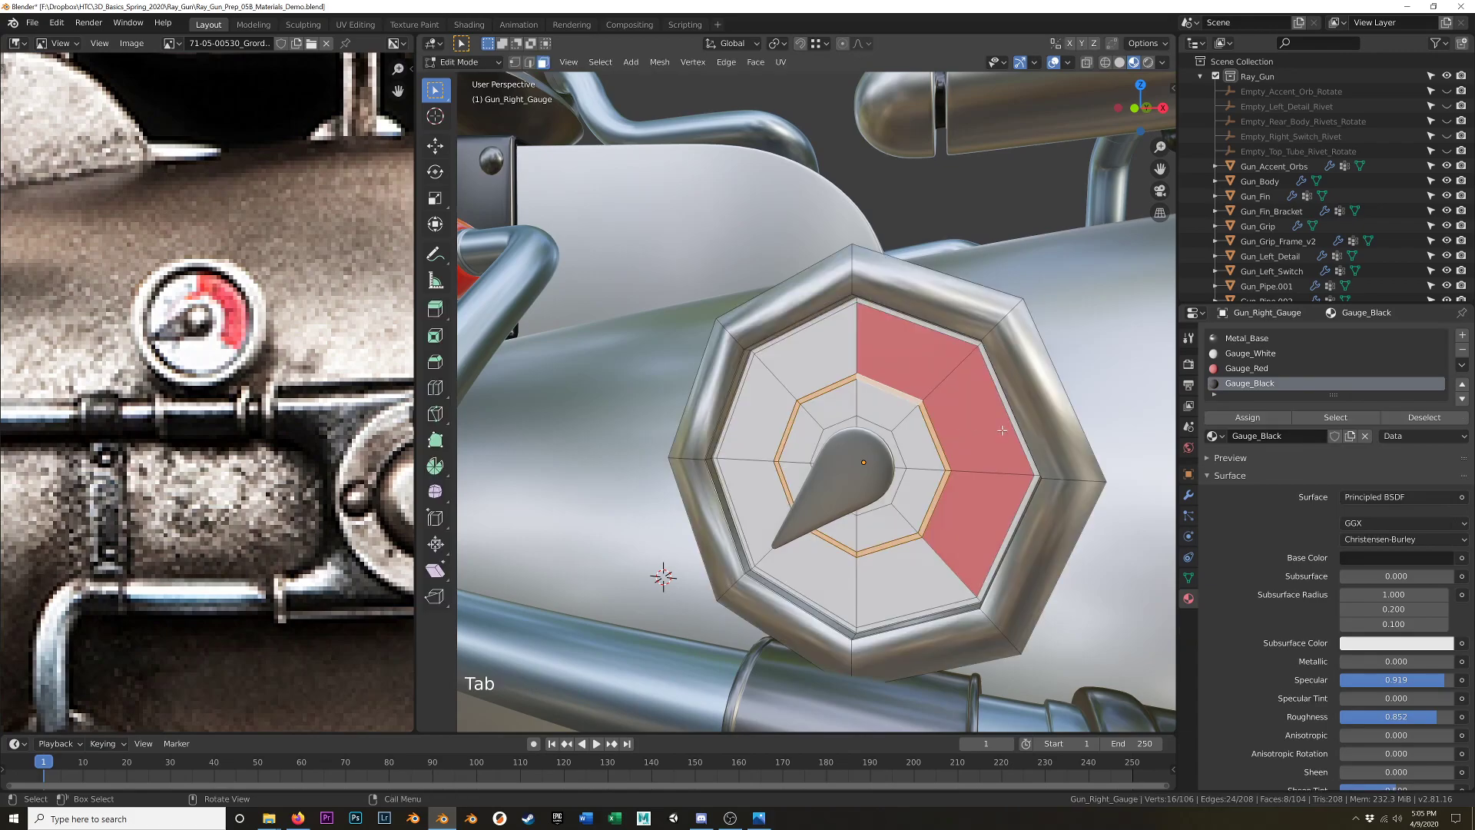
{"action": "left_click", "coordinate": [1248, 417]}
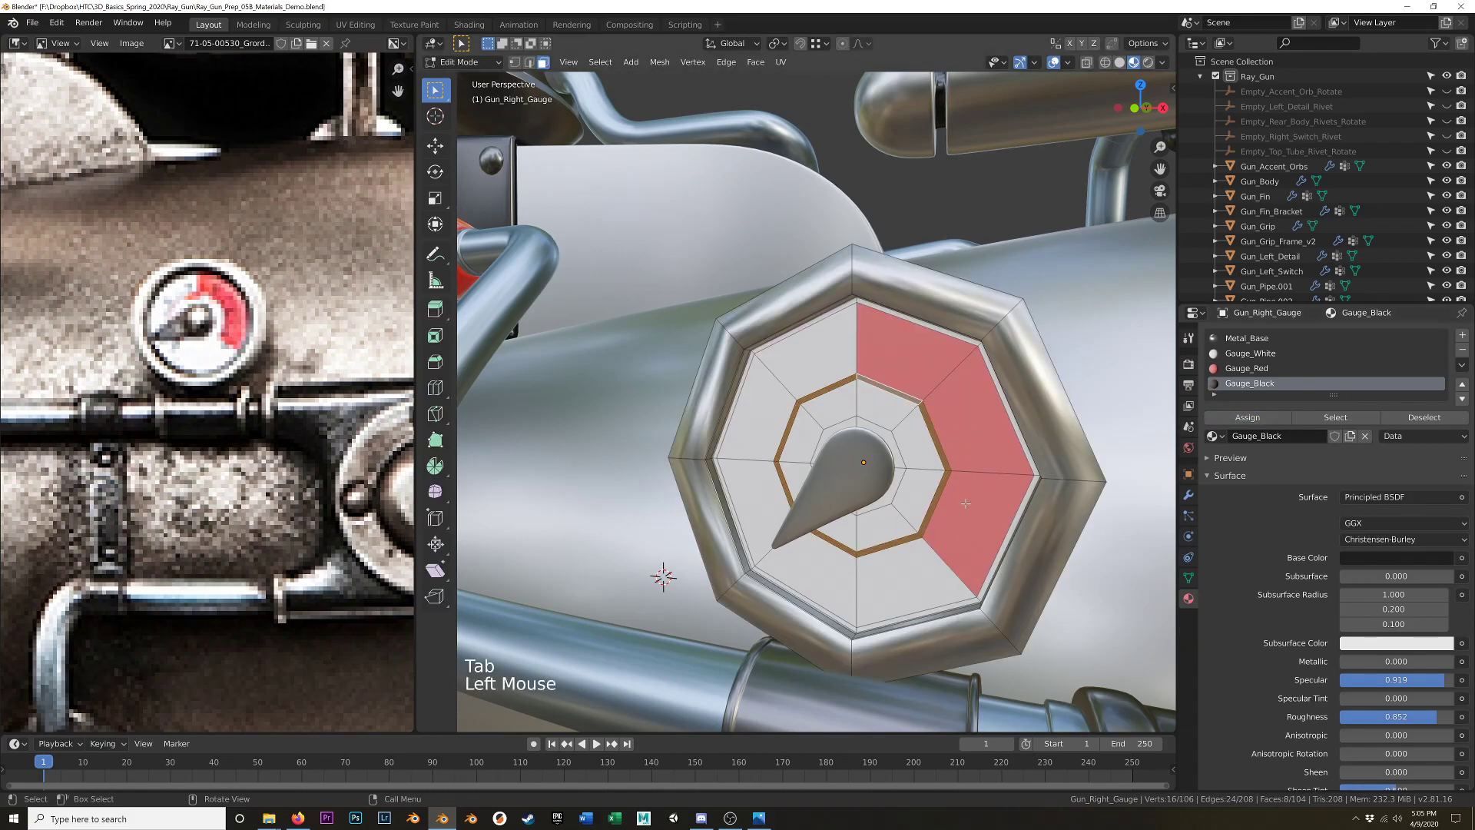
{"action": "left_click", "coordinate": [934, 553]}
{"action": "middle_click_drag", "start_coordinate": [907, 544], "coordinate": [920, 508]}
{"action": "key", "text": "Tab"}
{"action": "left_click", "coordinate": [851, 496]}
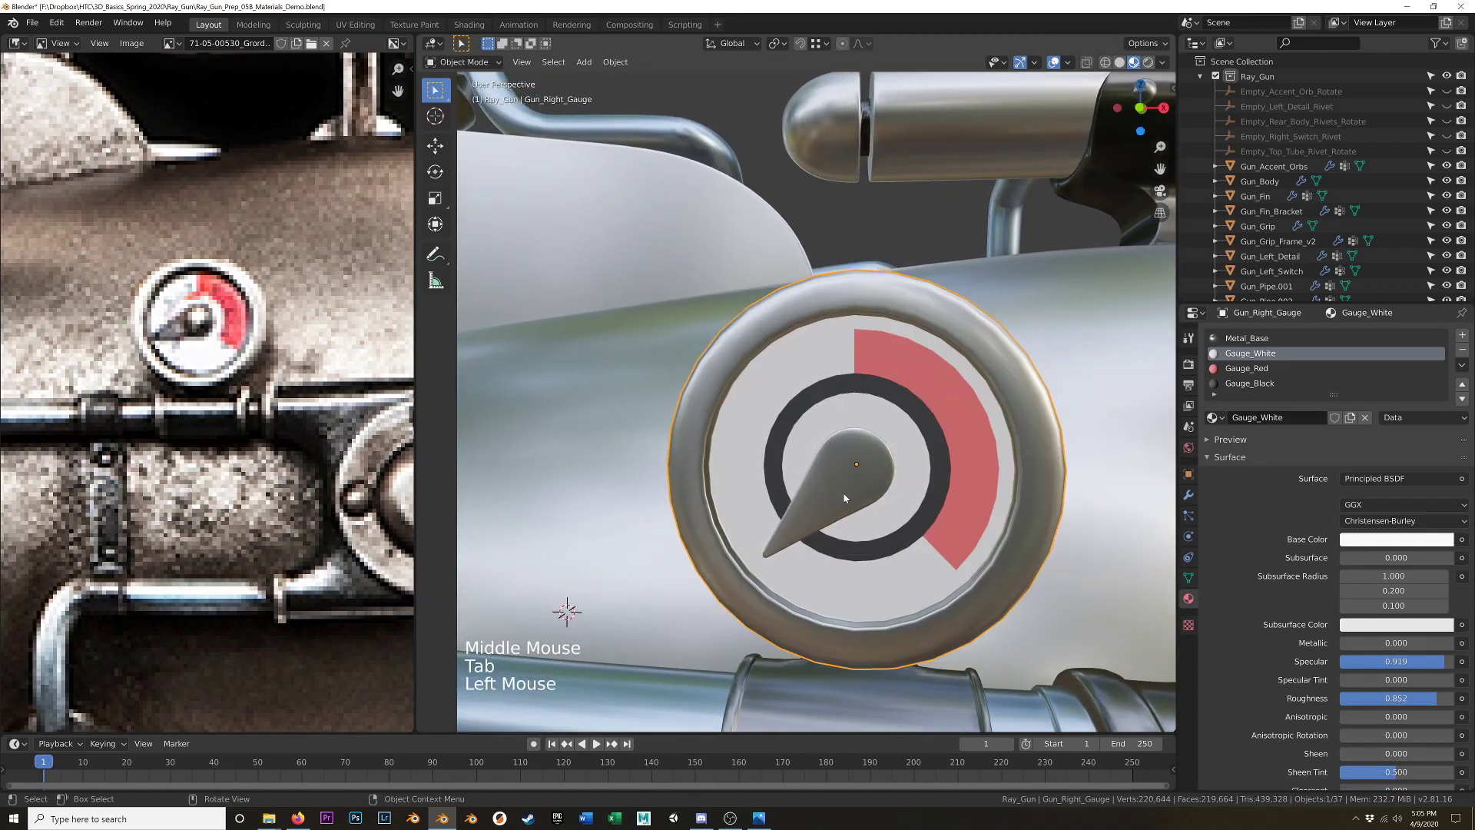
{"action": "key", "text": "Tab"}
{"action": "key", "text": "Tab"}
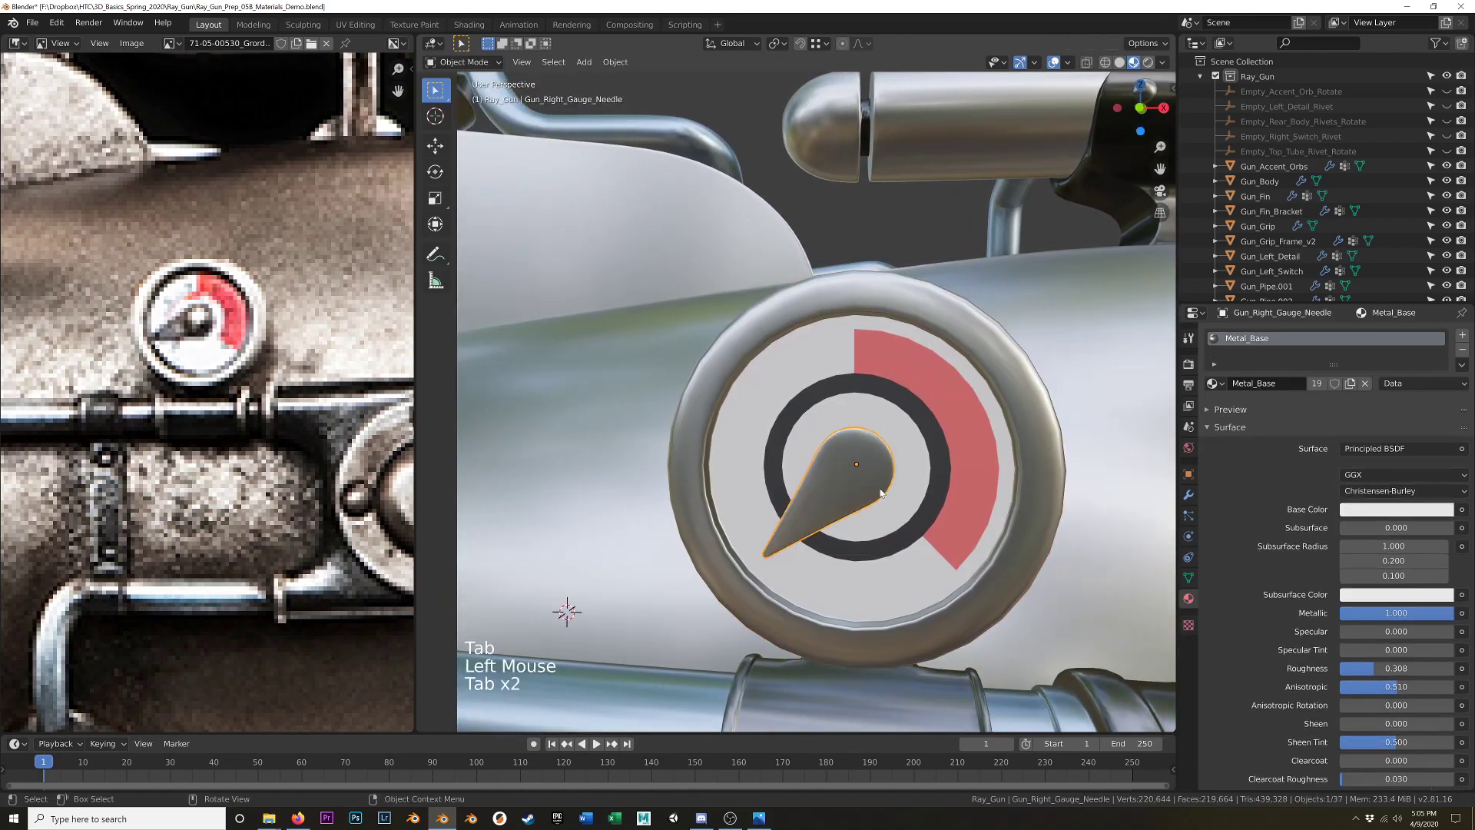
Reopen the gauge body in Edit Mode with the dial facing the view.
{"action": "left_click", "coordinate": [897, 453]}
{"action": "key", "text": "Tab"}
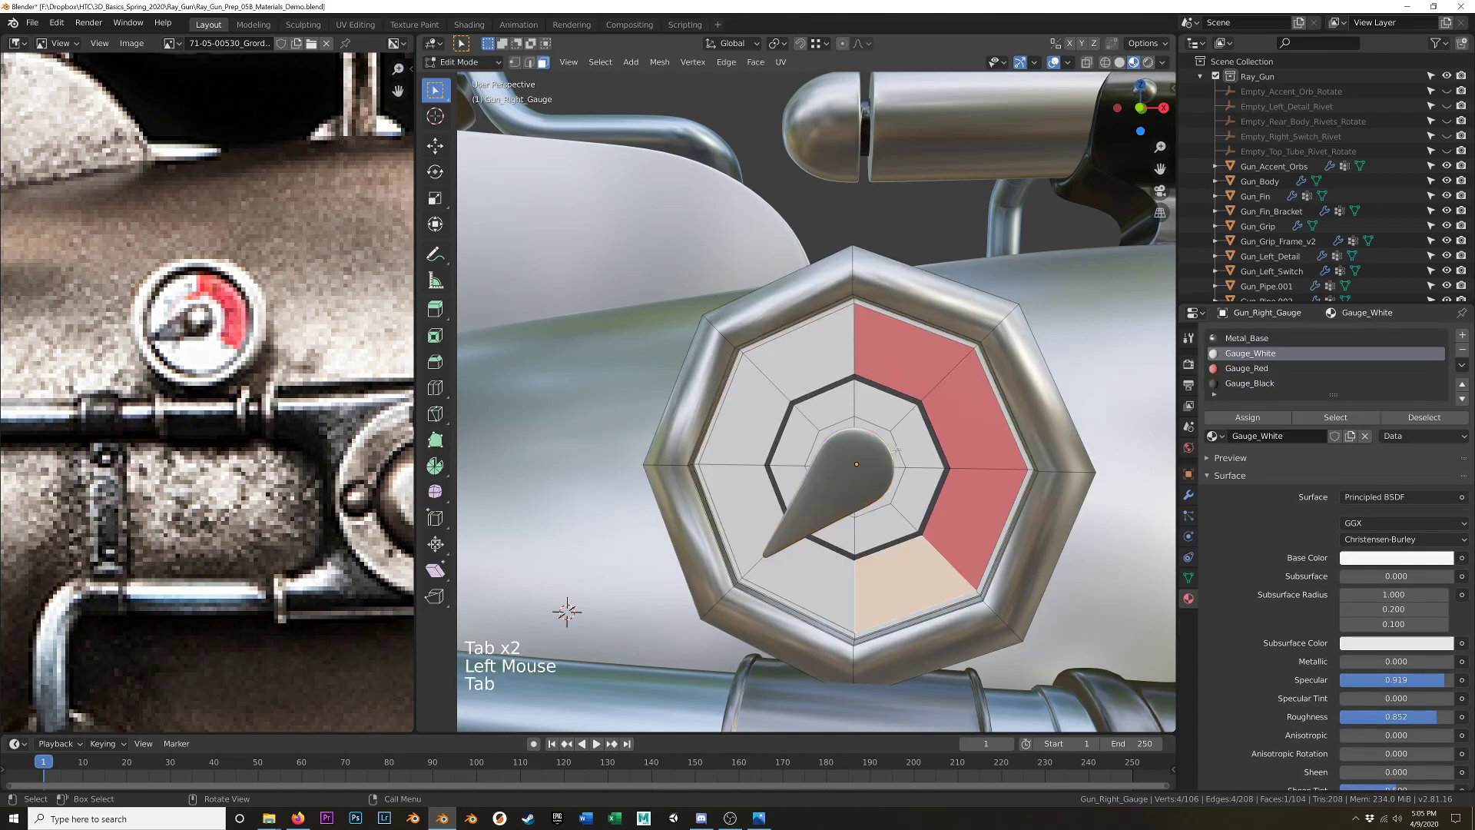
{"action": "middle_click_drag", "start_coordinate": [902, 526], "coordinate": [899, 522]}
{"action": "key", "text": "ctrl+r"}
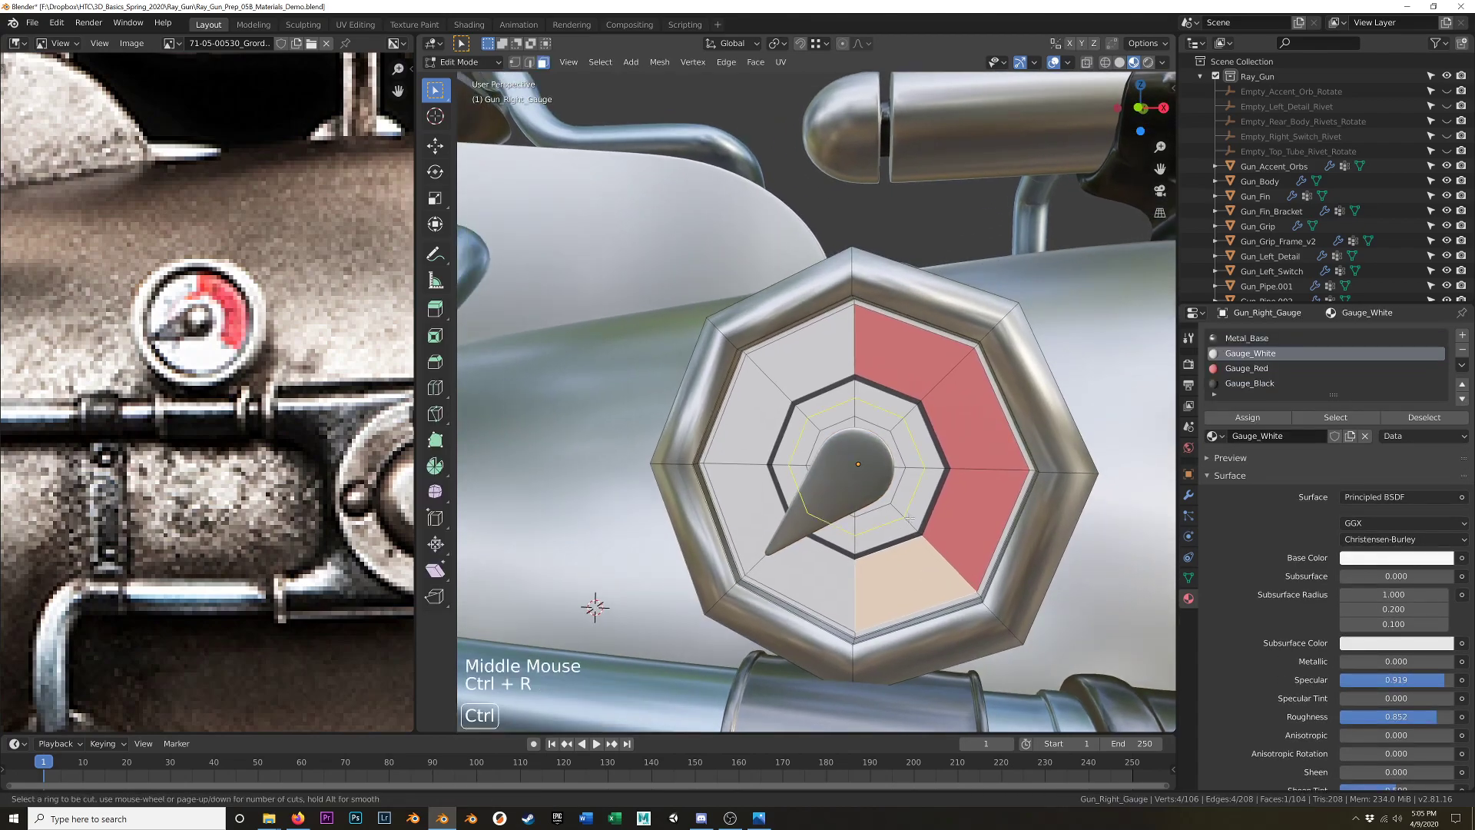
{"action": "left_click", "coordinate": [910, 516]}
{"action": "right_click", "coordinate": [915, 516]}
{"action": "key", "text": "ctrl+z"}
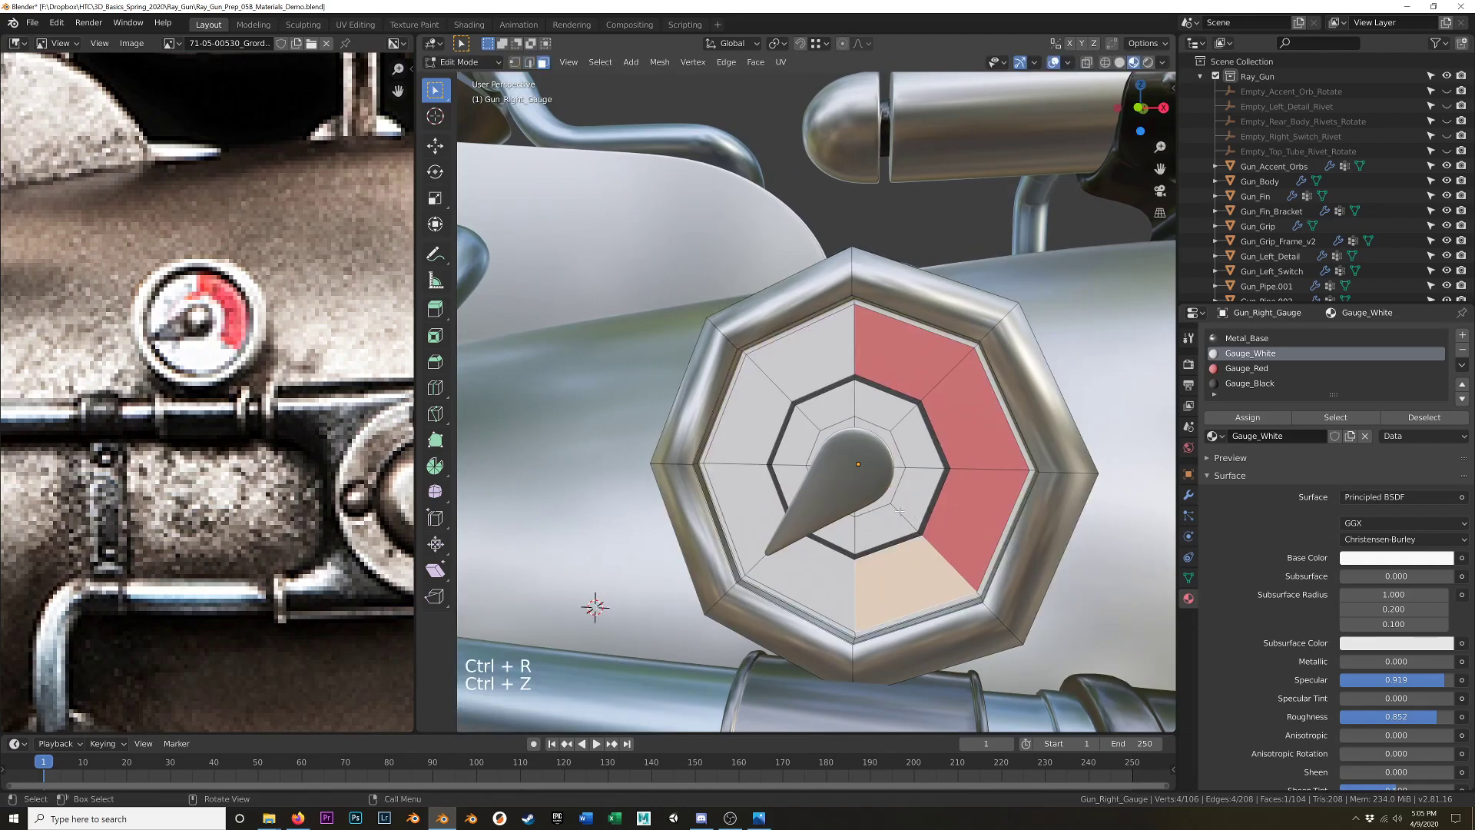
Add two loop cuts bordering the black ring on the dial, slid to factors of about -0.75 and 0.88.
{"action": "key", "text": "ctrl+r"}
{"action": "left_click", "coordinate": [911, 520]}
{"action": "left_click", "coordinate": [906, 519]}
{"action": "key", "text": "ctrl+r"}
{"action": "left_click", "coordinate": [891, 530]}
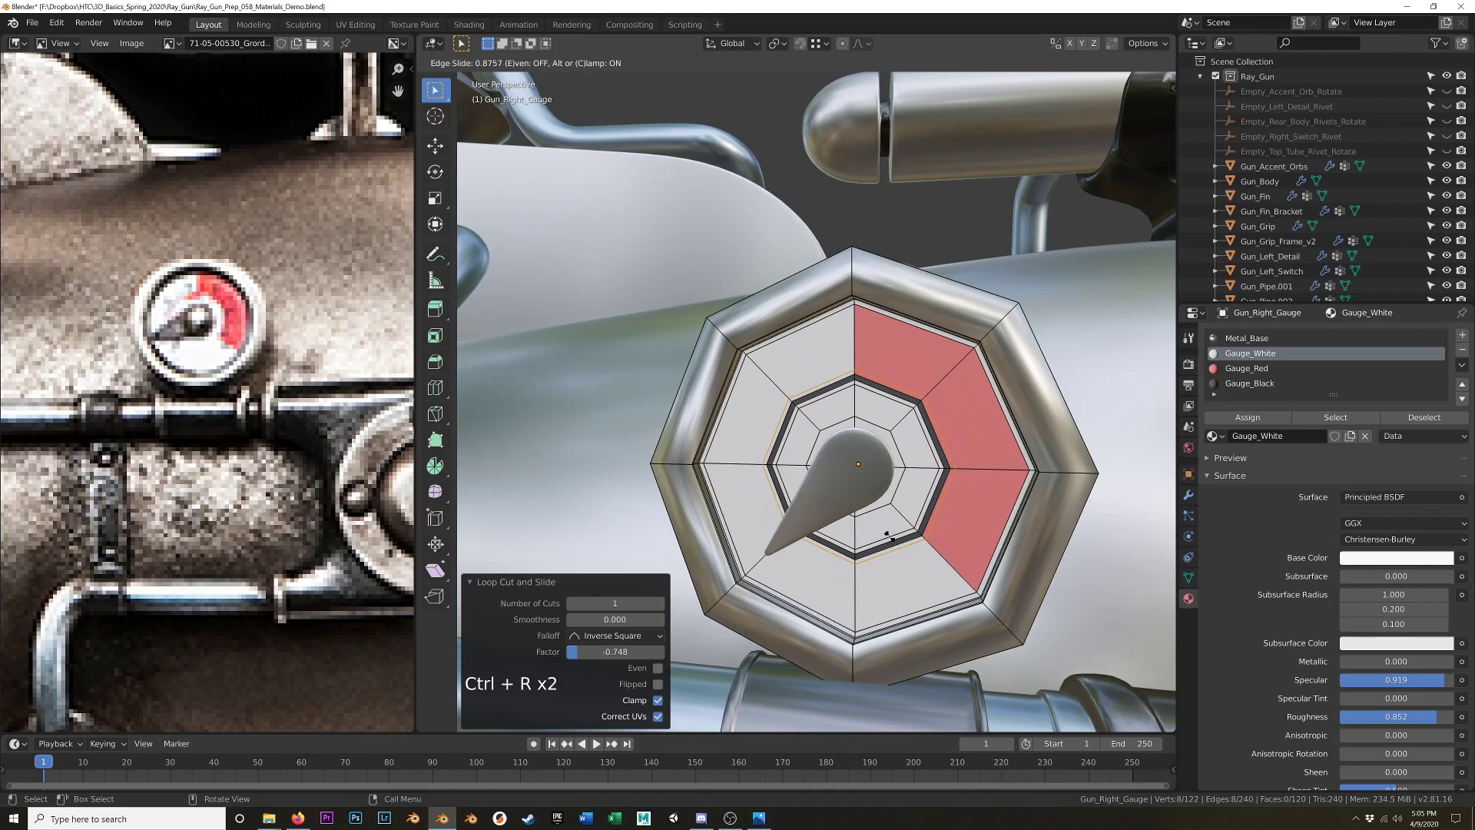
{"action": "left_click", "coordinate": [887, 533]}
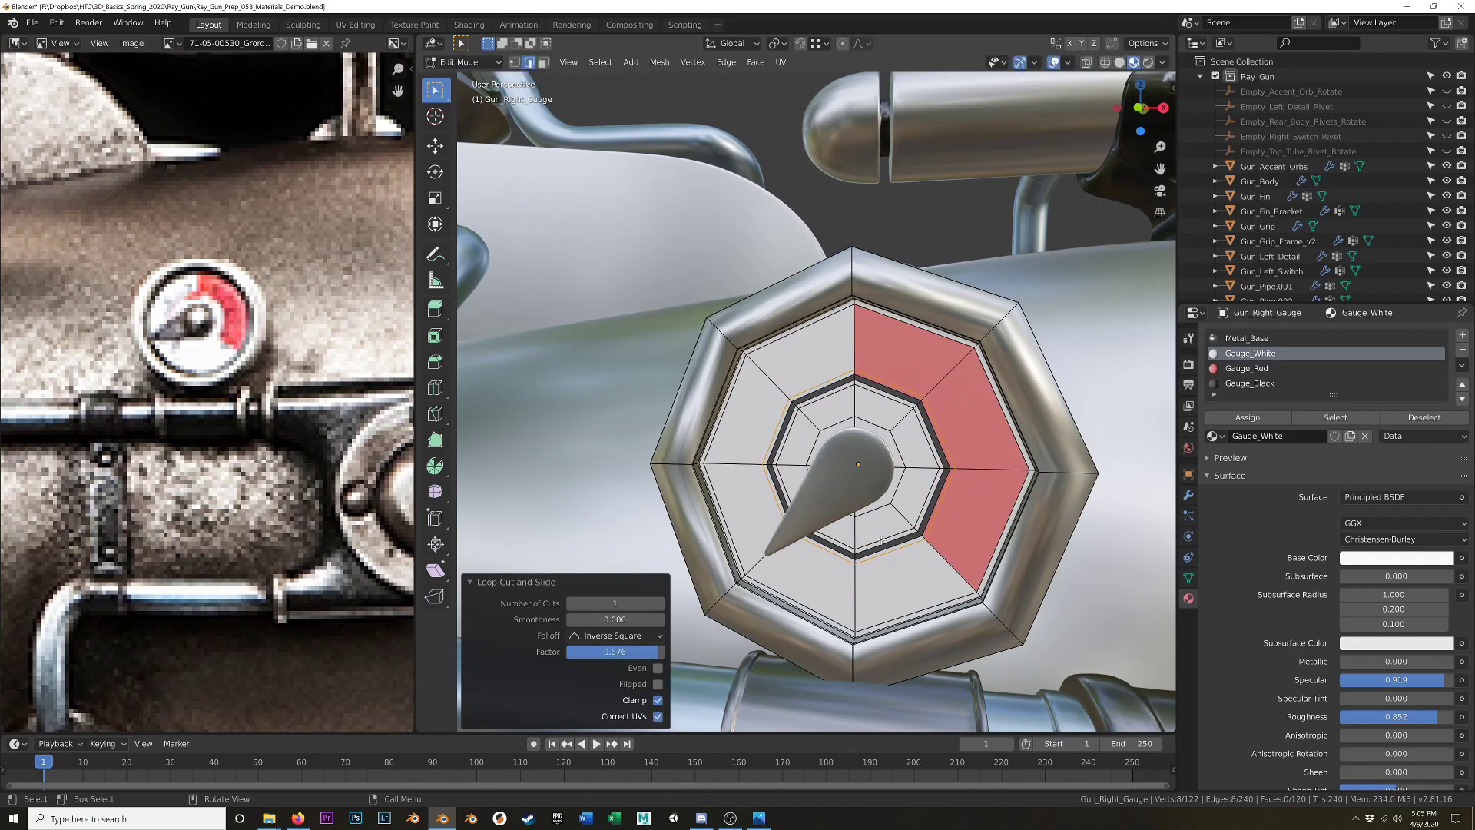
Assign Gauge_White to the two lowest faces of the black ring so it becomes an open arc, and return to Object Mode.
{"action": "key", "text": "3"}
{"action": "left_click", "coordinate": [881, 540]}
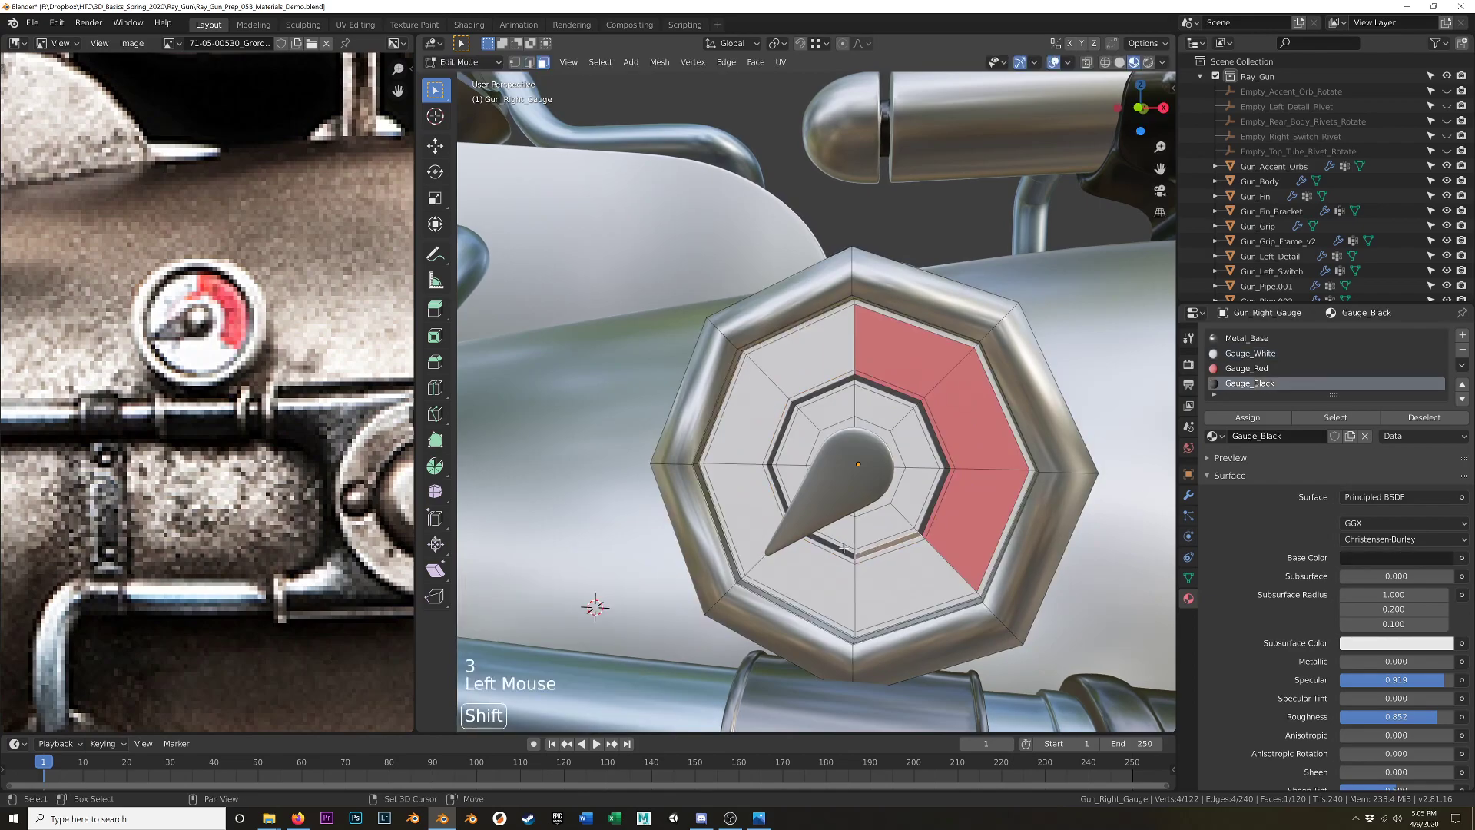
{"action": "left_click", "coordinate": [837, 545], "text": "shift"}
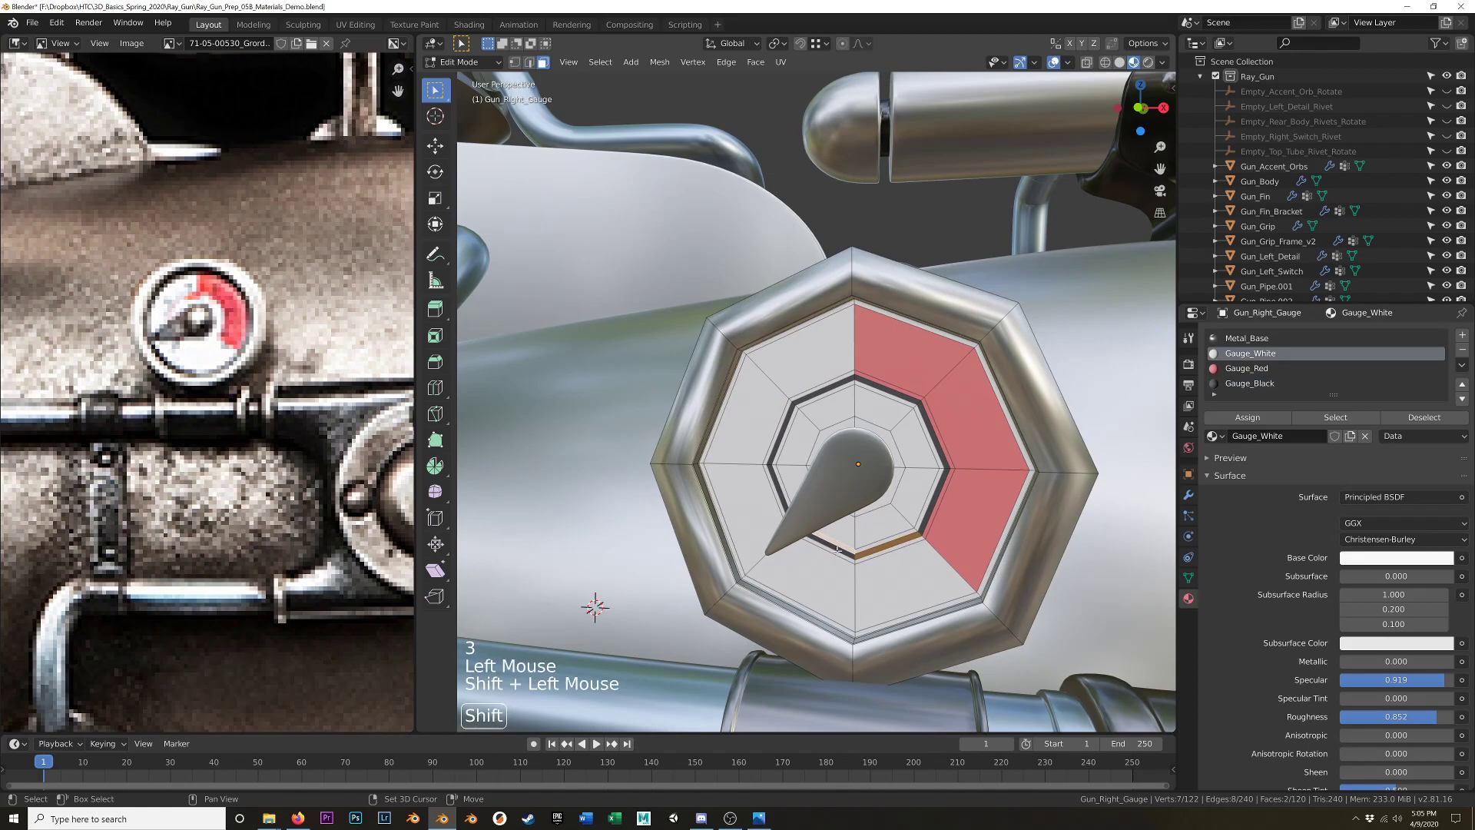
{"action": "left_click", "coordinate": [841, 550], "text": "shift"}
{"action": "left_click", "coordinate": [841, 550], "text": "shift"}
{"action": "left_click", "coordinate": [1236, 417]}
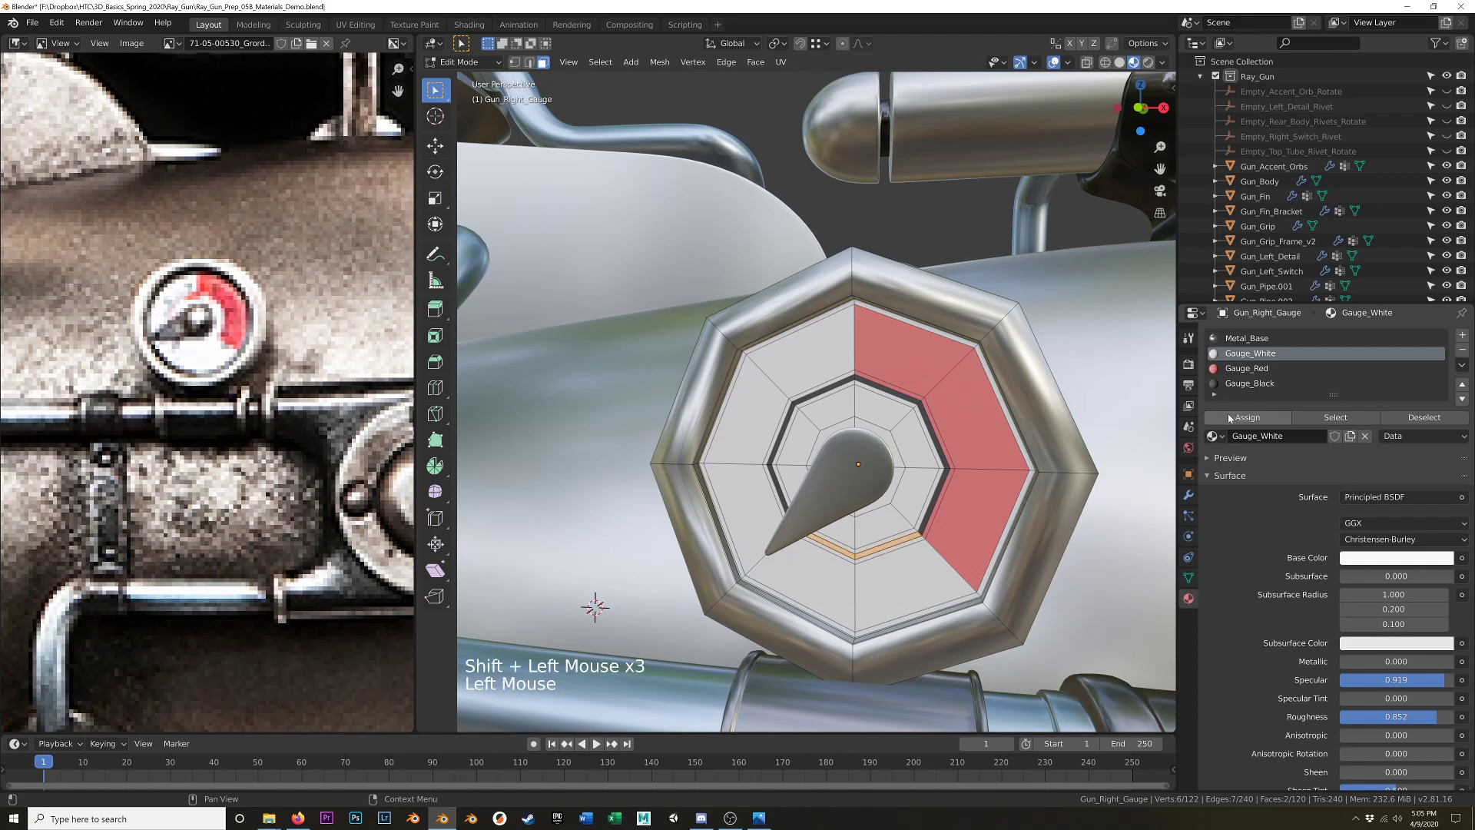
{"action": "key", "text": "a"}
{"action": "key", "text": "Tab"}
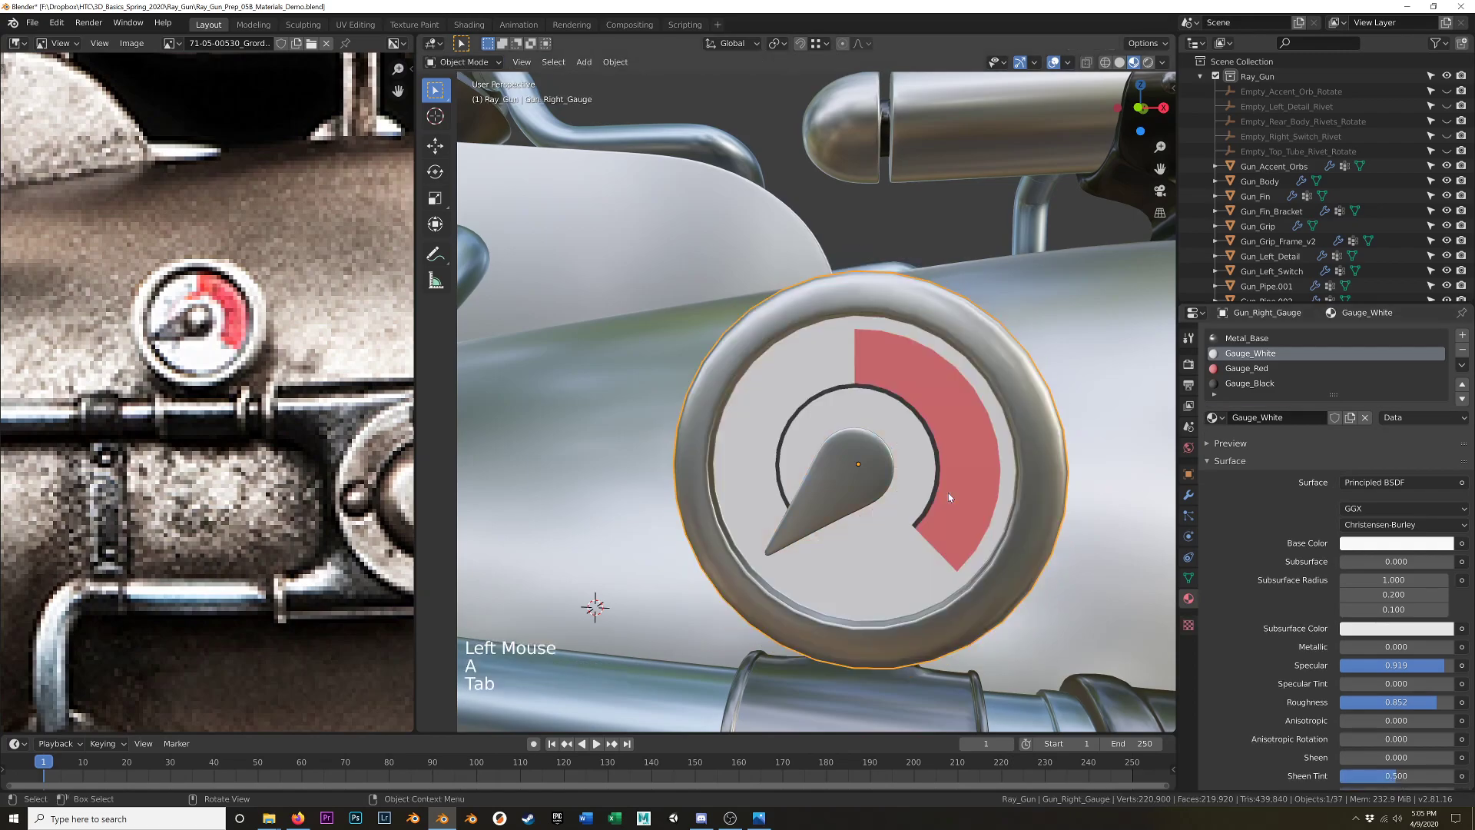
Open the gauge needle in Edit Mode and select the four front faces of its round head.
{"action": "middle_click_drag", "start_coordinate": [970, 499], "coordinate": [848, 480]}
{"action": "left_click", "coordinate": [835, 494]}
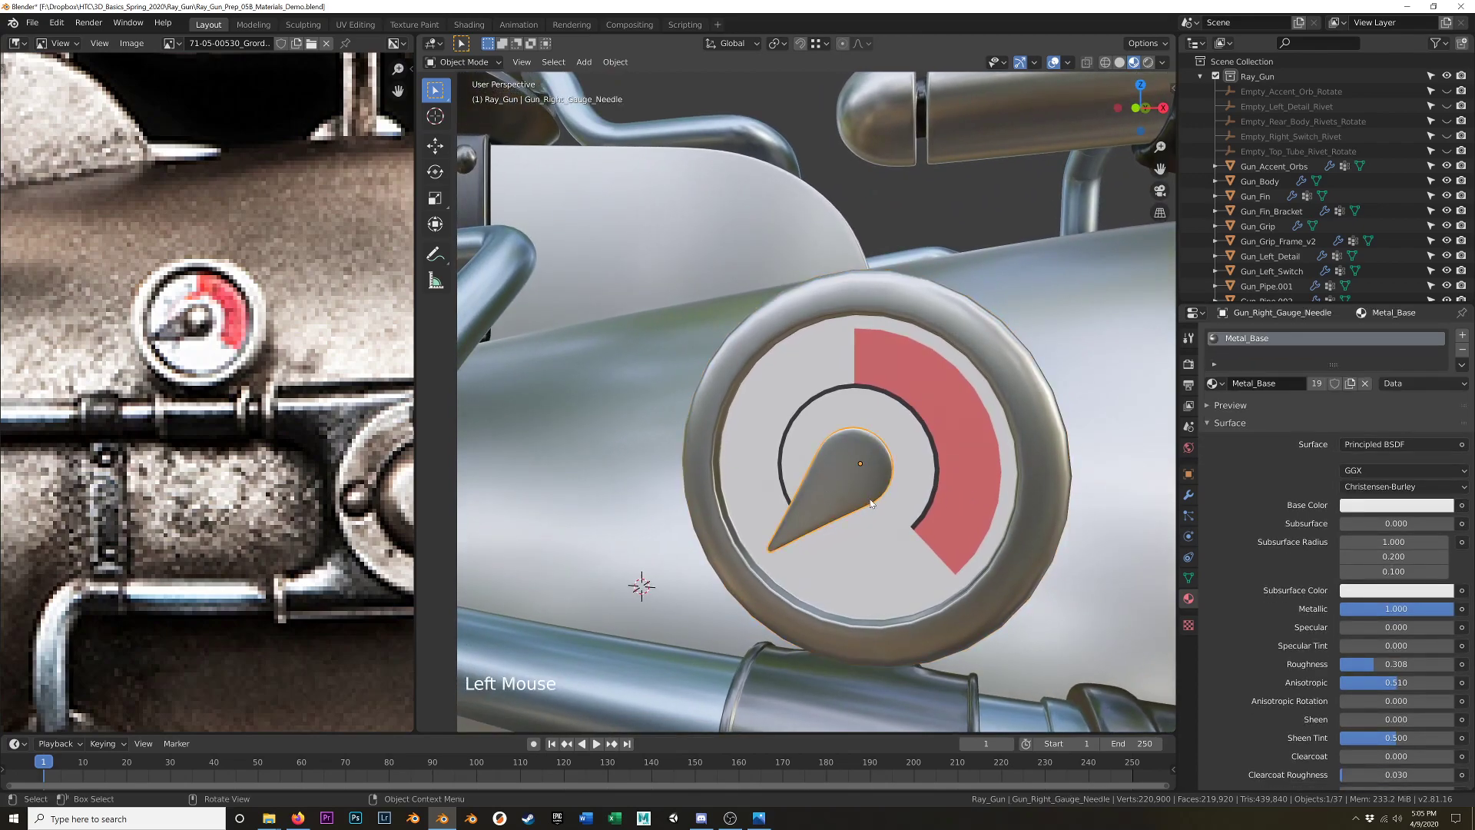
{"action": "key", "text": "Tab"}
{"action": "scroll", "coordinate": [863, 492], "scroll_direction": "up", "scroll_amount": 5}
{"action": "scroll", "coordinate": [876, 479], "scroll_direction": "down", "scroll_amount": 5}
{"action": "key", "text": "3"}
{"action": "left_click", "coordinate": [864, 484]}
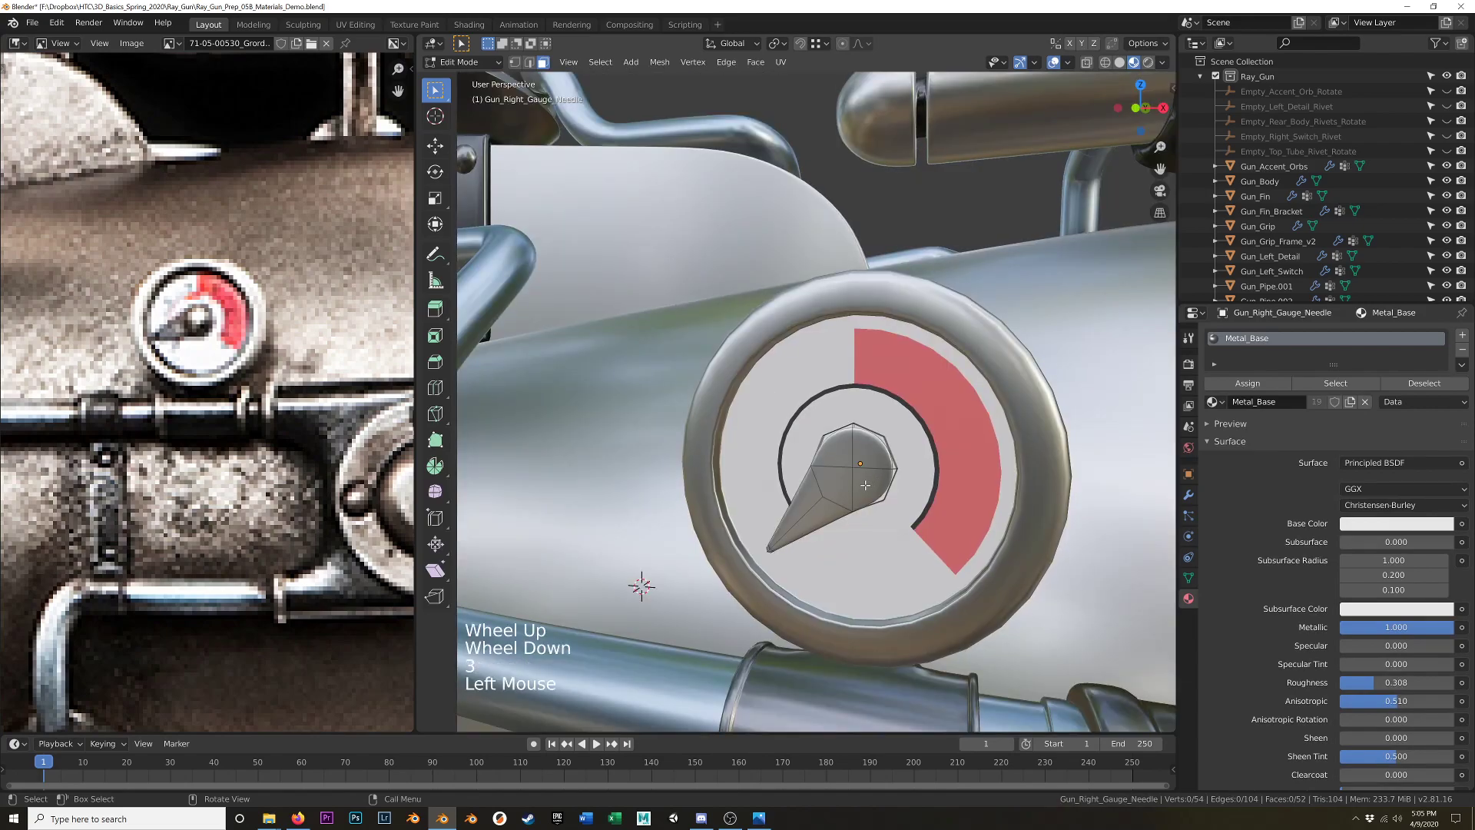
{"action": "left_click", "coordinate": [842, 480], "text": "shift"}
{"action": "left_click", "coordinate": [833, 485], "text": "shift"}
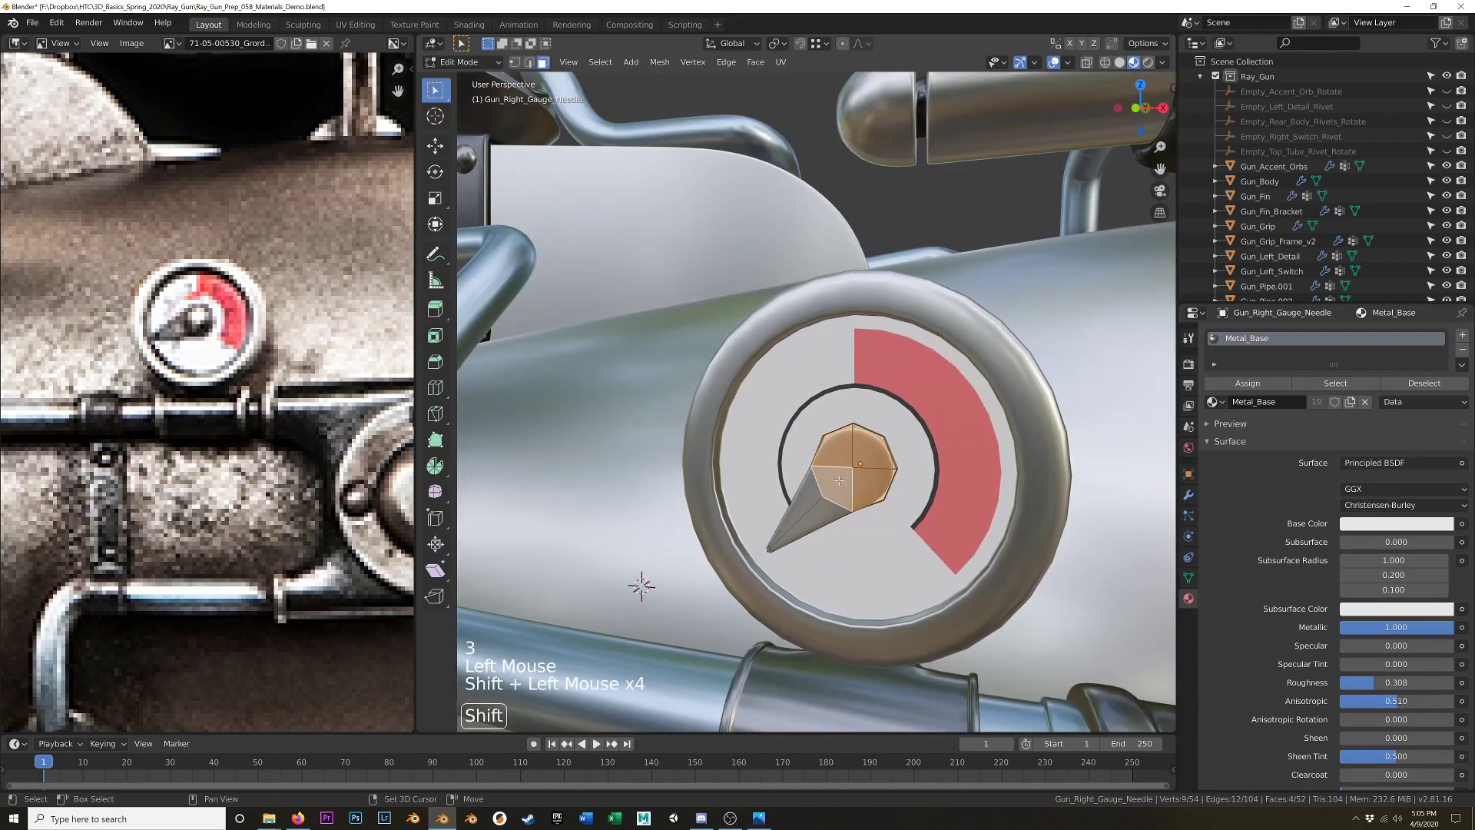
Inset the needle head's front faces three times, by about 0.0006 m, 0.008 m and 0.0003 m.
{"action": "scroll", "coordinate": [858, 468], "scroll_direction": "up", "scroll_amount": 2}
{"action": "middle_click_drag", "start_coordinate": [968, 485], "coordinate": [959, 484]}
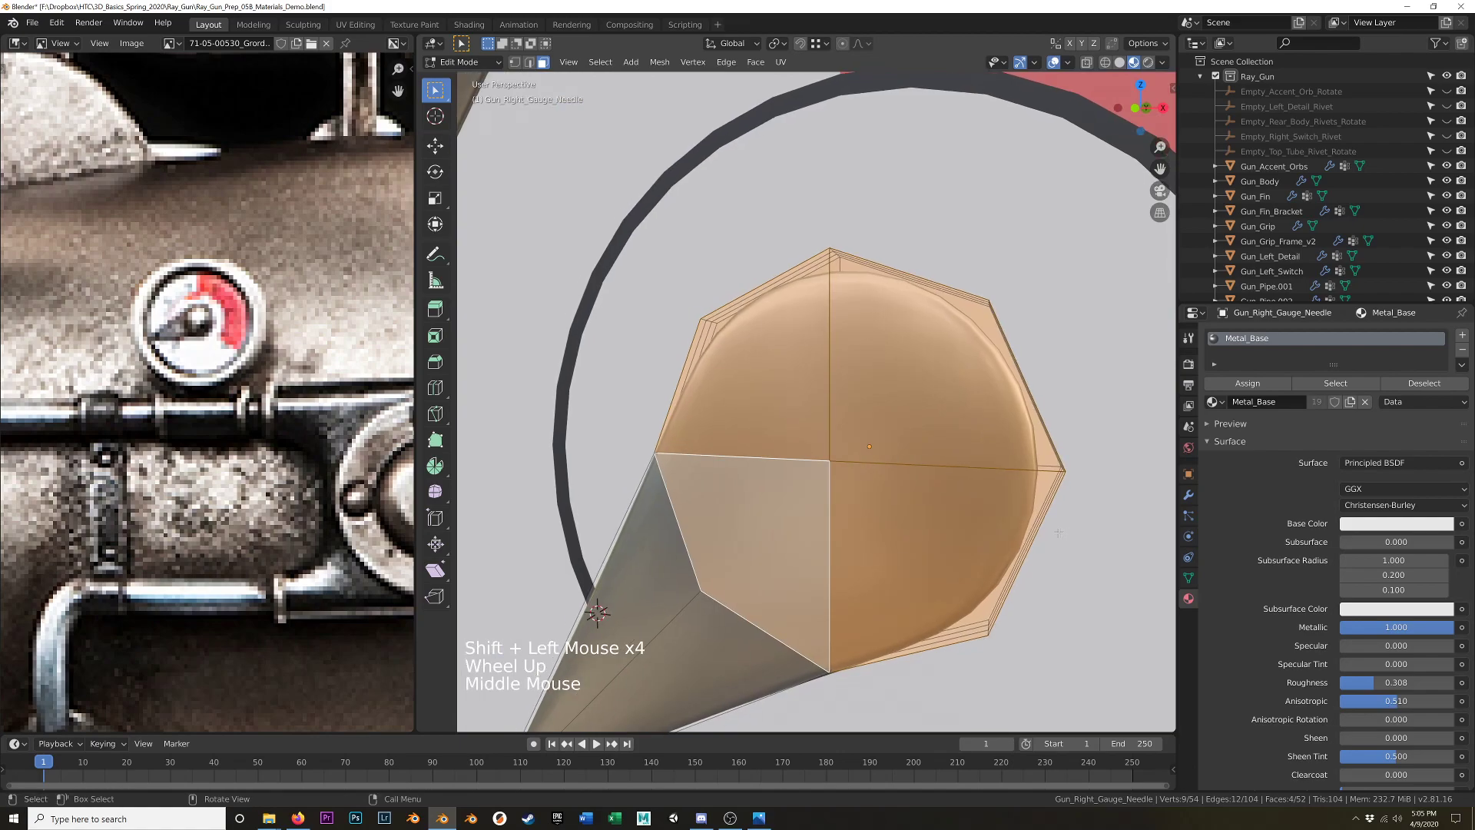
{"action": "key", "text": "i"}
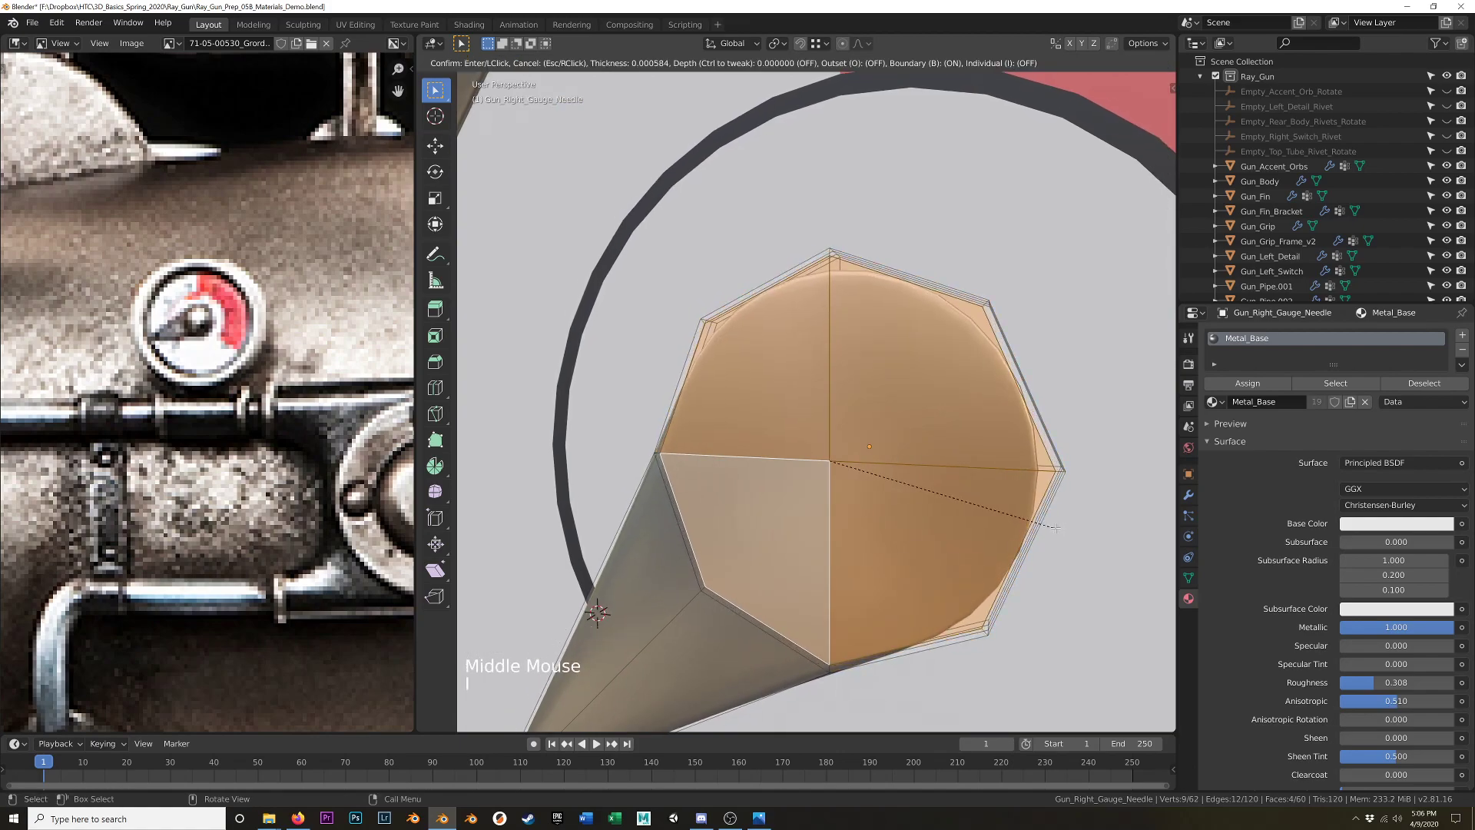
{"action": "left_click", "coordinate": [1055, 527]}
{"action": "key", "text": "i"}
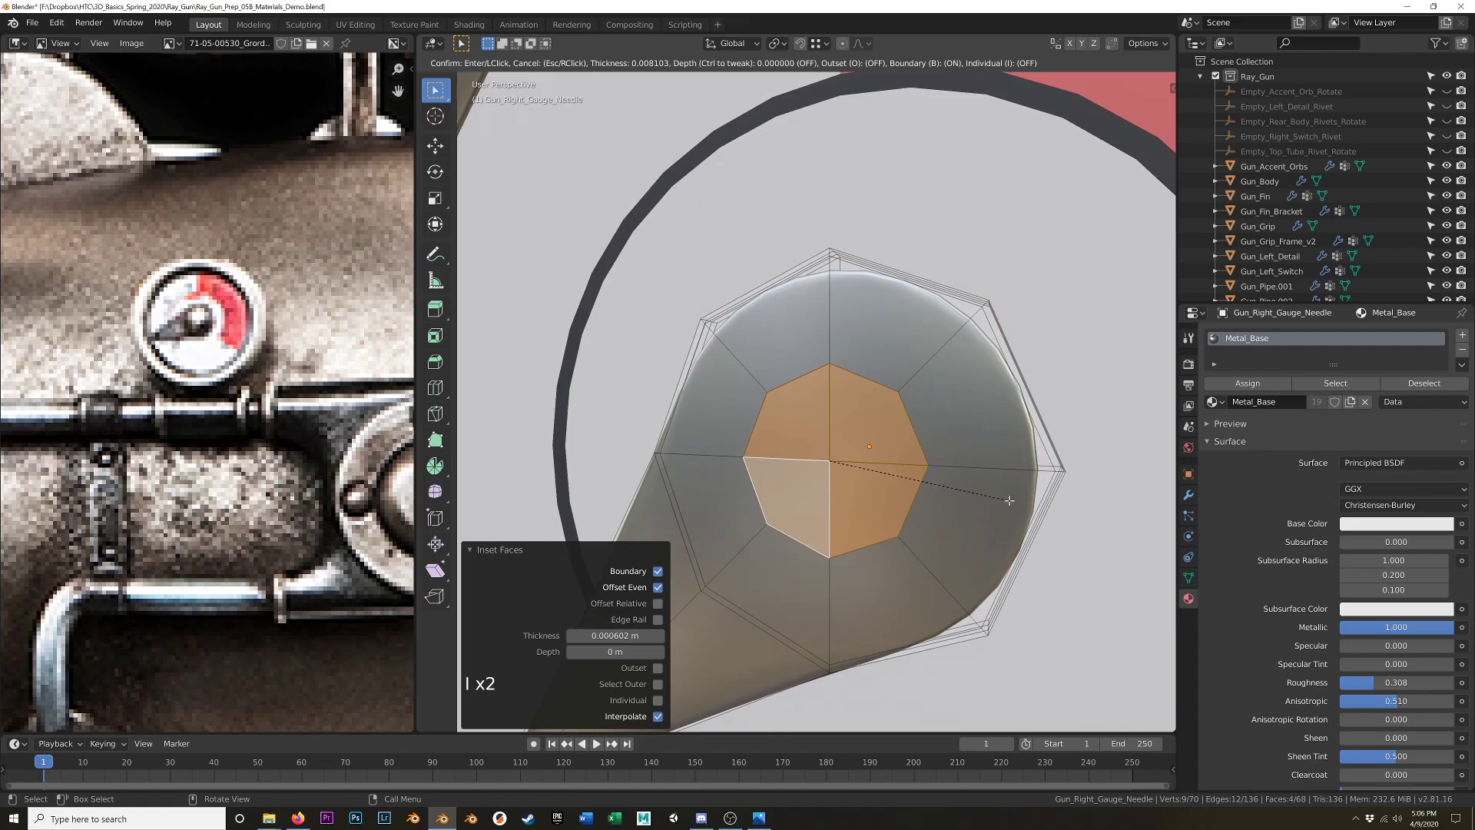
{"action": "left_click", "coordinate": [1008, 499]}
{"action": "key", "text": "i"}
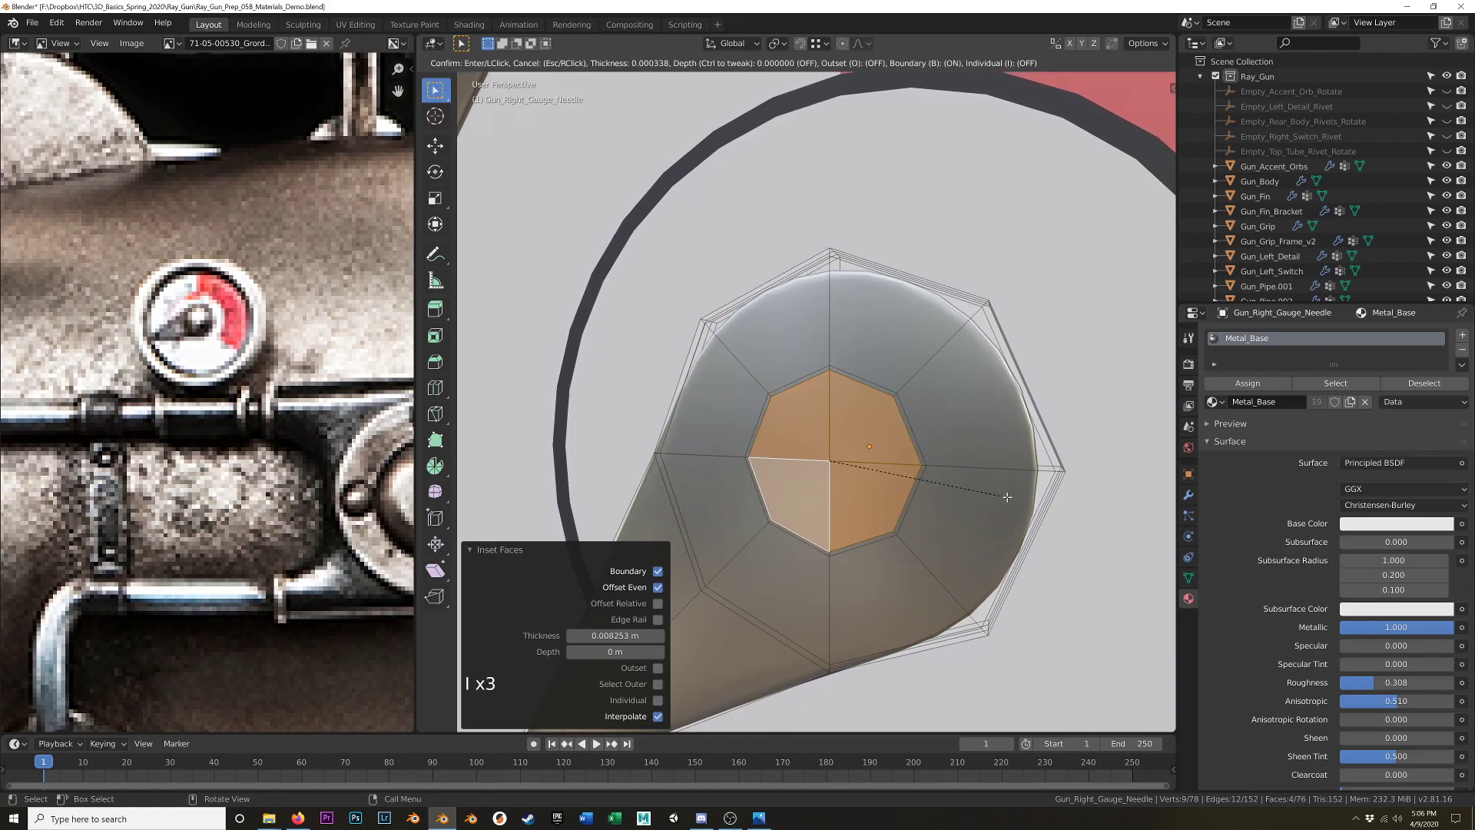
{"action": "left_click", "coordinate": [1007, 497]}
Extrude the inset center faces outward twice, by about 0.0004 m and 0.0023 m, to form a raised pivot cap.
{"action": "middle_click_drag", "start_coordinate": [1007, 497], "coordinate": [954, 504]}
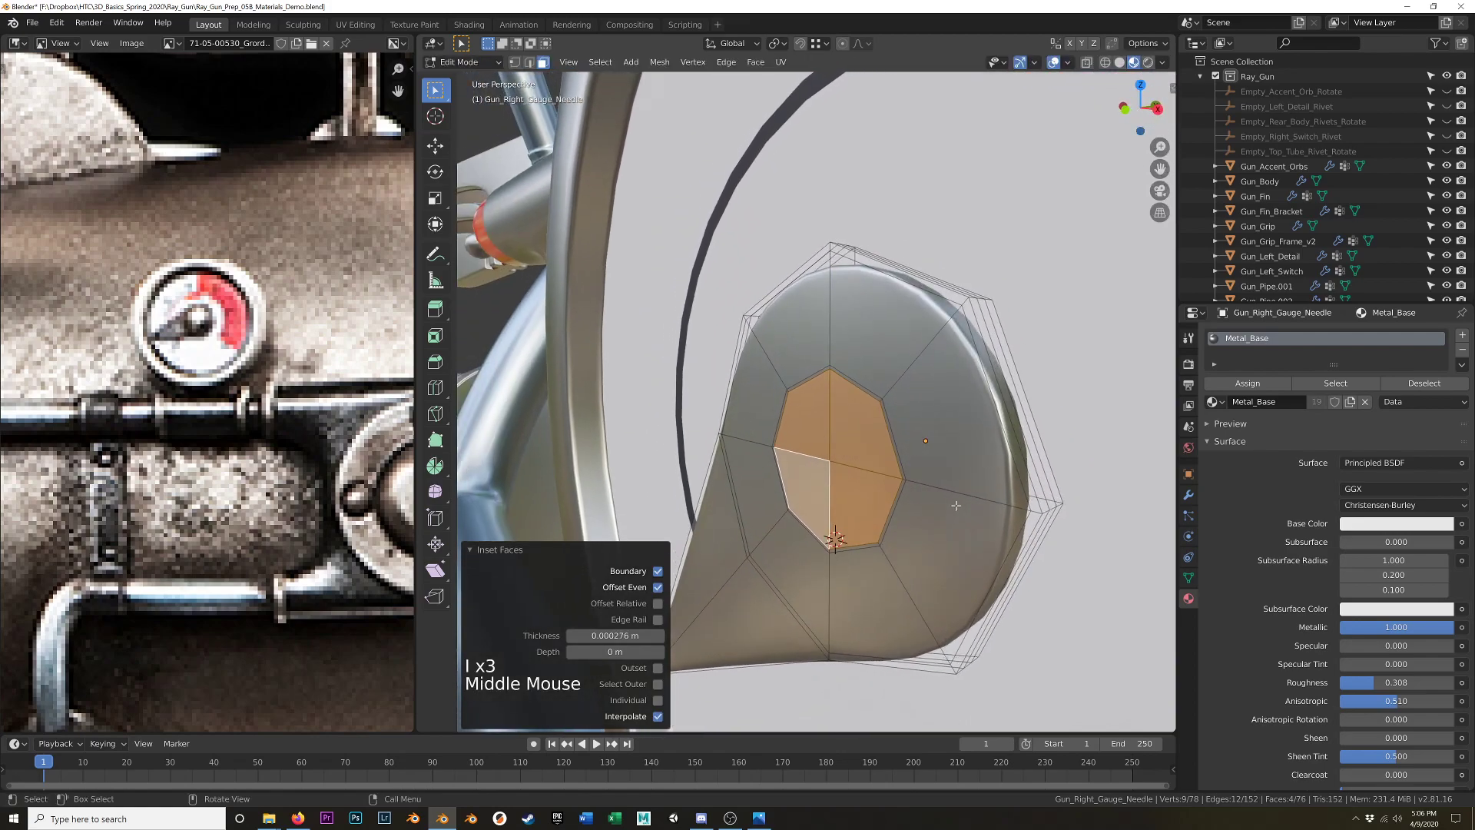
{"action": "key", "text": "e"}
{"action": "left_click", "coordinate": [952, 504]}
{"action": "key", "text": "e"}
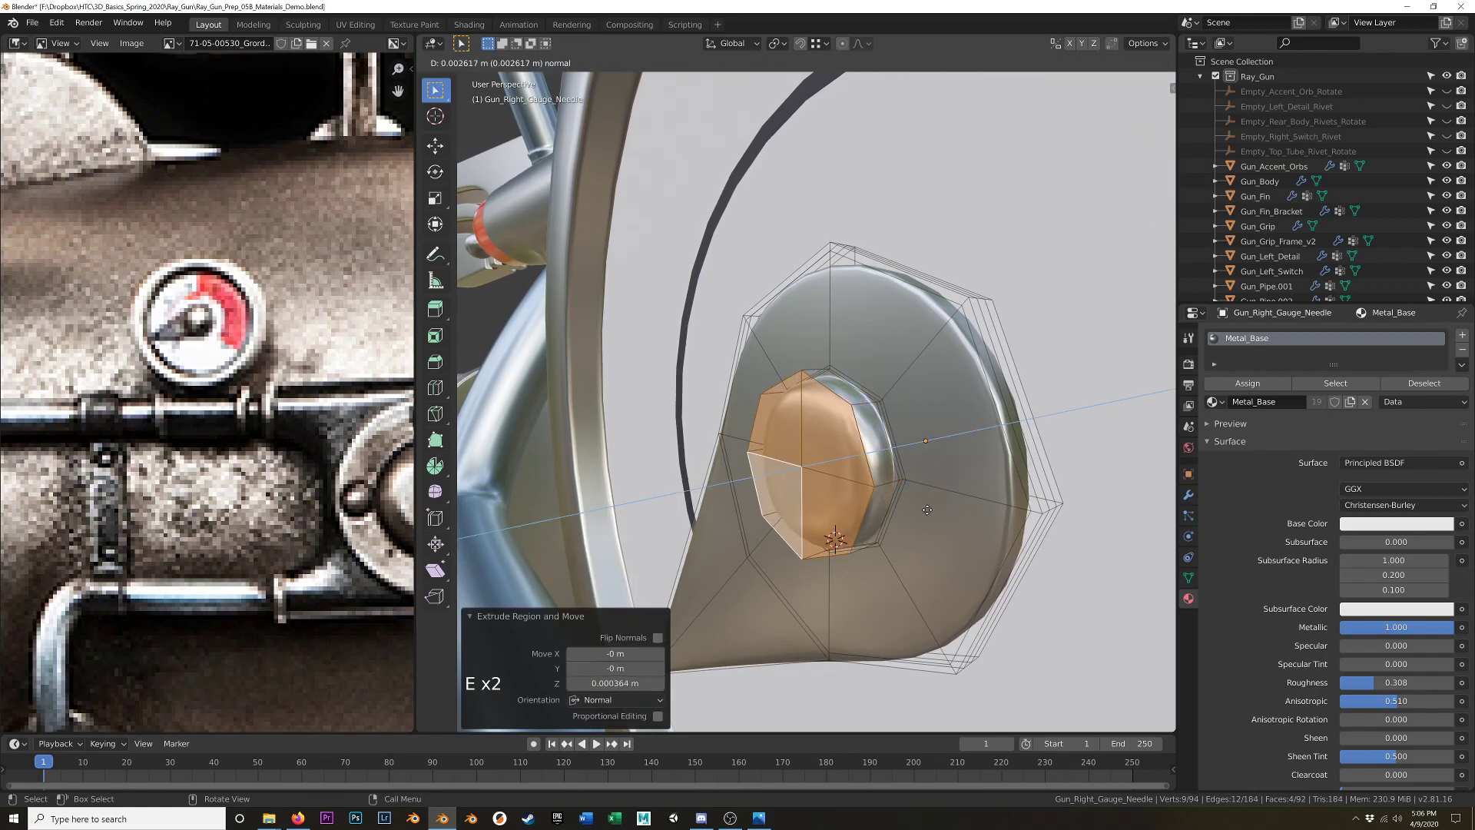
{"action": "left_click", "coordinate": [918, 516]}
Select the whole needle mesh, add a second material slot holding Metal_Dark and assign it to all faces.
{"action": "mouse_move", "coordinate": [918, 516]}
{"action": "middle_mouse_down"}
{"action": "mouse_move", "coordinate": [943, 506]}
{"action": "mouse_move", "coordinate": [941, 526]}
{"action": "middle_mouse_up"}
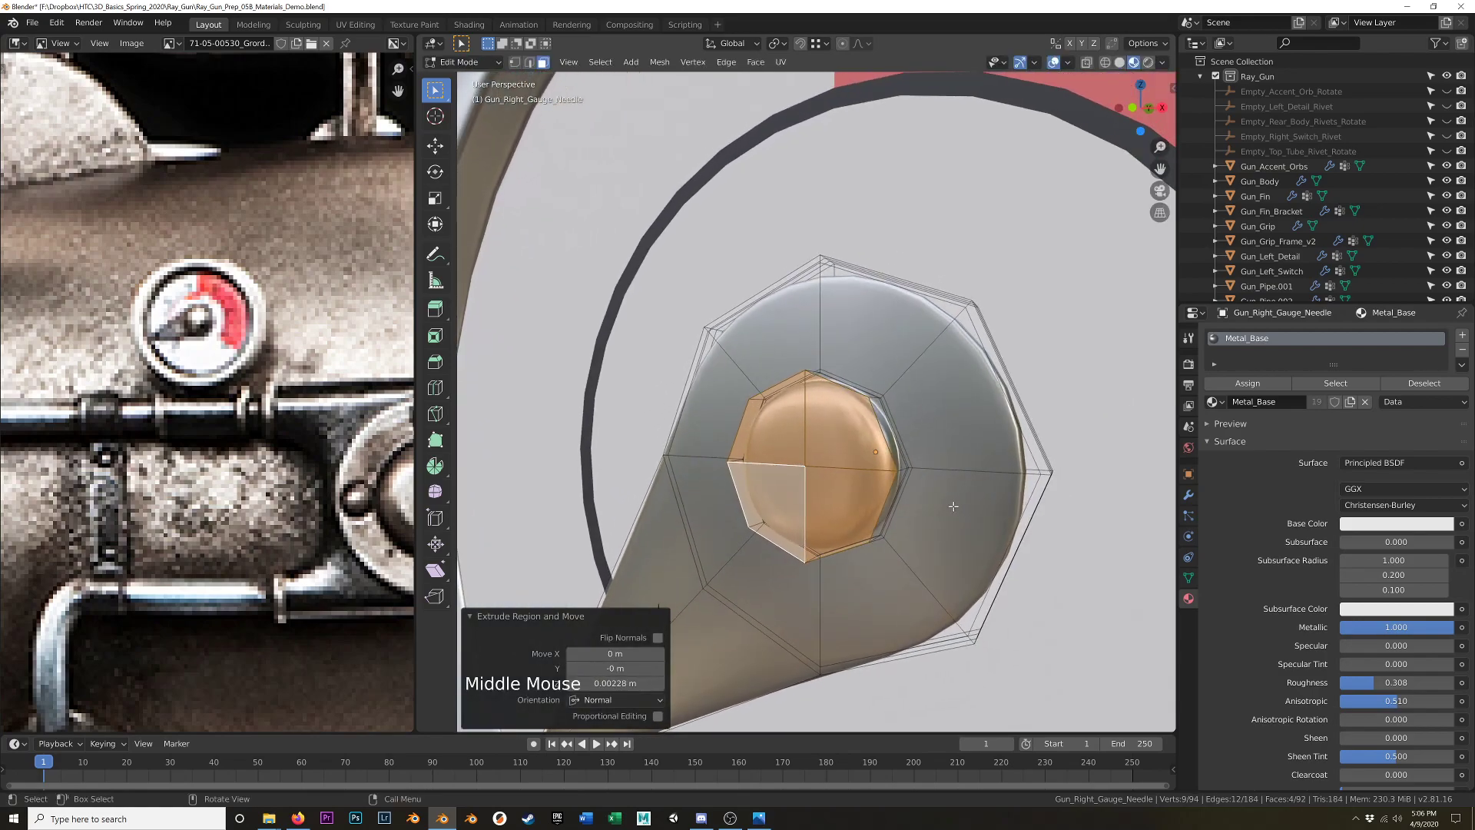
{"action": "key", "text": "a"}
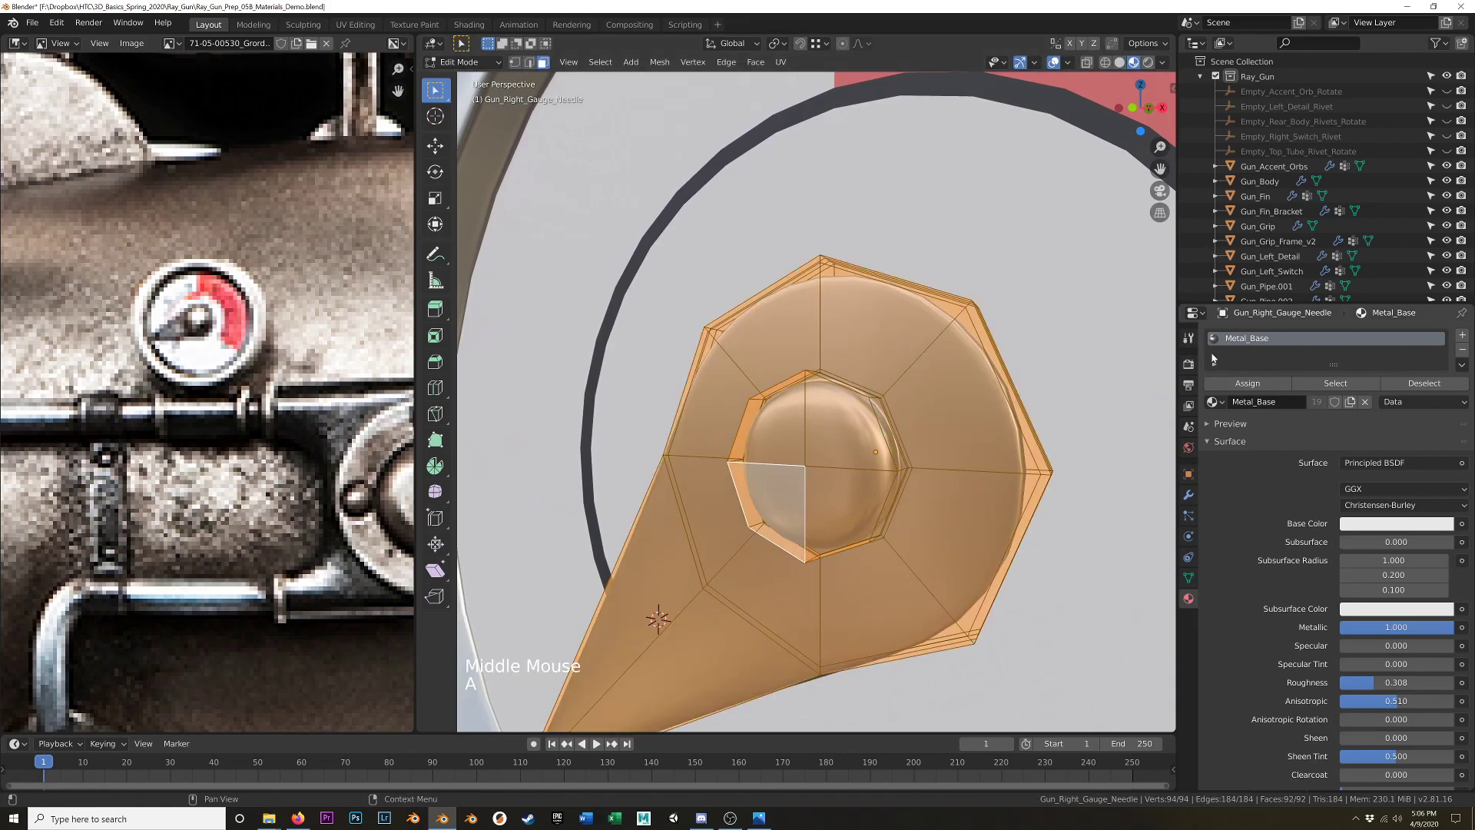
{"action": "left_click", "coordinate": [1462, 336]}
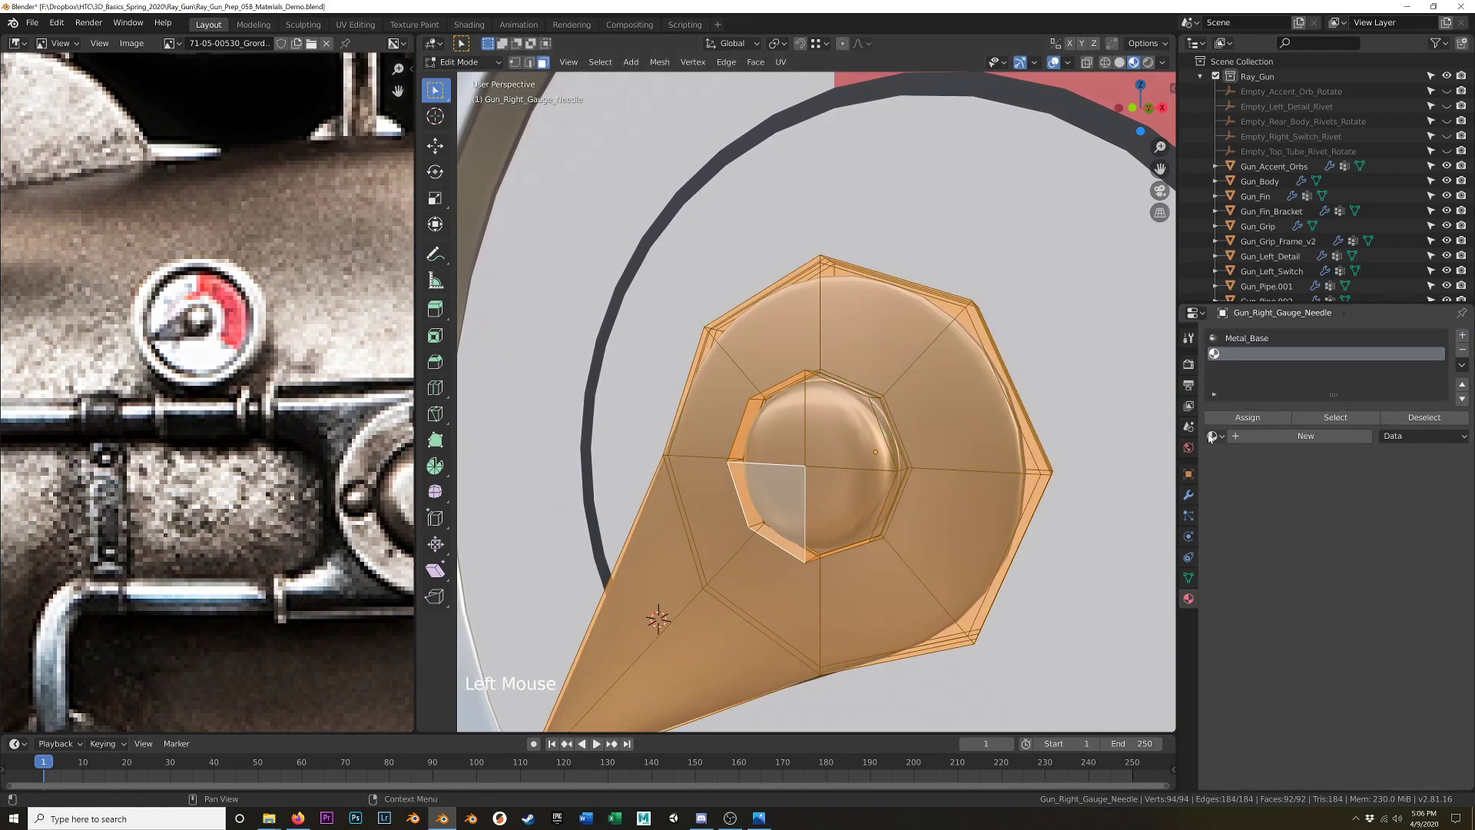
{"action": "left_click", "coordinate": [1212, 436]}
{"action": "left_click", "coordinate": [1259, 544]}
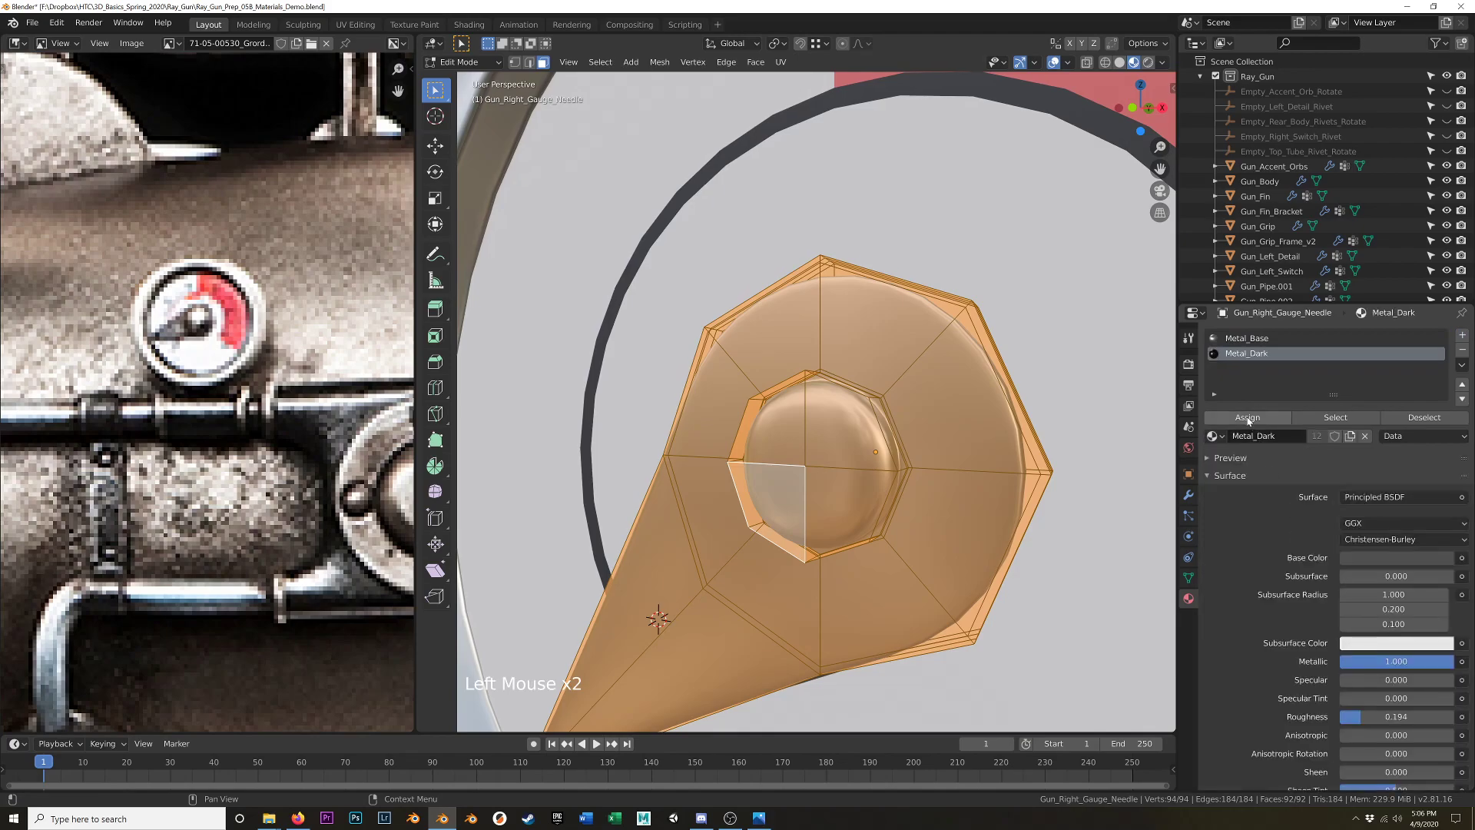
{"action": "left_click", "coordinate": [1247, 419]}
Select the raised pivot cap's front and side faces, assign Metal_Base to them and leave Edit Mode.
{"action": "left_click", "coordinate": [849, 453]}
{"action": "left_click", "coordinate": [853, 515], "text": "shift"}
{"action": "left_click", "coordinate": [768, 515], "text": "shift"}
{"action": "left_click", "coordinate": [768, 430], "text": "shift"}
{"action": "middle_click_drag", "start_coordinate": [768, 430], "coordinate": [845, 421]}
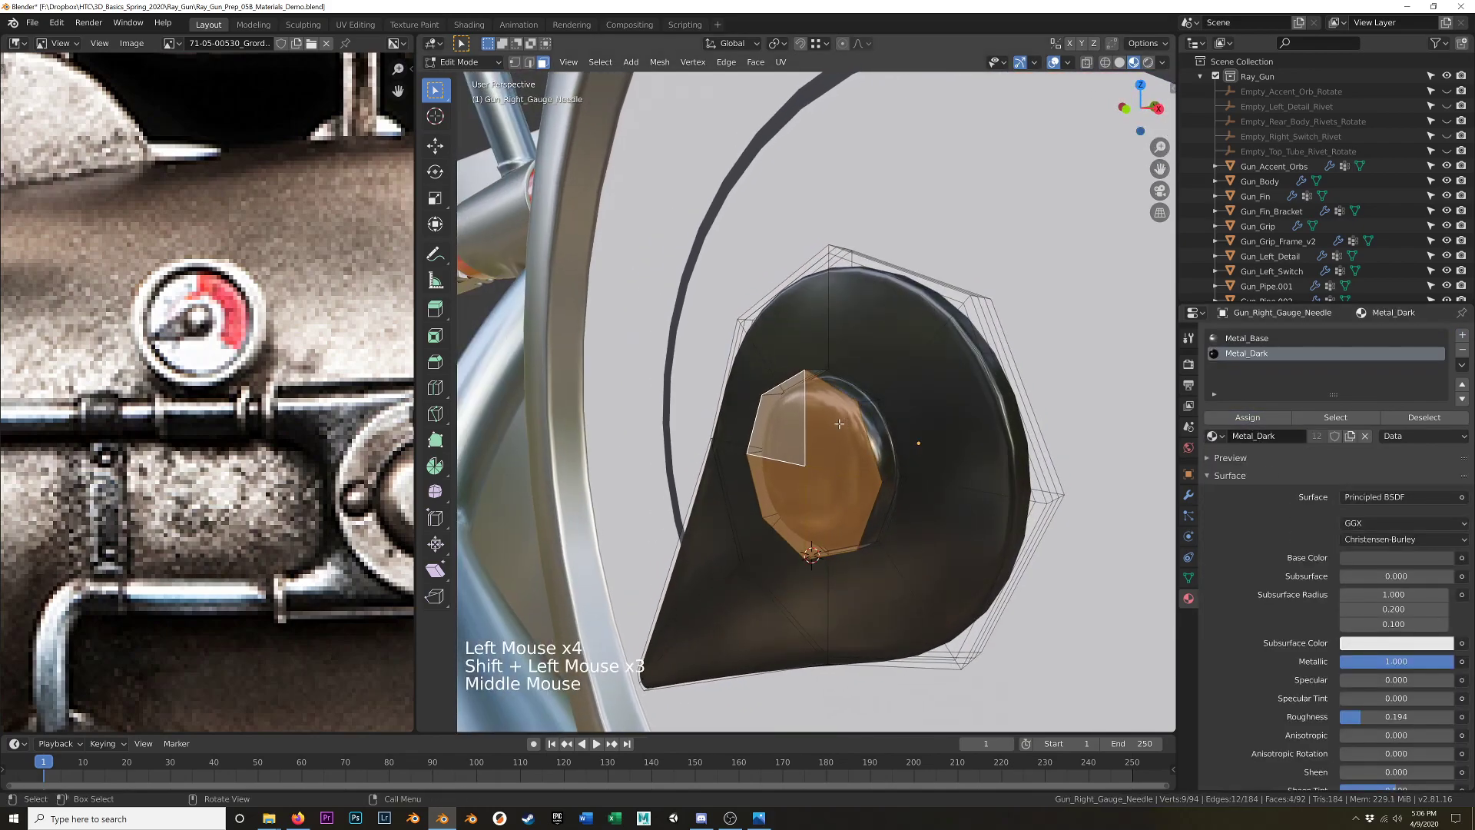
{"action": "key", "text": "ctrl+KP_Add"}
{"action": "key", "text": "ctrl+KP_Add"}
{"action": "key", "text": "ctrl+KP_Add"}
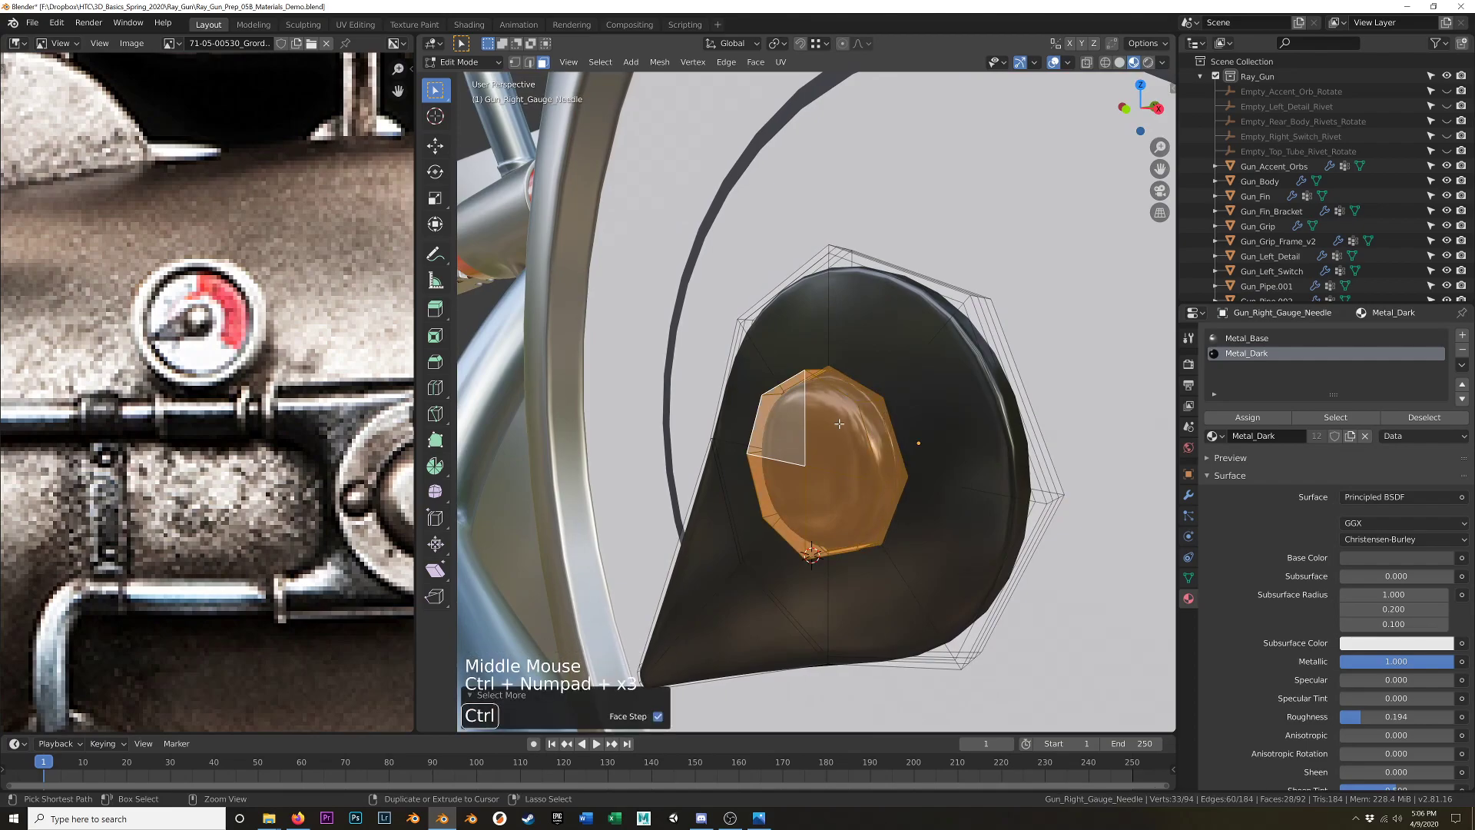
{"action": "scroll", "coordinate": [839, 423], "scroll_direction": "up", "scroll_amount": 1}
{"action": "scroll", "coordinate": [869, 407], "scroll_direction": "down", "scroll_amount": 1}
{"action": "middle_click_drag", "start_coordinate": [870, 406], "coordinate": [893, 406], "text": "ctrl"}
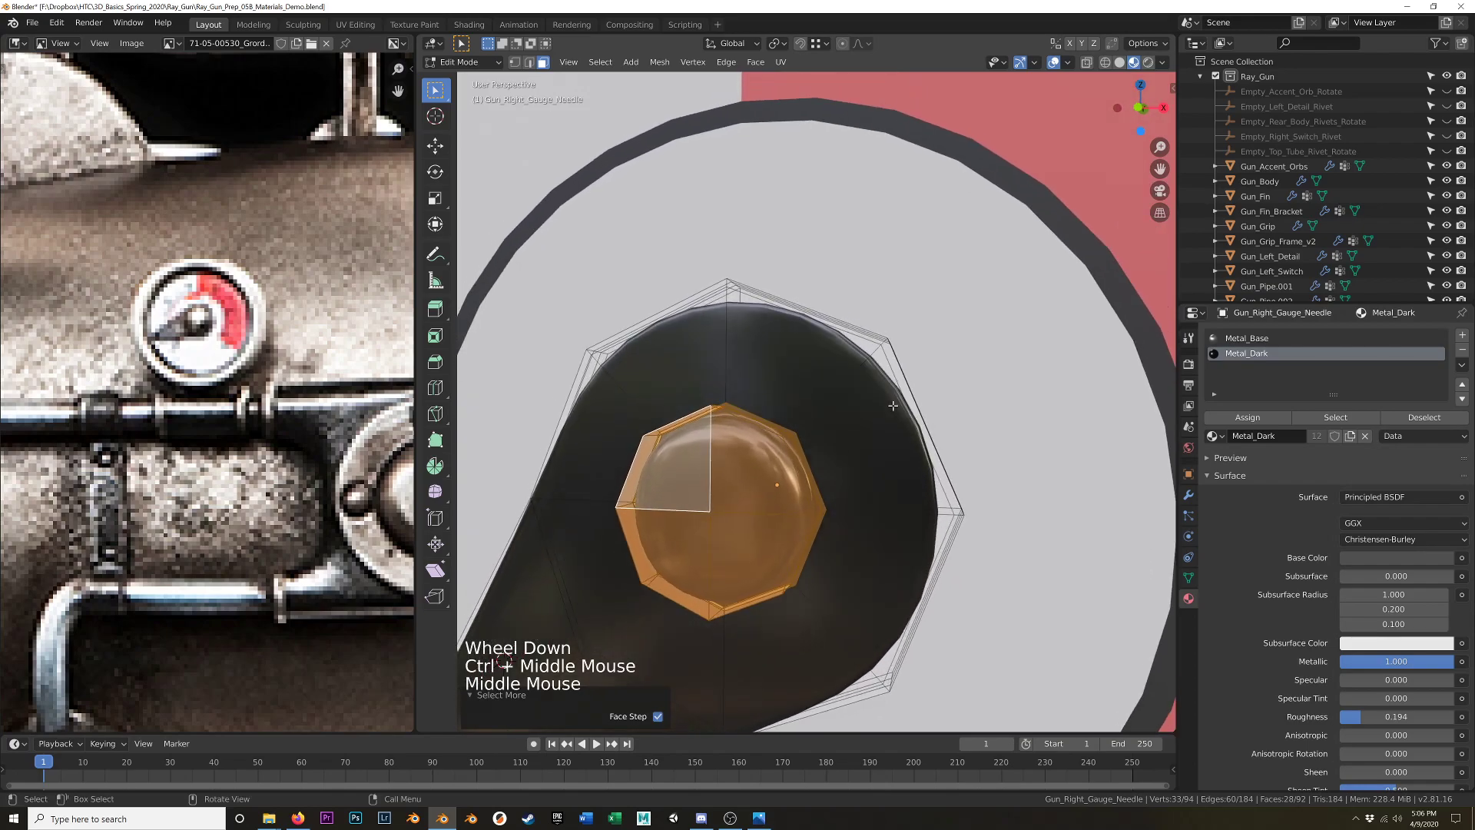
{"action": "key", "text": "ctrl+KP_Subtract"}
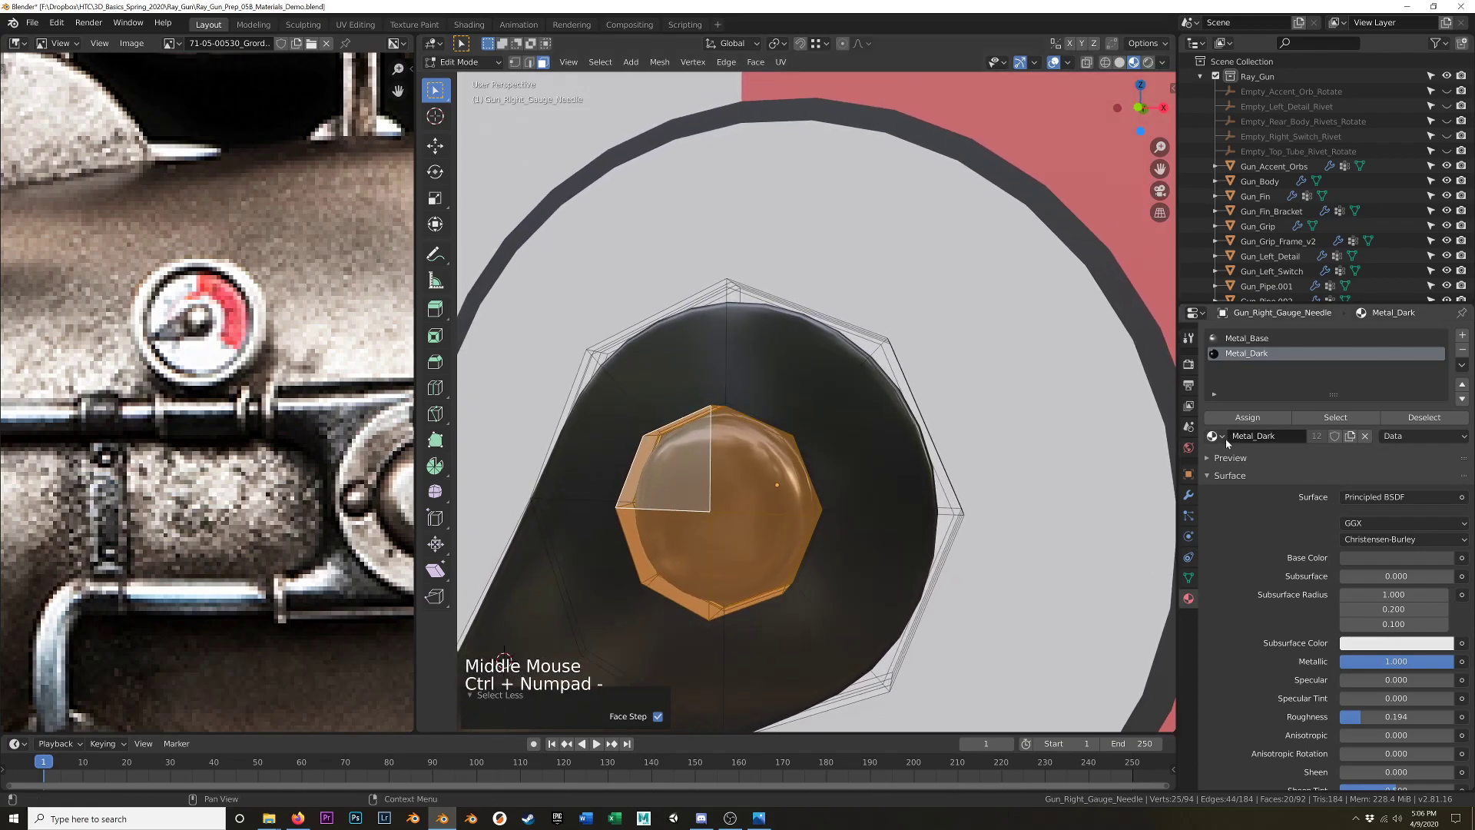
{"action": "left_click", "coordinate": [1246, 338]}
{"action": "left_click", "coordinate": [1247, 417]}
{"action": "key", "text": "a"}
{"action": "key", "text": "a"}
{"action": "key", "text": "a"}
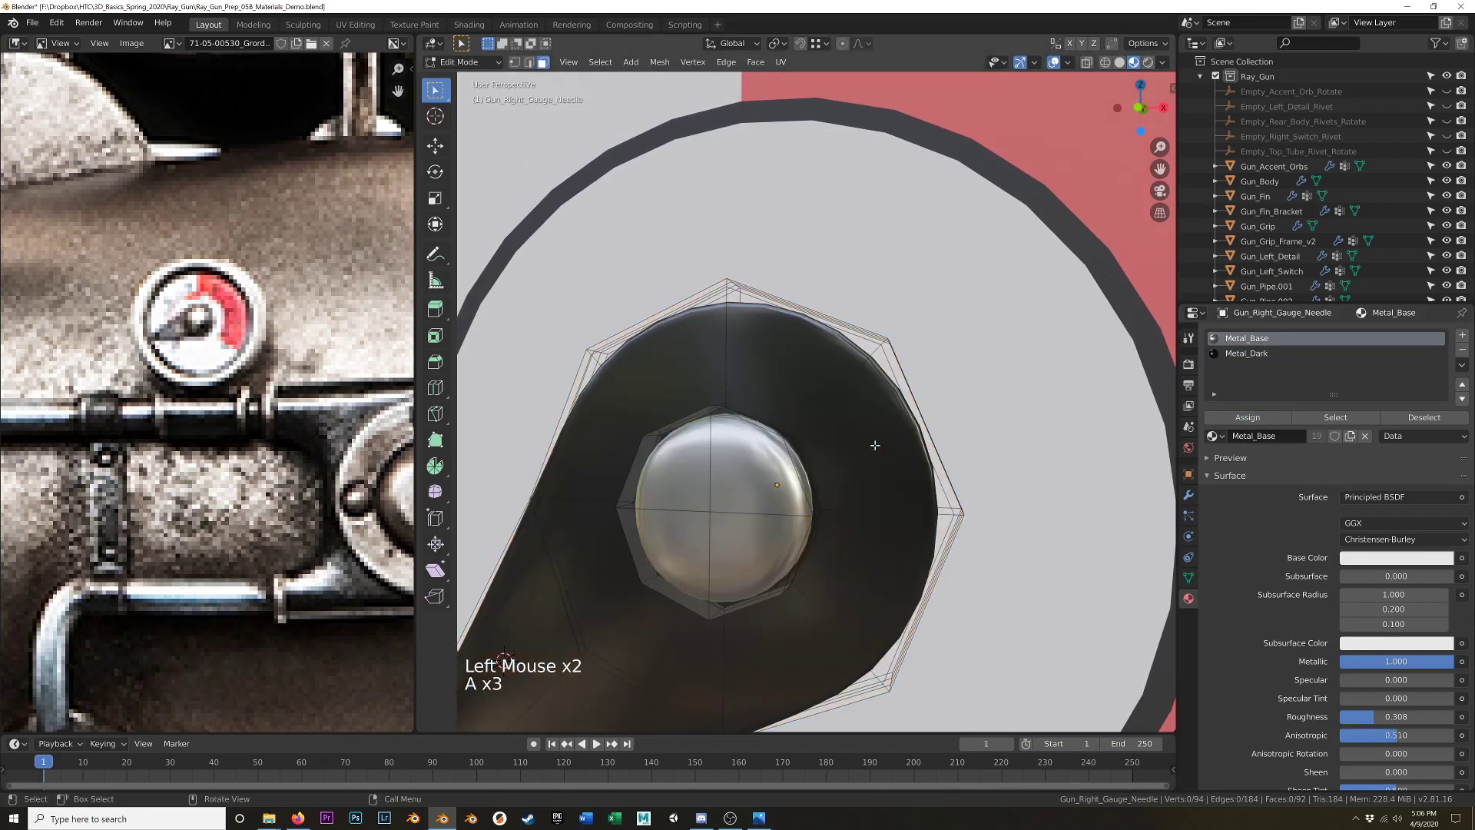
{"action": "key", "text": "Tab"}
Examine the finished gauge and the whole ray gun from several angles and distances.
{"action": "scroll", "coordinate": [882, 451], "scroll_direction": "down", "scroll_amount": 5}
{"action": "scroll", "coordinate": [883, 450], "scroll_direction": "up", "scroll_amount": 1}
{"action": "middle_click_drag", "start_coordinate": [883, 449], "coordinate": [925, 440]}
{"action": "left_click", "coordinate": [963, 344]}
{"action": "middle_click_drag", "start_coordinate": [963, 344], "coordinate": [938, 399]}
{"action": "scroll", "coordinate": [937, 402], "scroll_direction": "down", "scroll_amount": 4}
{"action": "middle_click_drag", "start_coordinate": [958, 494], "coordinate": [964, 486], "text": "shift"}
{"action": "middle_click_drag", "start_coordinate": [964, 486], "coordinate": [906, 451]}
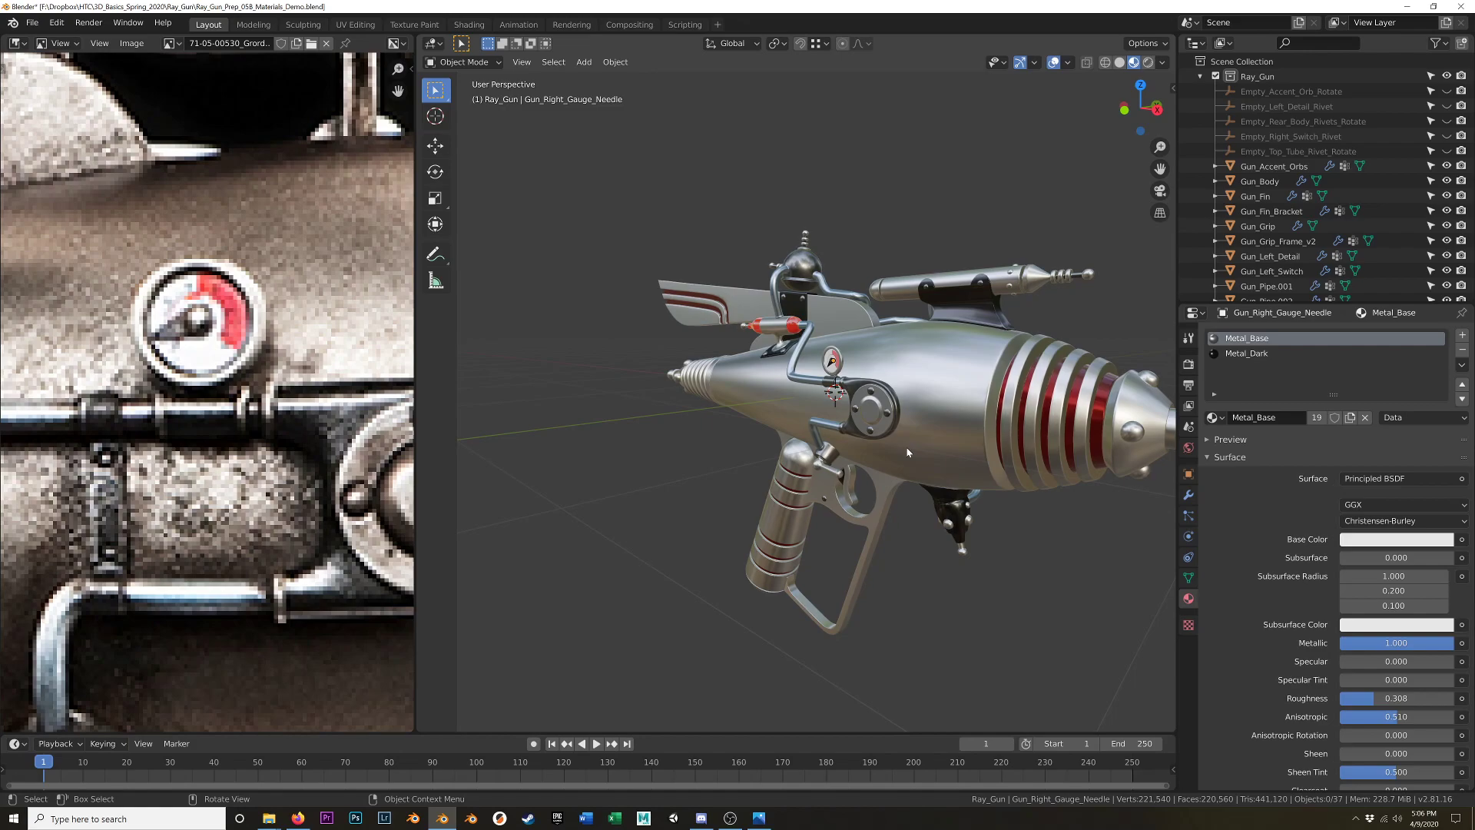
Select the gun body and its Metal_Base material slot.
{"action": "middle_click_drag", "start_coordinate": [908, 452], "coordinate": [873, 464], "text": "shift"}
{"action": "left_click", "coordinate": [838, 416]}
{"action": "left_click", "coordinate": [1247, 338]}
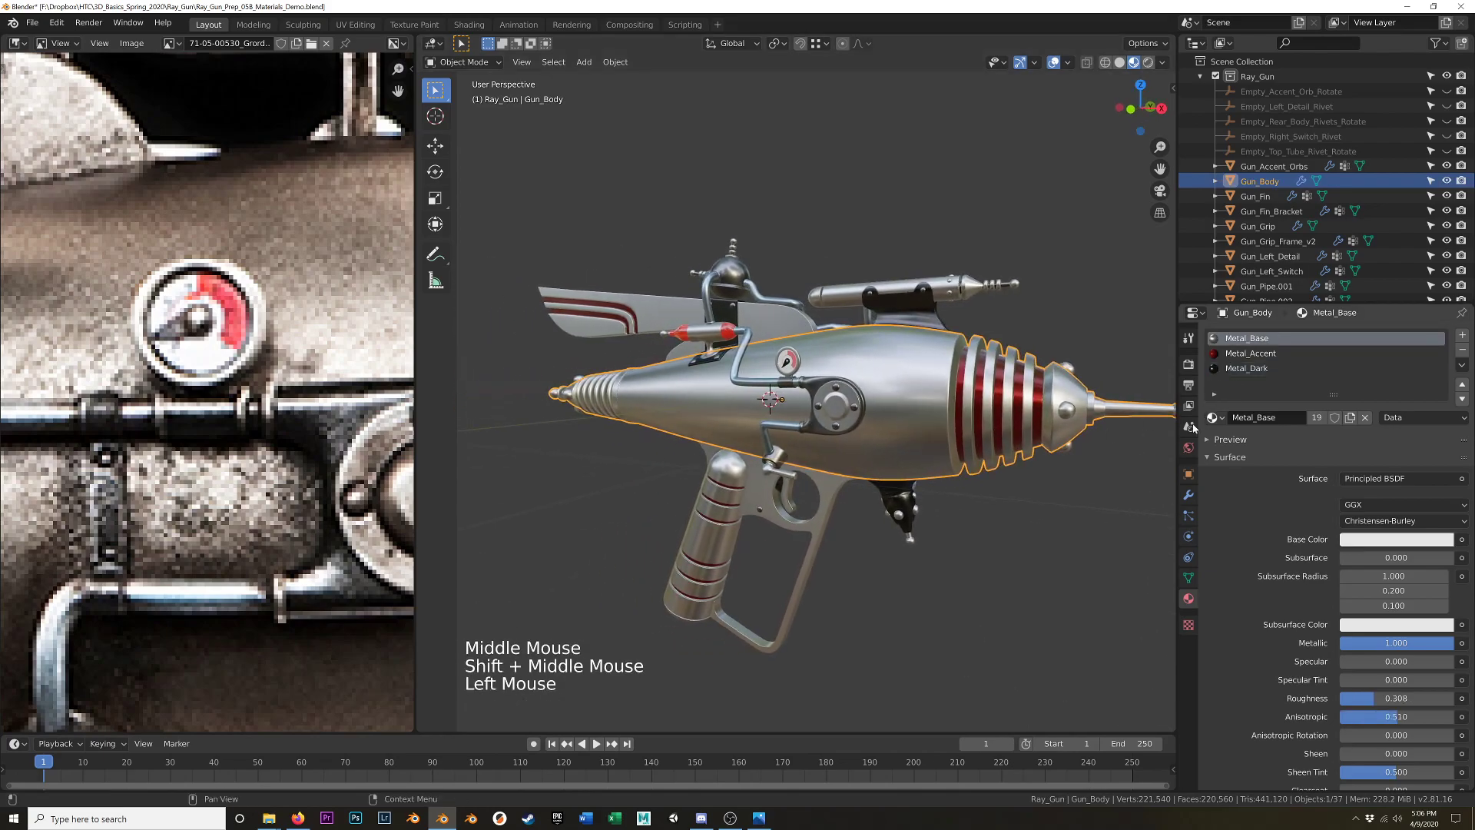
Make a separate copy of the gun body's Metal_Base material and rename it Metal_Base_Warm.
{"action": "scroll", "coordinate": [186, 407], "scroll_direction": "down", "scroll_amount": 9}
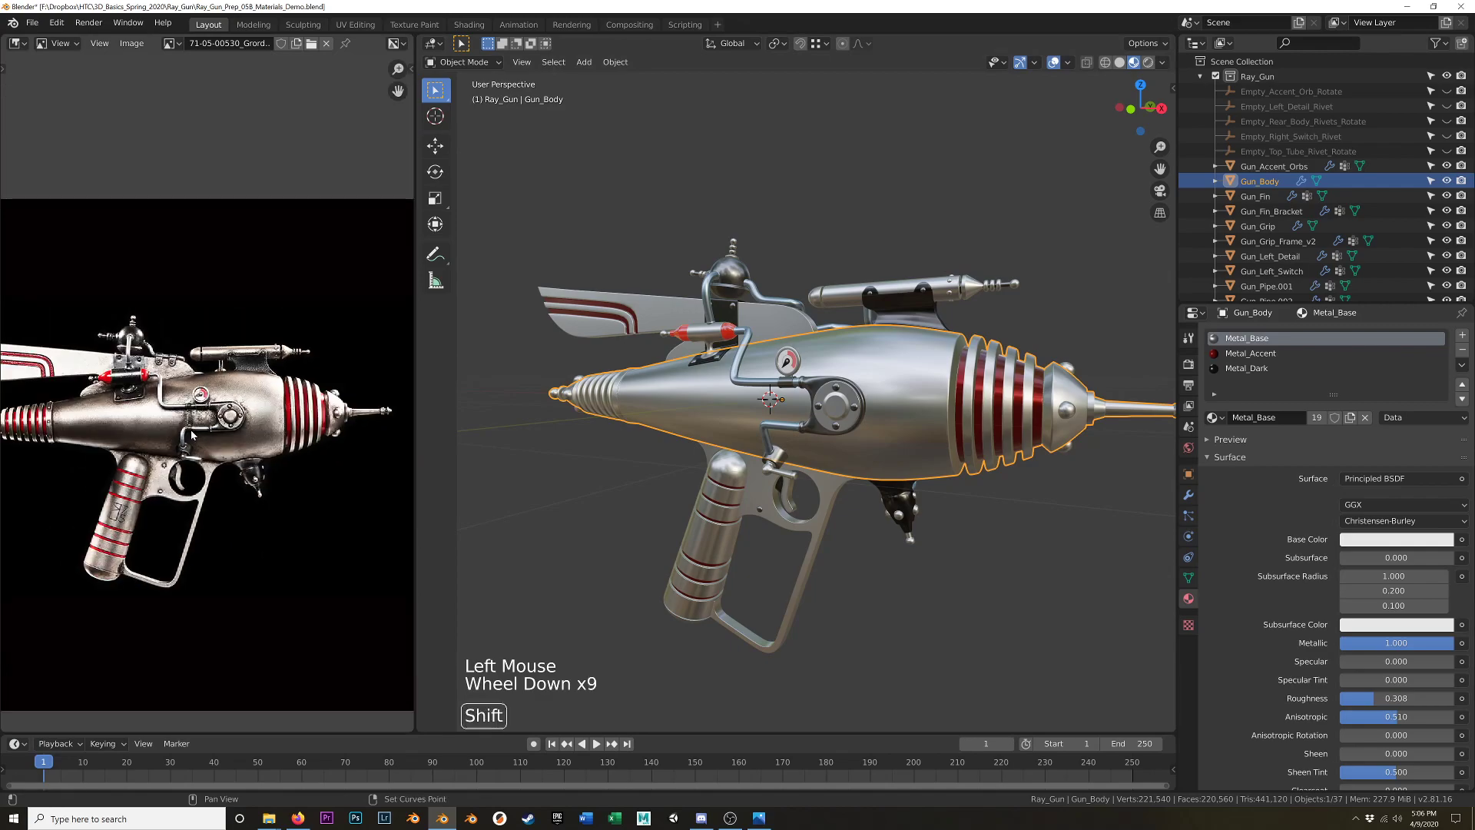
{"action": "middle_click_drag", "start_coordinate": [186, 408], "coordinate": [289, 353], "text": "shift"}
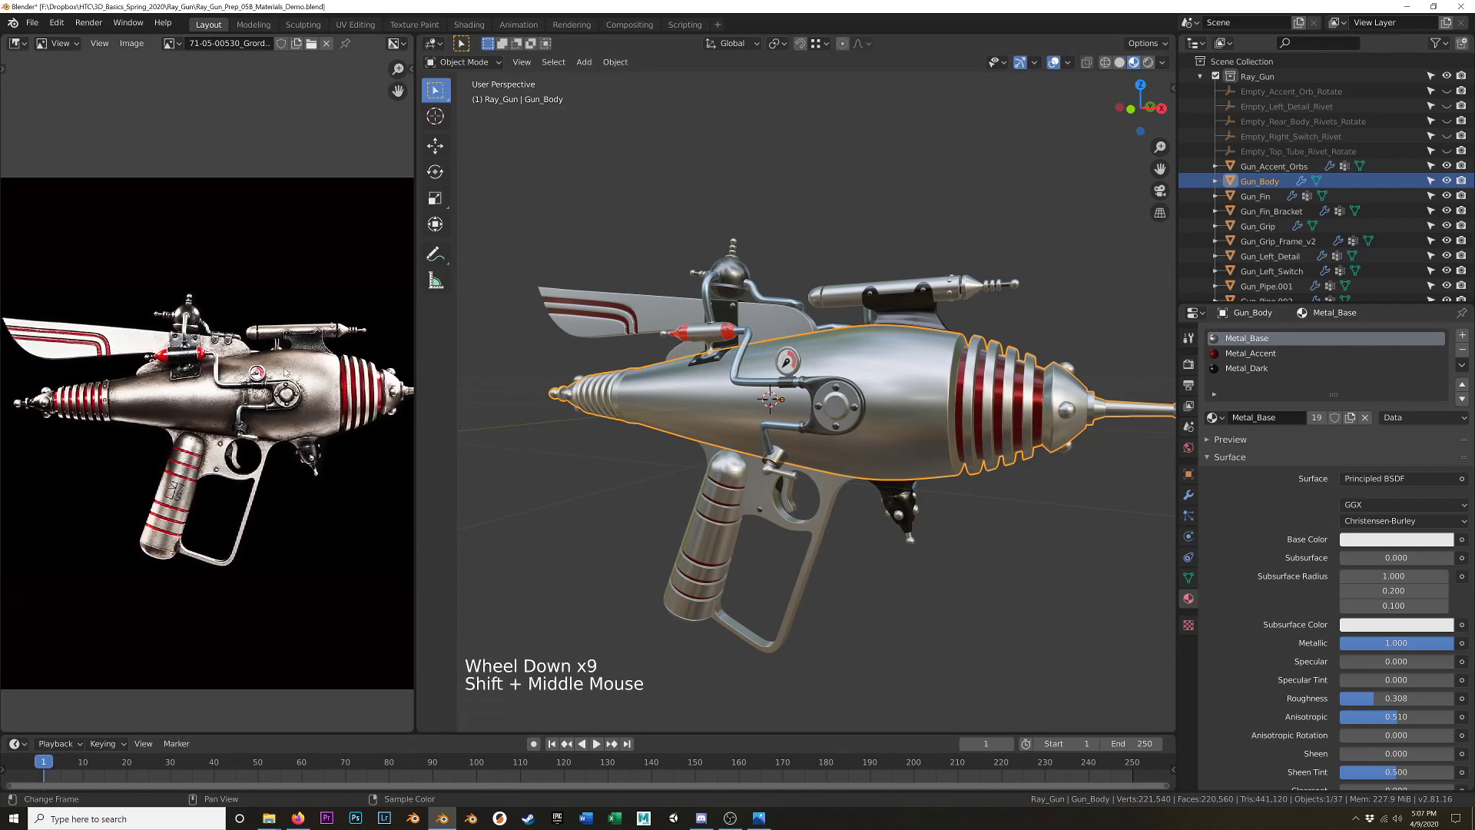
{"action": "left_click", "coordinate": [1317, 417]}
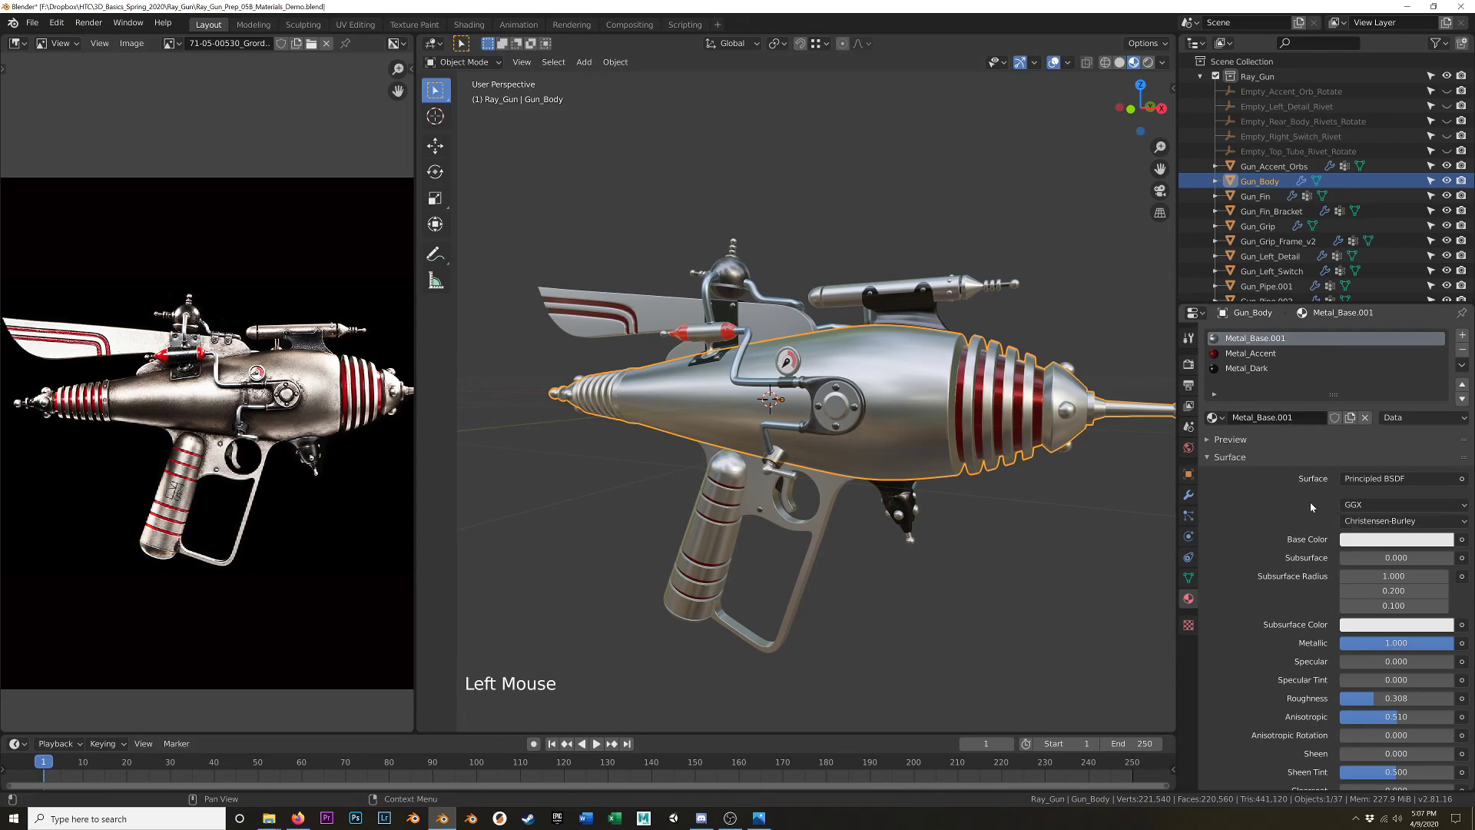
{"action": "type", "text": "_Warm"}
{"action": "key", "text": "Return"}
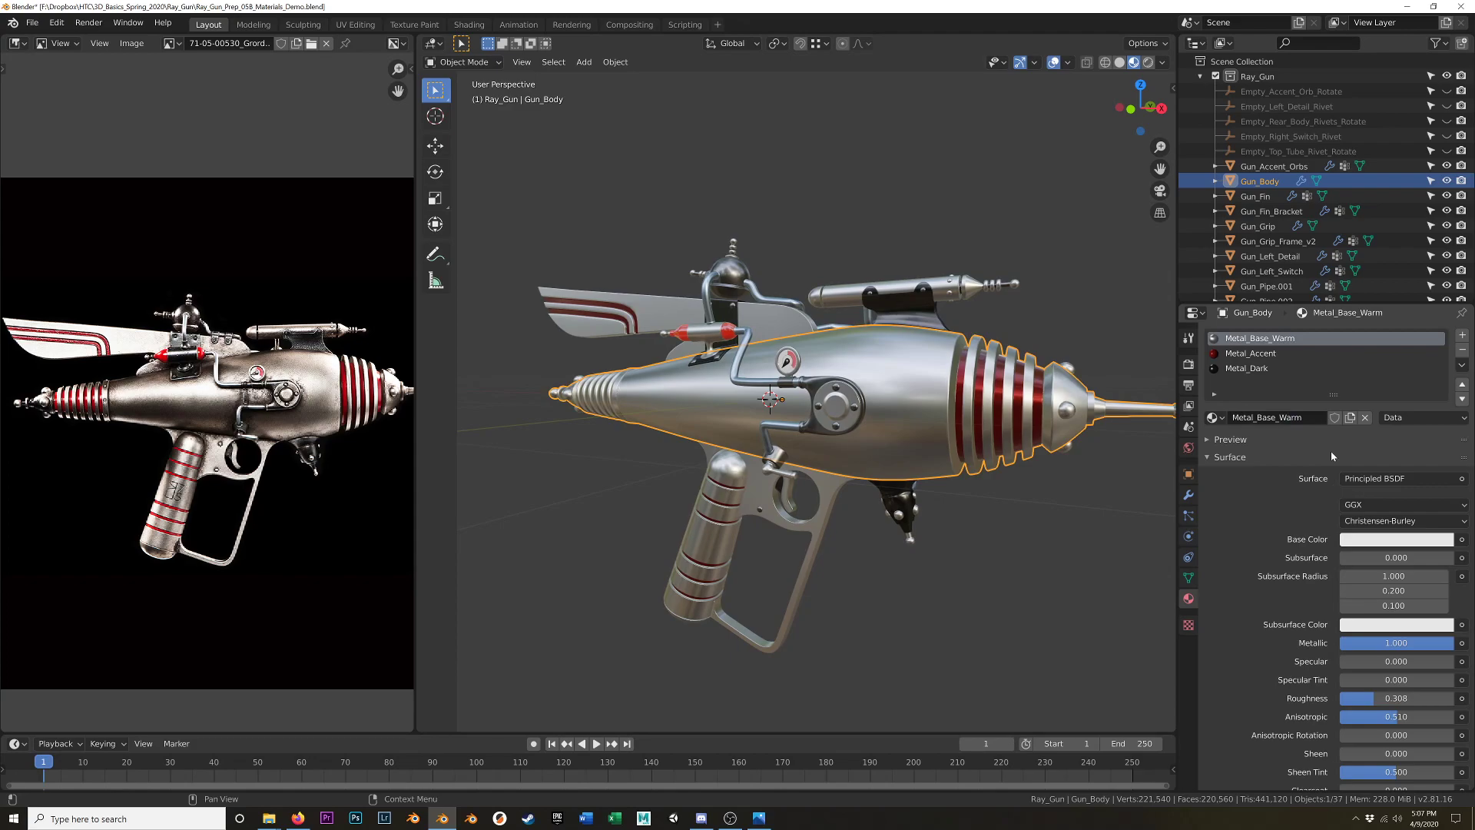
Rename the gun body's Metal_Base_Warm material as Metal_Base_Alt.
{"action": "left_click", "coordinate": [1279, 417]}
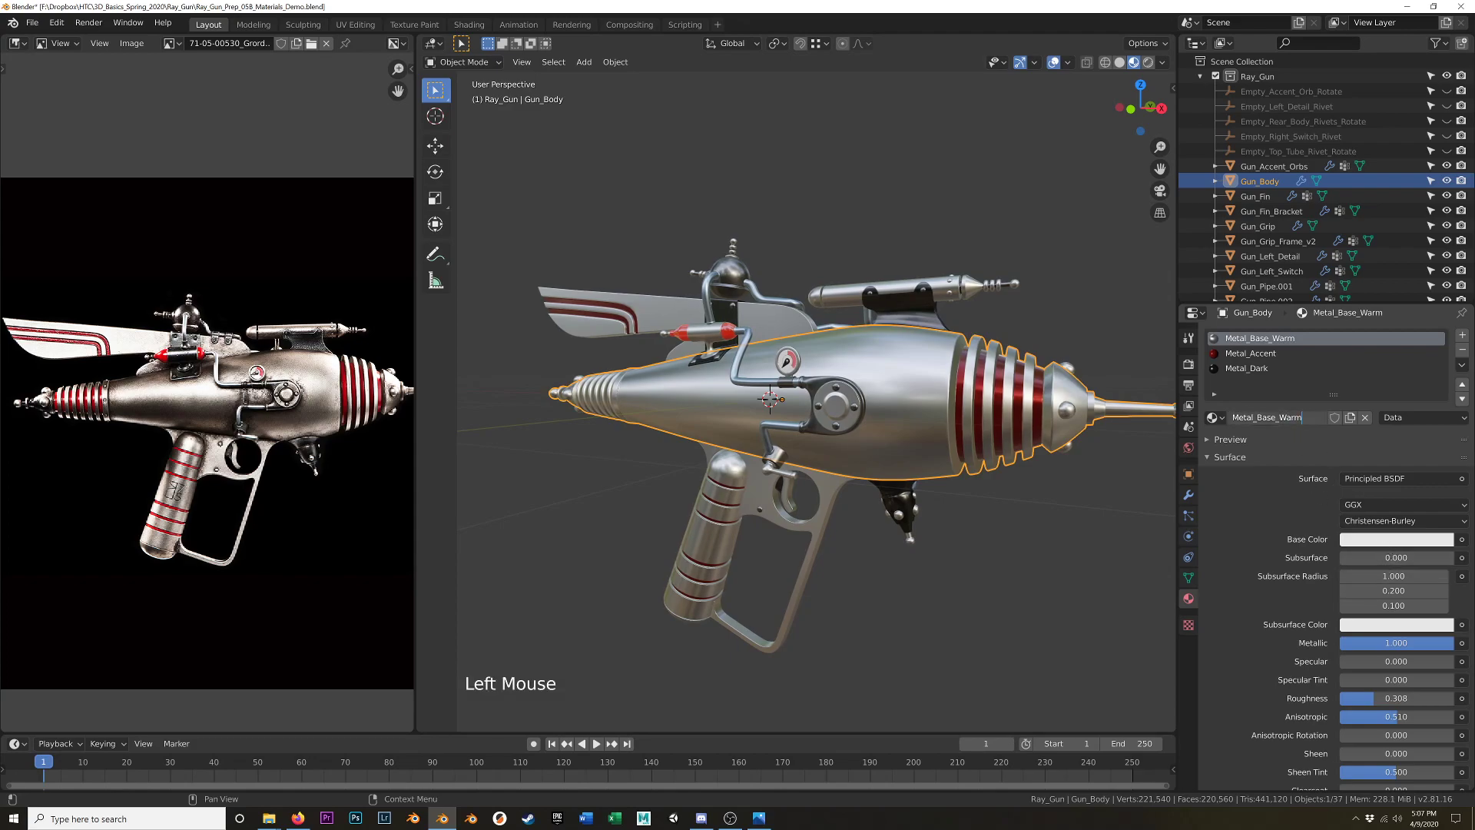
{"action": "key", "text": "BackSpace"}
{"action": "key", "text": "BackSpace"}
{"action": "key", "text": "BackSpace"}
{"action": "key", "text": "BackSpace"}
{"action": "type", "text": "A"}
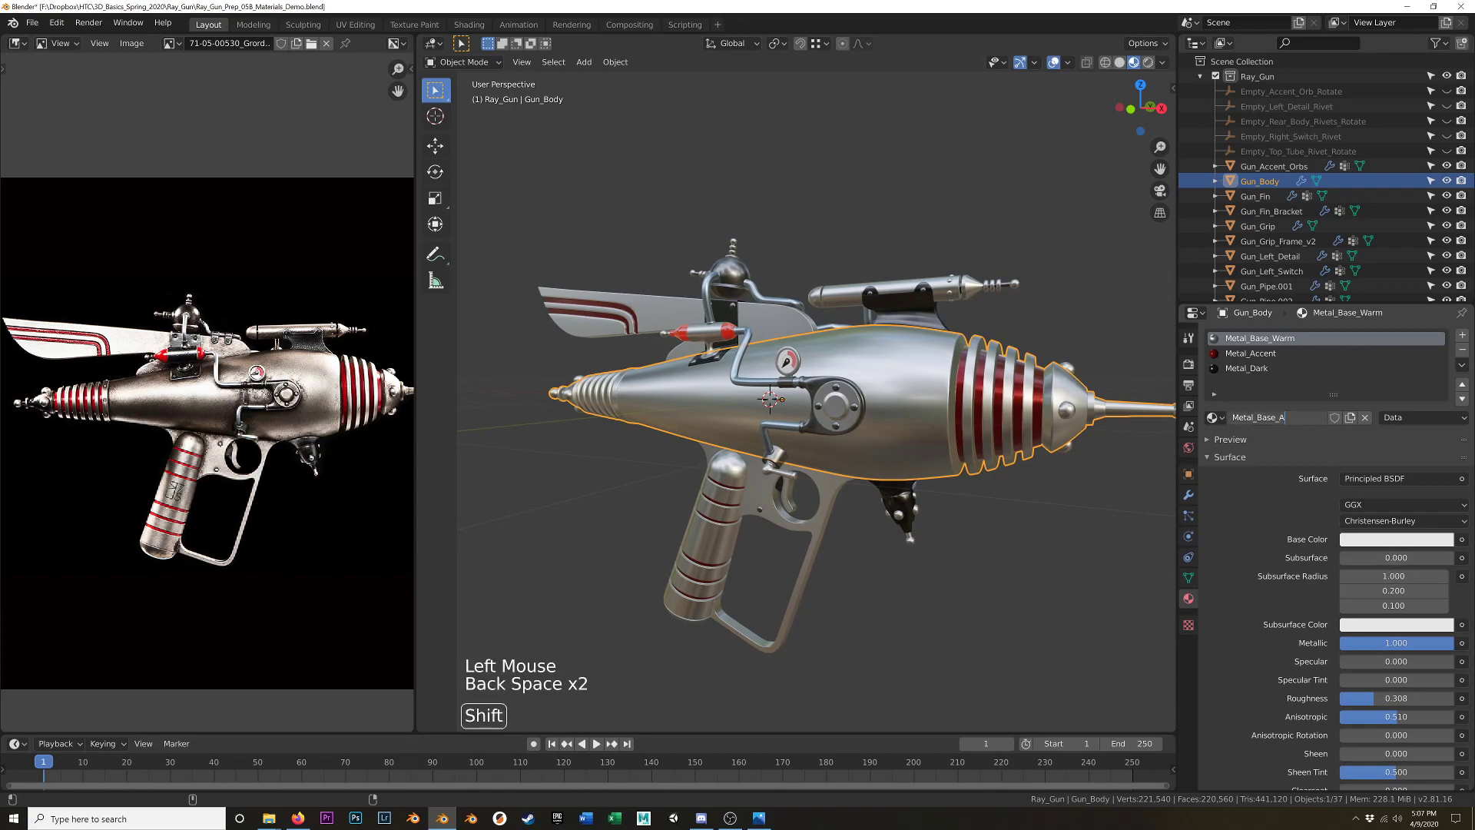
{"action": "type", "text": "lt"}
{"action": "key", "text": "Return"}
Tint the base color of Metal_Base_Alt to a warm, pale pinkish tone.
{"action": "left_click", "coordinate": [1387, 539]}
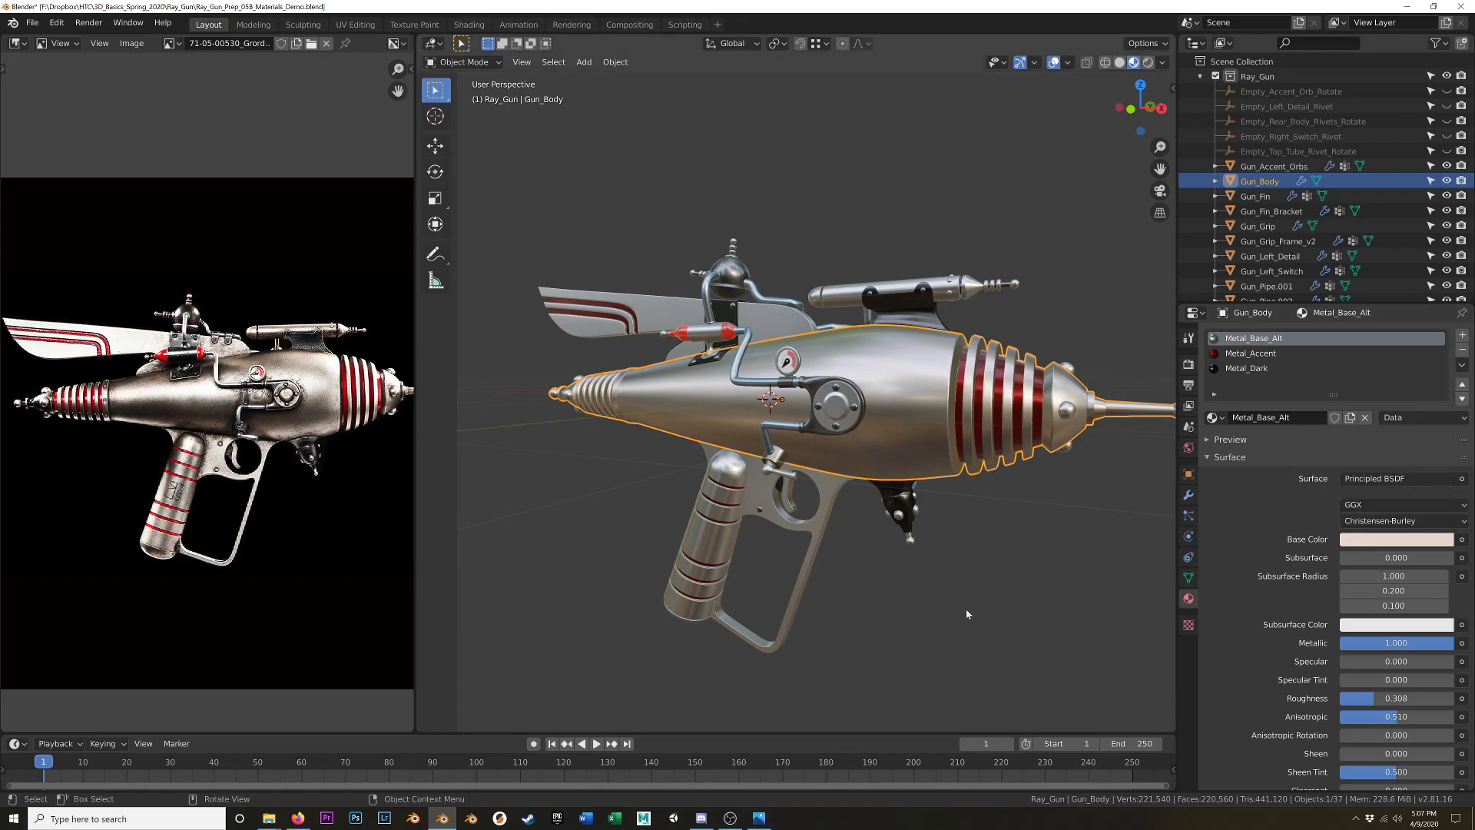
{"action": "key", "text": "Tab"}
{"action": "middle_click_drag", "start_coordinate": [938, 603], "coordinate": [976, 550]}
{"action": "key", "text": "Tab"}
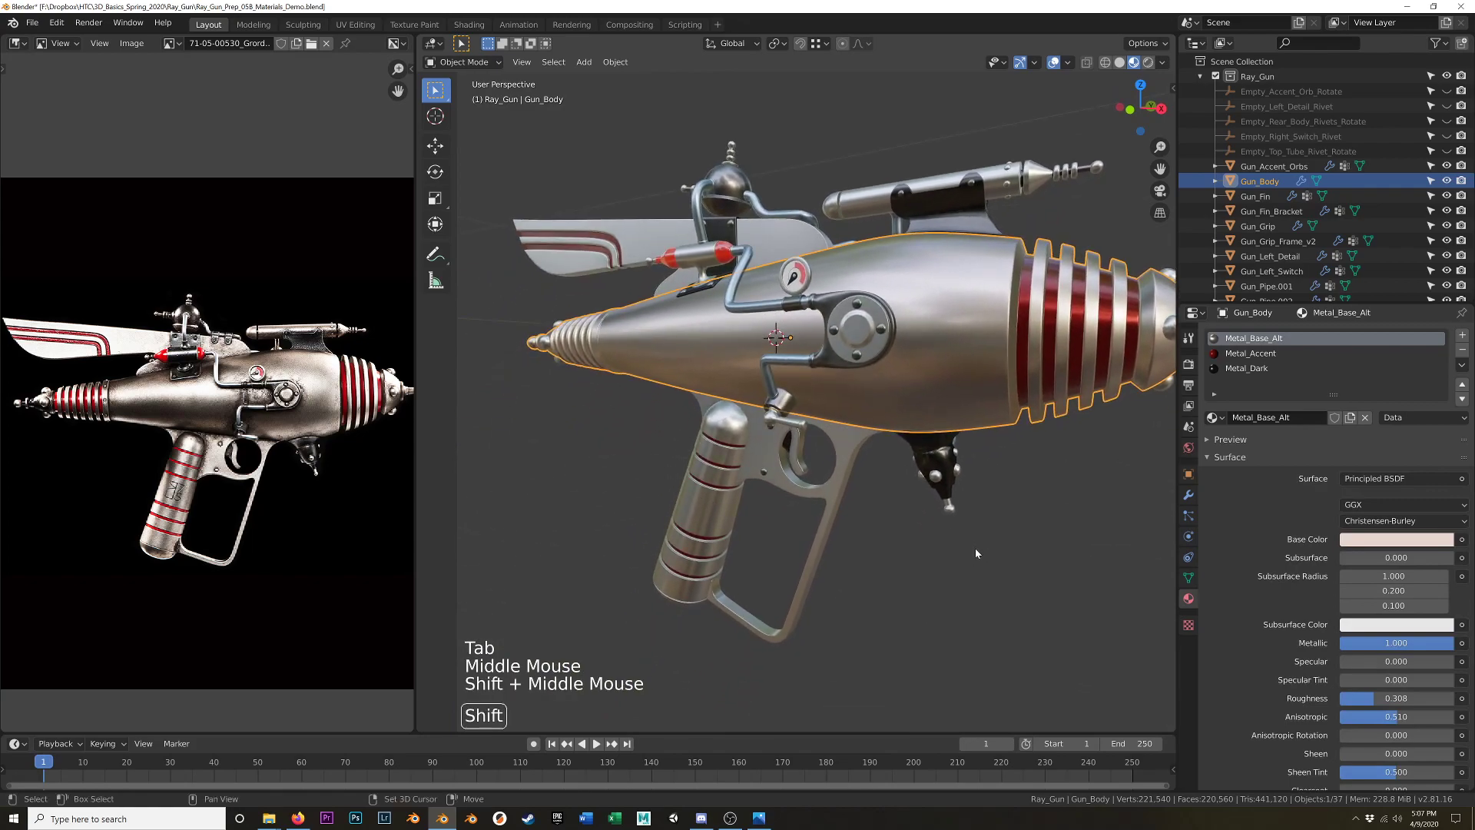
Replace the grip frame's Metal_Base material with Metal_Base_Alt.
{"action": "left_click", "coordinate": [829, 497]}
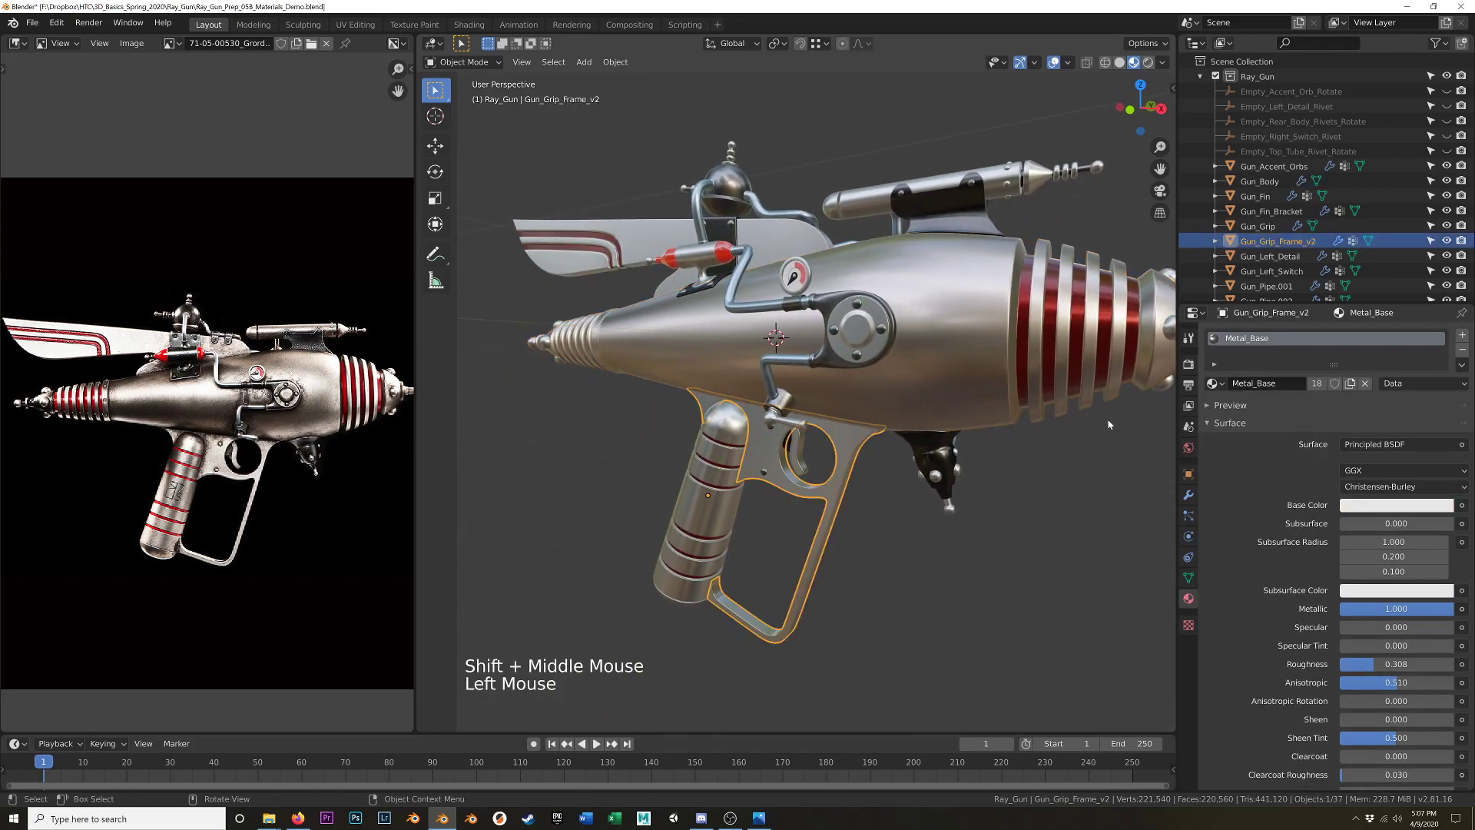
{"action": "left_click", "coordinate": [1214, 383]}
{"action": "left_click", "coordinate": [1237, 491]}
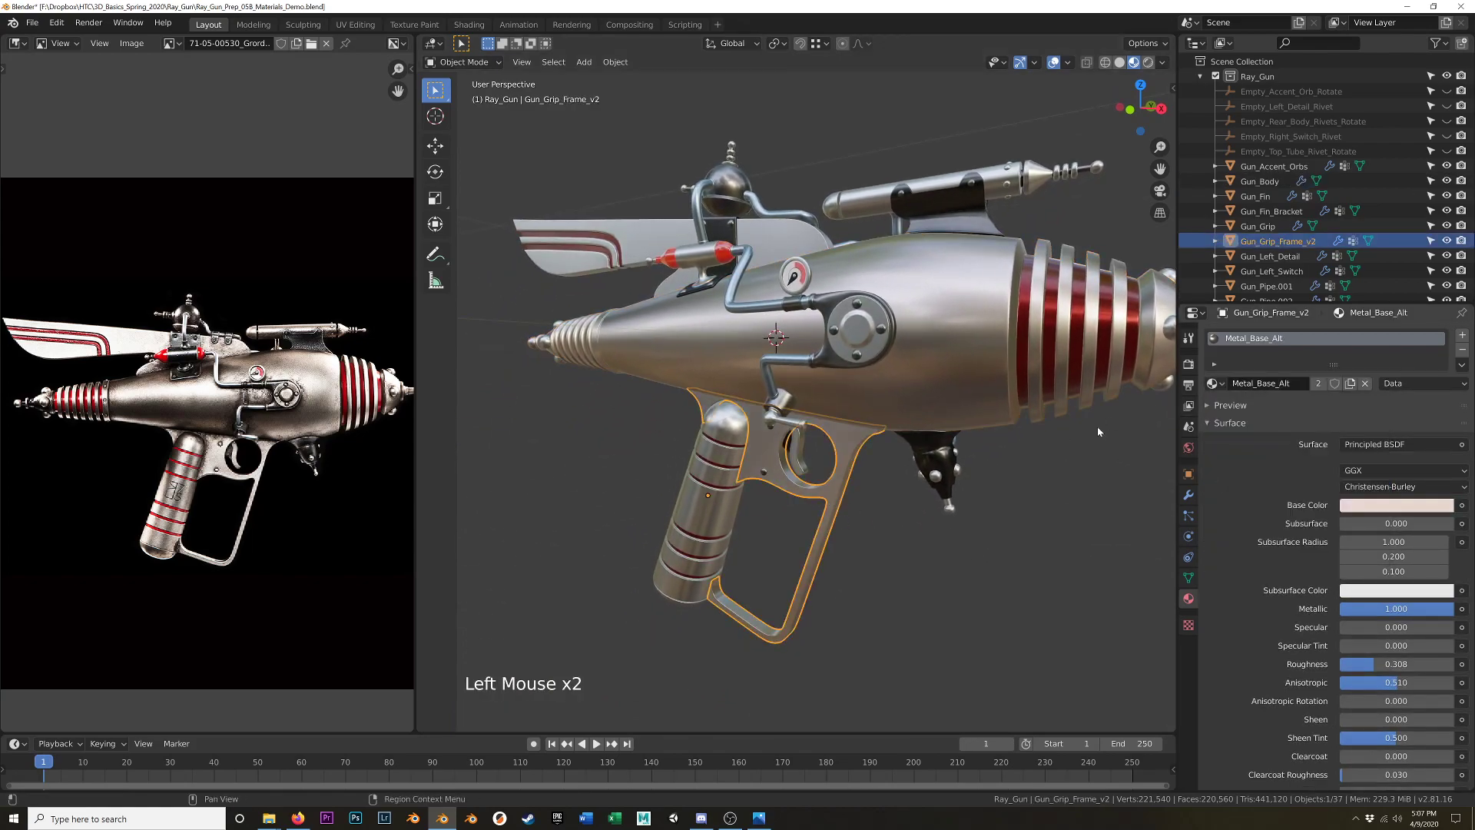
Replace Metal_Base with Metal_Base_Alt in the fin's first material slot.
{"action": "left_click", "coordinate": [653, 229]}
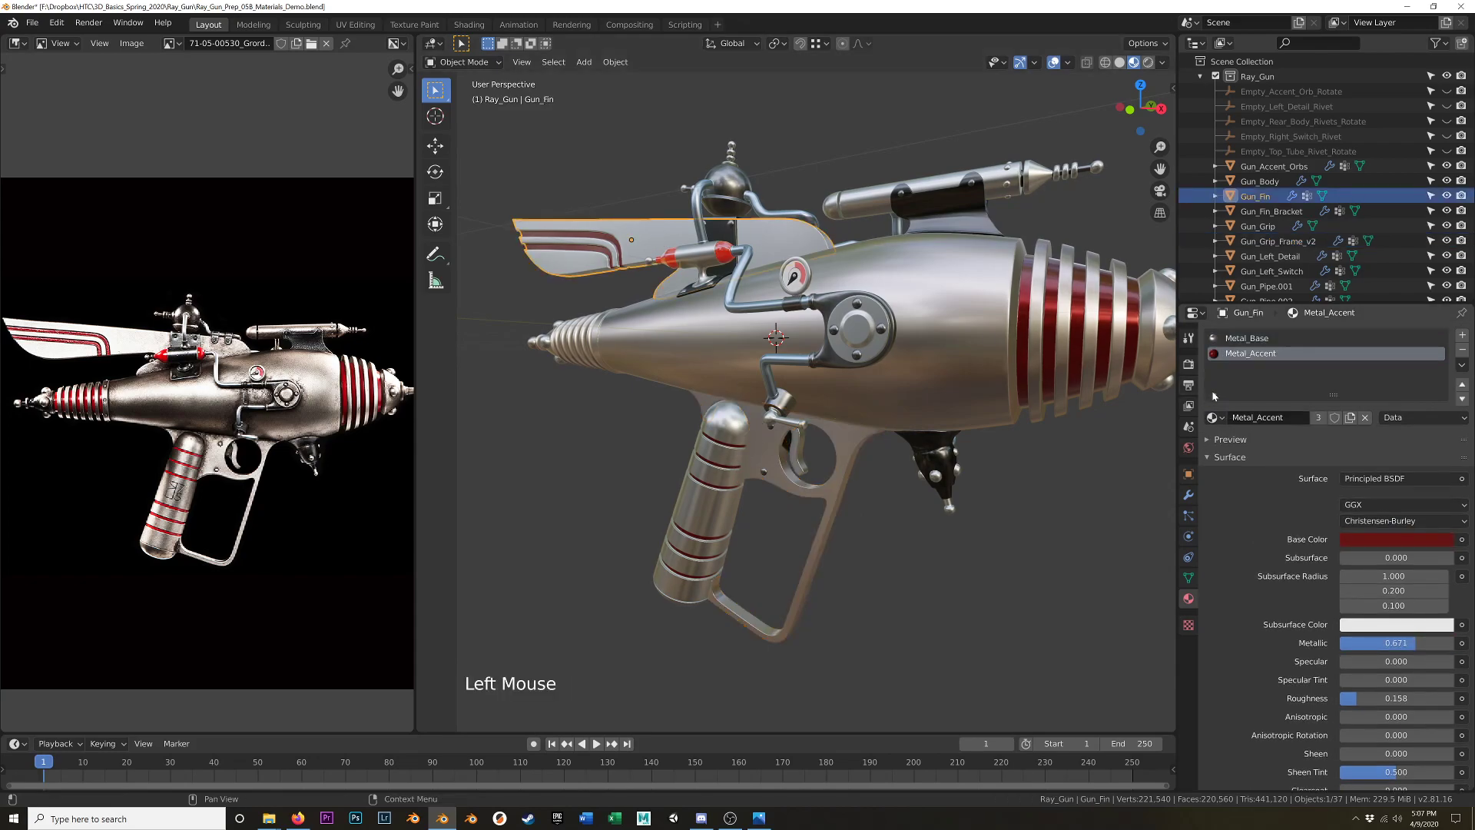
{"action": "left_click", "coordinate": [1234, 342]}
{"action": "left_click_drag", "start_coordinate": [1212, 417], "coordinate": [1276, 524]}
{"action": "key", "text": "Tab"}
{"action": "key", "text": "Tab"}
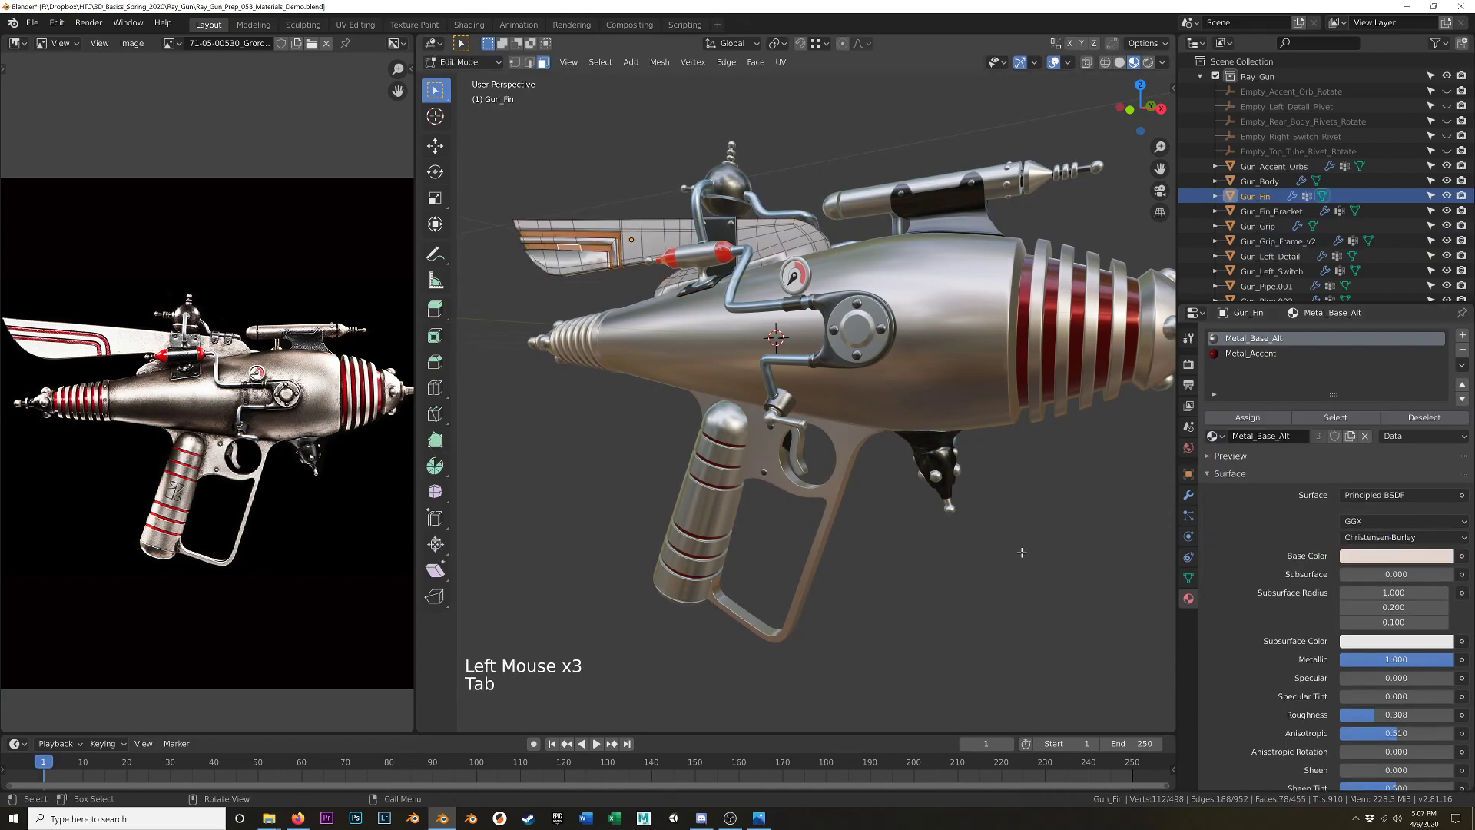
{"action": "middle_click_drag", "start_coordinate": [1029, 545], "coordinate": [954, 630]}
{"action": "scroll", "coordinate": [954, 629], "scroll_direction": "down", "scroll_amount": 2}
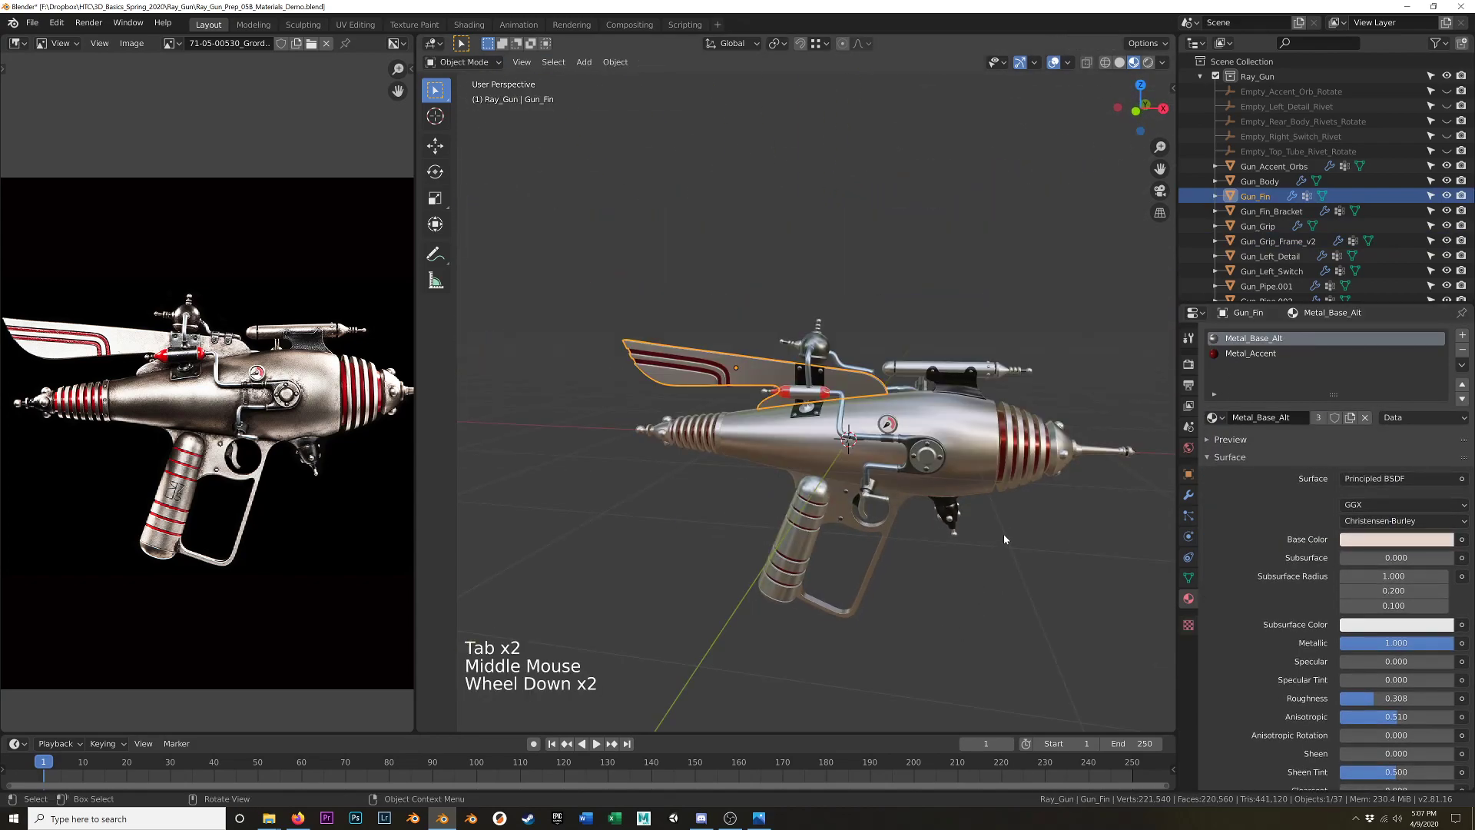
{"action": "scroll", "coordinate": [954, 630], "scroll_direction": "up", "scroll_amount": 1}
Select the fin's Metal_Accent slot and try other base color hues, ending on a dark blue with a hue of 0.598.
{"action": "left_click", "coordinate": [1251, 355]}
{"action": "middle_click_drag", "start_coordinate": [1091, 430], "coordinate": [1047, 448]}
{"action": "middle_click_drag", "start_coordinate": [734, 558], "coordinate": [791, 550]}
{"action": "left_click", "coordinate": [1396, 540]}
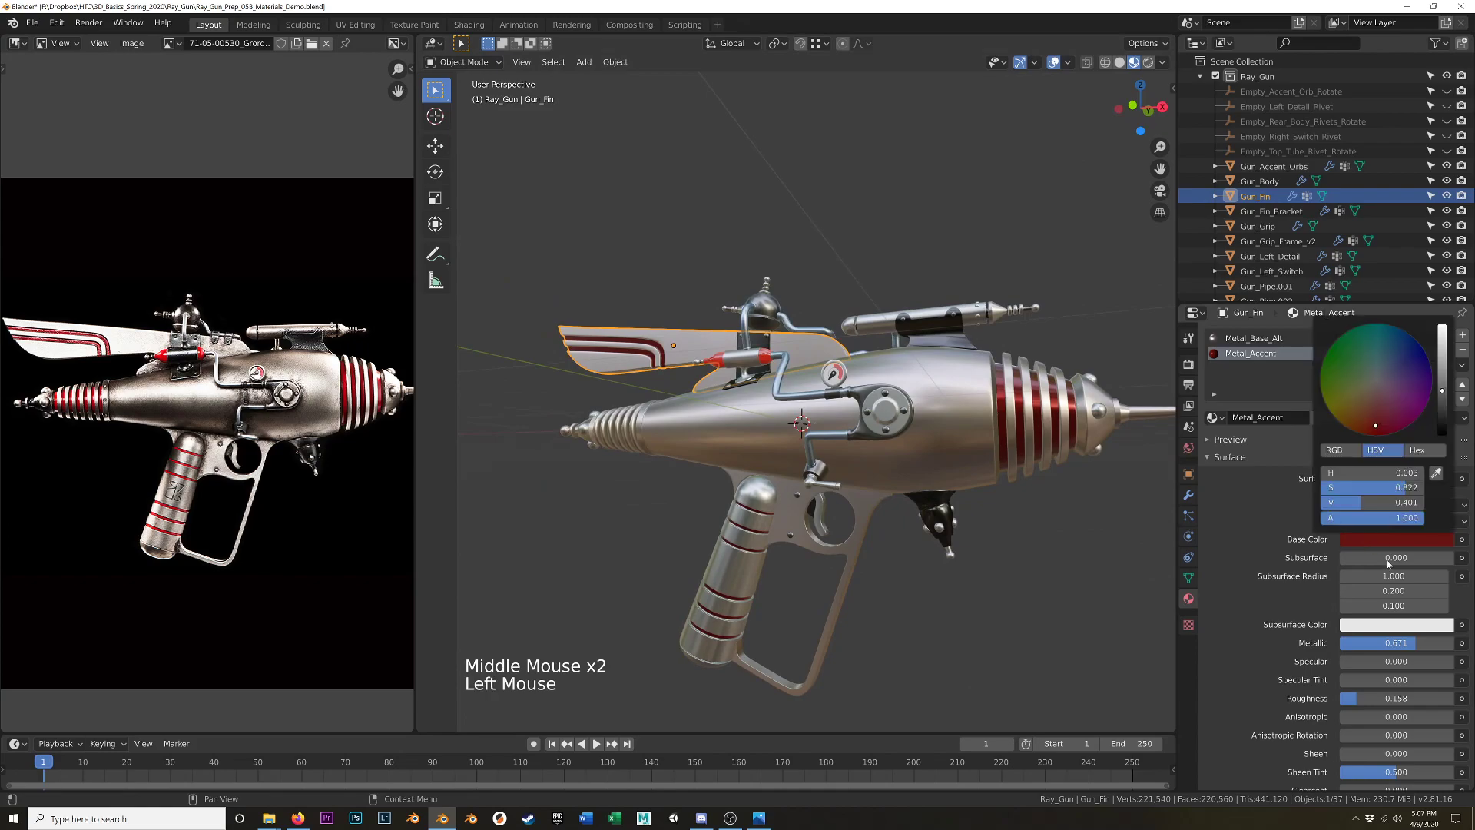
{"action": "left_click_drag", "start_coordinate": [1353, 474], "coordinate": [1368, 474]}
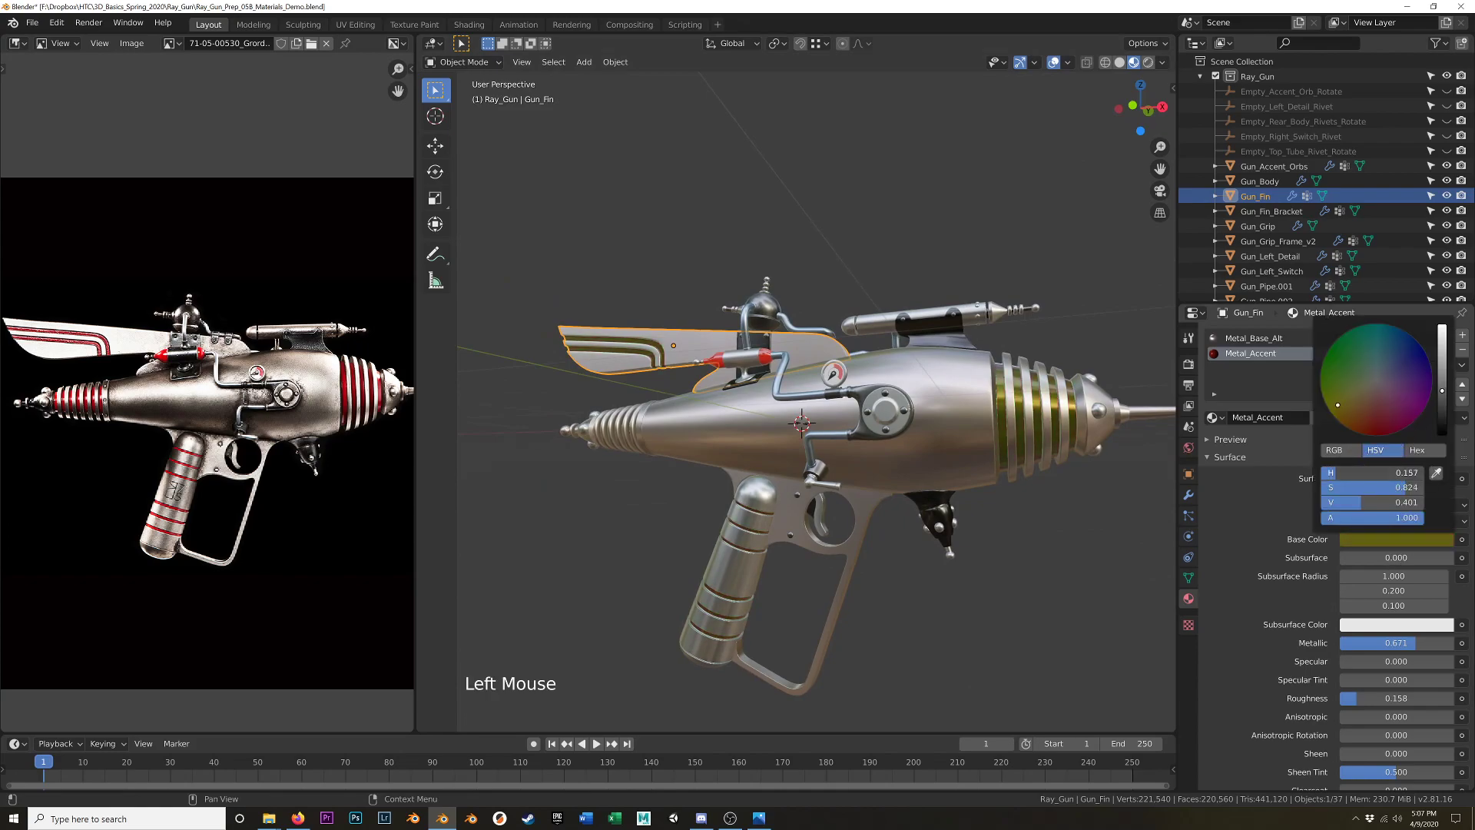
{"action": "left_click_drag", "start_coordinate": [1390, 335], "coordinate": [1408, 345]}
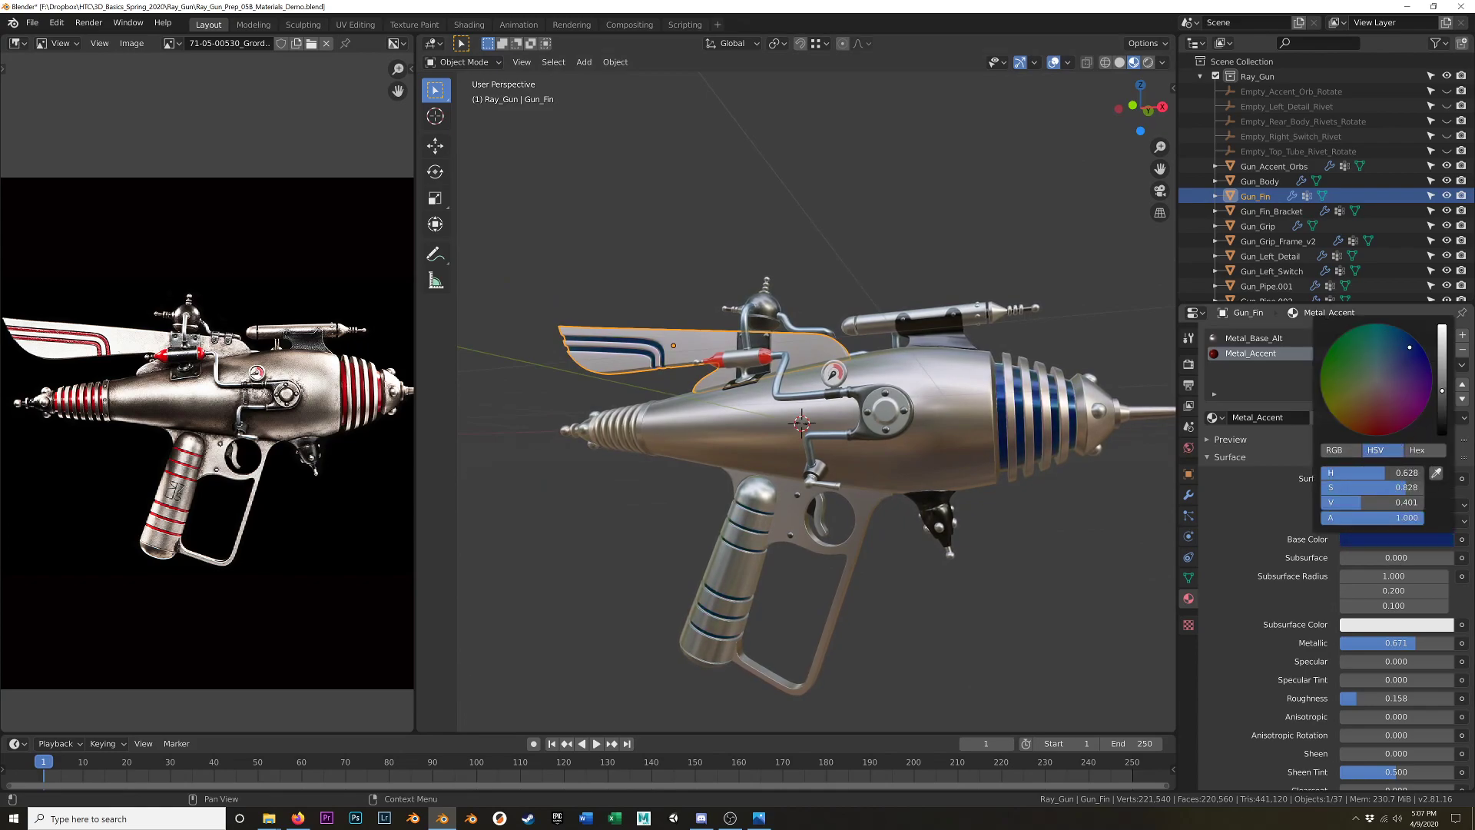
{"action": "middle_click_drag", "start_coordinate": [938, 489], "coordinate": [971, 491]}
{"action": "left_click", "coordinate": [1012, 537]}
{"action": "mouse_move", "coordinate": [1079, 486]}
{"action": "middle_mouse_down"}
{"action": "mouse_move", "coordinate": [1152, 495]}
{"action": "mouse_move", "coordinate": [1088, 494]}
{"action": "mouse_move", "coordinate": [1074, 510]}
{"action": "middle_mouse_up"}
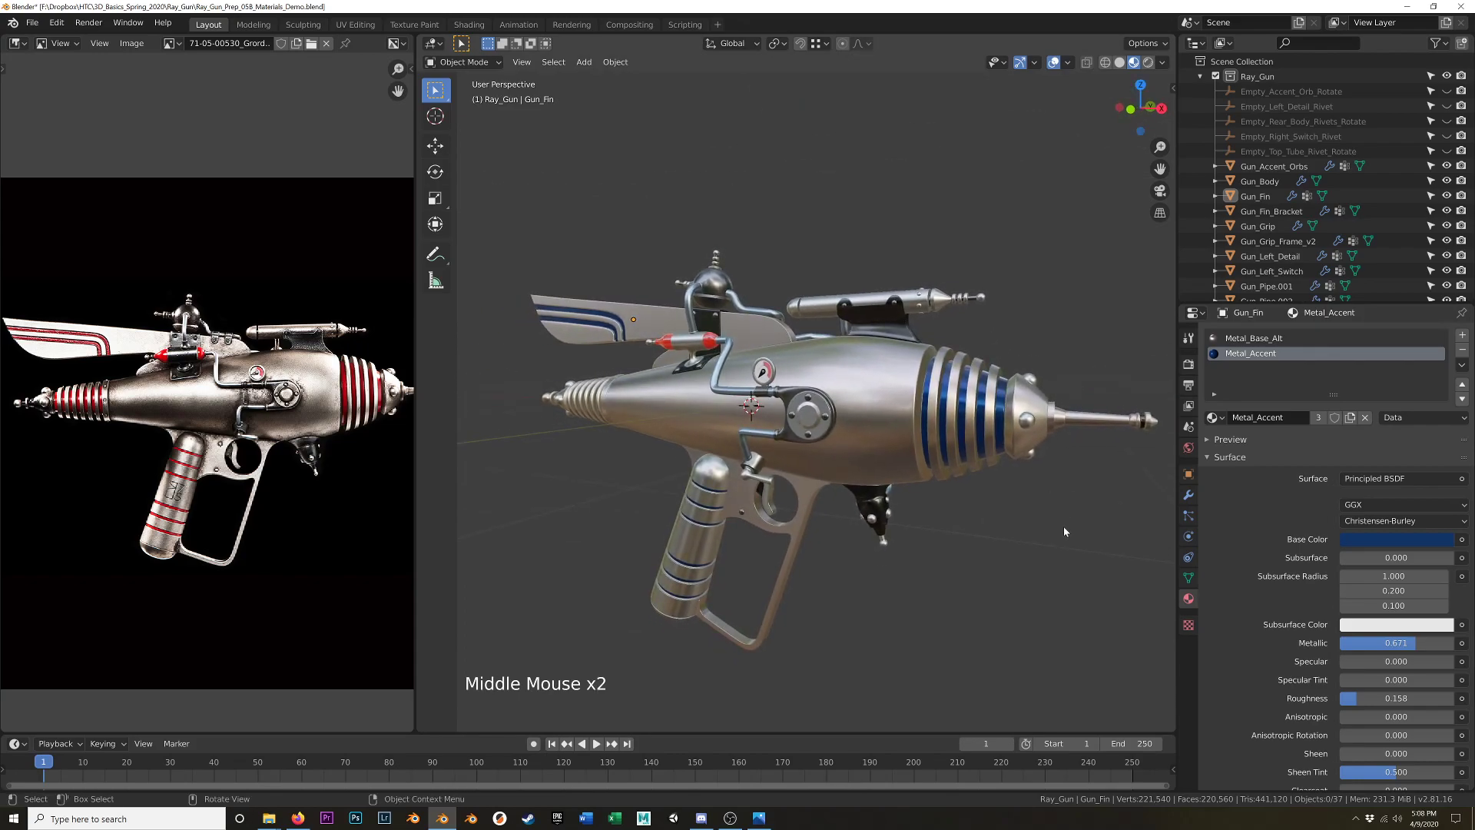
Set Metal_Accent's base color to bright cyan, about H 0.509, S 0.837, V 0.747, and its emission to a matching cyan.
{"action": "left_click", "coordinate": [1395, 538]}
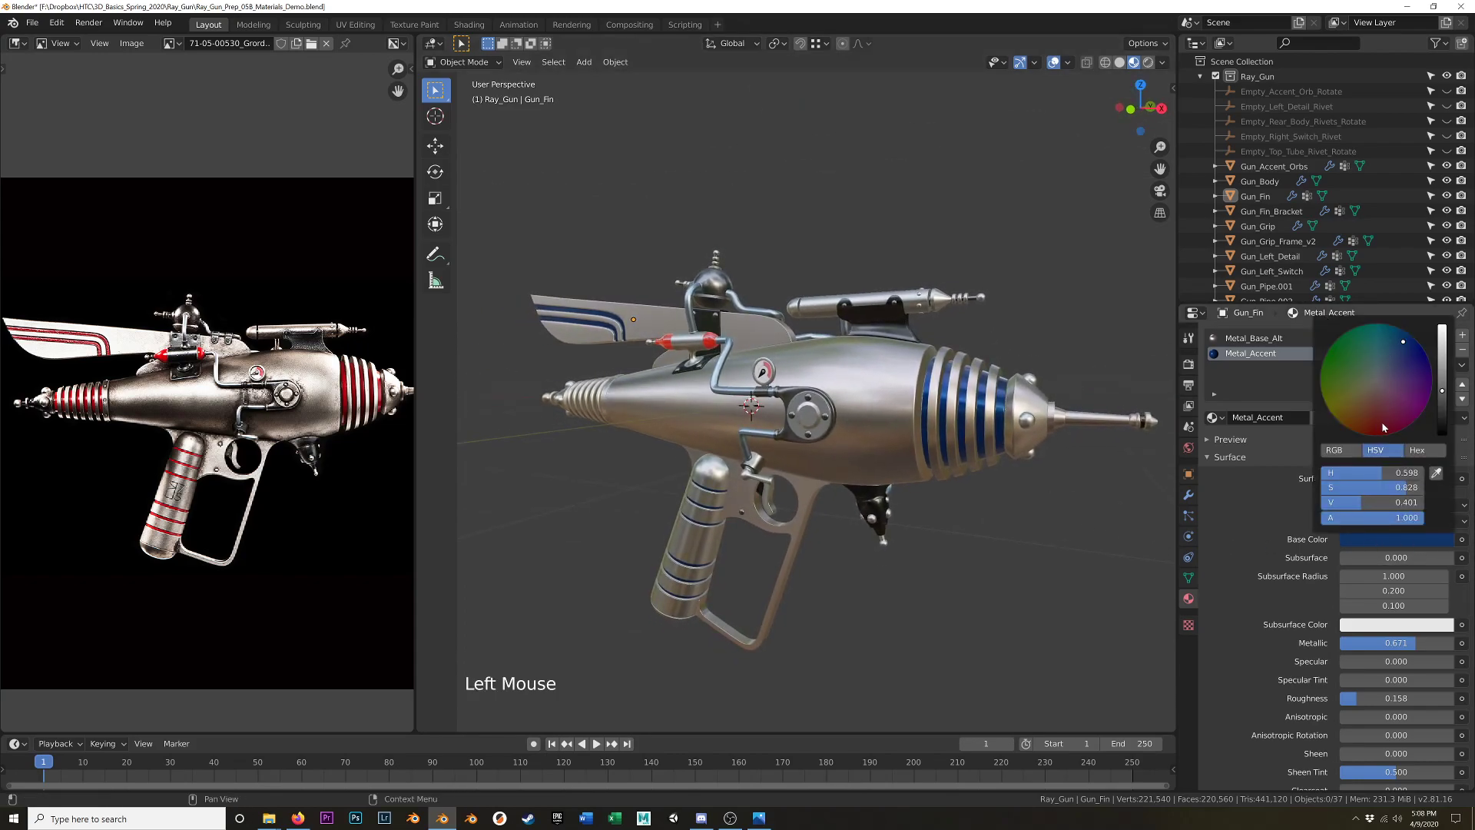
{"action": "mouse_move", "coordinate": [1447, 371]}
{"action": "left_mouse_down"}
{"action": "mouse_move", "coordinate": [1442, 354]}
{"action": "mouse_move", "coordinate": [1383, 360]}
{"action": "mouse_move", "coordinate": [1389, 334]}
{"action": "left_mouse_up"}
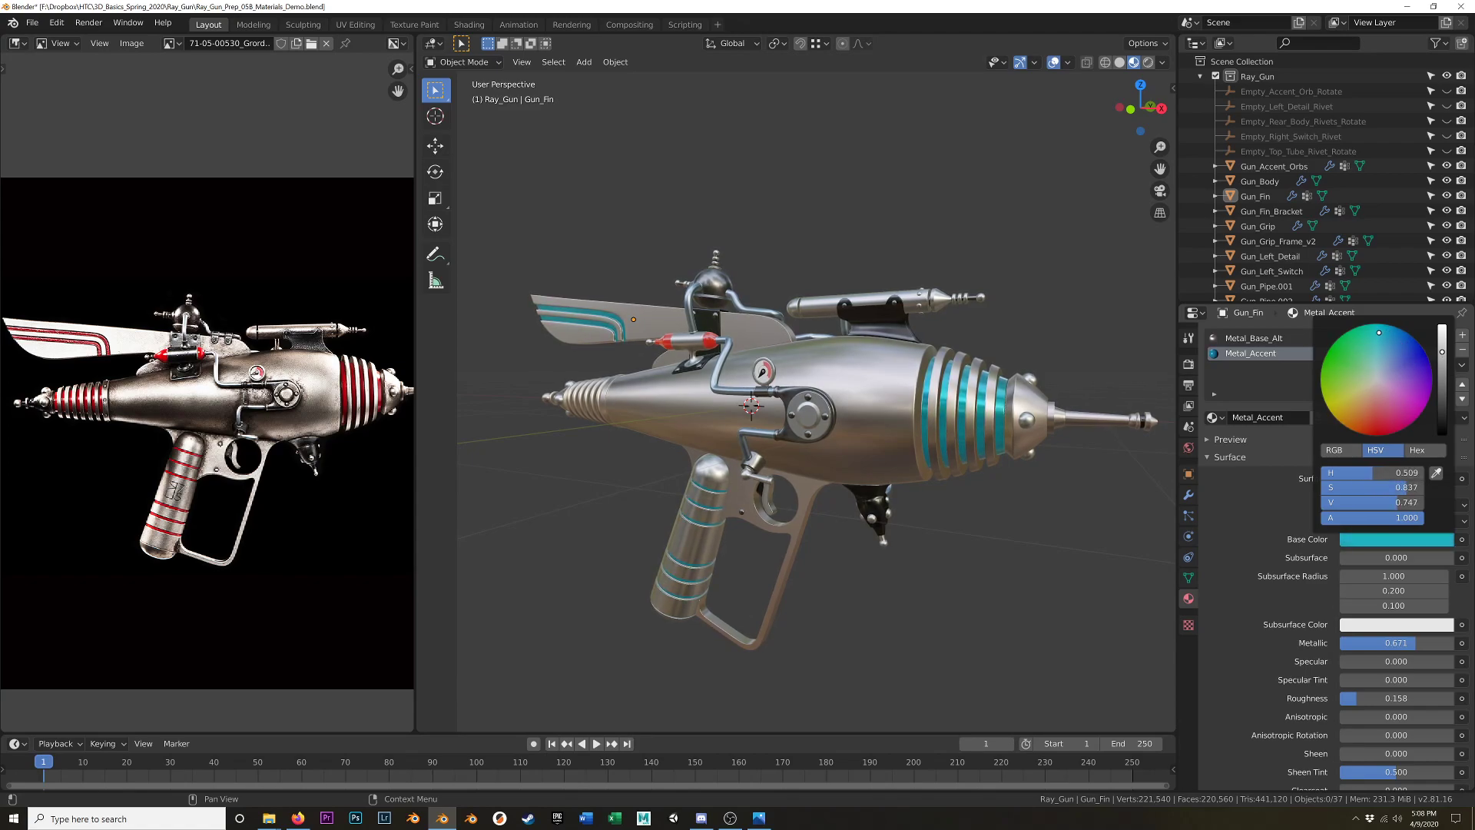
{"action": "scroll", "coordinate": [1283, 664], "scroll_direction": "down", "scroll_amount": 16}
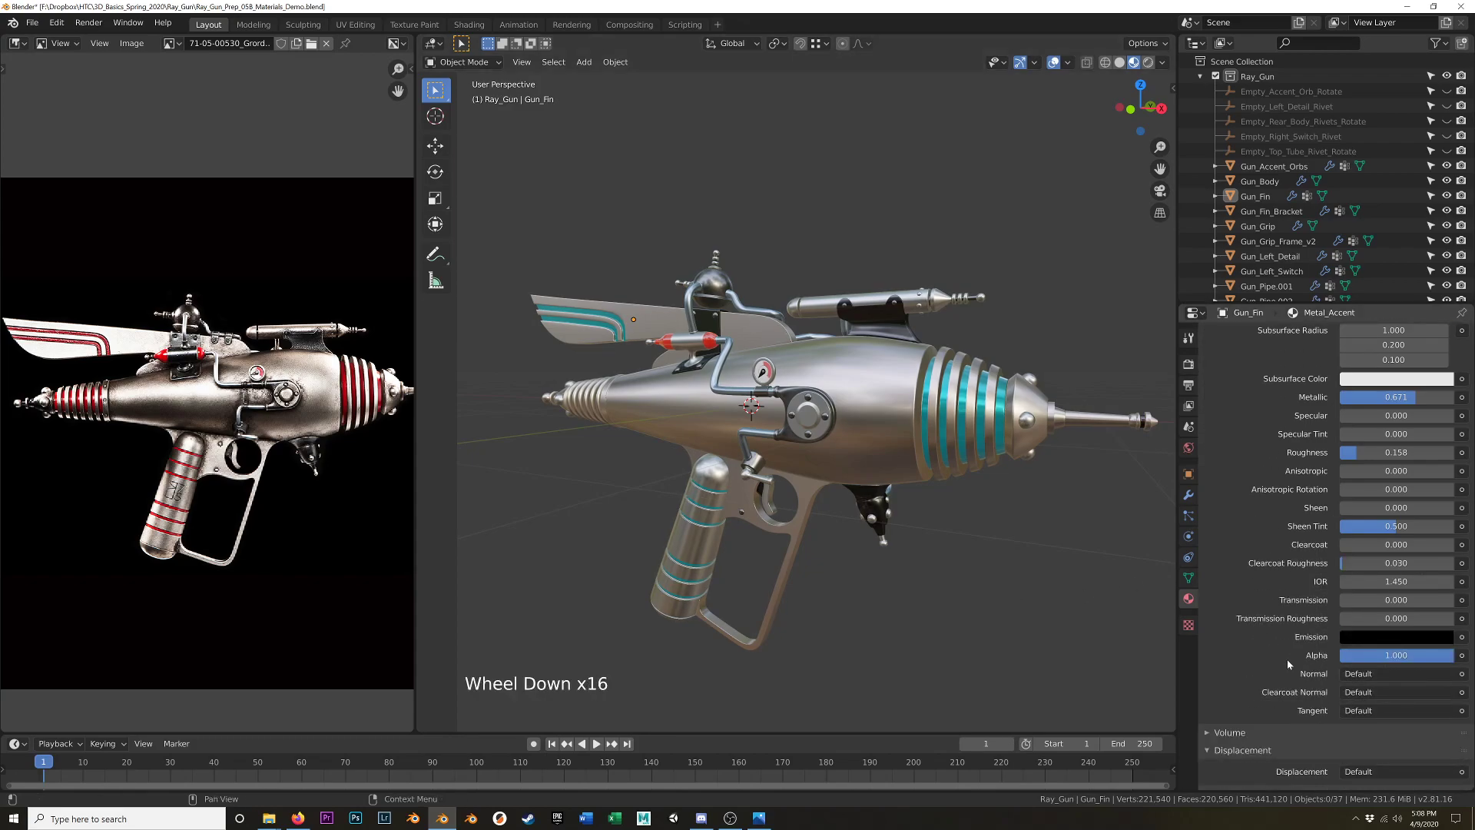
{"action": "left_click", "coordinate": [1359, 639]}
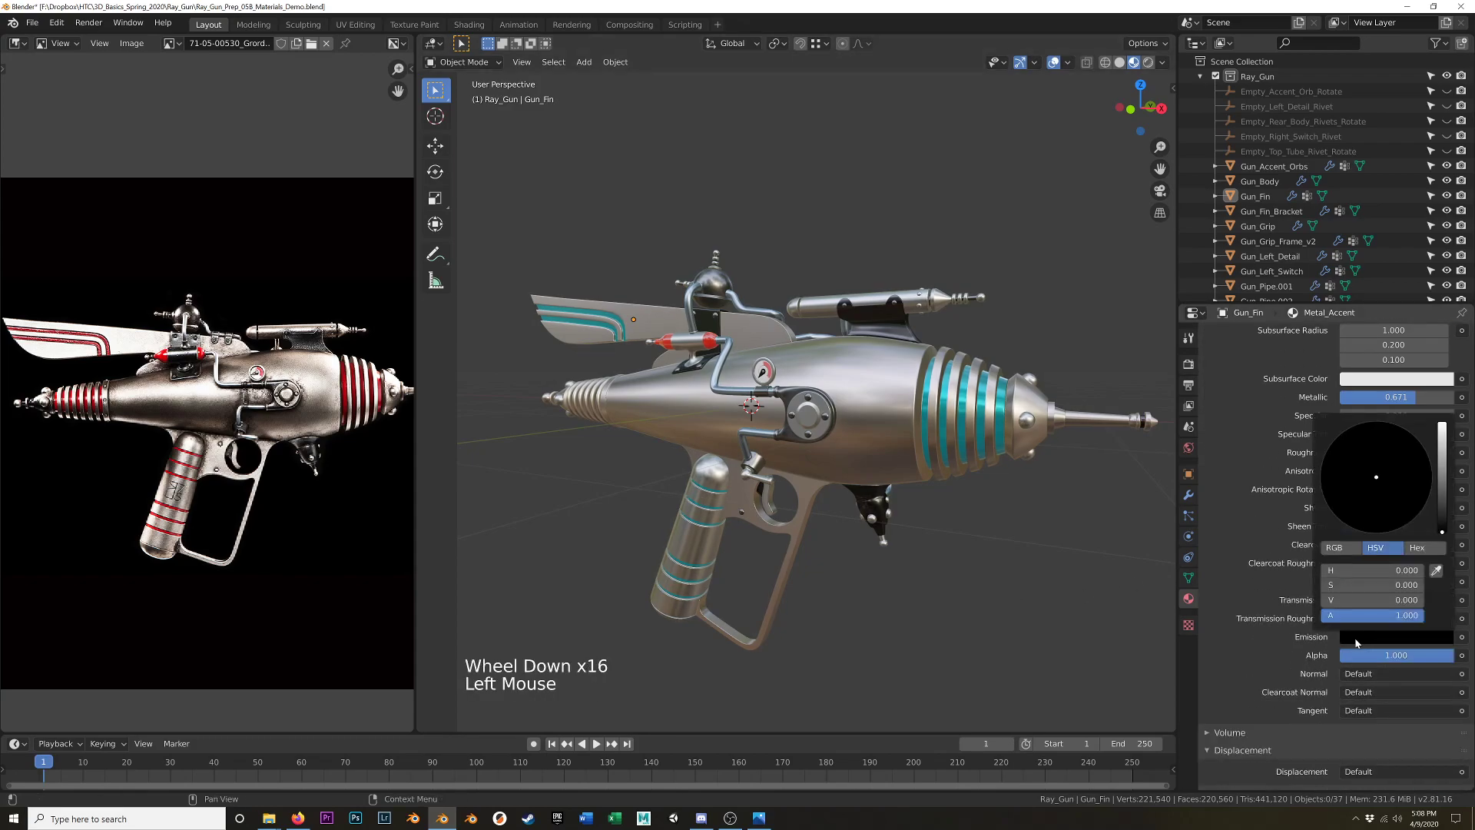
{"action": "mouse_move", "coordinate": [1441, 480]}
{"action": "left_mouse_down"}
{"action": "mouse_move", "coordinate": [1442, 434]}
{"action": "mouse_move", "coordinate": [1378, 437]}
{"action": "left_mouse_up"}
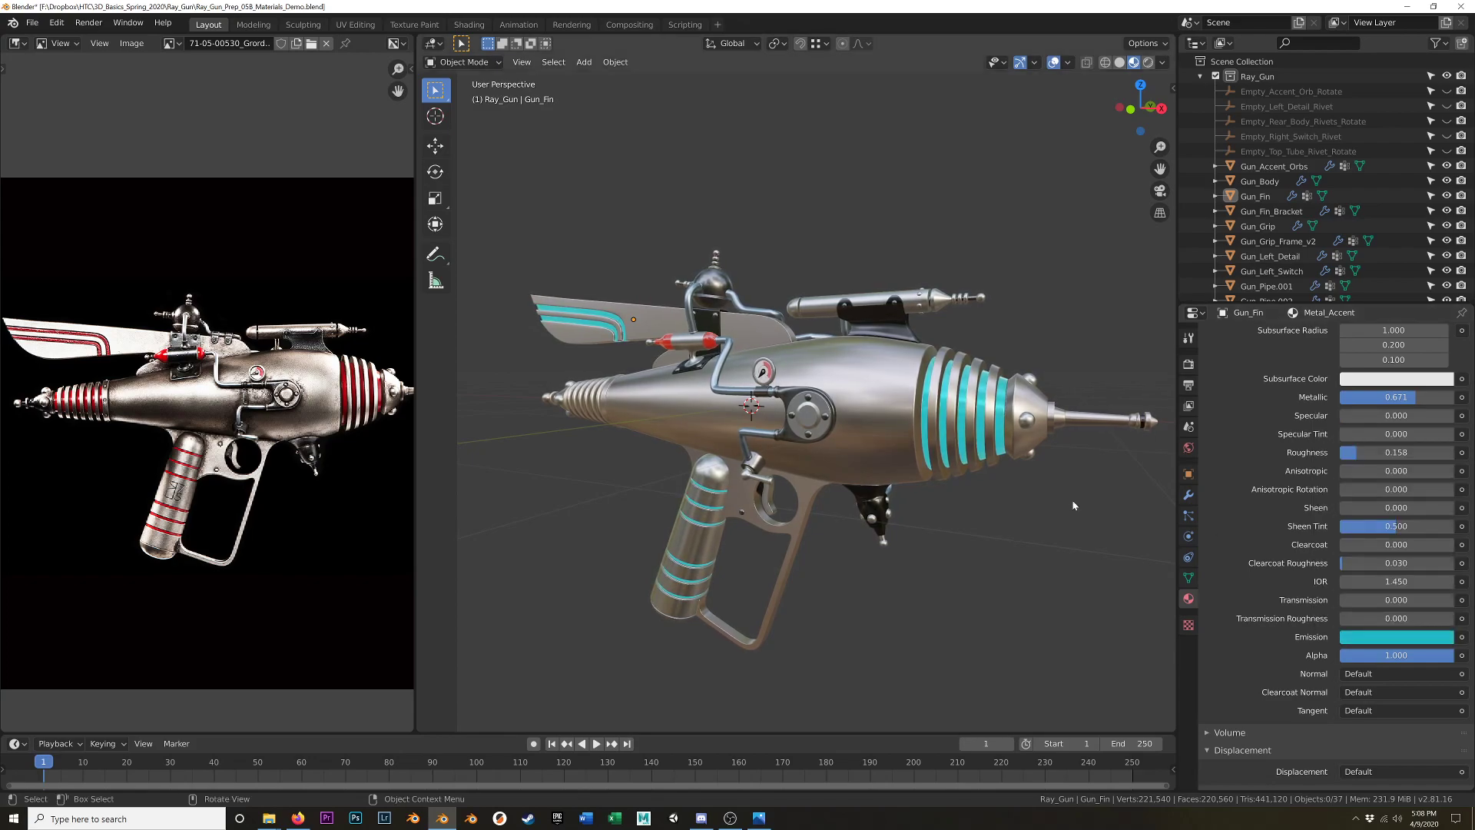
Switch the viewport to Rendered shading and inspect the glow on the front rings.
{"action": "key", "text": "z"}
{"action": "left_click", "coordinate": [986, 439]}
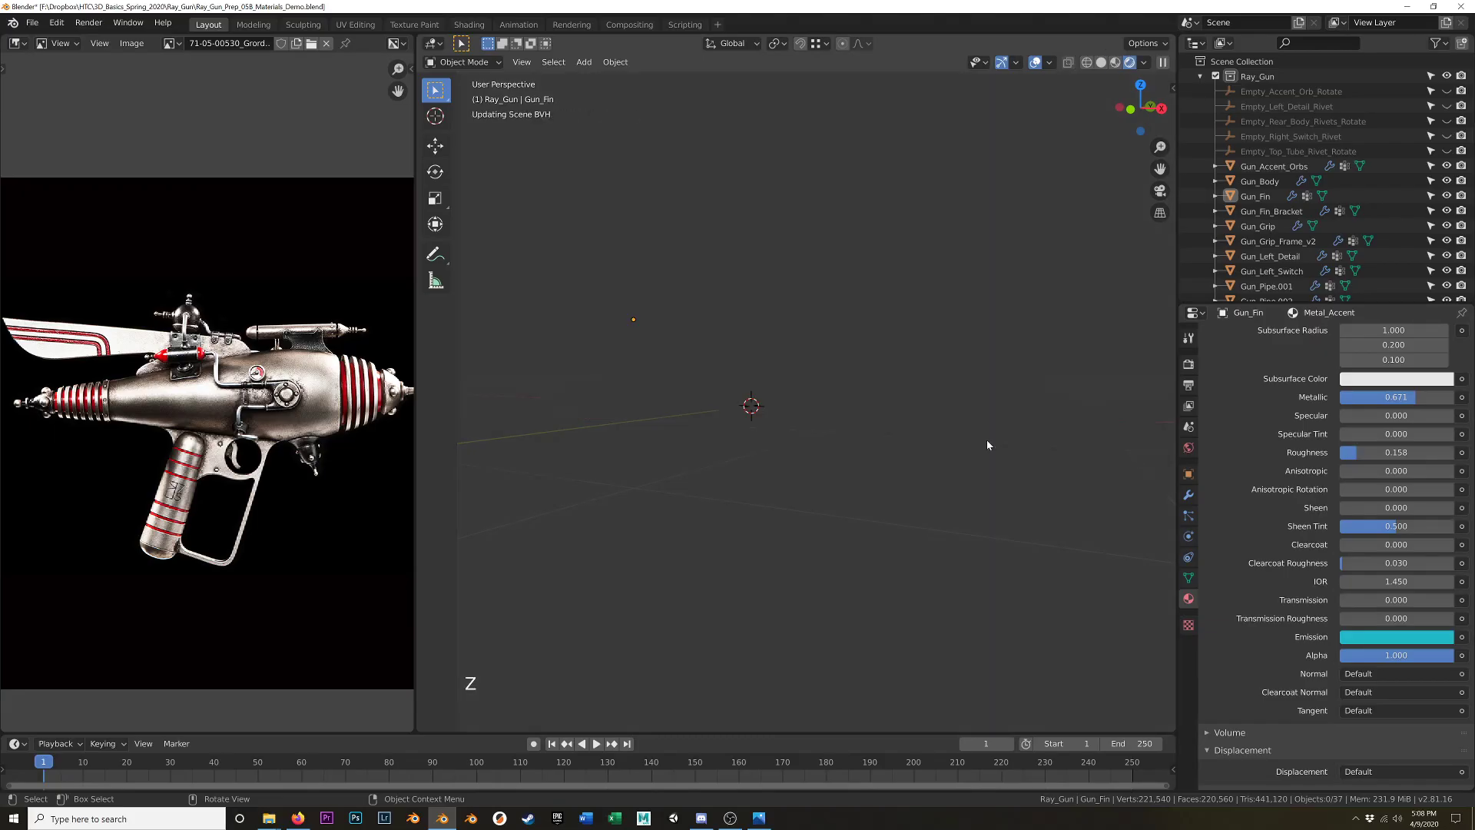
{"action": "middle_click_drag", "start_coordinate": [968, 508], "coordinate": [937, 439], "text": "ctrl"}
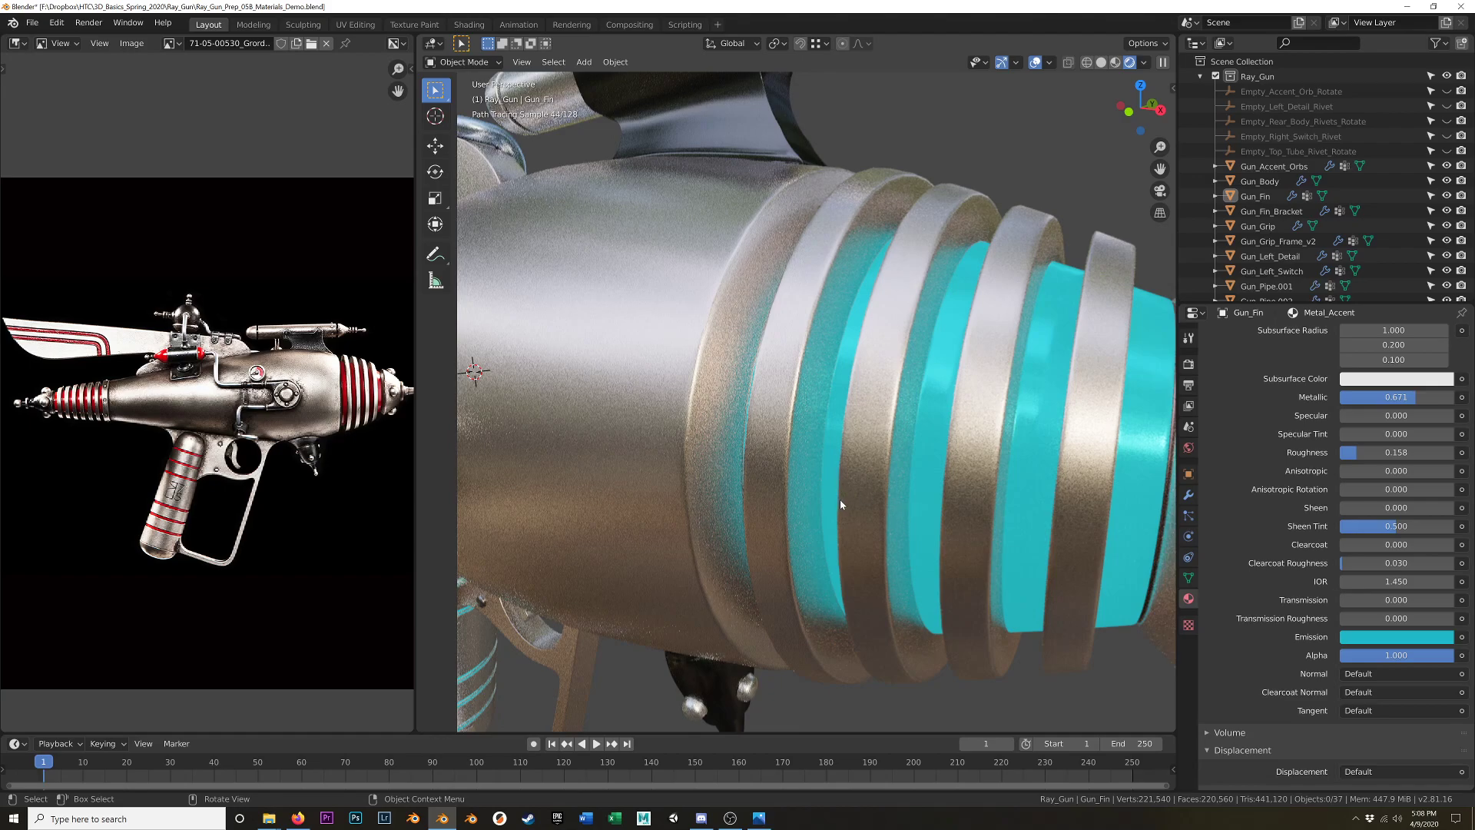
Raise Metal_Accent's emission color to full brightness and make its cyan more saturated.
{"action": "left_click", "coordinate": [1410, 639]}
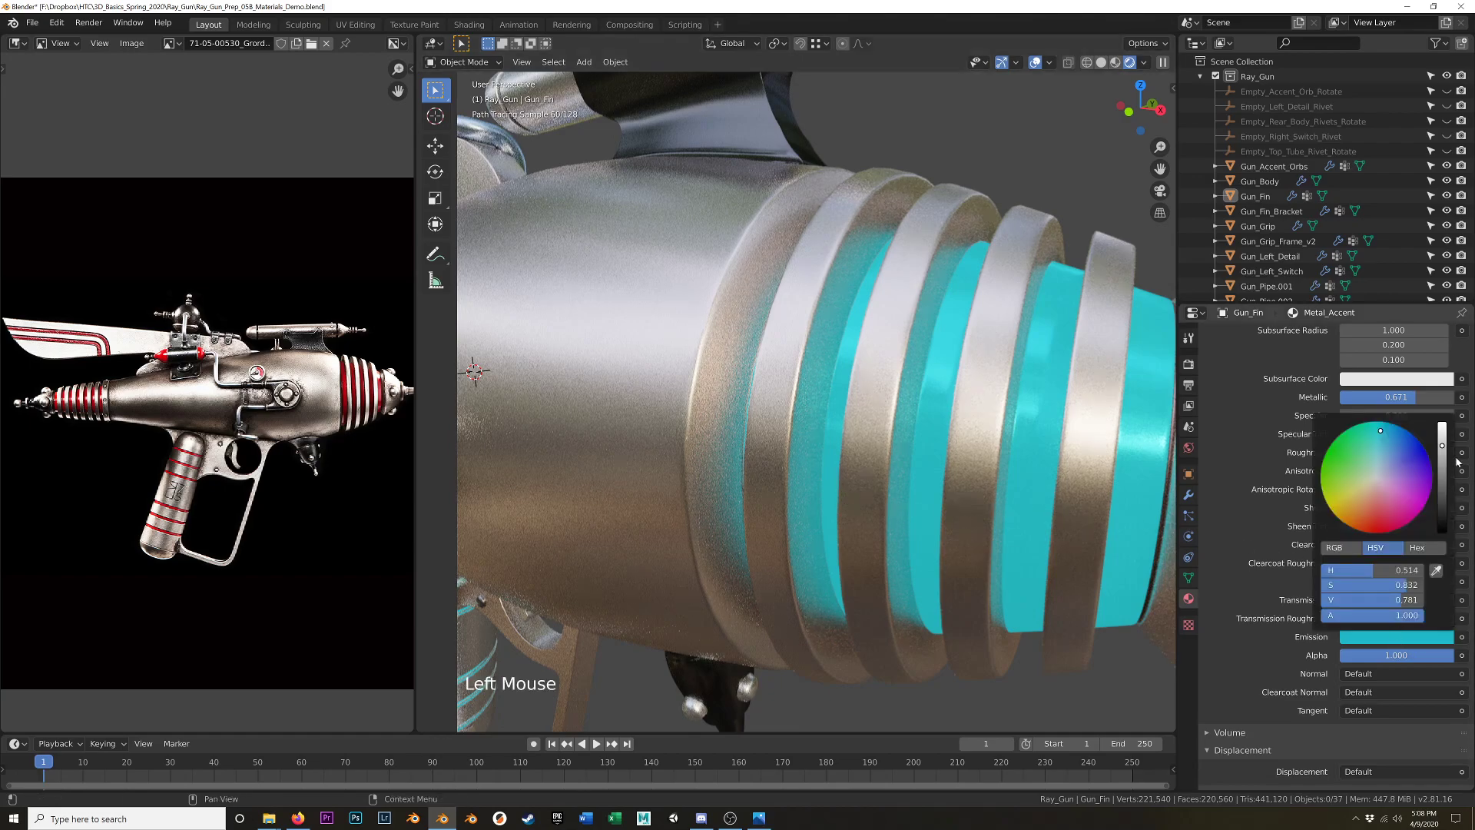
{"action": "left_click", "coordinate": [1442, 423]}
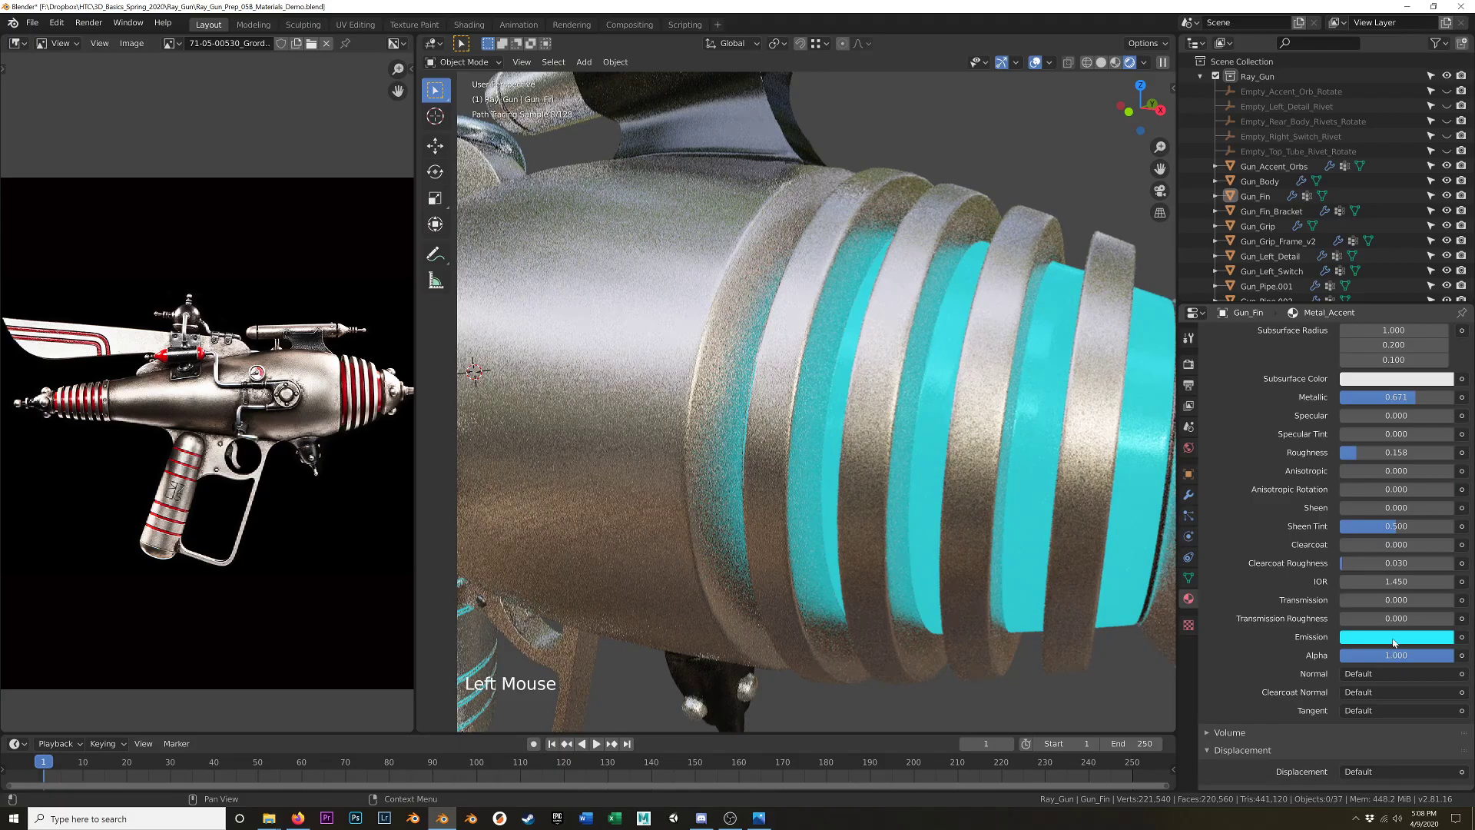
{"action": "left_click", "coordinate": [1387, 638]}
{"action": "left_click_drag", "start_coordinate": [1380, 431], "coordinate": [1380, 424]}
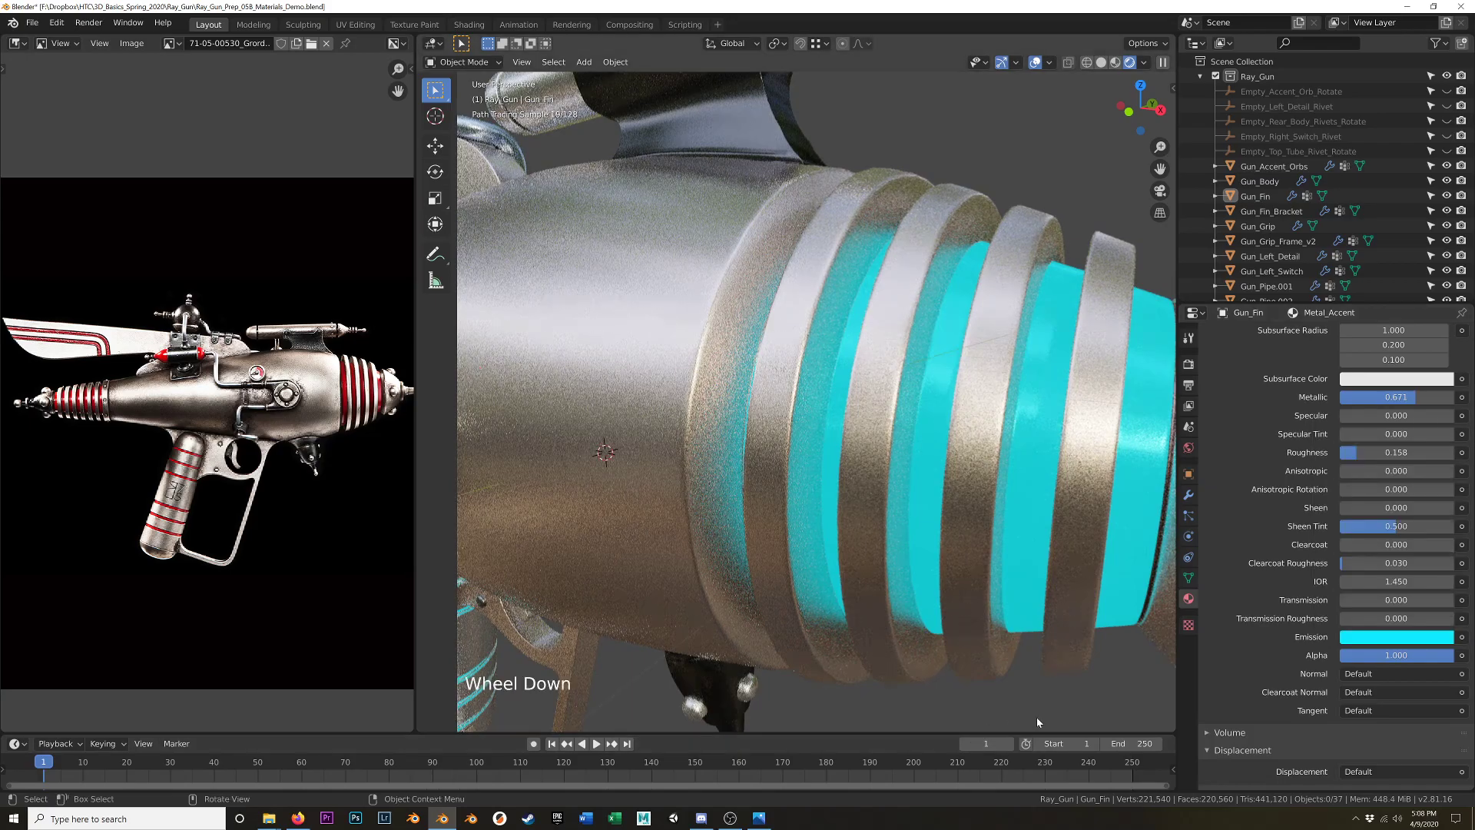
Select the grip, make a separate copy of its Metal_Base material and rename the copy Handle.
{"action": "scroll", "coordinate": [1035, 717], "scroll_direction": "down", "scroll_amount": 3}
{"action": "middle_click_drag", "start_coordinate": [1036, 717], "coordinate": [907, 606]}
{"action": "scroll", "coordinate": [974, 638], "scroll_direction": "down", "scroll_amount": 1}
{"action": "scroll", "coordinate": [615, 499], "scroll_direction": "up", "scroll_amount": 3}
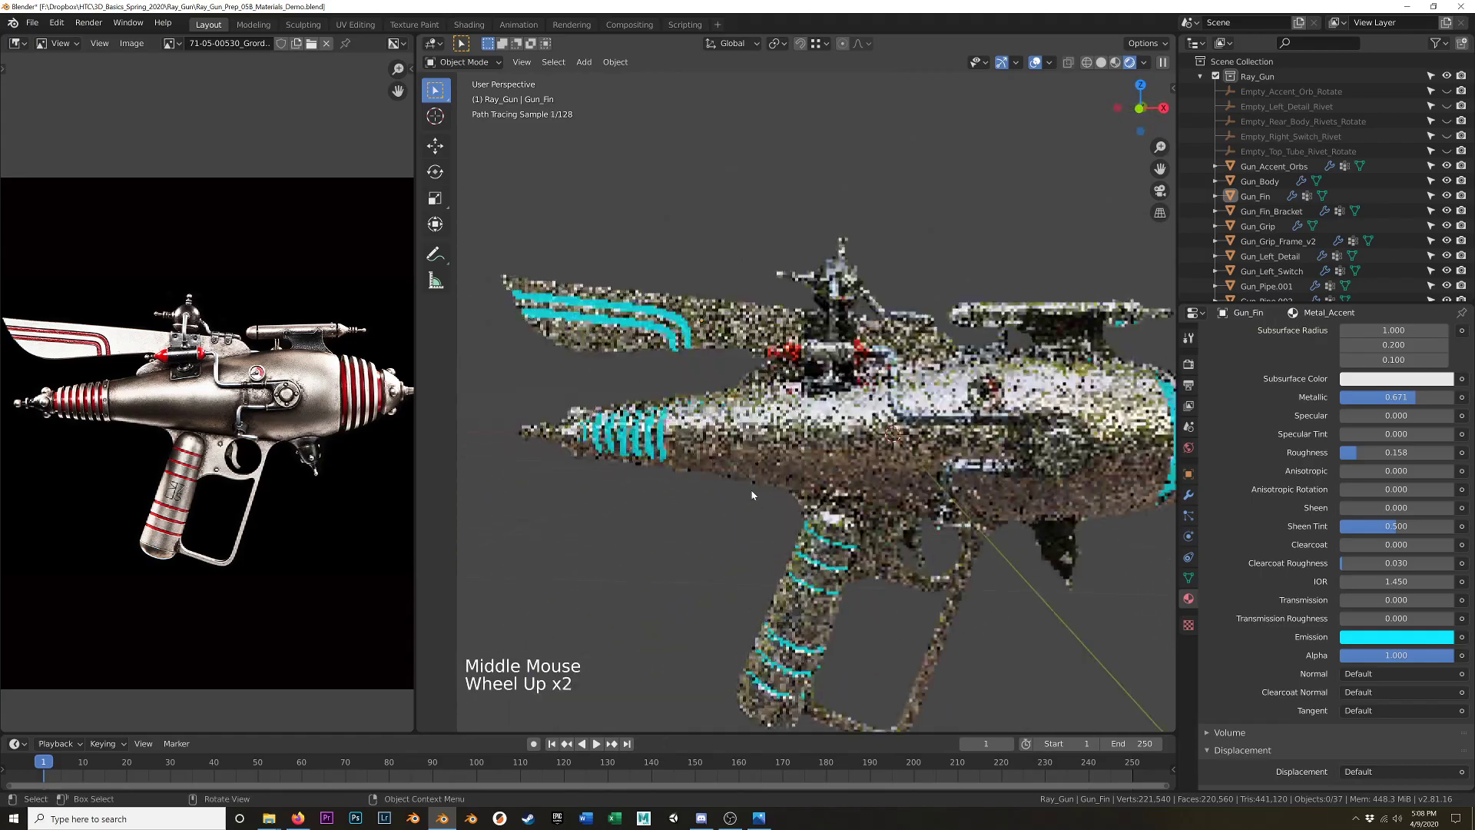
{"action": "middle_click_drag", "start_coordinate": [615, 499], "coordinate": [740, 559], "text": "shift"}
{"action": "middle_click_drag", "start_coordinate": [760, 615], "coordinate": [762, 432], "text": "shift"}
{"action": "left_click", "coordinate": [836, 498]}
{"action": "scroll", "coordinate": [1273, 413], "scroll_direction": "up", "scroll_amount": 16}
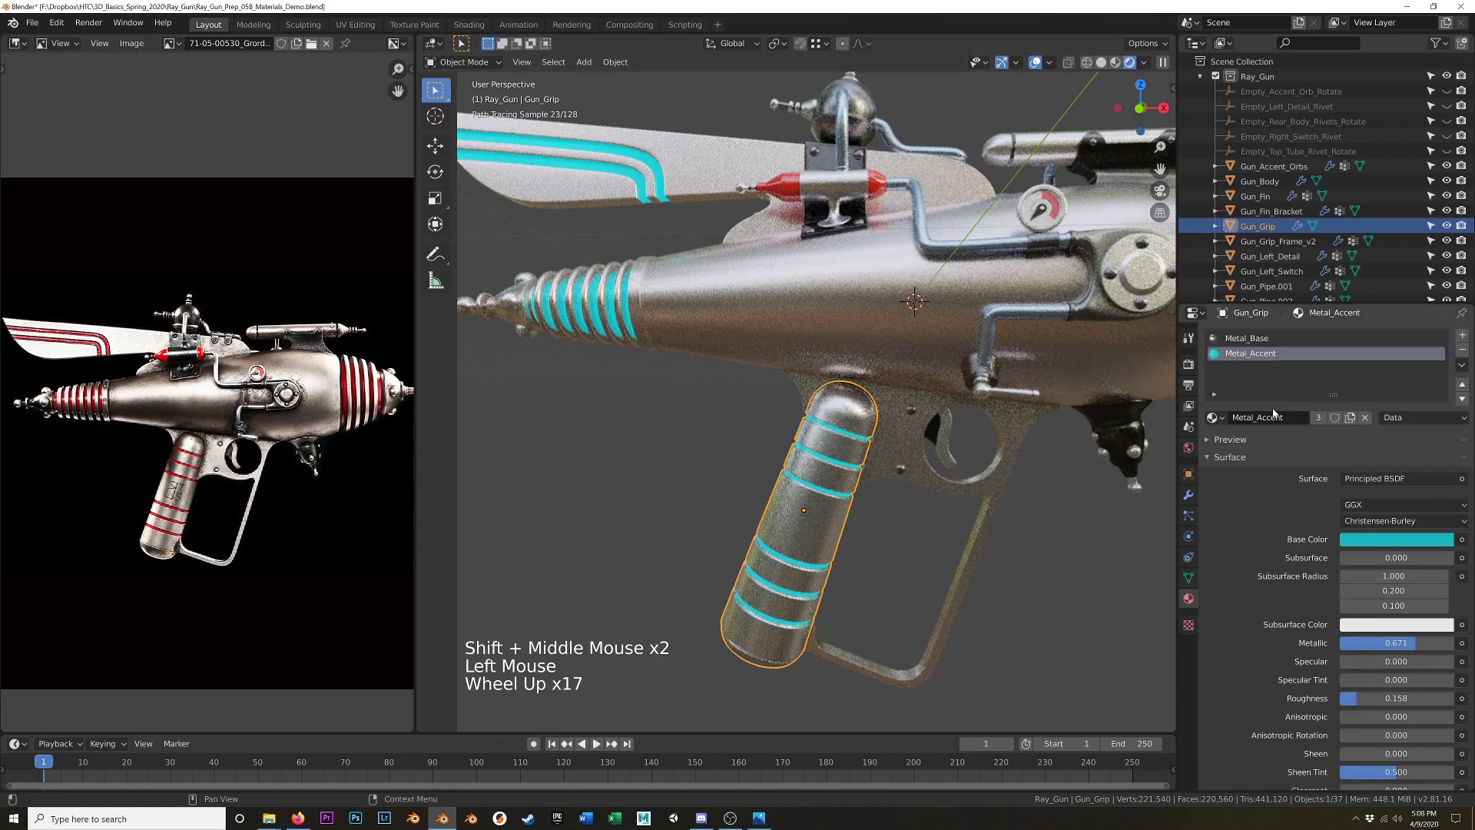
{"action": "left_click", "coordinate": [1252, 339]}
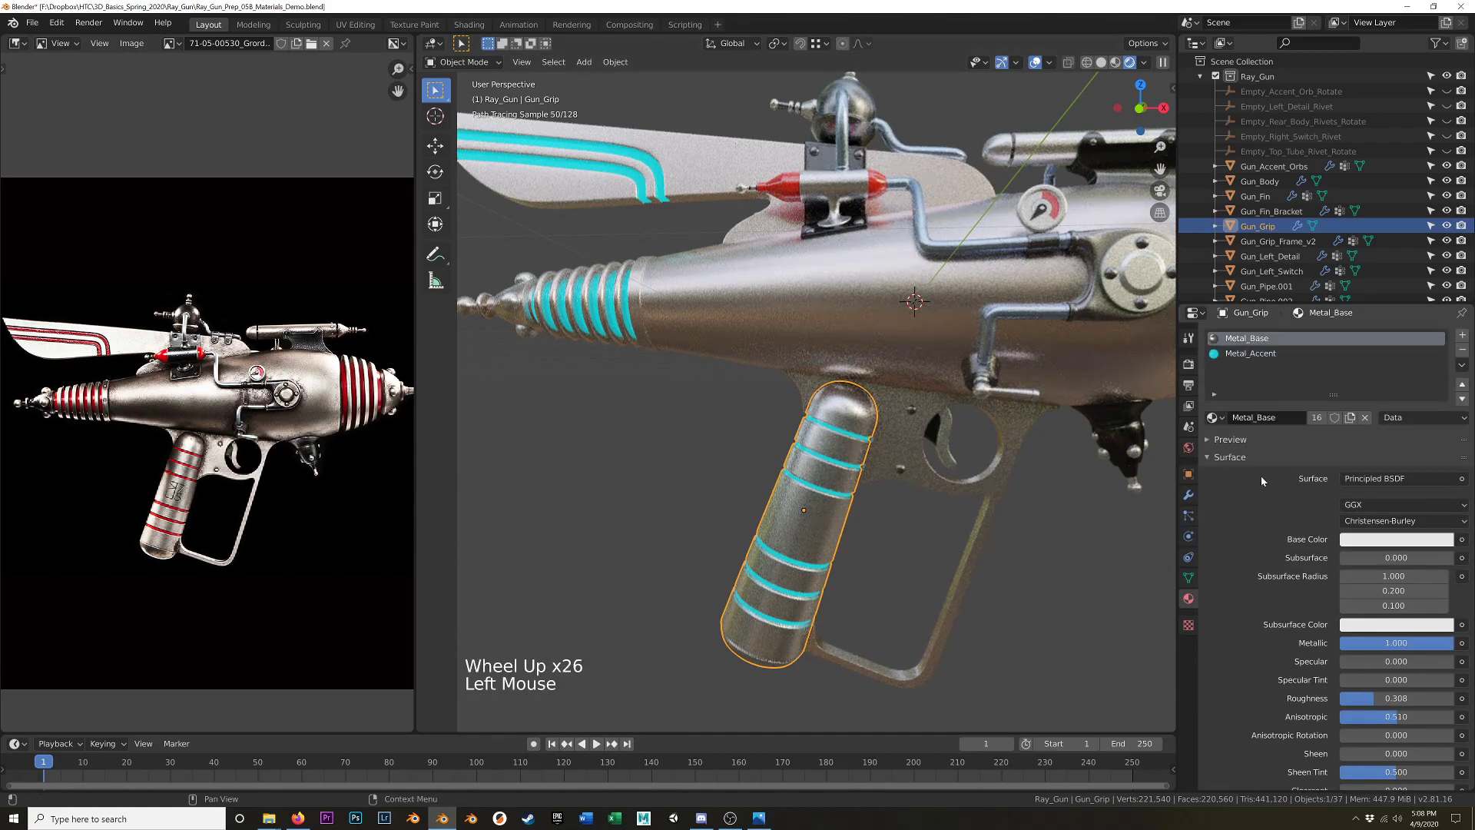
{"action": "left_click", "coordinate": [1316, 417]}
{"action": "left_click", "coordinate": [1268, 417]}
{"action": "type", "text": "Ha"}
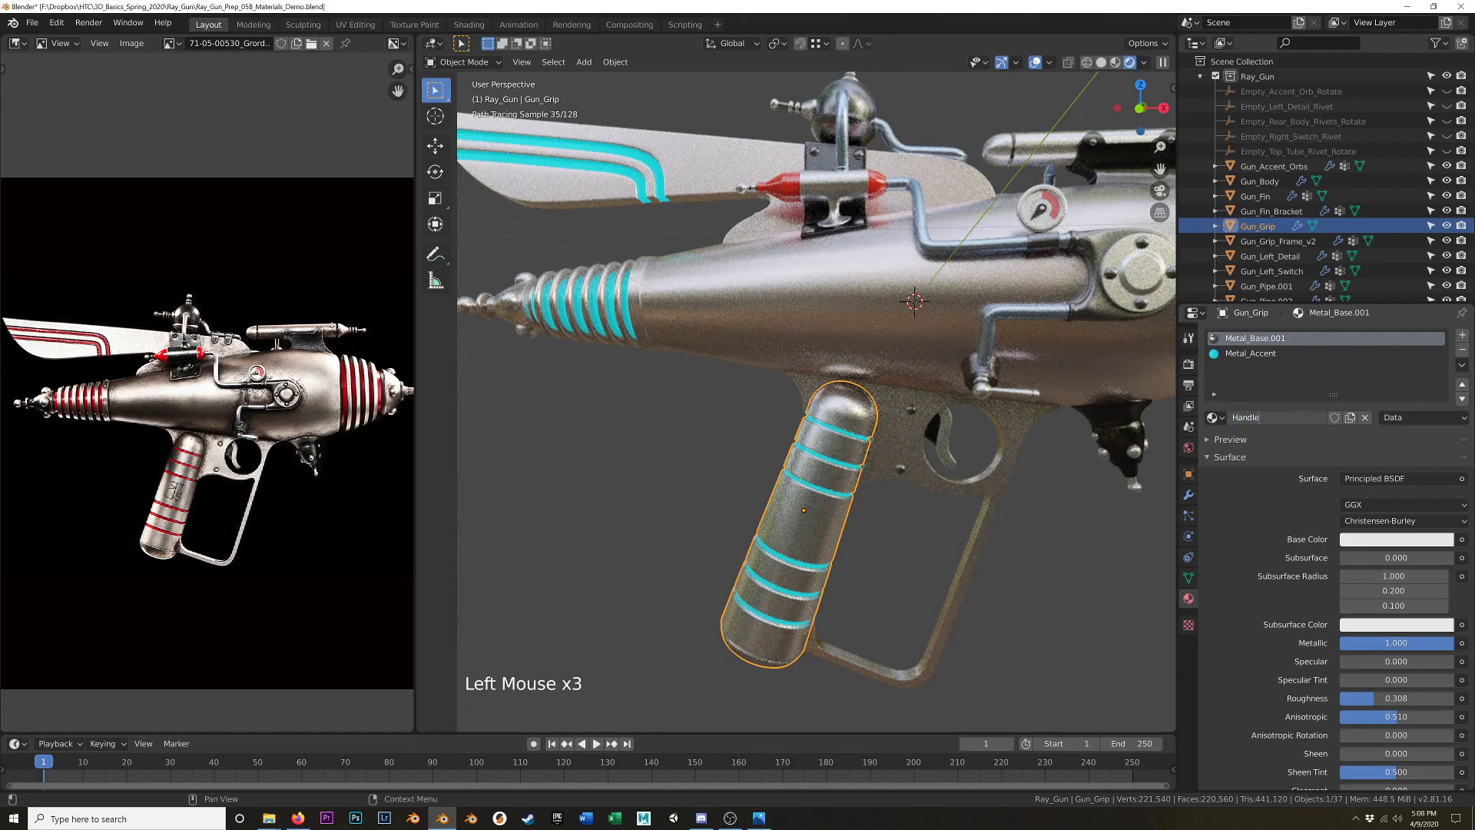
{"action": "type", "text": "ndle"}
{"action": "key", "text": "Return"}
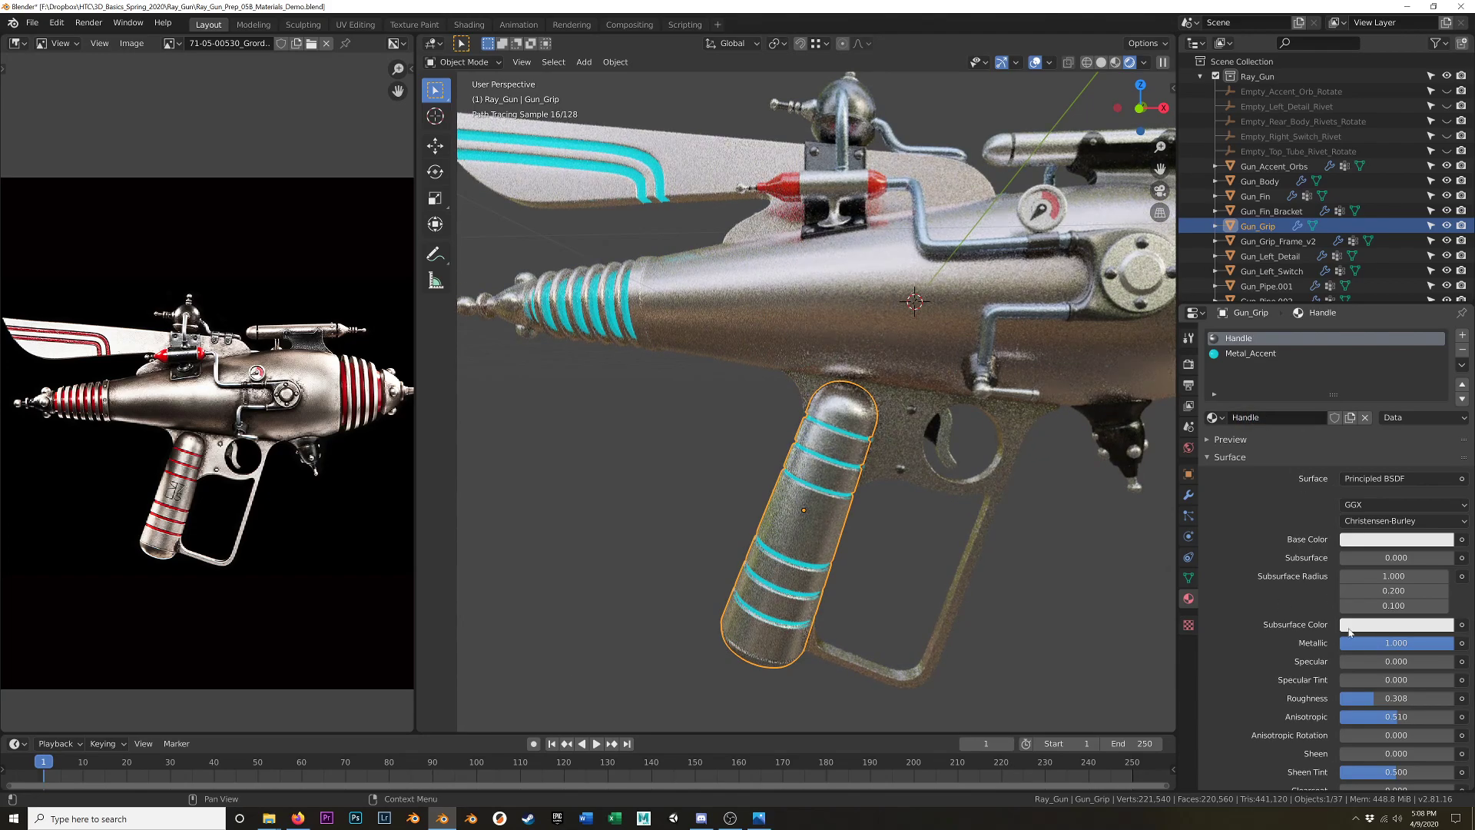
Set the Handle material's metallic value to 0 and its base color to a darker, muted blue.
{"action": "left_click_drag", "start_coordinate": [1418, 649], "coordinate": [1355, 649]}
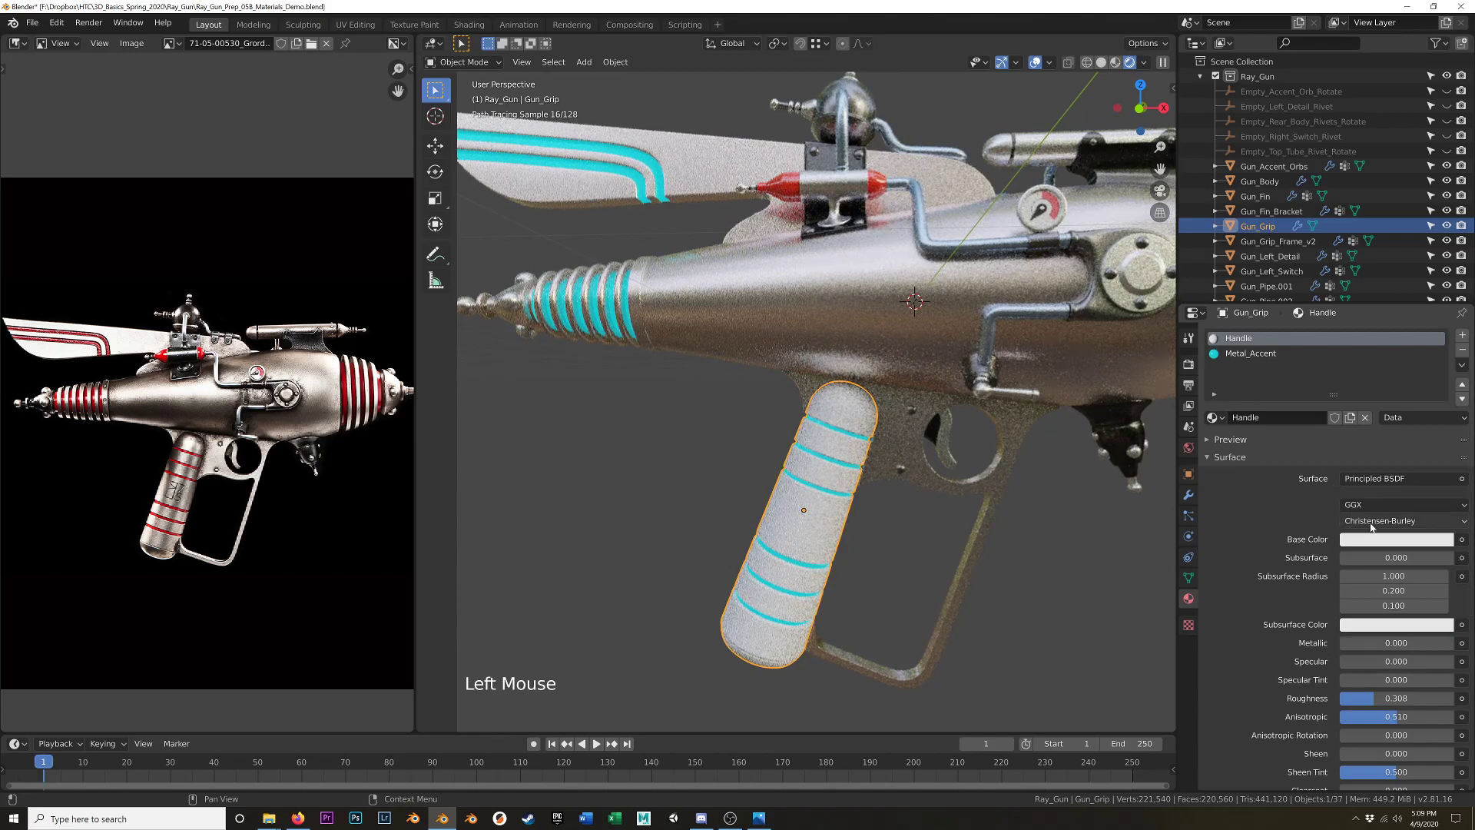
{"action": "left_click", "coordinate": [1366, 543]}
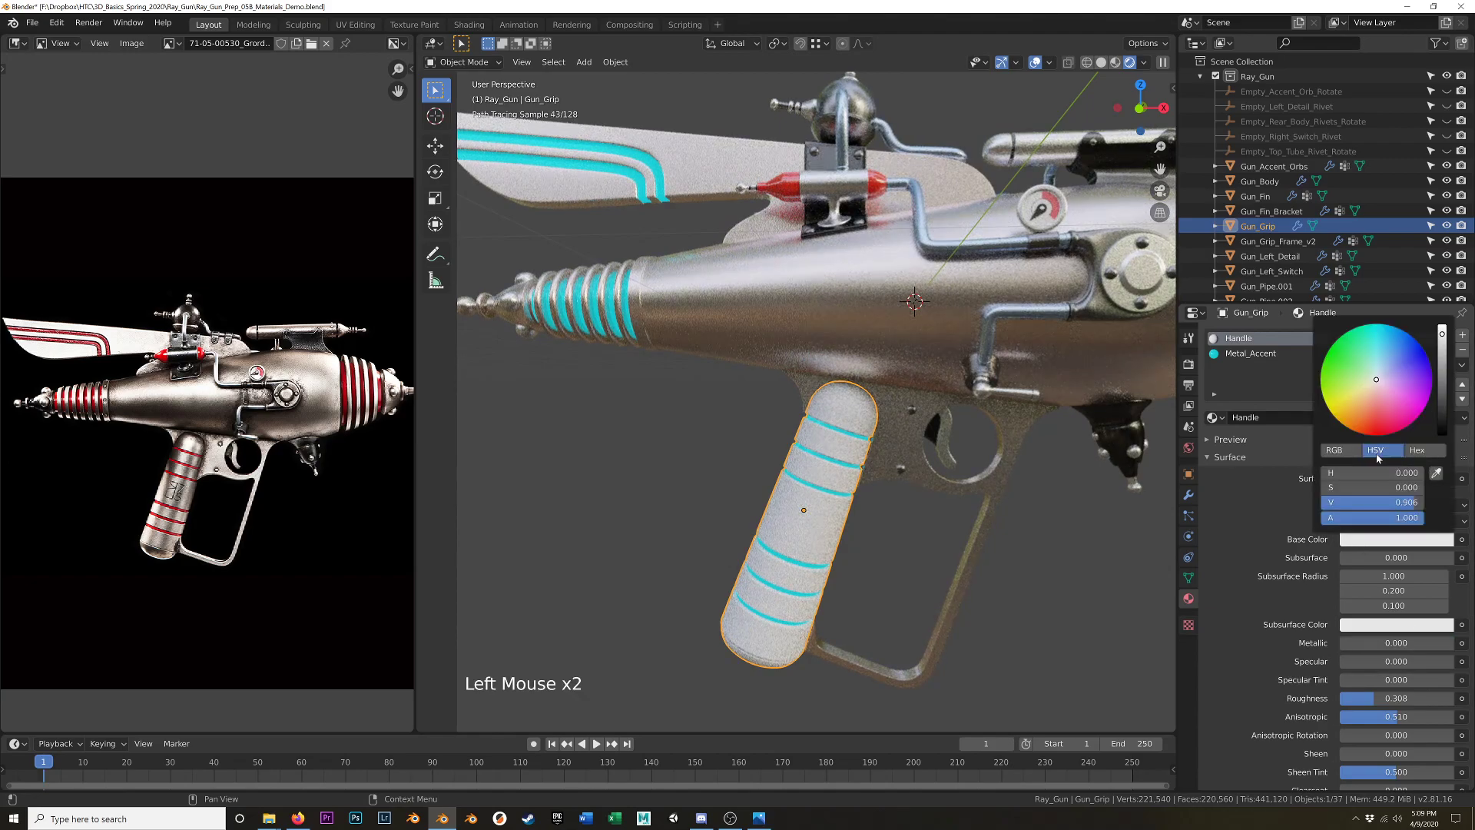
{"action": "left_click_drag", "start_coordinate": [1380, 376], "coordinate": [1399, 337]}
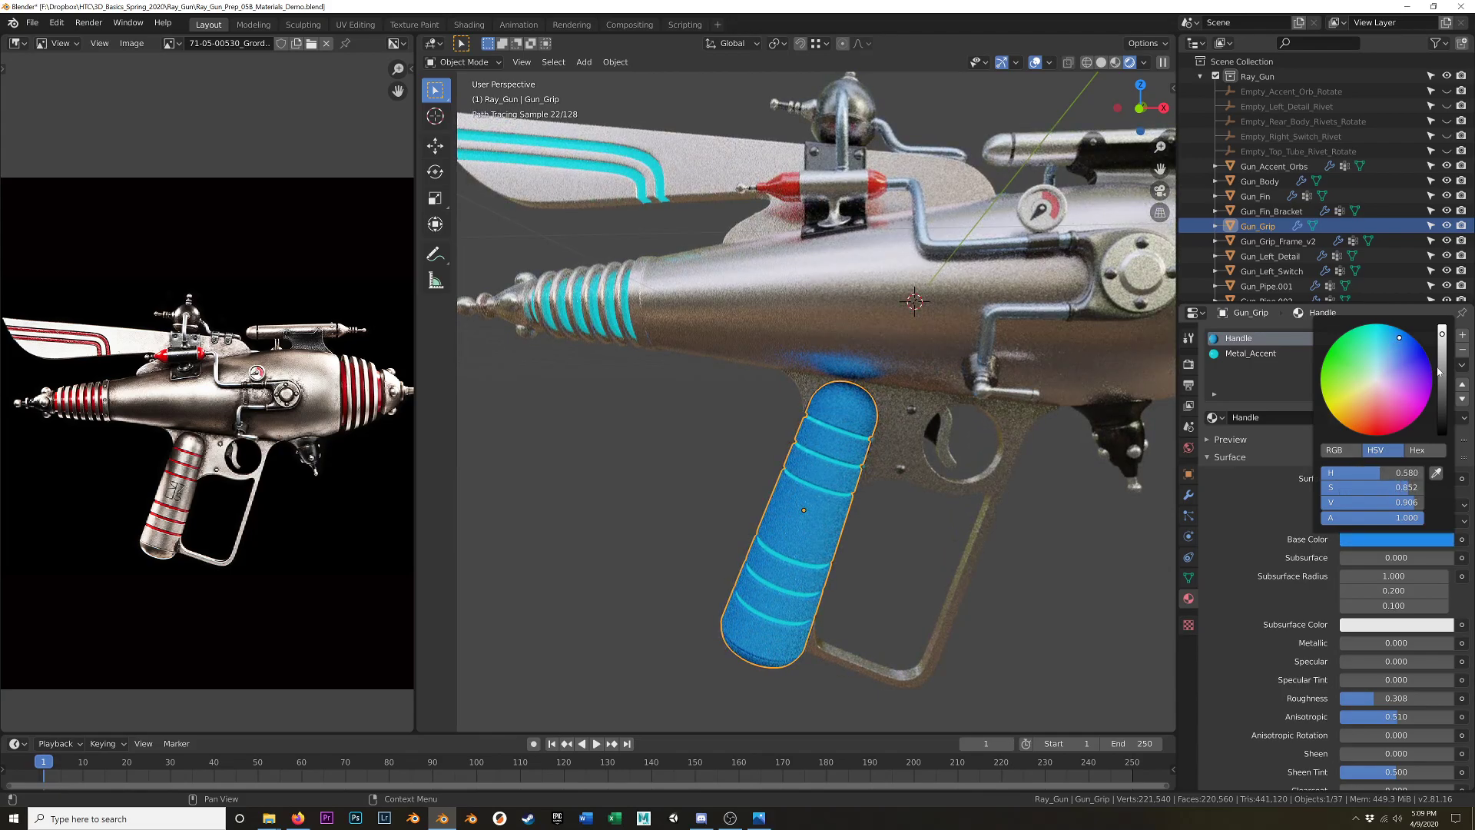
{"action": "left_click", "coordinate": [1443, 398]}
{"action": "mouse_move", "coordinate": [1357, 502]}
{"action": "left_mouse_down"}
{"action": "mouse_move", "coordinate": [1380, 493]}
{"action": "mouse_move", "coordinate": [1359, 492]}
{"action": "left_mouse_up"}
Set the Handle material's specular to 1.000 and its roughness to 0.405.
{"action": "middle_click_drag", "start_coordinate": [1060, 628], "coordinate": [1043, 632]}
{"action": "left_click_drag", "start_coordinate": [1361, 661], "coordinate": [1473, 662]}
{"action": "left_click", "coordinate": [1377, 686]}
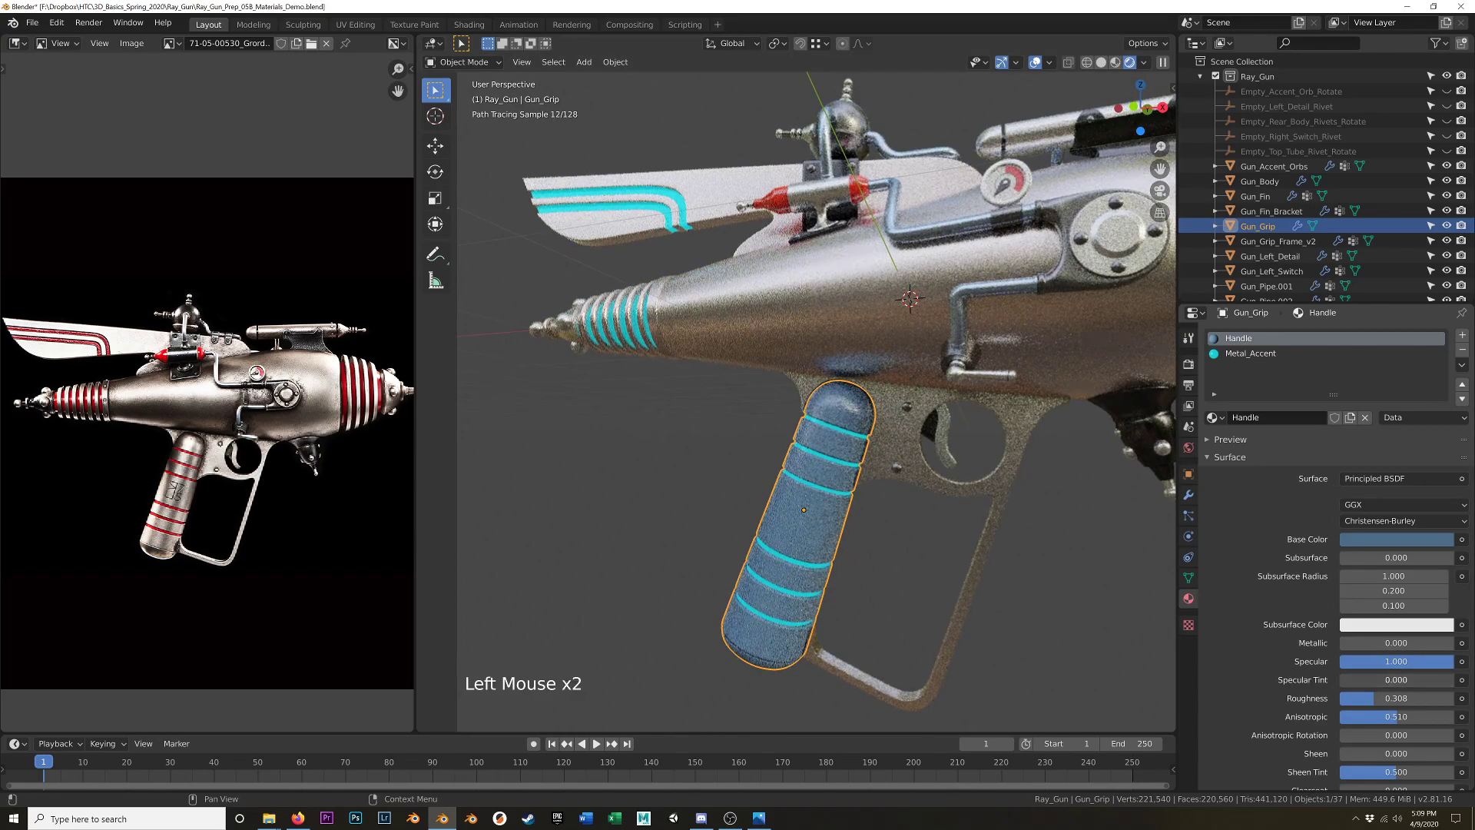
{"action": "left_click_drag", "start_coordinate": [1377, 686], "coordinate": [1412, 698]}
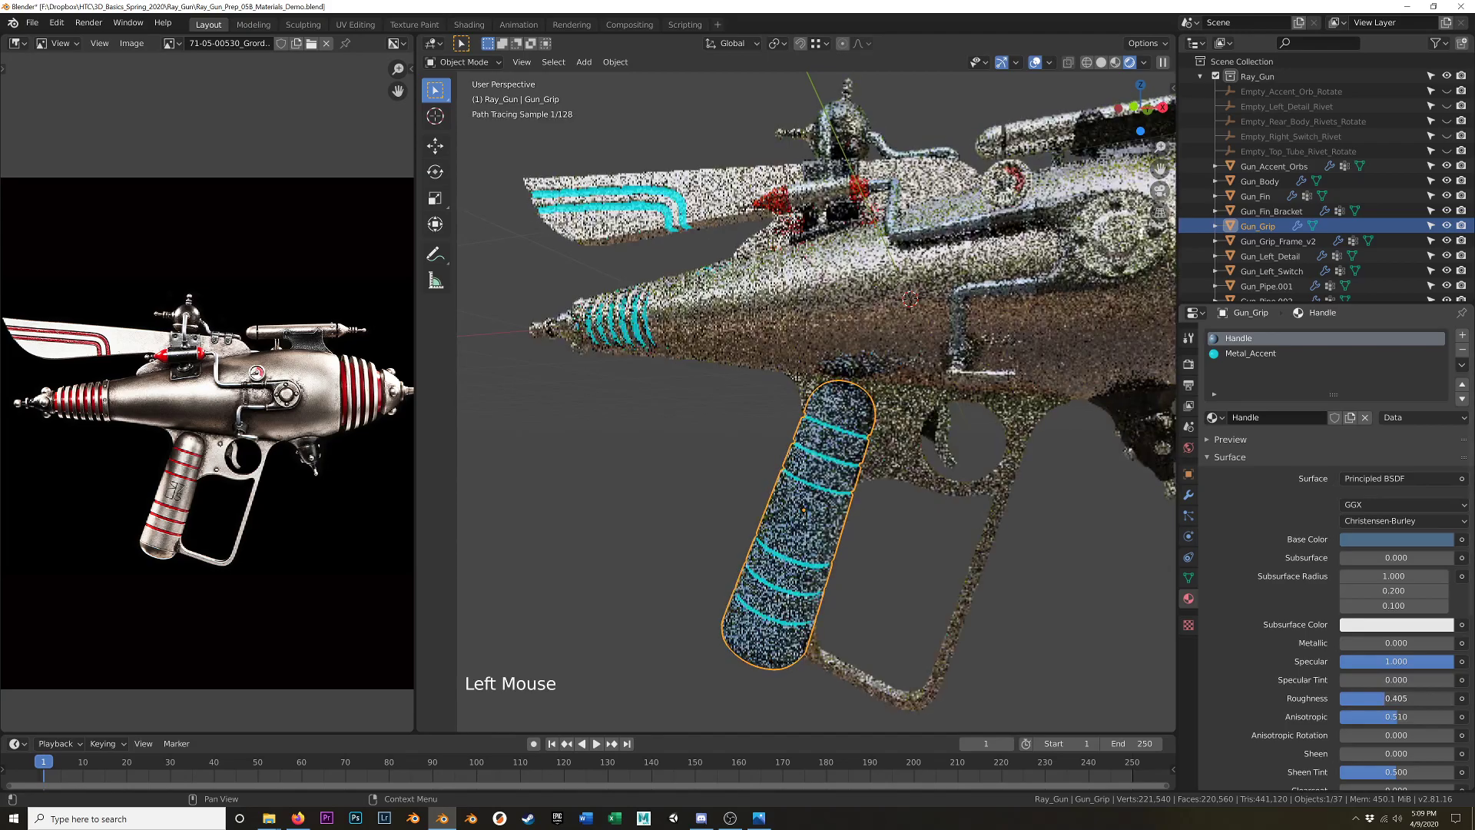
{"action": "middle_click_drag", "start_coordinate": [1057, 611], "coordinate": [1079, 511], "text": "shift"}
{"action": "middle_click_drag", "start_coordinate": [965, 537], "coordinate": [1141, 559]}
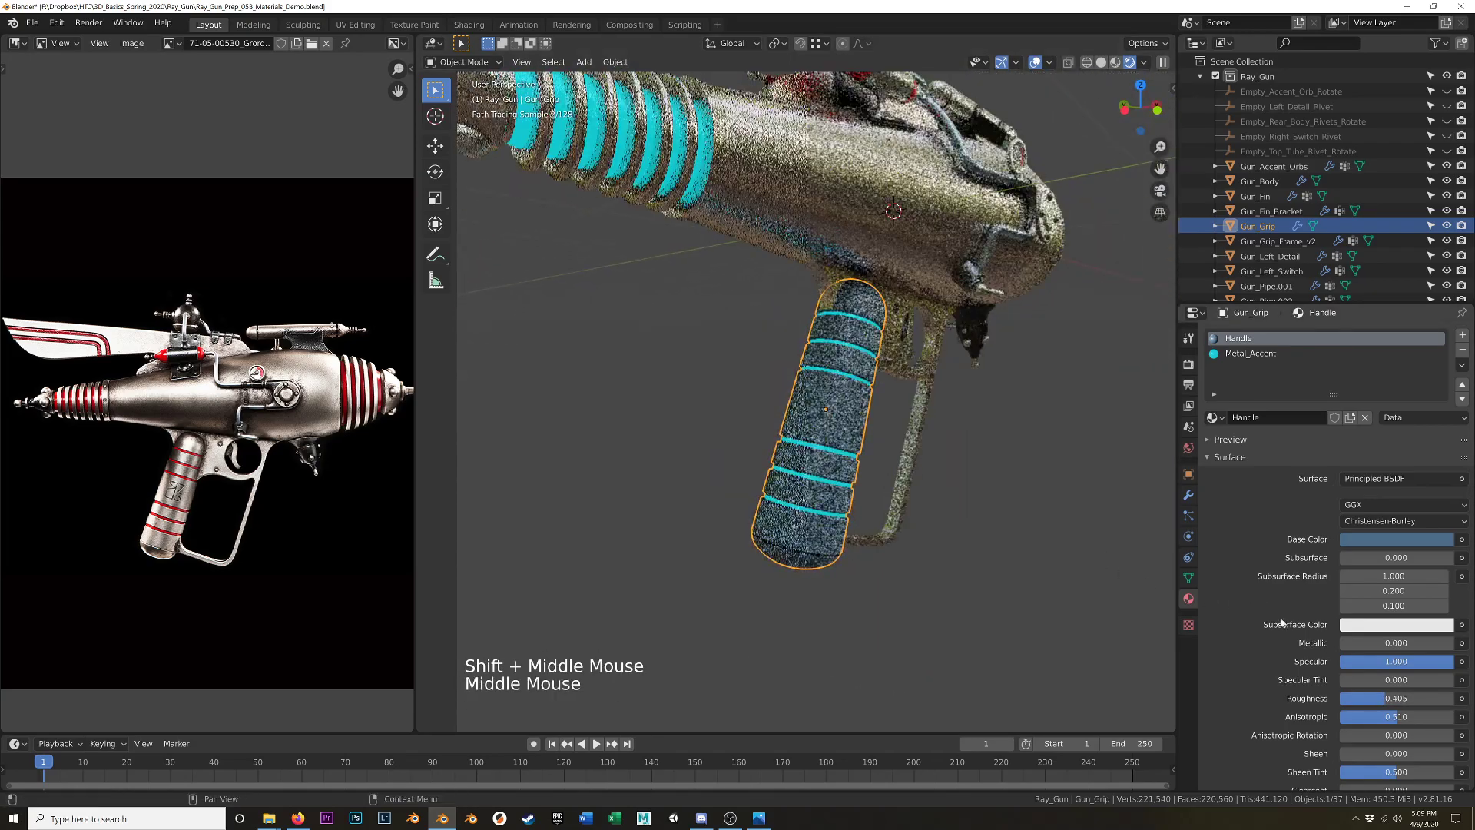
Set the Handle material's sheen to 1.000 and check the grip against the whole ray gun.
{"action": "scroll", "coordinate": [1310, 635], "scroll_direction": "up", "scroll_amount": 2}
{"action": "scroll", "coordinate": [1309, 635], "scroll_direction": "up", "scroll_amount": 2}
{"action": "scroll", "coordinate": [1310, 635], "scroll_direction": "down", "scroll_amount": 9}
{"action": "left_click_drag", "start_coordinate": [1382, 615], "coordinate": [1452, 615]}
{"action": "mouse_move", "coordinate": [776, 508]}
{"action": "middle_mouse_down"}
{"action": "mouse_move", "coordinate": [791, 505]}
{"action": "mouse_move", "coordinate": [738, 445]}
{"action": "mouse_move", "coordinate": [831, 510]}
{"action": "mouse_move", "coordinate": [857, 498]}
{"action": "mouse_move", "coordinate": [800, 517]}
{"action": "mouse_move", "coordinate": [868, 492]}
{"action": "mouse_move", "coordinate": [909, 510]}
{"action": "mouse_move", "coordinate": [954, 500]}
{"action": "mouse_move", "coordinate": [885, 510]}
{"action": "mouse_move", "coordinate": [933, 461]}
{"action": "middle_mouse_up"}
{"action": "scroll", "coordinate": [737, 445], "scroll_direction": "down", "scroll_amount": 3}
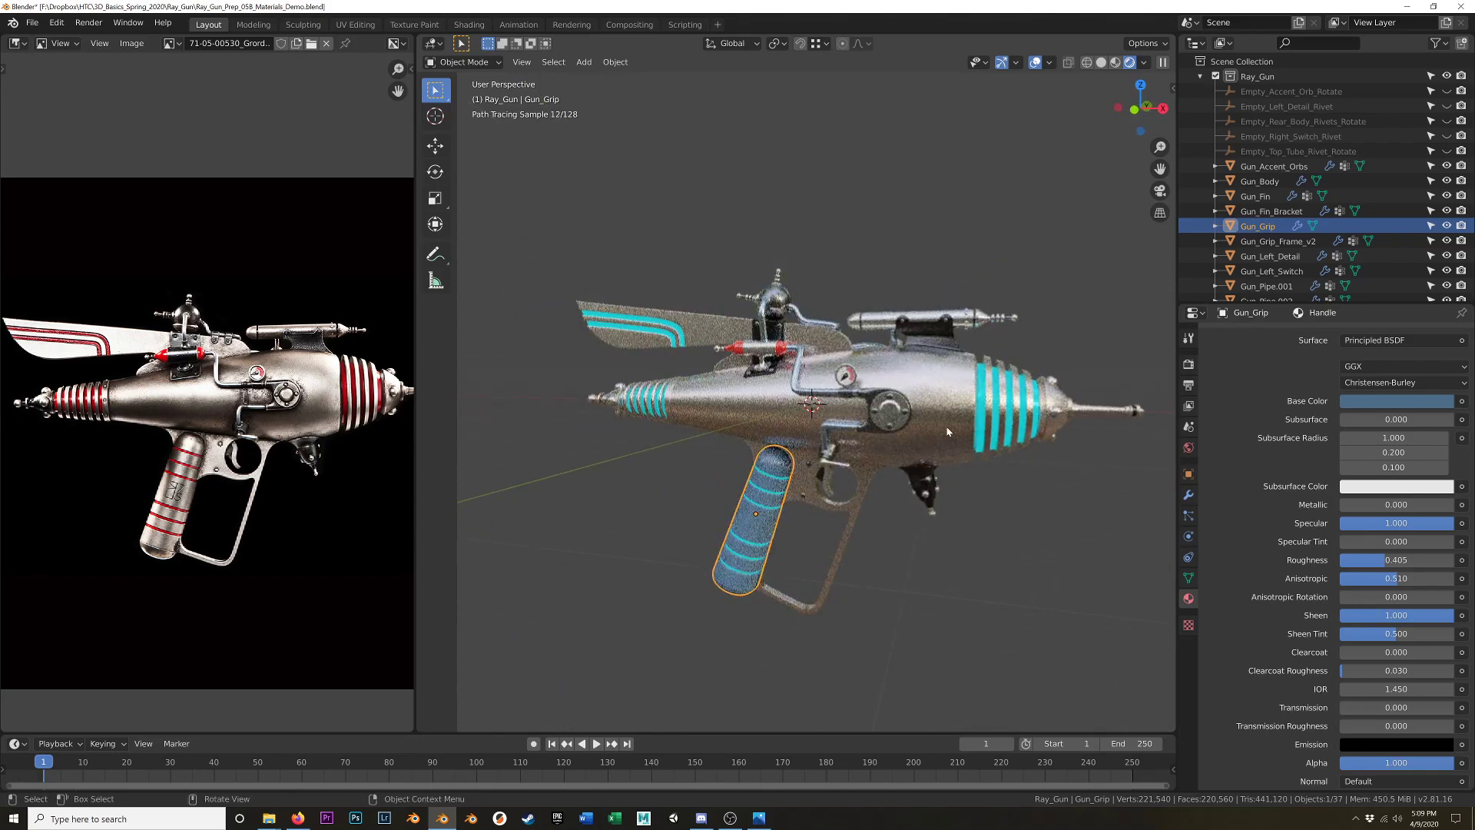